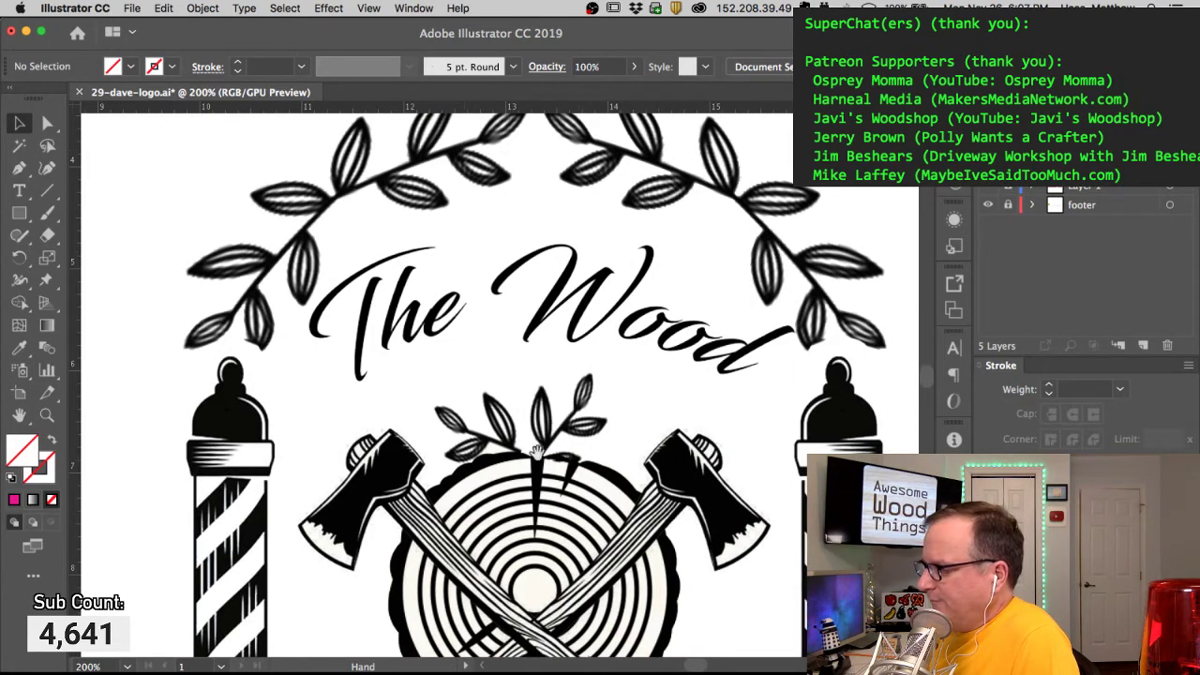
Step: Look over the logo artwork from the lettering to the lower laurels, ending on a close view of the upper-left laurel branch
{"action": "scroll", "coordinate": [603, 553], "scroll_direction": "down", "scroll_amount": 10}
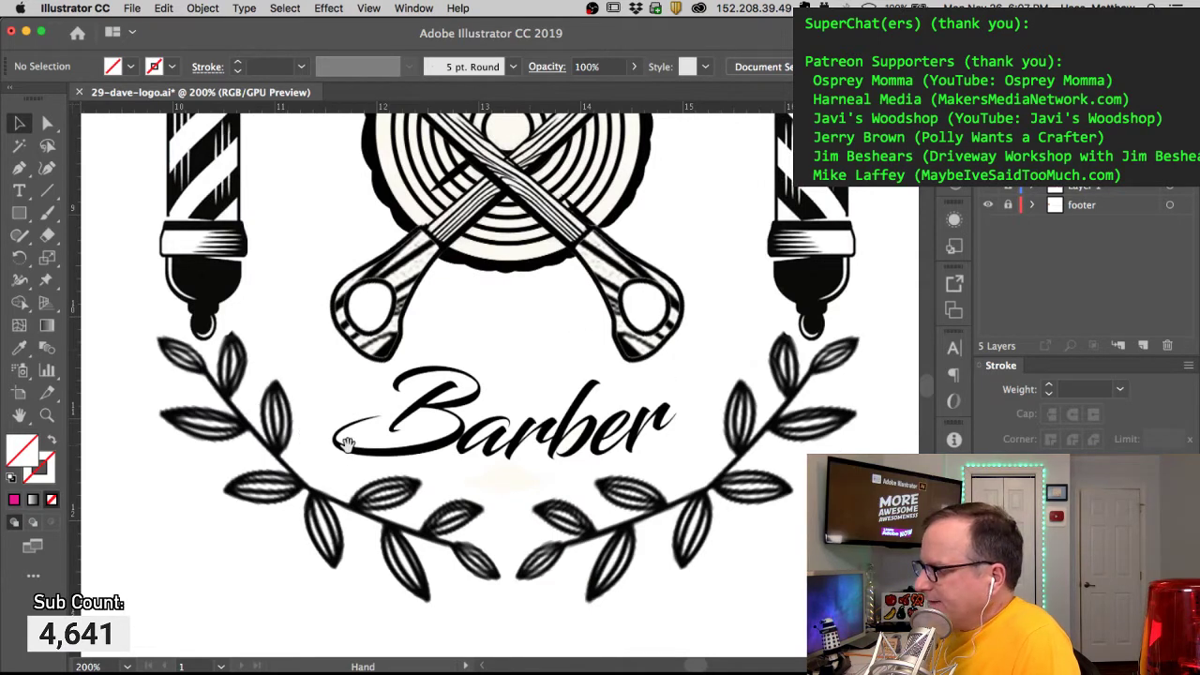
{"action": "left_click_drag", "start_coordinate": [519, 230], "coordinate": [522, 304]}
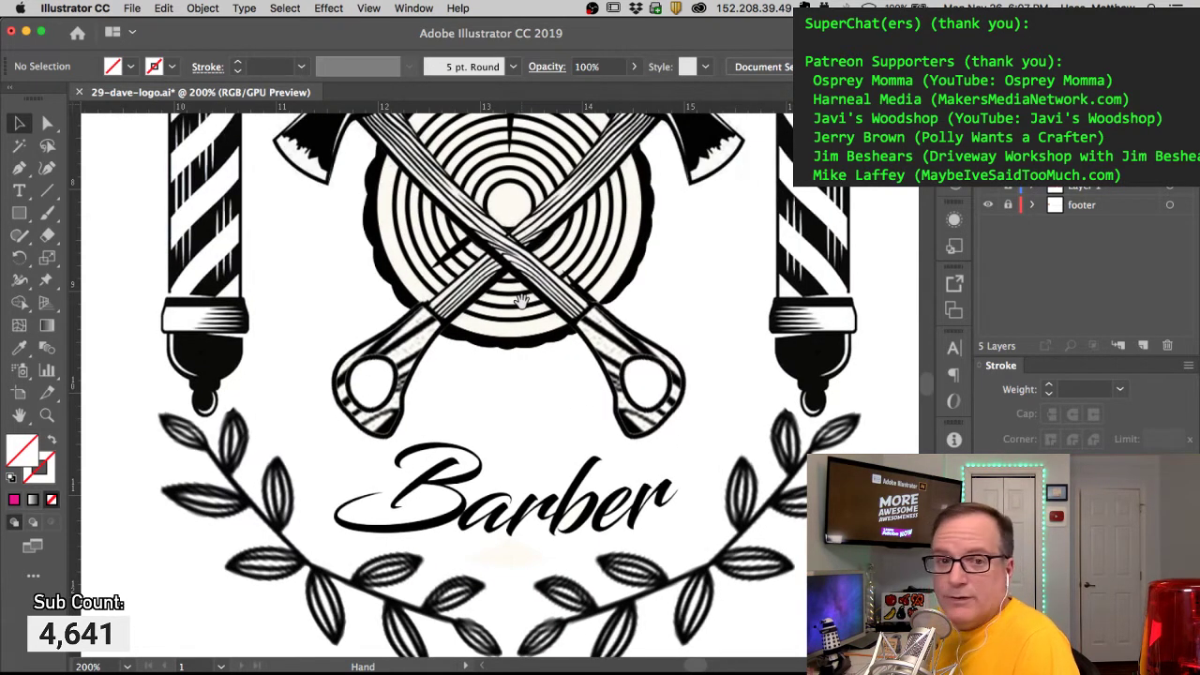
{"action": "left_click_drag", "start_coordinate": [628, 212], "coordinate": [612, 394]}
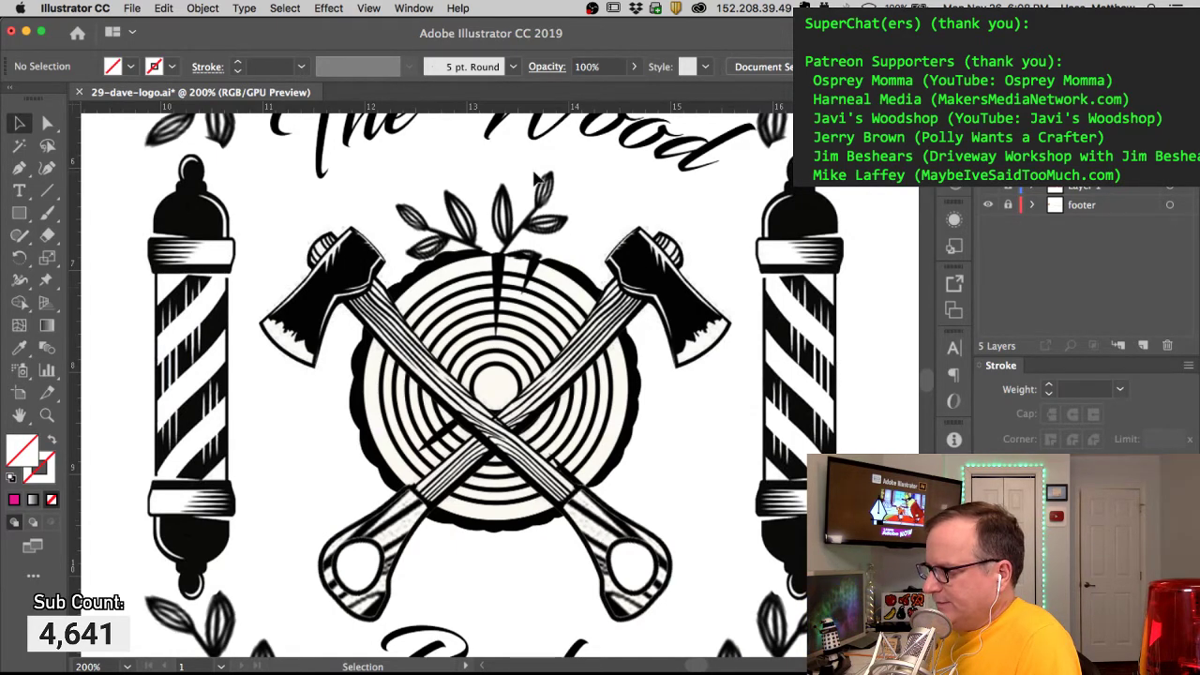
{"action": "left_click_drag", "start_coordinate": [542, 178], "coordinate": [533, 406]}
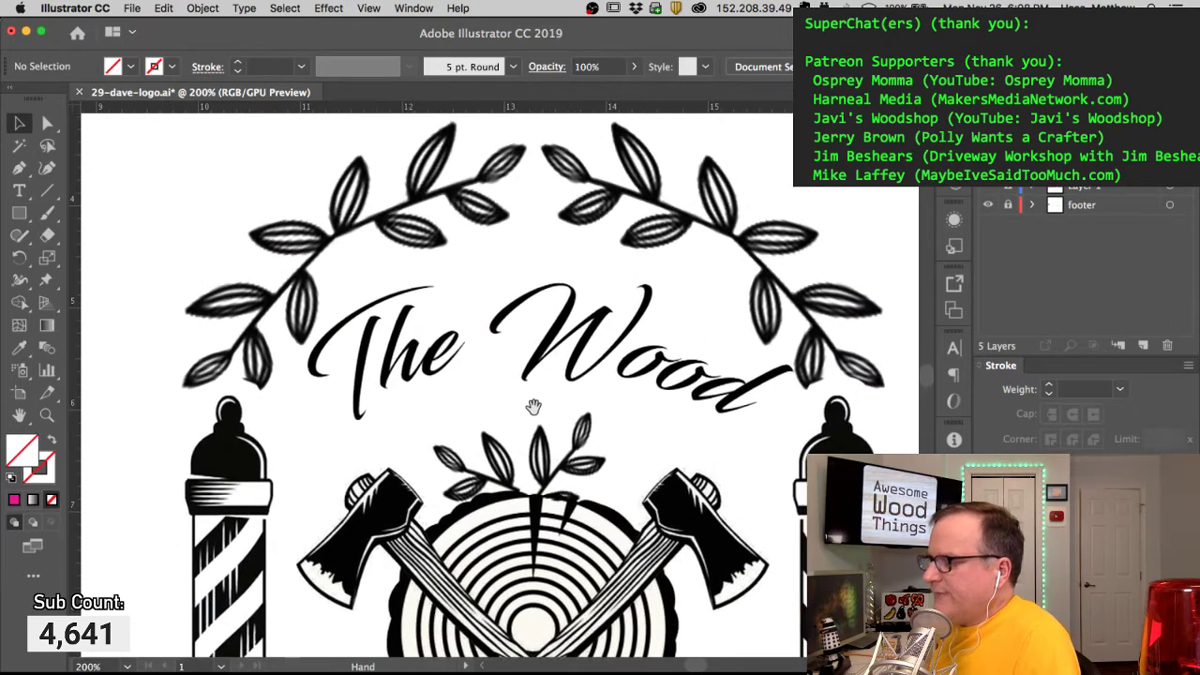
{"action": "key", "text": "super+space"}
{"action": "left_click", "coordinate": [364, 260]}
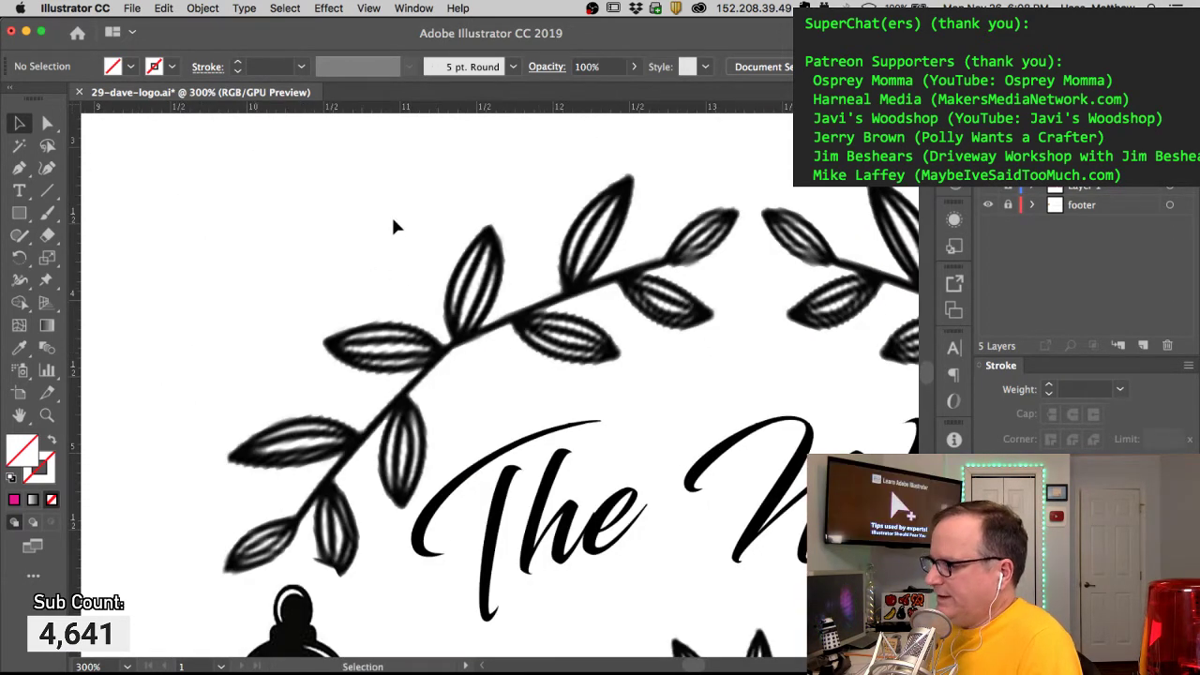
{"action": "left_click", "coordinate": [19, 167]}
{"action": "left_click_drag", "start_coordinate": [378, 226], "coordinate": [553, 515]}
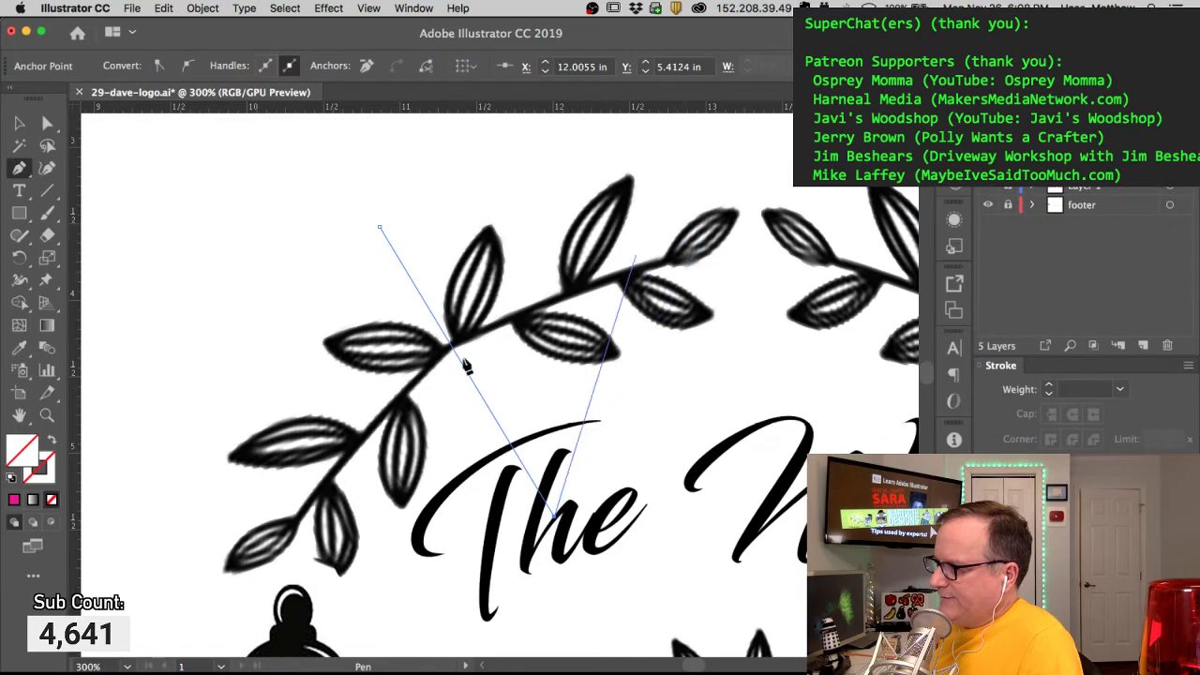
{"action": "left_click", "coordinate": [46, 123]}
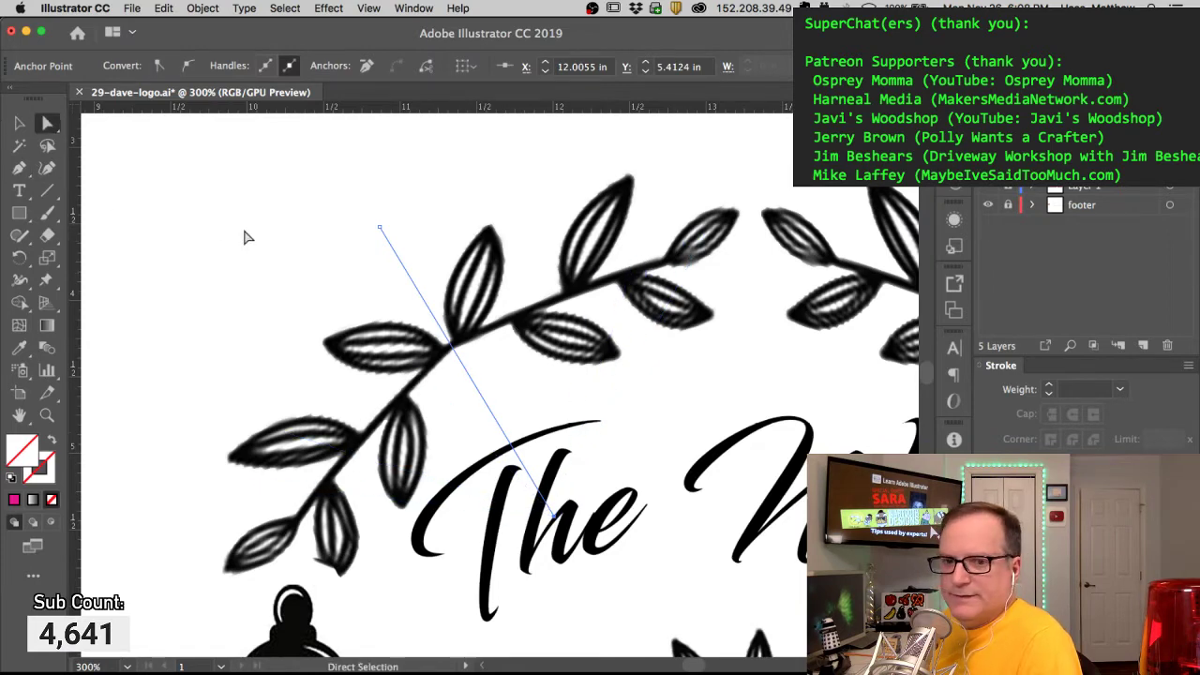
{"action": "left_click", "coordinate": [403, 300]}
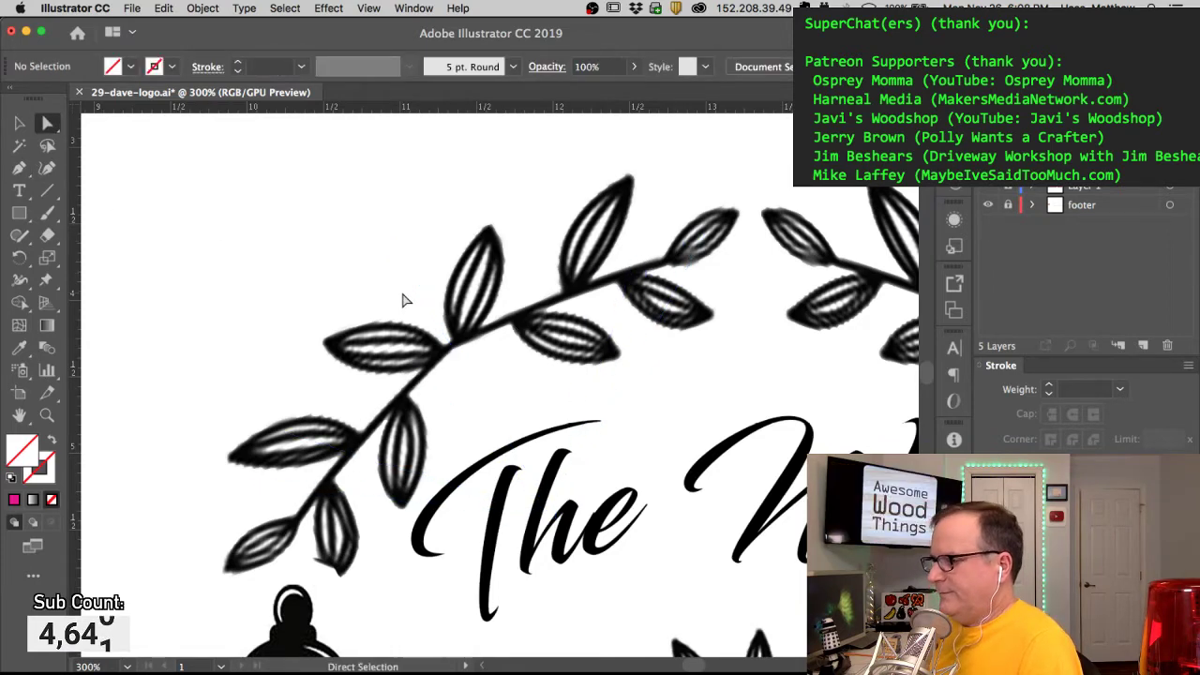
Step: Set a 1 pt magenta stroke with no fill and trace the upright leaf midway along the upper-left branch as a closed Pen path
{"action": "left_click", "coordinate": [14, 498]}
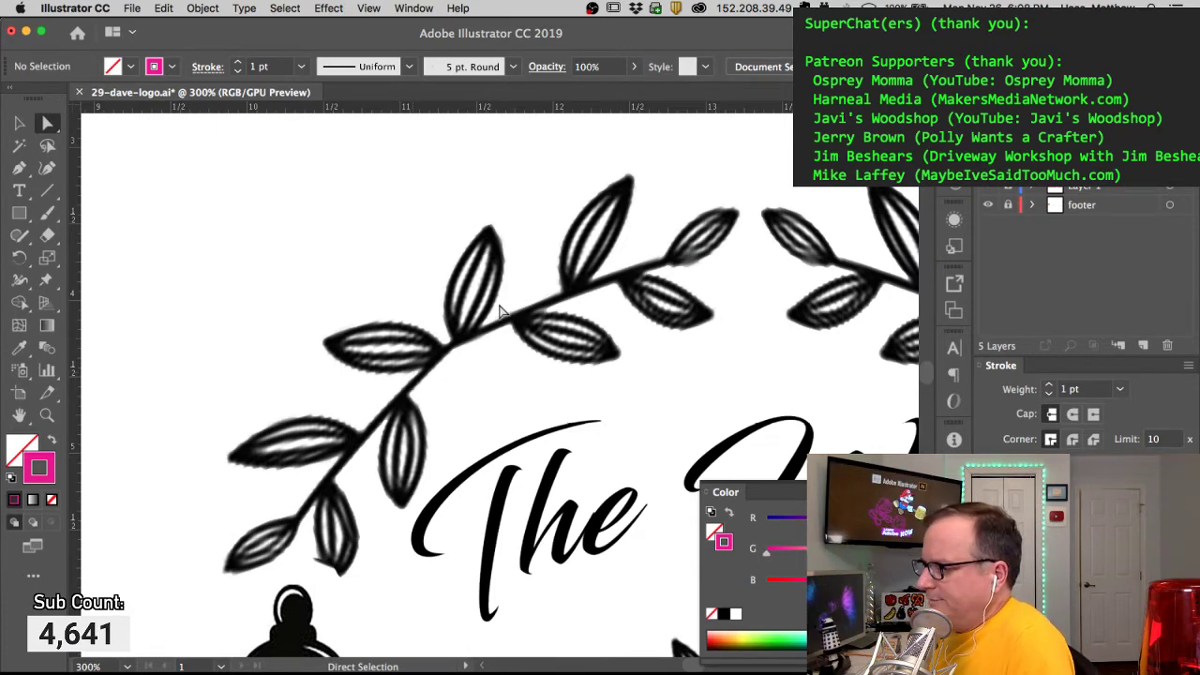
{"action": "left_click", "coordinate": [18, 168]}
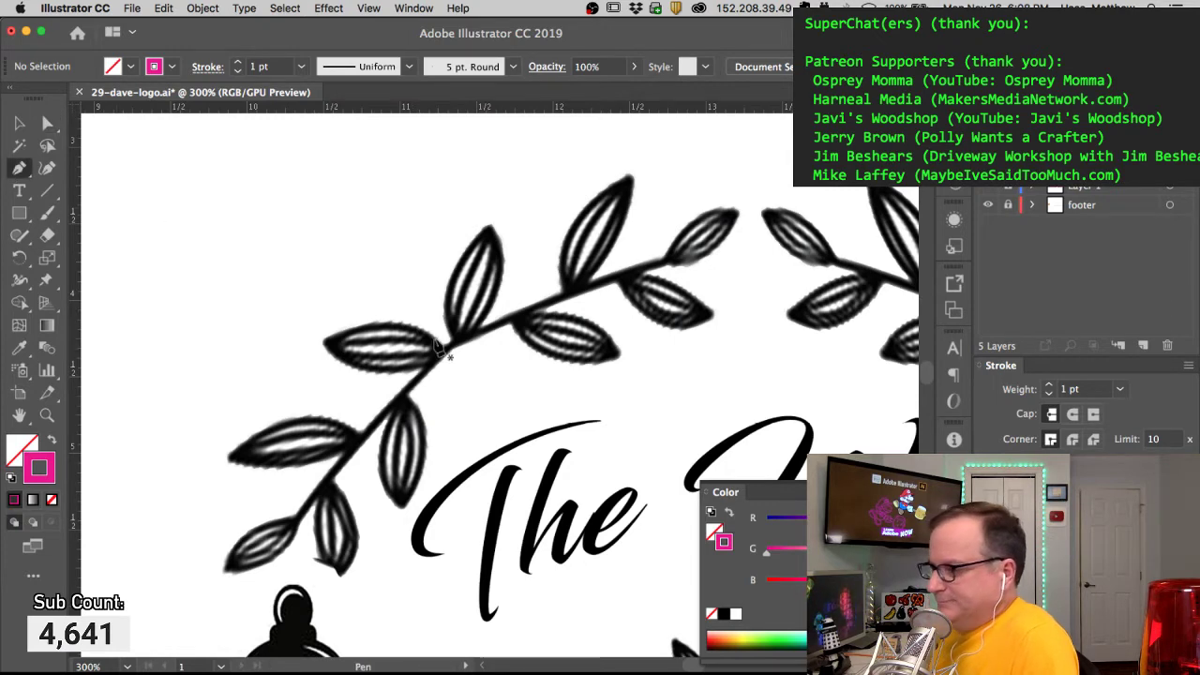
{"action": "left_click_drag", "start_coordinate": [457, 343], "coordinate": [495, 327]}
{"action": "left_click_drag", "start_coordinate": [488, 228], "coordinate": [471, 188]}
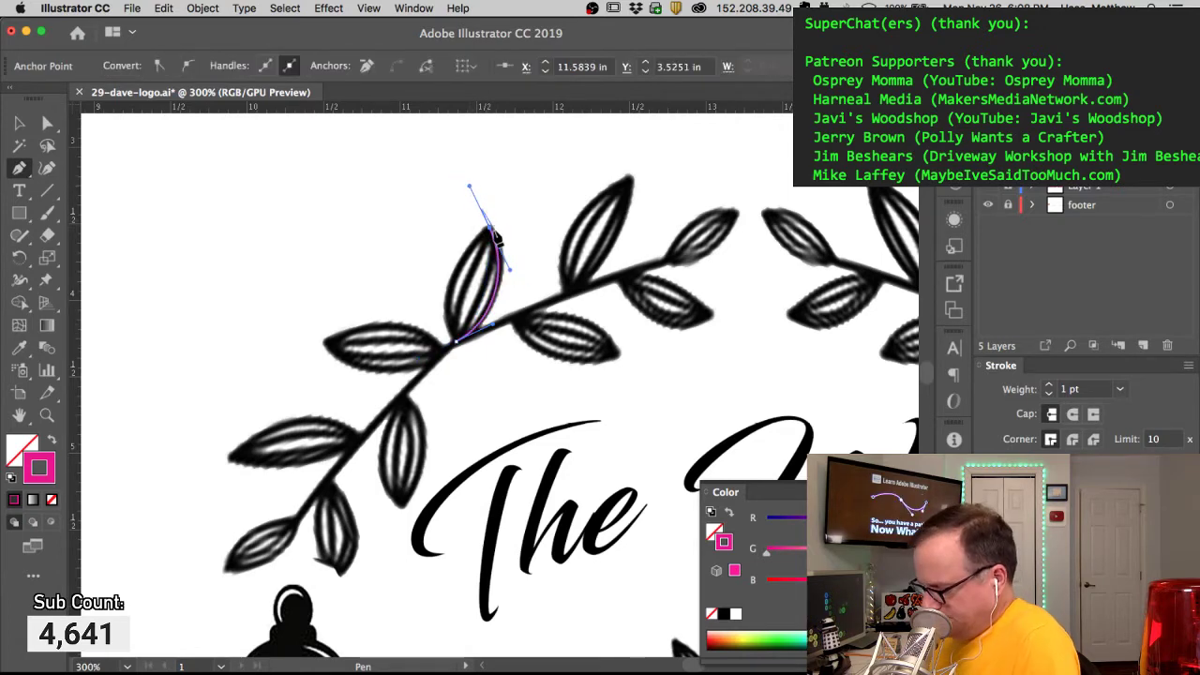
{"action": "left_click", "coordinate": [489, 231]}
{"action": "left_click_drag", "start_coordinate": [488, 234], "coordinate": [453, 248]}
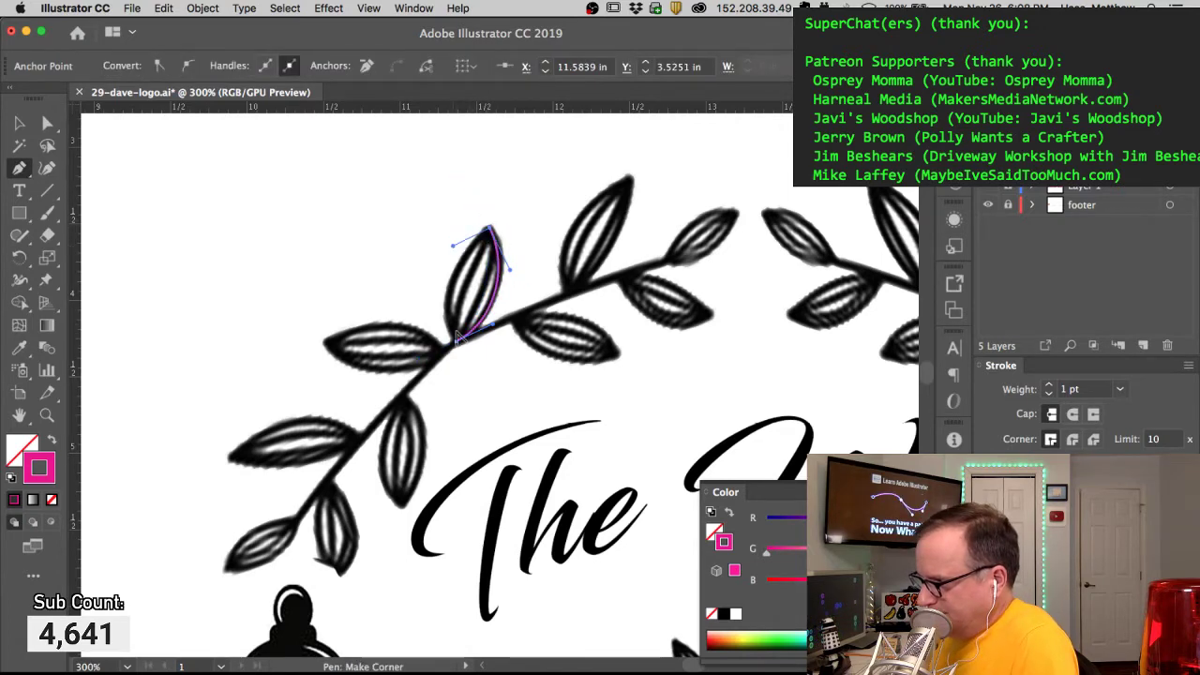
{"action": "left_click_drag", "start_coordinate": [457, 340], "coordinate": [478, 364]}
Step: Refine the curve handles of the traced leaf outline to fit the sketched leaf, and deselect it
{"action": "left_click_drag", "start_coordinate": [453, 245], "coordinate": [456, 249]}
{"action": "left_click_drag", "start_coordinate": [434, 319], "coordinate": [435, 308]}
{"action": "left_click_drag", "start_coordinate": [510, 271], "coordinate": [510, 267]}
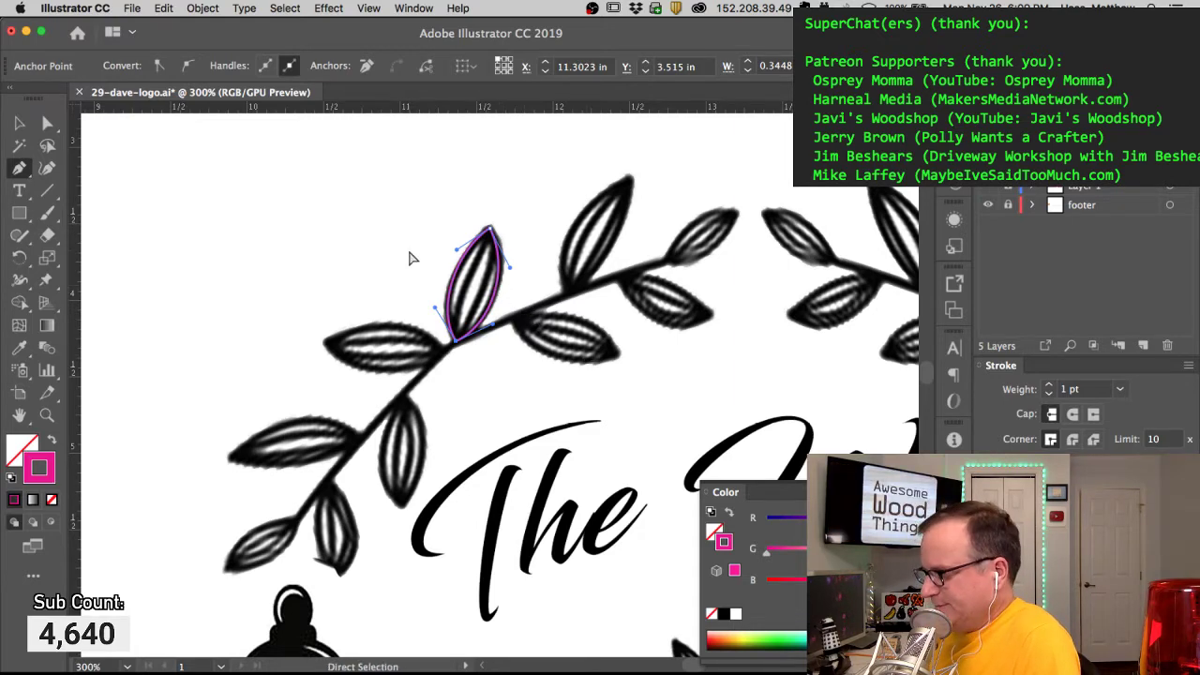
{"action": "left_click", "coordinate": [407, 245], "text": "super"}
{"action": "left_click", "coordinate": [473, 253], "text": "super"}
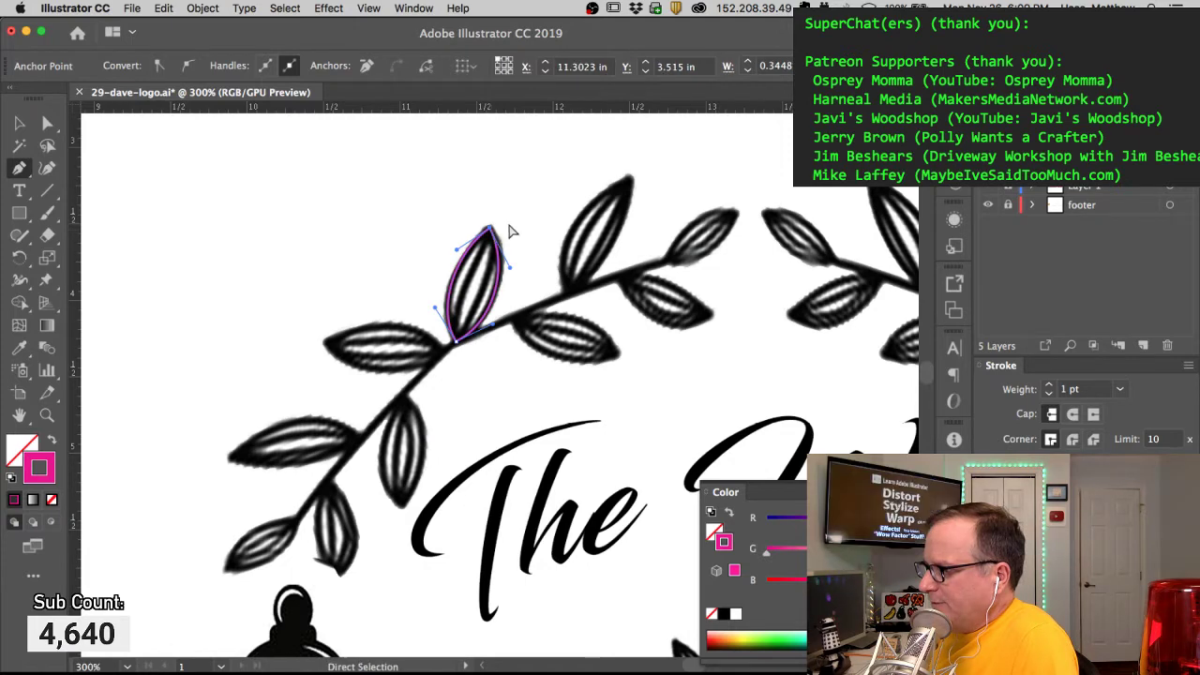
{"action": "left_click", "coordinate": [511, 289], "text": "super"}
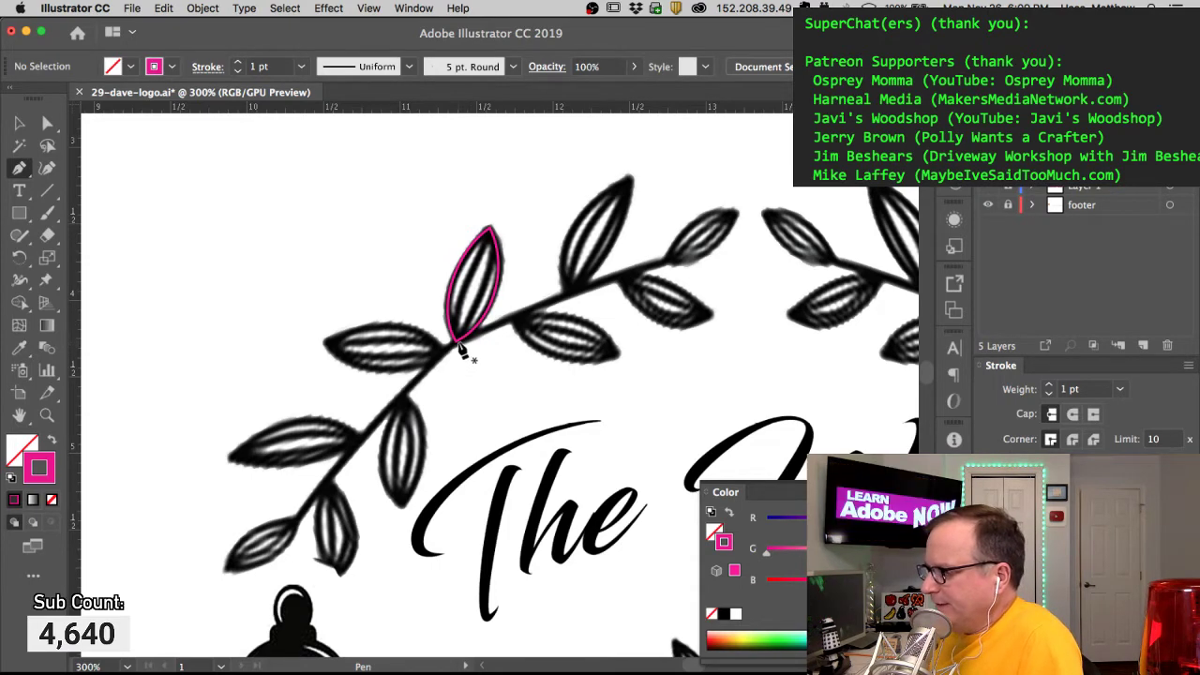
Step: Trace the next leaf above the stem, toward the branch tip, as a closed curved path and deselect it
{"action": "left_click_drag", "start_coordinate": [568, 294], "coordinate": [553, 255]}
{"action": "left_click_drag", "start_coordinate": [630, 180], "coordinate": [682, 150]}
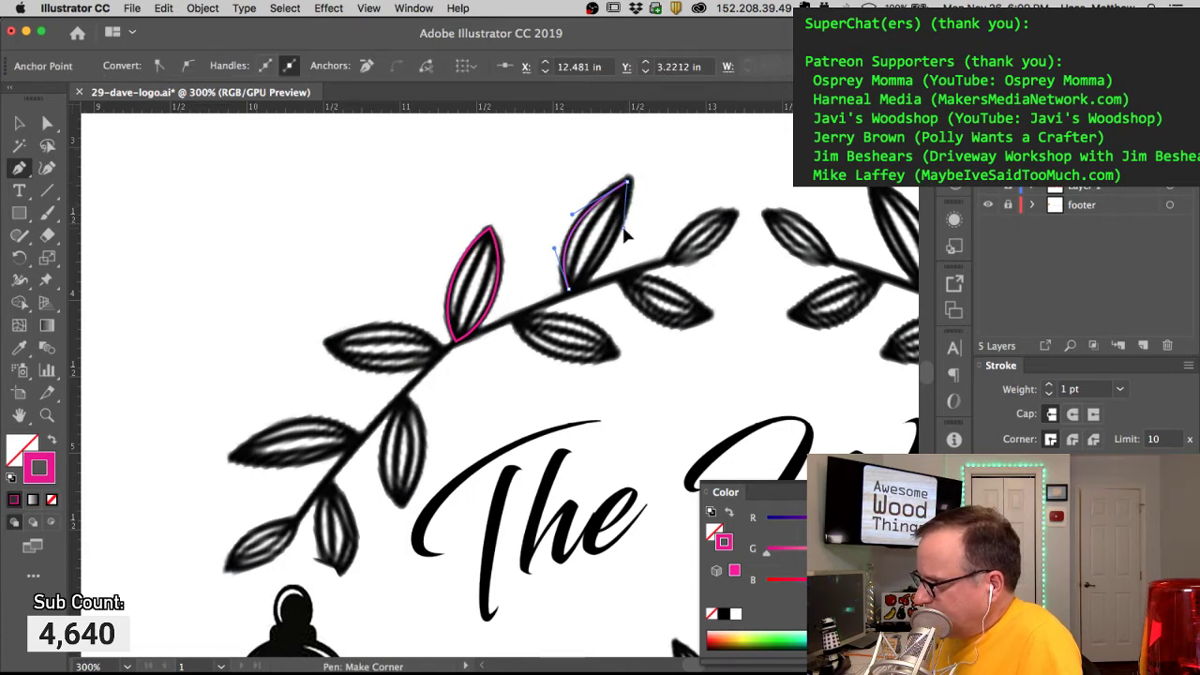
{"action": "left_click", "coordinate": [573, 297]}
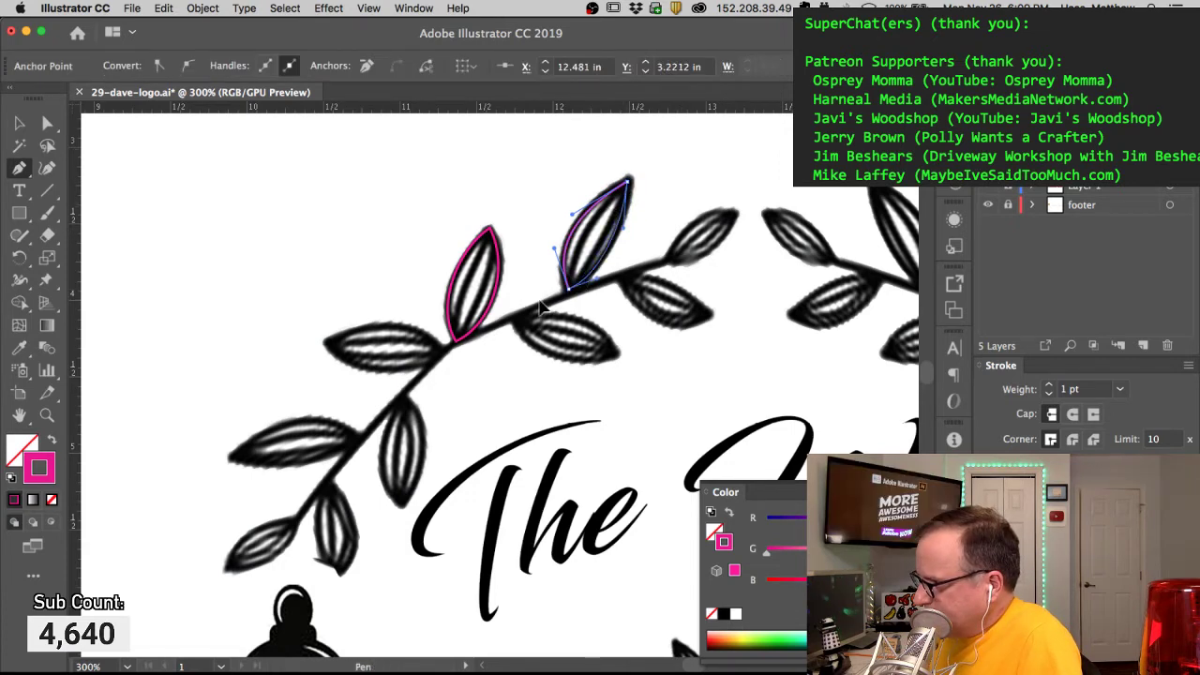
{"action": "left_click_drag", "start_coordinate": [538, 301], "coordinate": [539, 303]}
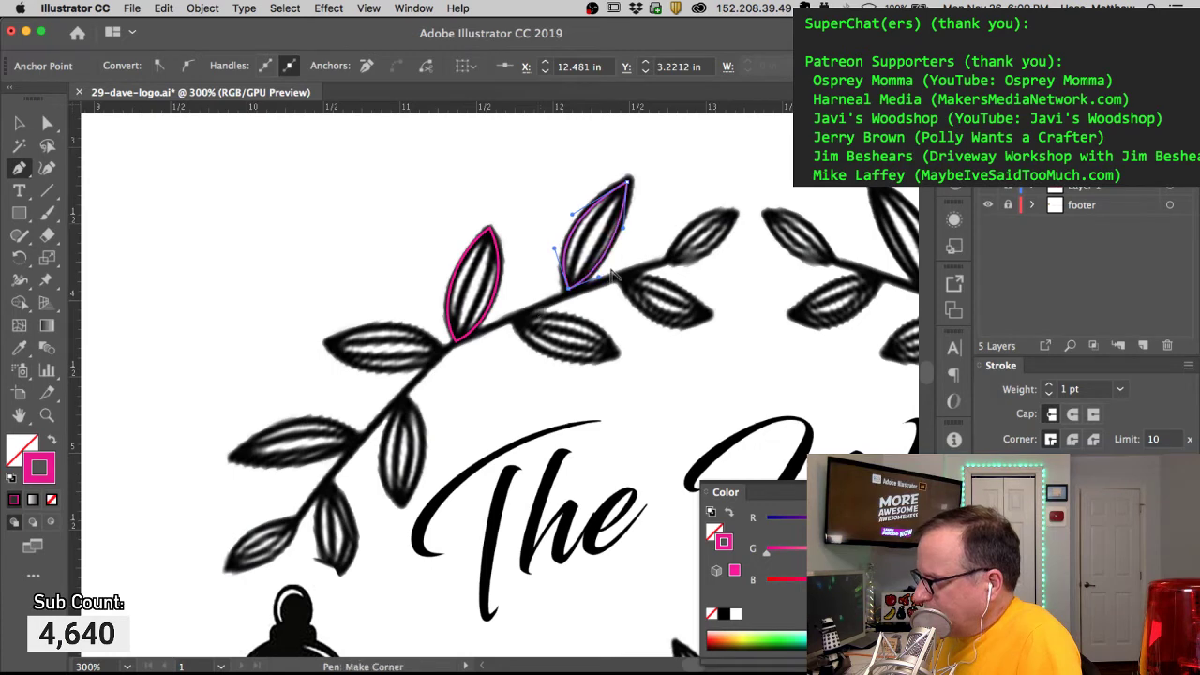
{"action": "left_click", "coordinate": [643, 193], "text": "super"}
Step: Set the stroke weight of both traced leaf outlines to 2 pt and deselect them
{"action": "left_click_drag", "start_coordinate": [417, 208], "coordinate": [630, 242]}
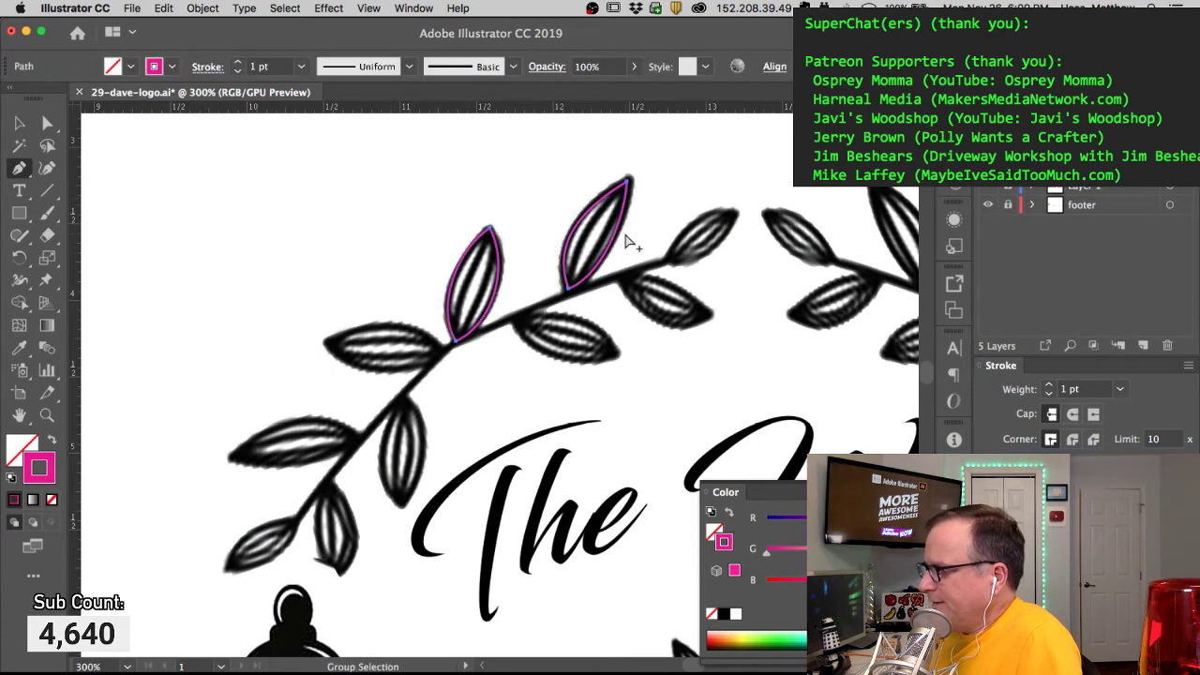
{"action": "left_click", "coordinate": [1049, 389]}
{"action": "key", "text": "ctrl+shift+a"}
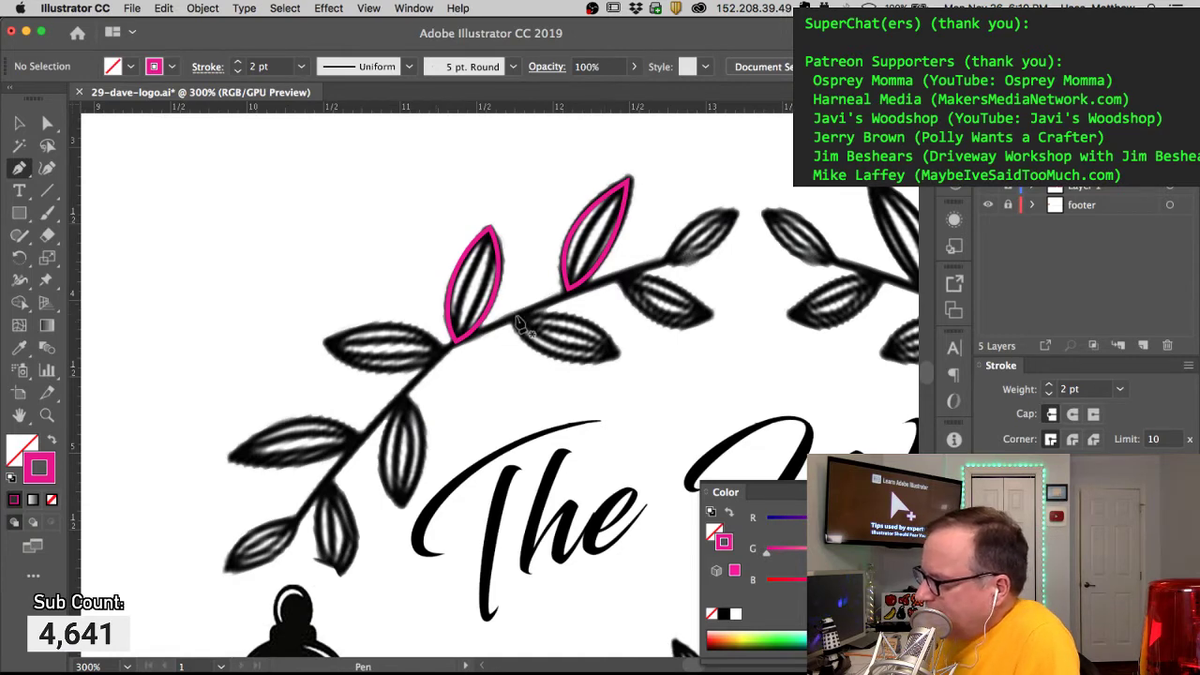
Step: Trace the first leaf below the stem, between the two outlined leaves, as a closed curved path and deselect it
{"action": "left_click_drag", "start_coordinate": [515, 319], "coordinate": [569, 302]}
{"action": "left_click_drag", "start_coordinate": [618, 355], "coordinate": [576, 372]}
{"action": "left_click_drag", "start_coordinate": [515, 318], "coordinate": [502, 281]}
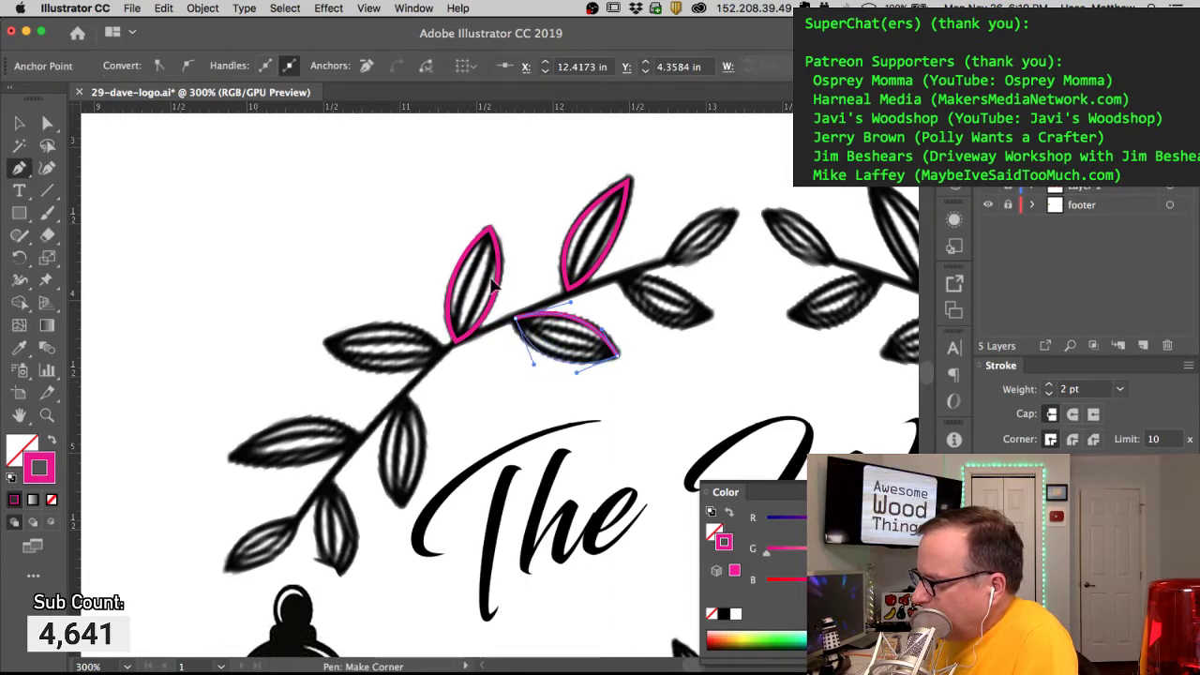
{"action": "left_click_drag", "start_coordinate": [506, 293], "coordinate": [509, 288]}
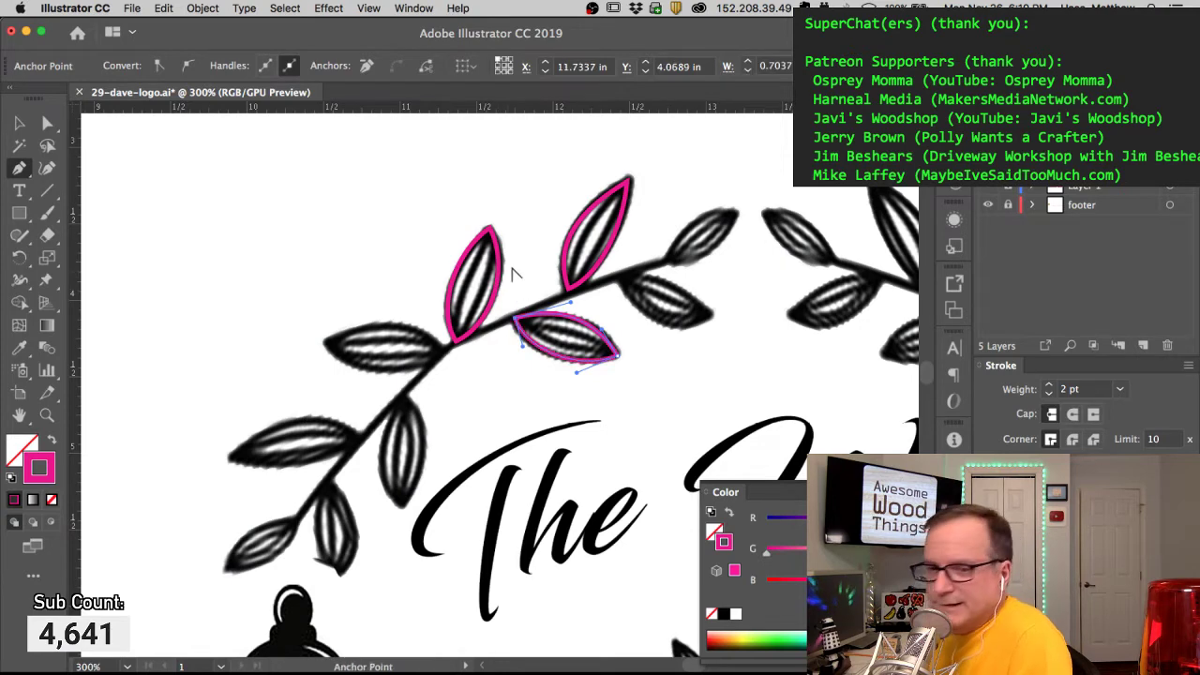
{"action": "left_click", "coordinate": [510, 266], "text": "super"}
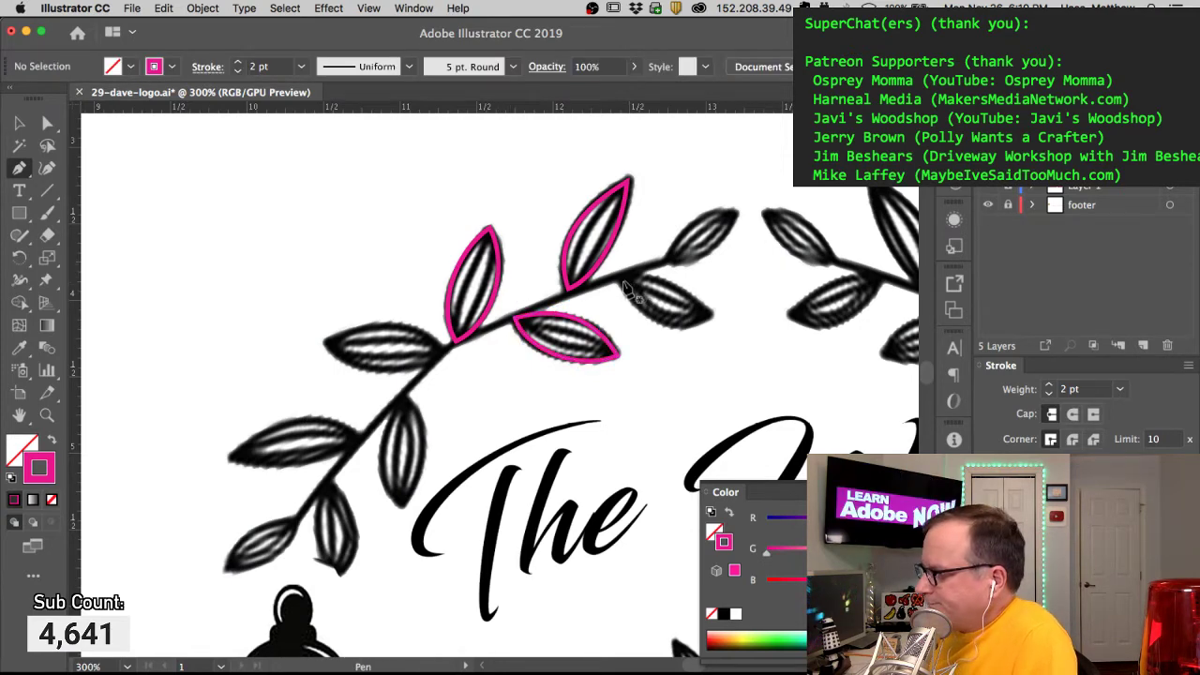
Step: Trace the second leaf below the stem, nearer the branch tip, as a closed curved path and deselect it
{"action": "left_click_drag", "start_coordinate": [635, 318], "coordinate": [637, 323]}
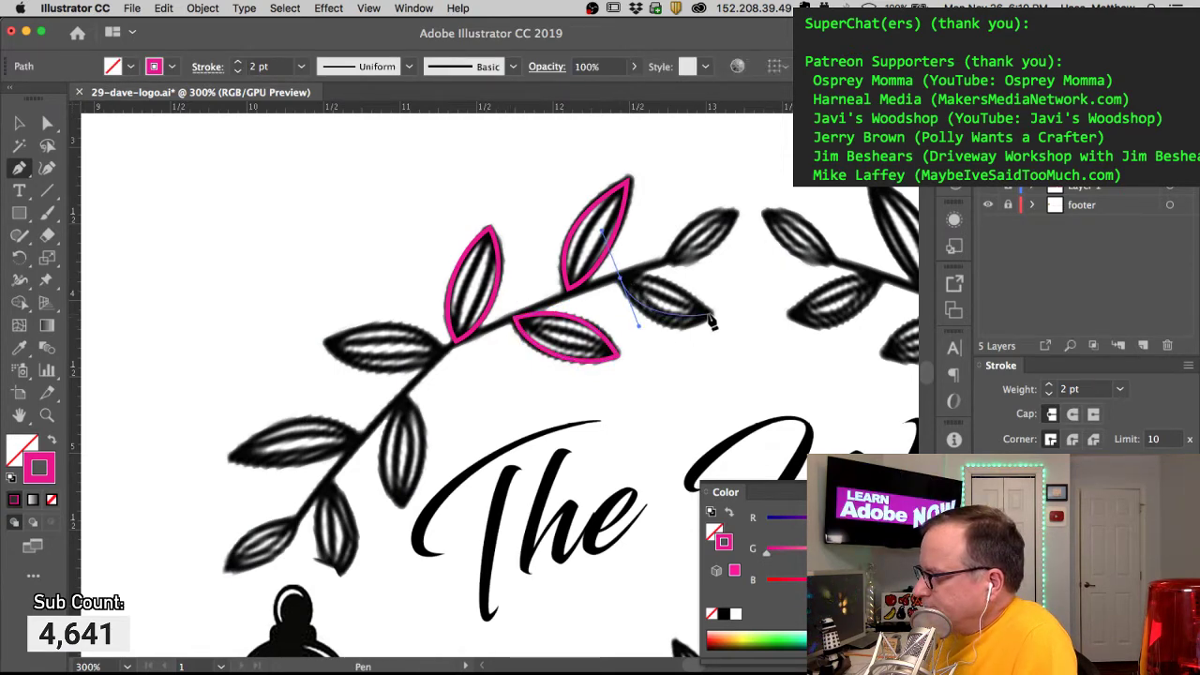
{"action": "mouse_move", "coordinate": [709, 314]}
{"action": "left_mouse_down"}
{"action": "mouse_move", "coordinate": [761, 291]}
{"action": "mouse_move", "coordinate": [733, 295]}
{"action": "left_mouse_up"}
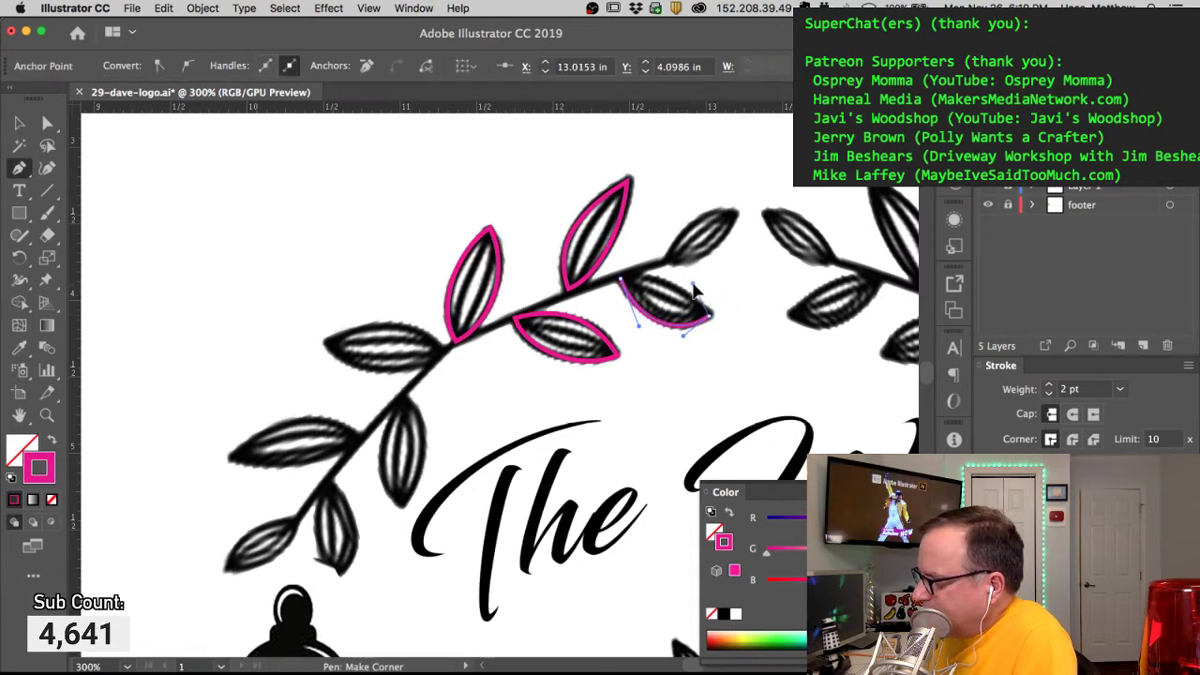
{"action": "left_click", "coordinate": [620, 280]}
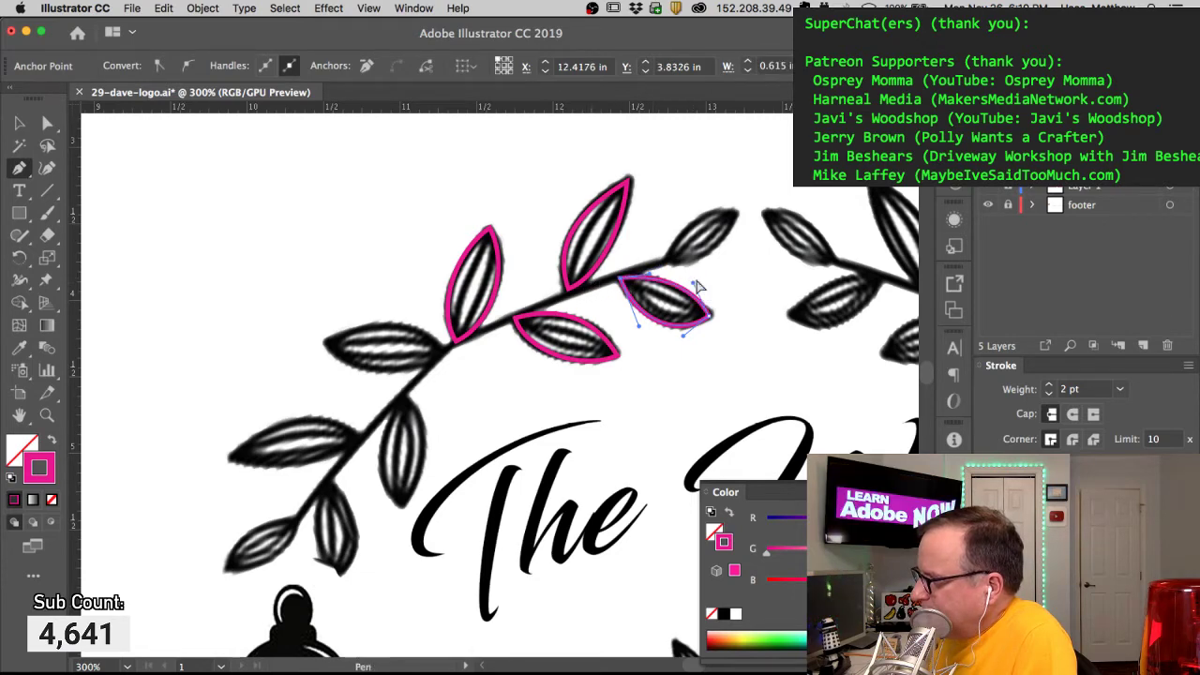
{"action": "left_click_drag", "start_coordinate": [689, 287], "coordinate": [710, 266]}
{"action": "left_click", "coordinate": [649, 258], "text": "super"}
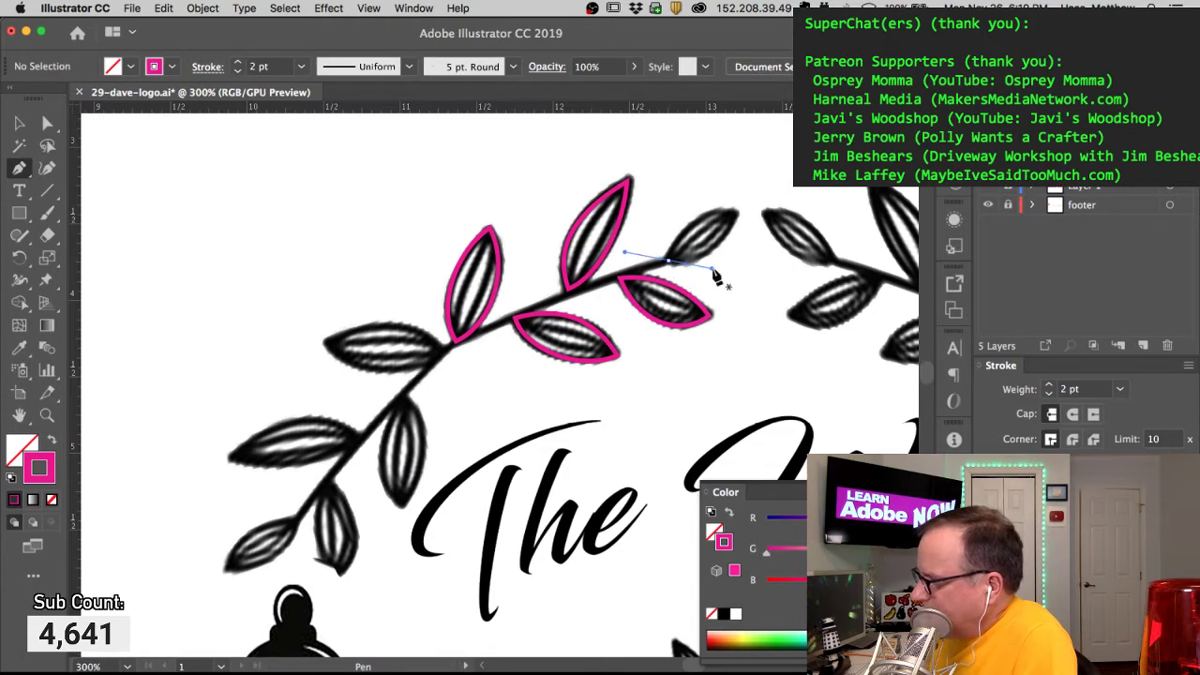
Step: Trace the small leaf at the branch tip as a closed curved path and deselect it
{"action": "left_click_drag", "start_coordinate": [734, 185], "coordinate": [739, 213]}
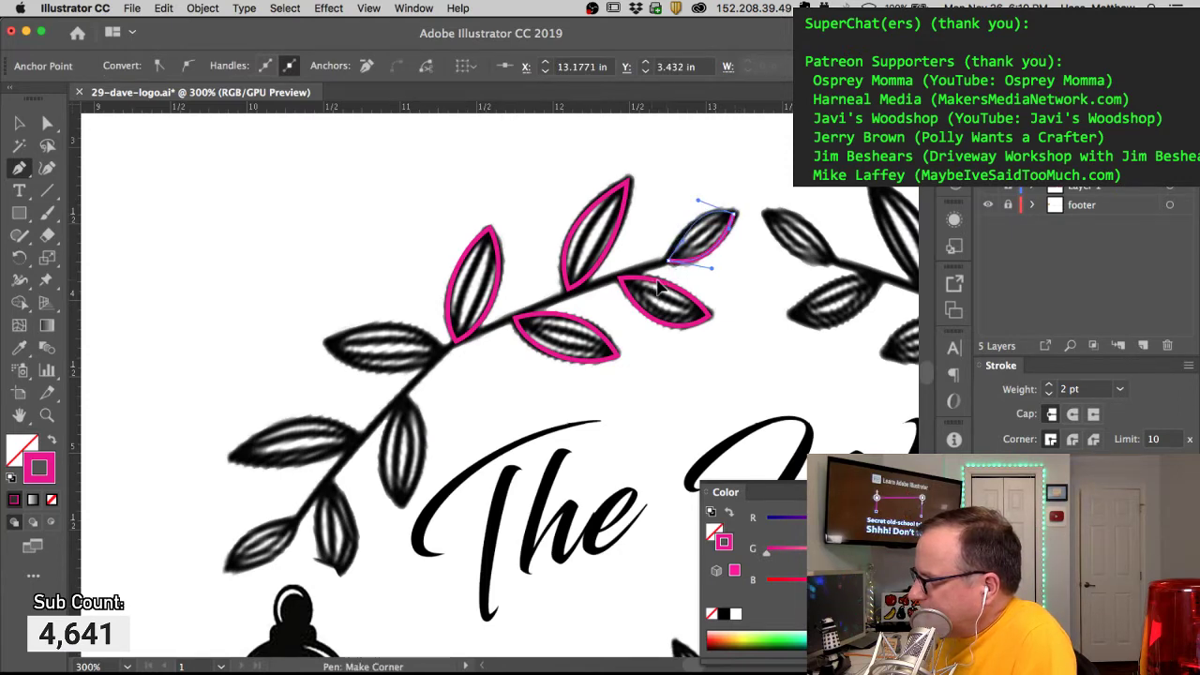
{"action": "left_click", "coordinate": [668, 260]}
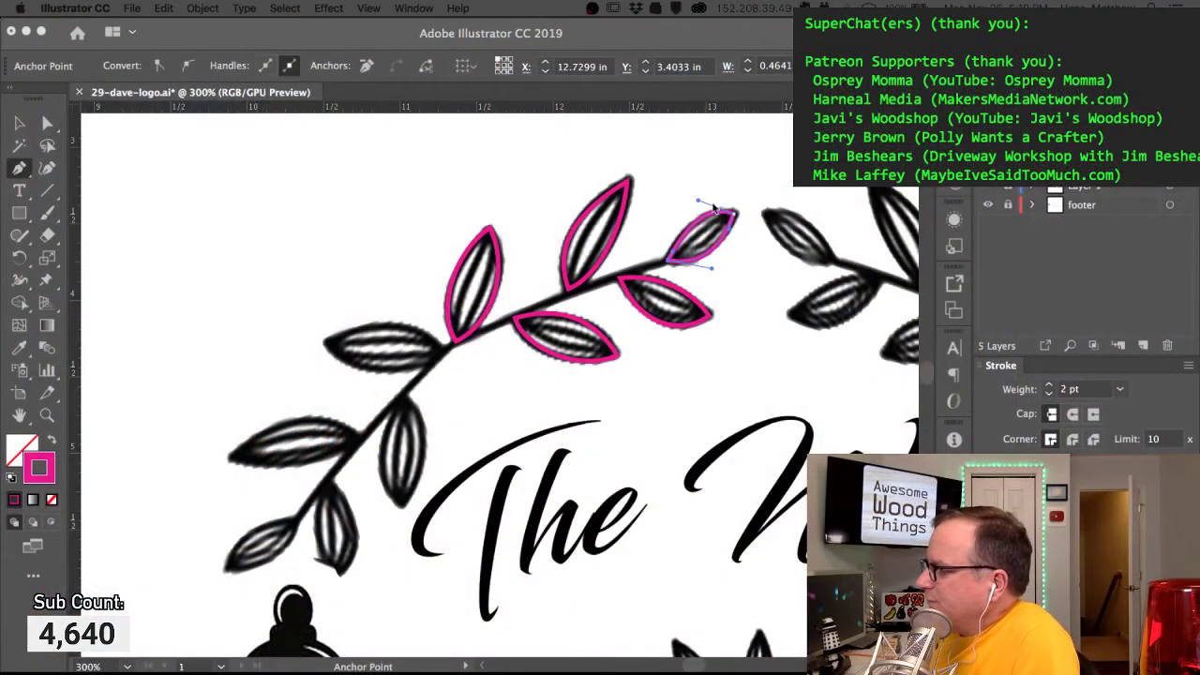
{"action": "left_click", "coordinate": [467, 195]}
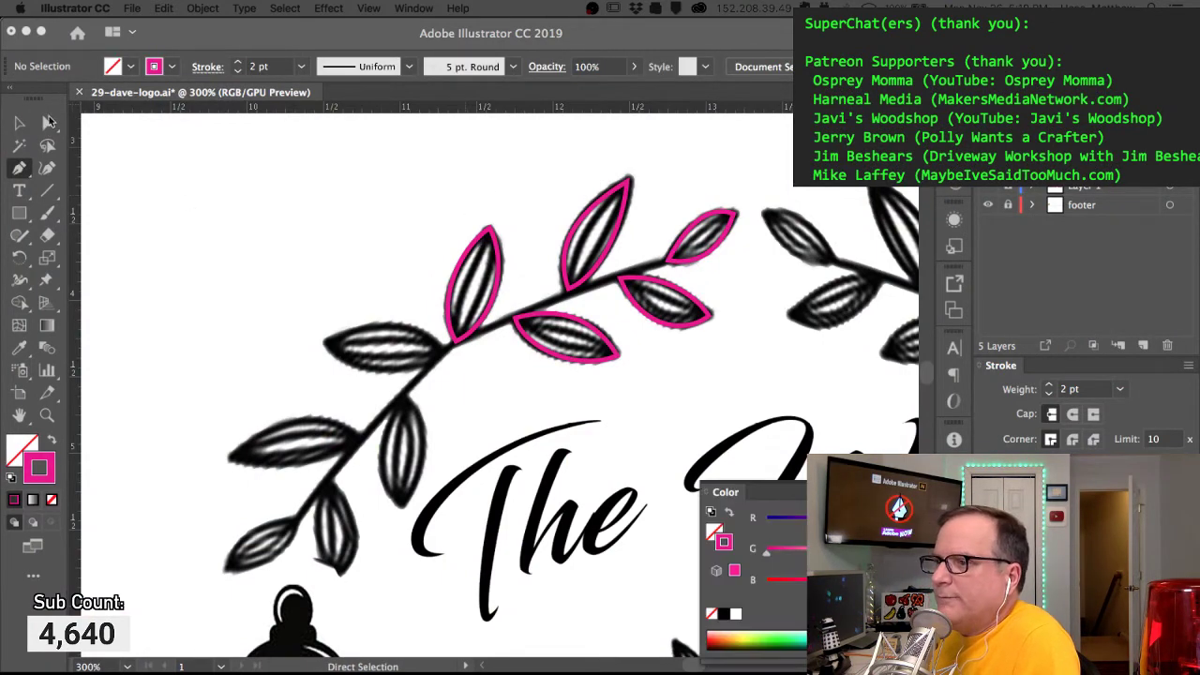
{"action": "left_click", "coordinate": [530, 233]}
{"action": "left_click", "coordinate": [544, 277], "text": "super"}
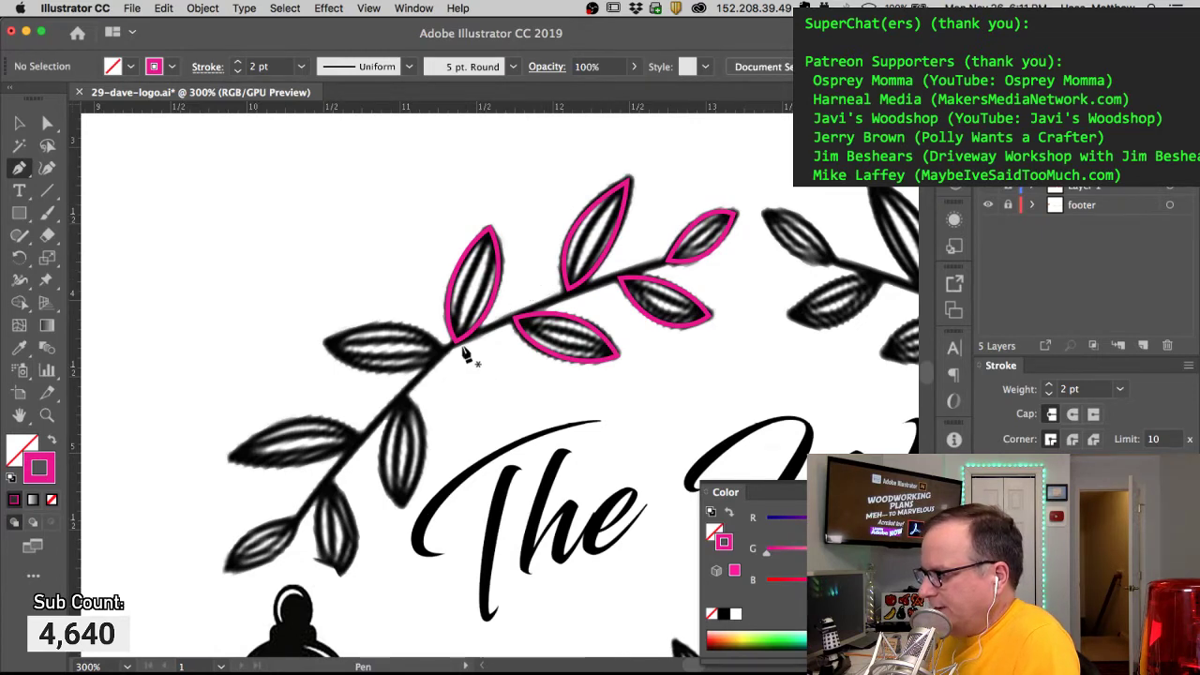
Step: Draw the stem as a curved open path from the base of the first traced leaf to the base of the tip leaf
{"action": "left_click_drag", "start_coordinate": [452, 351], "coordinate": [506, 321]}
{"action": "left_click_drag", "start_coordinate": [668, 261], "coordinate": [729, 245]}
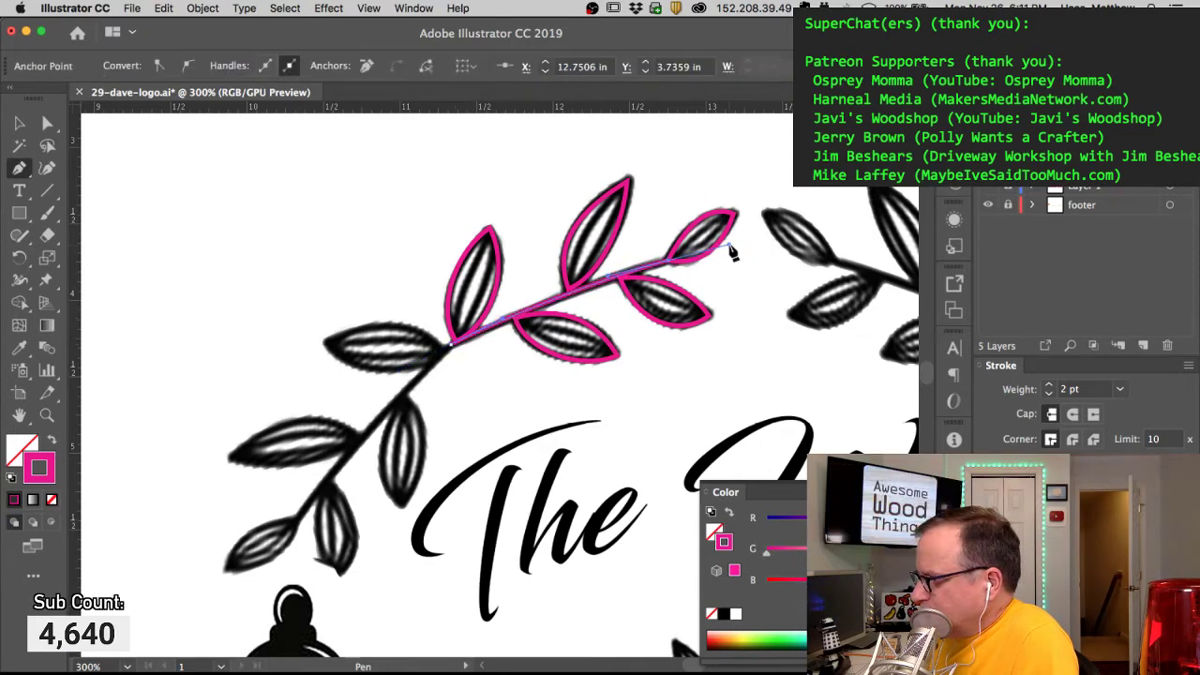
{"action": "left_click", "coordinate": [452, 179], "text": "super"}
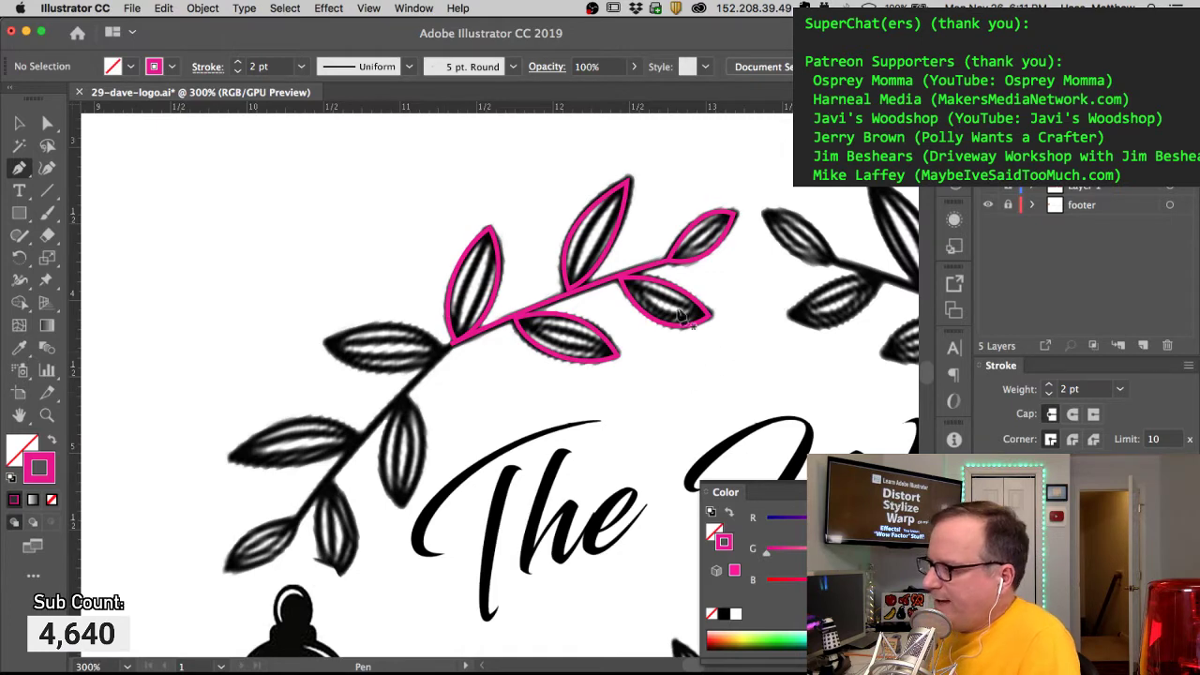
{"action": "left_click_drag", "start_coordinate": [578, 312], "coordinate": [745, 398]}
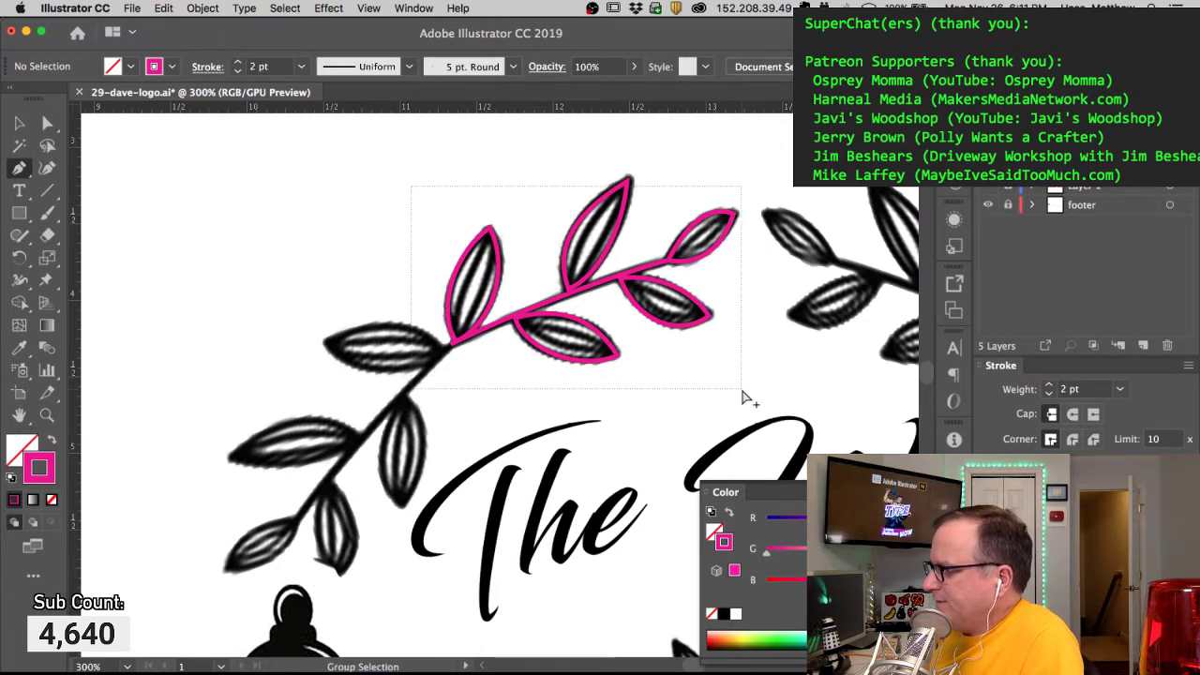
{"action": "left_click_drag", "start_coordinate": [744, 395], "coordinate": [745, 398]}
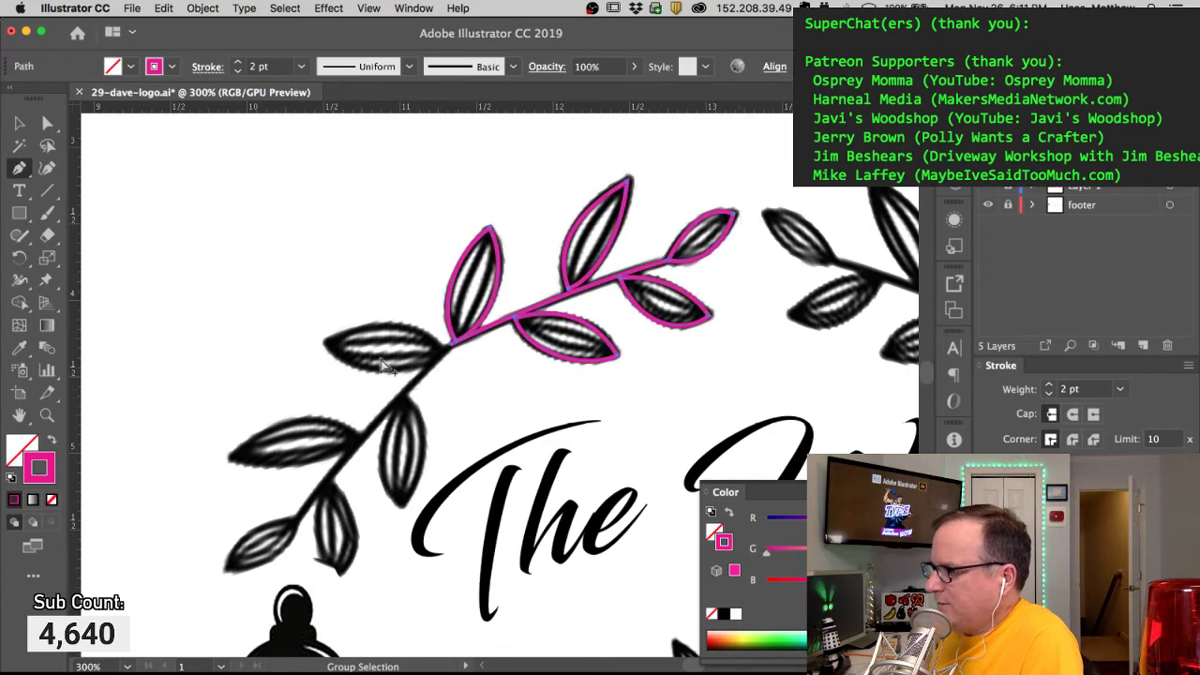
{"action": "left_click", "coordinate": [18, 237]}
{"action": "left_click", "coordinate": [19, 258]}
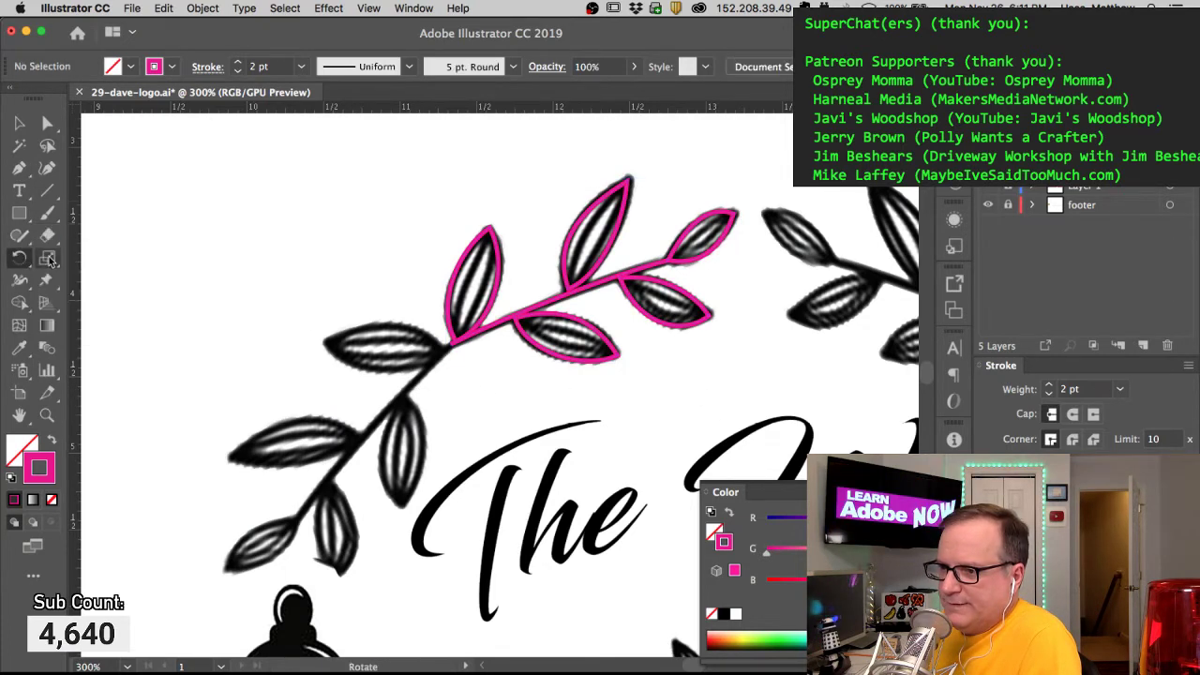
{"action": "left_click", "coordinate": [48, 259]}
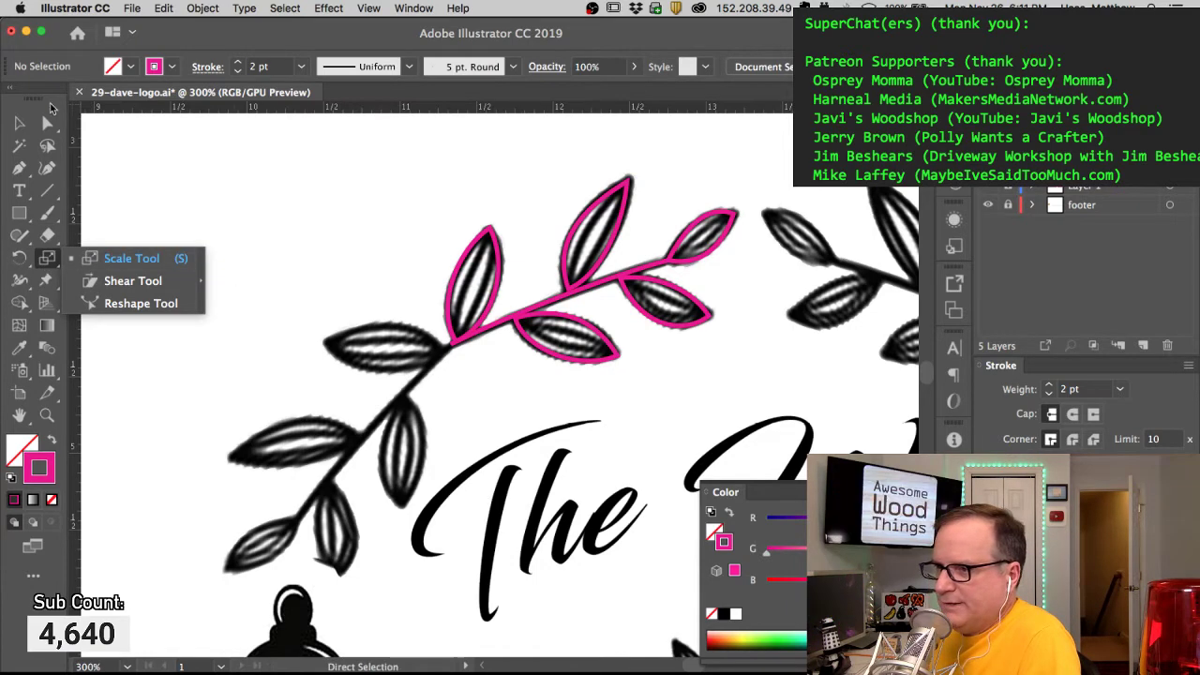
{"action": "left_click", "coordinate": [262, 258]}
Step: Reflect a copy of the traced leaves and stem about the stem's base to cover the lower half of the branch
{"action": "left_click_drag", "start_coordinate": [407, 209], "coordinate": [703, 390]}
{"action": "left_click_drag", "start_coordinate": [19, 257], "coordinate": [98, 276]}
{"action": "left_click", "coordinate": [449, 343]}
{"action": "mouse_move", "coordinate": [411, 333]}
{"action": "left_mouse_down"}
{"action": "mouse_move", "coordinate": [384, 339]}
{"action": "mouse_move", "coordinate": [295, 406]}
{"action": "mouse_move", "coordinate": [278, 252]}
{"action": "mouse_move", "coordinate": [441, 193]}
{"action": "mouse_move", "coordinate": [428, 201]}
{"action": "mouse_move", "coordinate": [728, 337]}
{"action": "left_mouse_up"}
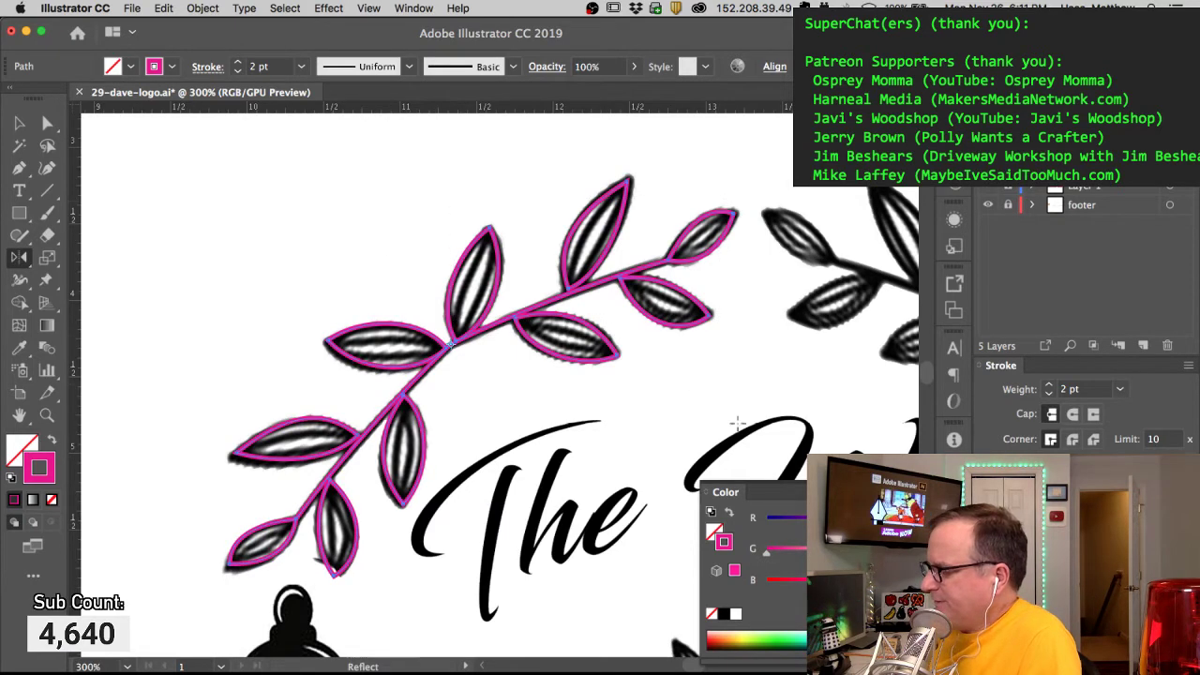
Step: Try a heavier stroke weight of 13 pt on the selected branch paths
{"action": "left_click", "coordinate": [1047, 385]}
{"action": "left_click", "coordinate": [1048, 385]}
{"action": "left_click", "coordinate": [1048, 385]}
{"action": "left_click", "coordinate": [1048, 385]}
{"action": "left_click", "coordinate": [1048, 385]}
{"action": "left_click", "coordinate": [1048, 386]}
{"action": "left_click", "coordinate": [1048, 385]}
{"action": "left_click", "coordinate": [1048, 385]}
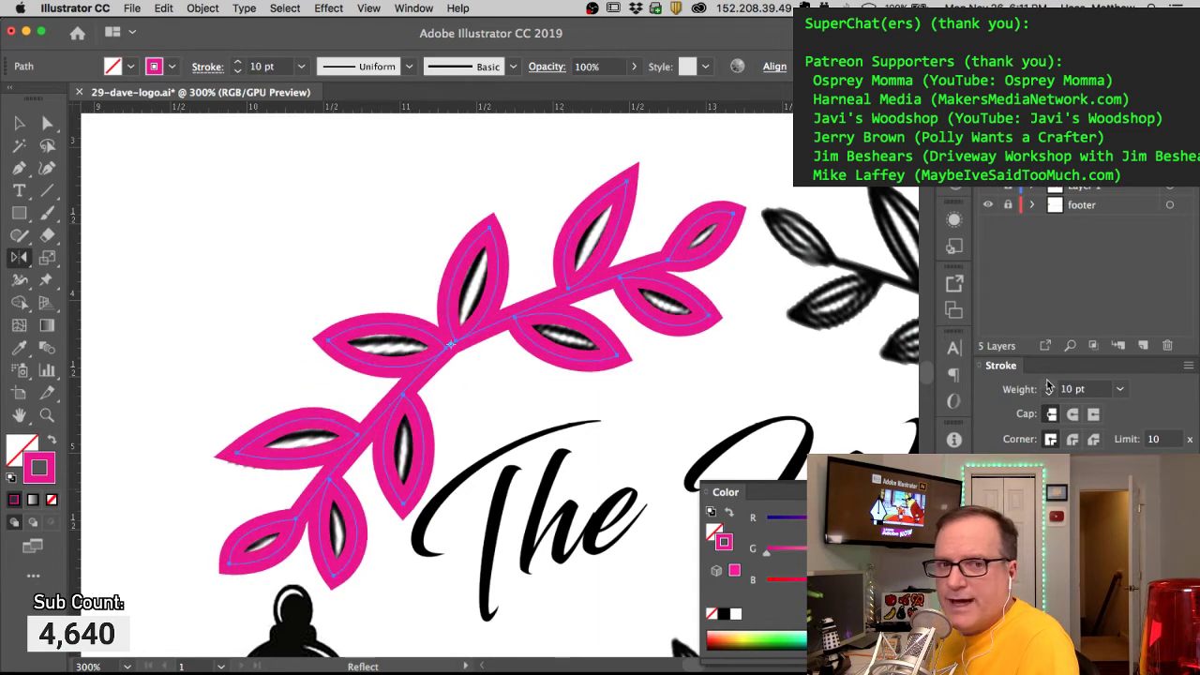
{"action": "left_click", "coordinate": [1048, 385]}
{"action": "left_click", "coordinate": [1048, 385]}
{"action": "left_click", "coordinate": [1047, 385]}
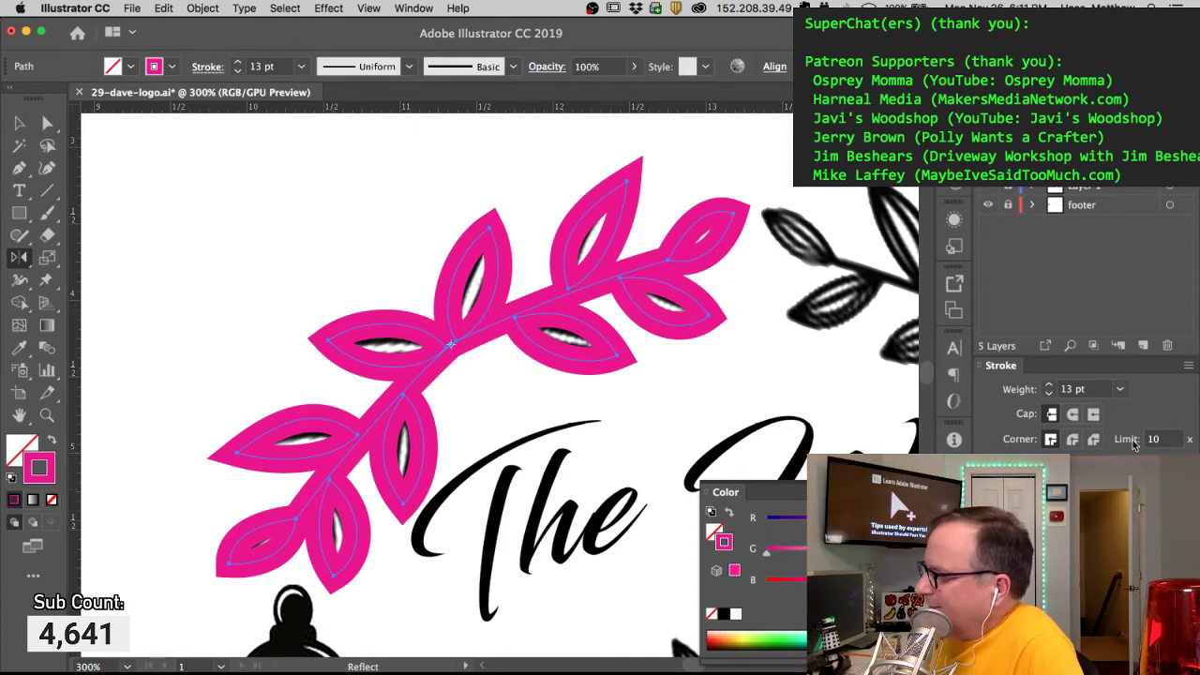
Step: Set the stroke weight of the selected branch paths to 3 pt
{"action": "left_click", "coordinate": [1048, 393]}
{"action": "left_click", "coordinate": [1049, 392]}
{"action": "left_click", "coordinate": [1048, 392]}
{"action": "left_click", "coordinate": [1049, 393]}
{"action": "left_click", "coordinate": [1048, 393]}
{"action": "left_click", "coordinate": [1049, 393]}
{"action": "left_click", "coordinate": [1049, 393]}
{"action": "left_click", "coordinate": [1048, 393]}
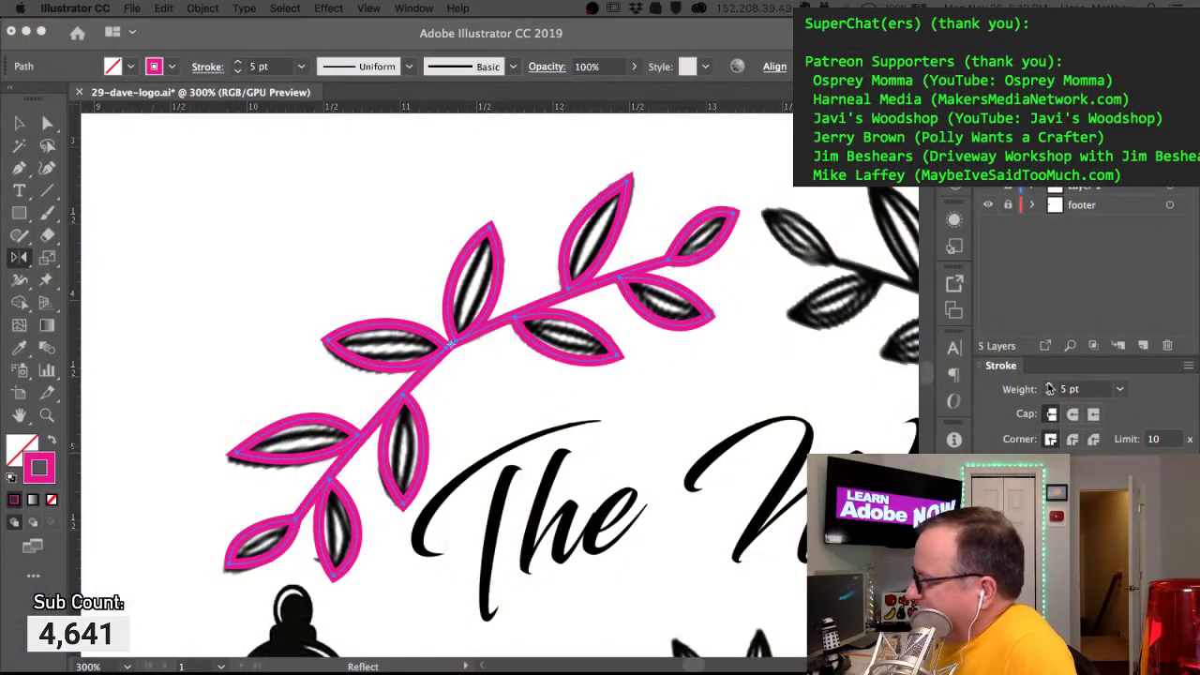
{"action": "left_click", "coordinate": [1048, 393]}
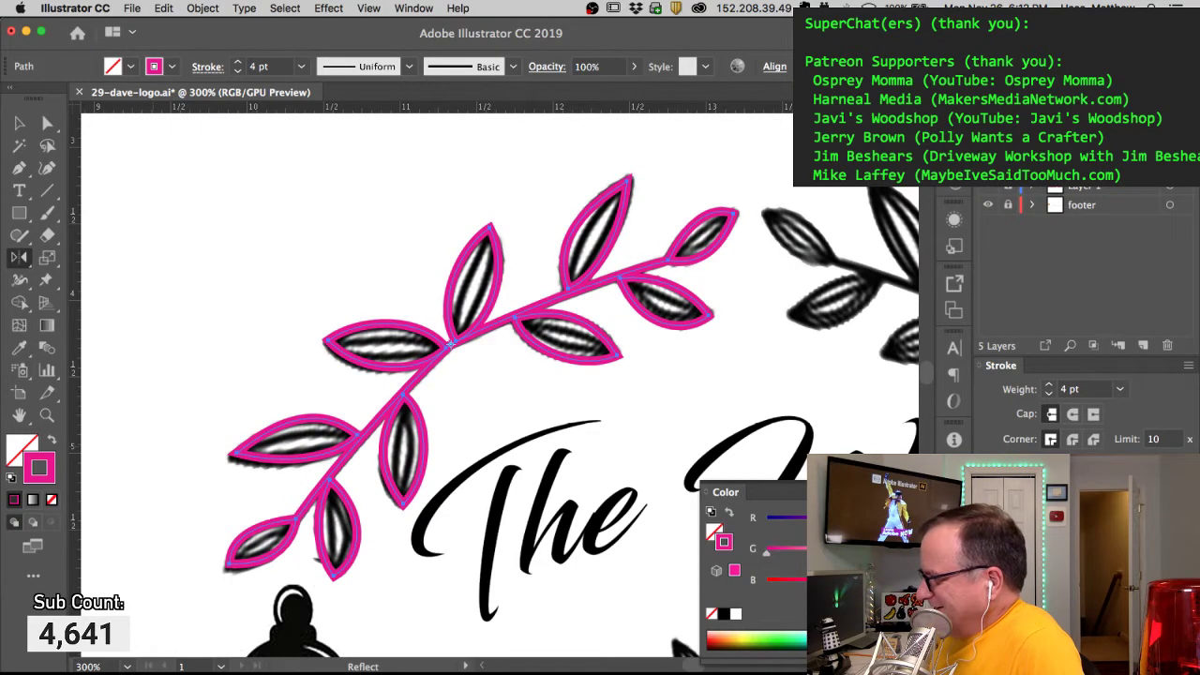
{"action": "left_click", "coordinate": [1047, 395]}
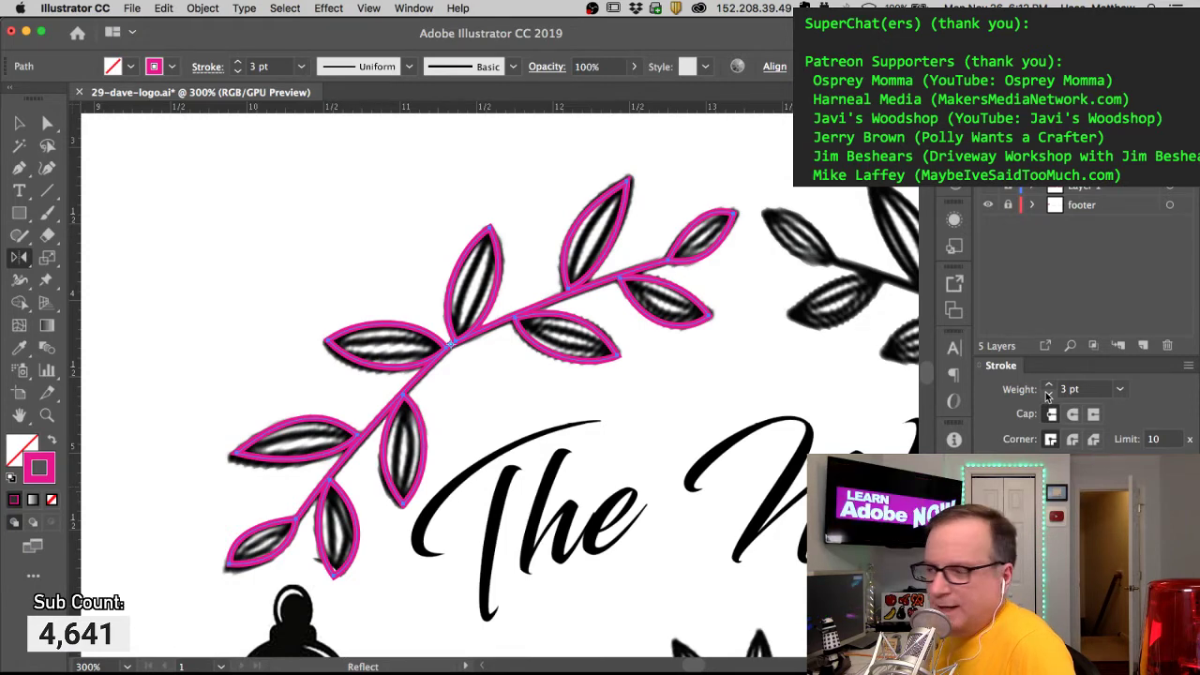
{"action": "left_click", "coordinate": [1048, 394]}
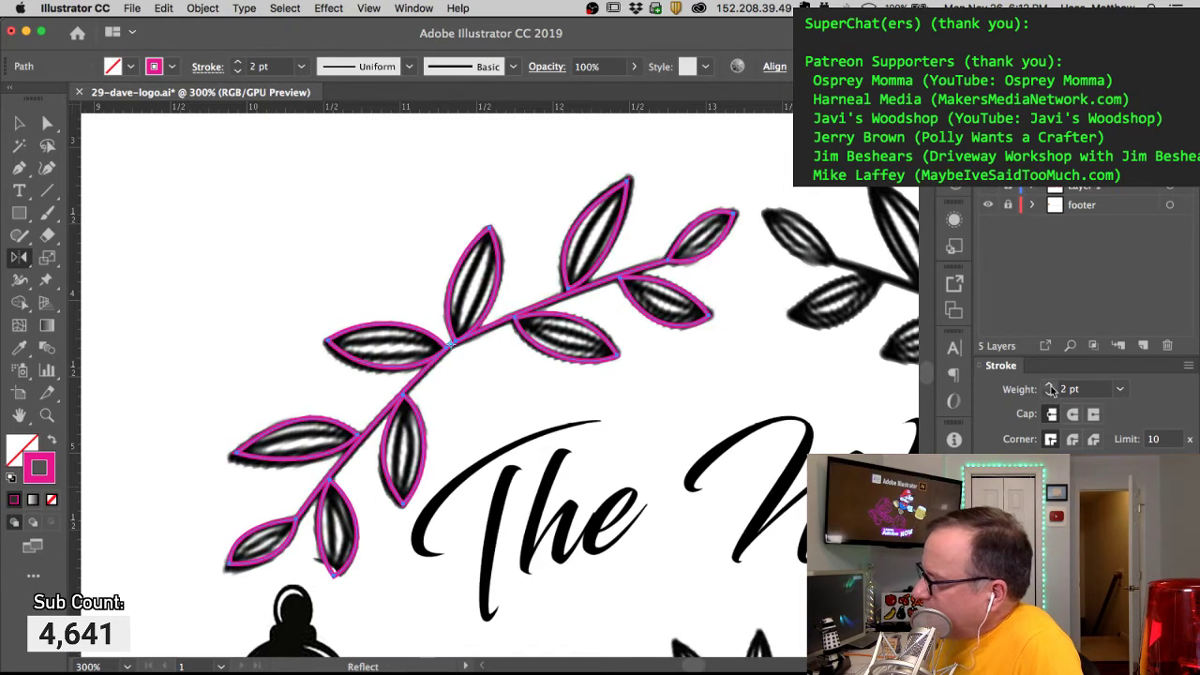
{"action": "left_click", "coordinate": [1047, 383]}
Step: Select all the leaves of the traced branch, fill them with the same magenta as their outlines, and deselect
{"action": "left_click", "coordinate": [379, 257], "text": "super"}
{"action": "key", "text": "super+minus"}
{"action": "left_click_drag", "start_coordinate": [523, 357], "coordinate": [443, 256]}
{"action": "left_click_drag", "start_coordinate": [408, 189], "coordinate": [570, 290]}
{"action": "left_click", "coordinate": [509, 298]}
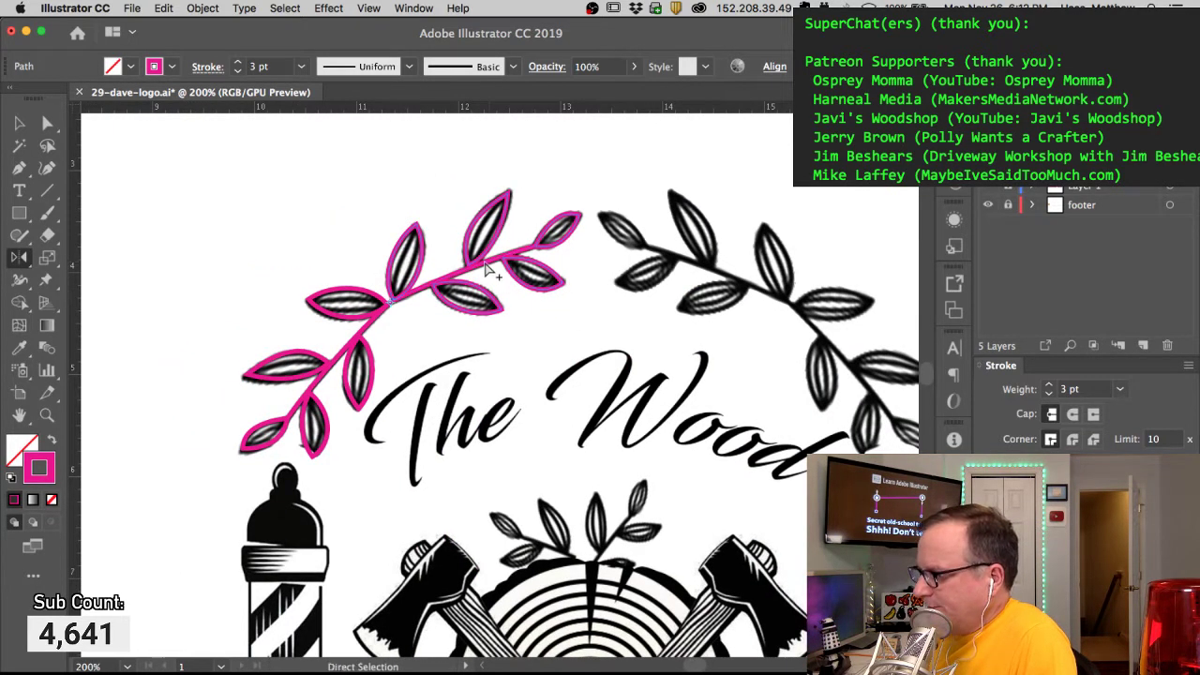
{"action": "left_click_drag", "start_coordinate": [472, 261], "coordinate": [455, 341]}
{"action": "left_click_drag", "start_coordinate": [325, 349], "coordinate": [255, 506]}
{"action": "left_click_drag", "start_coordinate": [362, 433], "coordinate": [349, 456]}
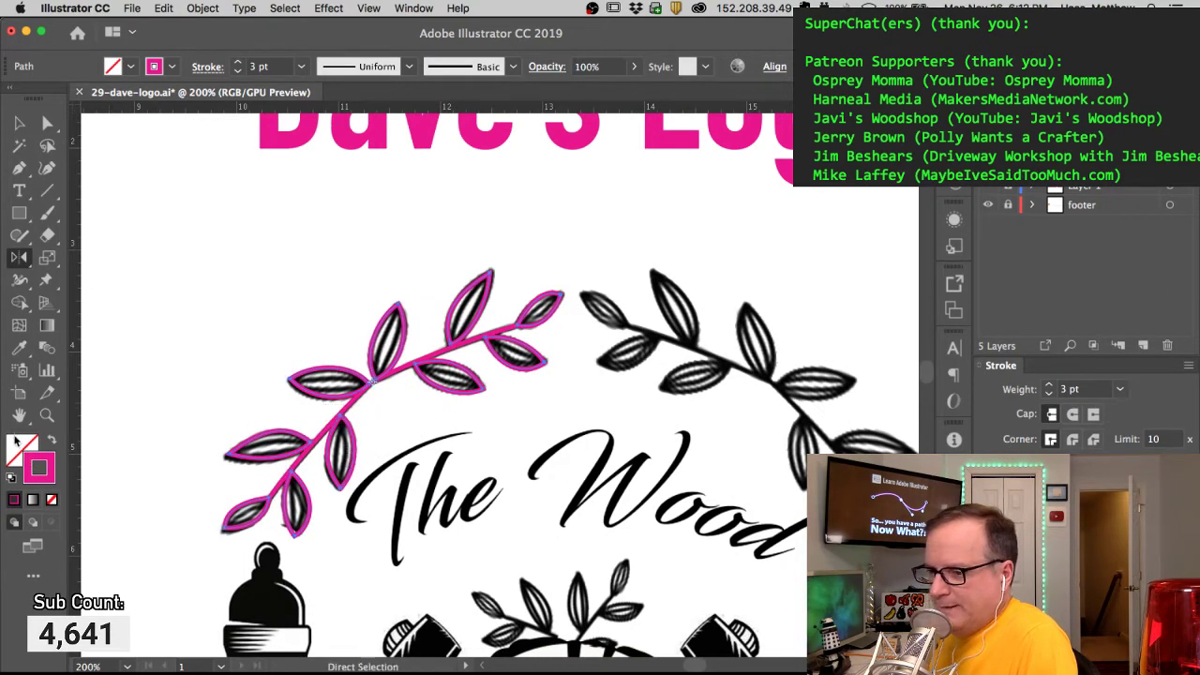
{"action": "left_click_drag", "start_coordinate": [19, 447], "coordinate": [20, 447]}
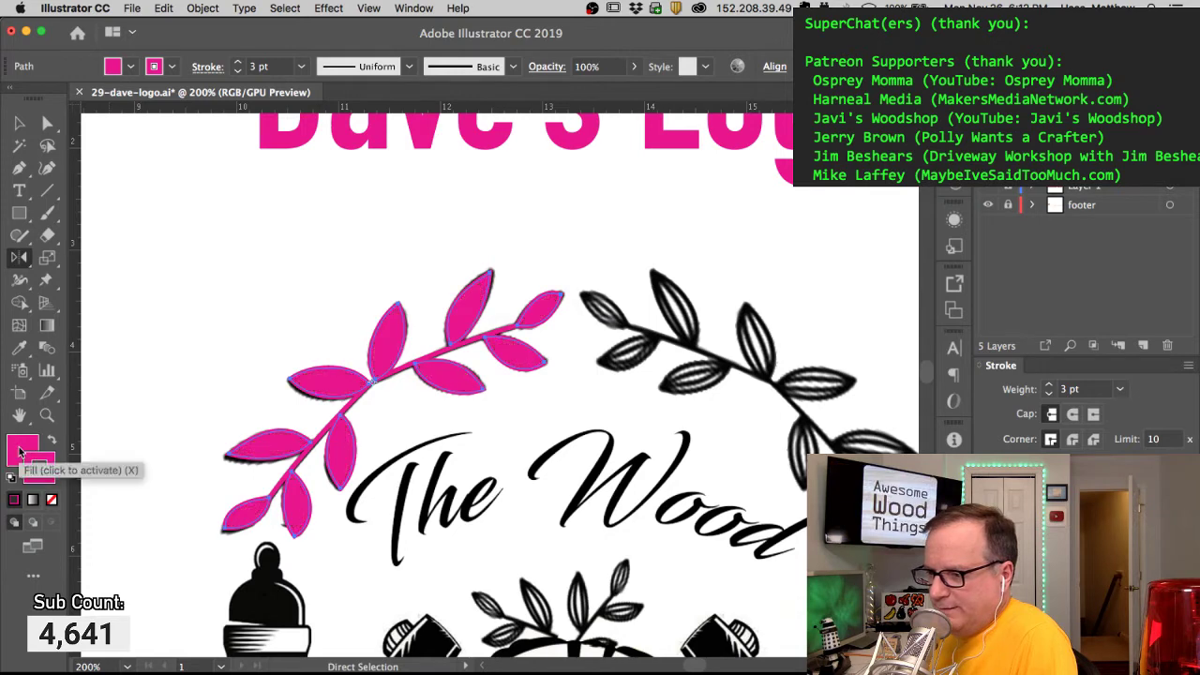
{"action": "left_click", "coordinate": [220, 265]}
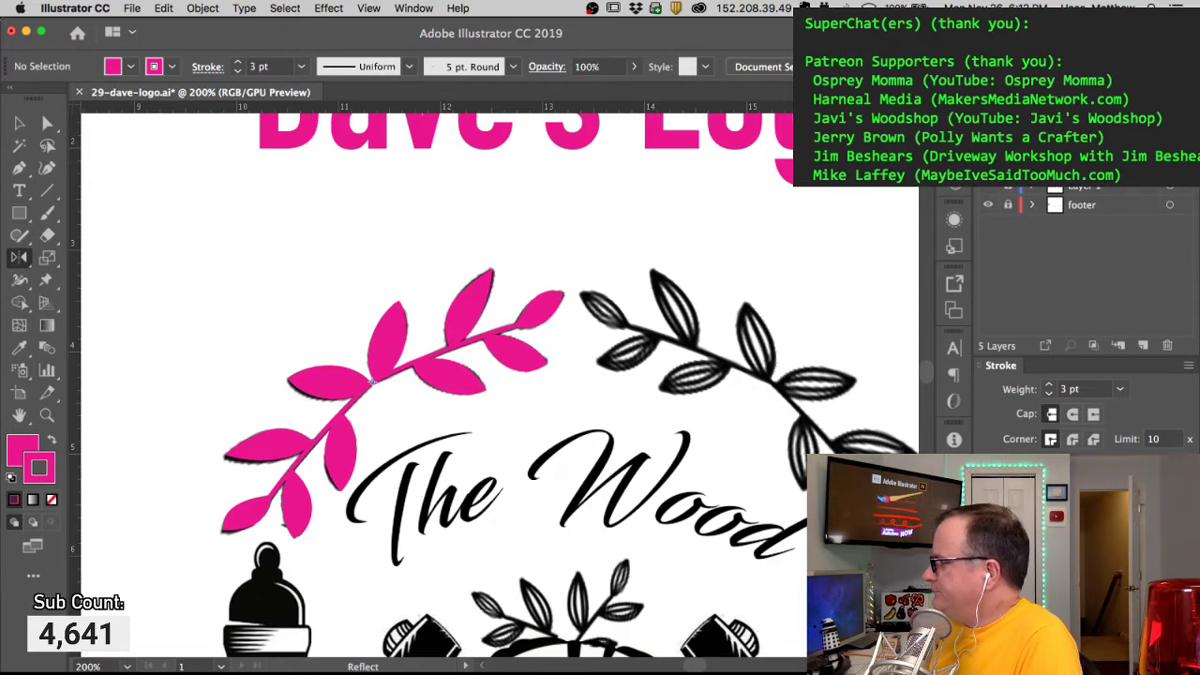
Step: Duplicate the traced branch layer to have separate "full detail" and "solid" versions
{"action": "left_click", "coordinate": [1188, 92]}
{"action": "left_click", "coordinate": [1078, 140]}
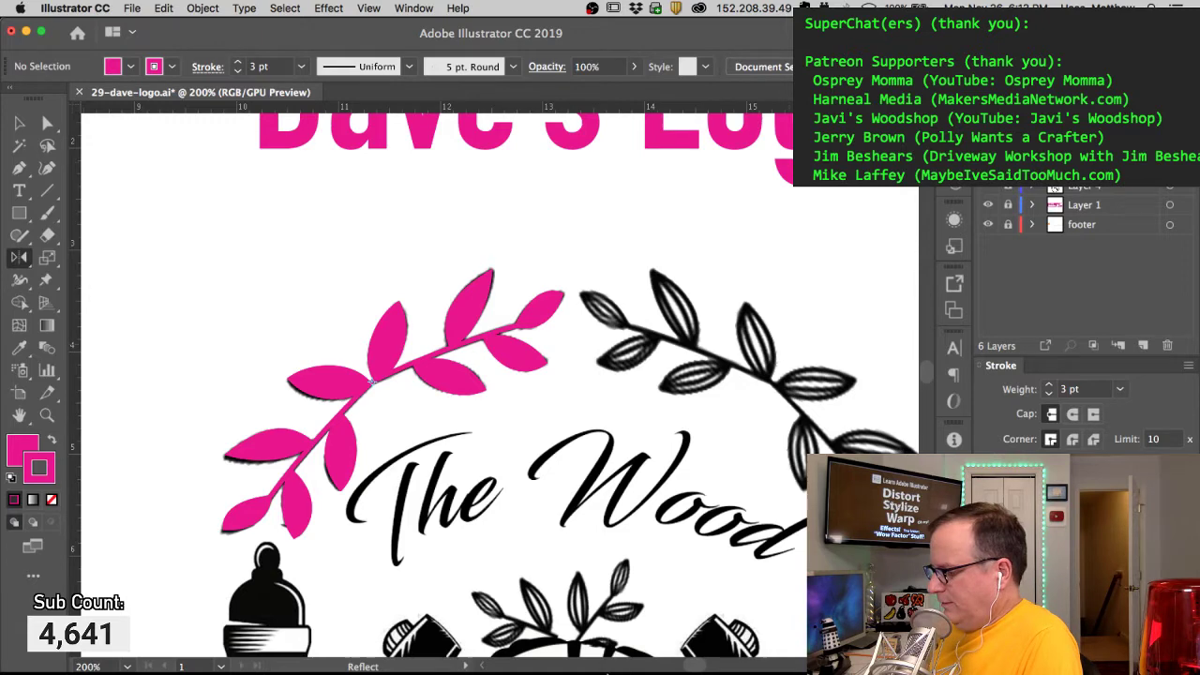
{"action": "mouse_move", "coordinate": [605, 671]}
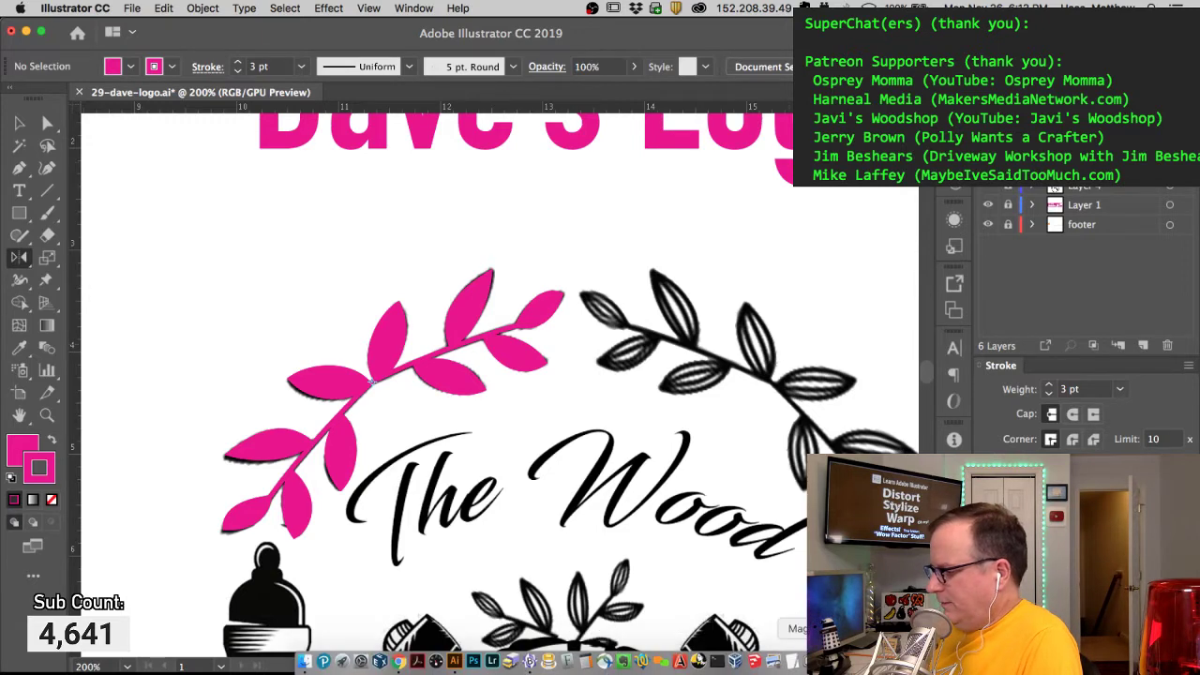
{"action": "left_click", "coordinate": [814, 661]}
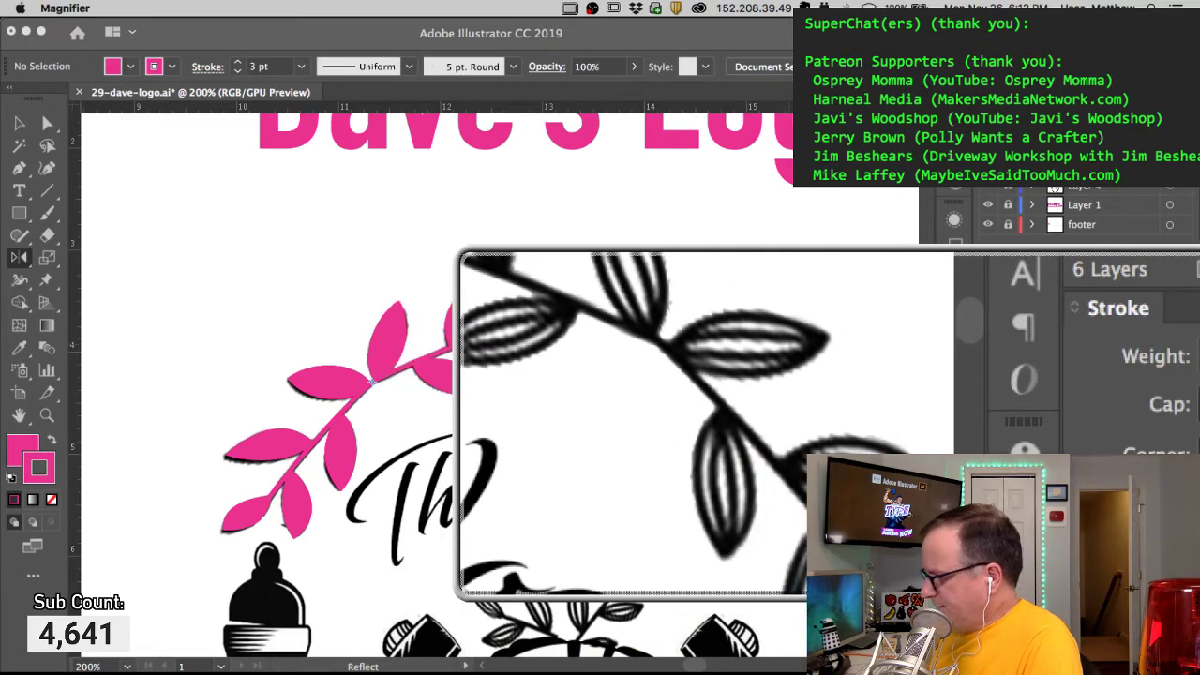
{"action": "mouse_move", "coordinate": [811, 665]}
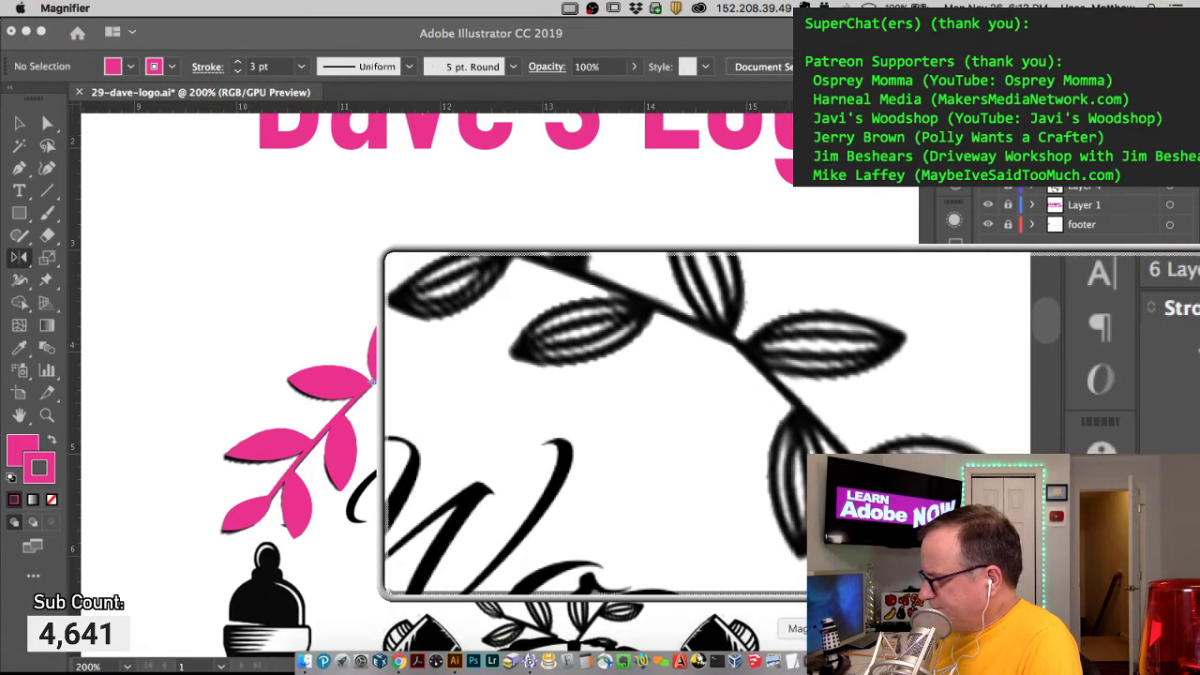
{"action": "right_click", "coordinate": [812, 661]}
{"action": "left_click", "coordinate": [811, 623]}
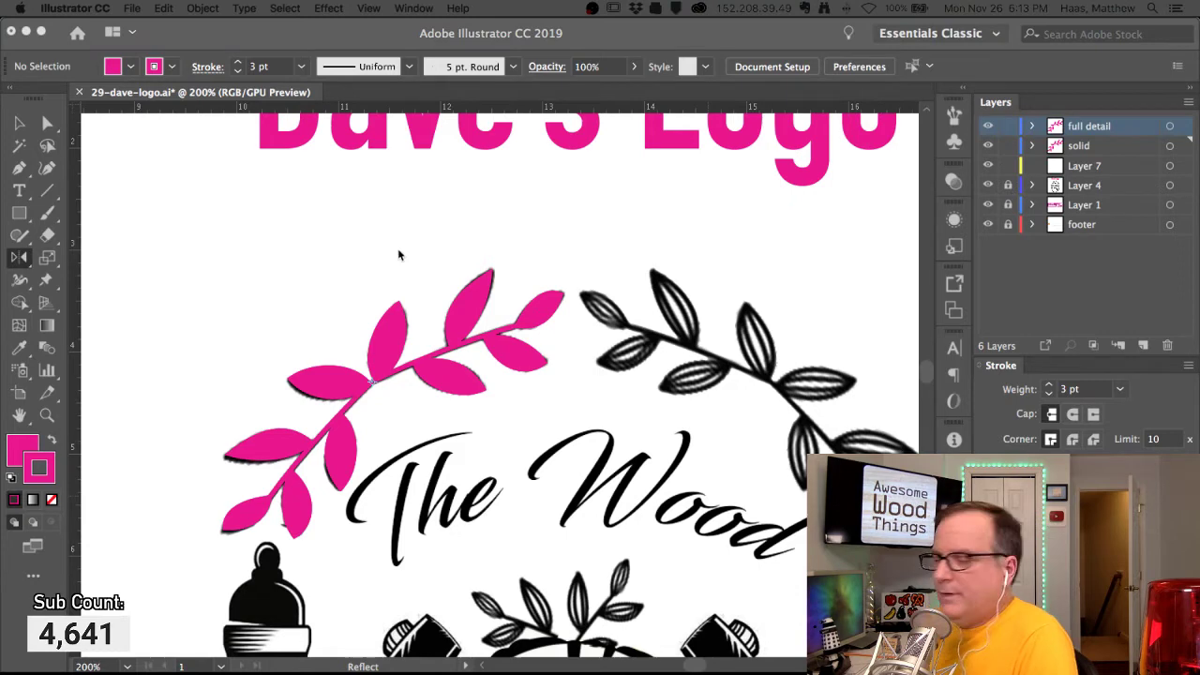
{"action": "mouse_move", "coordinate": [698, 671]}
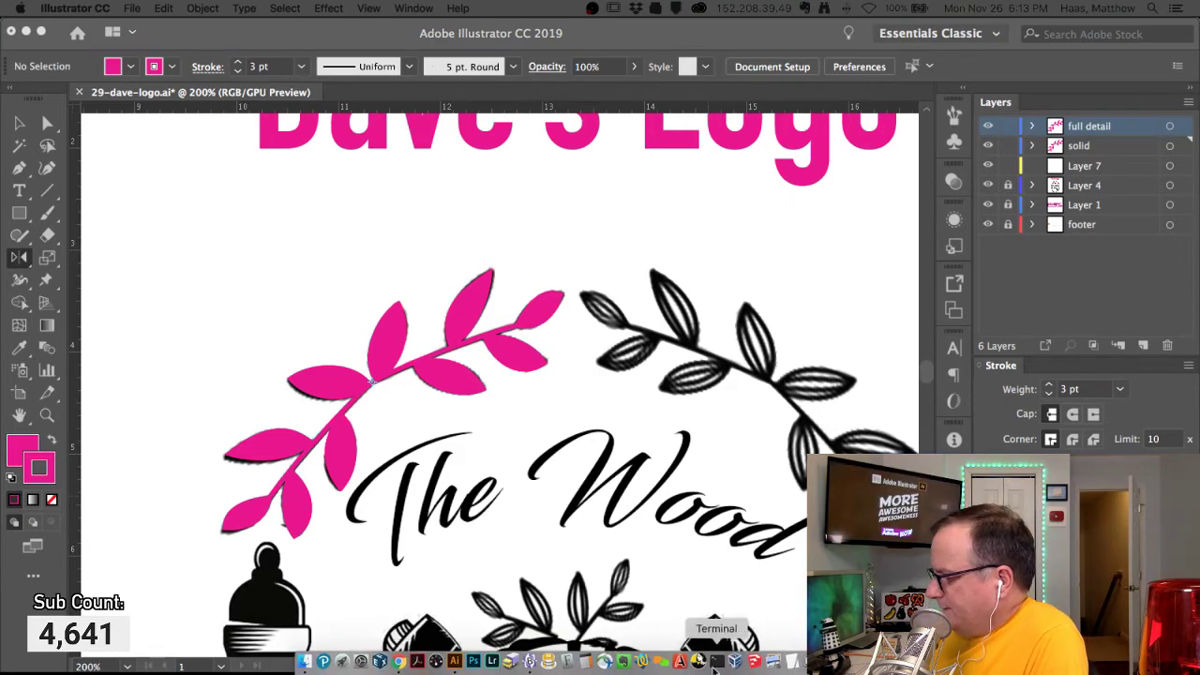
{"action": "left_click", "coordinate": [811, 665]}
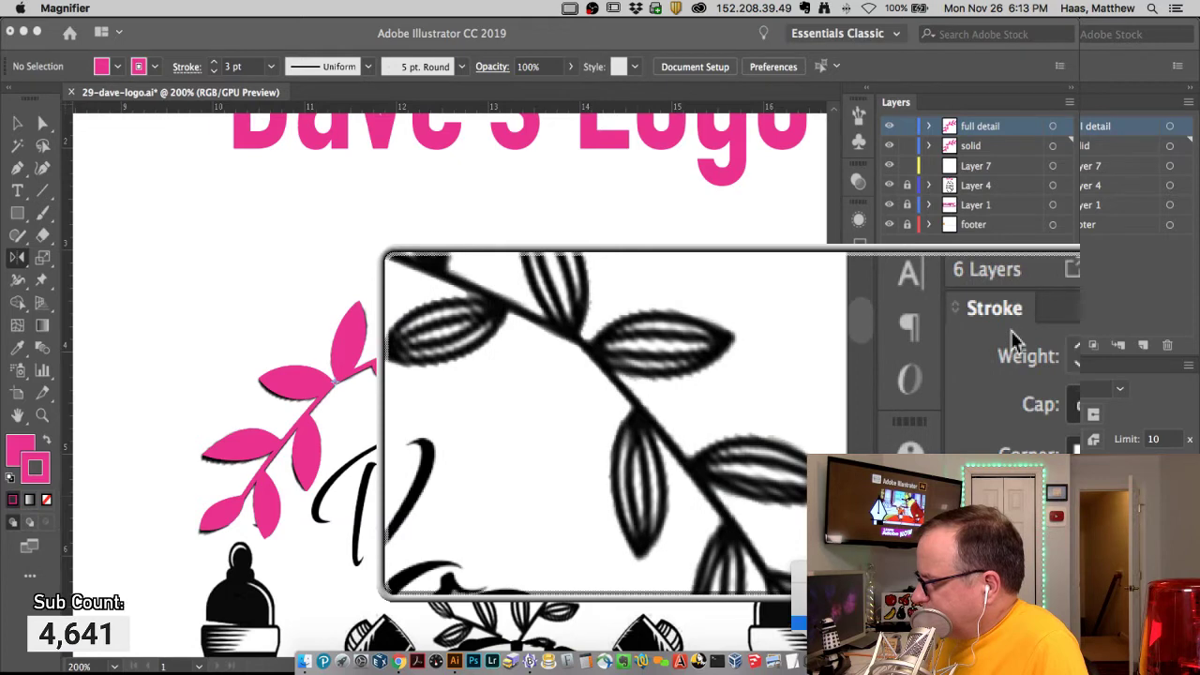
{"action": "key", "text": "super+q"}
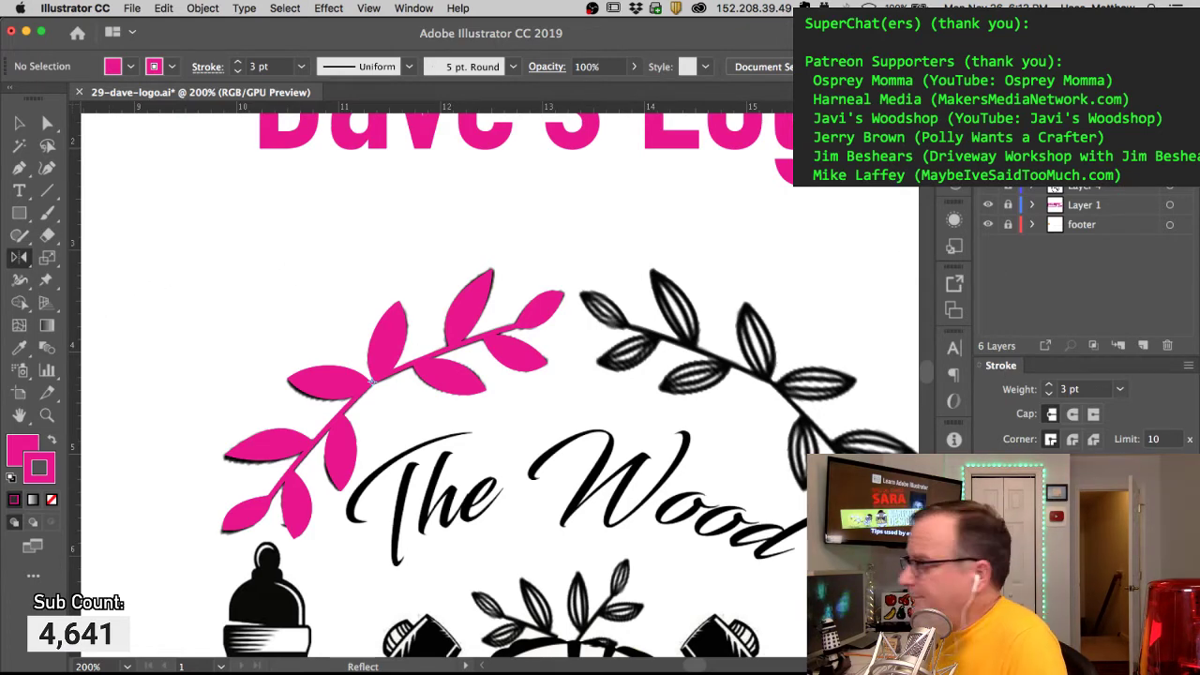
Step: Move the full detail, solid and Layer 4 layers below footer in that order, and hide the solid layer
{"action": "left_click_drag", "start_coordinate": [1087, 186], "coordinate": [1076, 244]}
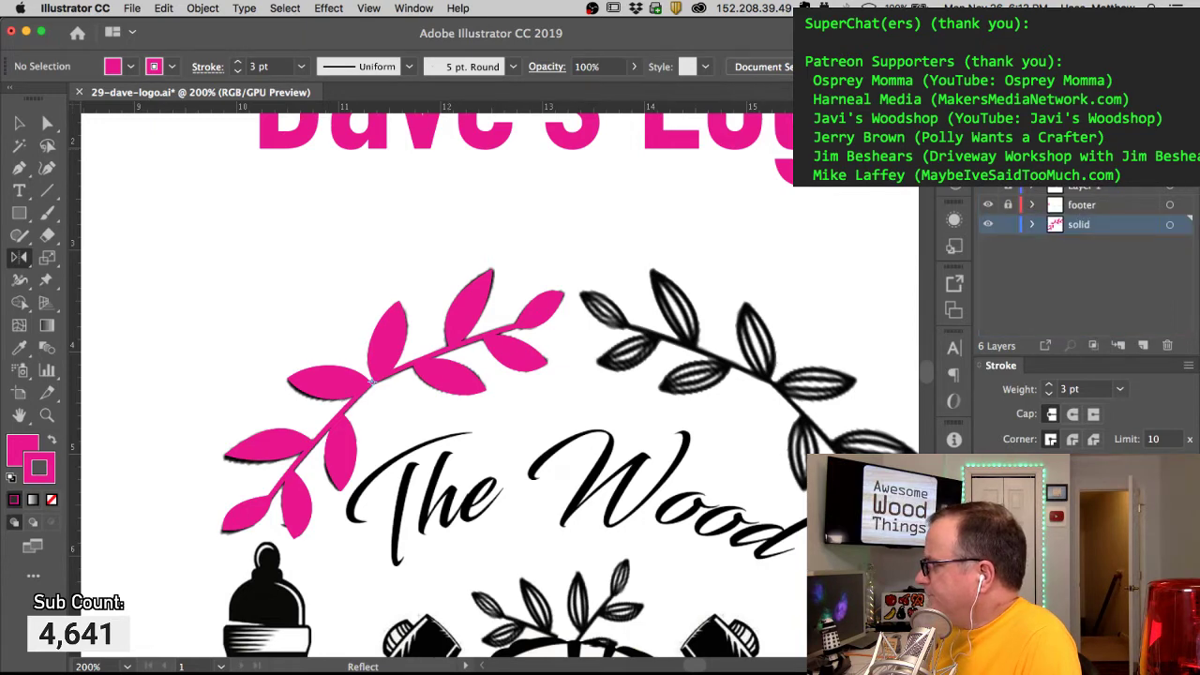
{"action": "left_click_drag", "start_coordinate": [1081, 168], "coordinate": [1071, 211]}
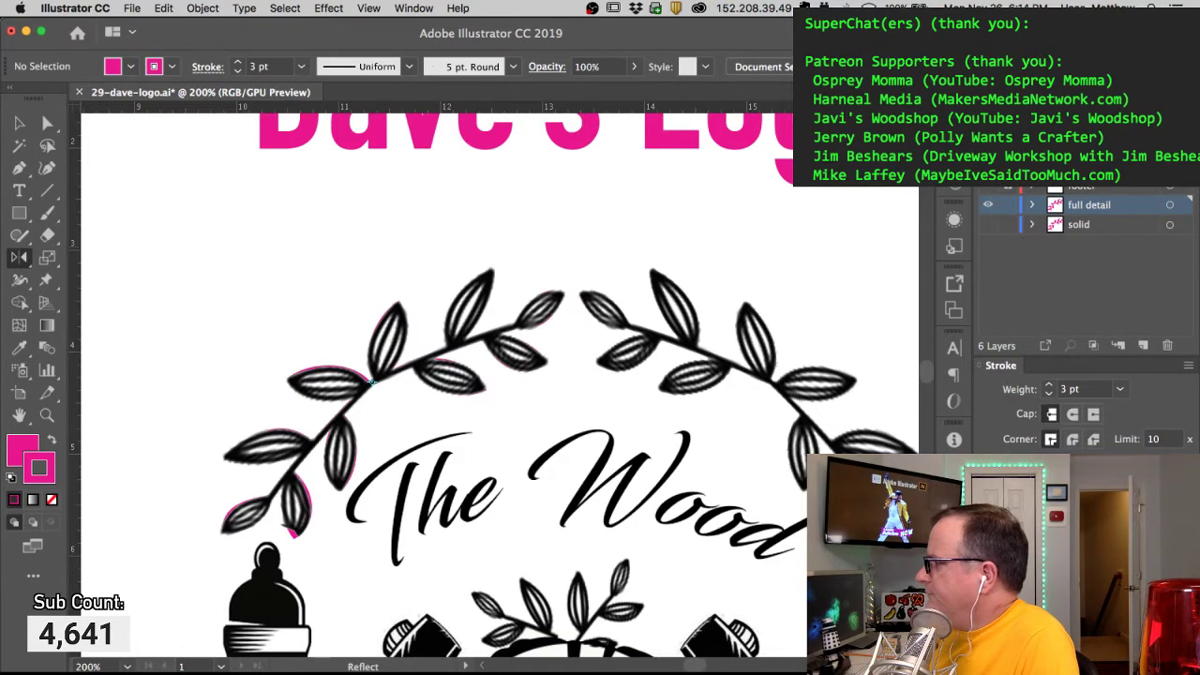
{"action": "left_click_drag", "start_coordinate": [1084, 165], "coordinate": [1068, 228]}
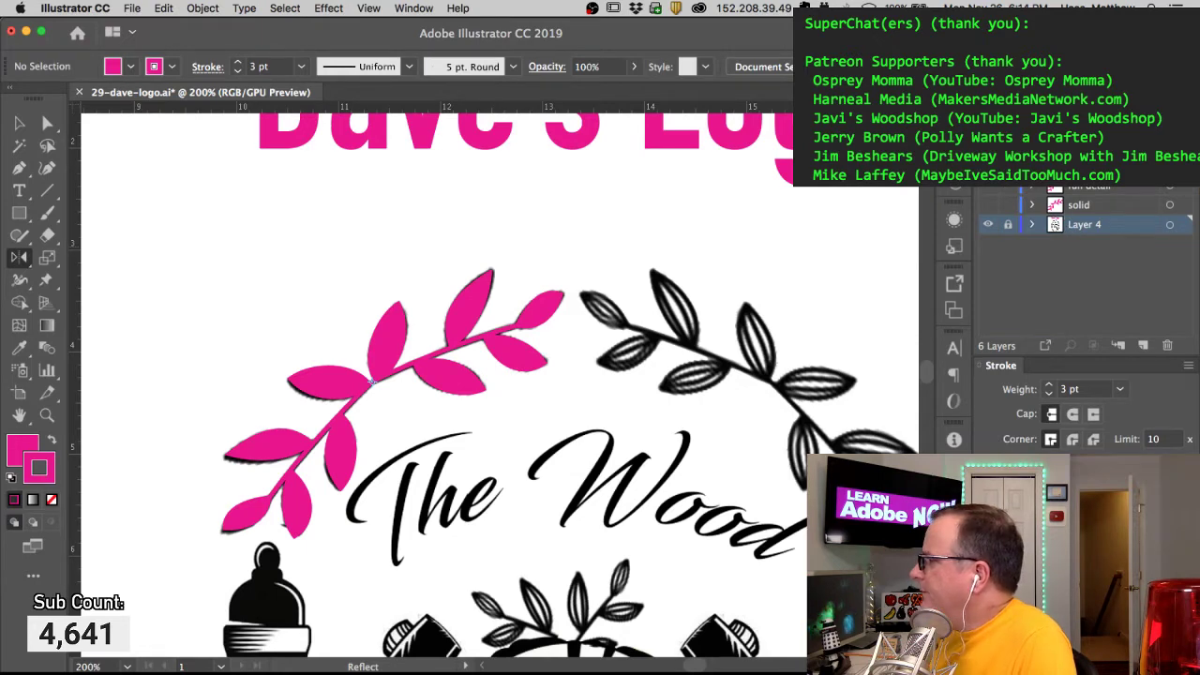
{"action": "left_click", "coordinate": [1071, 184]}
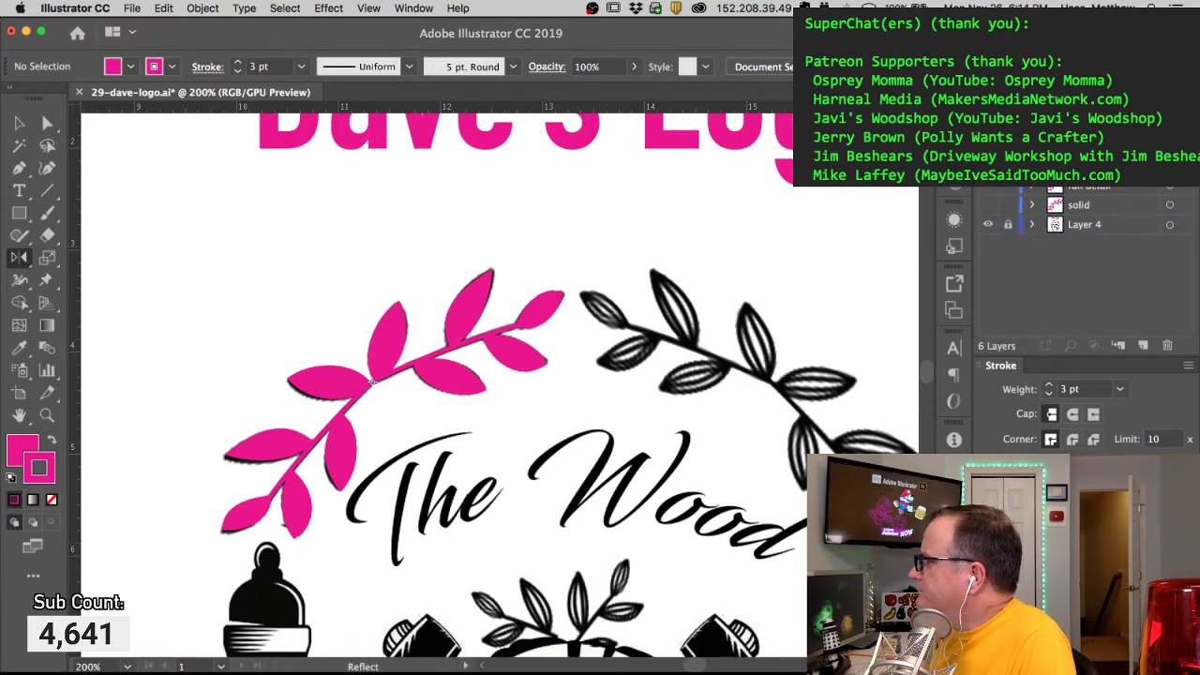
Step: Add another layer to the document and toggle the full detail layer's visibility off and back on
{"action": "left_click", "coordinate": [1188, 105]}
{"action": "left_click", "coordinate": [1078, 139]}
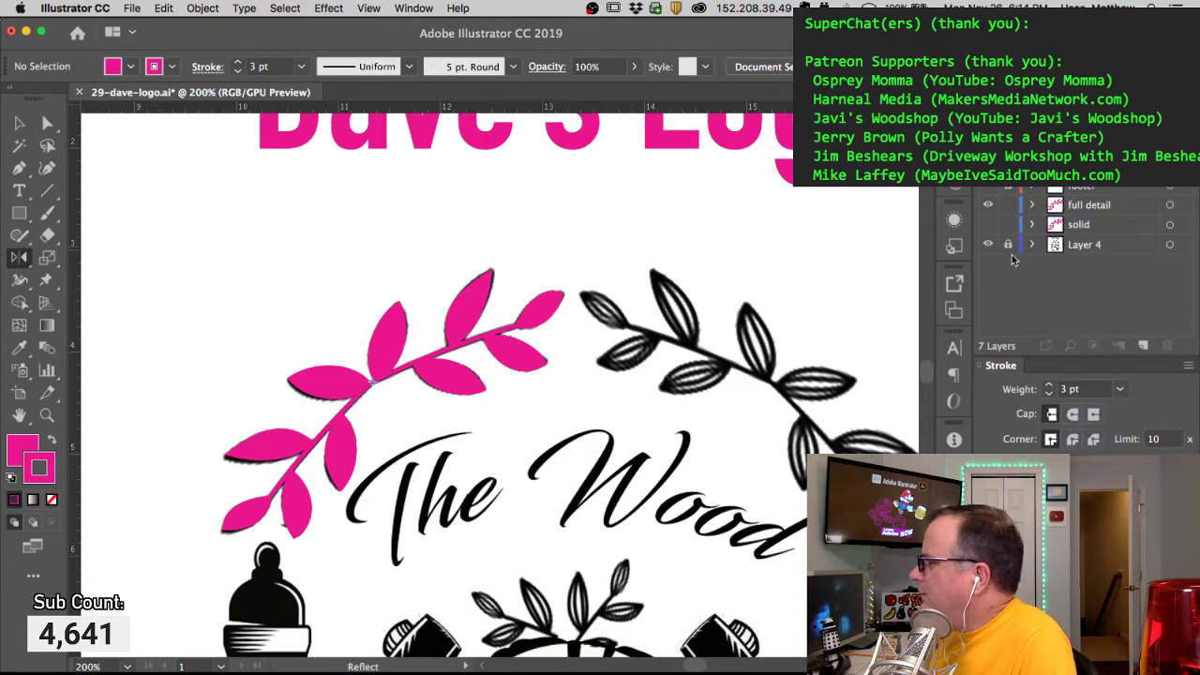
{"action": "left_click", "coordinate": [987, 204]}
{"action": "left_click", "coordinate": [987, 205]}
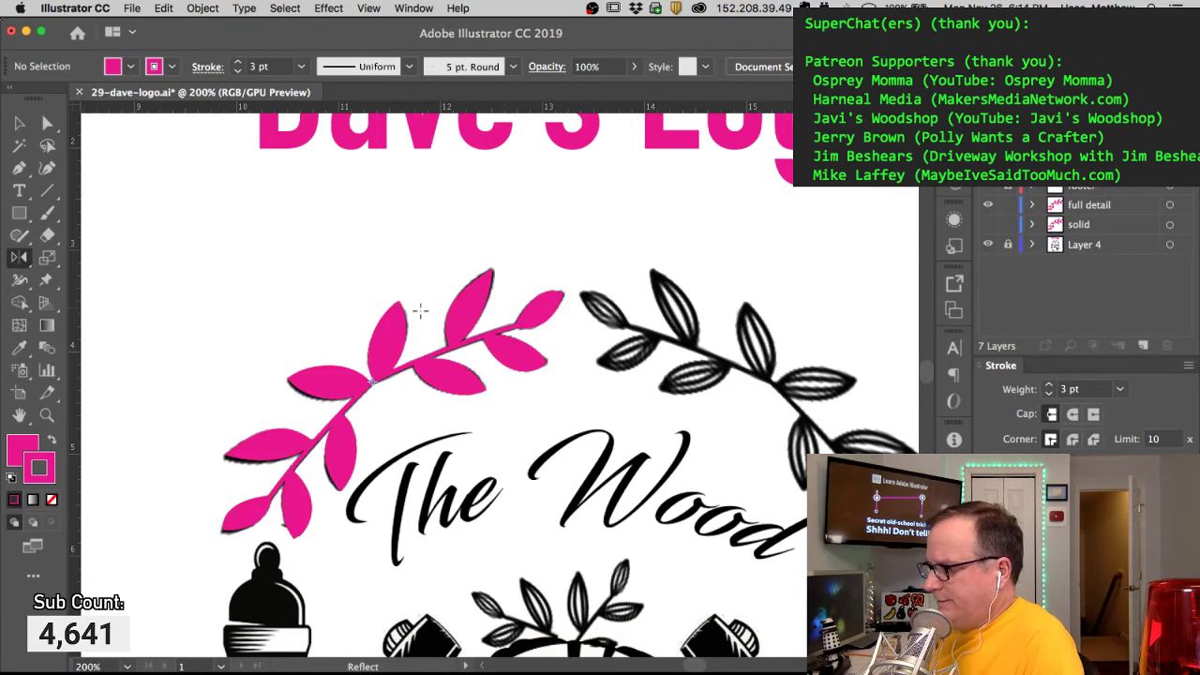
Step: Remove the fill from all the leaves on the full detail layer and deselect them
{"action": "key", "text": "a"}
{"action": "left_click_drag", "start_coordinate": [246, 274], "coordinate": [542, 522]}
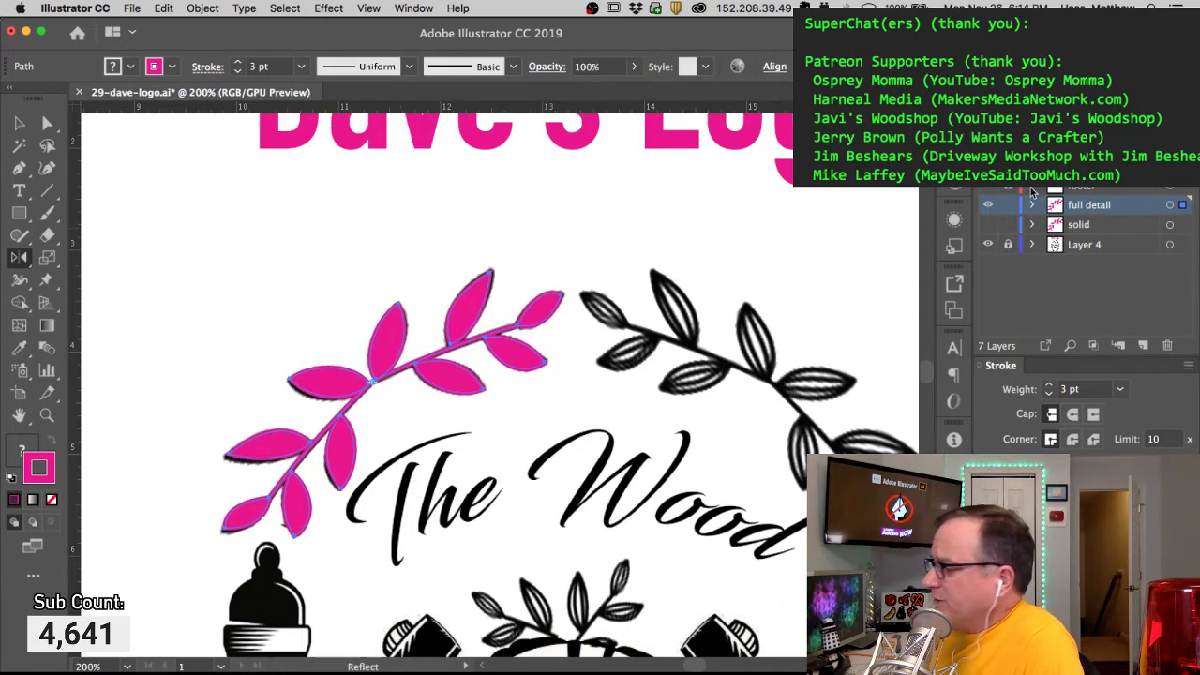
{"action": "key", "text": "a"}
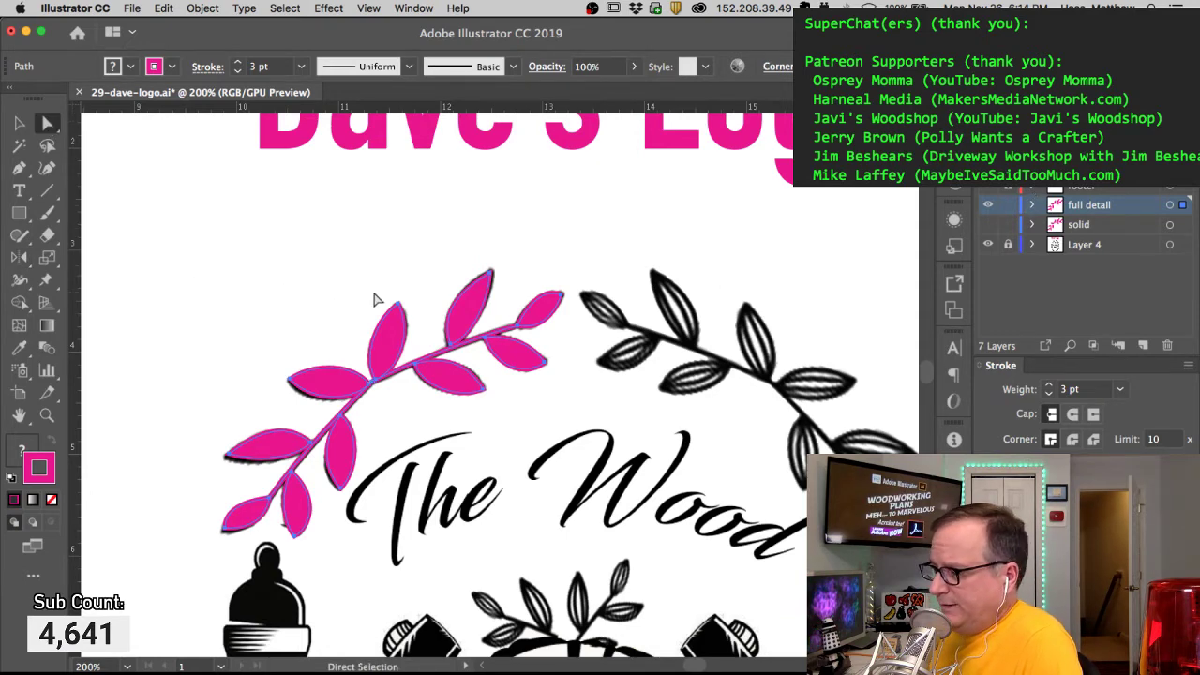
{"action": "left_click", "coordinate": [394, 347]}
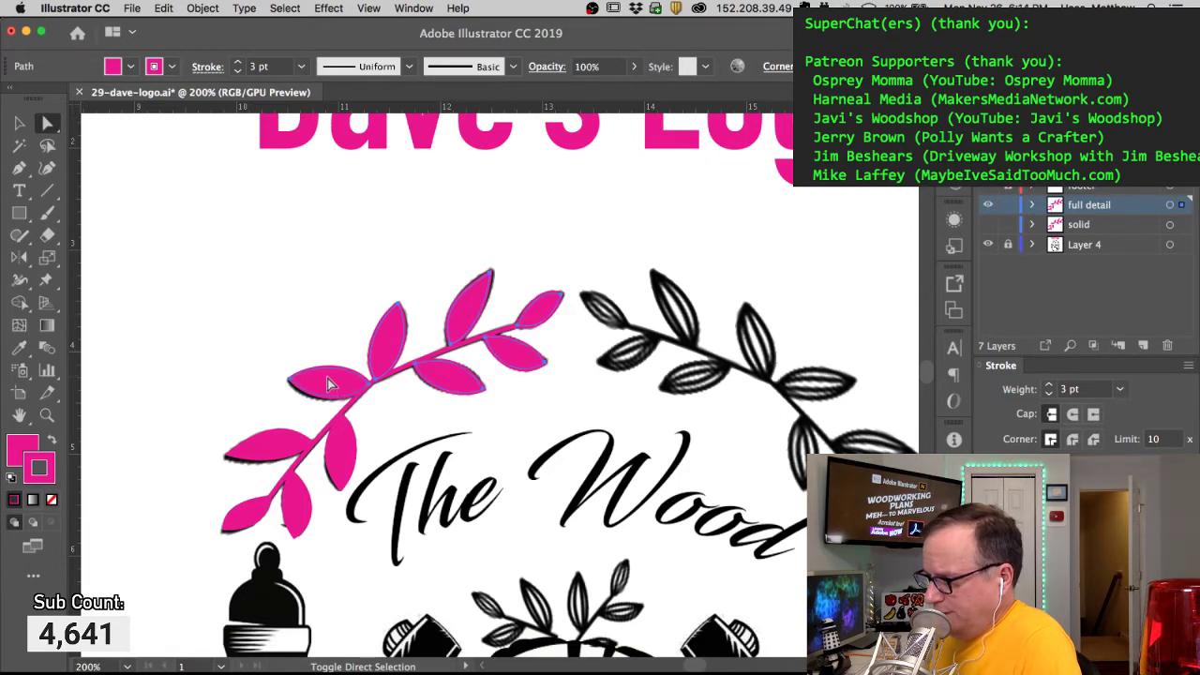
{"action": "left_click", "coordinate": [231, 523]}
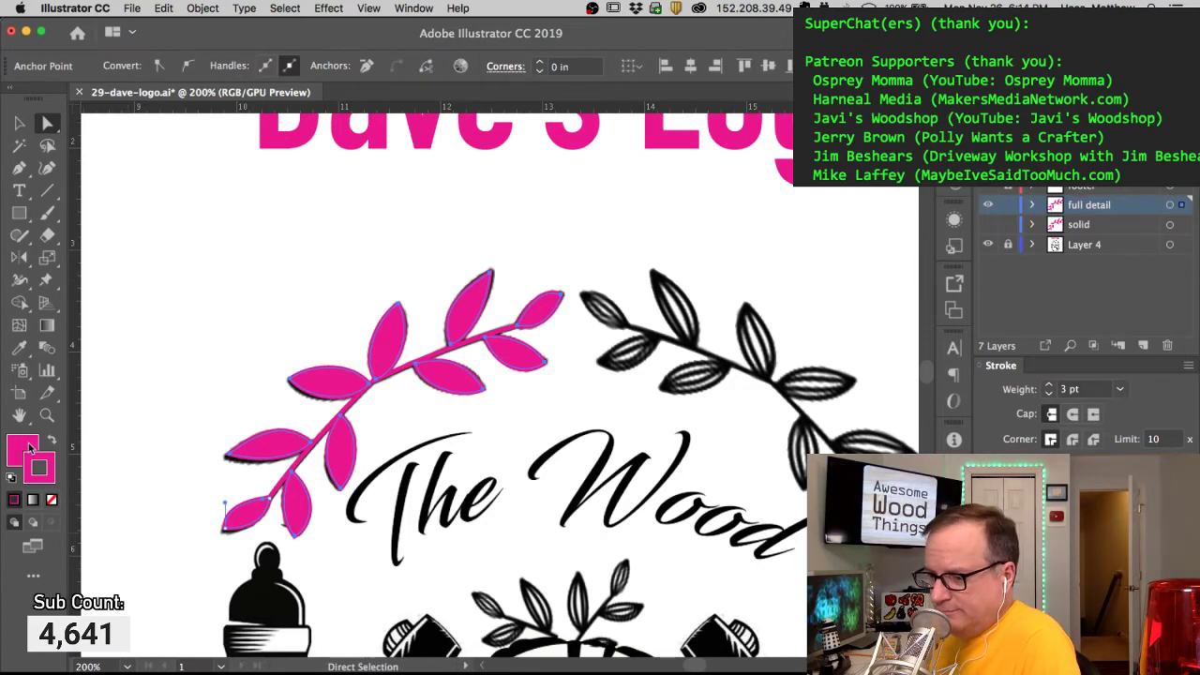
{"action": "left_click", "coordinate": [52, 500]}
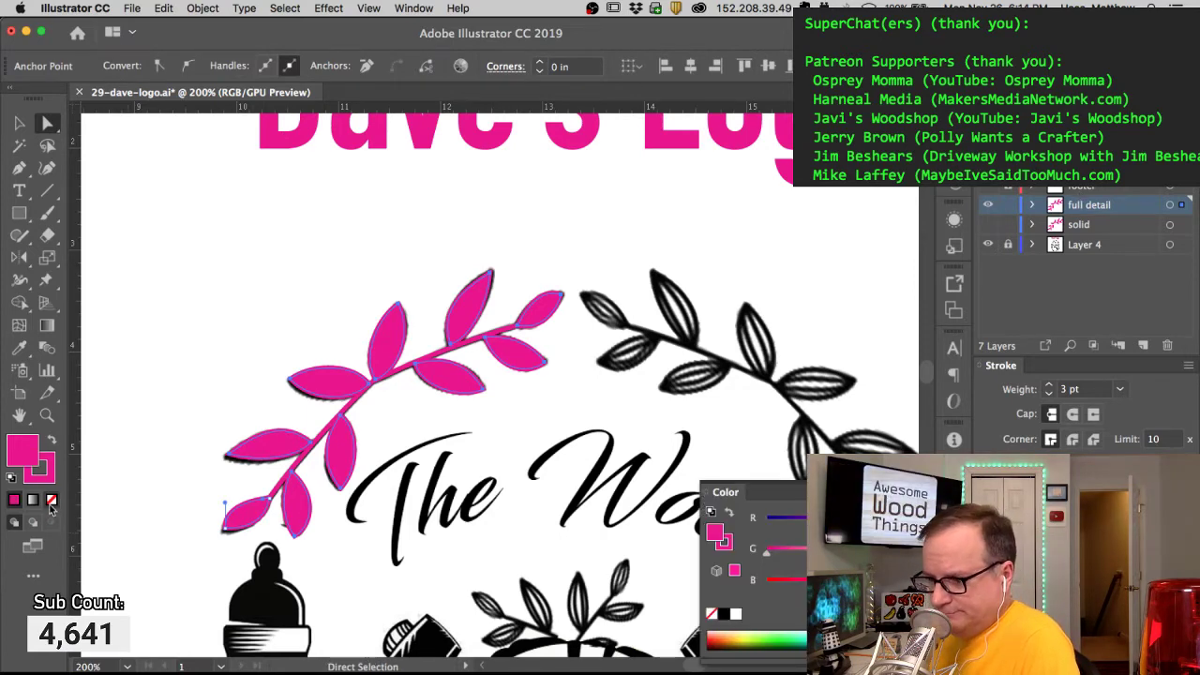
{"action": "left_click", "coordinate": [317, 358]}
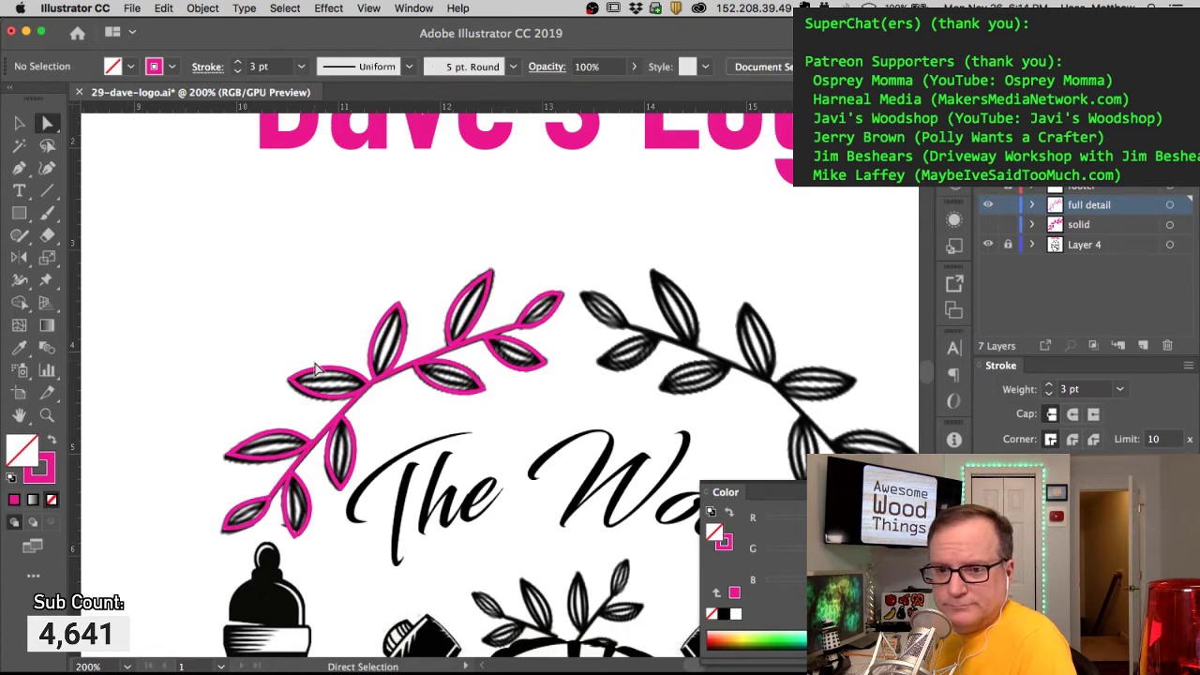
{"action": "left_click", "coordinate": [403, 338]}
{"action": "left_click", "coordinate": [360, 283]}
{"action": "key", "text": "super+space"}
{"action": "left_click_drag", "start_coordinate": [384, 302], "coordinate": [391, 370]}
{"action": "key", "text": "super+alt+space"}
{"action": "scroll", "coordinate": [393, 372], "scroll_direction": "up", "scroll_amount": 3}
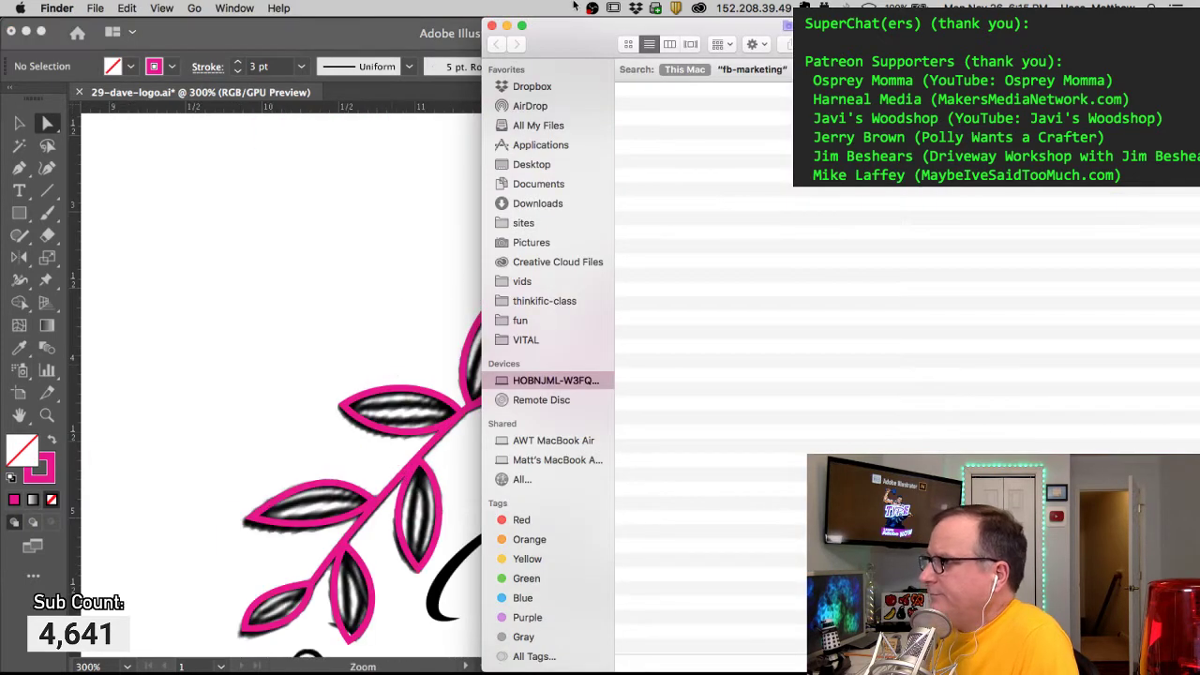
Step: Close the open Finder windows, preview the freddie-bw.jpg image and close its preview
{"action": "left_click", "coordinate": [491, 26]}
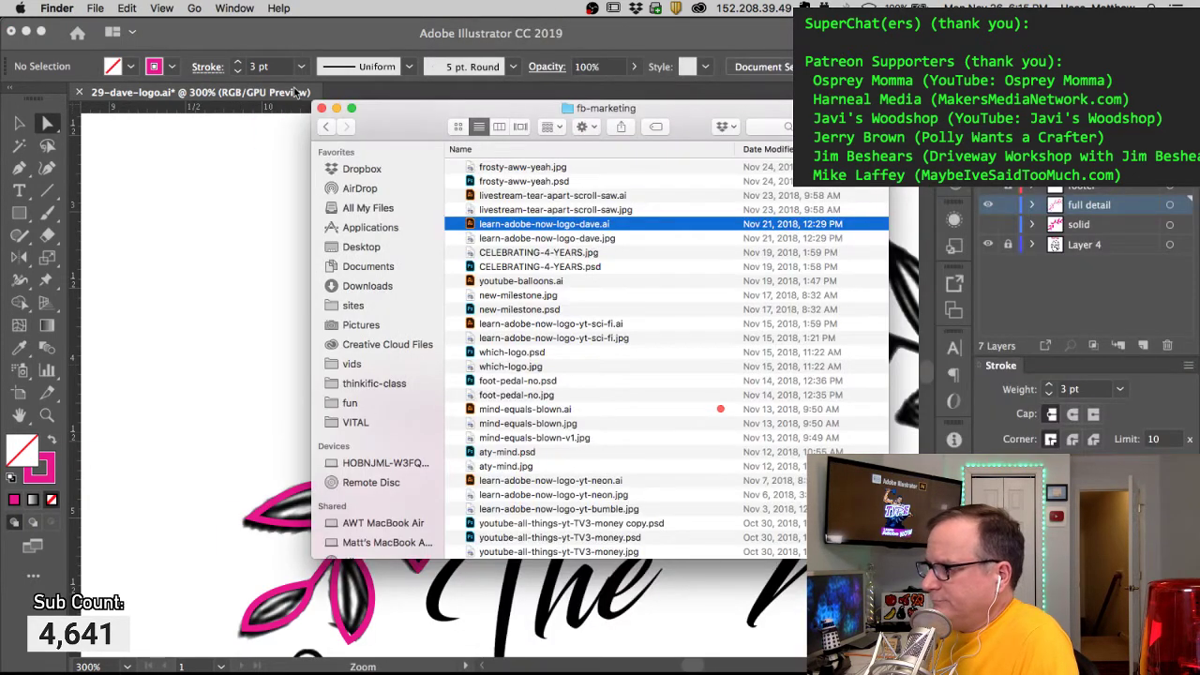
{"action": "left_click", "coordinate": [320, 109]}
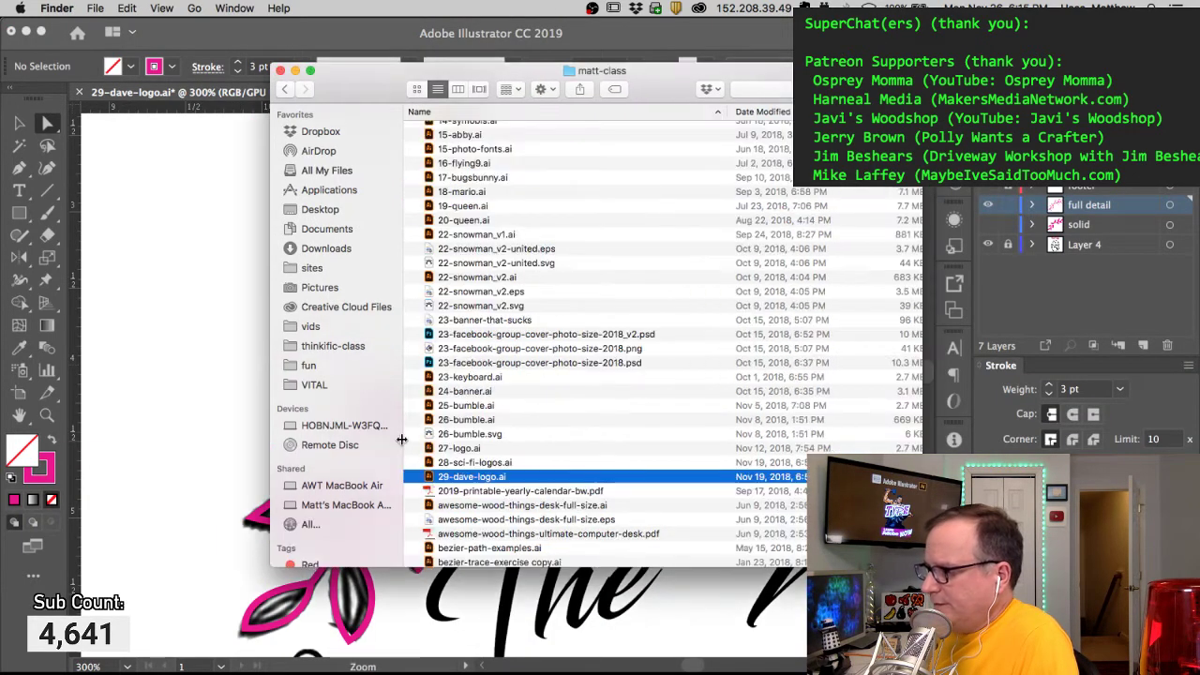
{"action": "left_click", "coordinate": [280, 71]}
{"action": "left_click", "coordinate": [439, 333]}
{"action": "key", "text": "space"}
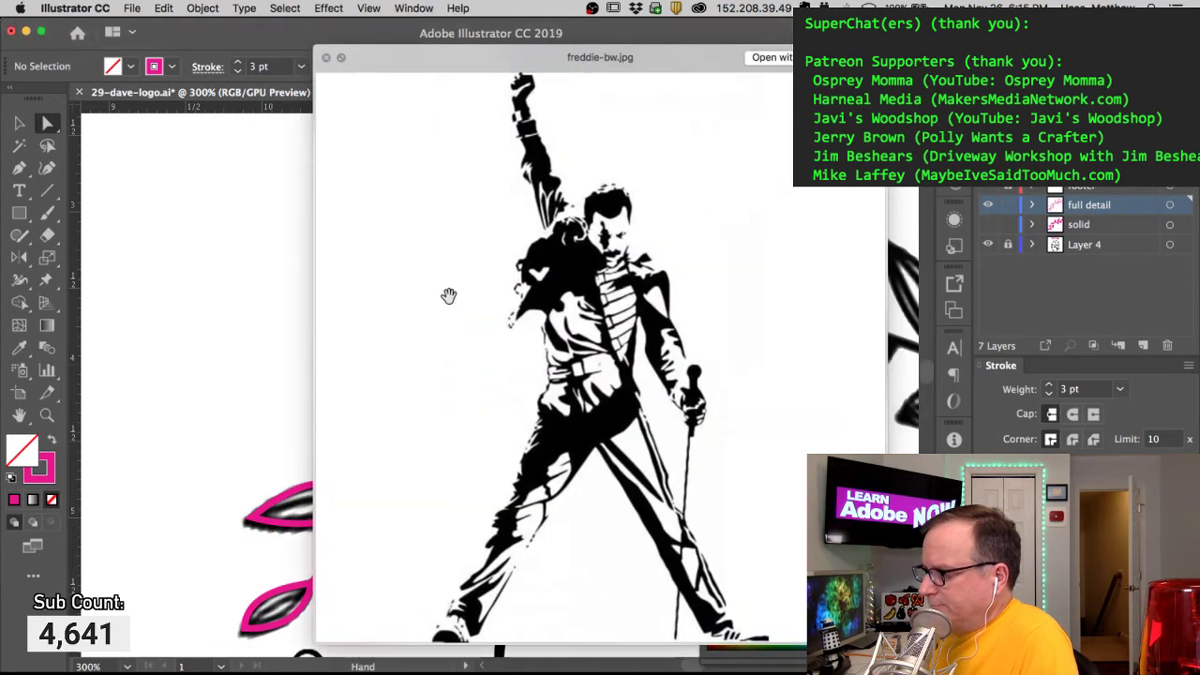
{"action": "left_click", "coordinate": [327, 58]}
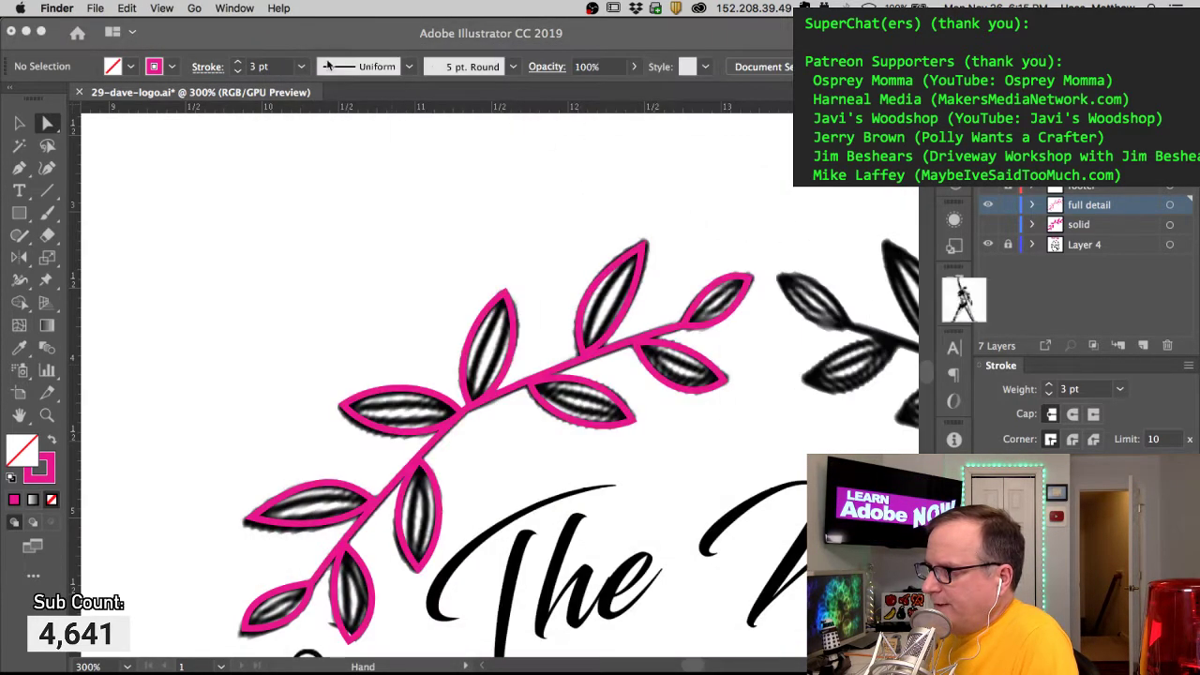
{"action": "left_click", "coordinate": [417, 301]}
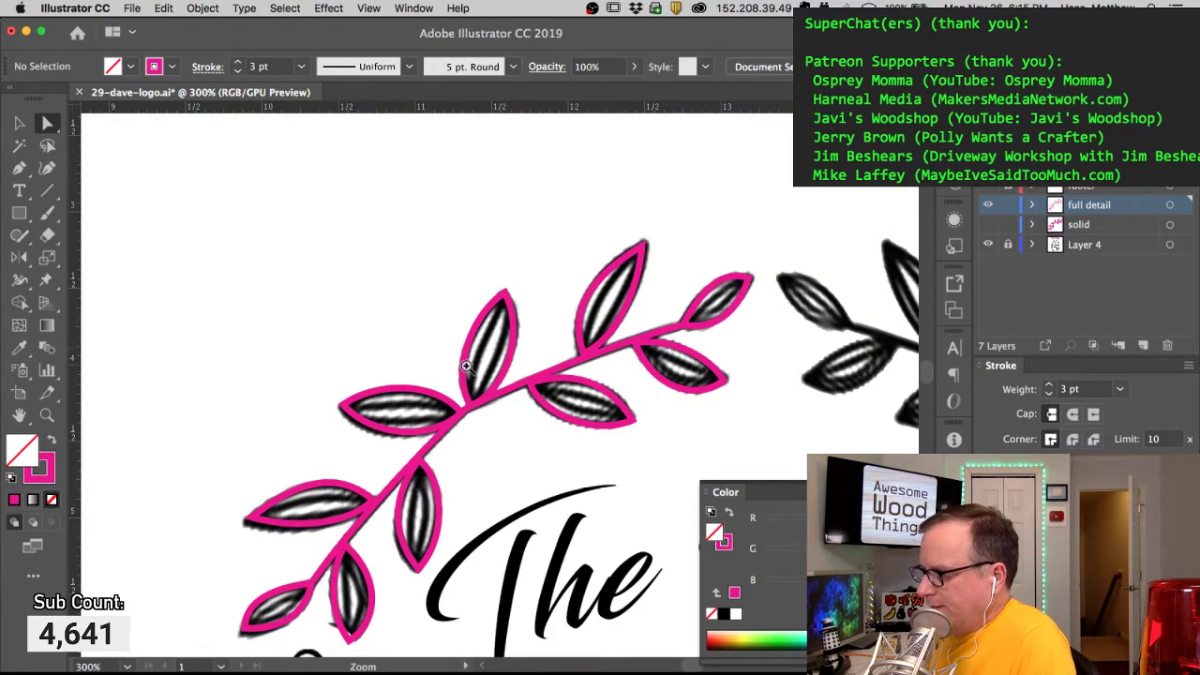
Step: Draw two curved vein lines from base to tip inside the middle upper leaf of the magenta branch with the Pen tool
{"action": "left_click", "coordinate": [447, 350], "text": "super"}
{"action": "left_click_drag", "start_coordinate": [555, 433], "coordinate": [396, 342]}
{"action": "key", "text": "p"}
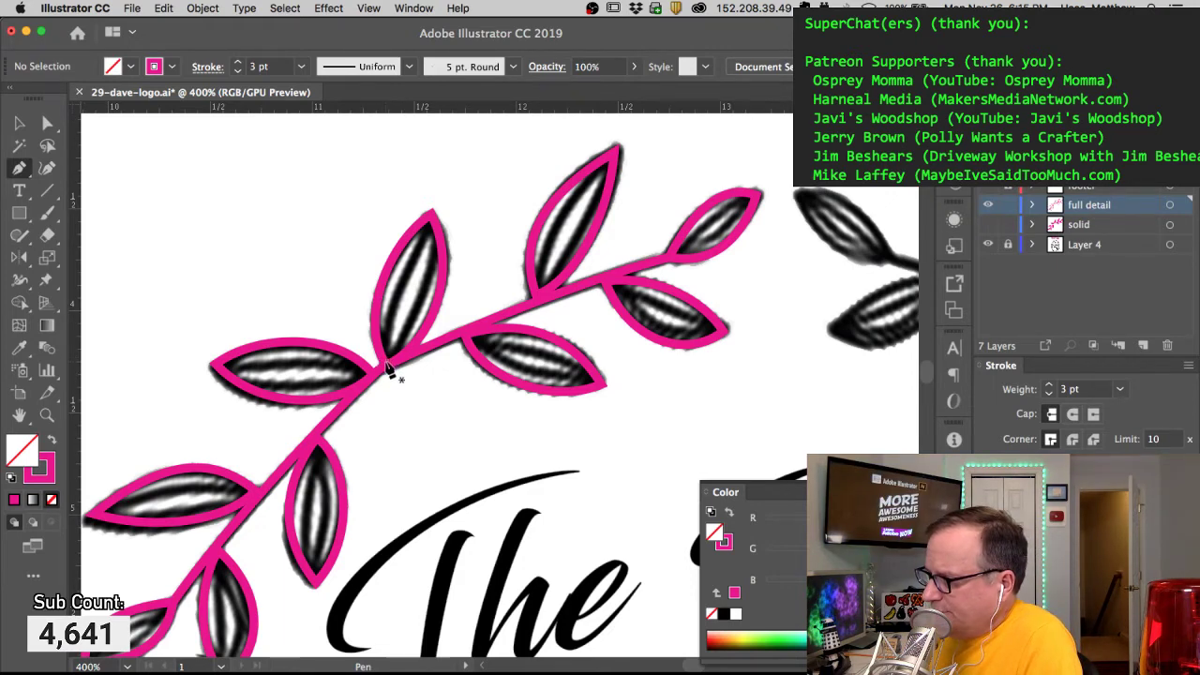
{"action": "left_click_drag", "start_coordinate": [387, 366], "coordinate": [389, 415]}
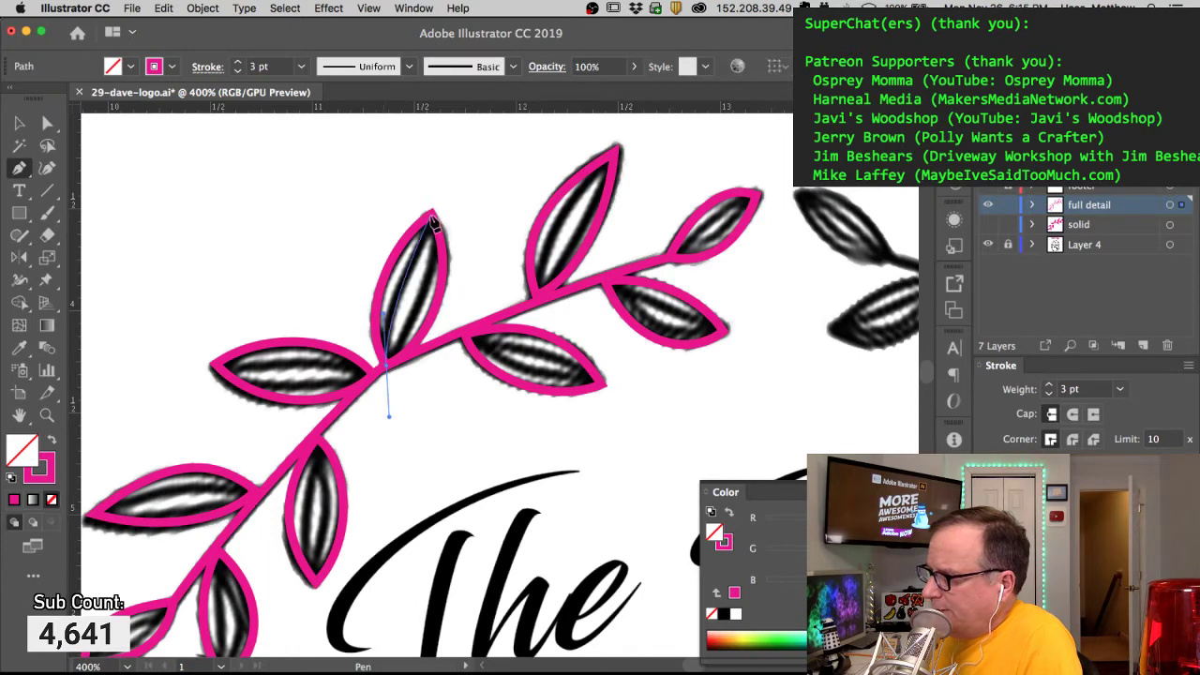
{"action": "left_click_drag", "start_coordinate": [446, 195], "coordinate": [448, 182]}
{"action": "left_click", "coordinate": [397, 196], "text": "super"}
{"action": "left_click_drag", "start_coordinate": [387, 365], "coordinate": [424, 312]}
{"action": "left_click_drag", "start_coordinate": [432, 214], "coordinate": [427, 168]}
{"action": "key", "text": "super+z"}
{"action": "left_click", "coordinate": [532, 240], "text": "super"}
{"action": "left_click_drag", "start_coordinate": [538, 296], "coordinate": [541, 253]}
{"action": "key", "text": "super+z"}
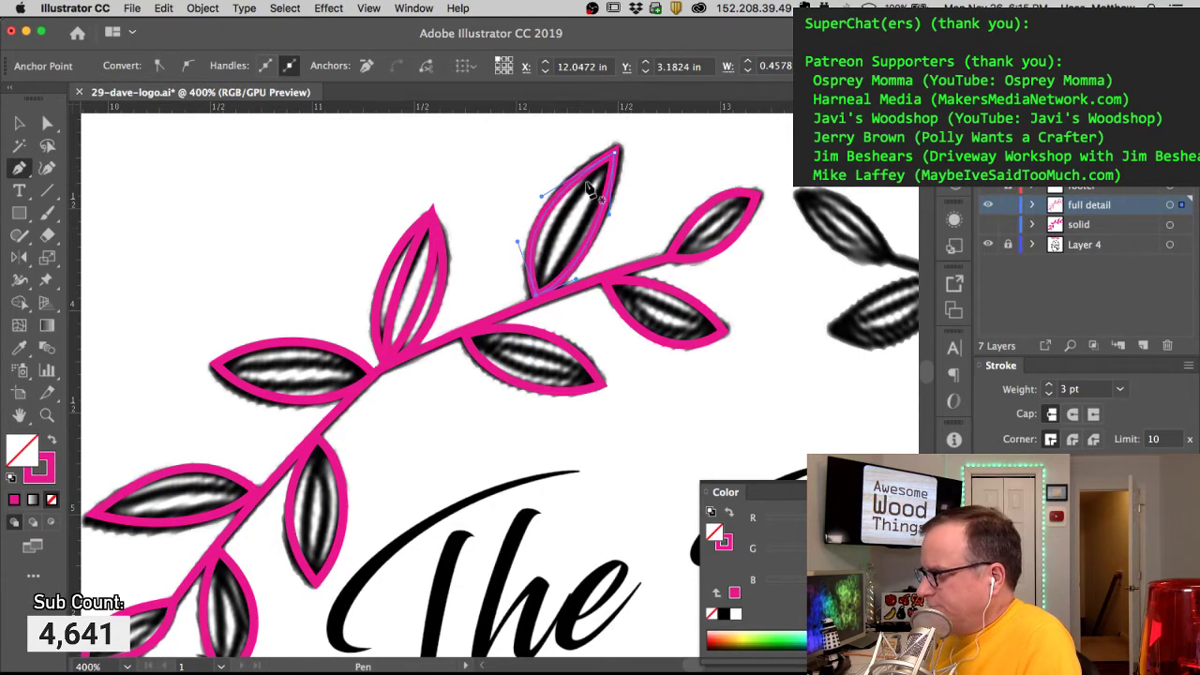
{"action": "left_click", "coordinate": [500, 214], "text": "super"}
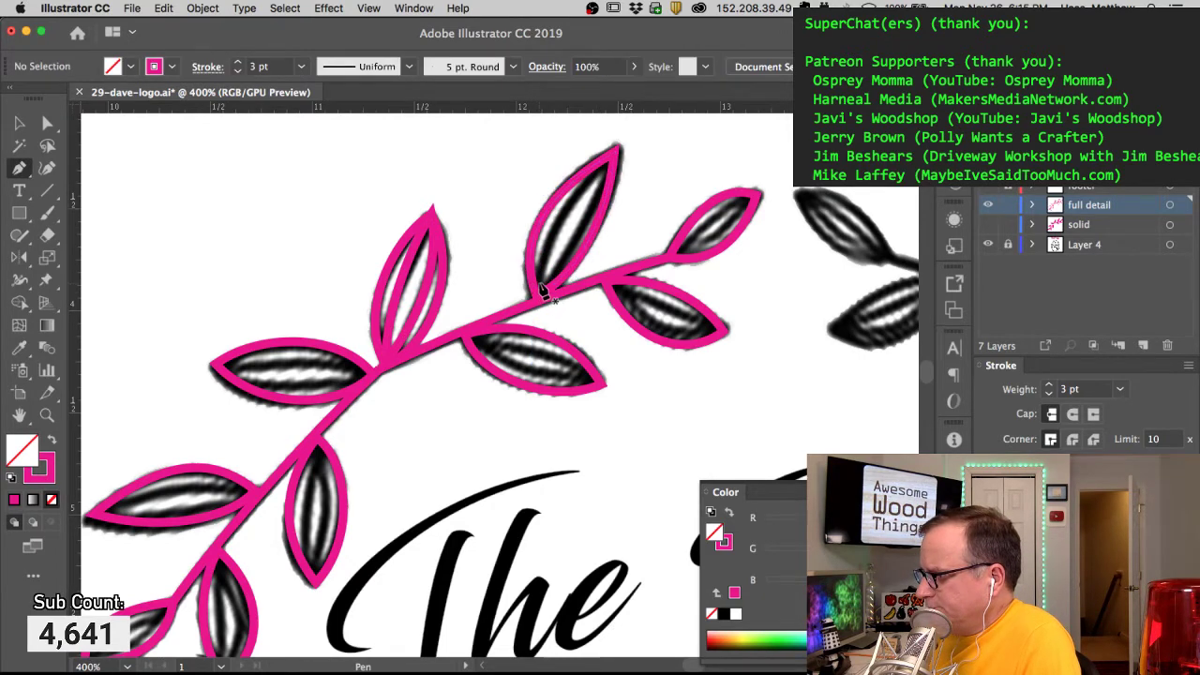
Step: Draw a pair of curved vein lines inside the tall upper leaf nearest the branch tip, adjusting the first curve's base and handle to fit
{"action": "left_click", "coordinate": [541, 282]}
{"action": "left_click", "coordinate": [617, 156]}
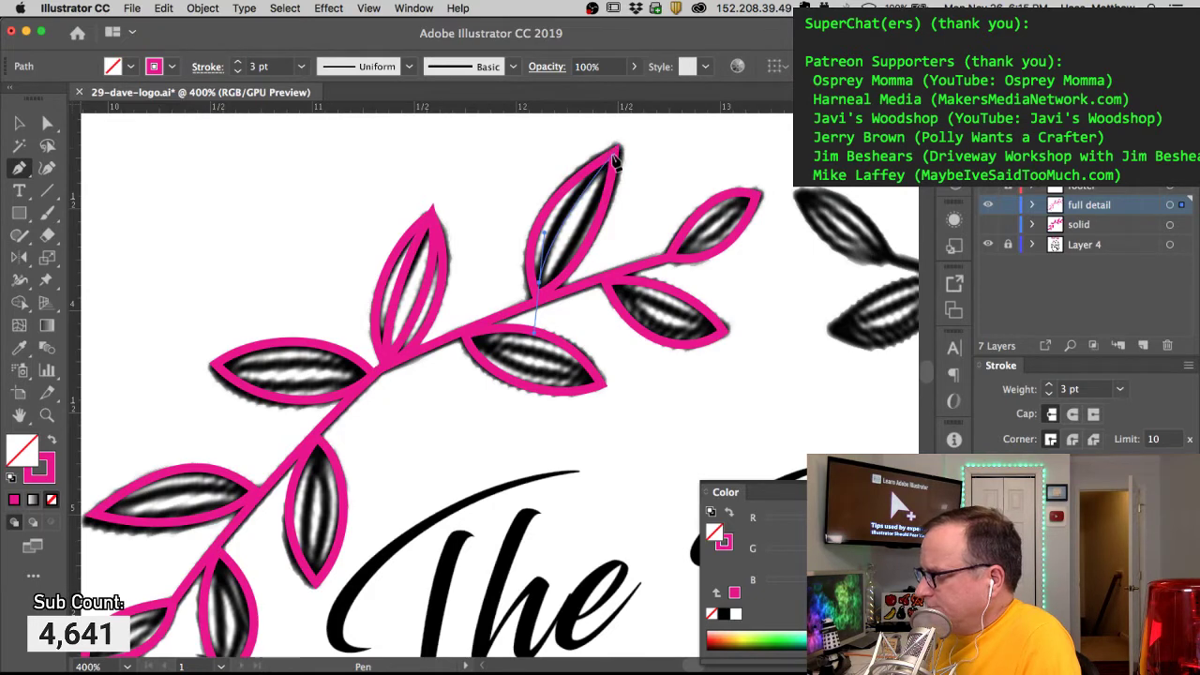
{"action": "left_click_drag", "start_coordinate": [656, 131], "coordinate": [650, 116]}
{"action": "key", "text": "super+z"}
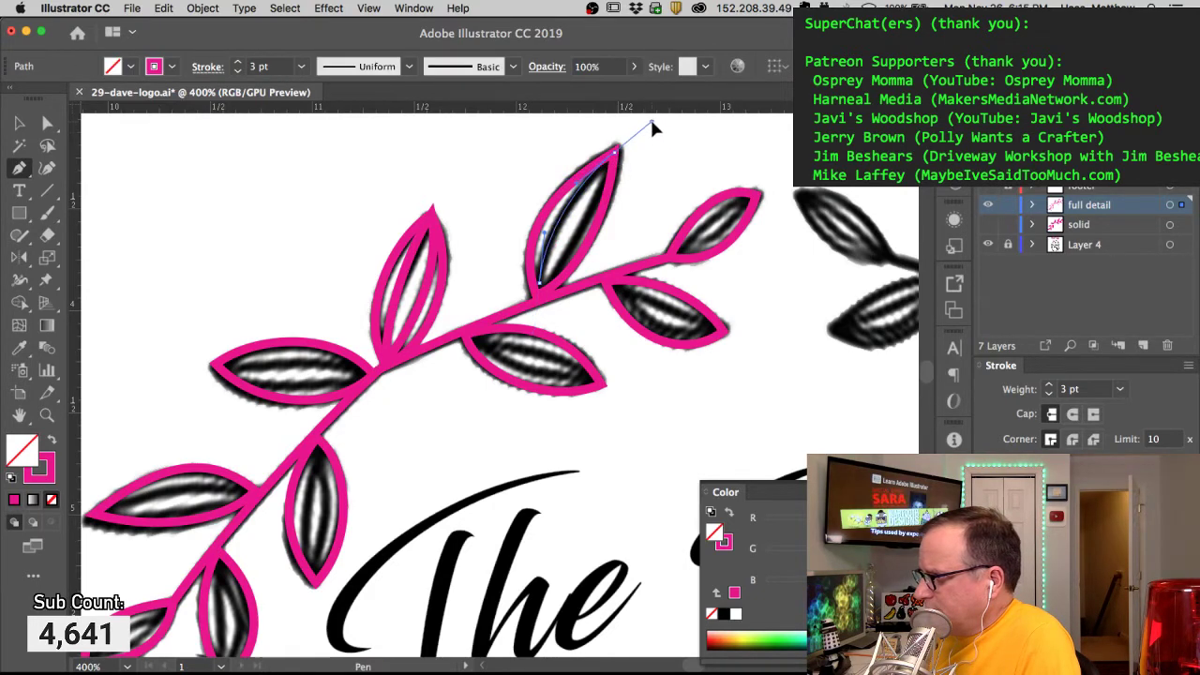
{"action": "left_click_drag", "start_coordinate": [545, 234], "coordinate": [540, 233]}
{"action": "left_click_drag", "start_coordinate": [540, 284], "coordinate": [538, 298]}
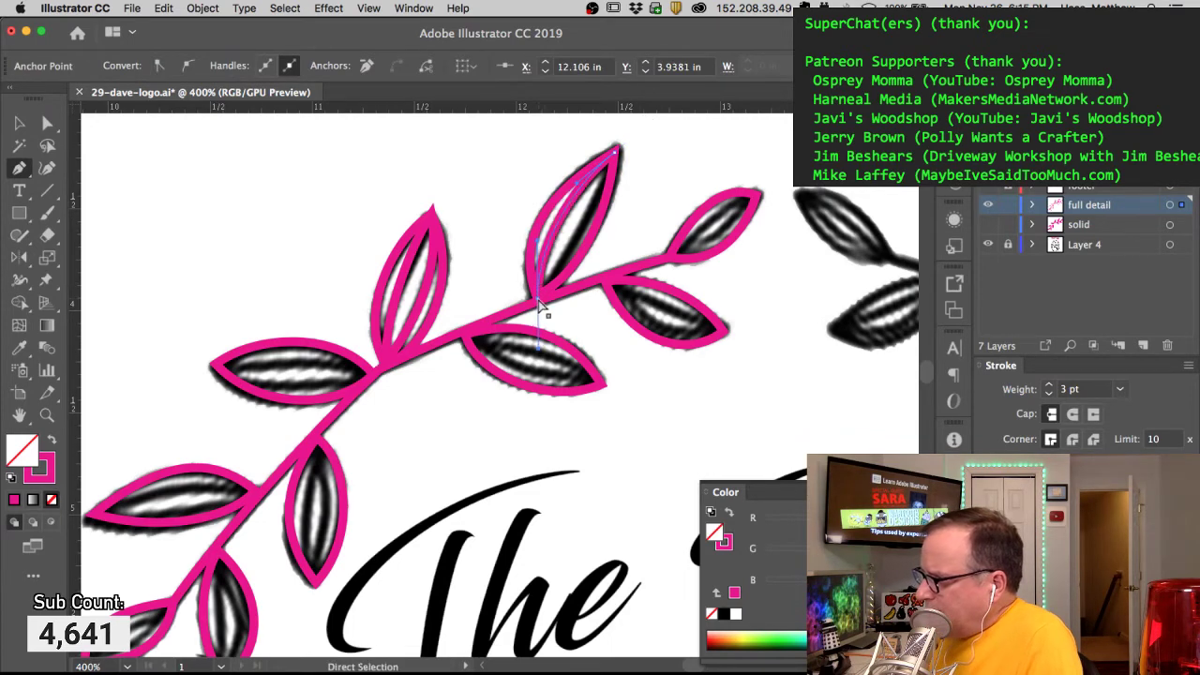
{"action": "left_click_drag", "start_coordinate": [615, 153], "coordinate": [594, 222]}
{"action": "left_click_drag", "start_coordinate": [539, 300], "coordinate": [507, 349]}
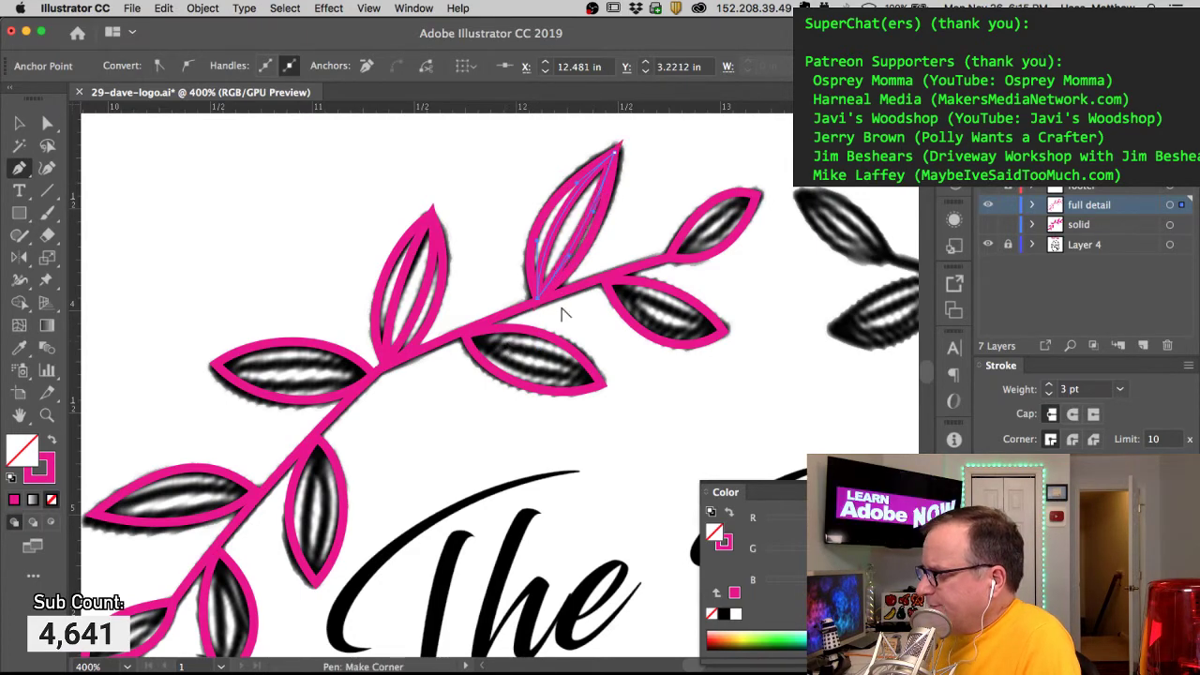
{"action": "left_click", "coordinate": [631, 209], "text": "super"}
Step: Give all the full detail branch paths round stroke caps and round corner joins, leaving nothing selected
{"action": "left_click", "coordinate": [594, 207], "text": "super"}
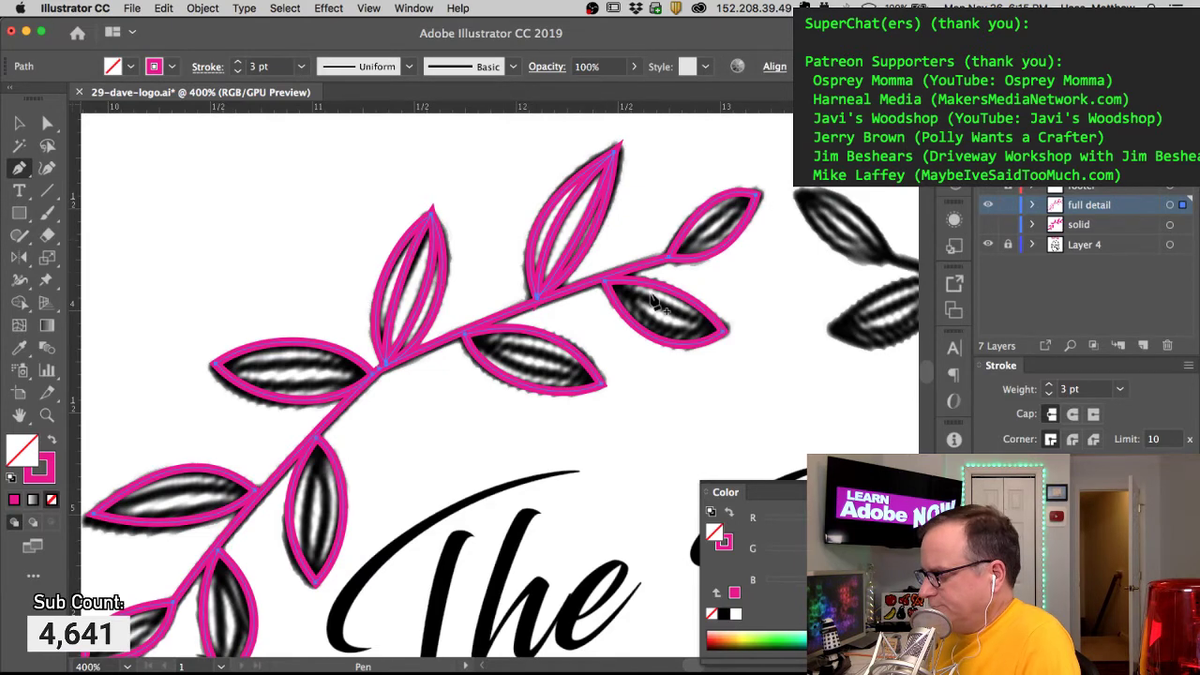
{"action": "left_click", "coordinate": [621, 267], "text": "super"}
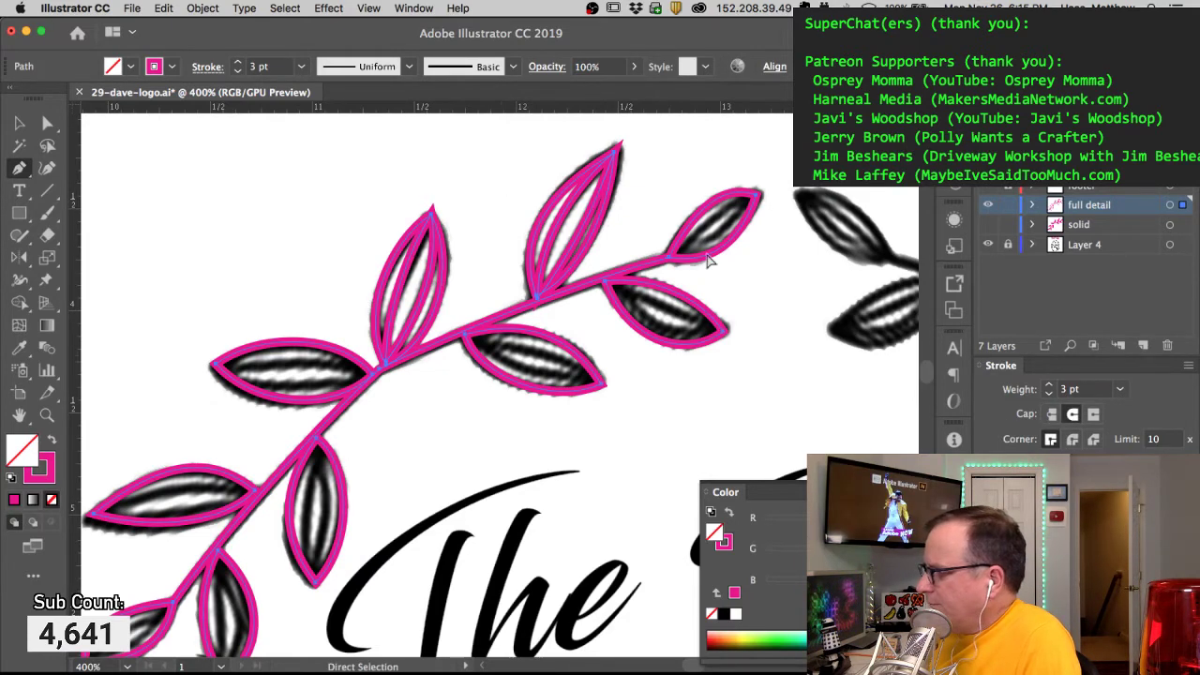
{"action": "left_click", "coordinate": [1072, 439]}
{"action": "left_click", "coordinate": [722, 280], "text": "super"}
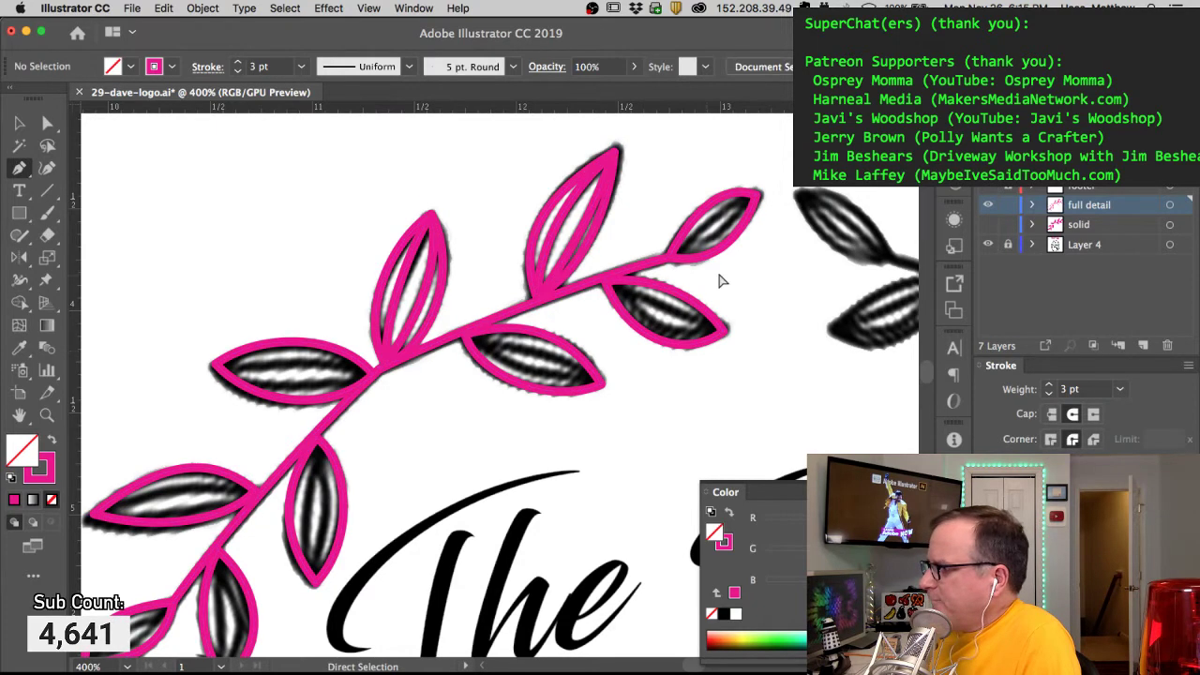
{"action": "left_click", "coordinate": [675, 251], "text": "super"}
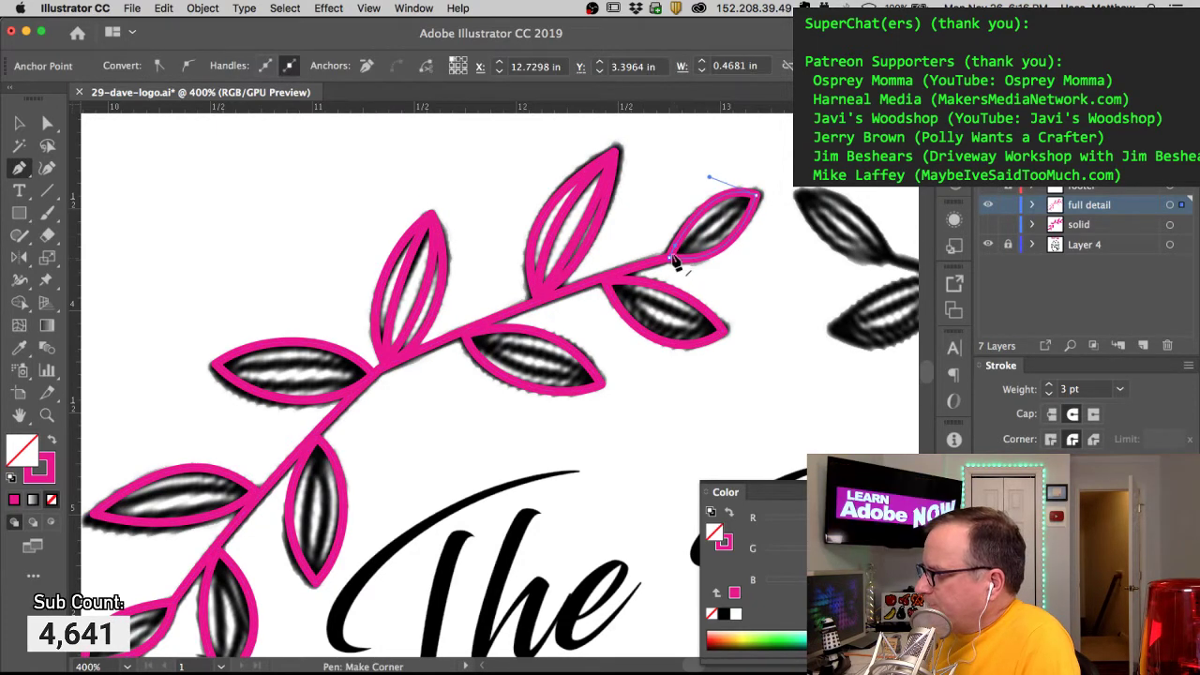
{"action": "left_click_drag", "start_coordinate": [696, 236], "coordinate": [695, 241]}
{"action": "key", "text": "super+z"}
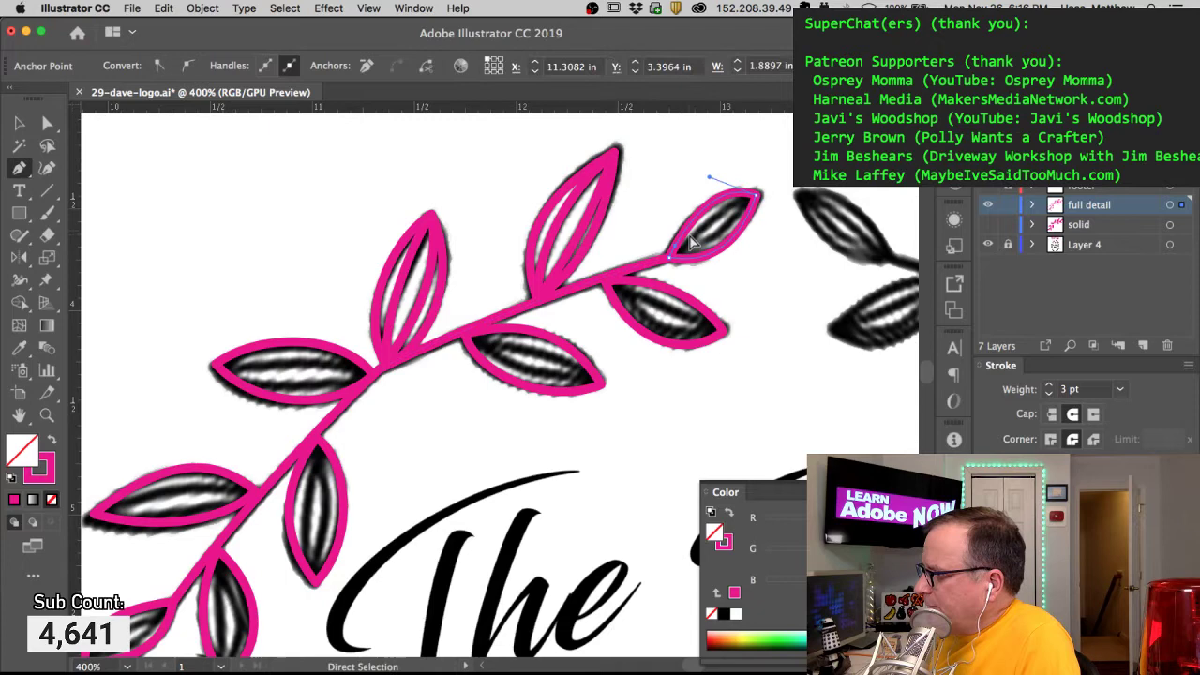
{"action": "left_click", "coordinate": [684, 252], "text": "super"}
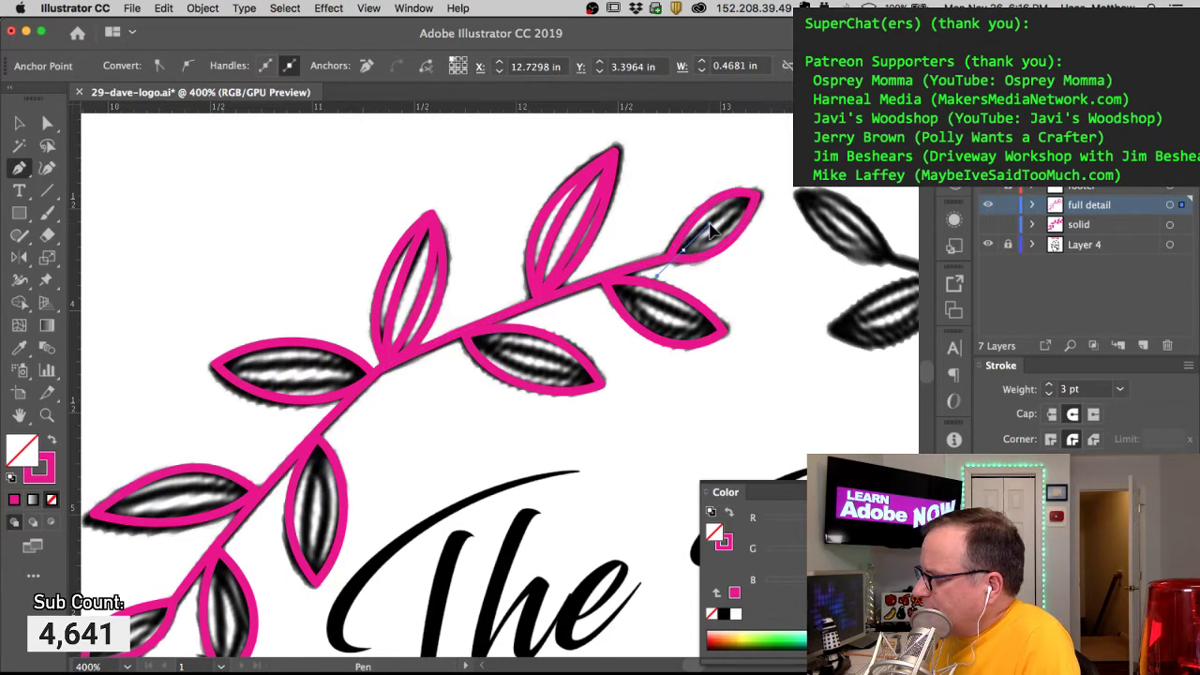
{"action": "left_click_drag", "start_coordinate": [760, 204], "coordinate": [784, 200]}
{"action": "left_click", "coordinate": [757, 198], "text": "super"}
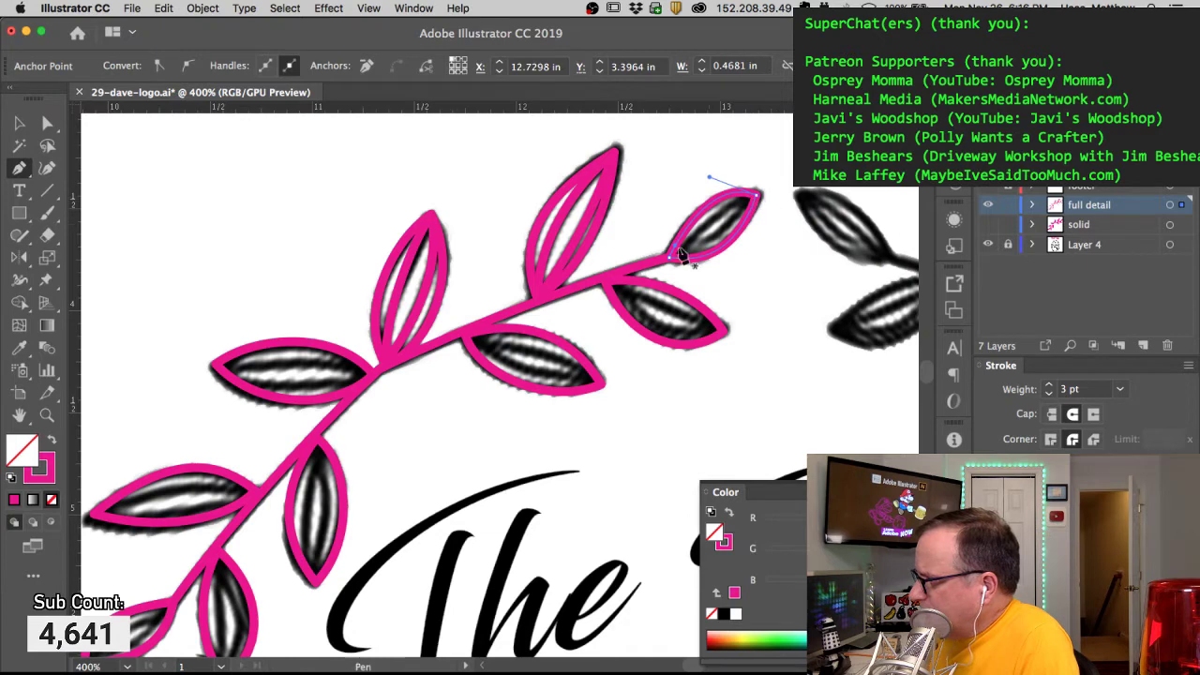
{"action": "left_click_drag", "start_coordinate": [654, 206], "coordinate": [710, 258]}
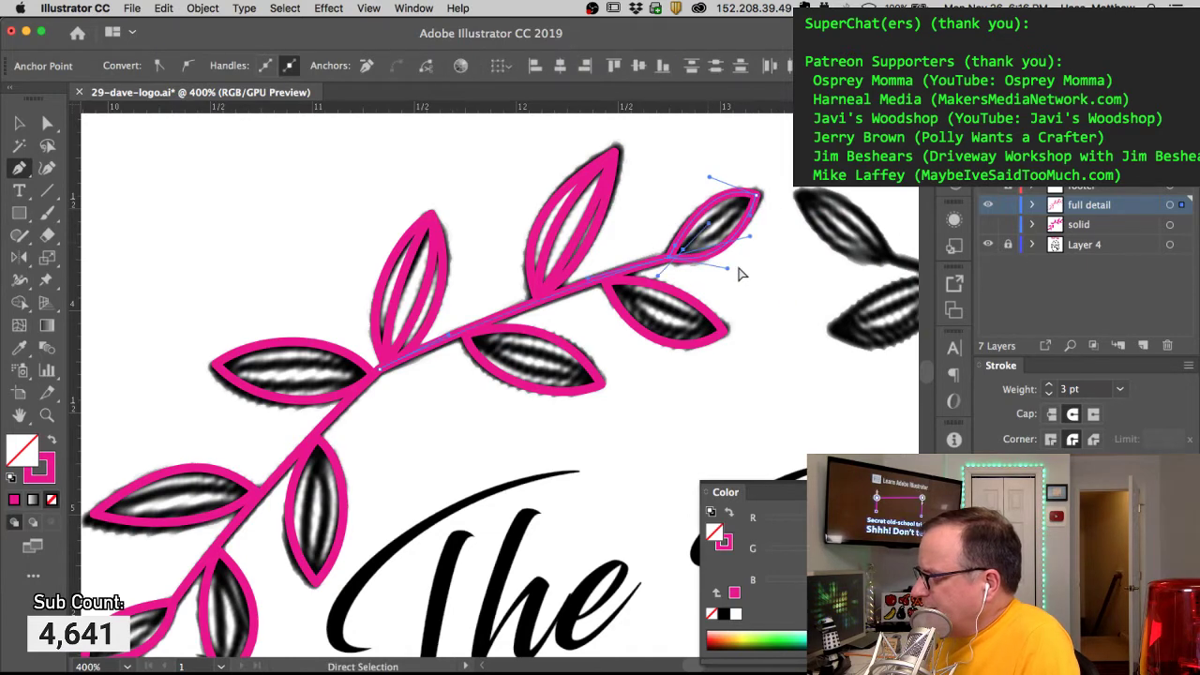
{"action": "left_click", "coordinate": [665, 227], "text": "super"}
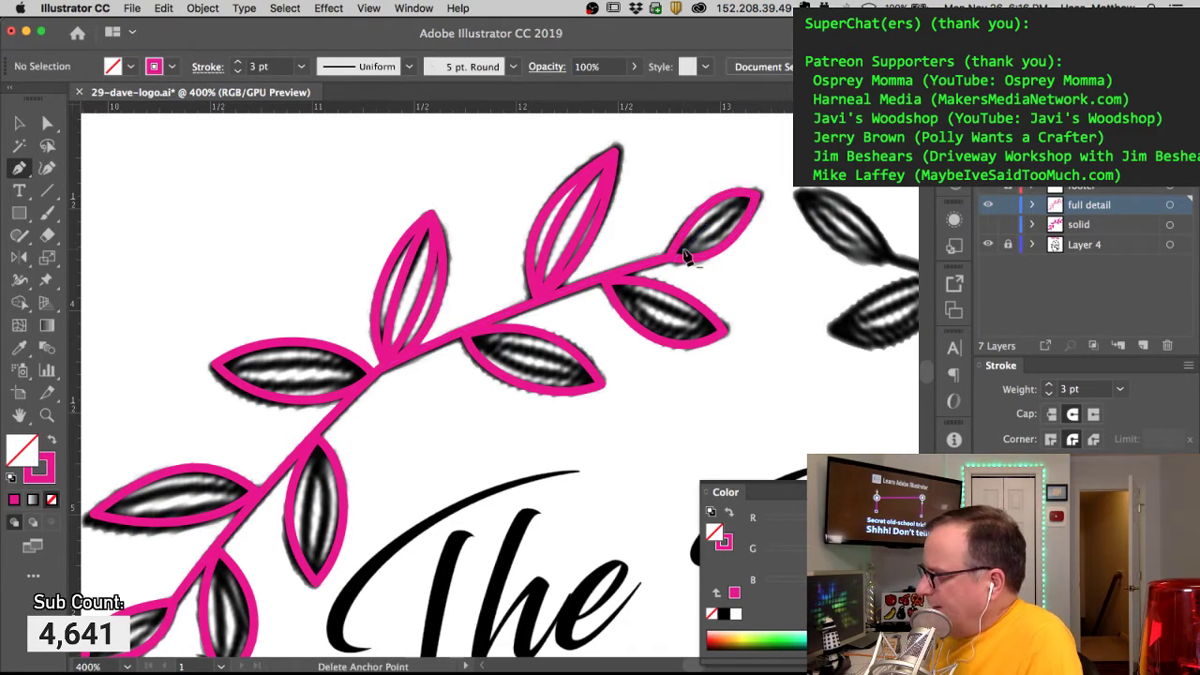
{"action": "left_click", "coordinate": [679, 240], "text": "super"}
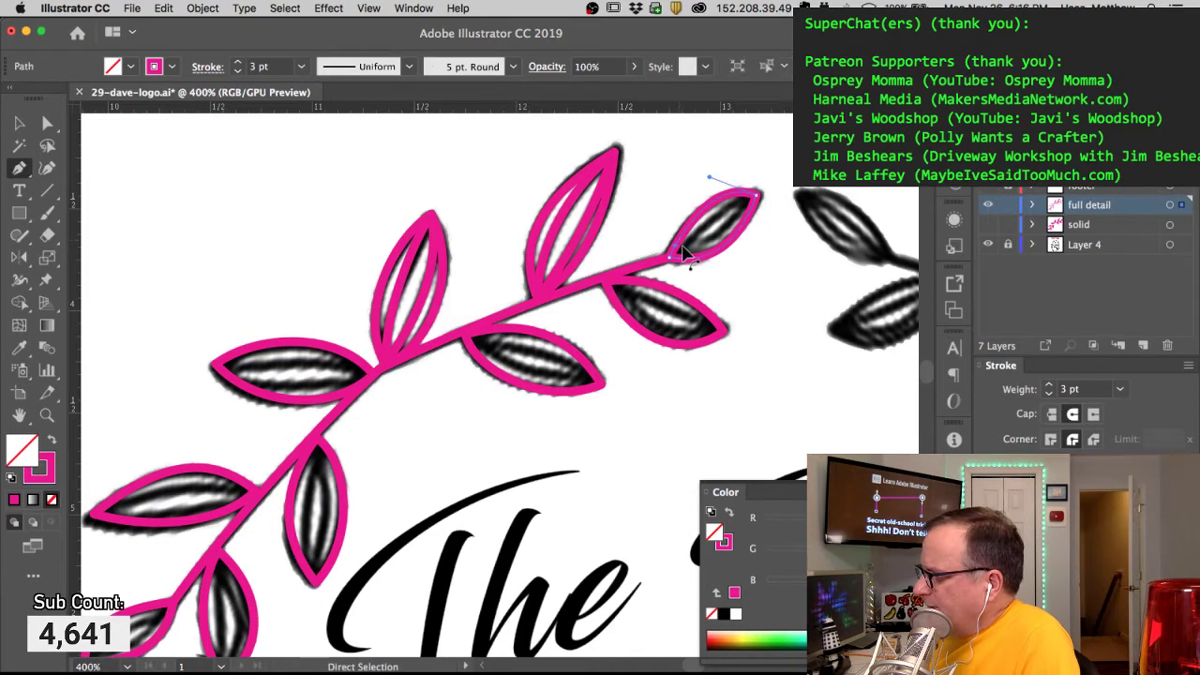
Step: Draw two curved vein lines inside the small leaf at the branch's tip, following the blurry artwork, and deselect the path
{"action": "left_click", "coordinate": [667, 213], "text": "super"}
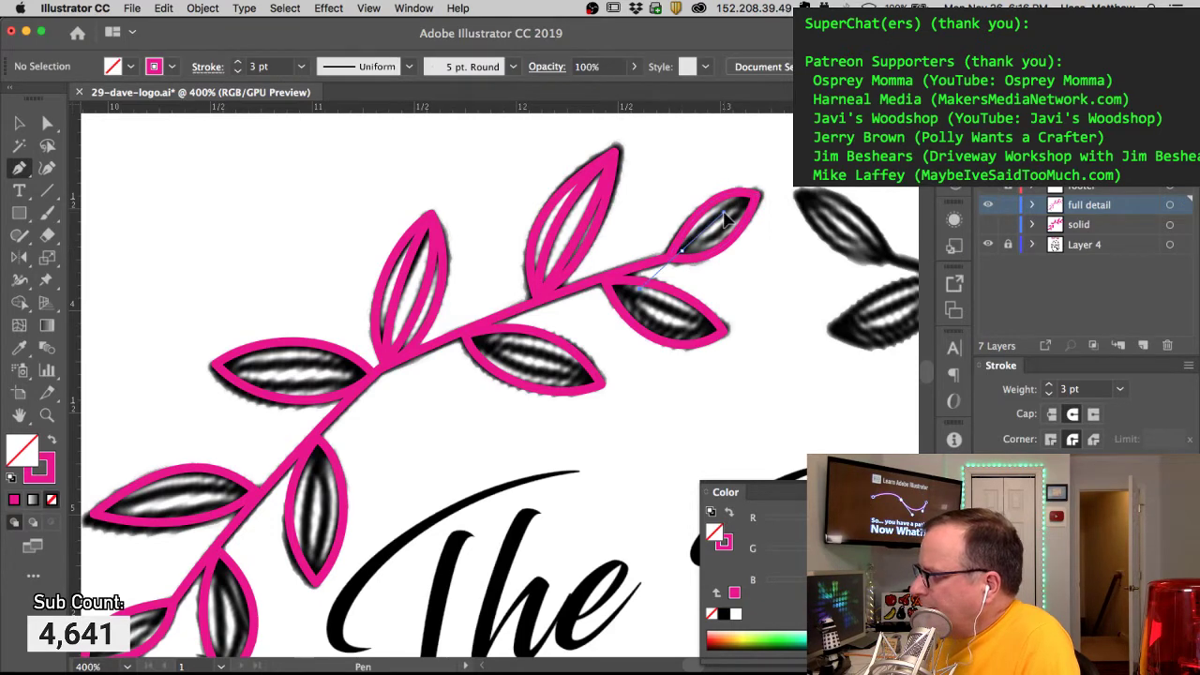
{"action": "left_click", "coordinate": [659, 270]}
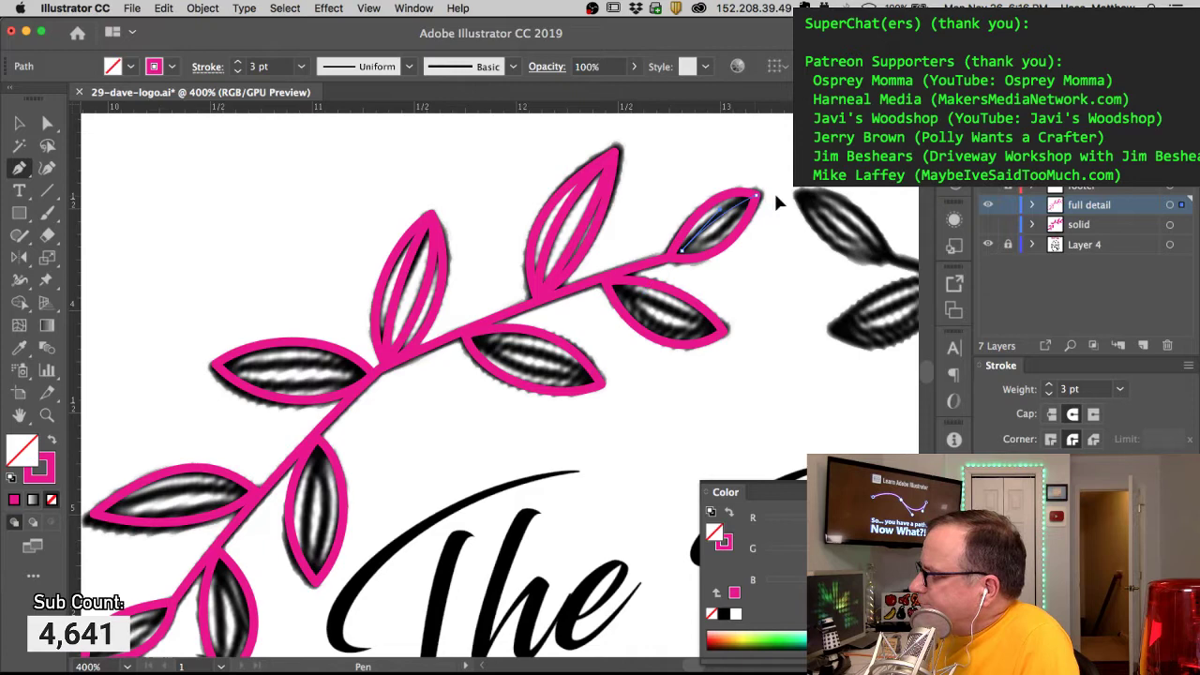
{"action": "left_click", "coordinate": [759, 194]}
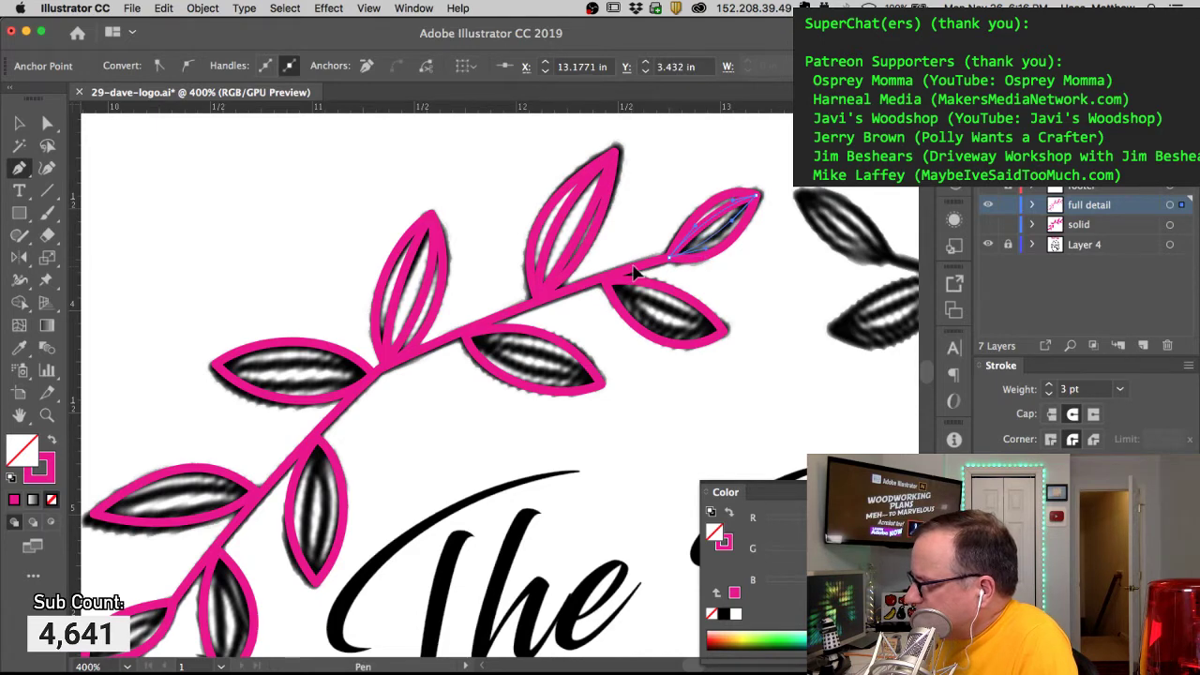
{"action": "left_click", "coordinate": [671, 197], "text": "super"}
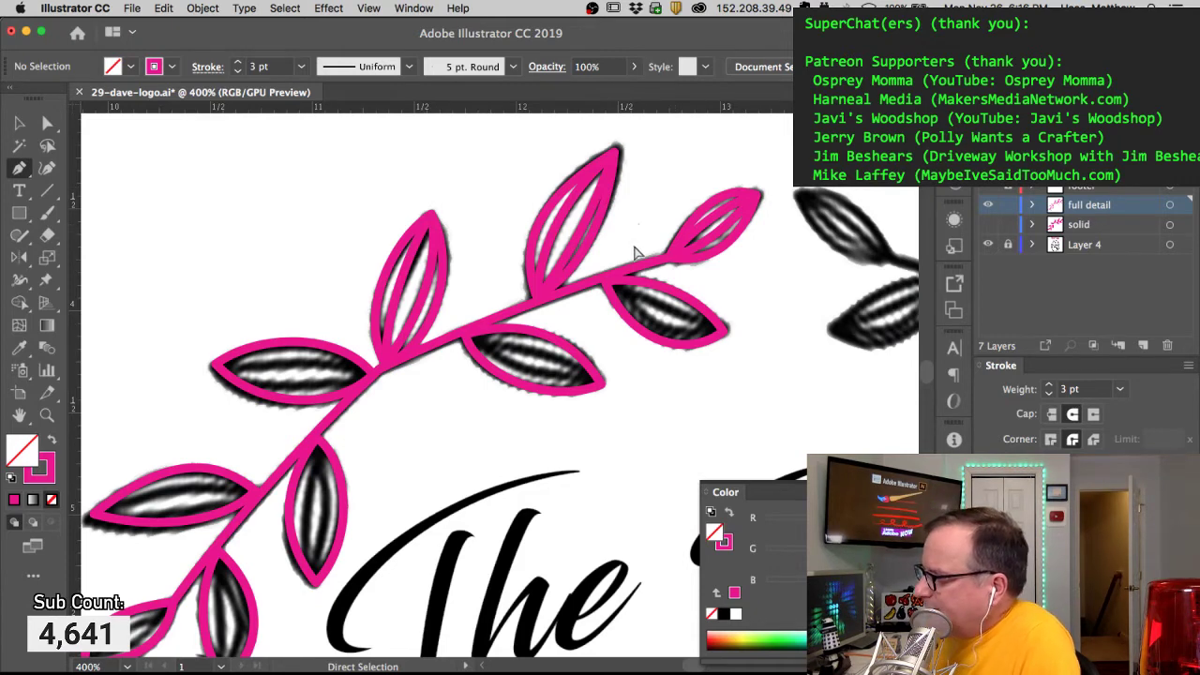
Step: Draw a closed pair of curved vein lines inside the lower leaf nearest the branch tip and deselect it
{"action": "left_click", "coordinate": [604, 281]}
{"action": "mouse_move", "coordinate": [722, 330]}
{"action": "left_mouse_down"}
{"action": "mouse_move", "coordinate": [731, 343]}
{"action": "mouse_move", "coordinate": [723, 334]}
{"action": "mouse_move", "coordinate": [758, 332]}
{"action": "mouse_move", "coordinate": [672, 336]}
{"action": "left_mouse_up"}
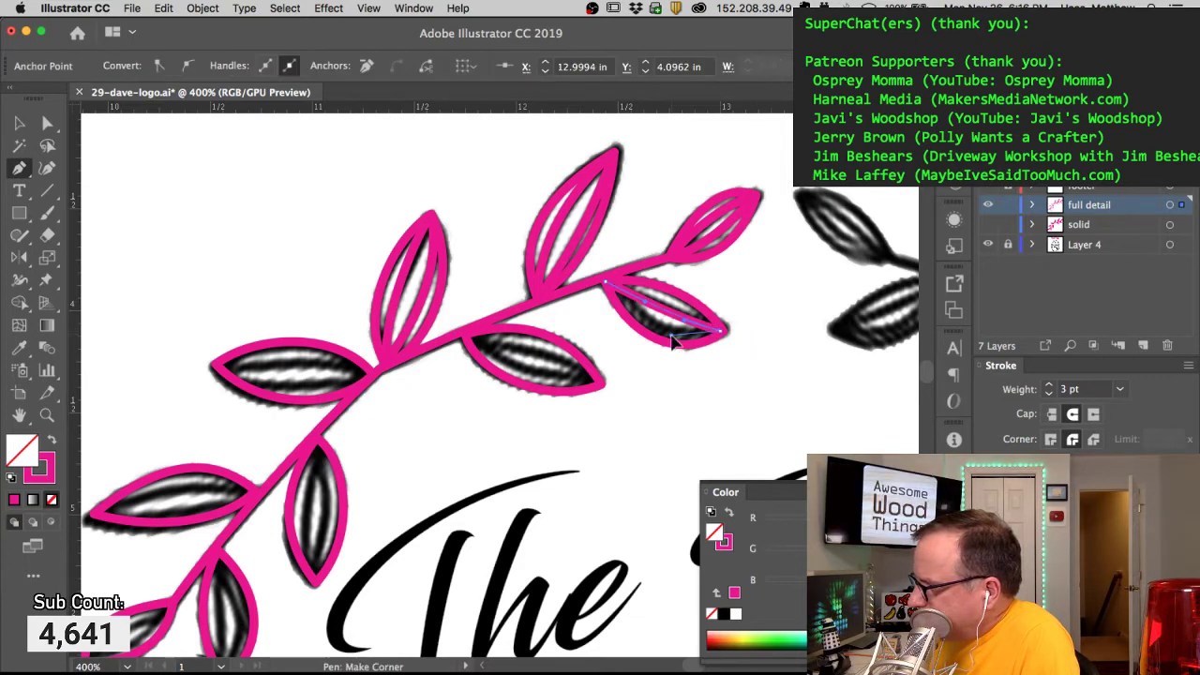
{"action": "left_click_drag", "start_coordinate": [606, 281], "coordinate": [581, 242]}
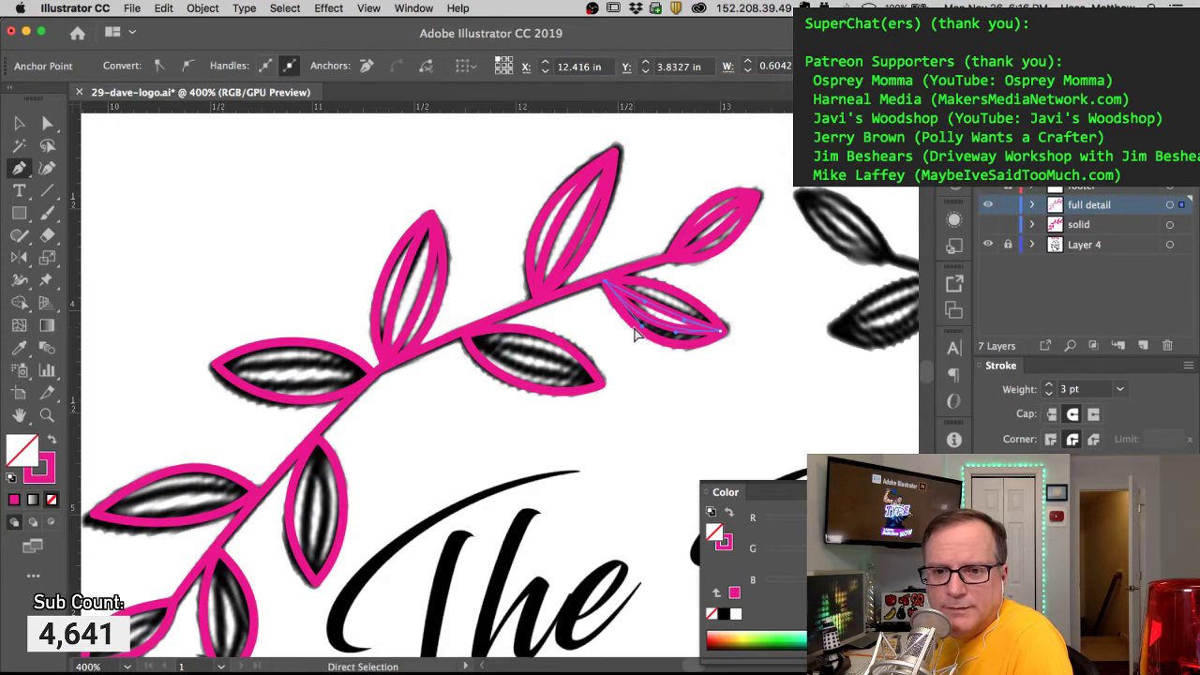
{"action": "left_click", "coordinate": [303, 281], "text": "super"}
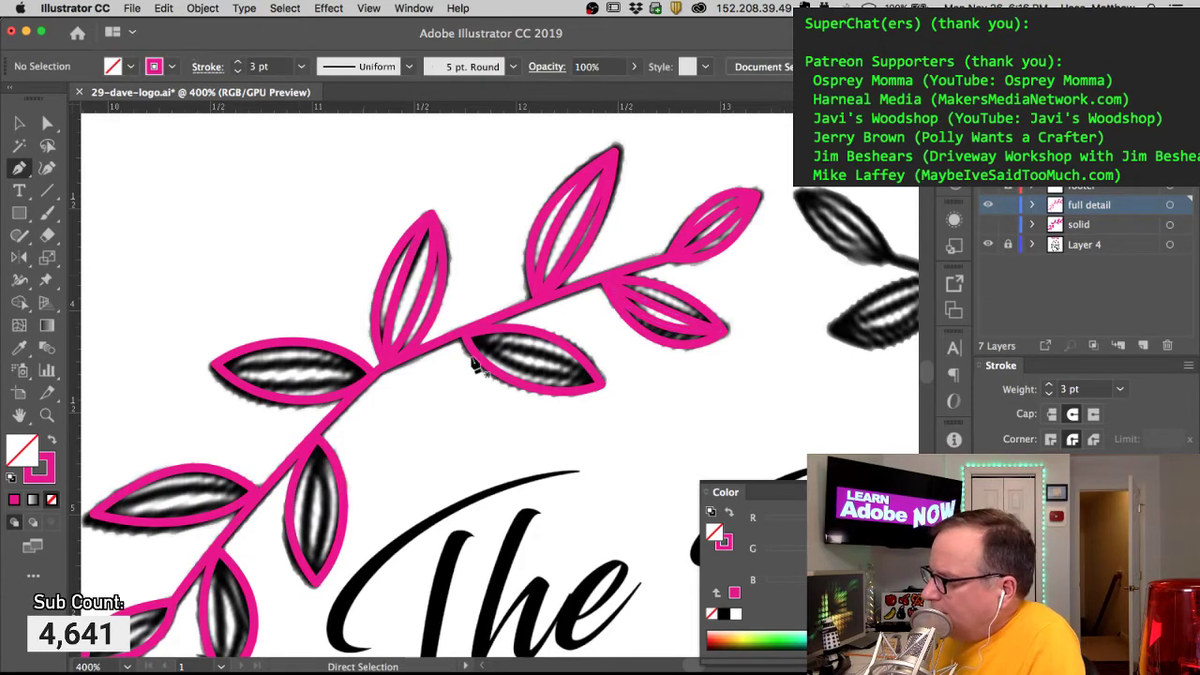
Step: Draw a closed pair of curved vein lines inside the second lower leaf from the tip, refining the upper curve's start point and handles
{"action": "left_click", "coordinate": [469, 340], "text": "super"}
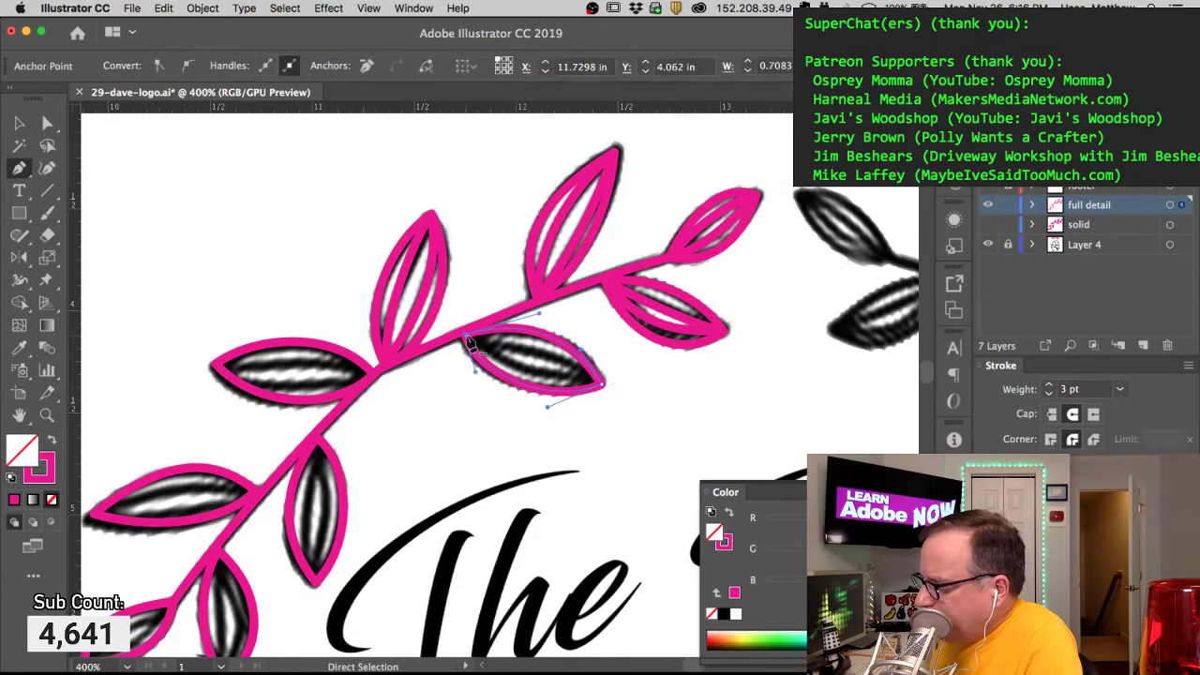
{"action": "left_click", "coordinate": [460, 317], "text": "super"}
{"action": "left_click", "coordinate": [601, 386]}
{"action": "left_click_drag", "start_coordinate": [627, 409], "coordinate": [632, 418]}
{"action": "left_click_drag", "start_coordinate": [477, 341], "coordinate": [472, 341]}
{"action": "left_click_drag", "start_coordinate": [564, 349], "coordinate": [564, 352]}
{"action": "left_click", "coordinate": [568, 364], "text": "super"}
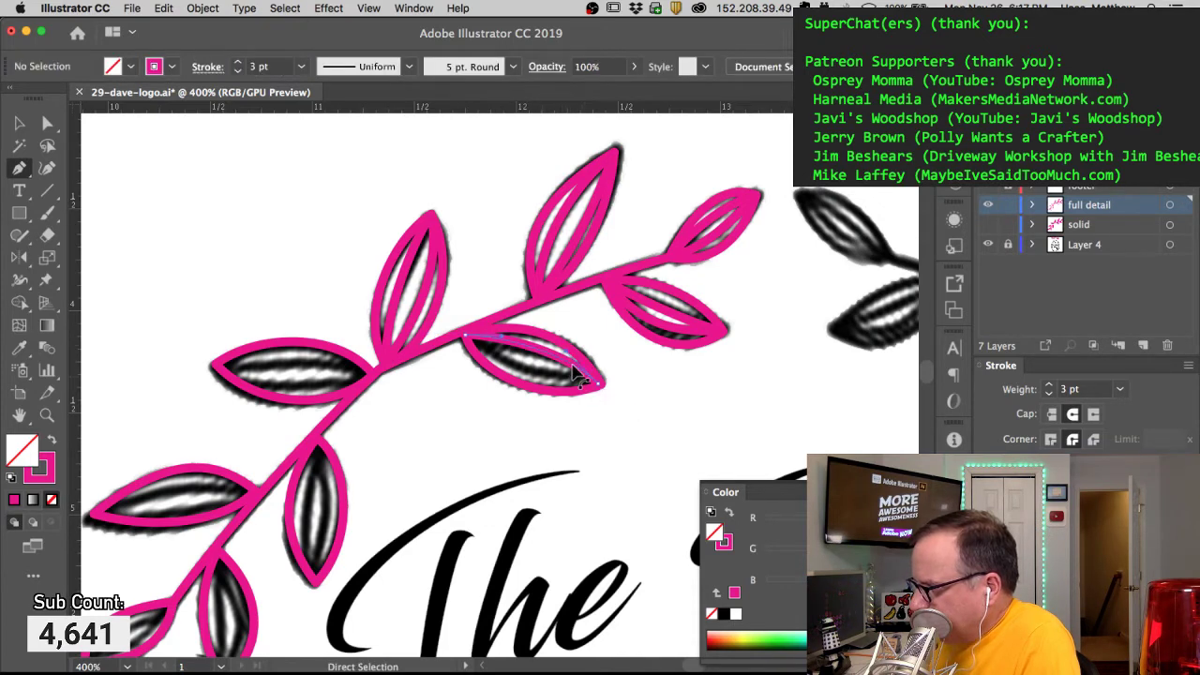
{"action": "left_click", "coordinate": [598, 384], "text": "super"}
{"action": "left_click_drag", "start_coordinate": [540, 379], "coordinate": [547, 380]}
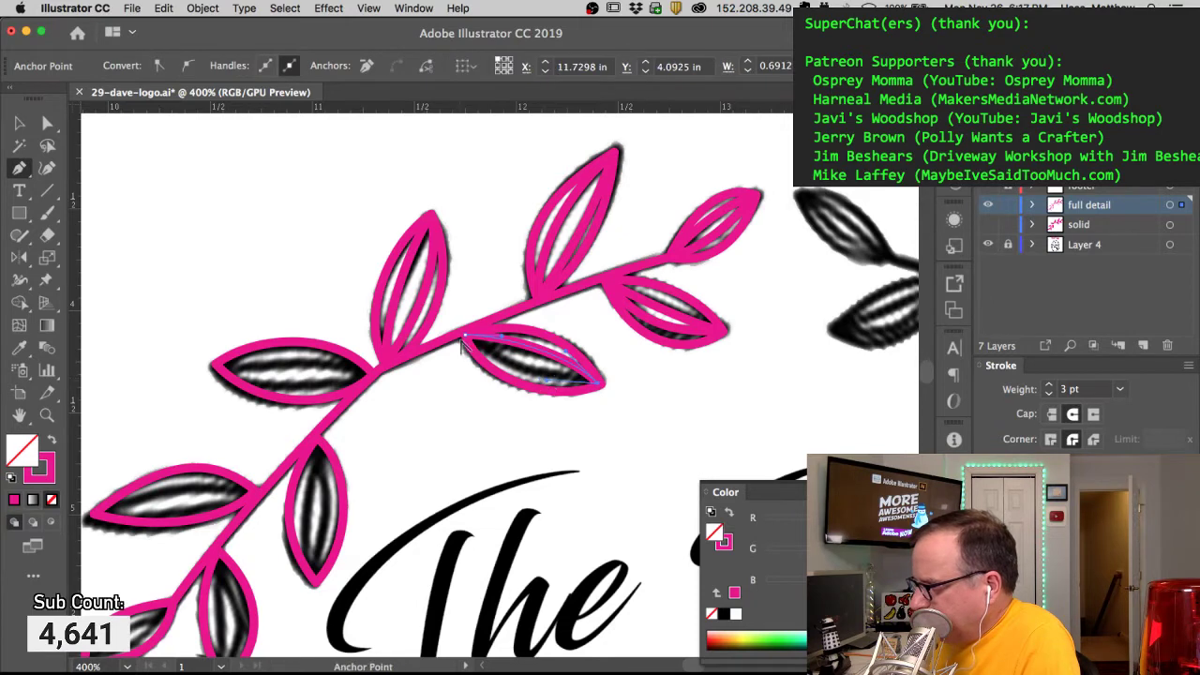
{"action": "left_click_drag", "start_coordinate": [465, 334], "coordinate": [427, 304]}
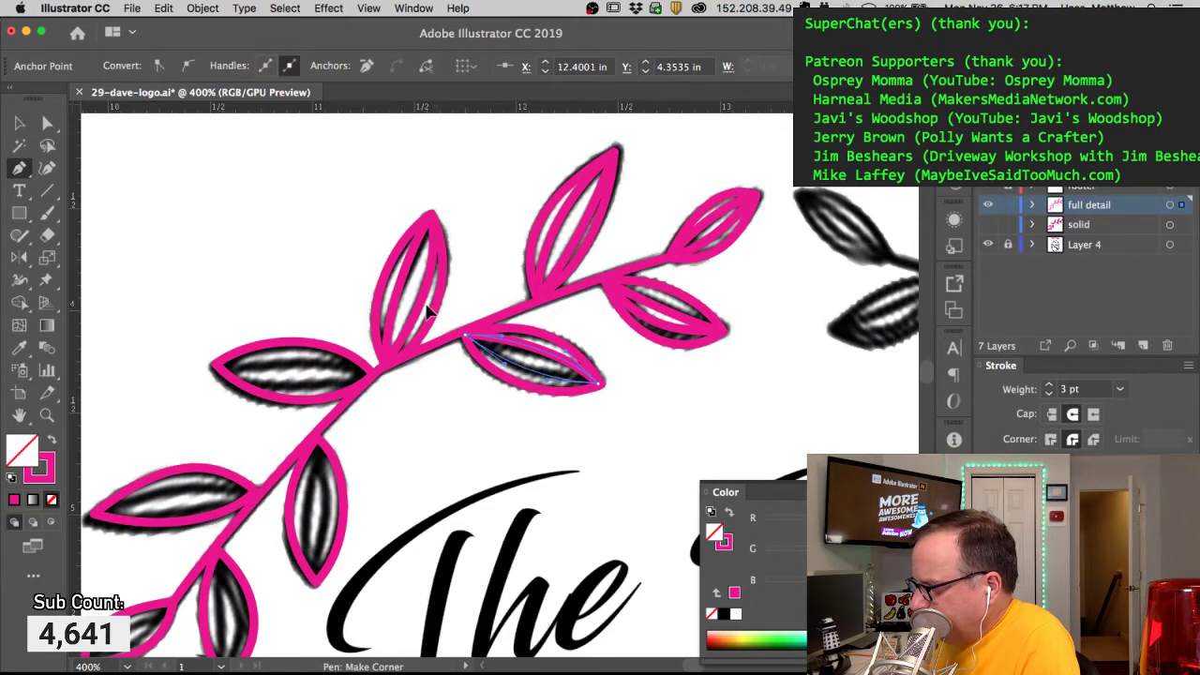
Step: Draw a closed pair of curved vein lines inside the wide upper leaf third from the branch's end leaf, and deselect it
{"action": "left_click", "coordinate": [456, 388], "text": "super"}
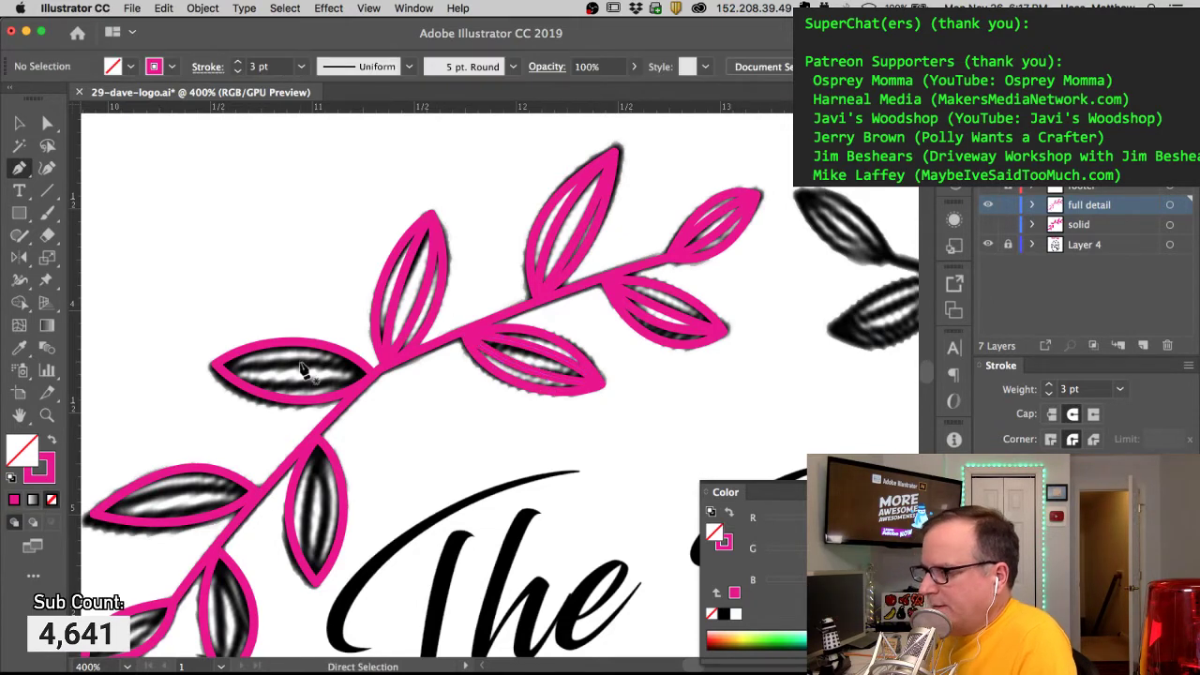
{"action": "left_click", "coordinate": [217, 368], "text": "super"}
{"action": "left_click_drag", "start_coordinate": [228, 365], "coordinate": [289, 350]}
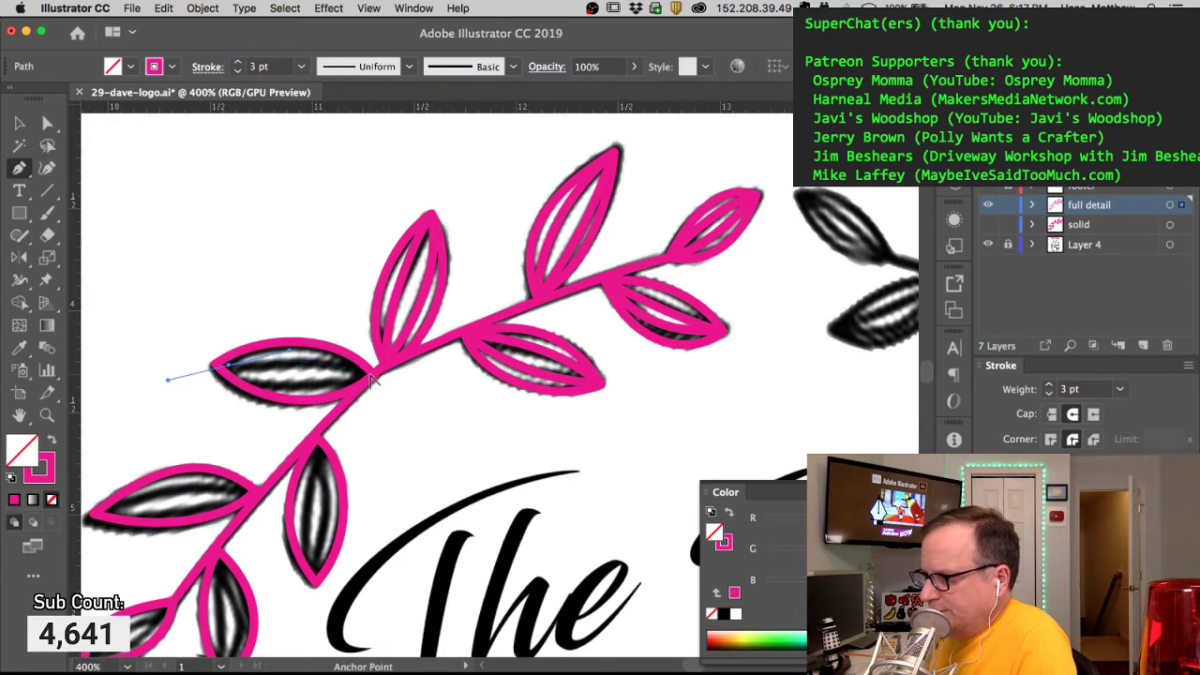
{"action": "left_click_drag", "start_coordinate": [371, 378], "coordinate": [410, 387]}
{"action": "left_click", "coordinate": [370, 380]}
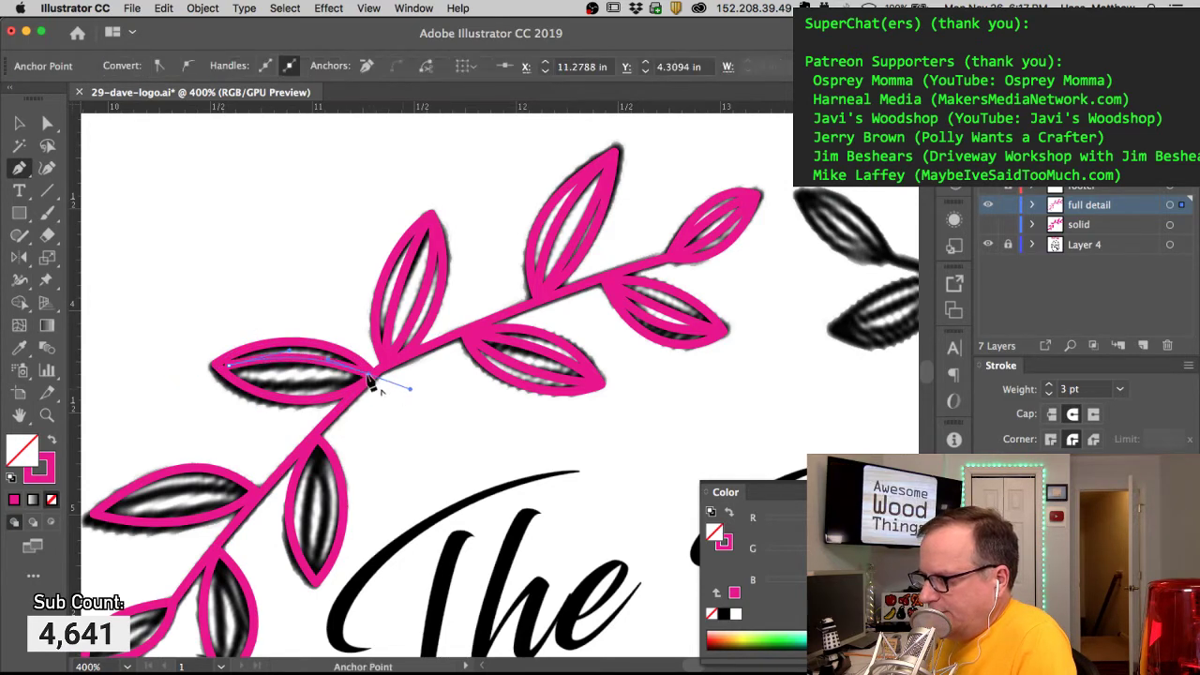
{"action": "mouse_move", "coordinate": [228, 365]}
{"action": "left_mouse_down"}
{"action": "mouse_move", "coordinate": [201, 334]}
{"action": "mouse_move", "coordinate": [190, 341]}
{"action": "mouse_move", "coordinate": [230, 365]}
{"action": "left_mouse_up"}
{"action": "left_click", "coordinate": [218, 324], "text": "super"}
Step: Draw the first curved vein line from stem to tip inside the empty leaf hanging below the middle of the stem
{"action": "scroll", "coordinate": [362, 430], "scroll_direction": "down", "scroll_amount": 3}
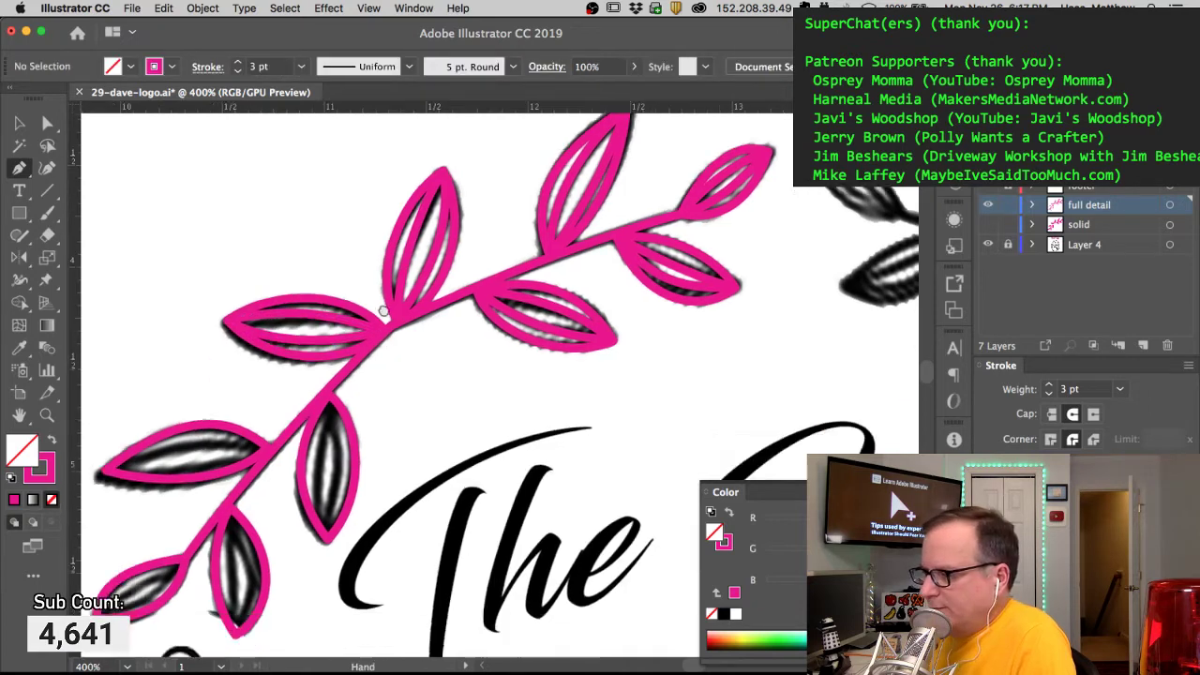
{"action": "left_click", "coordinate": [348, 326], "text": "super"}
{"action": "left_click", "coordinate": [362, 312], "text": "super"}
{"action": "left_click_drag", "start_coordinate": [336, 321], "coordinate": [326, 365]}
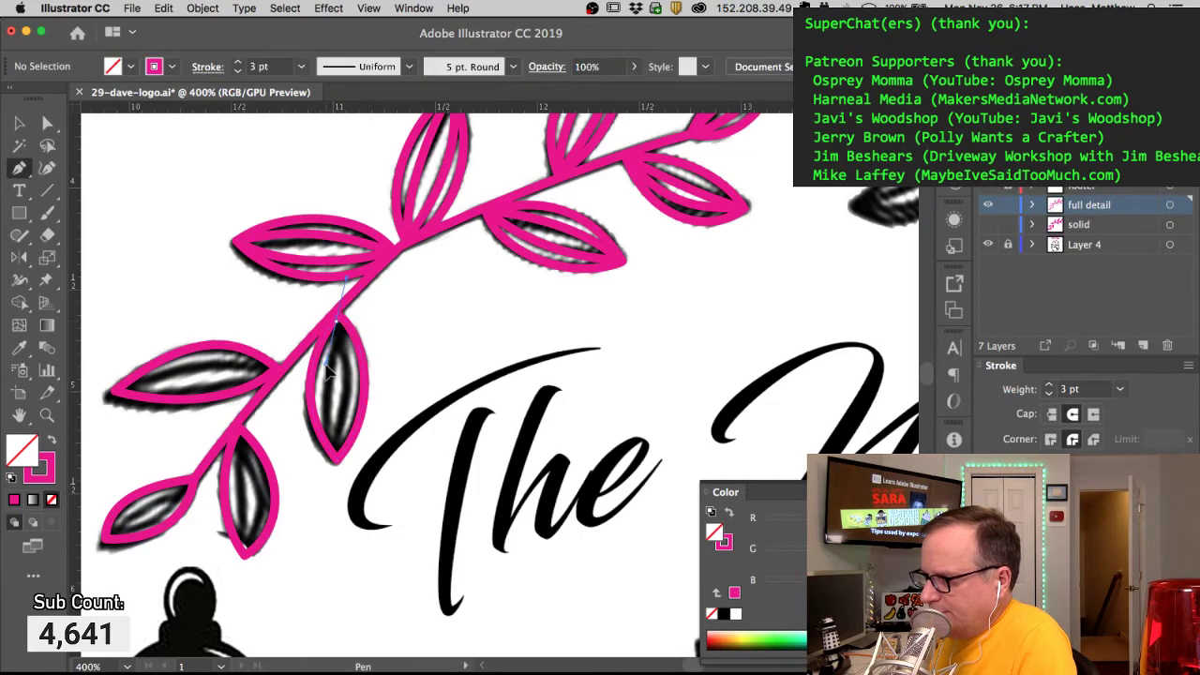
{"action": "left_click_drag", "start_coordinate": [335, 458], "coordinate": [337, 460]}
{"action": "left_click_drag", "start_coordinate": [349, 503], "coordinate": [349, 504]}
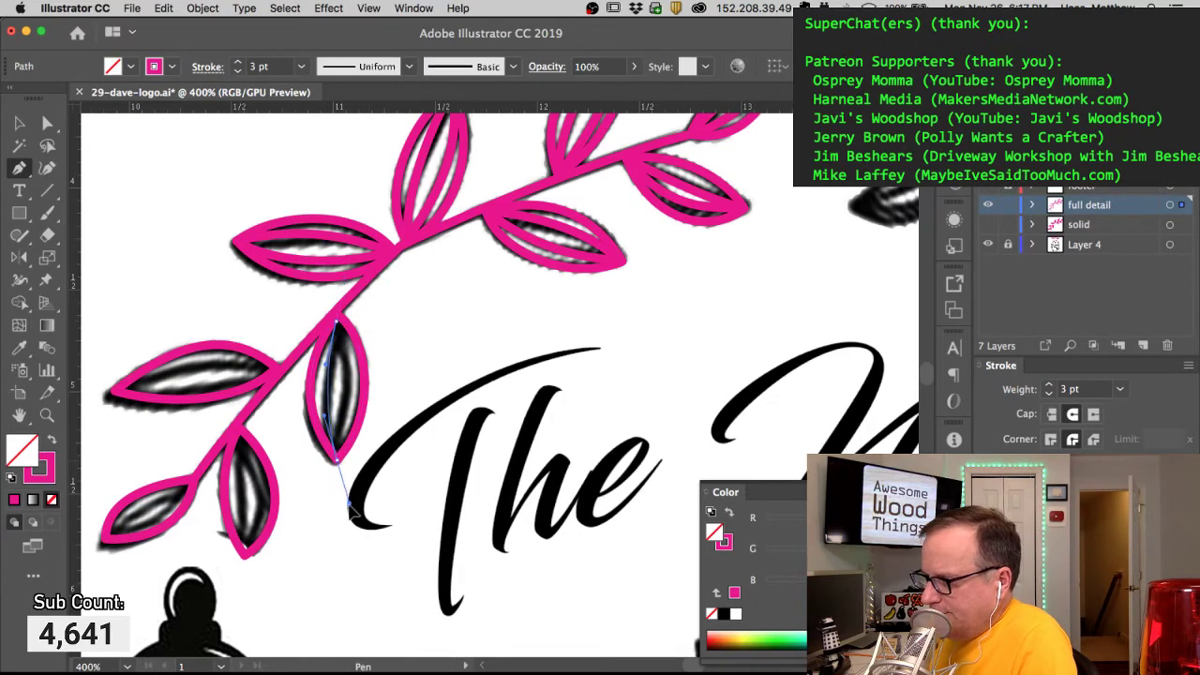
{"action": "left_click", "coordinate": [341, 451], "text": "super"}
{"action": "left_click_drag", "start_coordinate": [337, 459], "coordinate": [349, 421]}
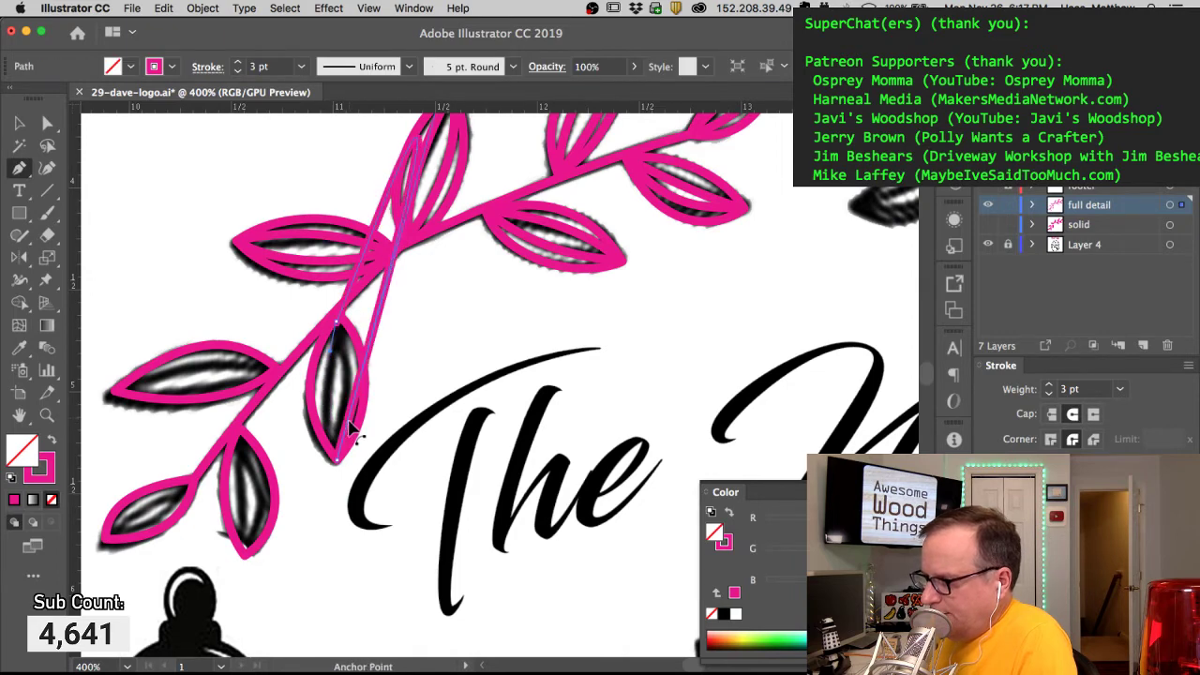
{"action": "key", "text": "super+z"}
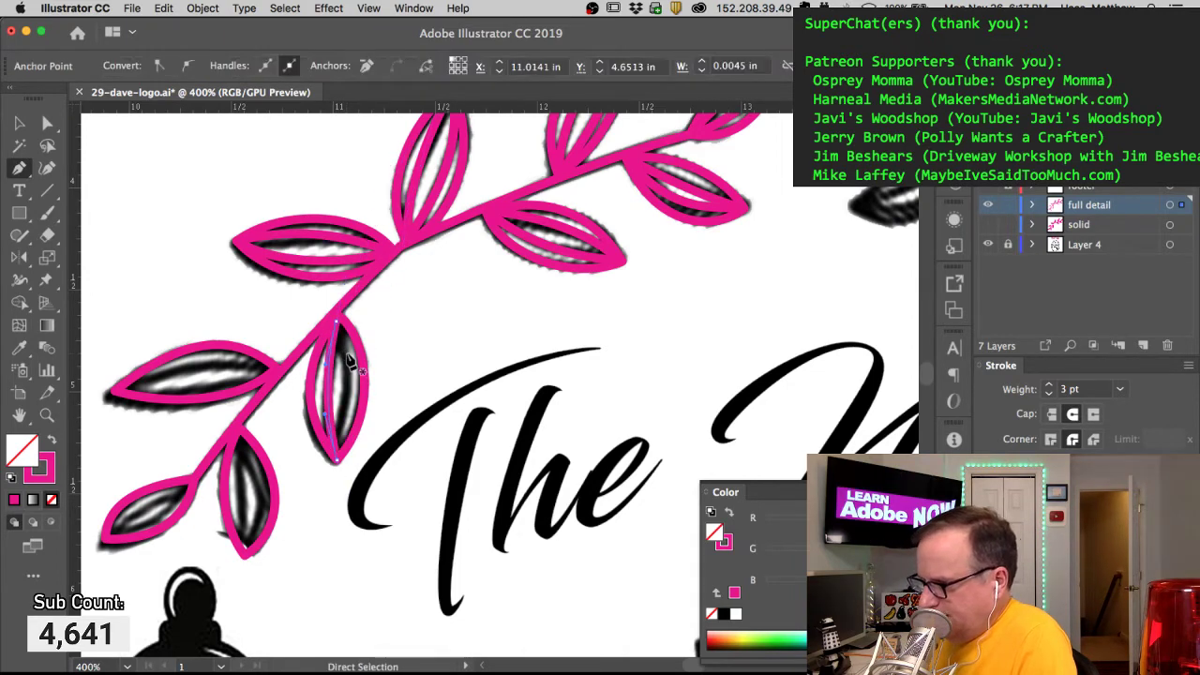
Step: Close the hanging leaf's vein shape with a second curve, move its upper anchor point onto the stem and deselect it
{"action": "left_click", "coordinate": [366, 335], "text": "super"}
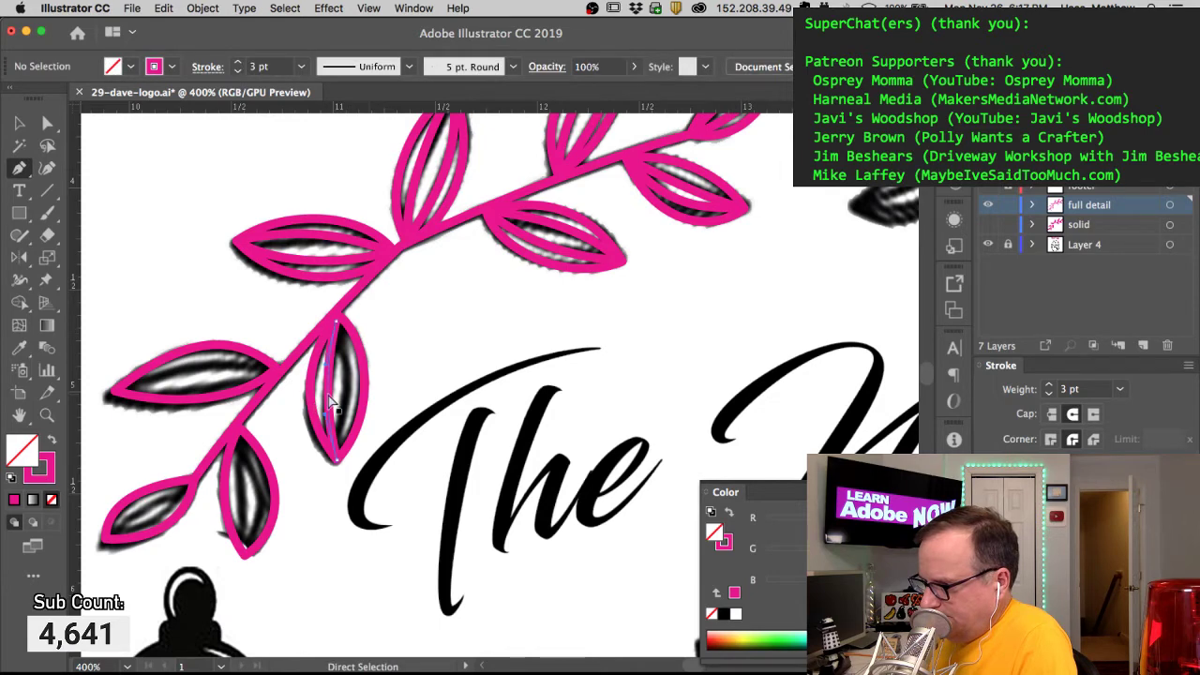
{"action": "left_click", "coordinate": [337, 462], "text": "super"}
{"action": "left_click", "coordinate": [339, 415]}
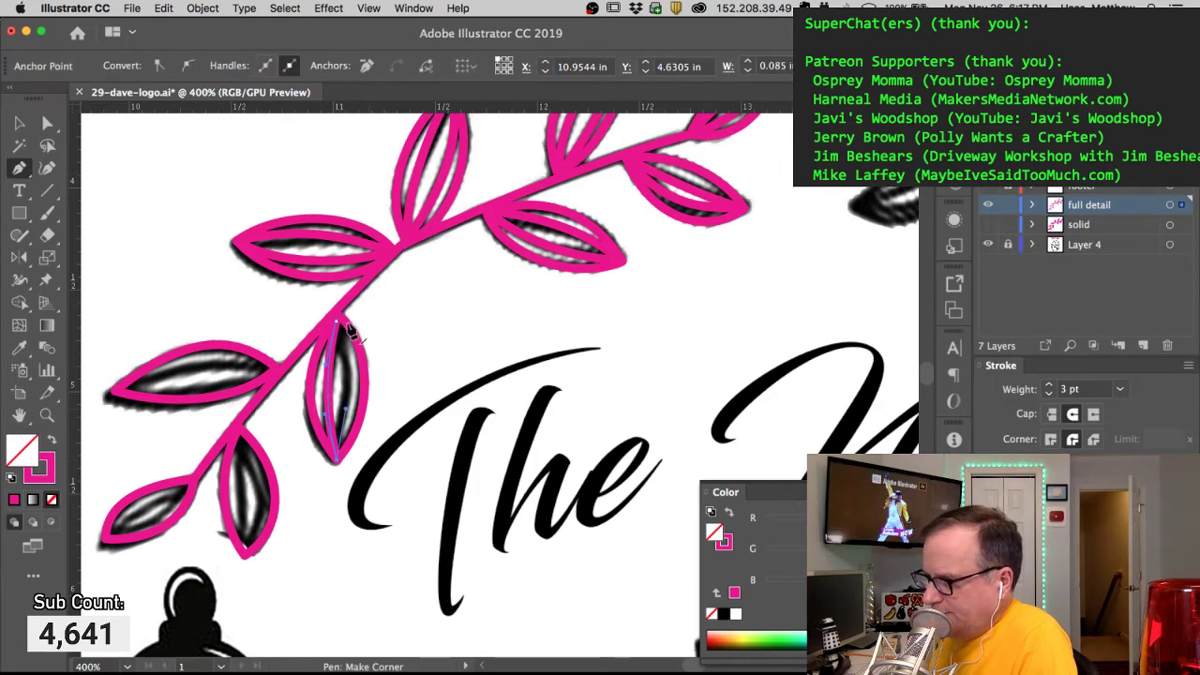
{"action": "left_click", "coordinate": [337, 322], "text": "super"}
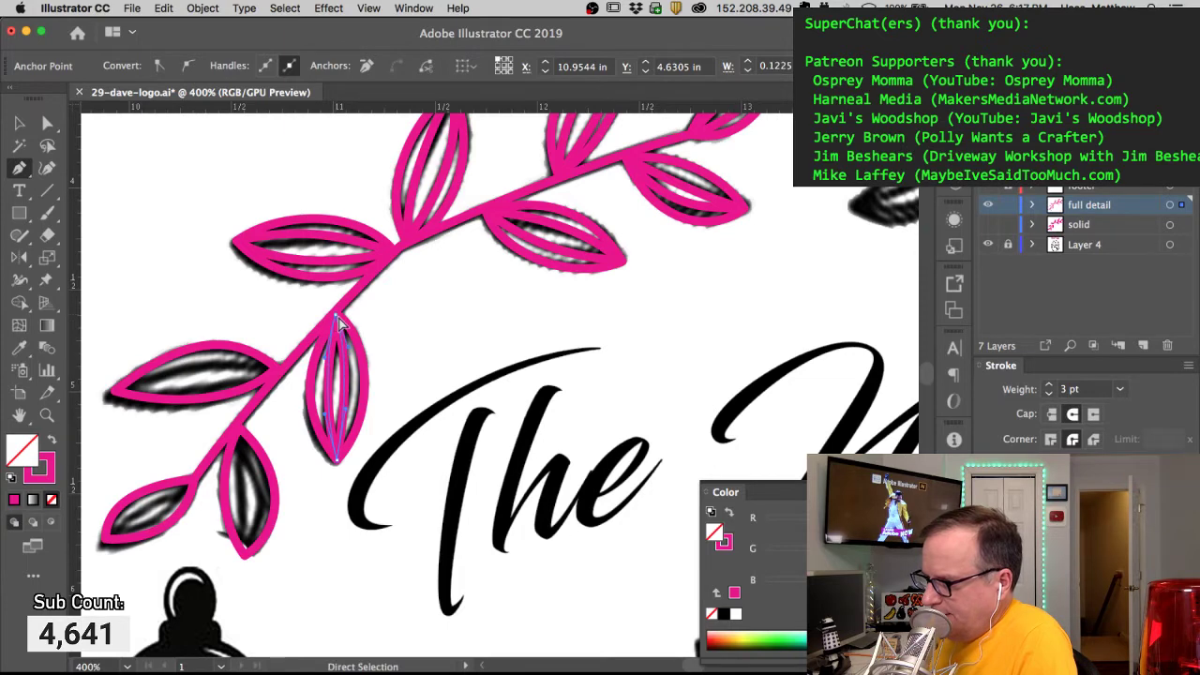
{"action": "left_click_drag", "start_coordinate": [337, 320], "coordinate": [336, 314]}
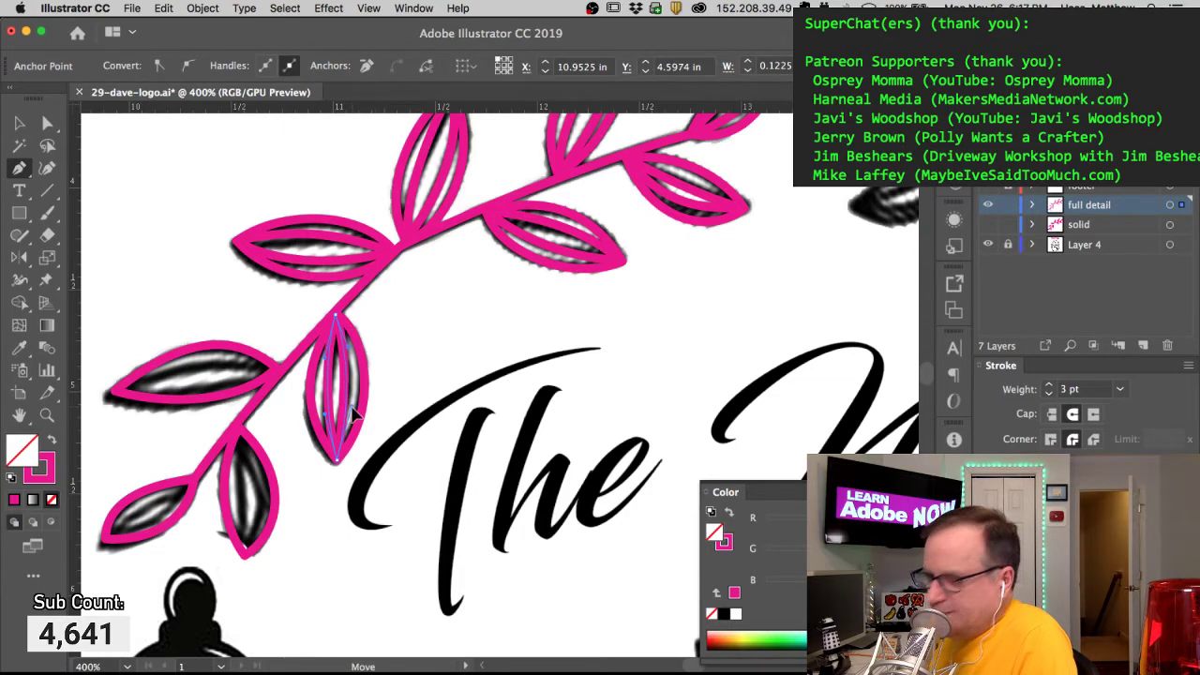
{"action": "left_click", "coordinate": [406, 345], "text": "super"}
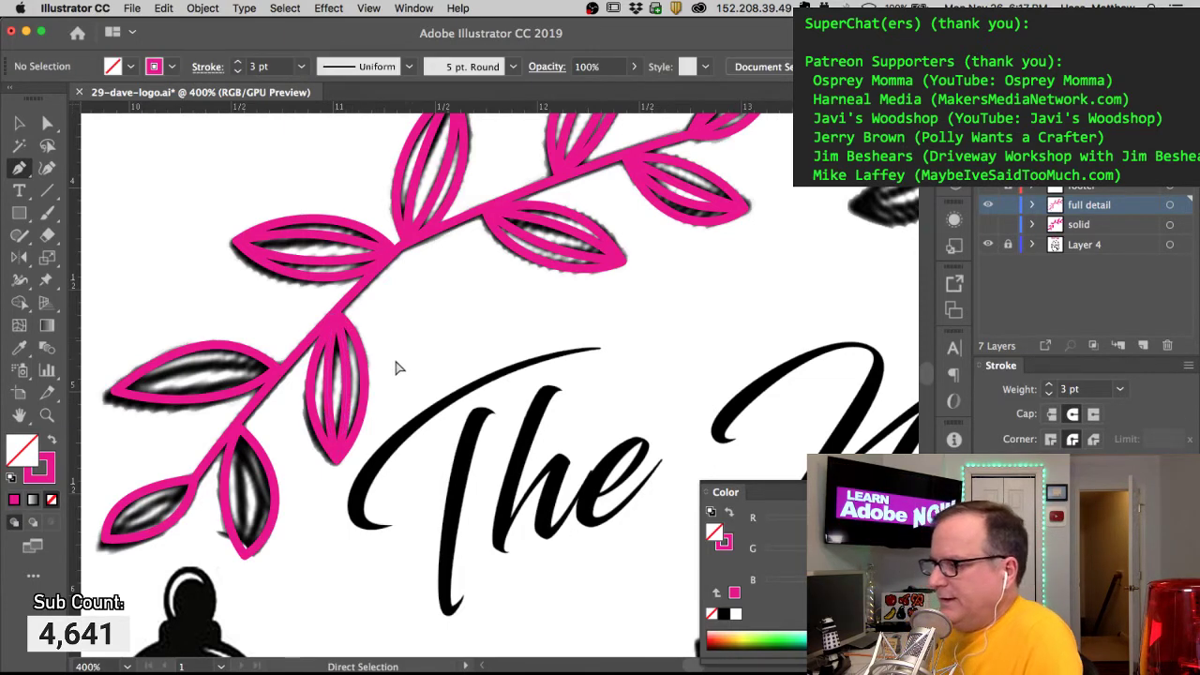
Step: Draw the upper curved vein line inside the next upper leaf down the branch and adjust its anchor point at the stem
{"action": "left_click", "coordinate": [271, 364], "text": "super"}
{"action": "left_click", "coordinate": [271, 372], "text": "super"}
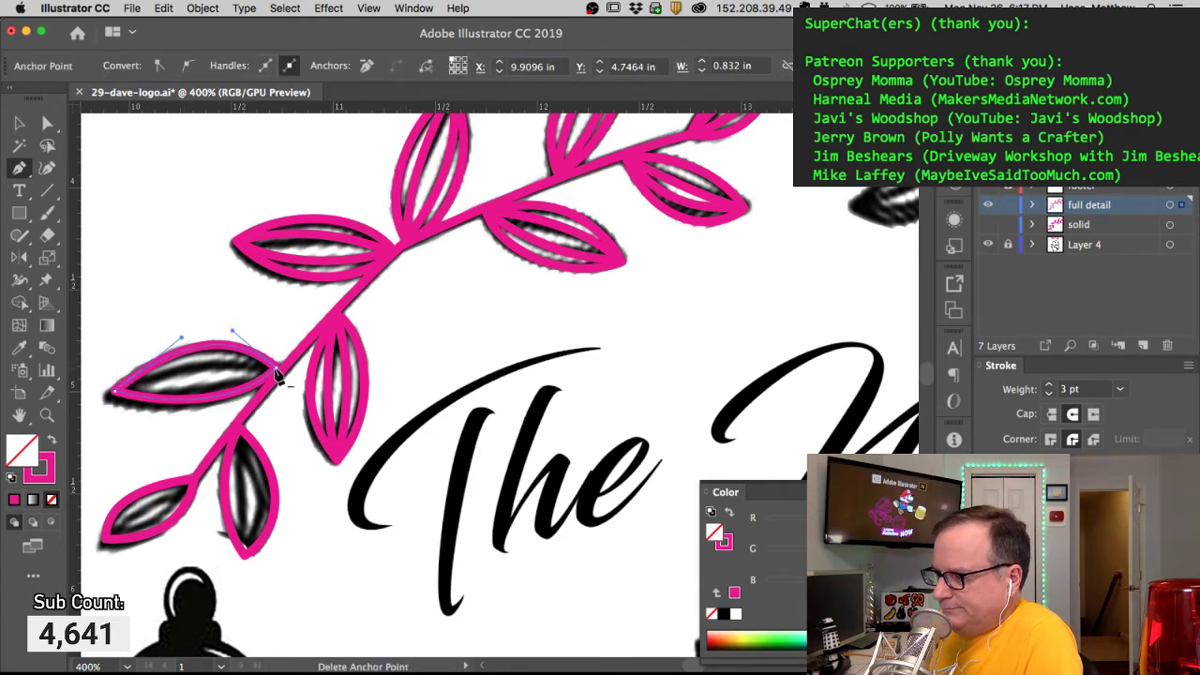
{"action": "left_click_drag", "start_coordinate": [225, 359], "coordinate": [222, 357]}
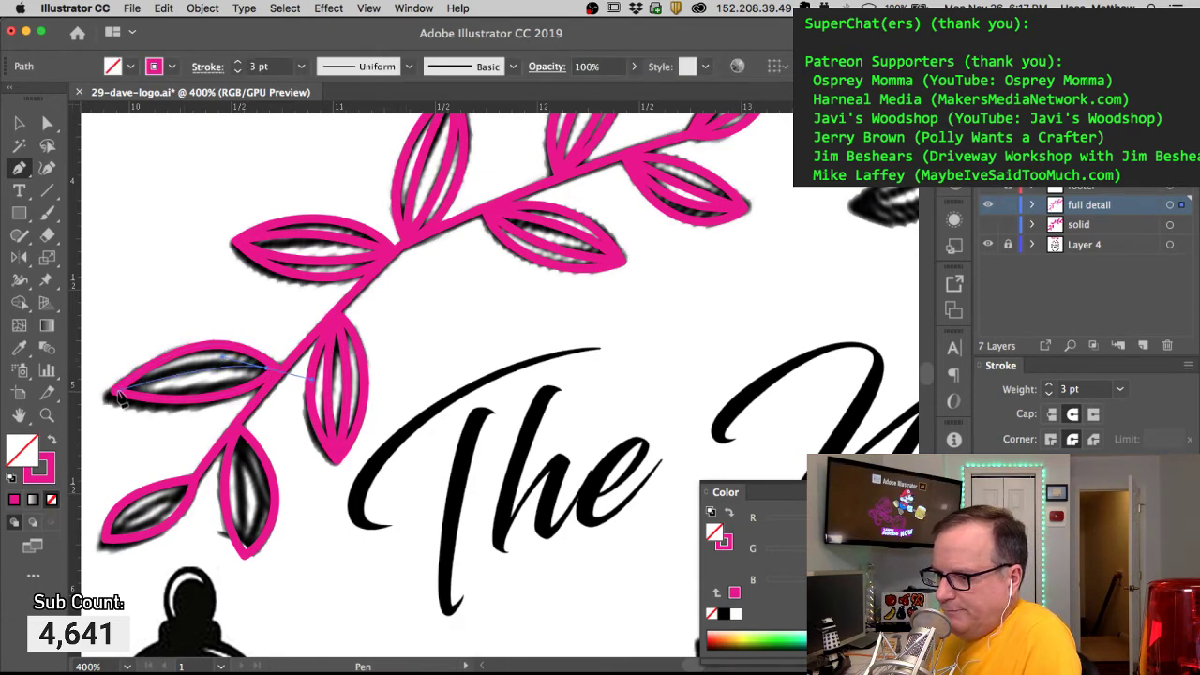
{"action": "scroll", "coordinate": [93, 405], "scroll_direction": "left", "scroll_amount": 5}
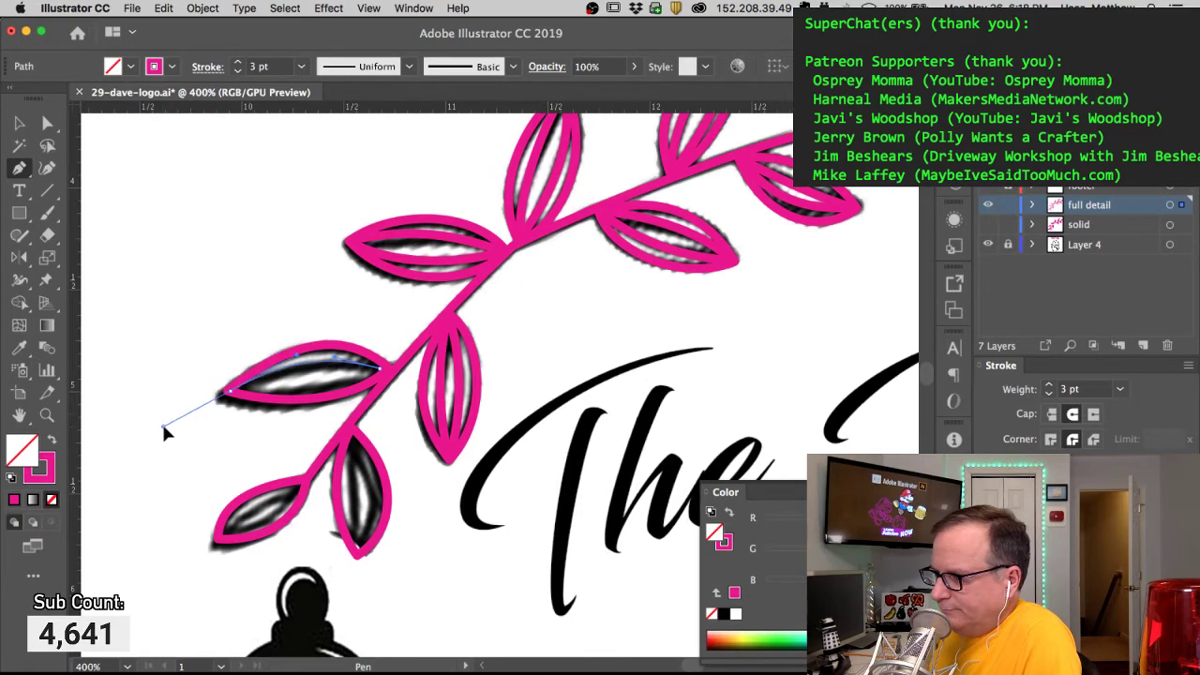
{"action": "left_click", "coordinate": [381, 369], "text": "super"}
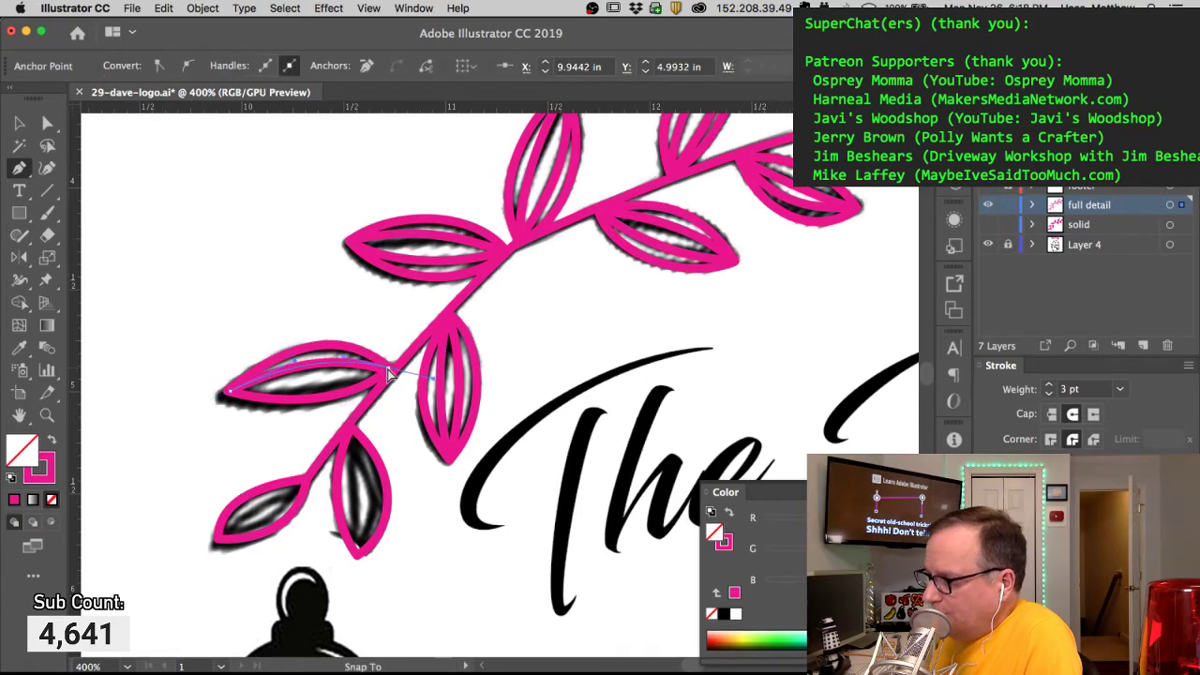
{"action": "left_click_drag", "start_coordinate": [388, 372], "coordinate": [387, 369]}
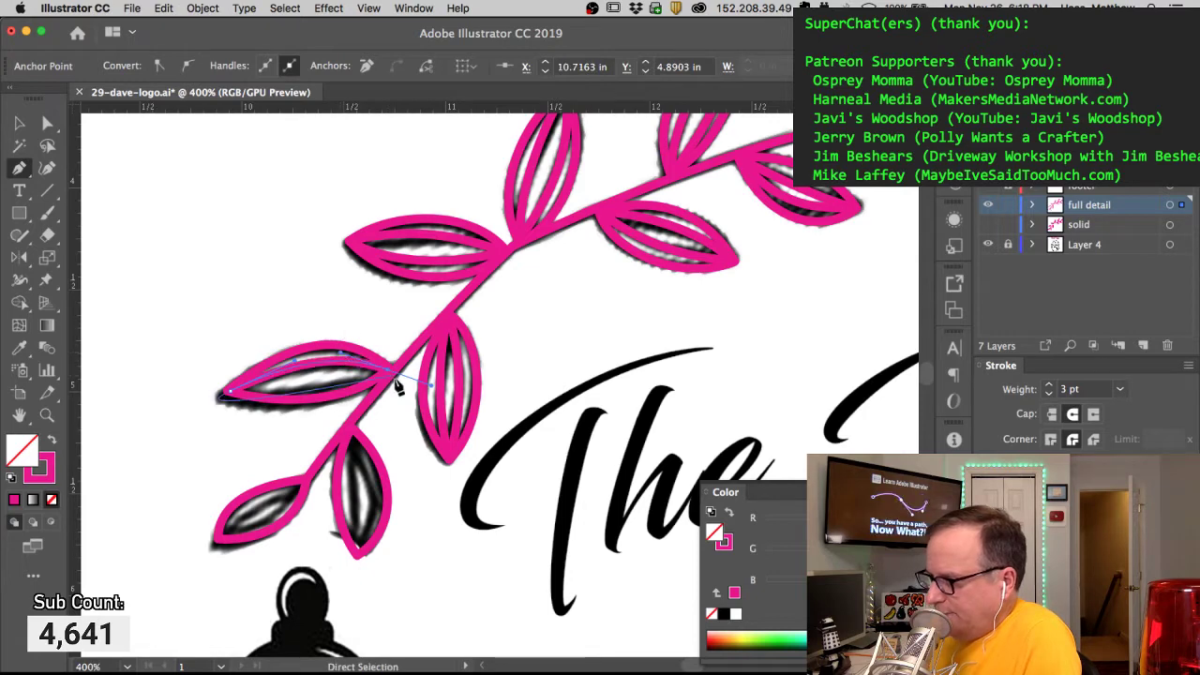
Step: Close that leaf's vein shape with a lower curve, reshape the curve's handles to follow the artwork and deselect it
{"action": "left_click_drag", "start_coordinate": [371, 378], "coordinate": [357, 389]}
{"action": "key", "text": "super+z"}
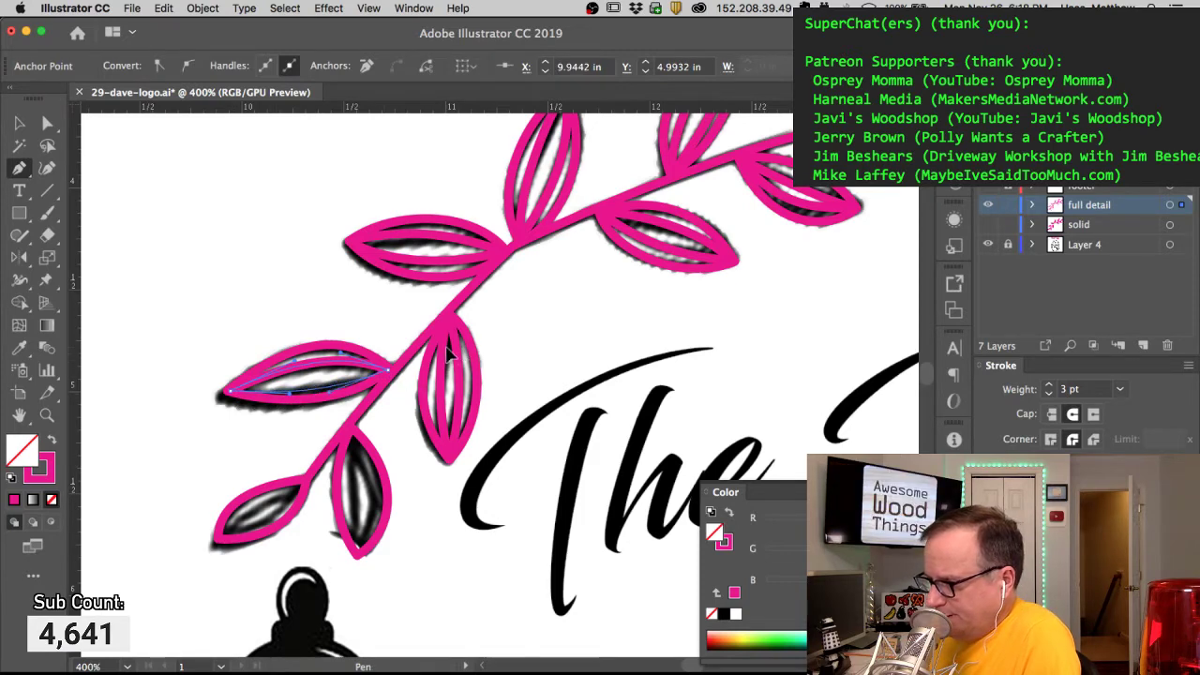
{"action": "left_click", "coordinate": [309, 393], "text": "alt"}
{"action": "left_click_drag", "start_coordinate": [289, 394], "coordinate": [341, 386]}
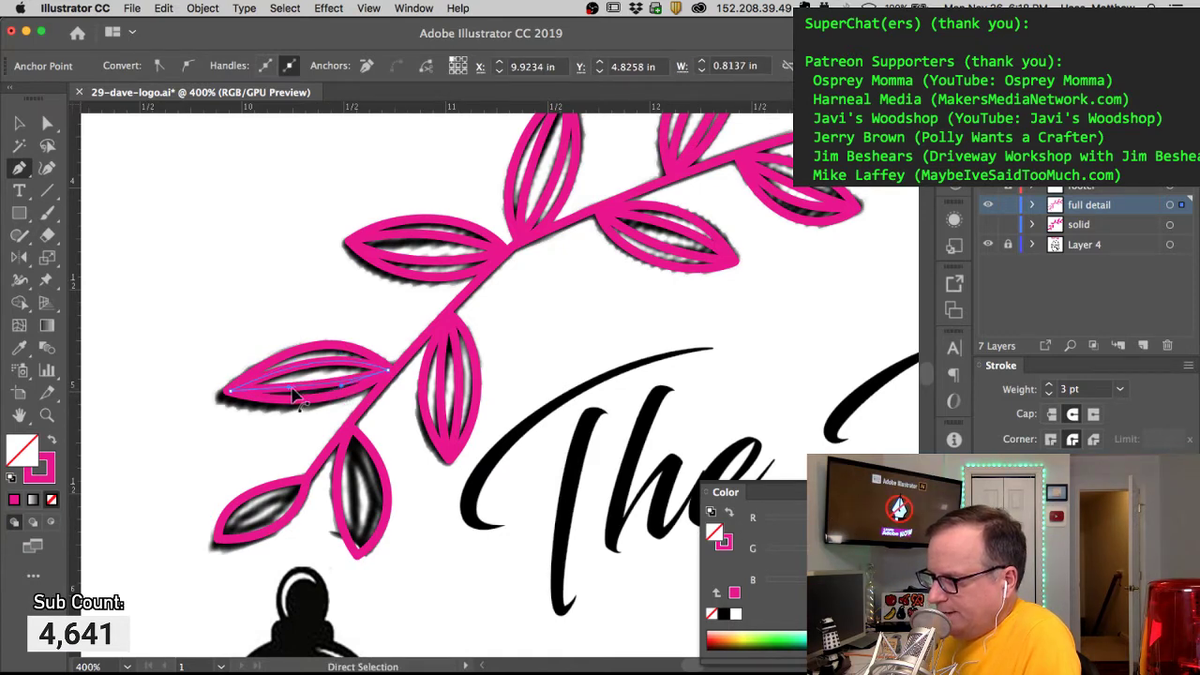
{"action": "left_click", "coordinate": [289, 326]}
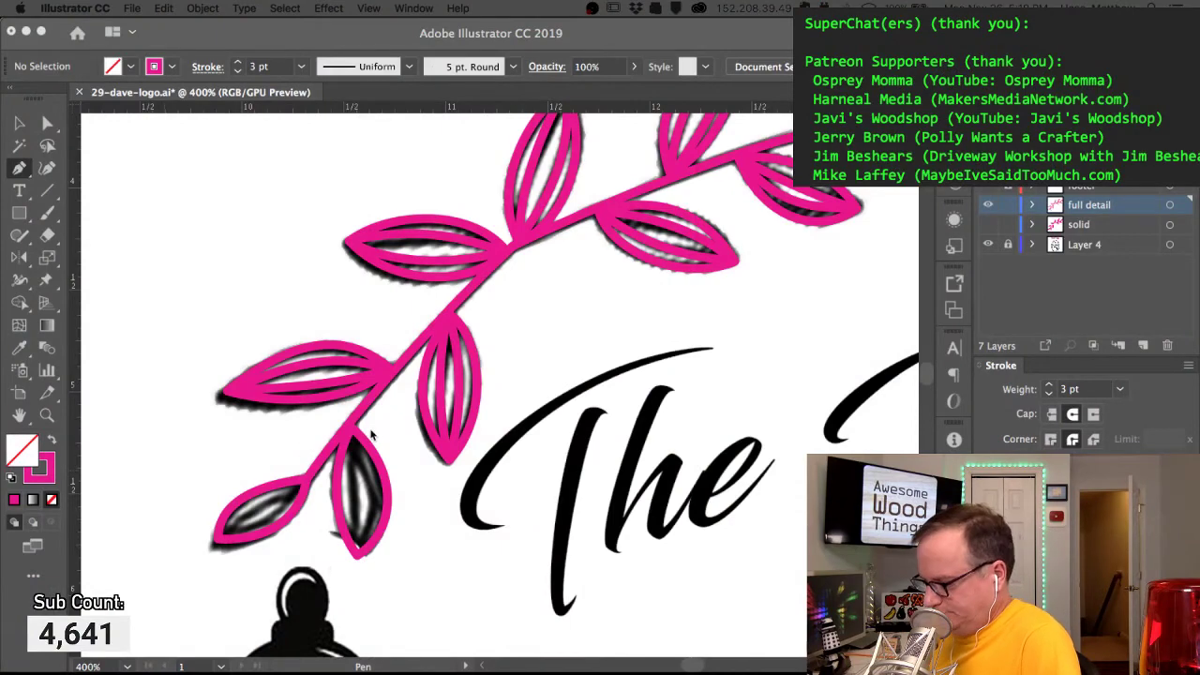
Step: Switch to Chrome to check the YouTube live stream's status page, and return to Illustrator
{"action": "left_click", "coordinate": [442, 403], "text": "alt"}
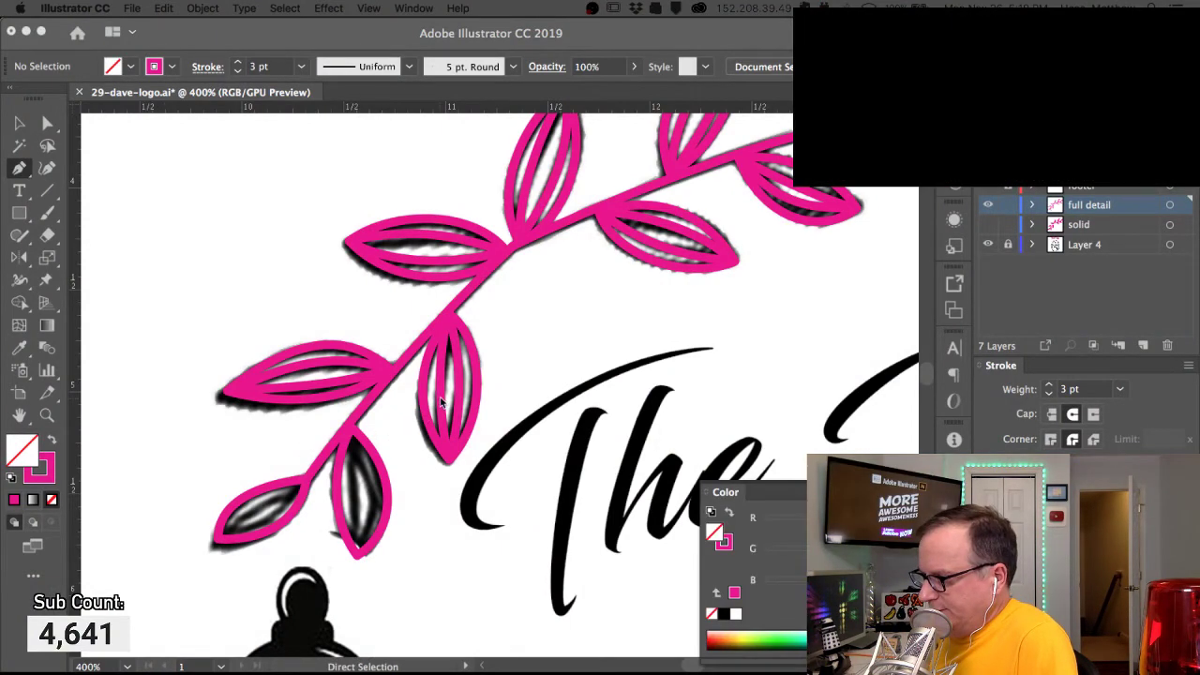
{"action": "left_click", "coordinate": [386, 422], "text": "super"}
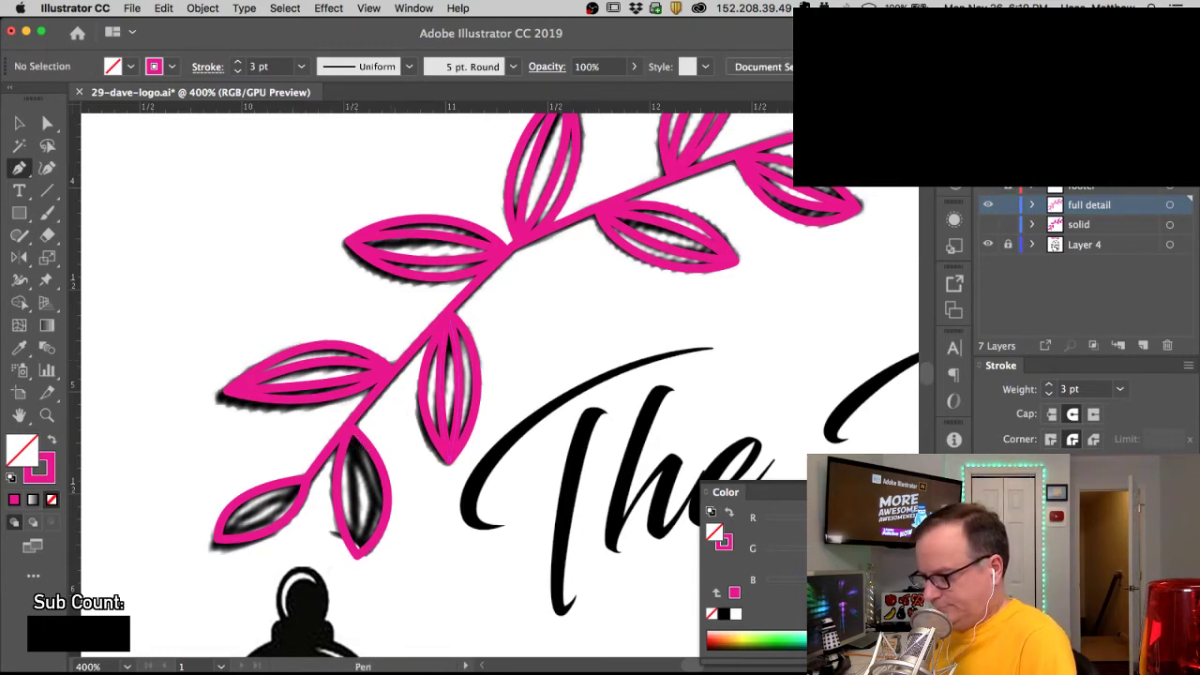
{"action": "key", "text": "super+Tab"}
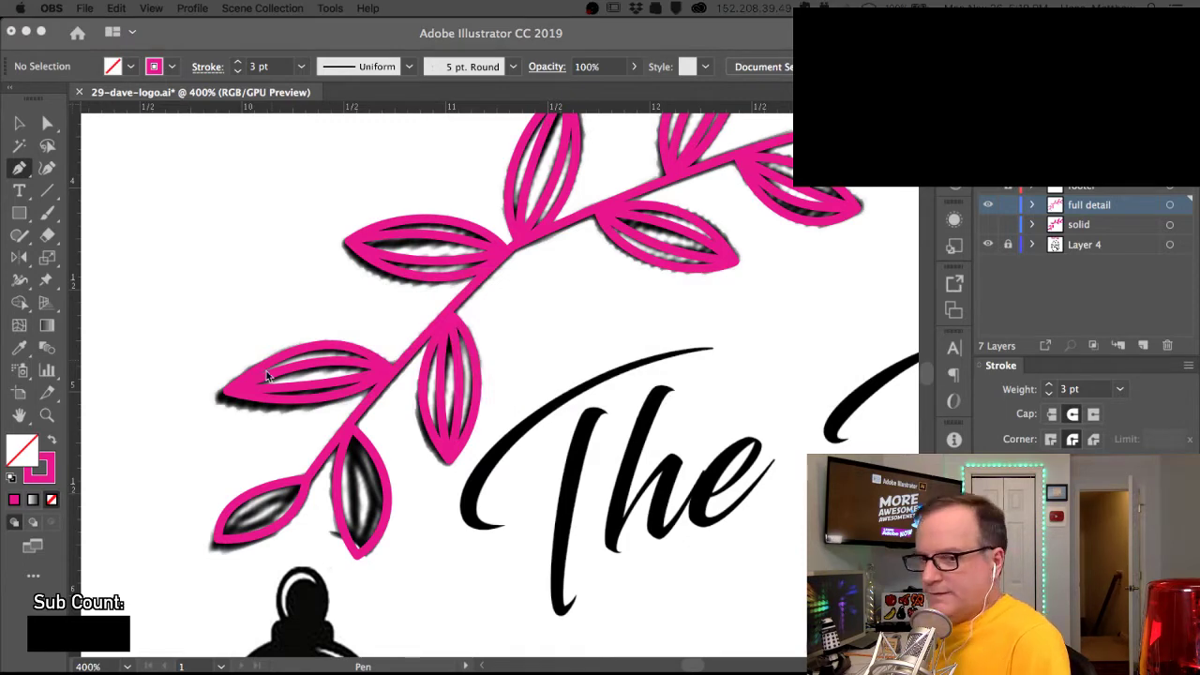
{"action": "key", "text": "super+Tab"}
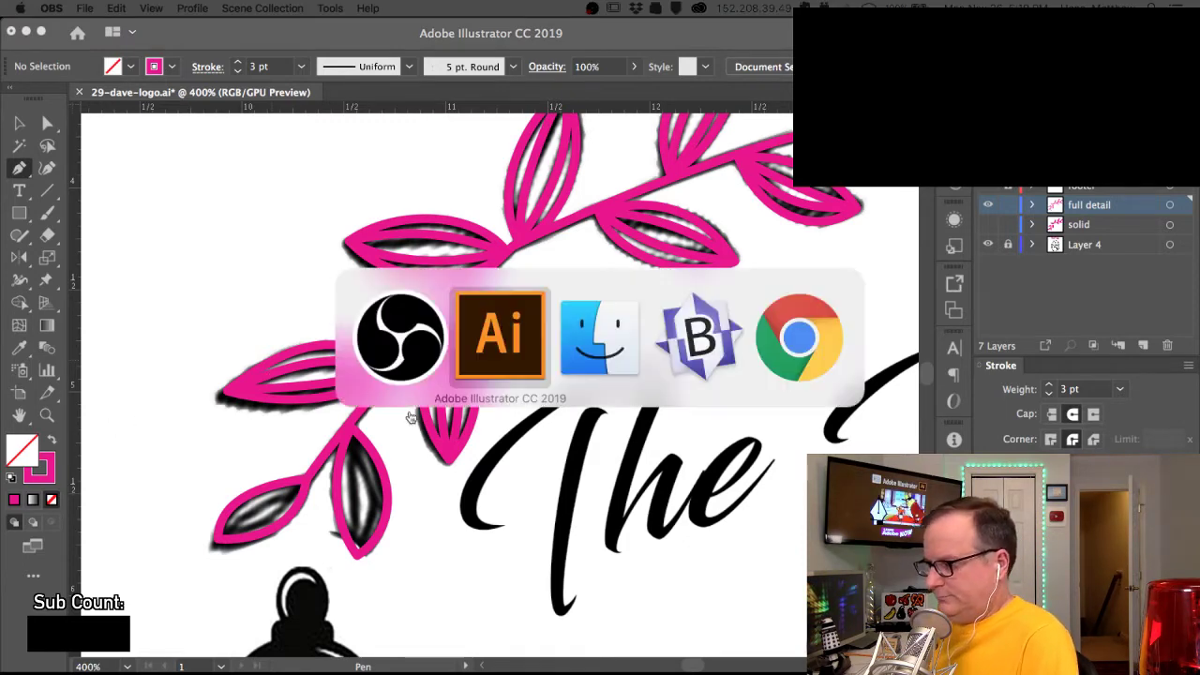
{"action": "key", "text": "Tab"}
{"action": "key", "text": "Tab"}
{"action": "key", "text": "Tab"}
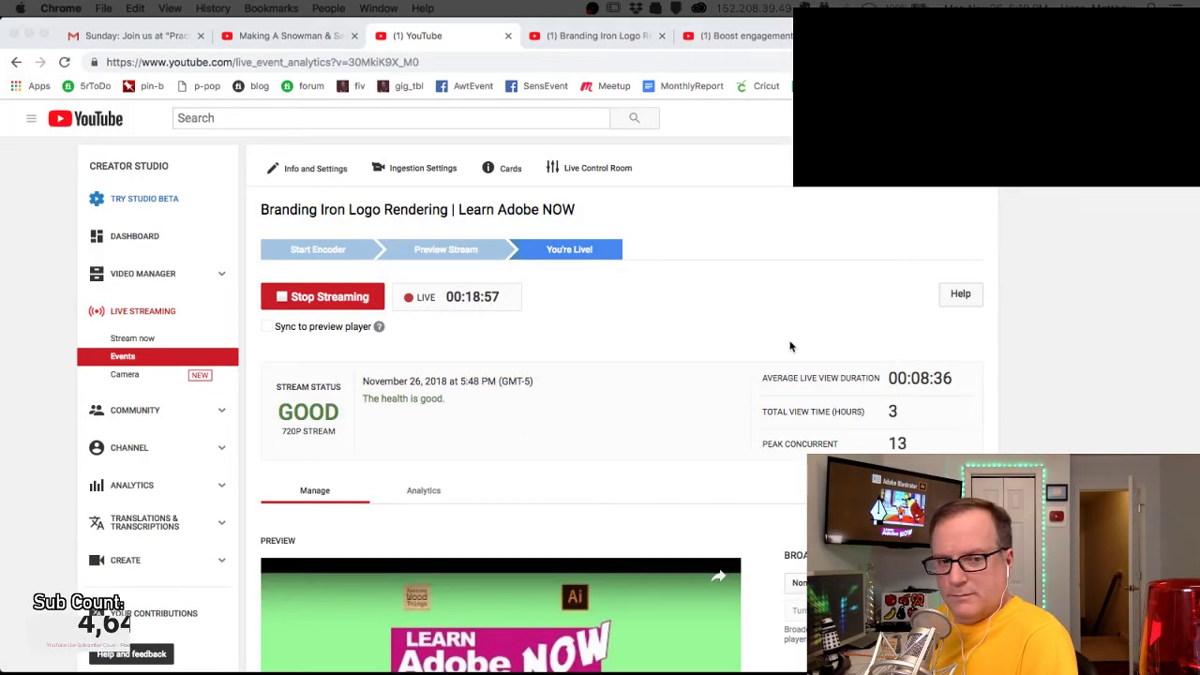
{"action": "key", "text": "super+Tab"}
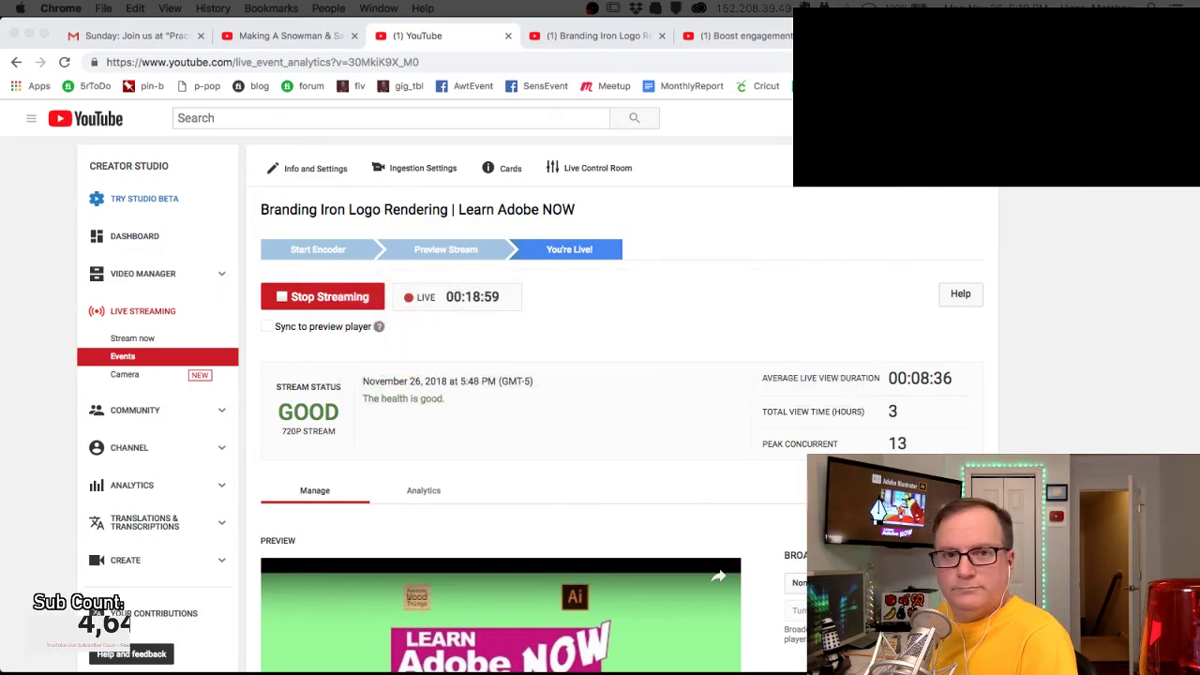
{"action": "key", "text": "super+Tab"}
{"action": "key", "text": "Tab"}
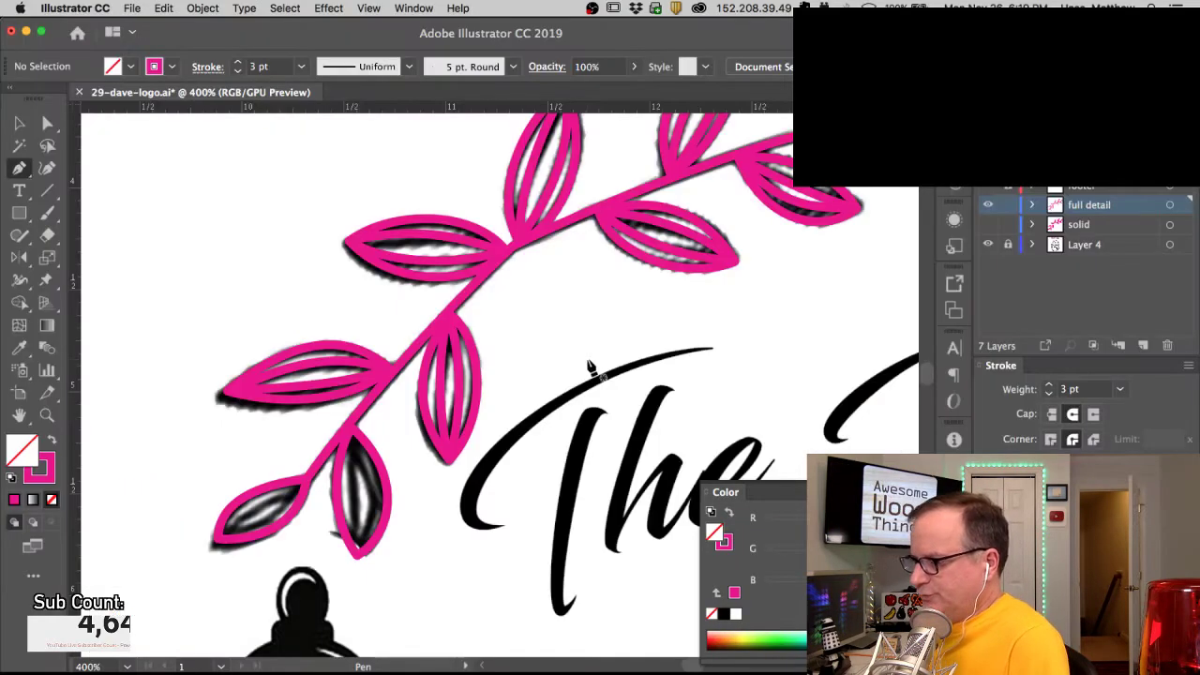
{"action": "key", "text": "super"}
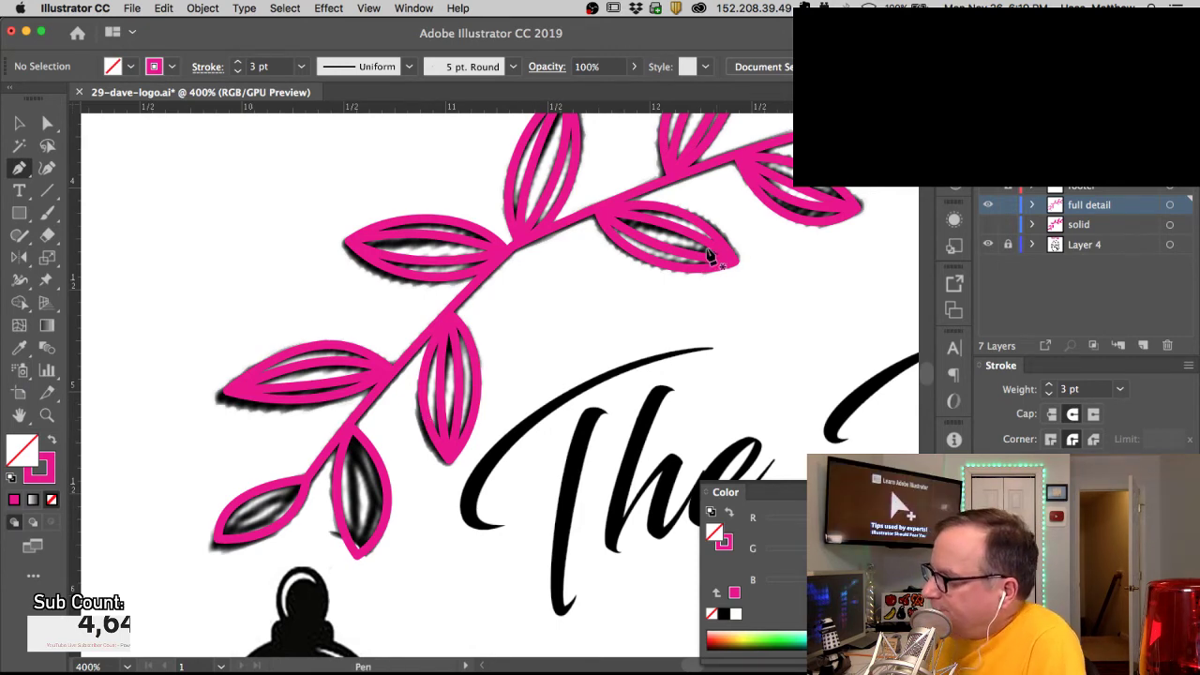
{"action": "left_click_drag", "start_coordinate": [637, 286], "coordinate": [635, 315]}
{"action": "key", "text": "super"}
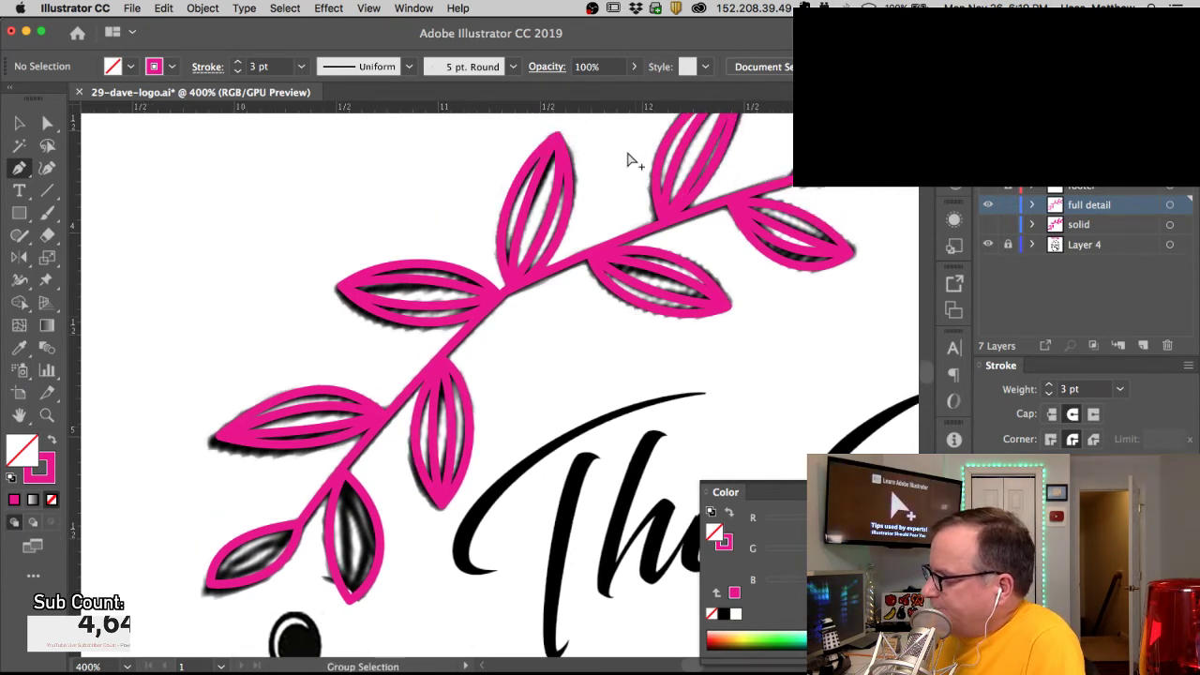
{"action": "left_click", "coordinate": [783, 176], "text": "super"}
{"action": "left_click", "coordinate": [831, 200], "text": "super"}
{"action": "left_click", "coordinate": [782, 273], "text": "super"}
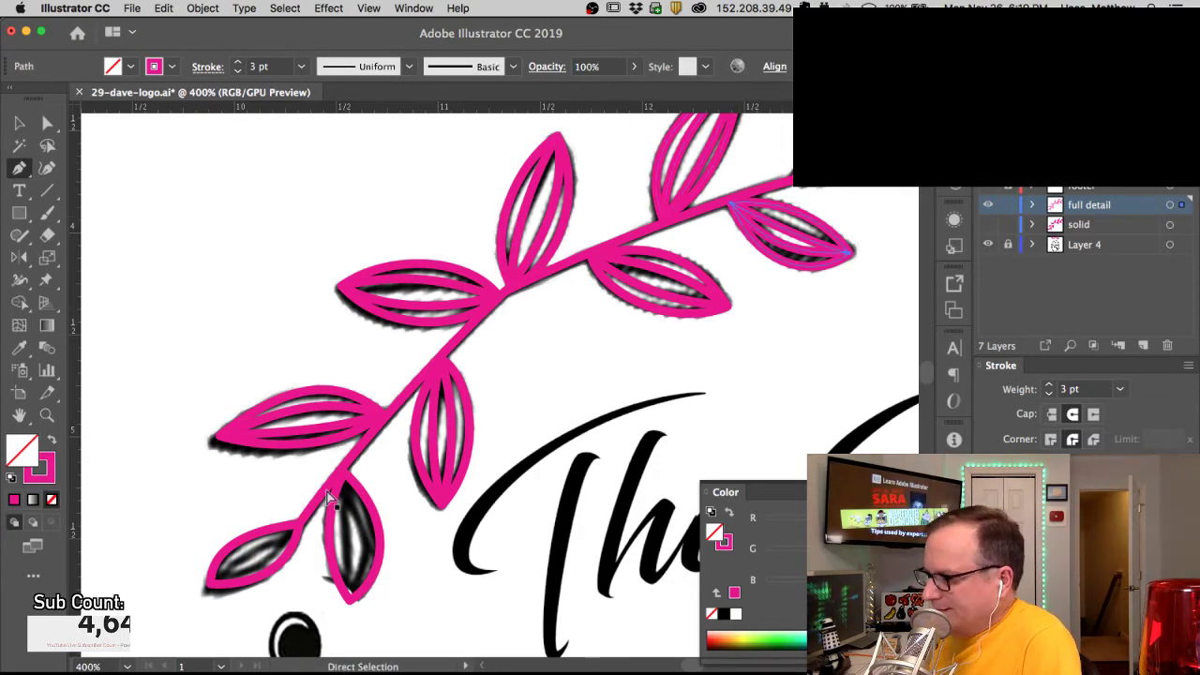
{"action": "left_click", "coordinate": [364, 475], "text": "super"}
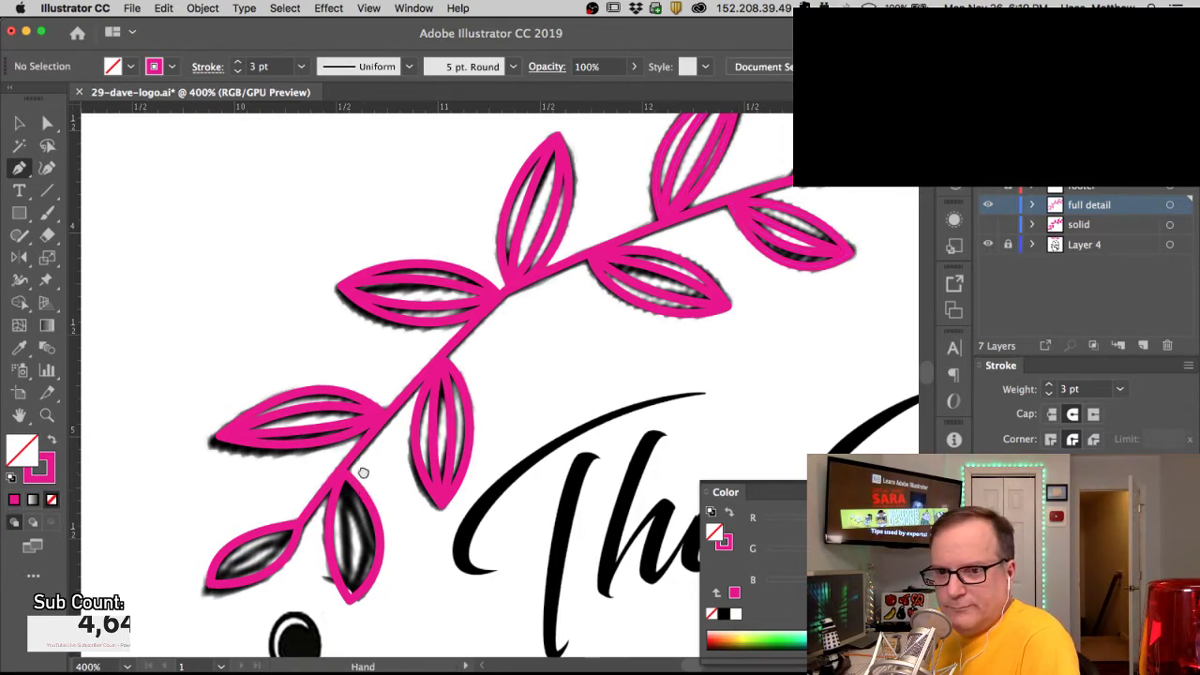
Step: Draw a curved vein line from the stem to the tip along the stem-facing half of the lowest hanging leaf
{"action": "left_click_drag", "start_coordinate": [365, 475], "coordinate": [361, 344]}
{"action": "left_click", "coordinate": [357, 362], "text": "super"}
{"action": "left_click", "coordinate": [365, 343], "text": "super"}
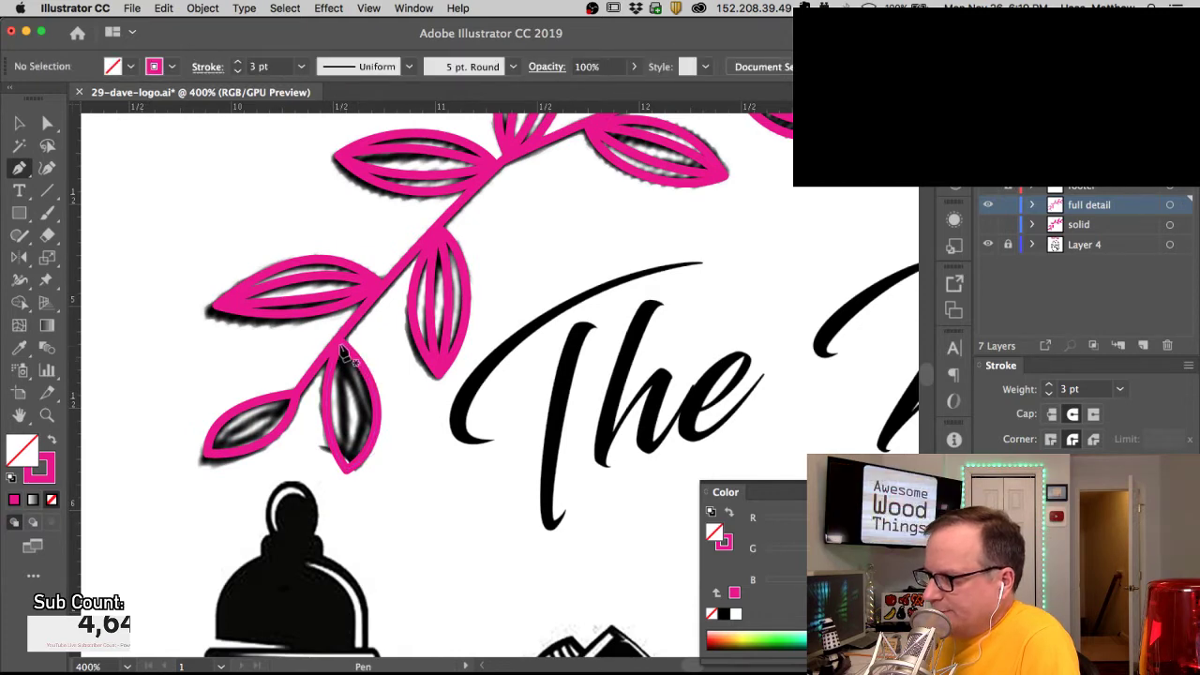
{"action": "left_click", "coordinate": [336, 407]}
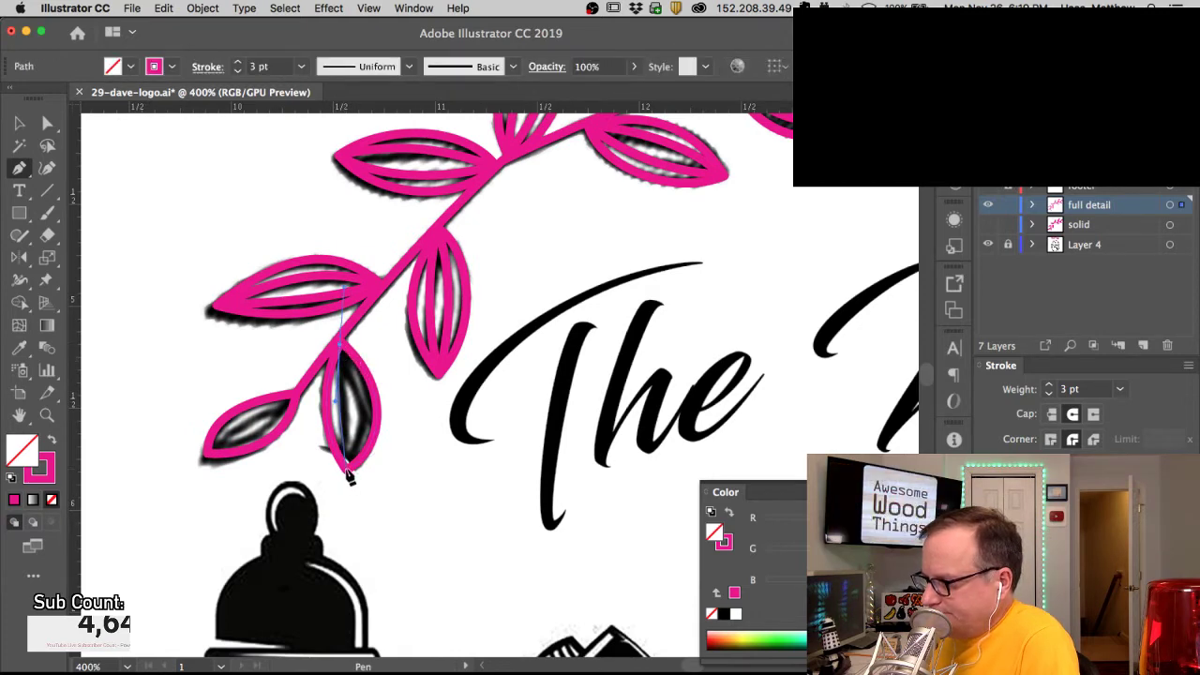
{"action": "left_click_drag", "start_coordinate": [353, 497], "coordinate": [347, 476]}
{"action": "left_click", "coordinate": [346, 472]}
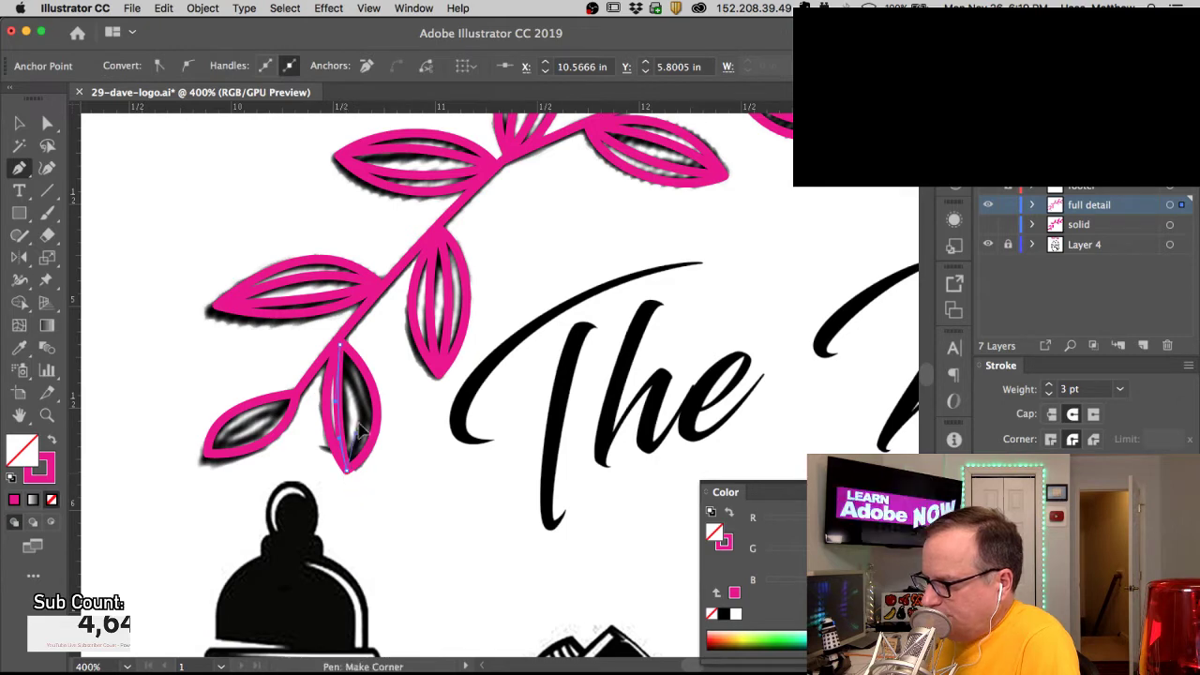
Step: Close the lowest hanging leaf's vein shape with a second curve and move its stray anchor onto the leaf's stem point in outline view
{"action": "left_click", "coordinate": [343, 345]}
{"action": "left_click_drag", "start_coordinate": [343, 344], "coordinate": [363, 347]}
{"action": "key", "text": "super+z"}
{"action": "left_click", "coordinate": [346, 364]}
{"action": "left_click", "coordinate": [348, 359]}
{"action": "key", "text": "super+y"}
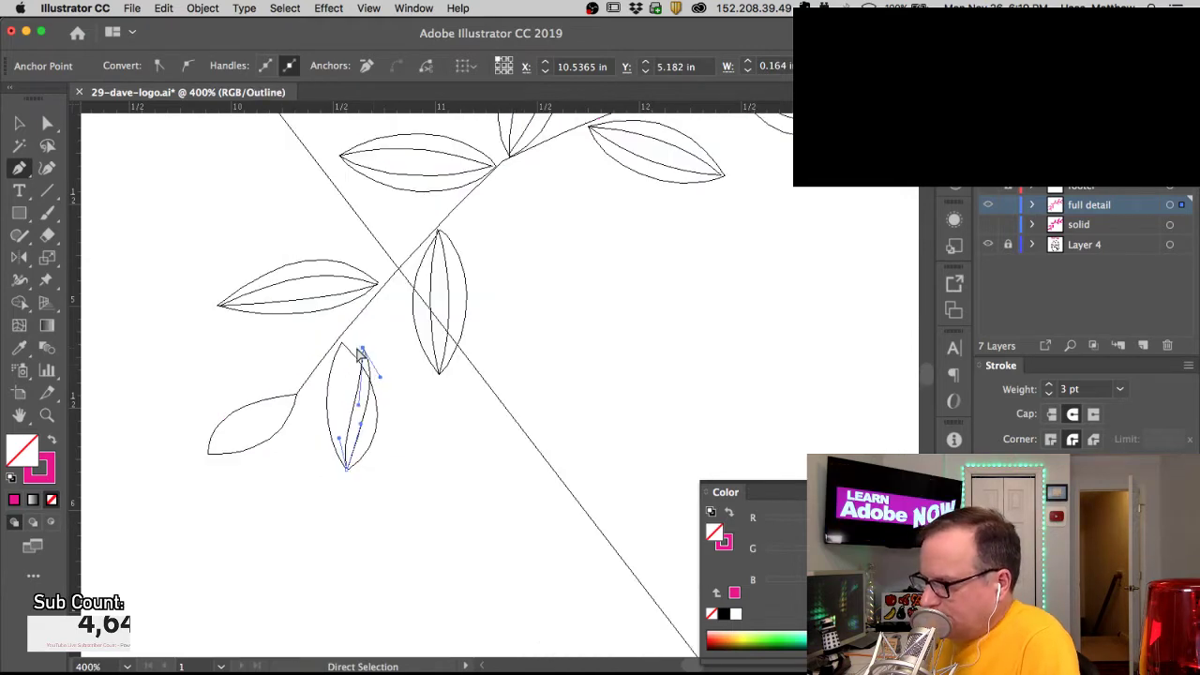
{"action": "left_click_drag", "start_coordinate": [362, 349], "coordinate": [340, 344]}
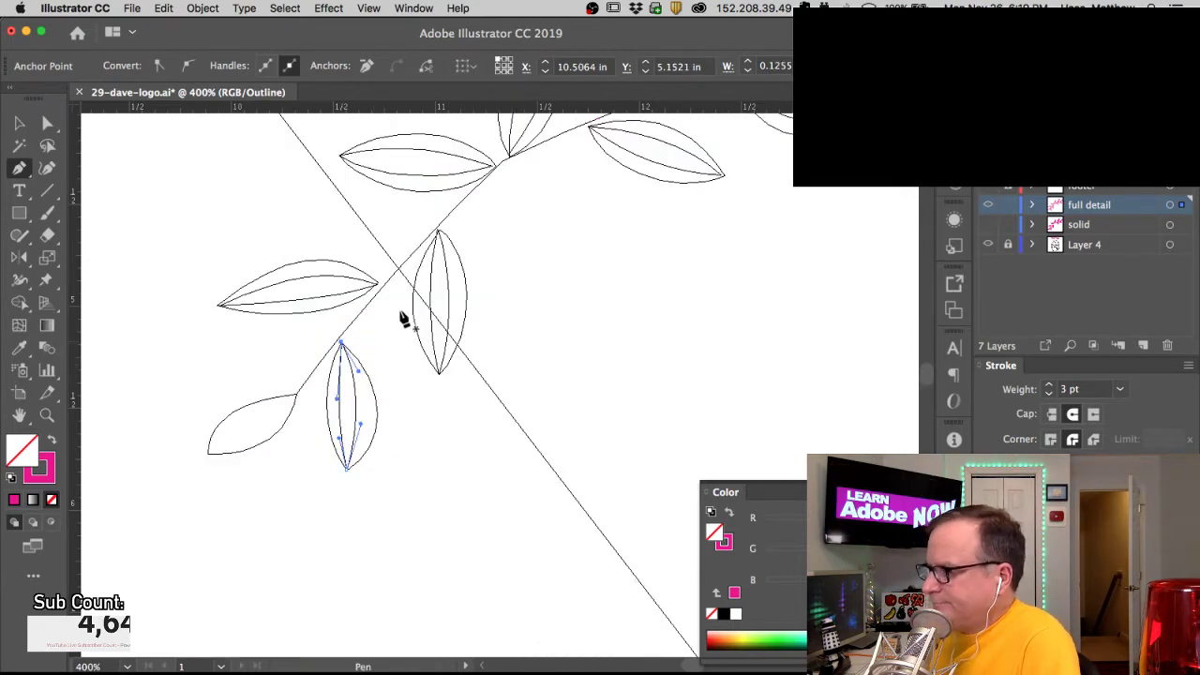
Step: Snap the stem-end anchors of the vein shapes in the adjacent outer leaf and hanging leaf onto their leaf outlines' stem points
{"action": "left_click_drag", "start_coordinate": [350, 249], "coordinate": [504, 400]}
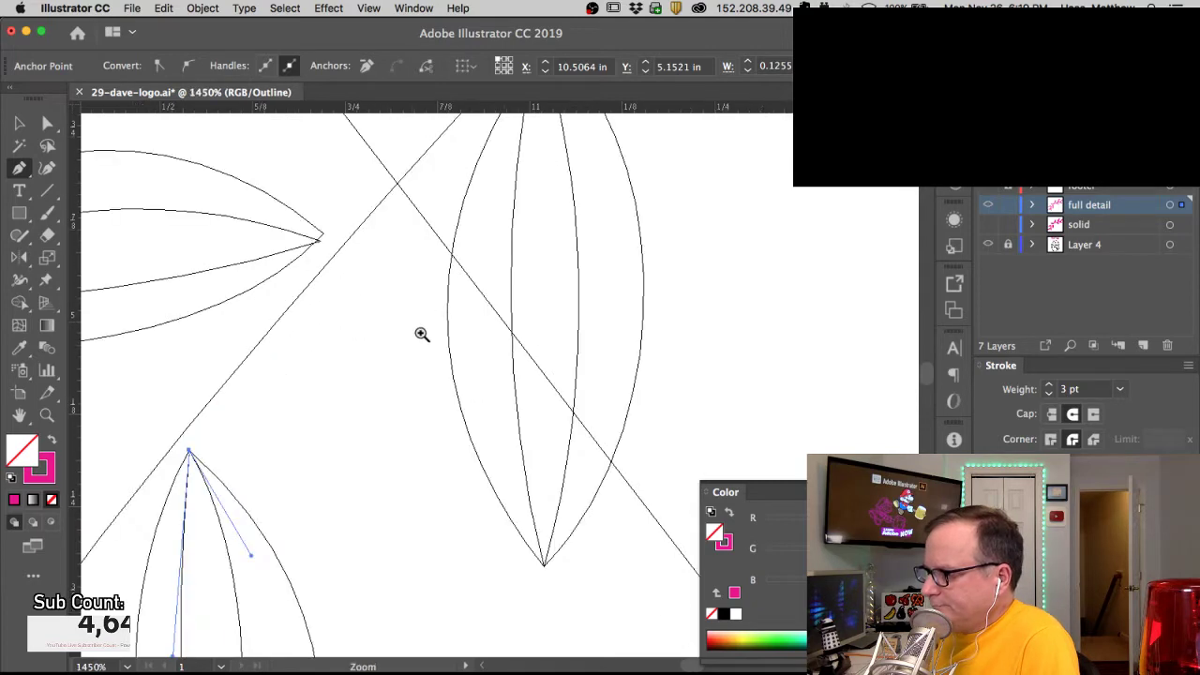
{"action": "left_click", "coordinate": [318, 244]}
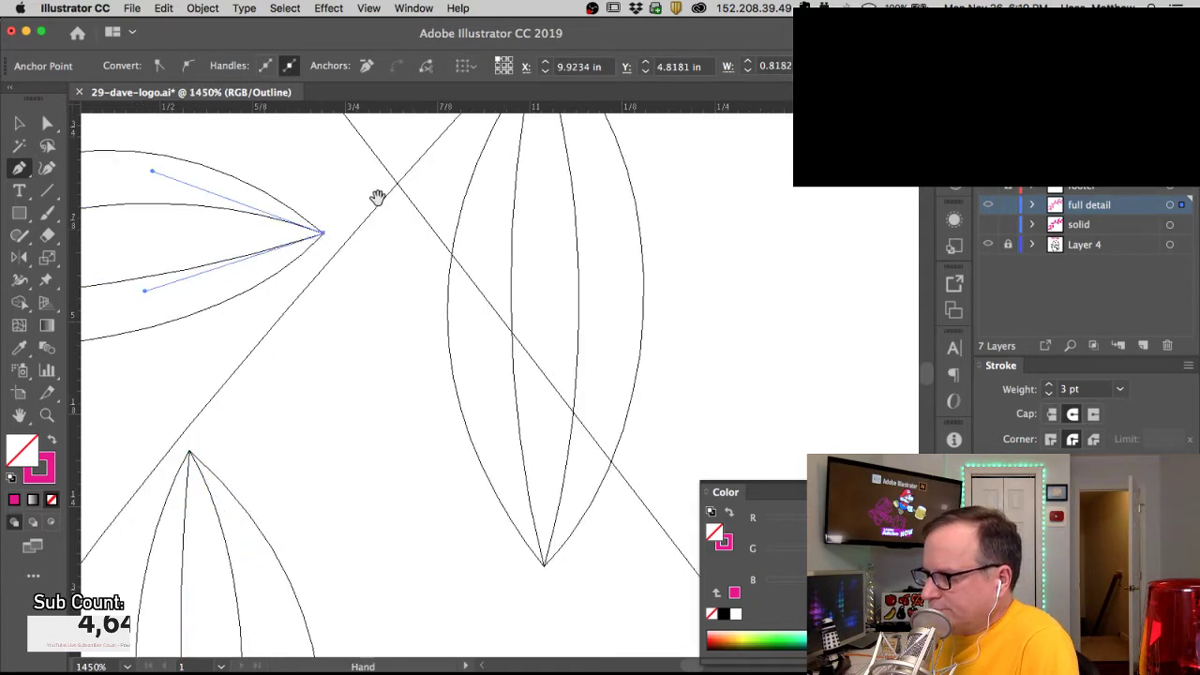
{"action": "left_click_drag", "start_coordinate": [378, 196], "coordinate": [382, 594]}
{"action": "left_click", "coordinate": [530, 448]}
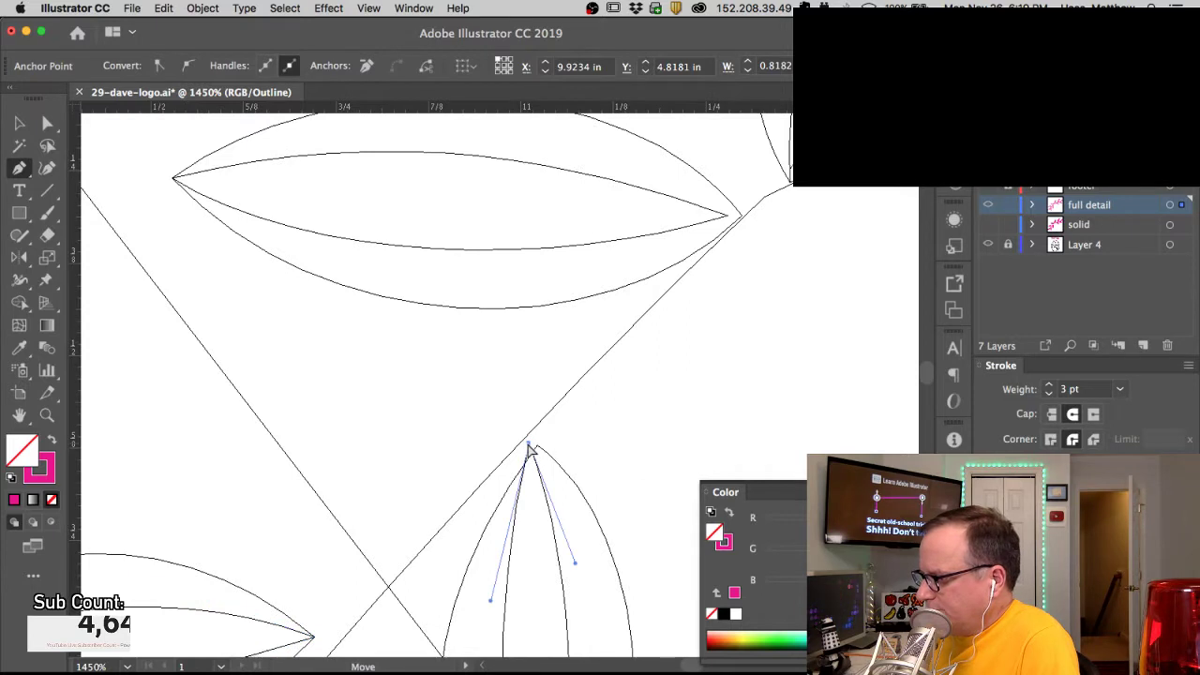
{"action": "left_click_drag", "start_coordinate": [533, 445], "coordinate": [537, 447]}
Step: Align the stem-end anchors of the vein shapes in the next outer leaf and the first upright leaf with their leaf outlines
{"action": "left_click_drag", "start_coordinate": [740, 263], "coordinate": [520, 465]}
{"action": "left_click", "coordinate": [518, 419], "text": "super"}
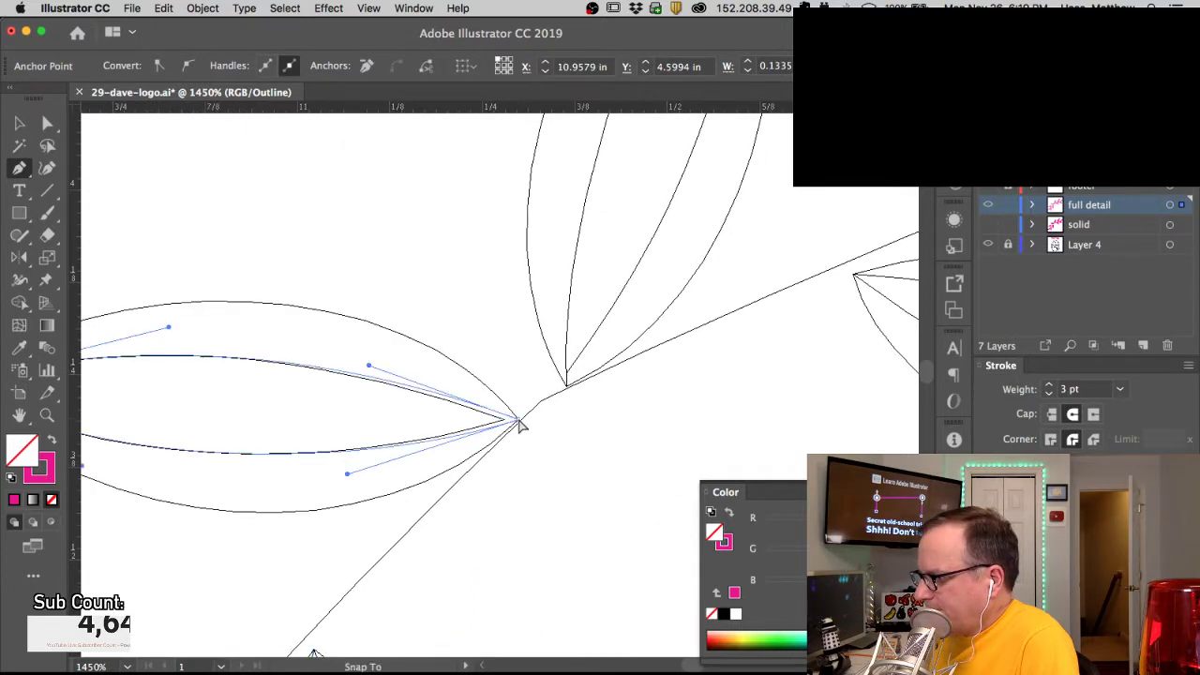
{"action": "left_click", "coordinate": [575, 359], "text": "super"}
{"action": "mouse_move", "coordinate": [567, 375]}
{"action": "left_mouse_down"}
{"action": "mouse_move", "coordinate": [589, 369]}
{"action": "mouse_move", "coordinate": [567, 385]}
{"action": "left_mouse_up"}
Step: Snap the vein tip of the middle leaf below the branch to its outline, and align the second upright leaf's stem-end vein anchor
{"action": "left_click_drag", "start_coordinate": [630, 310], "coordinate": [259, 378]}
{"action": "scroll", "coordinate": [259, 377], "scroll_direction": "right", "scroll_amount": 8}
{"action": "scroll", "coordinate": [259, 378], "scroll_direction": "down", "scroll_amount": 2}
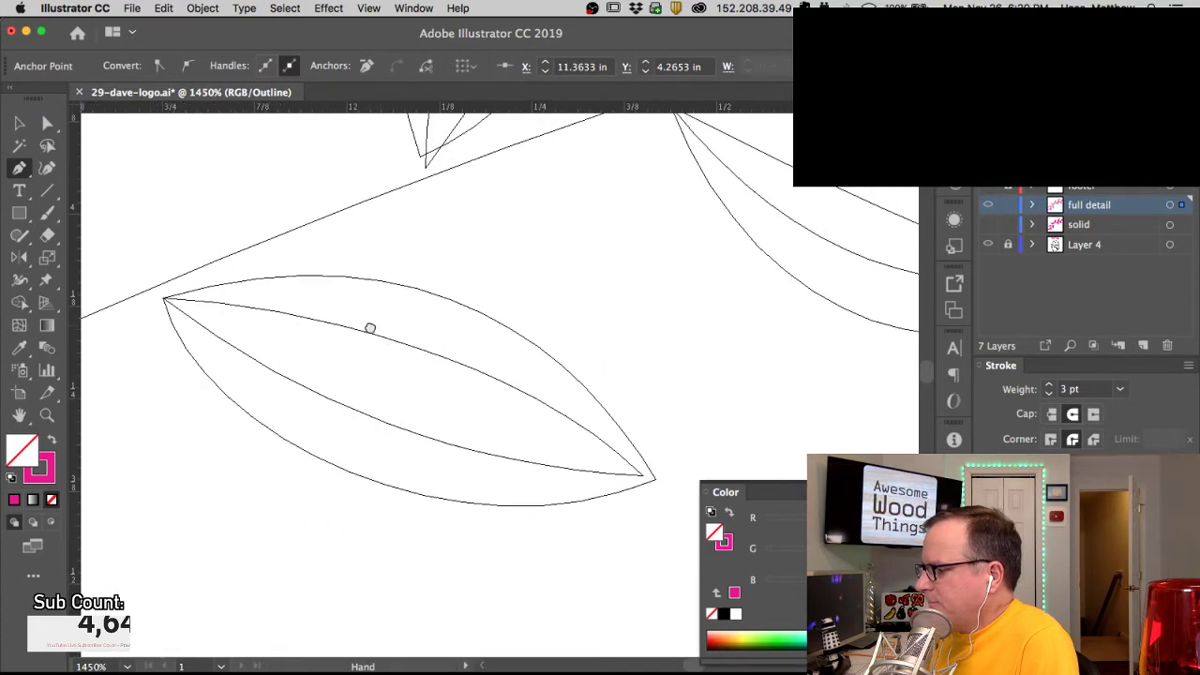
{"action": "left_click", "coordinate": [641, 462], "text": "super"}
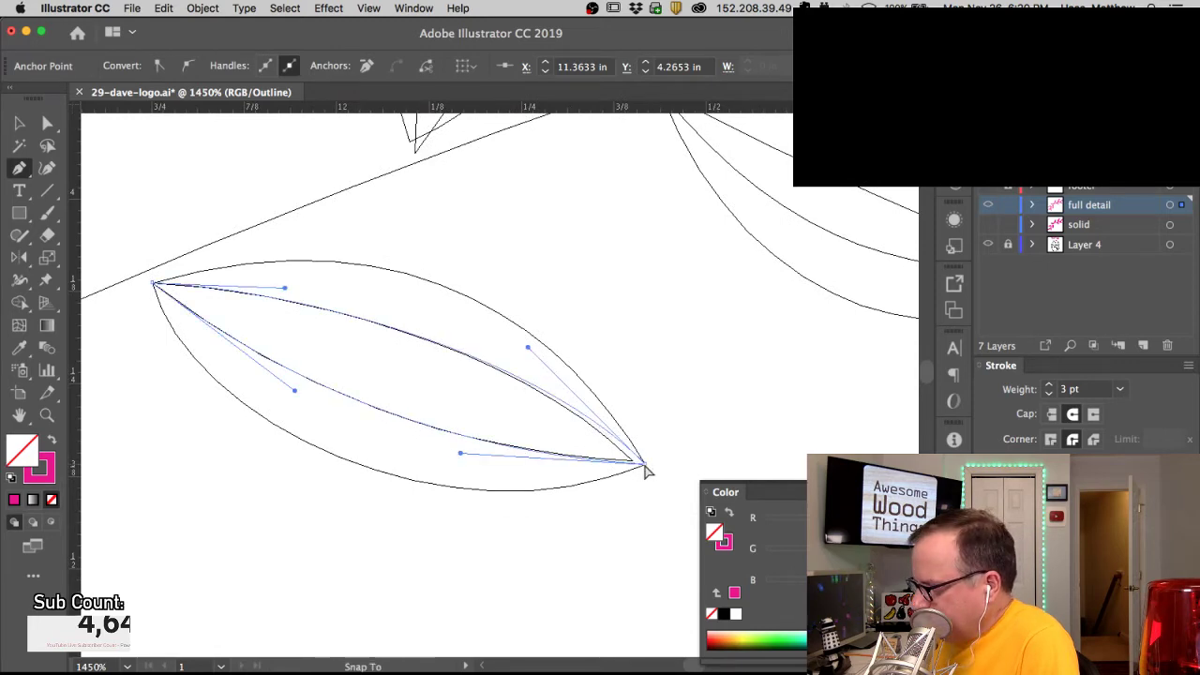
{"action": "scroll", "coordinate": [485, 533], "scroll_direction": "left", "scroll_amount": 10}
{"action": "scroll", "coordinate": [484, 533], "scroll_direction": "up", "scroll_amount": 3}
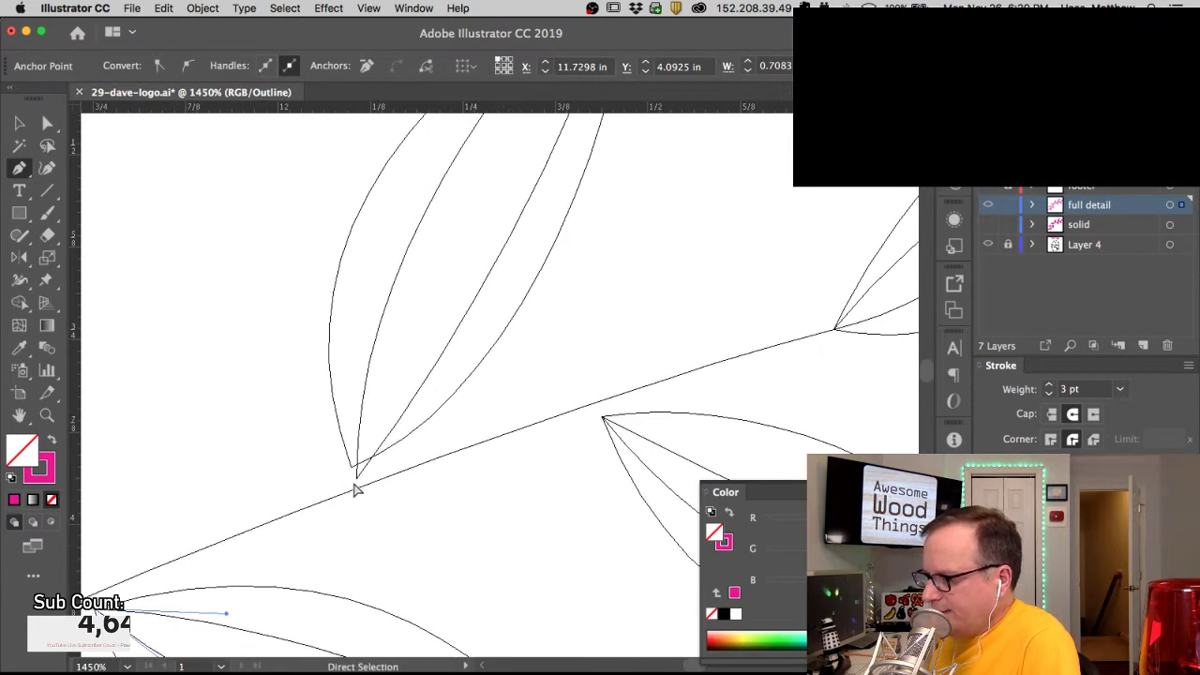
{"action": "left_click", "coordinate": [356, 478], "text": "super"}
{"action": "left_click_drag", "start_coordinate": [516, 388], "coordinate": [233, 433]}
Step: Snap the vein tip of the last leaf below the branch onto its outline's tip and return to preview mode
{"action": "left_click_drag", "start_coordinate": [535, 571], "coordinate": [343, 388]}
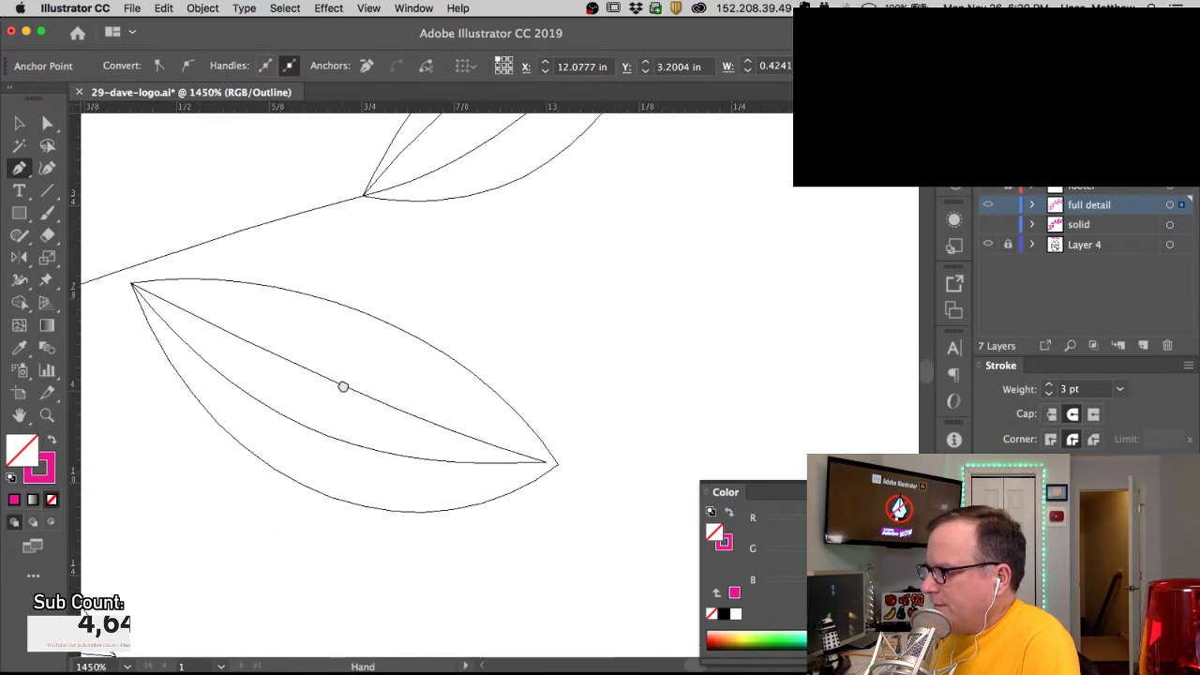
{"action": "left_click", "coordinate": [558, 466], "text": "super"}
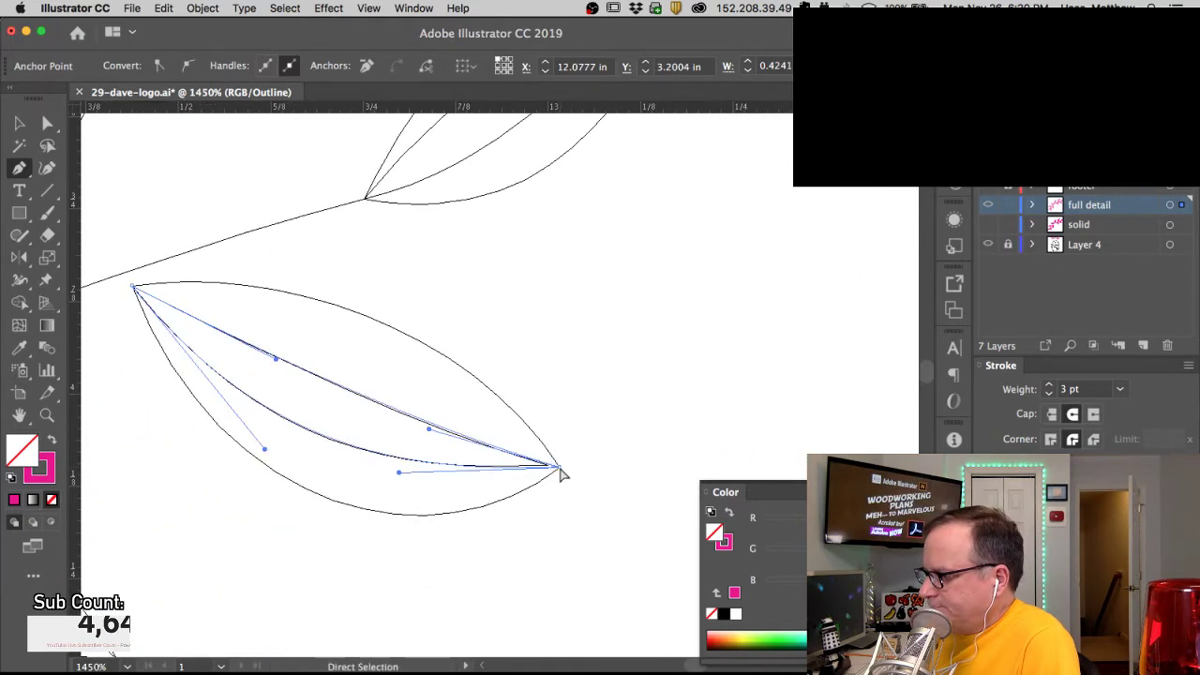
{"action": "left_click_drag", "start_coordinate": [549, 335], "coordinate": [477, 664]}
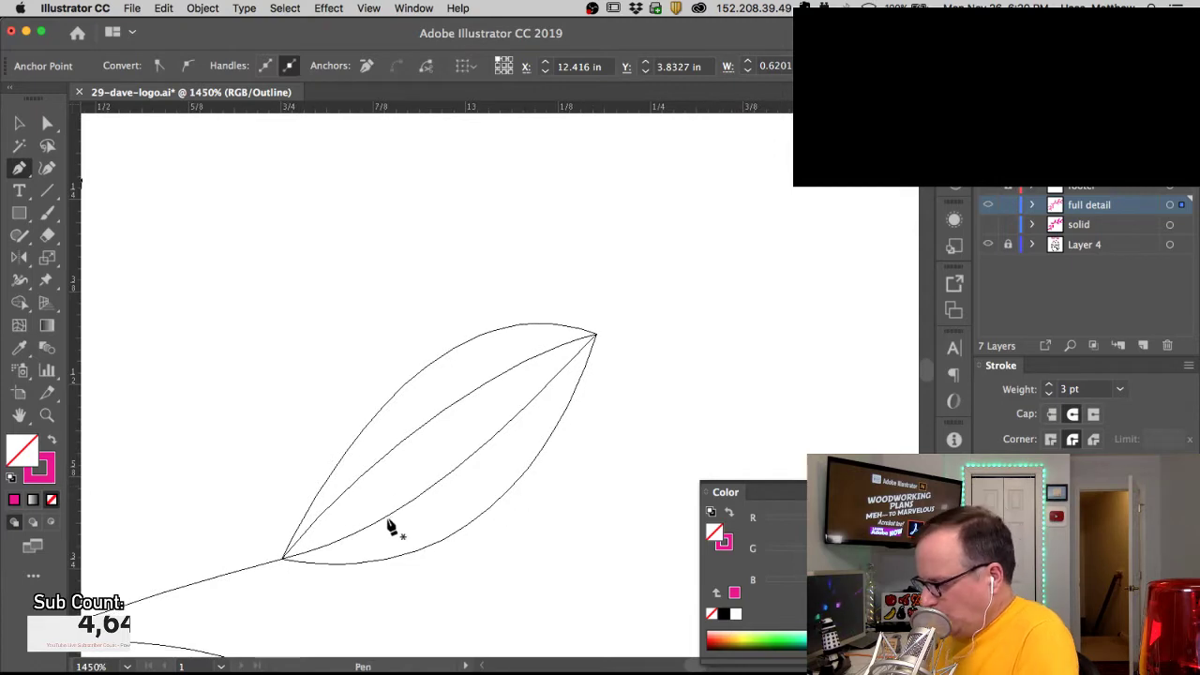
{"action": "key", "text": "super+y"}
{"action": "left_click", "coordinate": [417, 462], "text": "alt+super"}
{"action": "left_click", "coordinate": [418, 463], "text": "alt+super"}
{"action": "left_click", "coordinate": [418, 463], "text": "alt+super"}
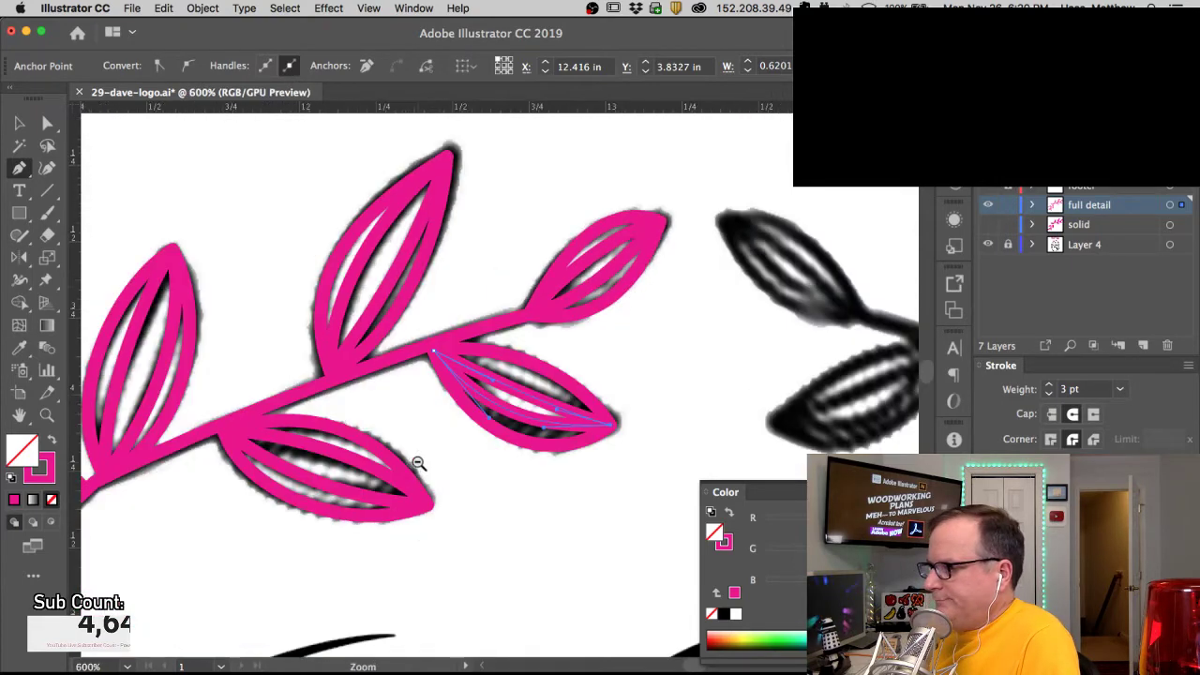
{"action": "left_click", "coordinate": [418, 463], "text": "super"}
{"action": "left_click_drag", "start_coordinate": [298, 395], "coordinate": [769, 264]}
{"action": "left_click_drag", "start_coordinate": [289, 387], "coordinate": [501, 243]}
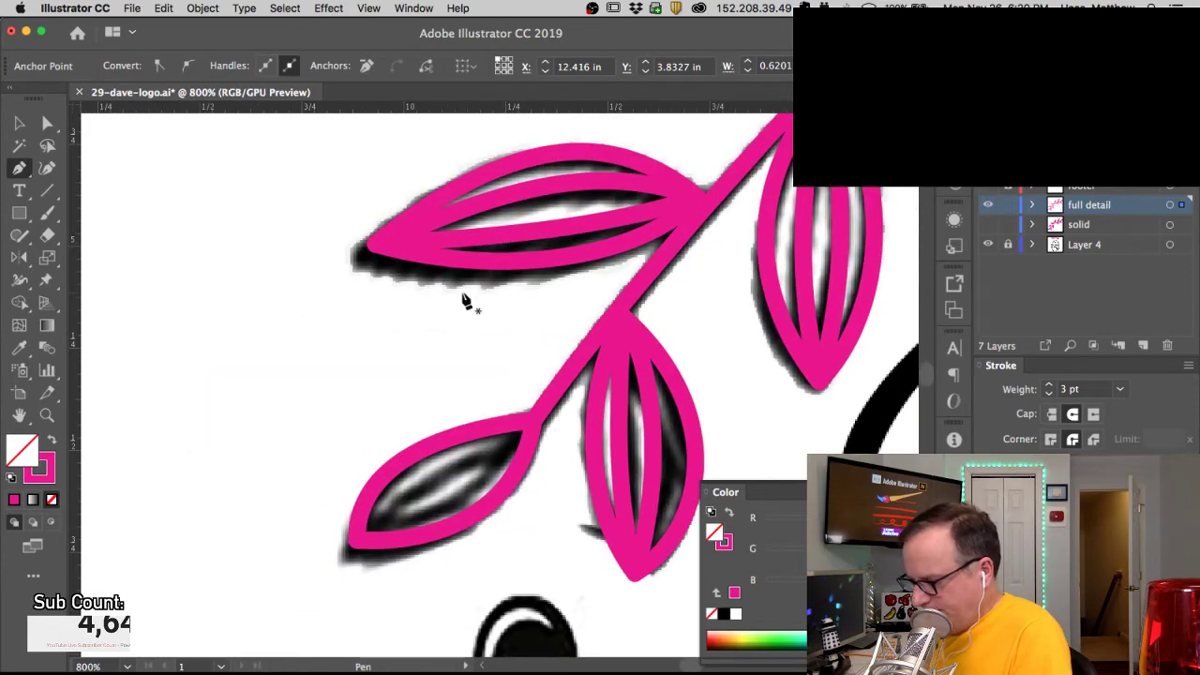
Step: Switch to Chrome to check the live stream's health on the YouTube event page, and come back to Illustrator
{"action": "key", "text": "super+Tab"}
{"action": "key", "text": "super+Tab"}
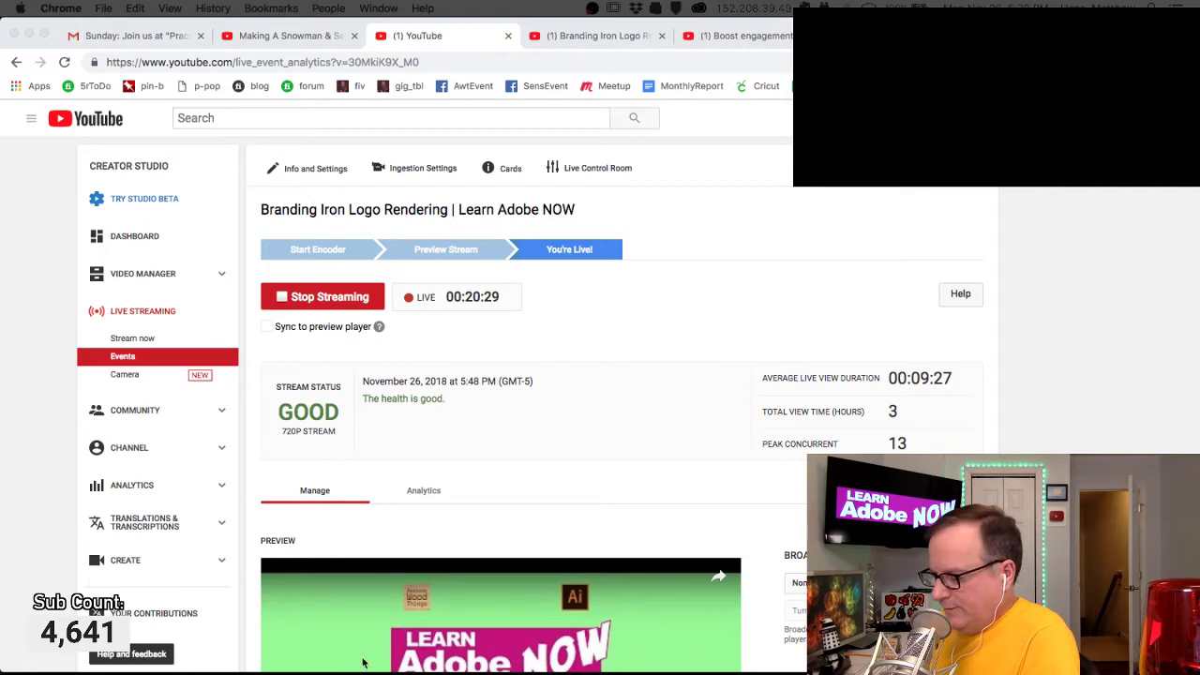
{"action": "key", "text": "super+Tab"}
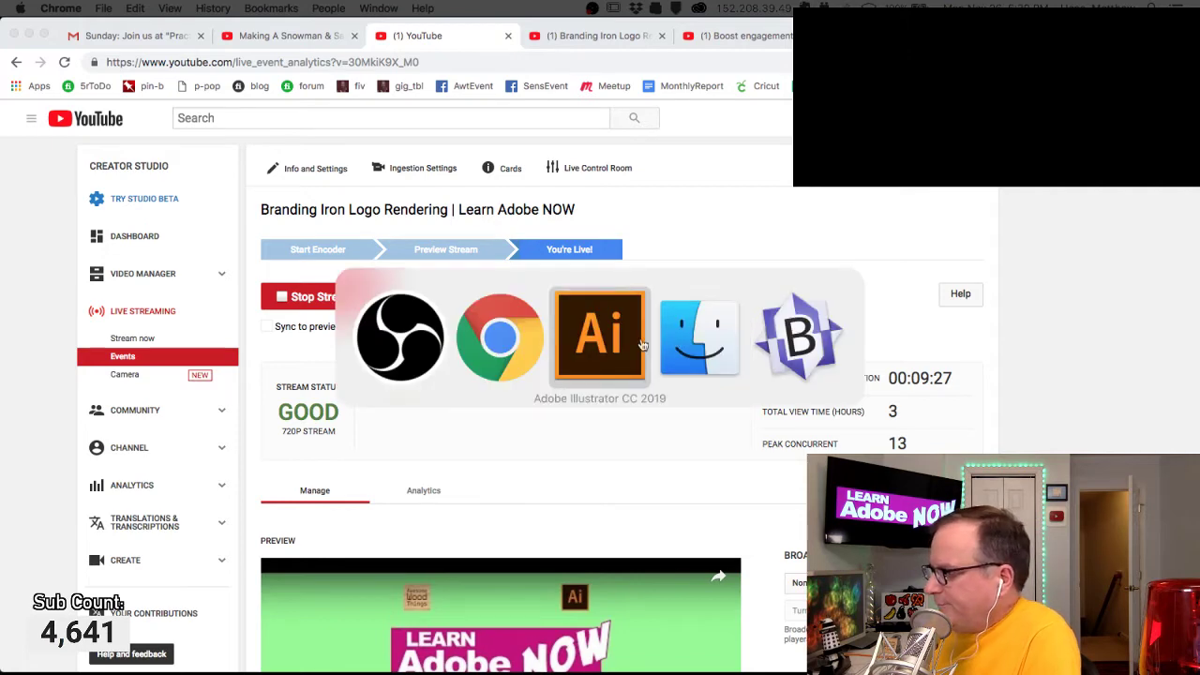
{"action": "left_click", "coordinate": [782, 345]}
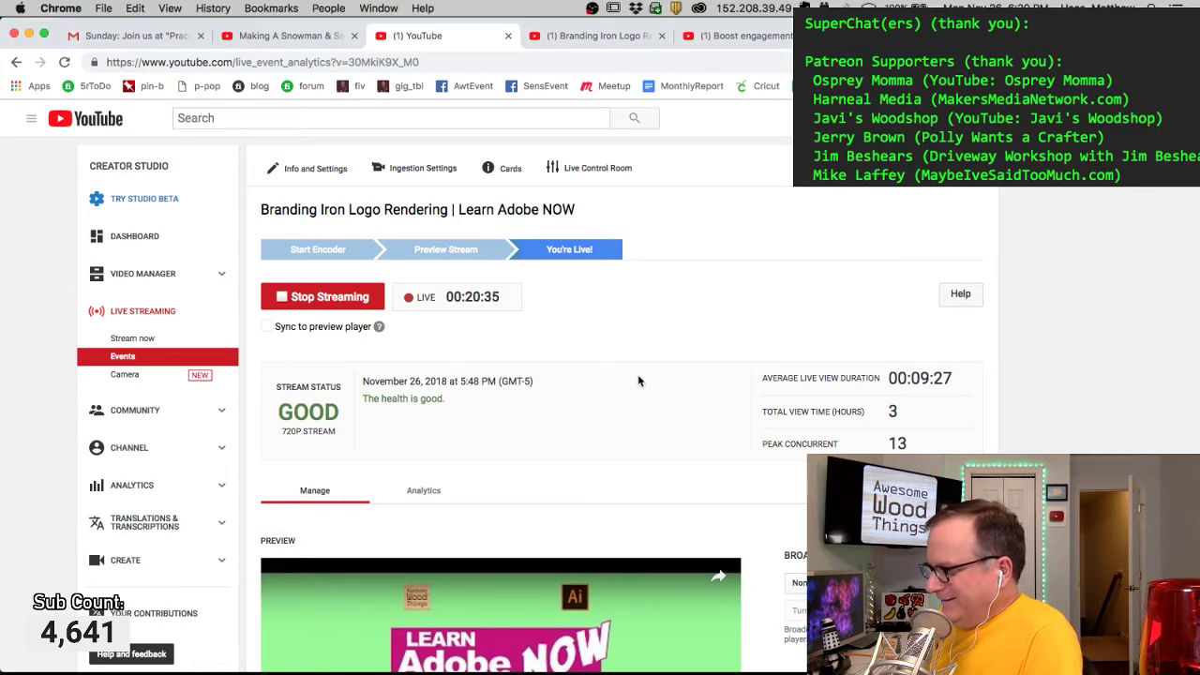
{"action": "key", "text": "super+Tab"}
{"action": "left_click", "coordinate": [712, 347]}
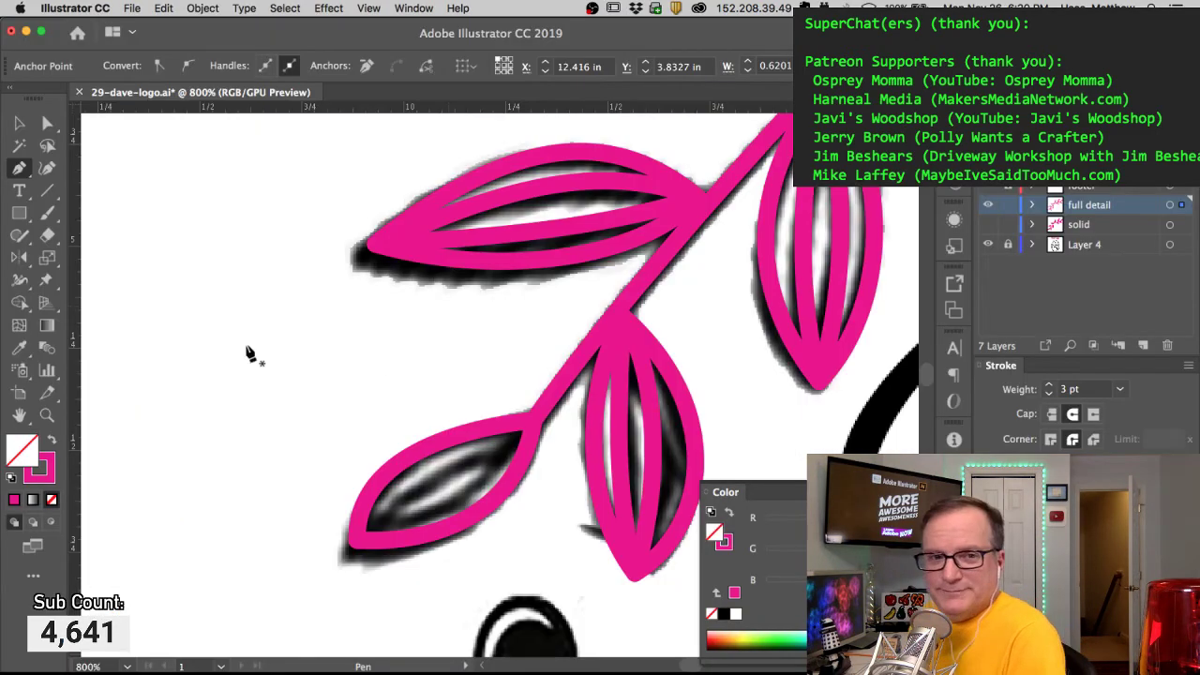
Step: Draw a closed two-curve vein shape inside the leaf at the branch's lower end, running from near the stem to the tip
{"action": "left_click", "coordinate": [523, 459], "text": "super"}
{"action": "left_click", "coordinate": [534, 422], "text": "super"}
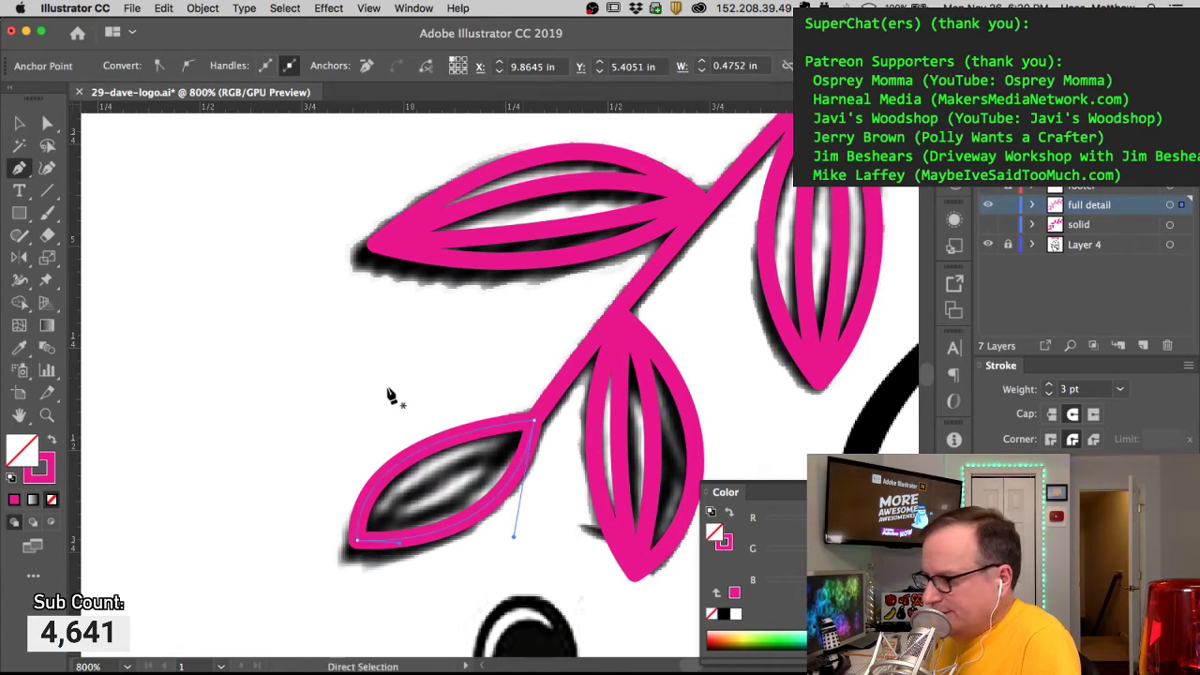
{"action": "left_click_drag", "start_coordinate": [511, 433], "coordinate": [455, 443]}
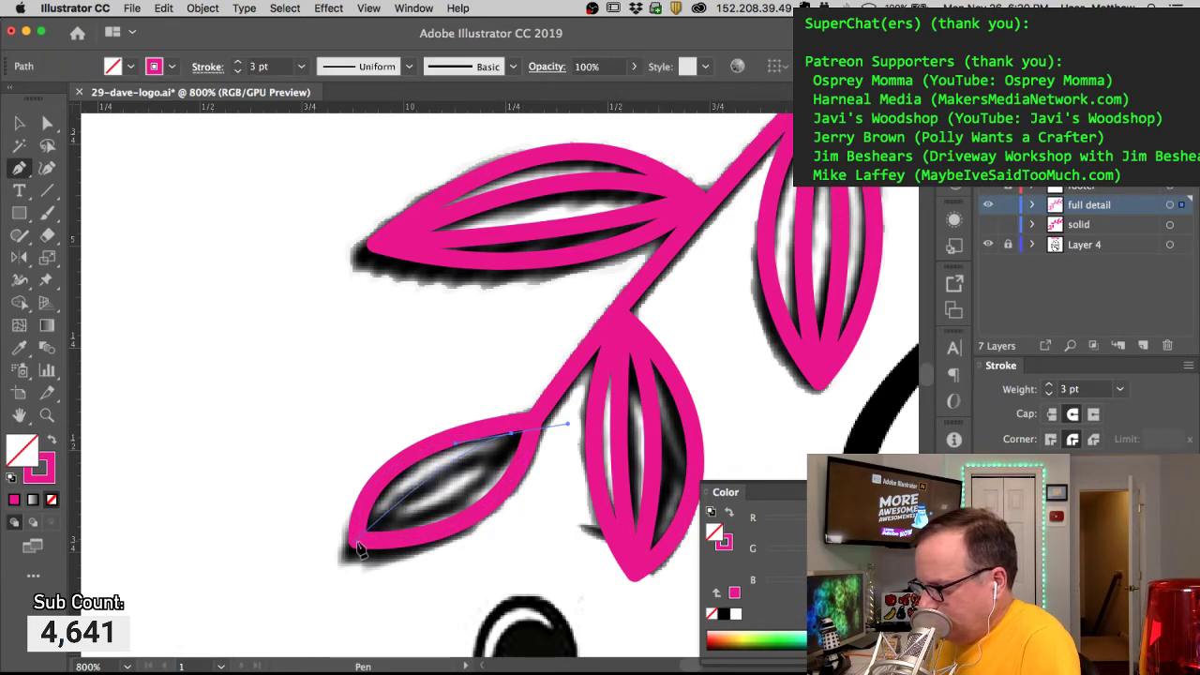
{"action": "left_click_drag", "start_coordinate": [330, 587], "coordinate": [326, 590]}
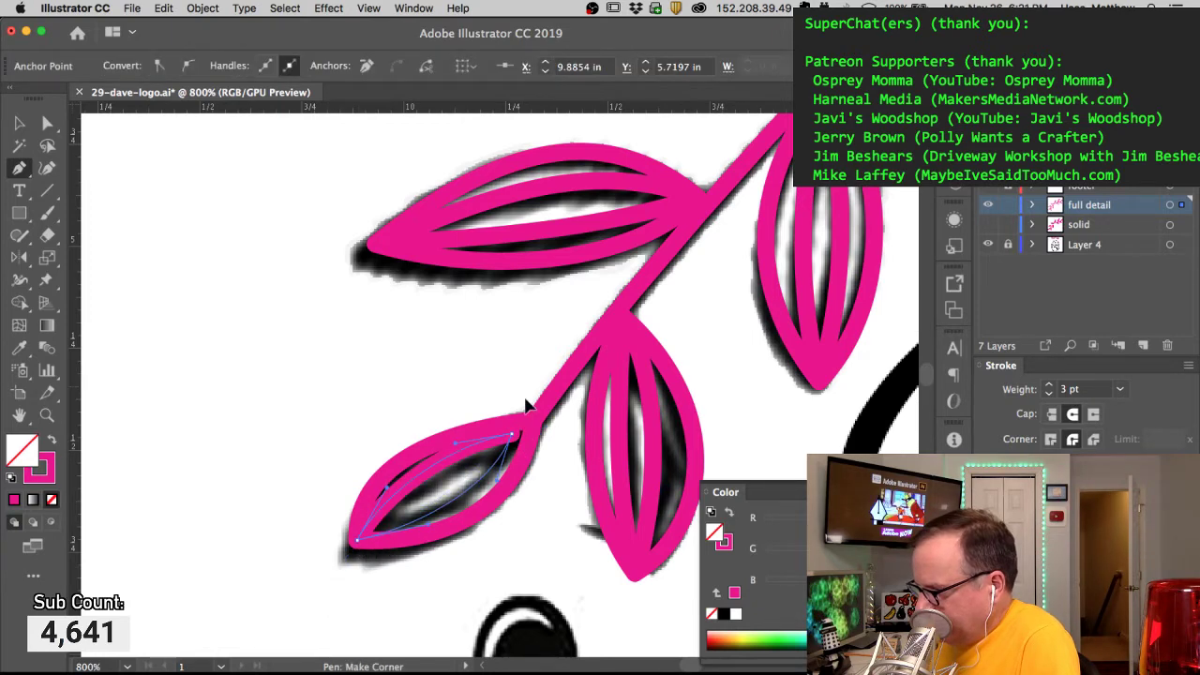
Step: Move the end leaf's vein anchor onto the leaf's stem point in outline view and deselect the shape
{"action": "left_click_drag", "start_coordinate": [513, 435], "coordinate": [531, 424]}
{"action": "key", "text": "super+y"}
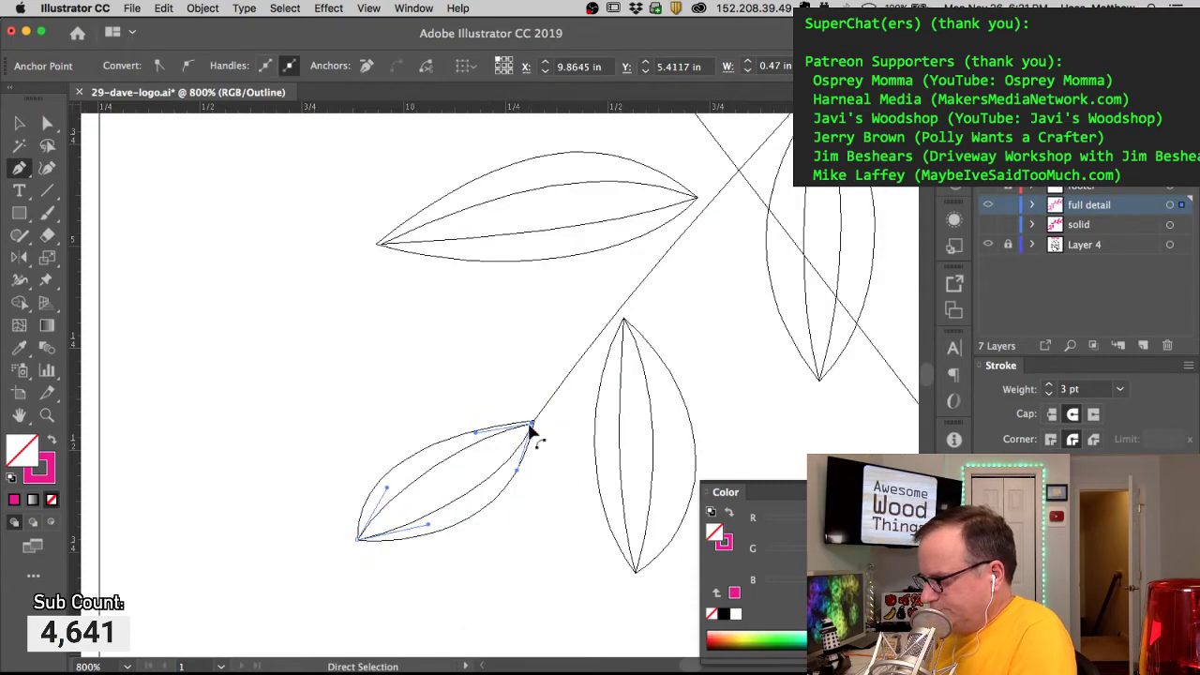
{"action": "left_click", "coordinate": [532, 425]}
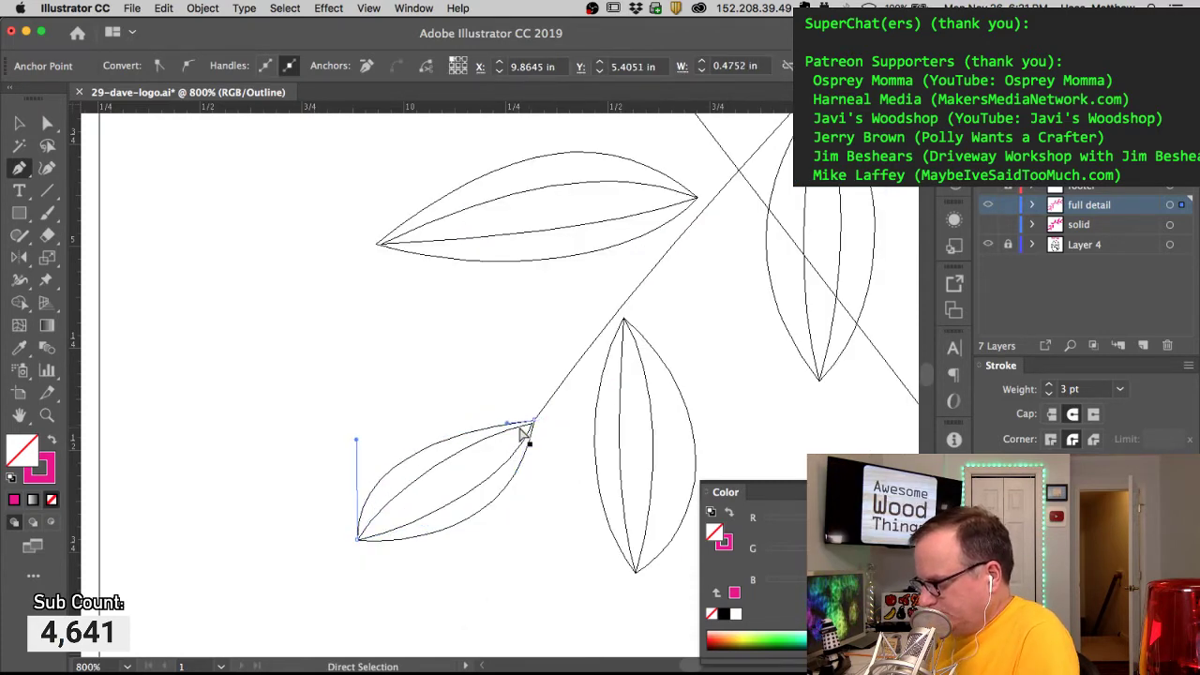
{"action": "left_click", "coordinate": [535, 426]}
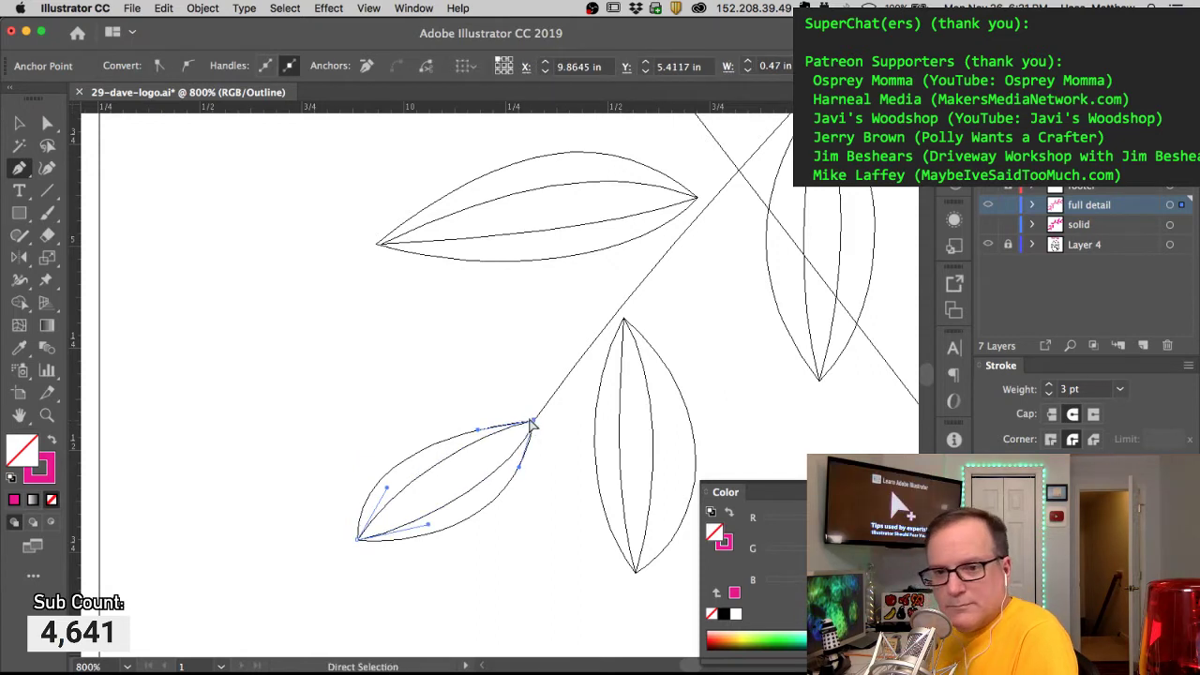
{"action": "left_click", "coordinate": [470, 375], "text": "super"}
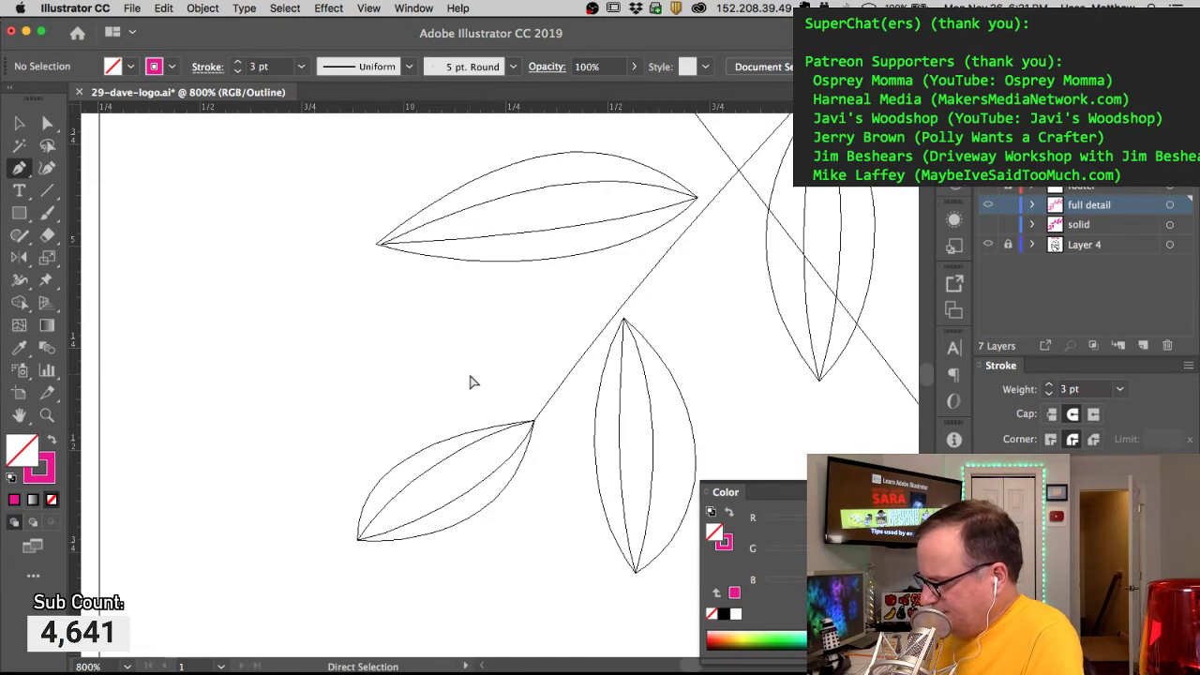
Step: Reshape the end leaf's upper and lower vein curves through their handles in preview mode, following the blurry artwork, and deselect
{"action": "key", "text": "super+y"}
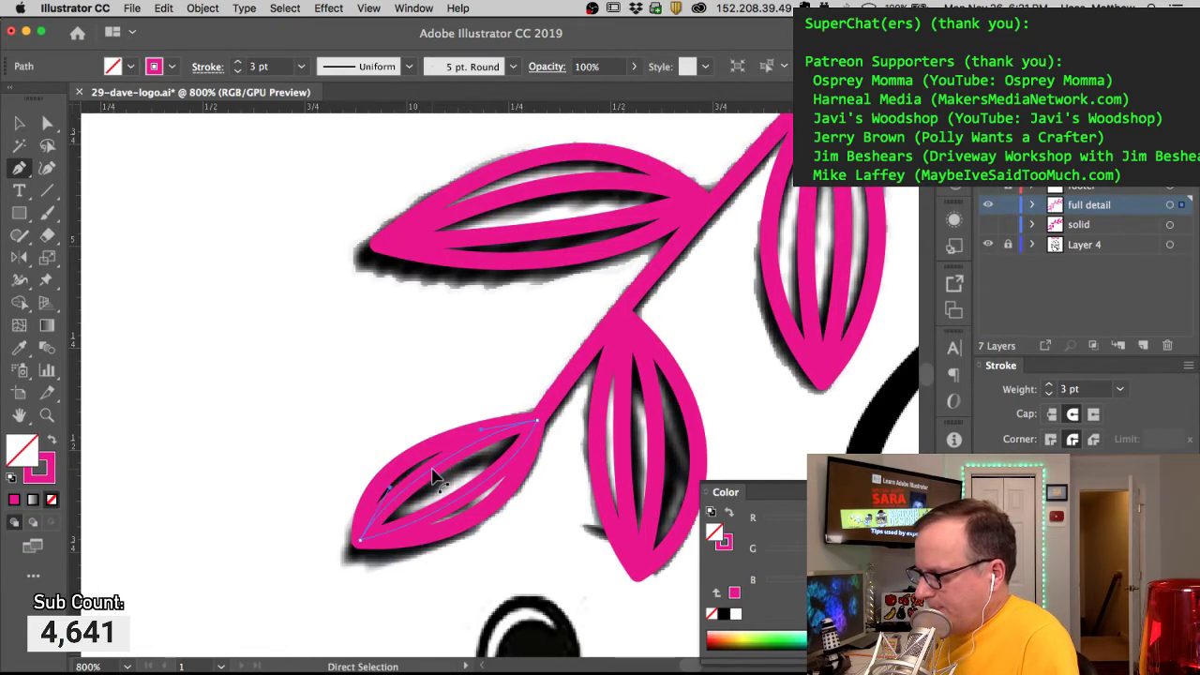
{"action": "left_click", "coordinate": [482, 439], "text": "super"}
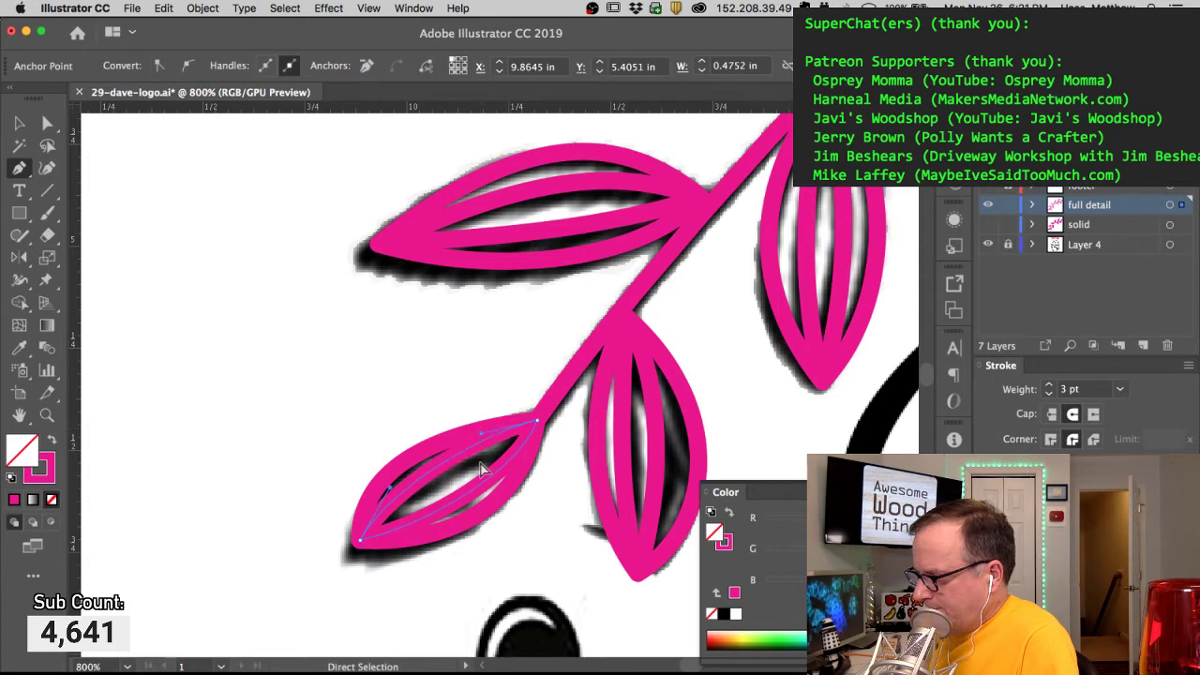
{"action": "left_click", "coordinate": [495, 480], "text": "super"}
{"action": "left_click", "coordinate": [497, 474], "text": "super"}
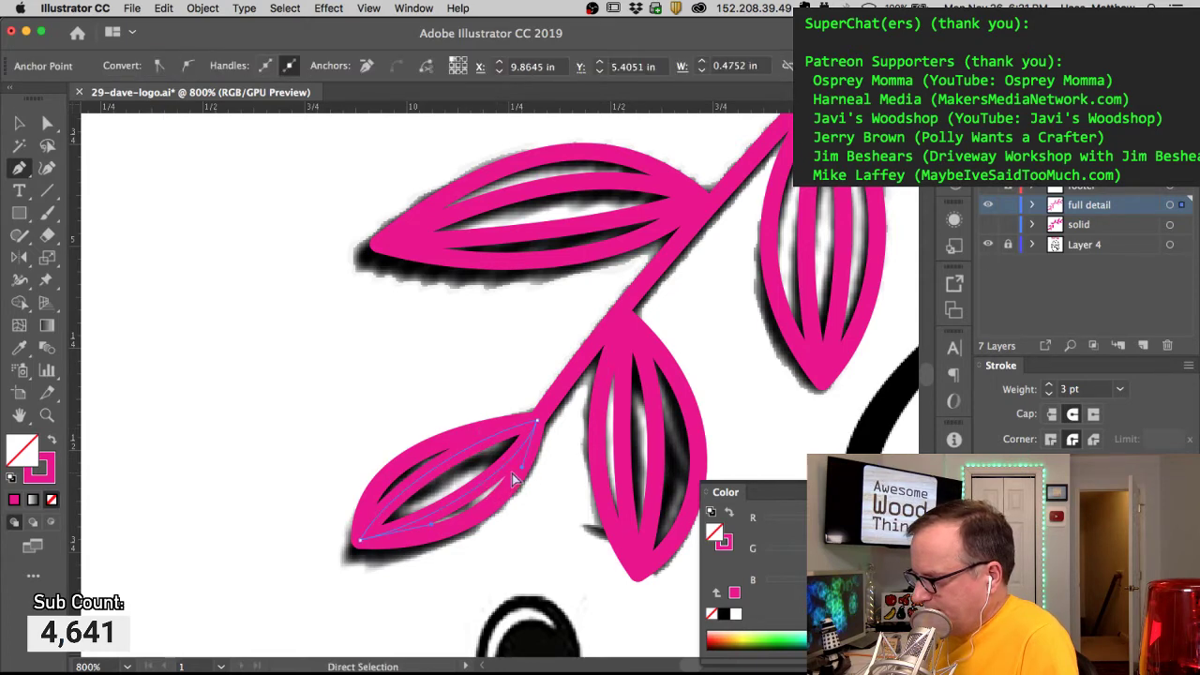
{"action": "left_click", "coordinate": [335, 419], "text": "super"}
{"action": "left_click", "coordinate": [390, 489], "text": "super"}
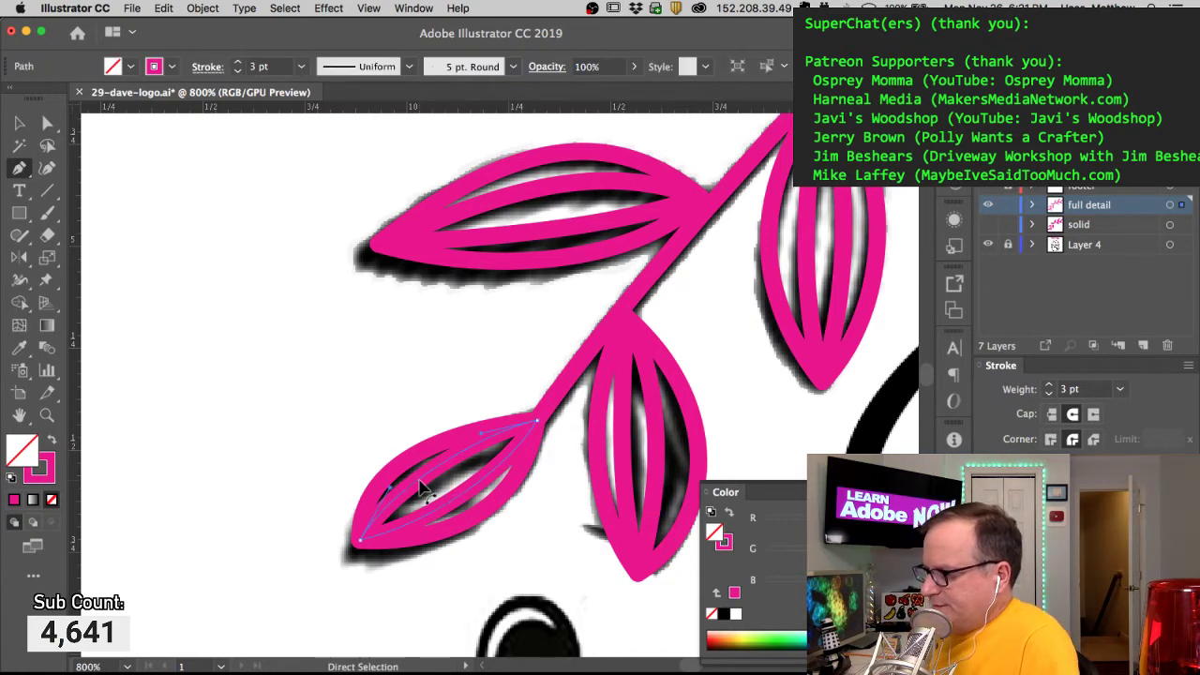
{"action": "left_click", "coordinate": [343, 435], "text": "super"}
Step: Adjust the curve handles of the lowest hanging leaf's vein shape to follow the artwork and deselect it
{"action": "left_click", "coordinate": [535, 421], "text": "alt+super"}
{"action": "left_click", "coordinate": [535, 421], "text": "alt+super"}
{"action": "left_click", "coordinate": [536, 422], "text": "alt+super"}
{"action": "left_click", "coordinate": [536, 422], "text": "alt+super"}
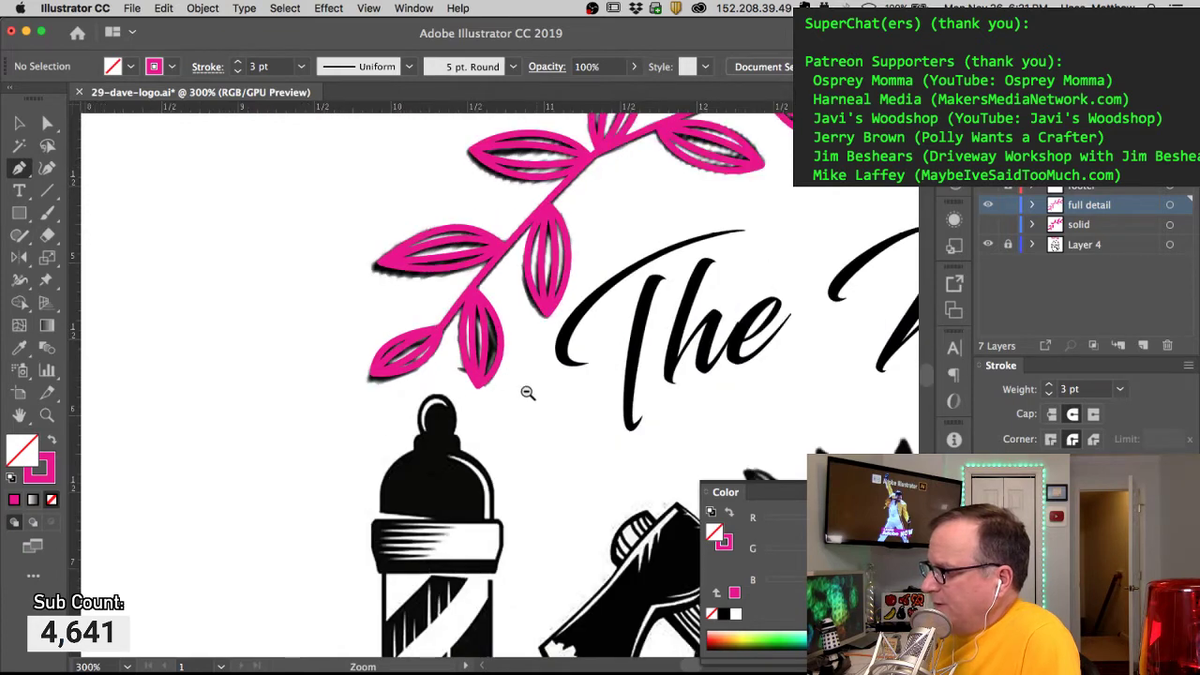
{"action": "left_click", "coordinate": [486, 355], "text": "super"}
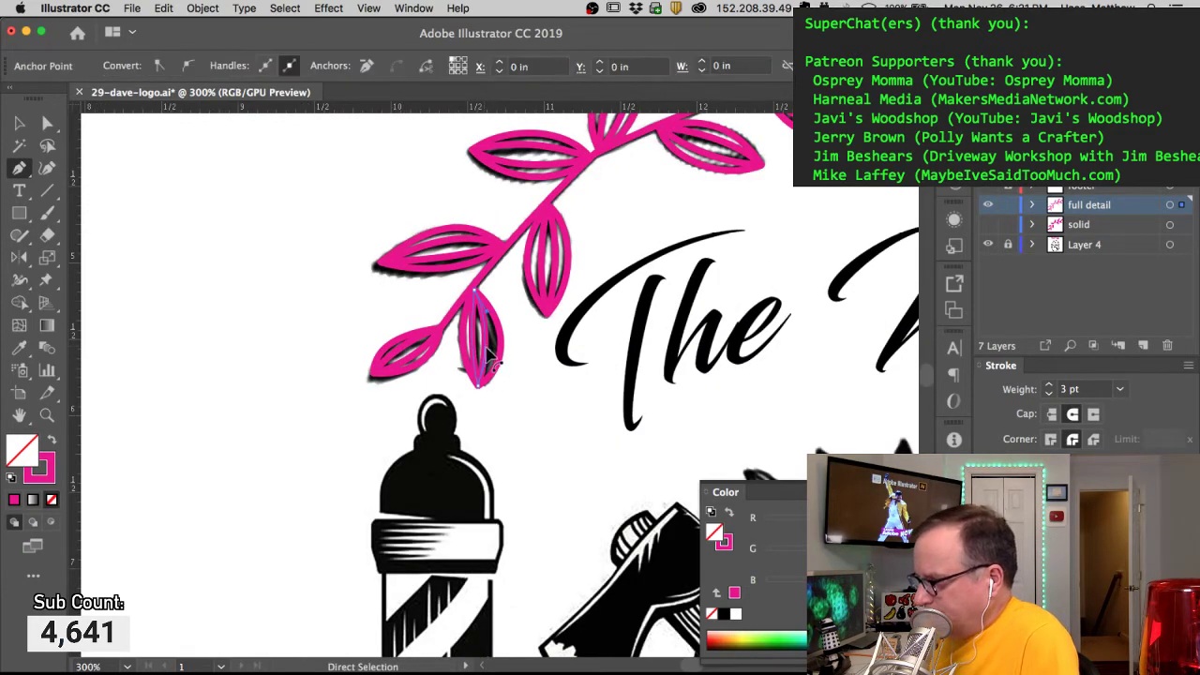
{"action": "left_click_drag", "start_coordinate": [495, 354], "coordinate": [470, 327]}
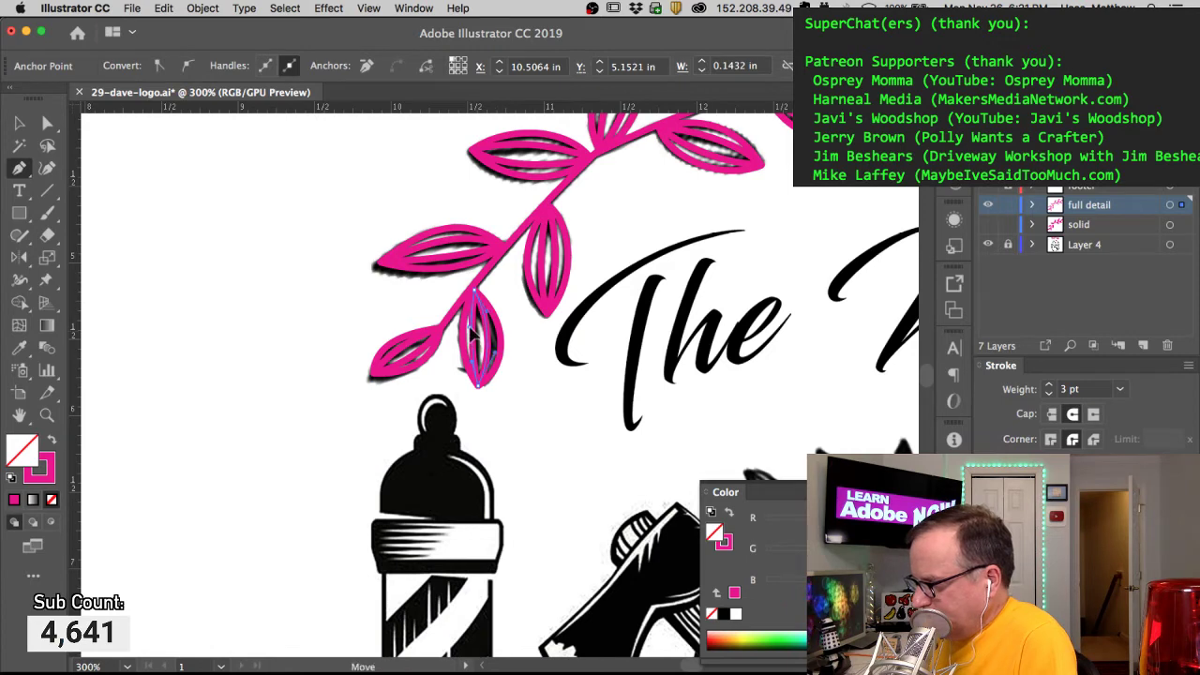
{"action": "left_click", "coordinate": [533, 379], "text": "super"}
Step: Hide the full detail layer and show the solid layer to display the solid version of the branch
{"action": "left_click_drag", "start_coordinate": [635, 321], "coordinate": [274, 438]}
{"action": "left_click", "coordinate": [471, 356], "text": "alt+super"}
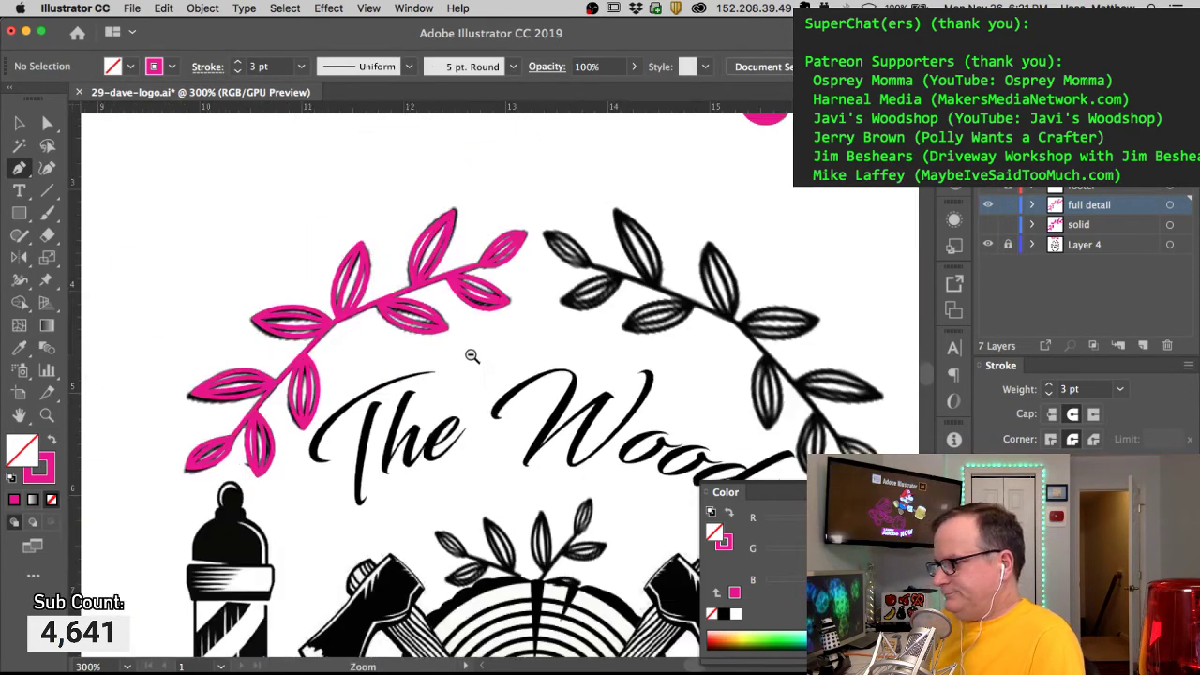
{"action": "left_click", "coordinate": [471, 356], "text": "alt+super"}
{"action": "scroll", "coordinate": [450, 309], "scroll_direction": "down", "scroll_amount": 3}
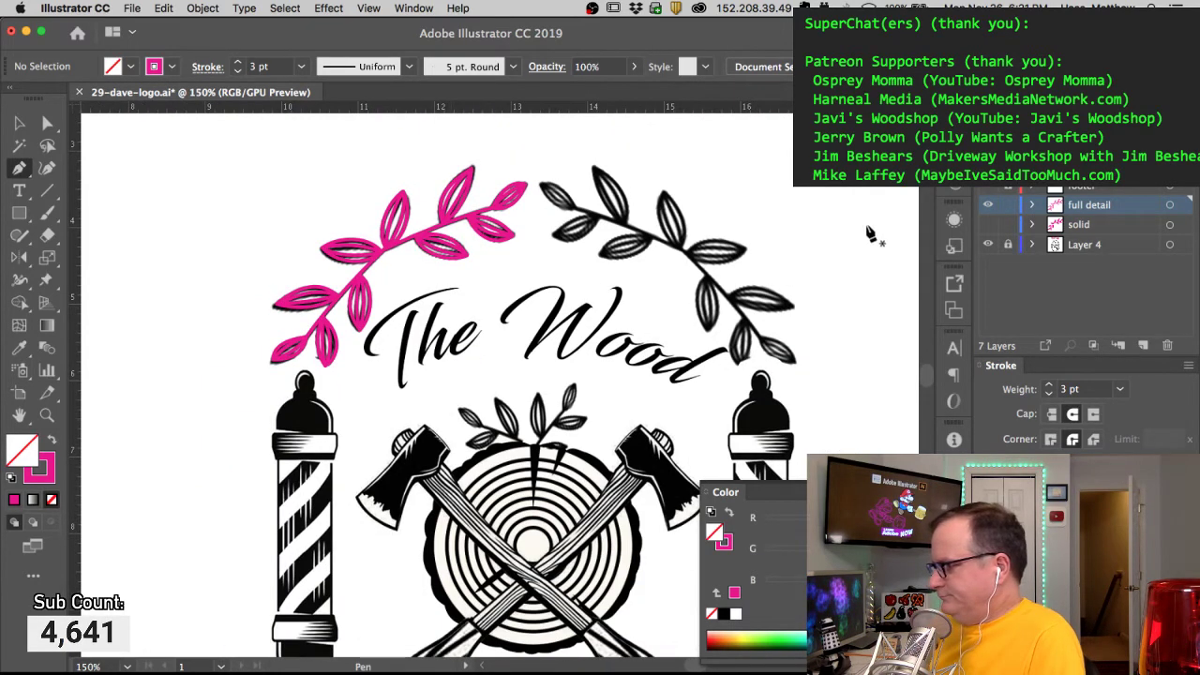
{"action": "left_click", "coordinate": [987, 205]}
{"action": "left_click", "coordinate": [987, 225]}
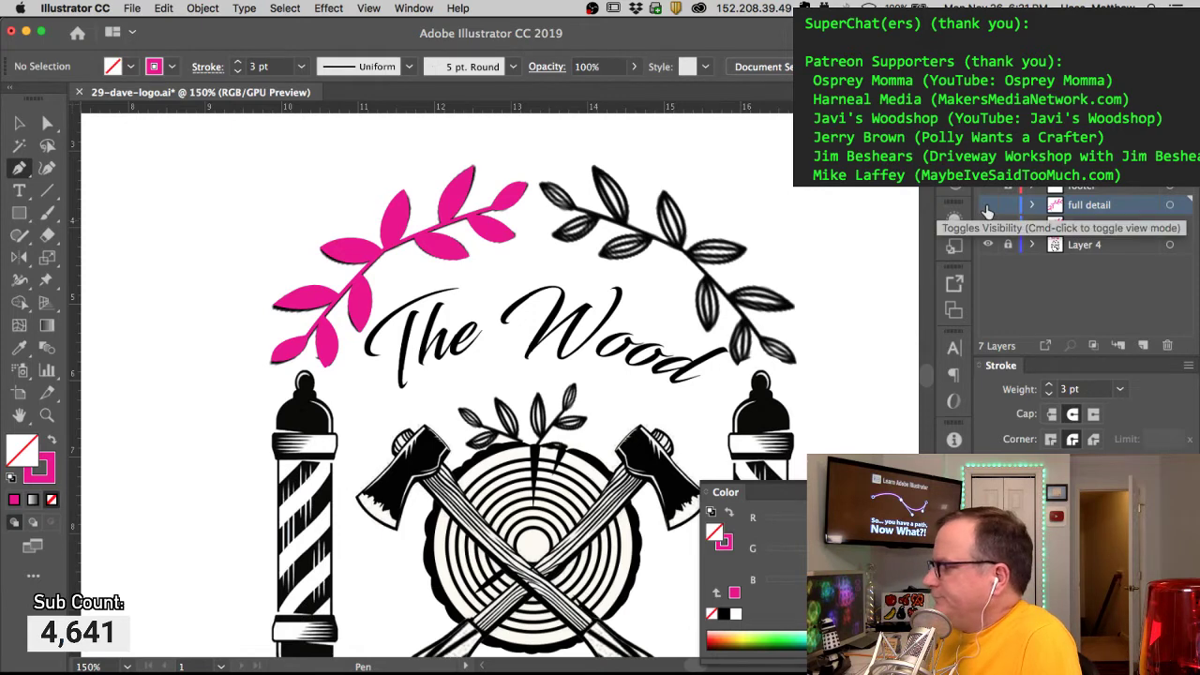
Step: Show the full detail layer and reflect a copy of the upper left branch, on both layers, onto the upper right branch of the logo
{"action": "left_click", "coordinate": [987, 206]}
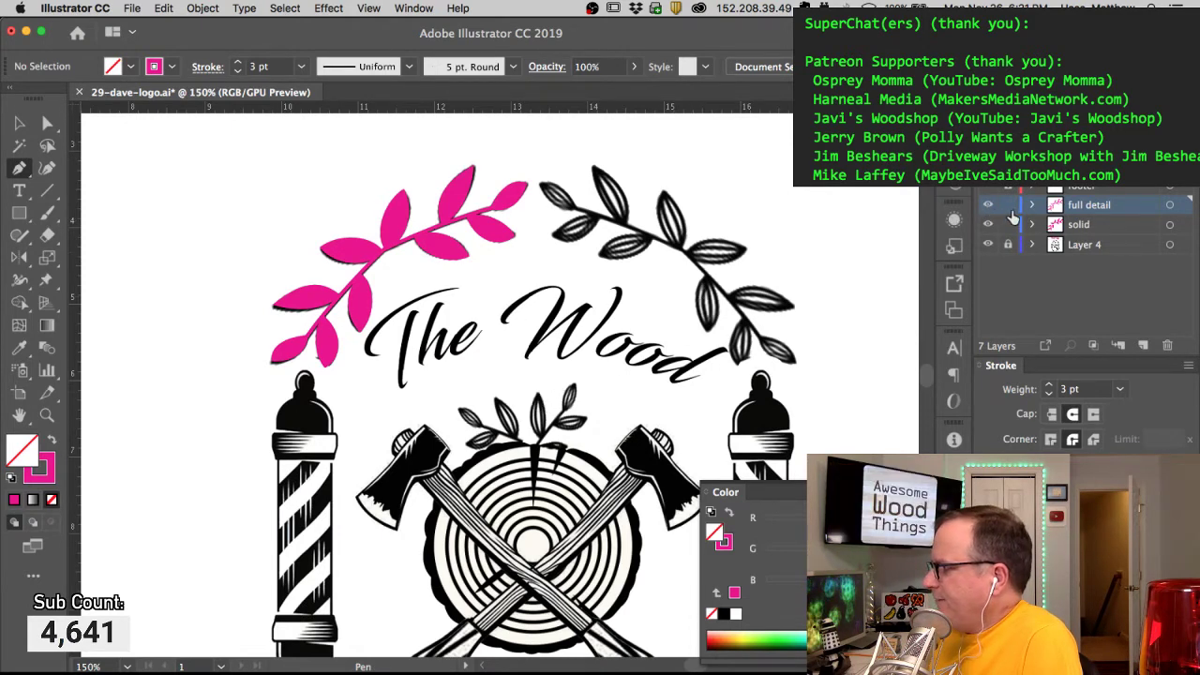
{"action": "left_click", "coordinate": [536, 339], "text": "alt+super"}
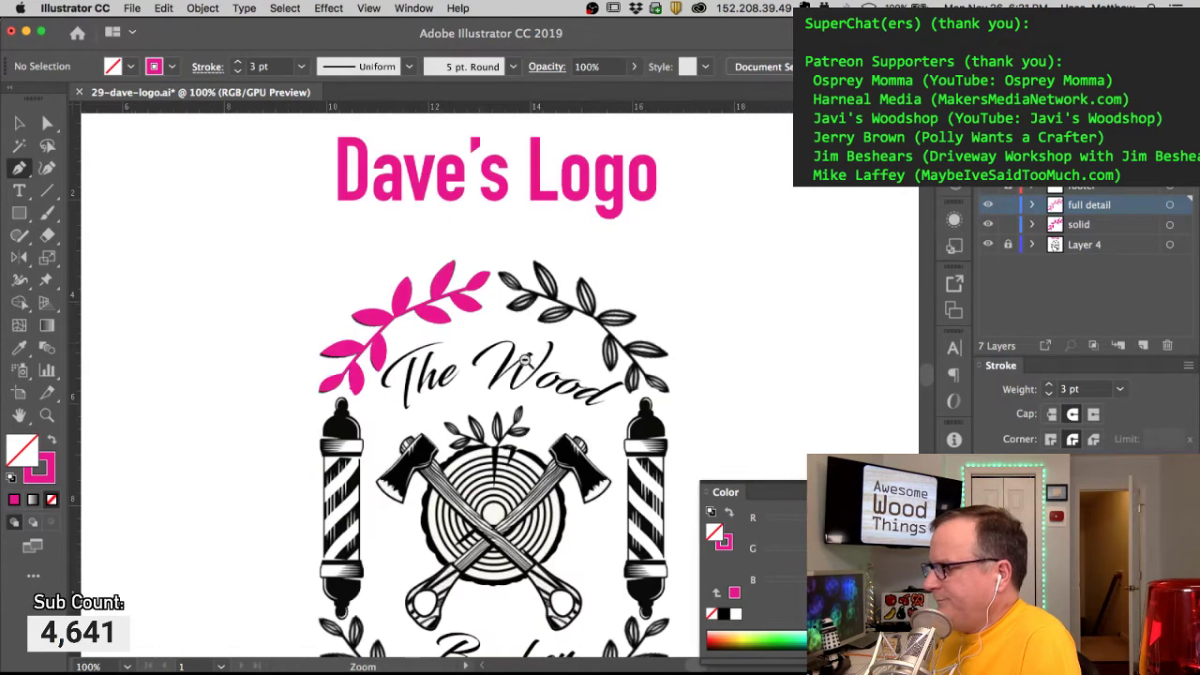
{"action": "left_click_drag", "start_coordinate": [507, 366], "coordinate": [483, 235]}
{"action": "left_click_drag", "start_coordinate": [486, 303], "coordinate": [469, 329]}
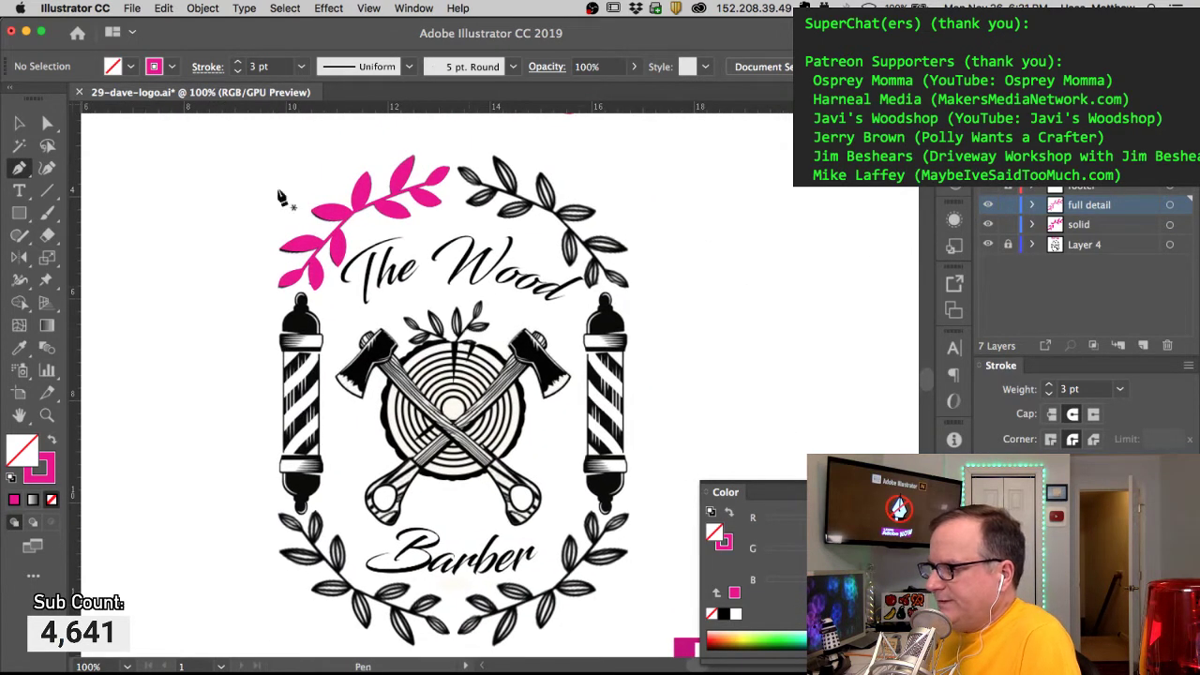
{"action": "left_click_drag", "start_coordinate": [204, 153], "coordinate": [466, 314]}
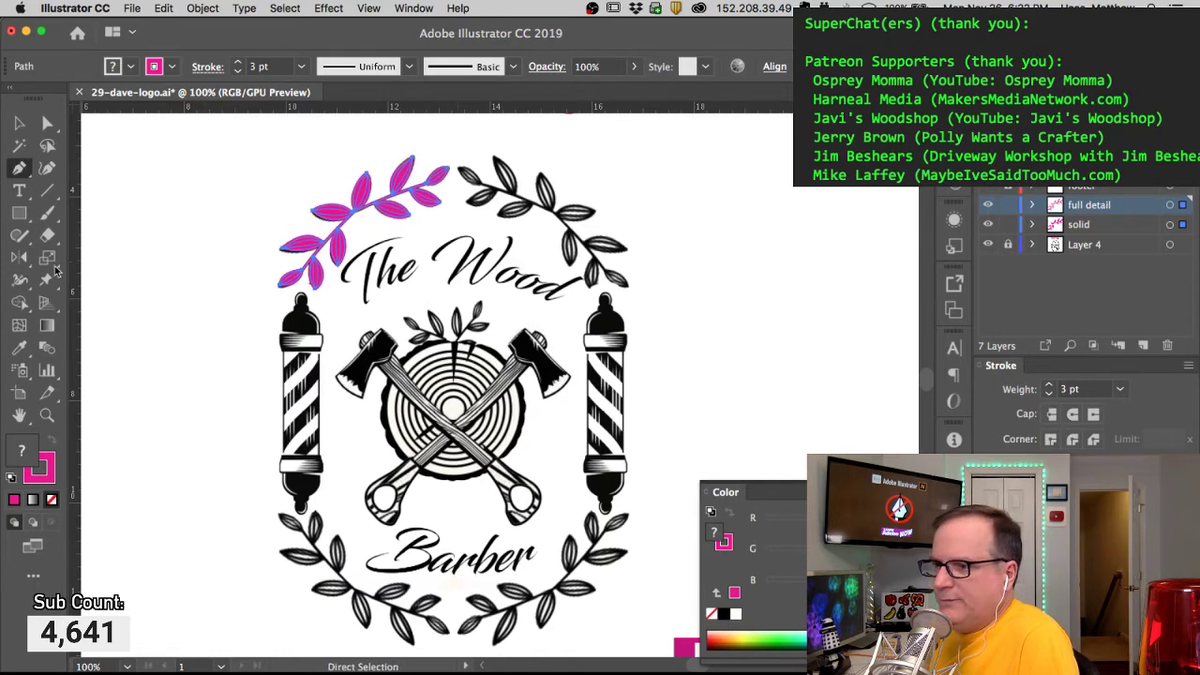
{"action": "key", "text": "o"}
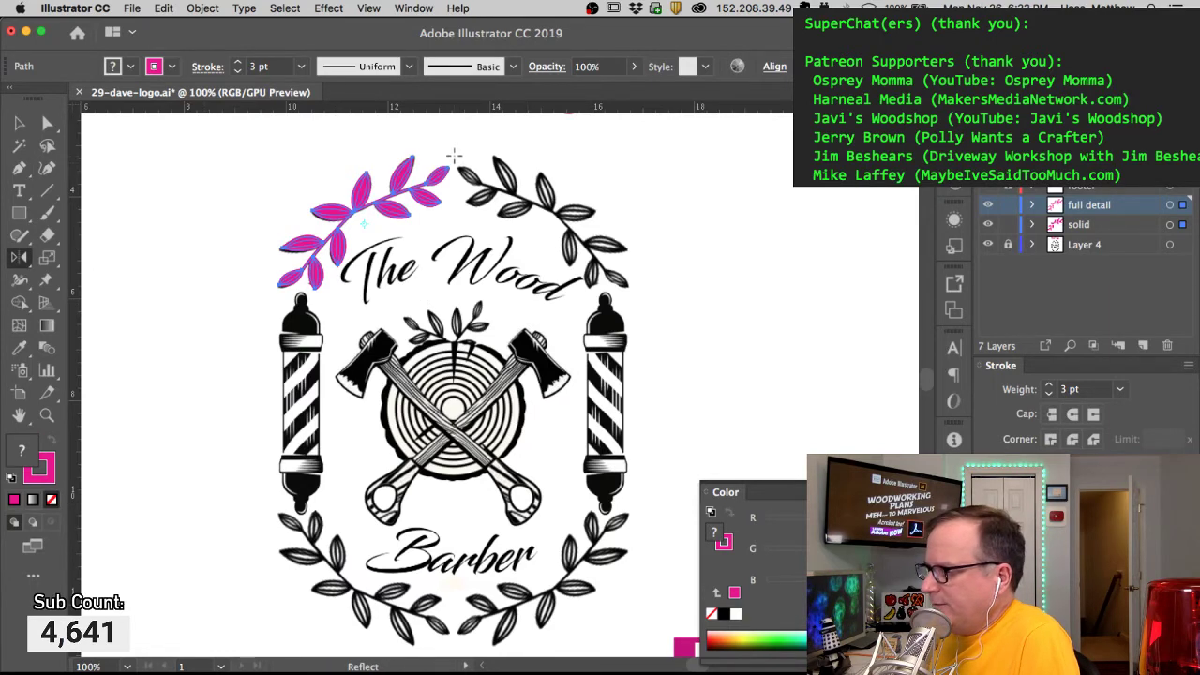
{"action": "left_click_drag", "start_coordinate": [439, 161], "coordinate": [497, 170]}
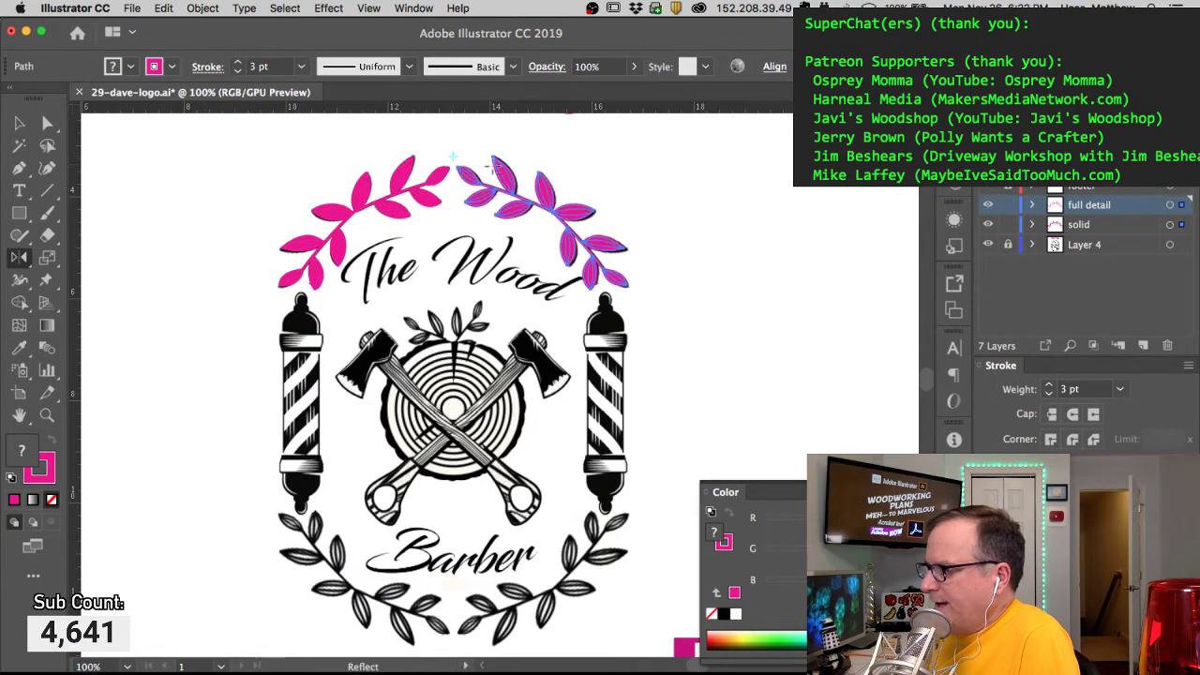
{"action": "left_click_drag", "start_coordinate": [319, 281], "coordinate": [304, 285]}
Step: Reflect a copy of both upper branches to the bottom of the logo, align it with the lower artwork, and deselect
{"action": "left_click_drag", "start_coordinate": [685, 147], "coordinate": [466, 306]}
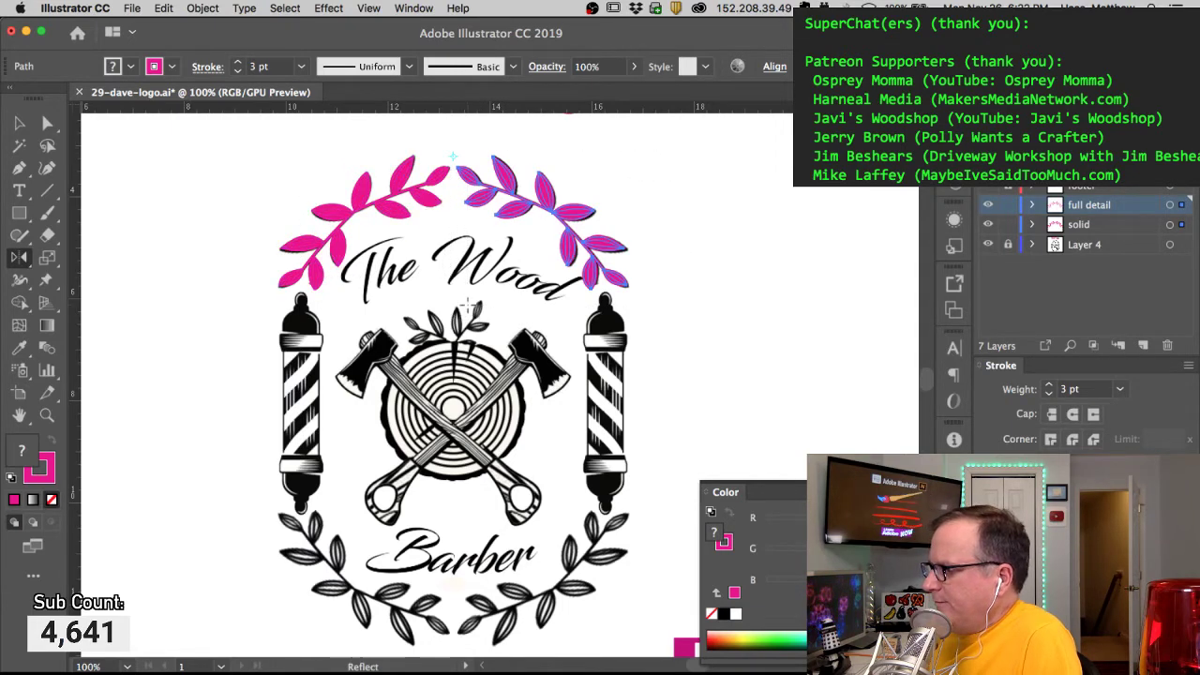
{"action": "key", "text": "a"}
{"action": "left_click_drag", "start_coordinate": [263, 160], "coordinate": [702, 324]}
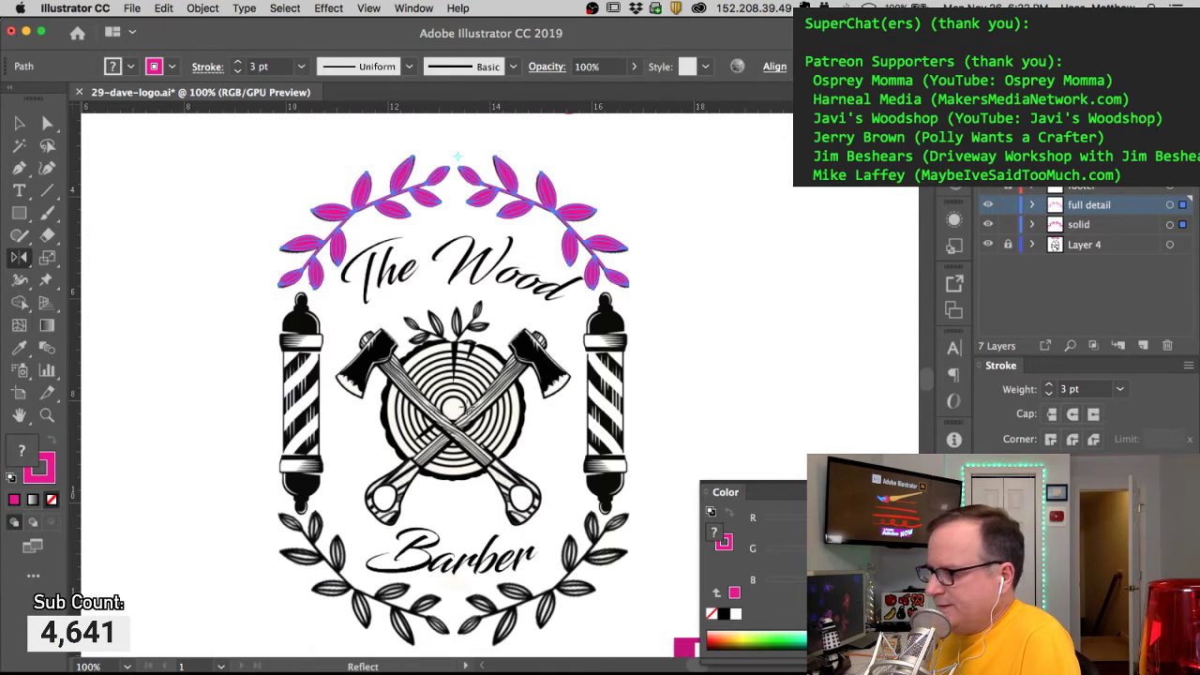
{"action": "left_click_drag", "start_coordinate": [457, 389], "coordinate": [461, 498]}
{"action": "key", "text": "super"}
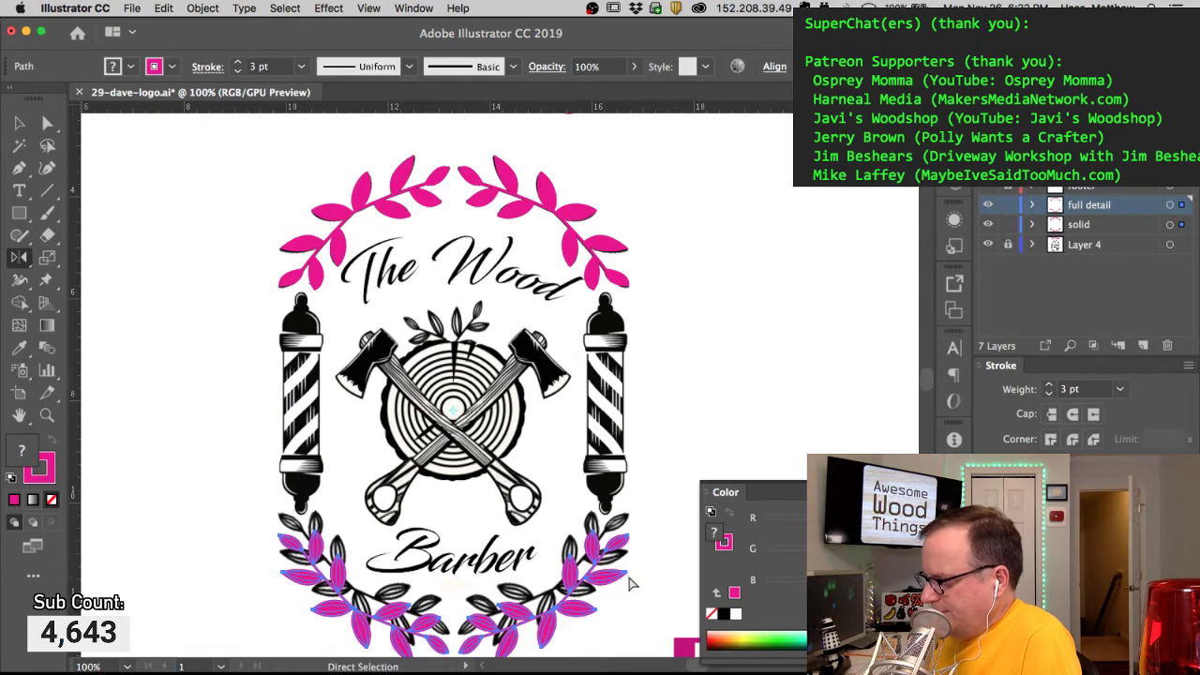
{"action": "left_click_drag", "start_coordinate": [593, 555], "coordinate": [593, 533]}
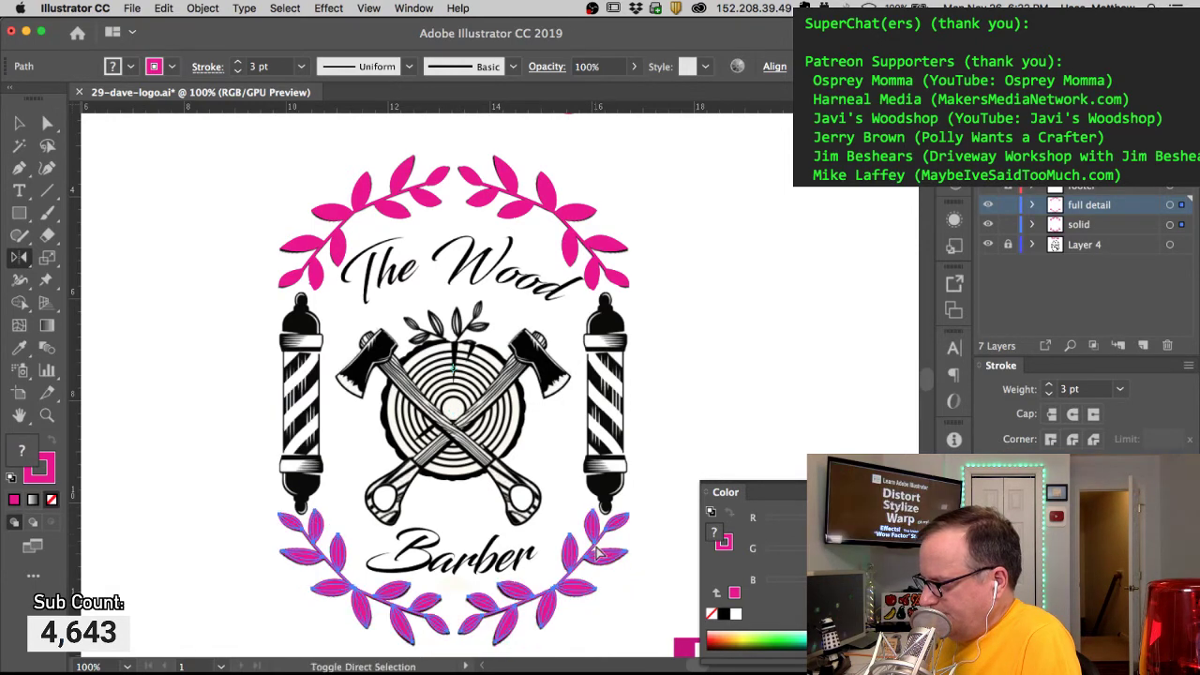
{"action": "left_click", "coordinate": [759, 401]}
Step: Compare the full detail and solid versions of the wreath, finishing with only the solid version shown and its layer active
{"action": "left_click", "coordinate": [987, 204]}
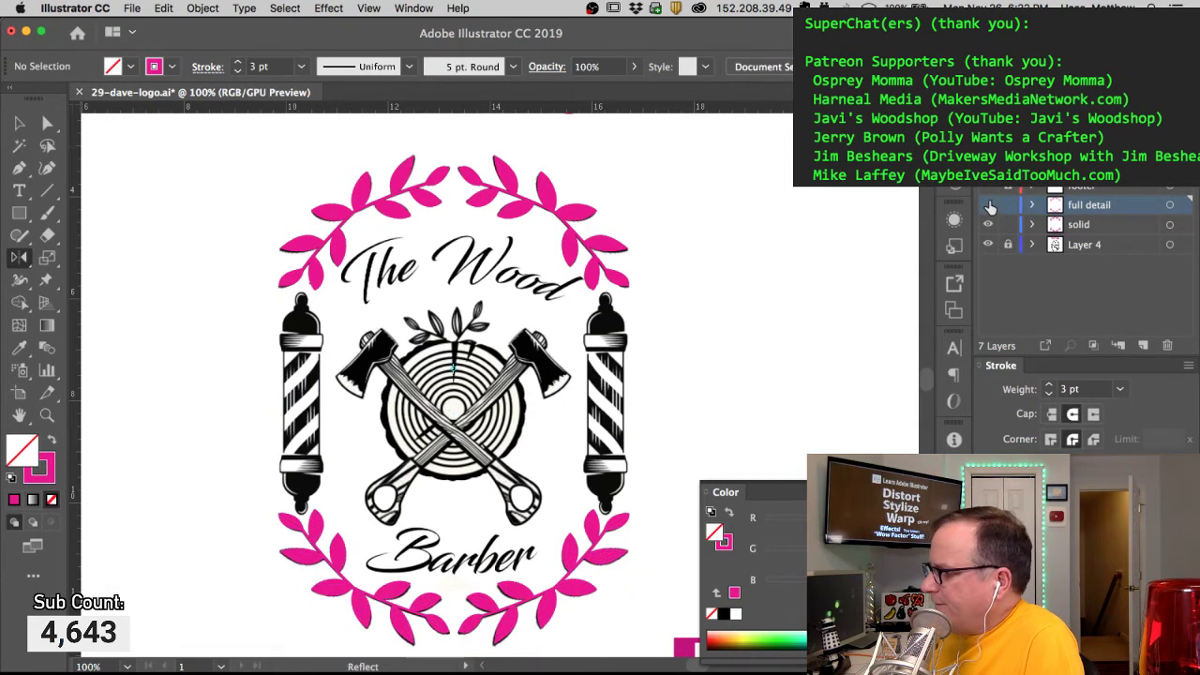
{"action": "left_click", "coordinate": [987, 225]}
{"action": "left_click", "coordinate": [987, 206]}
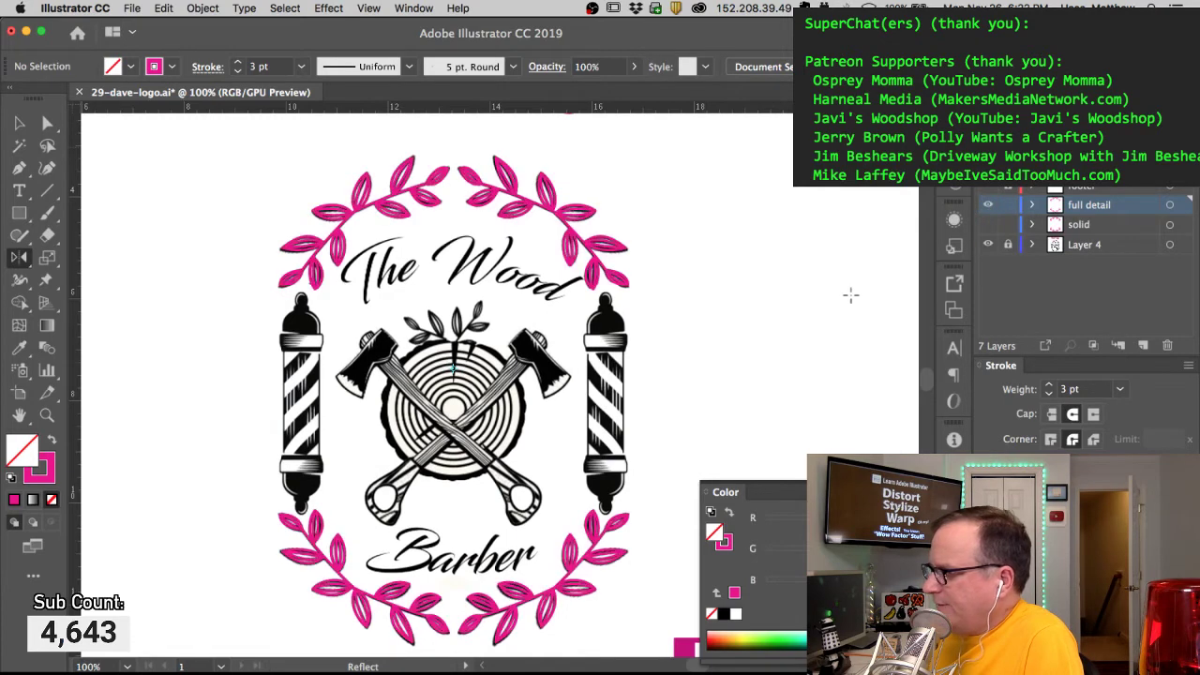
{"action": "left_click", "coordinate": [987, 225]}
{"action": "left_click", "coordinate": [987, 204]}
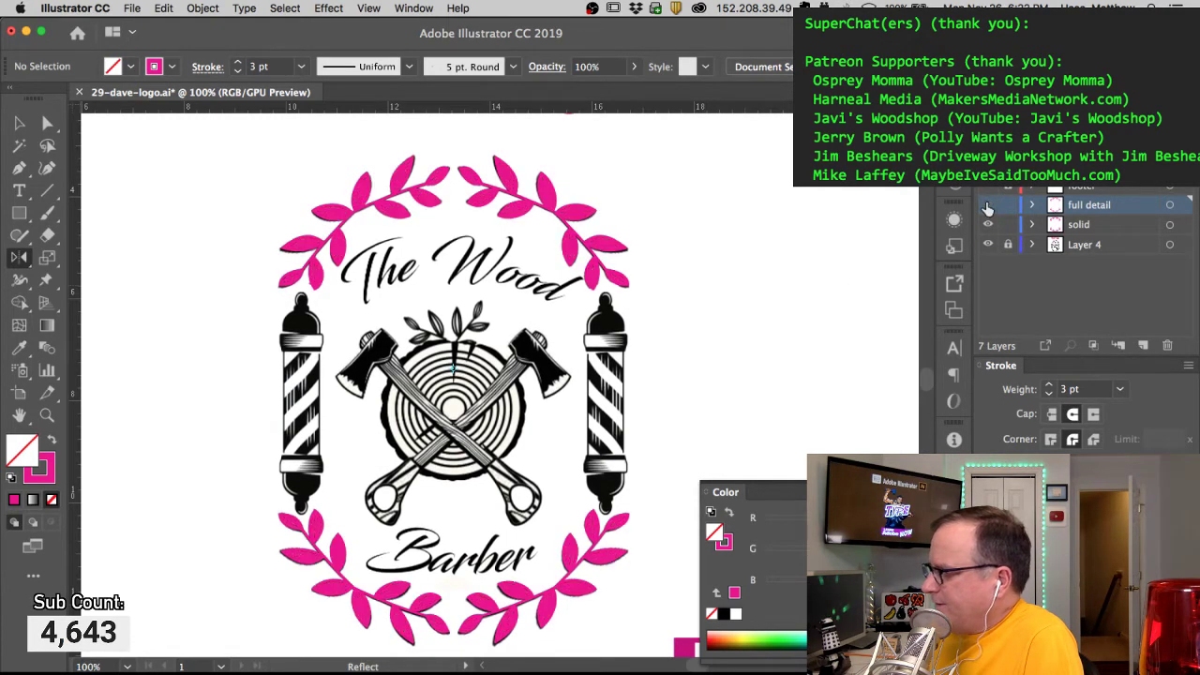
{"action": "left_click", "coordinate": [1074, 226]}
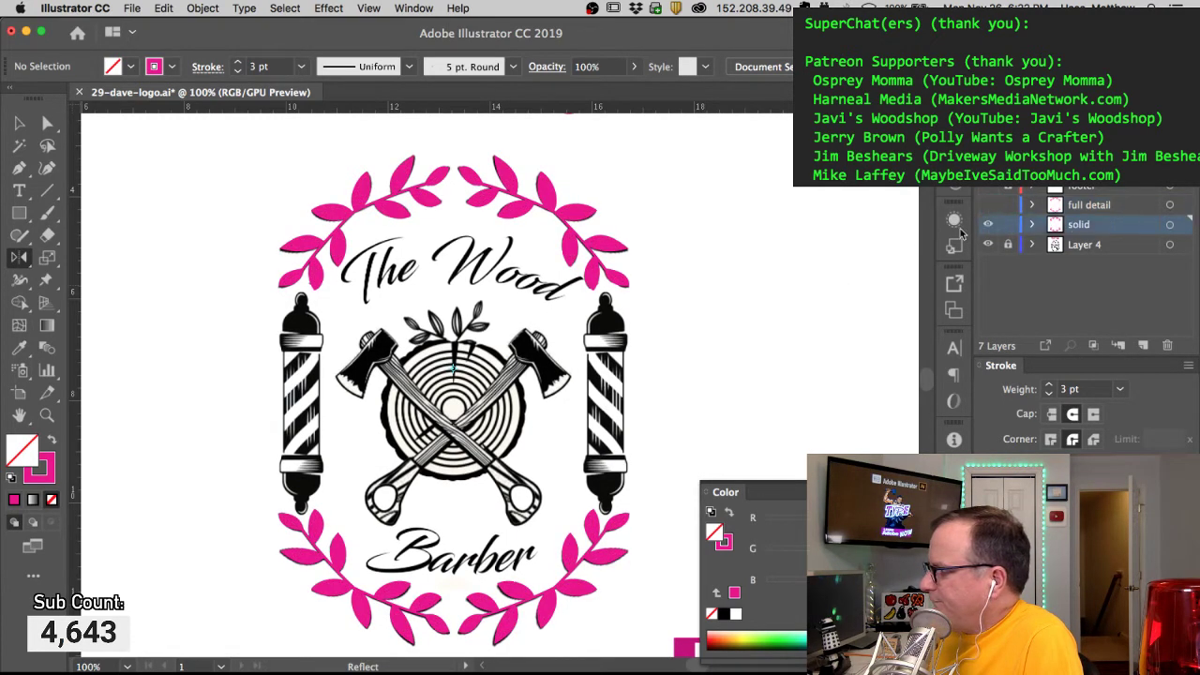
Step: Hide the solid layer, show the full detail layer and make it active, with the Pen tool ready at the left barber pole's cap
{"action": "left_click", "coordinate": [320, 356], "text": "super"}
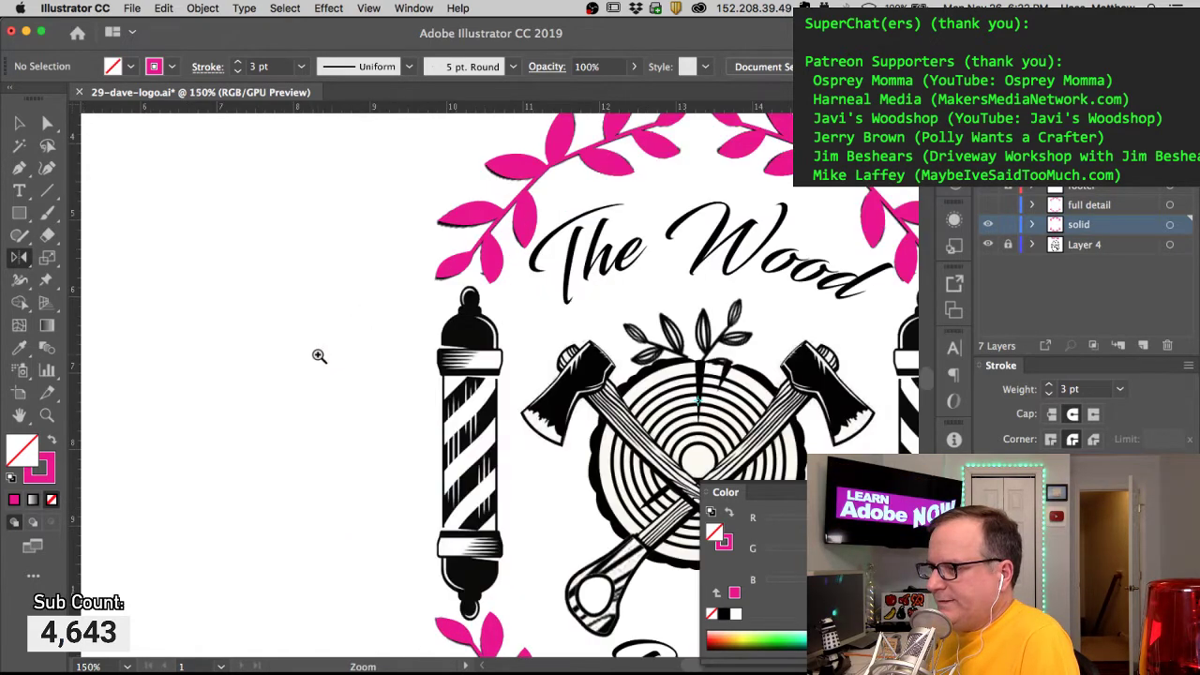
{"action": "left_click", "coordinate": [463, 443], "text": "super"}
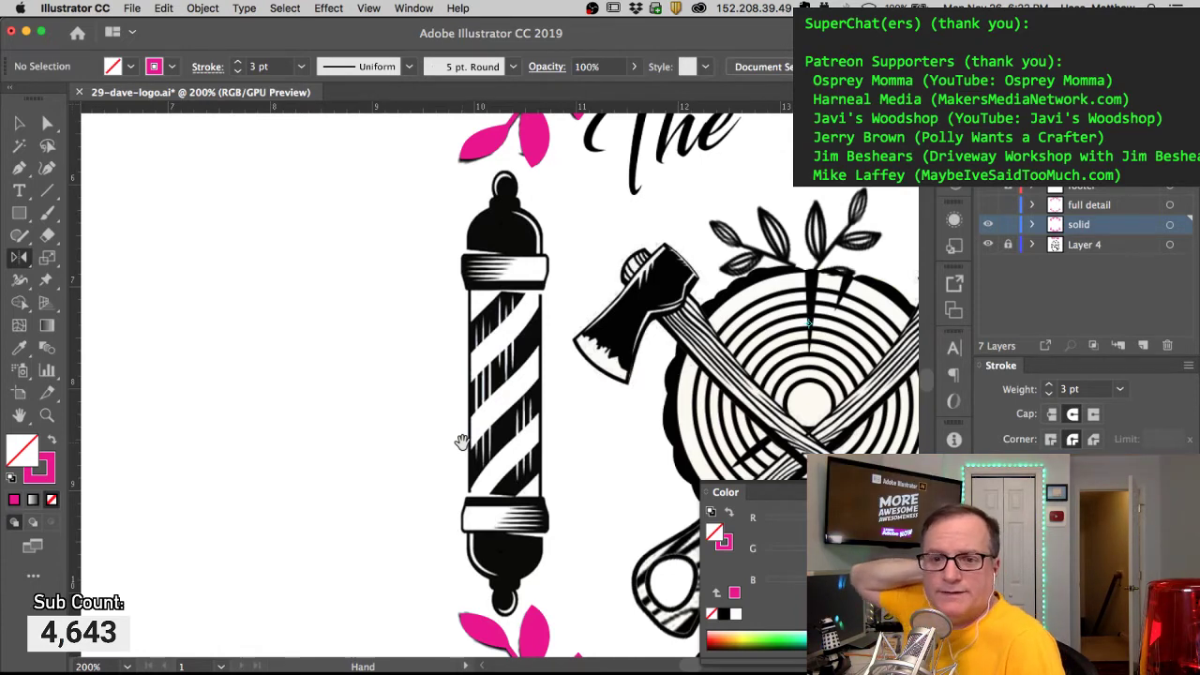
{"action": "key", "text": "space"}
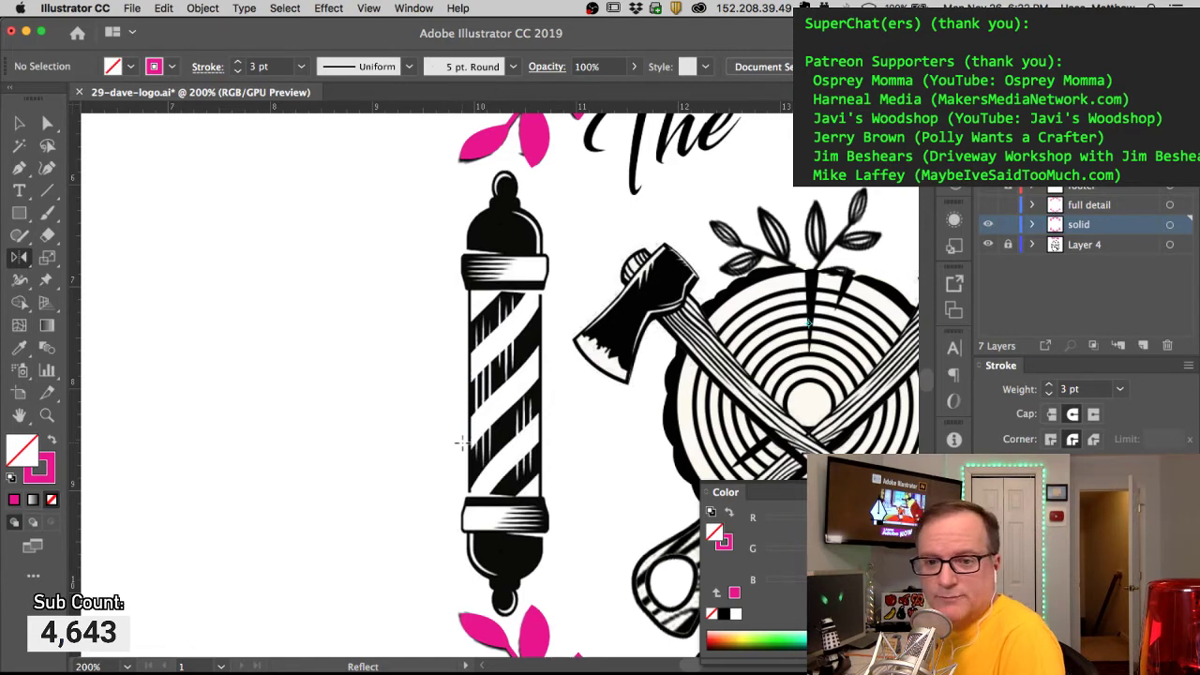
{"action": "key", "text": "super"}
{"action": "key", "text": "comma"}
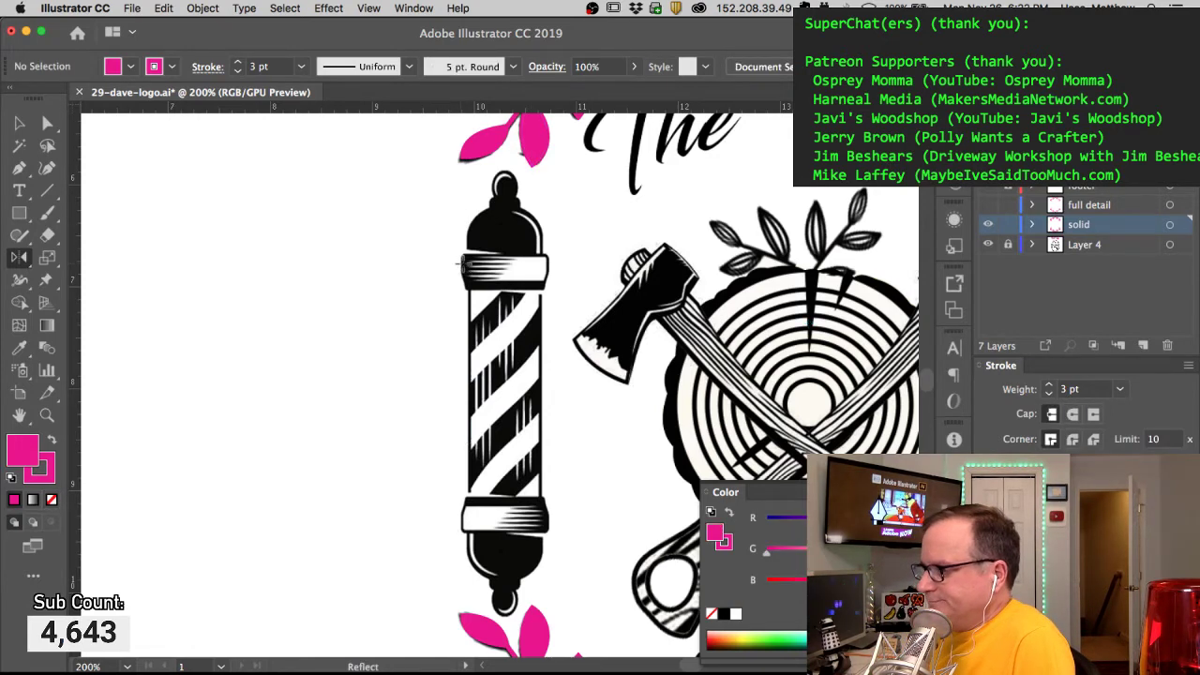
{"action": "key", "text": "o"}
{"action": "key", "text": "a"}
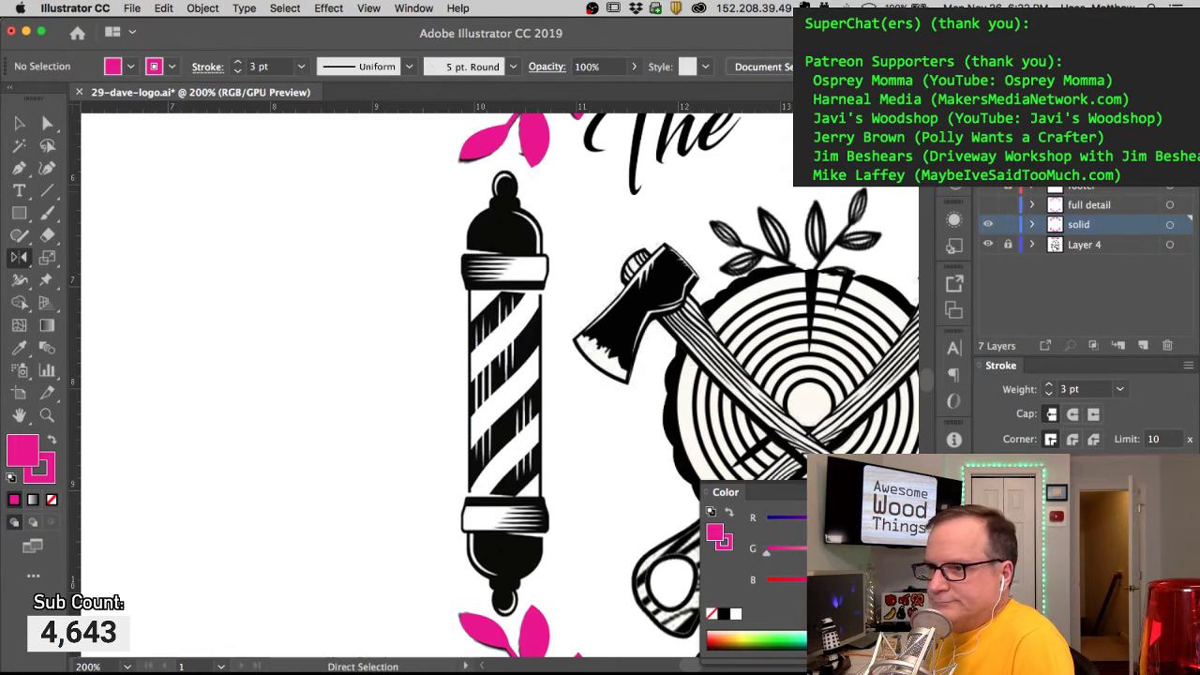
{"action": "left_click", "coordinate": [18, 167]}
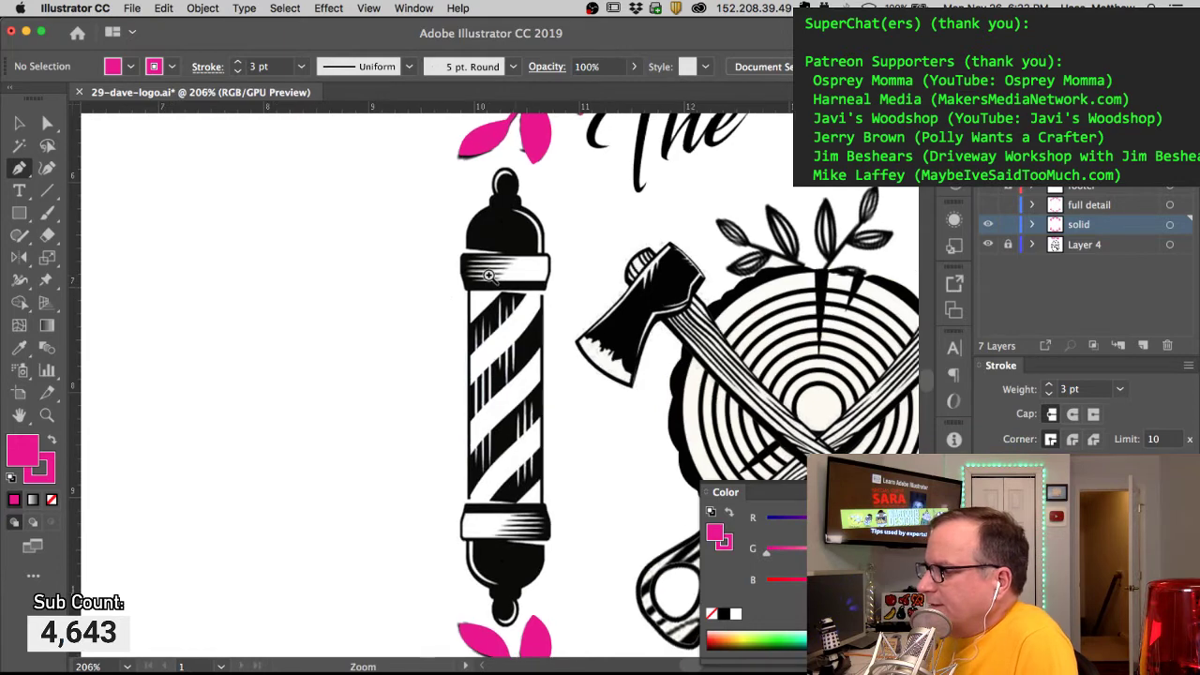
{"action": "left_click", "coordinate": [521, 284], "text": "super"}
{"action": "left_click_drag", "start_coordinate": [438, 324], "coordinate": [405, 384]}
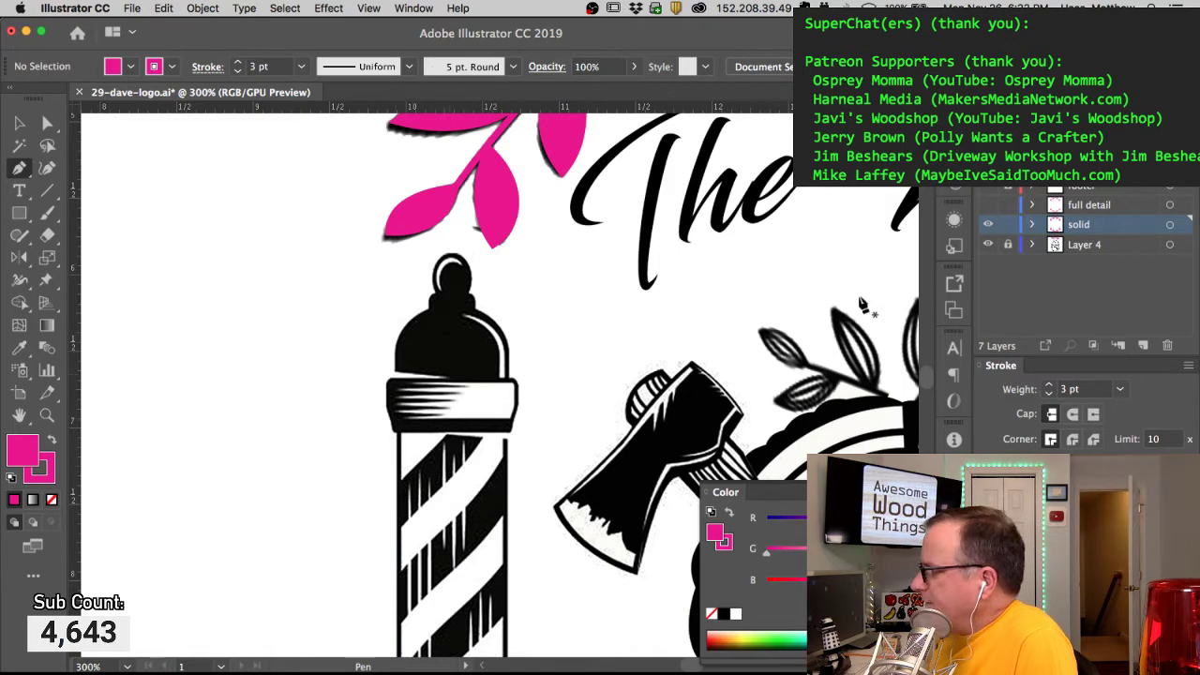
{"action": "left_click", "coordinate": [988, 224]}
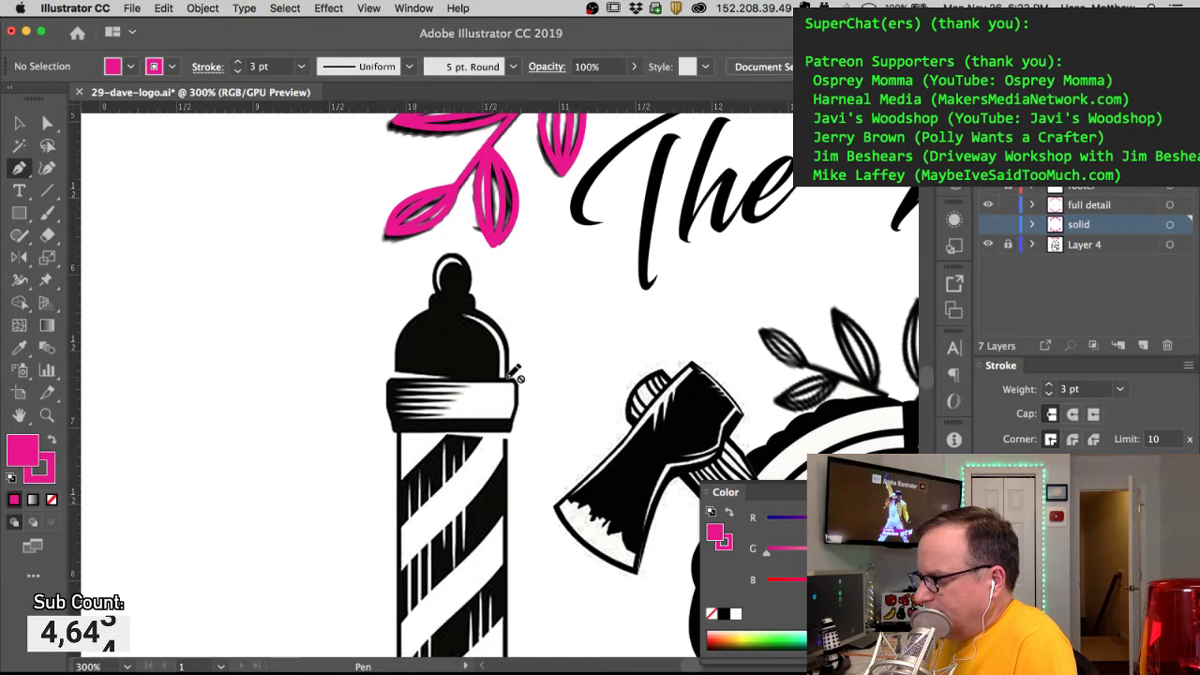
{"action": "left_click", "coordinate": [1084, 206]}
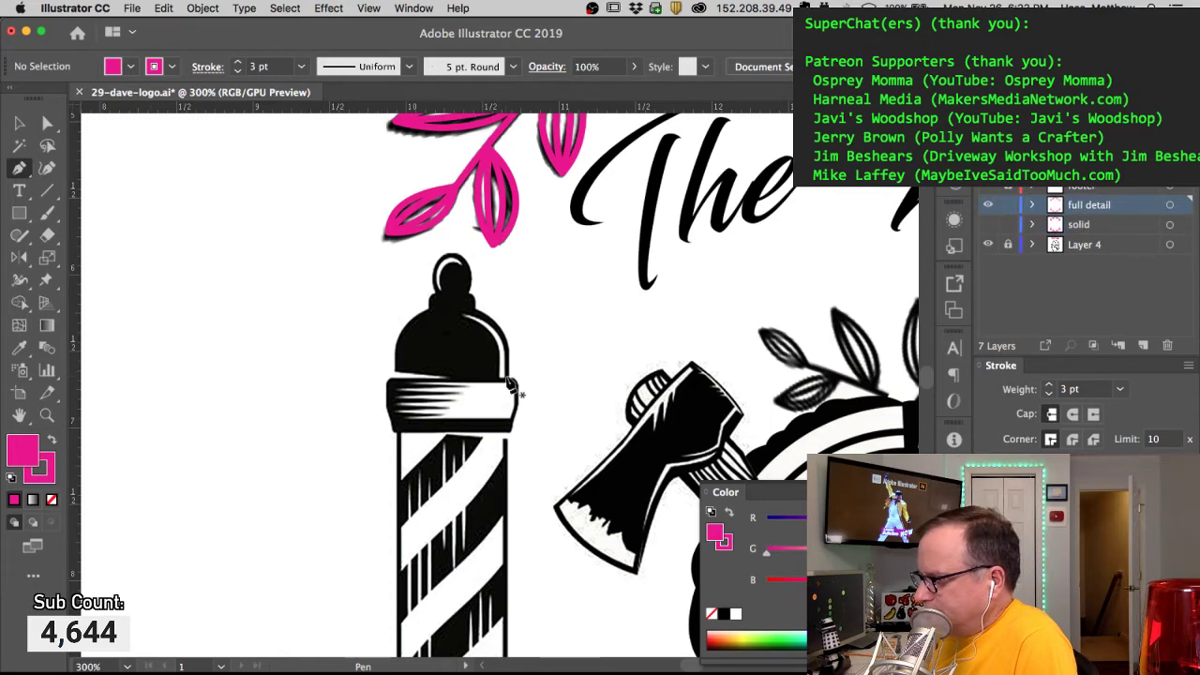
Step: Trace the right outline of the barber pole's dome from the band up to the neck as an unfilled stroke and deselect it
{"action": "left_click", "coordinate": [506, 370]}
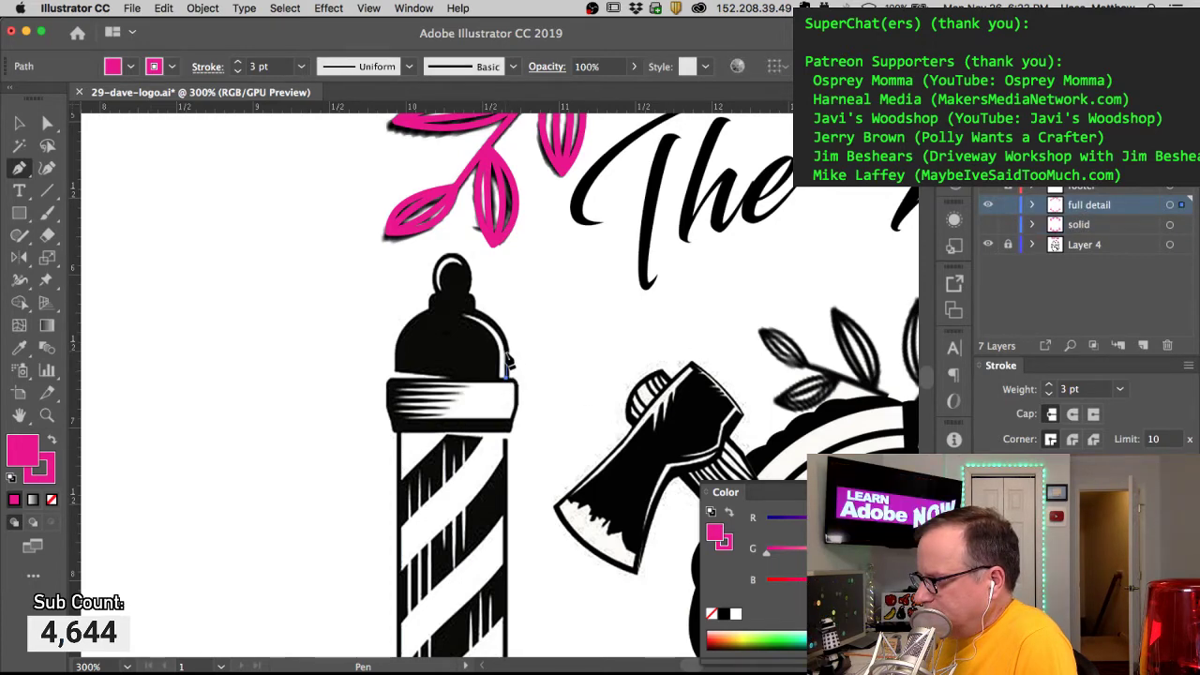
{"action": "left_click", "coordinate": [455, 315]}
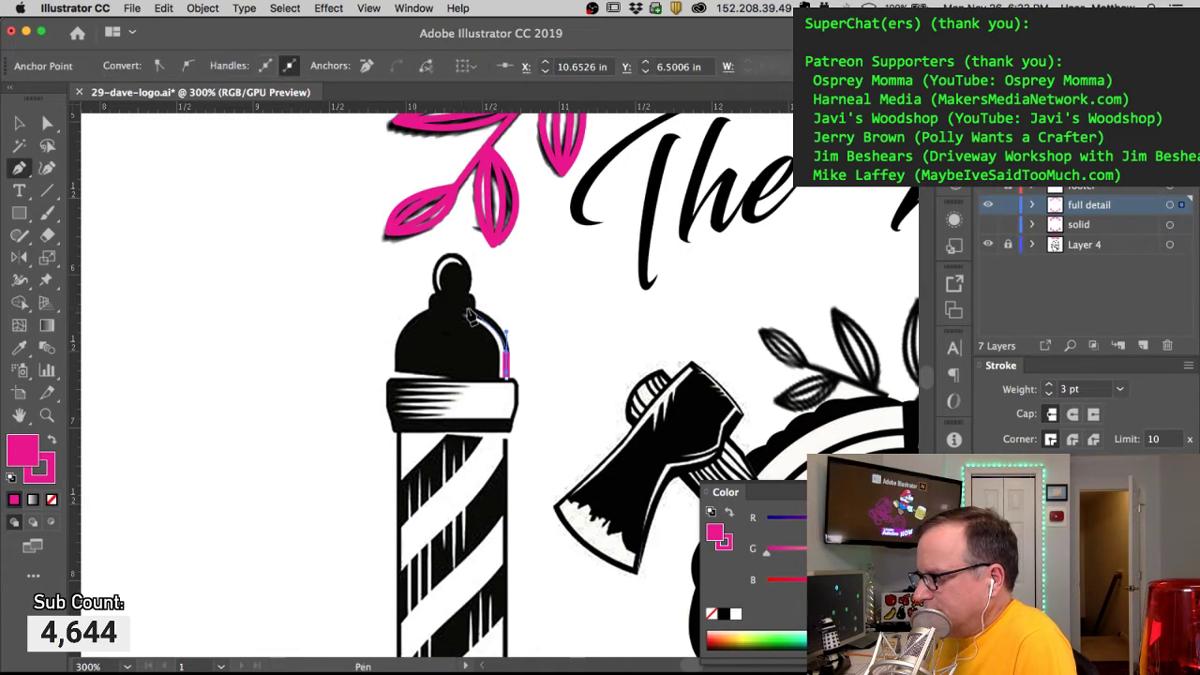
{"action": "left_click_drag", "start_coordinate": [452, 313], "coordinate": [423, 315]}
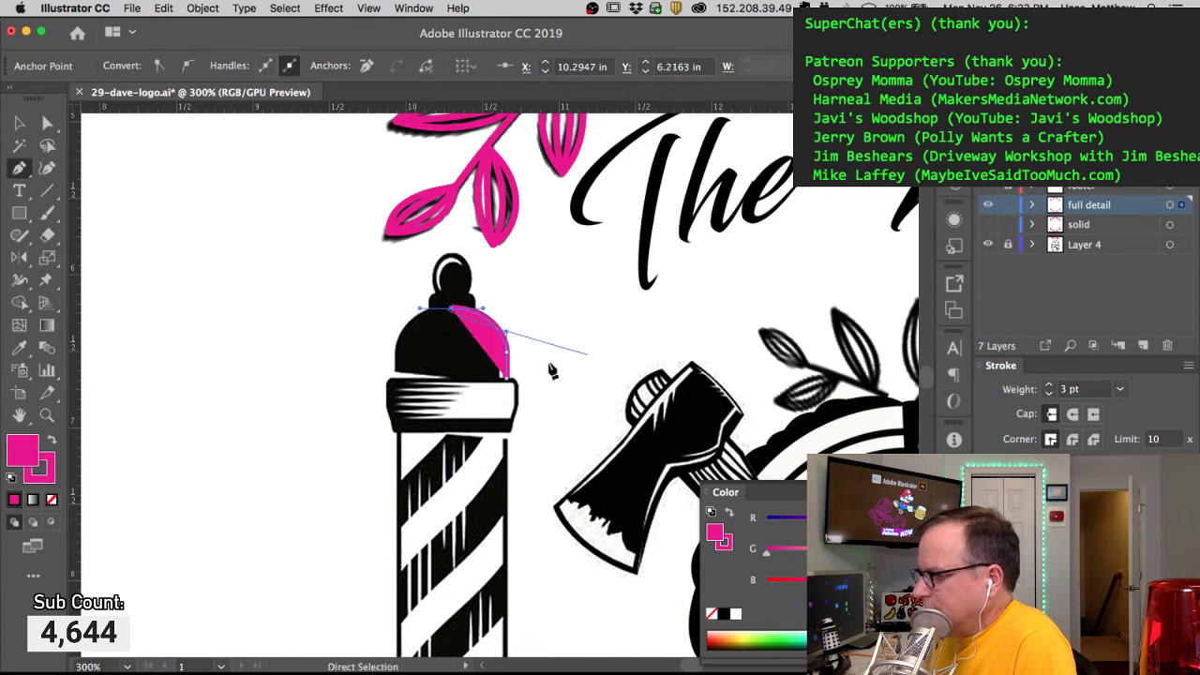
{"action": "key", "text": "super"}
{"action": "left_click", "coordinate": [51, 499]}
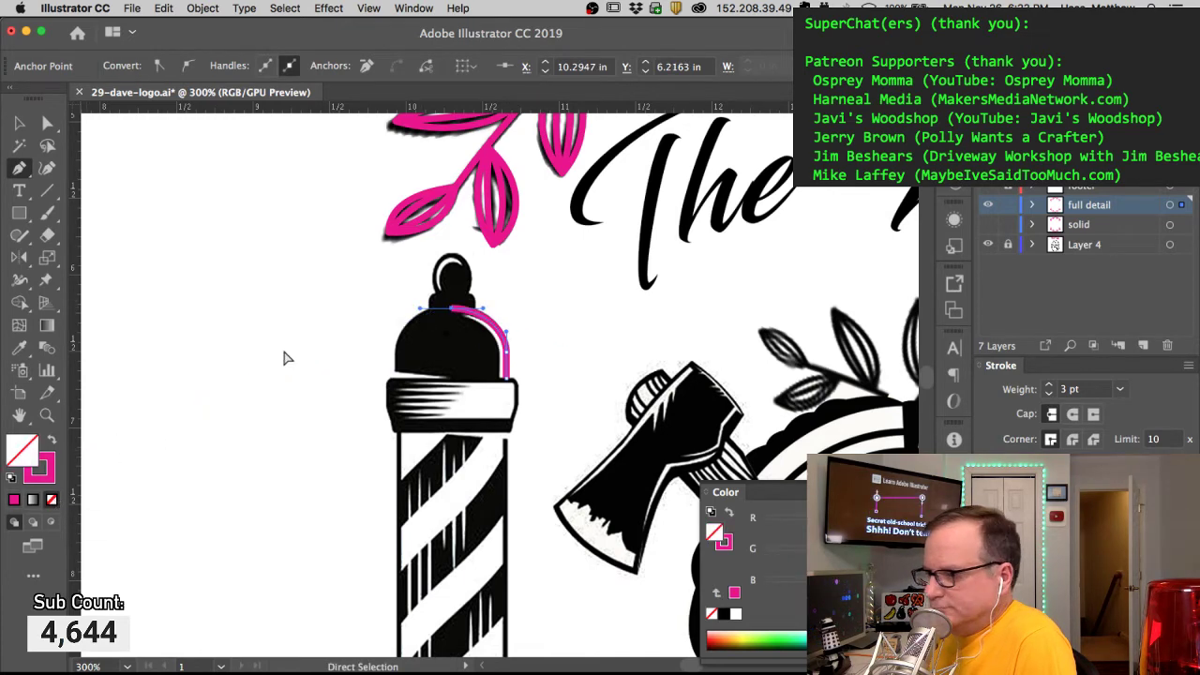
{"action": "left_click", "coordinate": [408, 278], "text": "super"}
Step: Trace the right side of the small collar between the dome and the knob as a short curved path and deselect it
{"action": "left_click", "coordinate": [476, 310]}
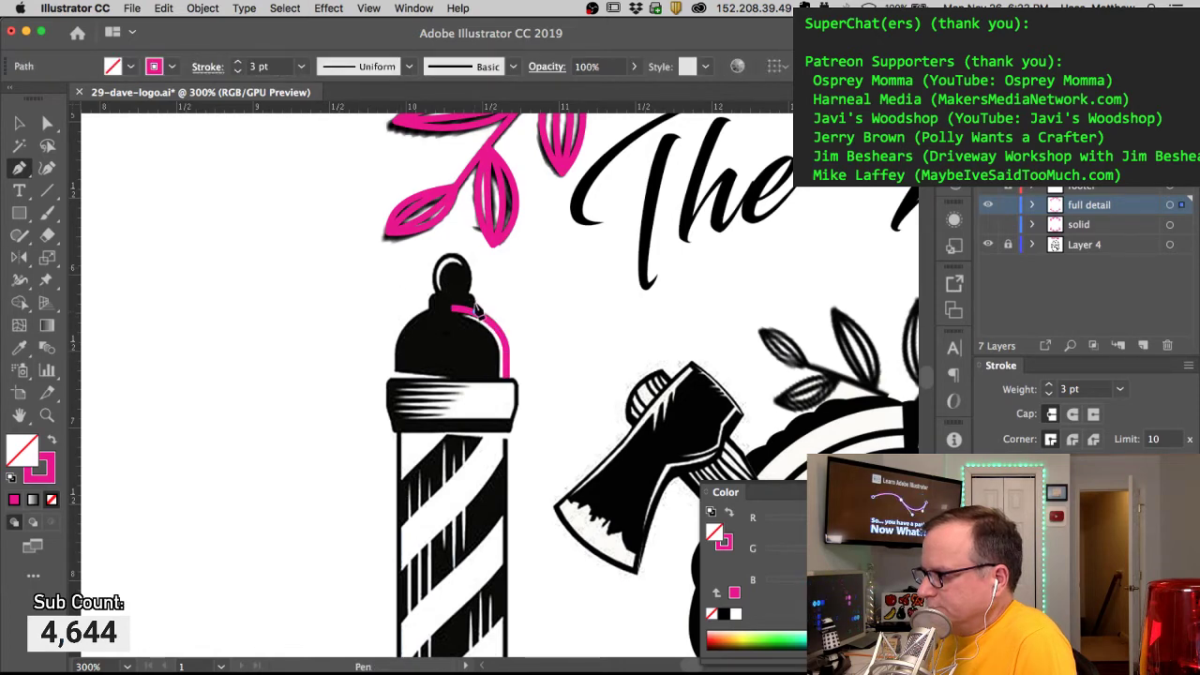
{"action": "left_click", "coordinate": [474, 310]}
{"action": "left_click_drag", "start_coordinate": [474, 311], "coordinate": [578, 384]}
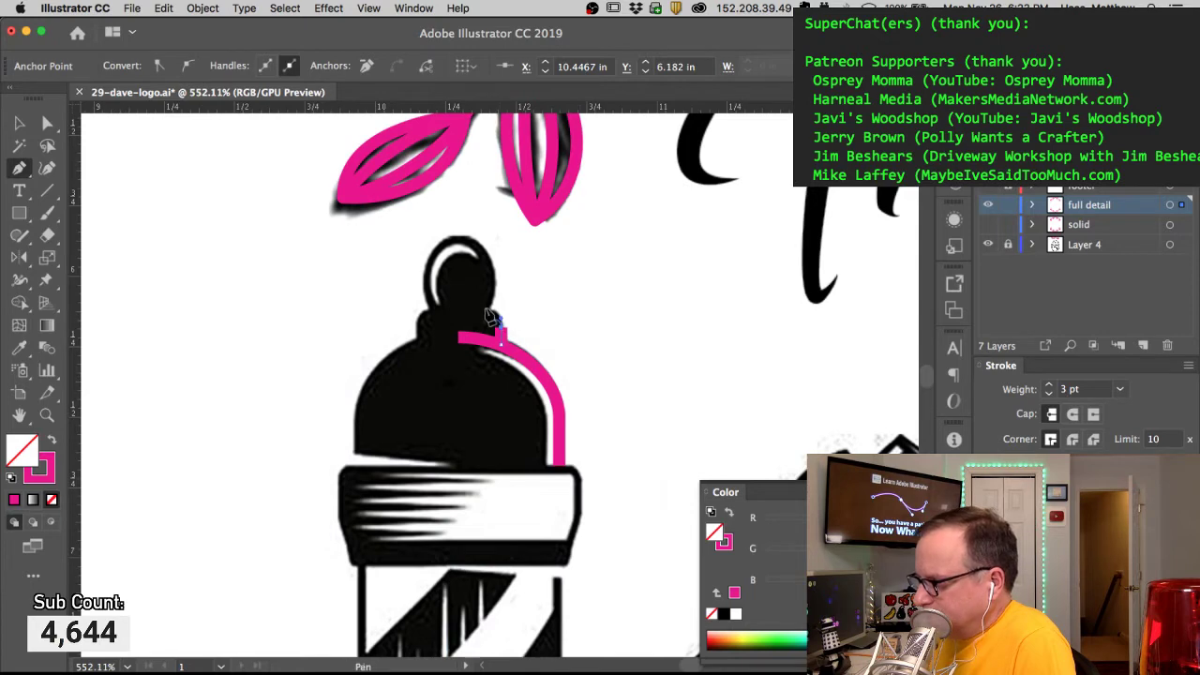
{"action": "left_click_drag", "start_coordinate": [475, 309], "coordinate": [475, 304]}
{"action": "left_click", "coordinate": [270, 265], "text": "super"}
Step: Draw an unfilled ellipse around the knob on top of the barber pole, move it onto the knob's outline, and deselect
{"action": "left_click_drag", "start_coordinate": [18, 221], "coordinate": [91, 257]}
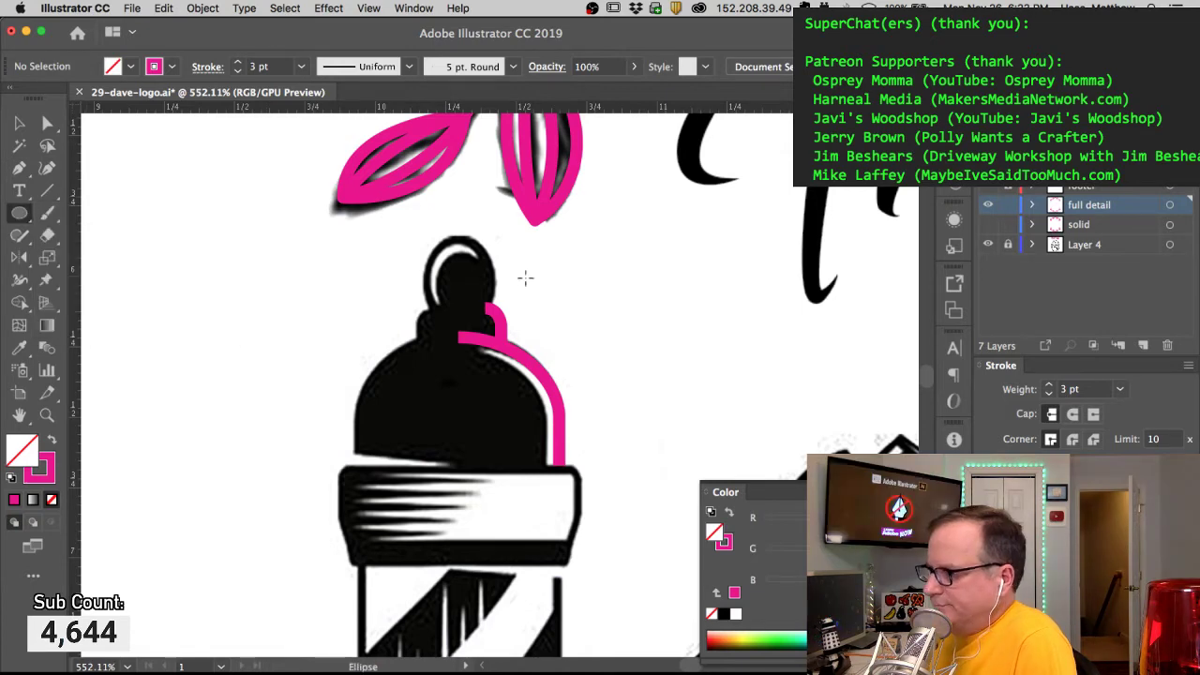
{"action": "left_click_drag", "start_coordinate": [423, 235], "coordinate": [489, 324]}
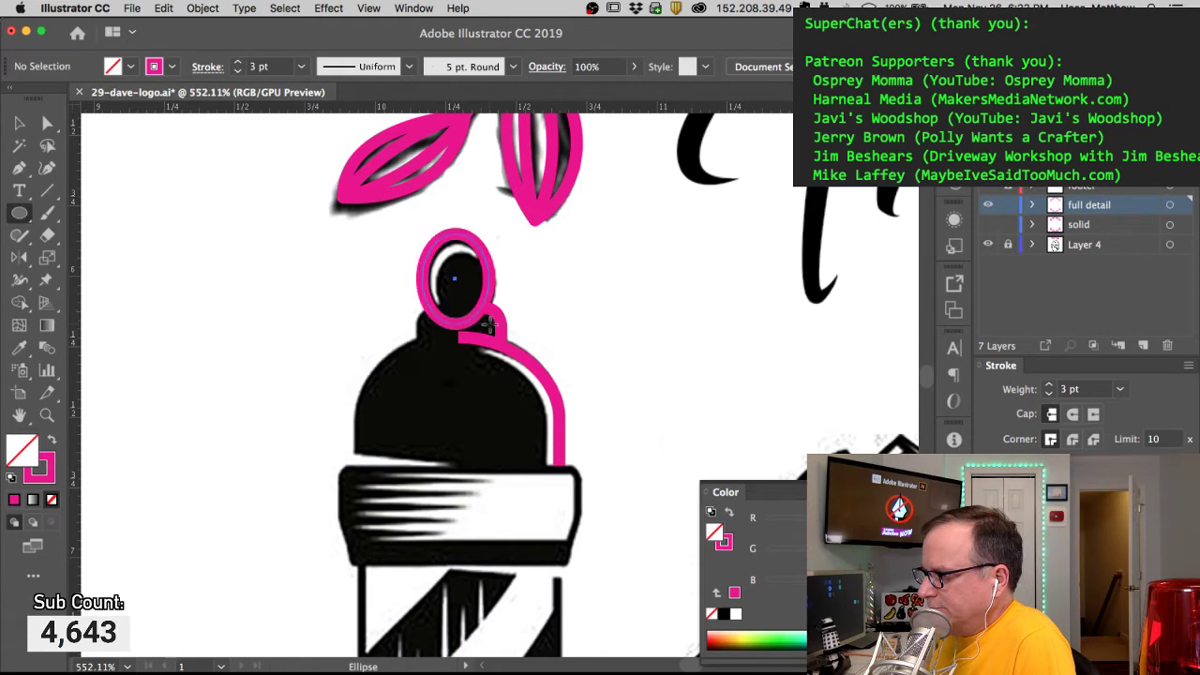
{"action": "left_click_drag", "start_coordinate": [468, 242], "coordinate": [456, 287]}
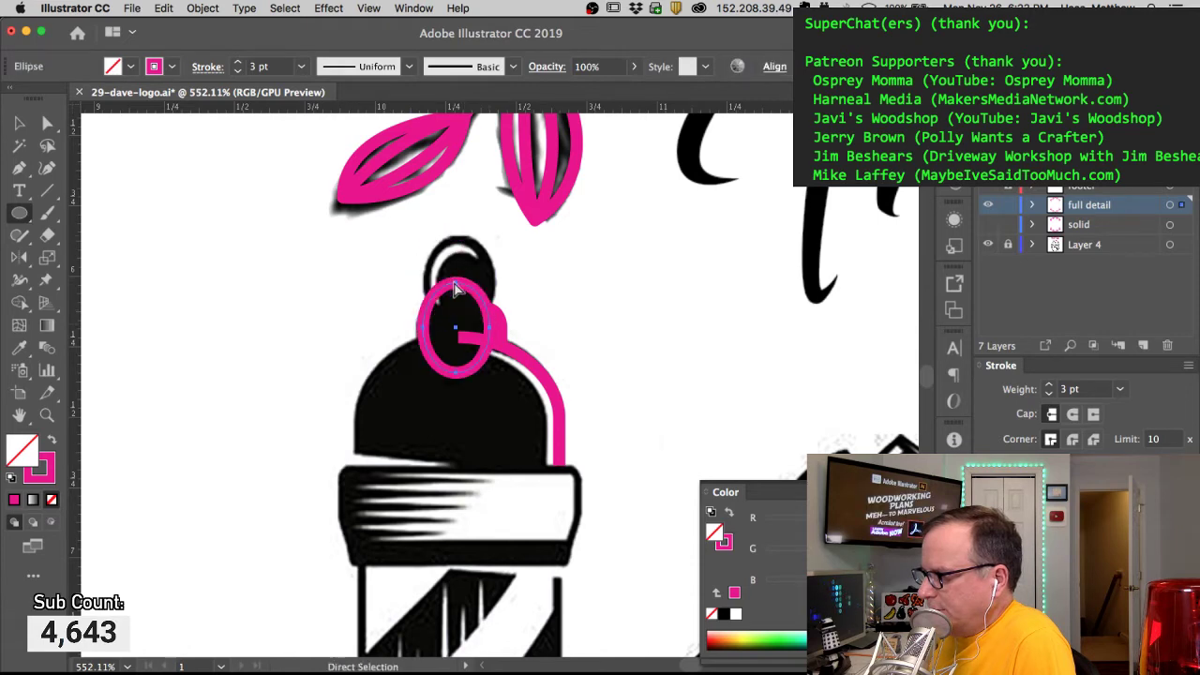
{"action": "left_click", "coordinate": [454, 240], "text": "super"}
{"action": "left_click", "coordinate": [456, 286], "text": "alt+super"}
{"action": "left_click_drag", "start_coordinate": [459, 291], "coordinate": [462, 246]}
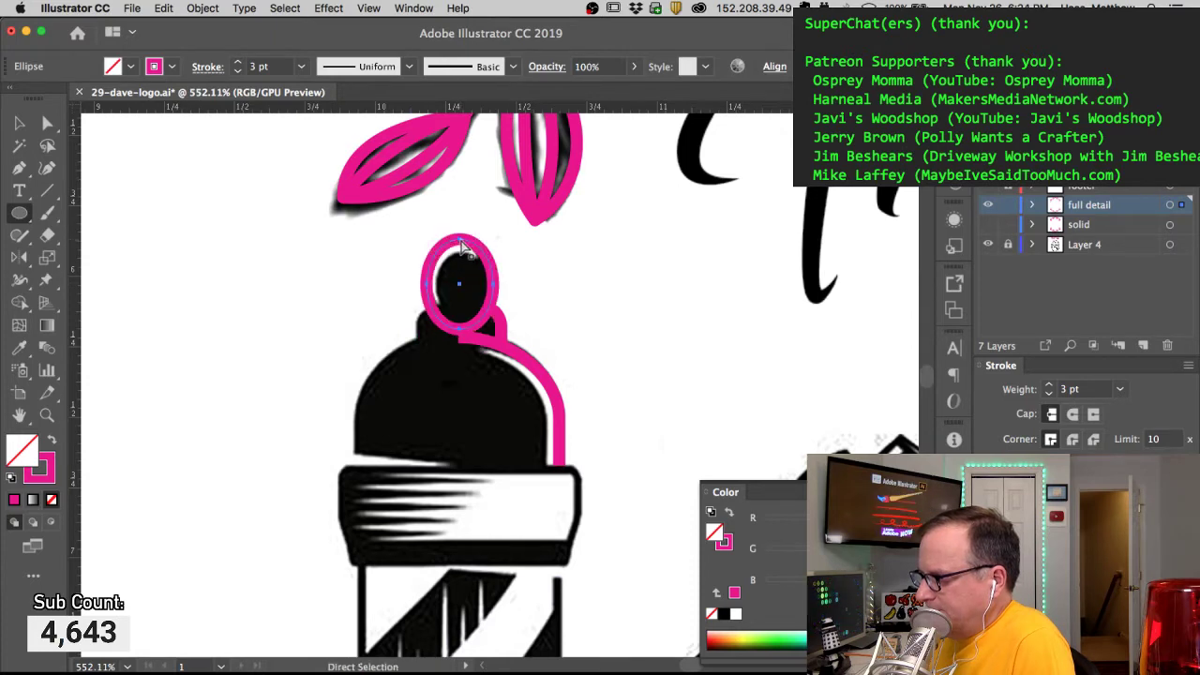
{"action": "left_click", "coordinate": [566, 253]}
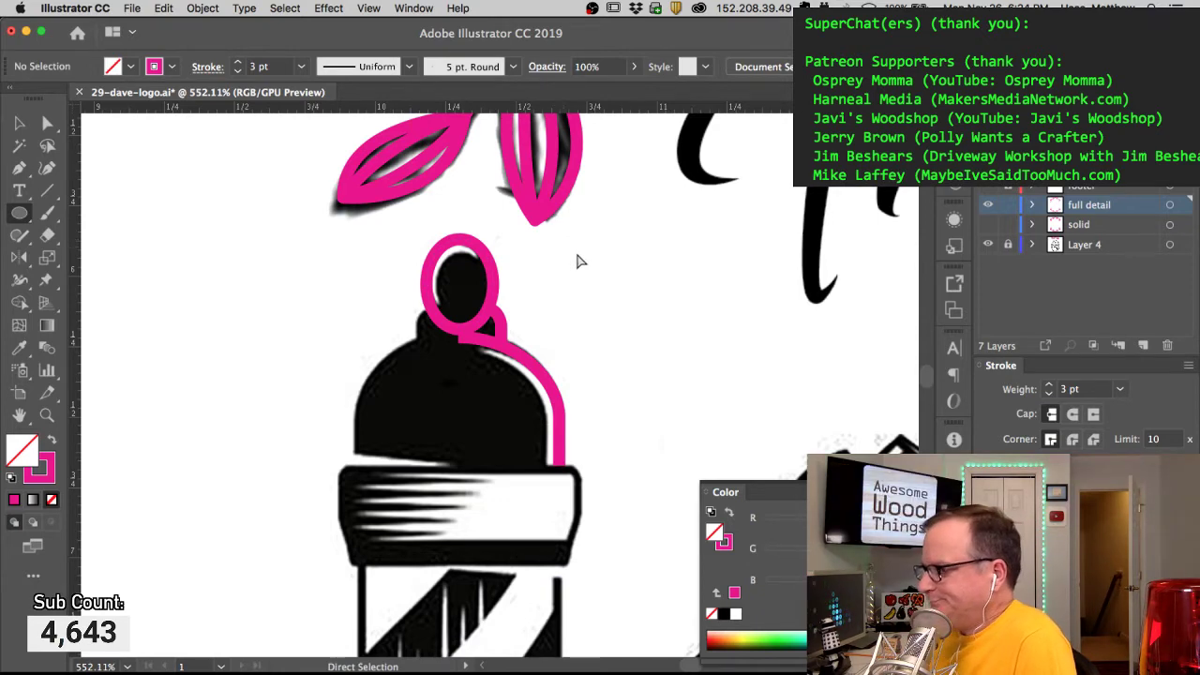
Step: Set the stroke weight of the knob ellipse, collar and dome paths to 2 pt and deselect them
{"action": "left_click_drag", "start_coordinate": [359, 291], "coordinate": [569, 374]}
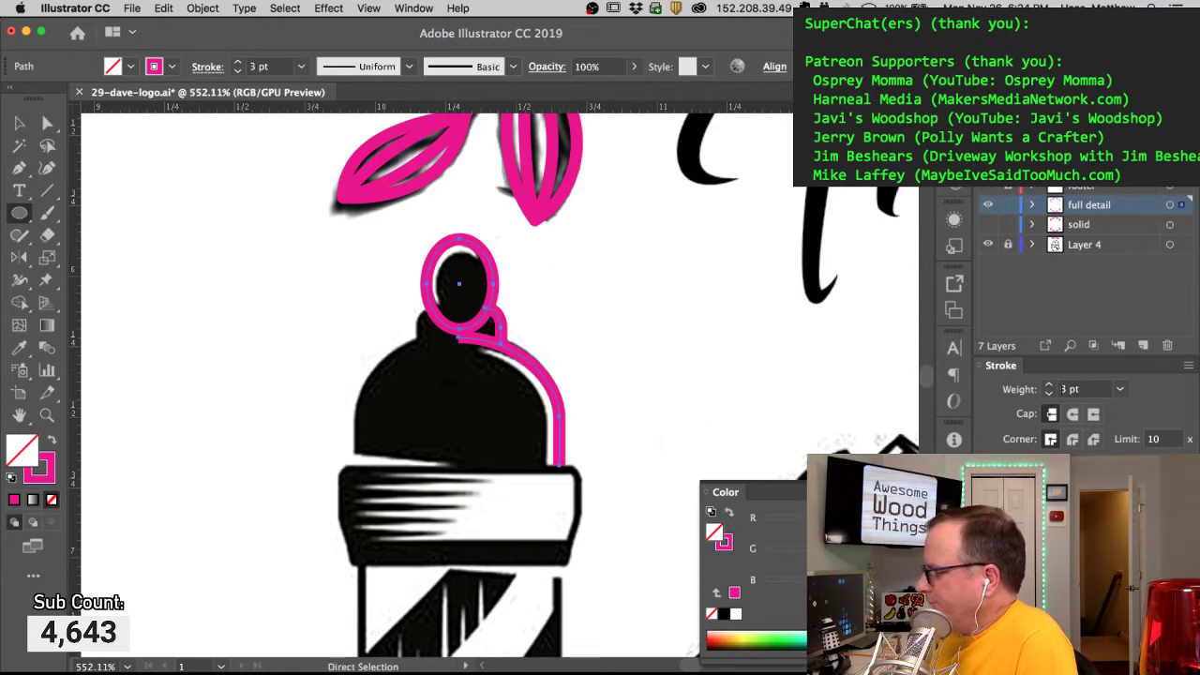
{"action": "double_click", "coordinate": [1061, 389]}
{"action": "type", "text": "2"}
{"action": "key", "text": "Return"}
{"action": "left_click", "coordinate": [638, 388]}
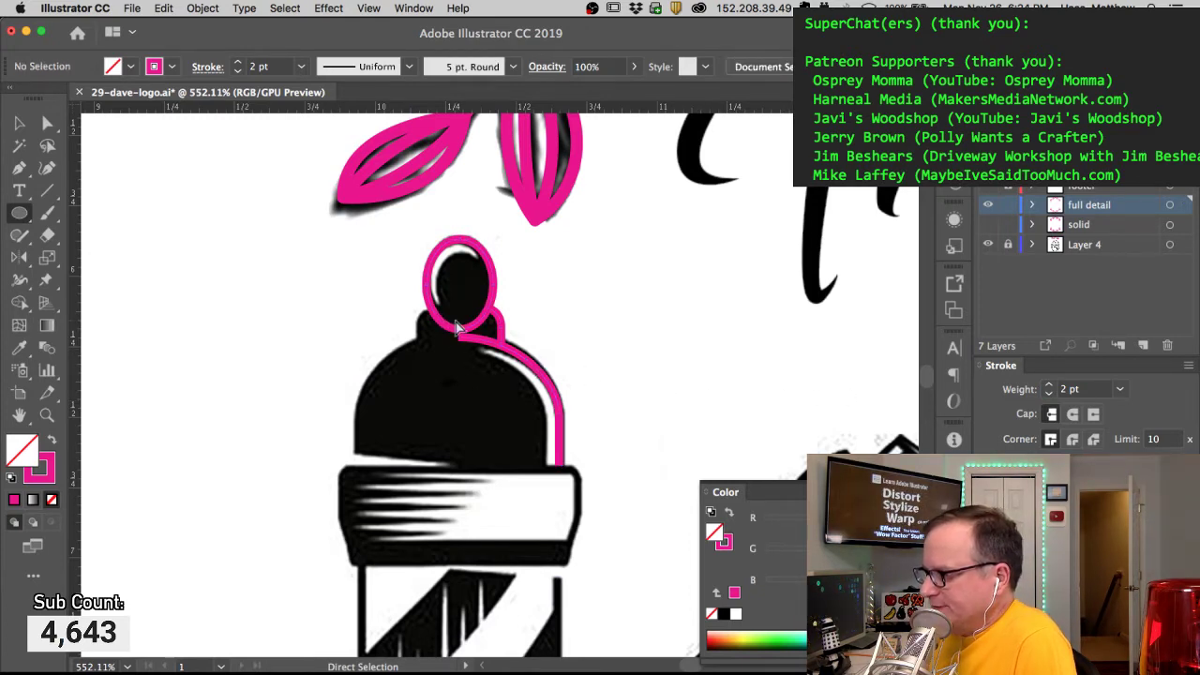
Step: Extend the lower end of the collar's right-side path straight down so it crosses the dome outline
{"action": "left_click", "coordinate": [507, 347]}
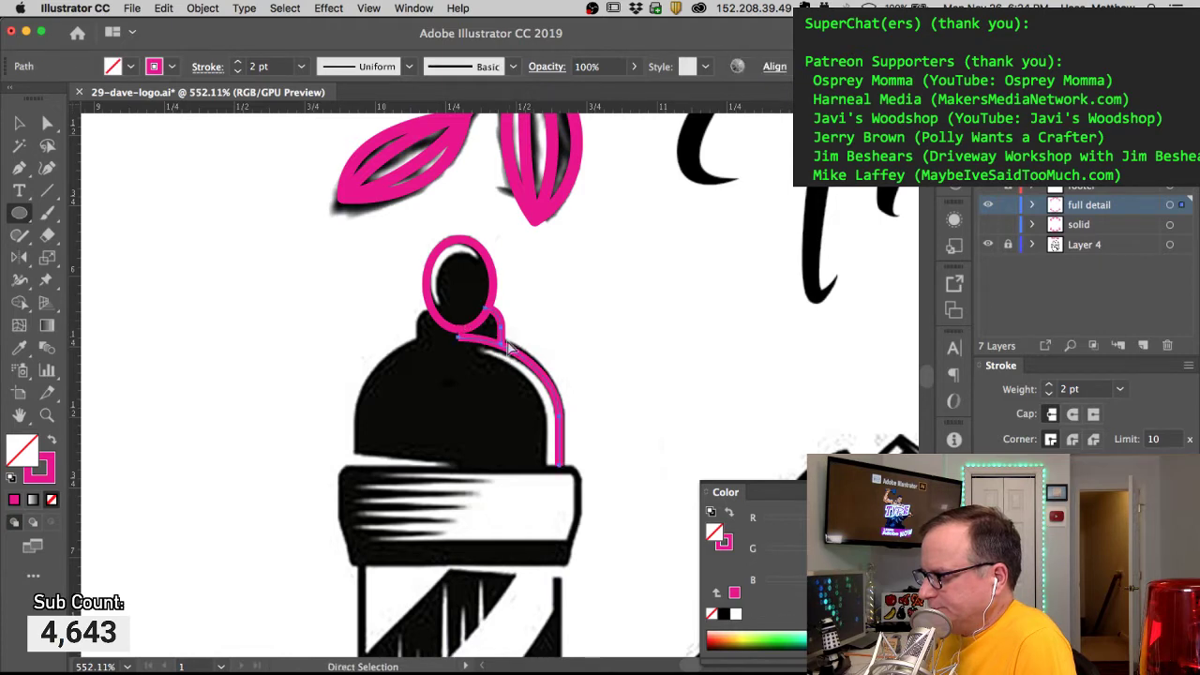
{"action": "left_click", "coordinate": [501, 362]}
{"action": "left_click_drag", "start_coordinate": [500, 356], "coordinate": [501, 357]}
{"action": "left_click", "coordinate": [512, 359], "text": "super"}
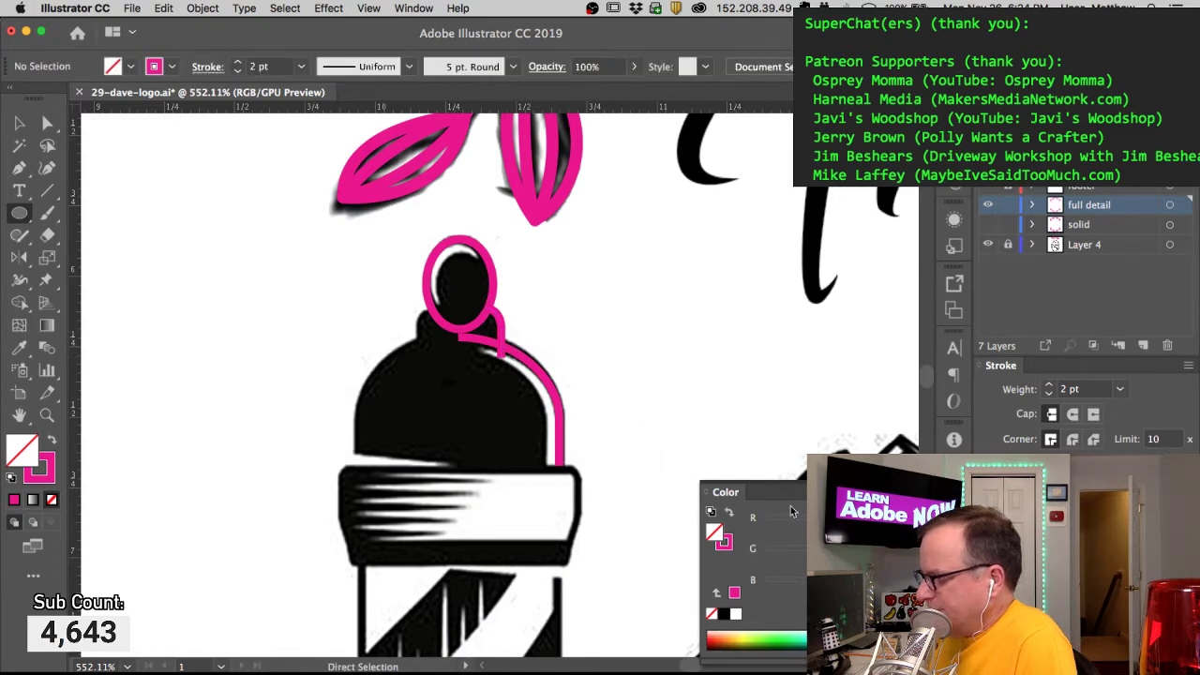
Step: Select the collar and dome paths and split them where they cross with a Pathfinder operation
{"action": "left_click", "coordinate": [908, 491]}
{"action": "left_click", "coordinate": [501, 366], "text": "alt"}
{"action": "left_click", "coordinate": [413, 8]}
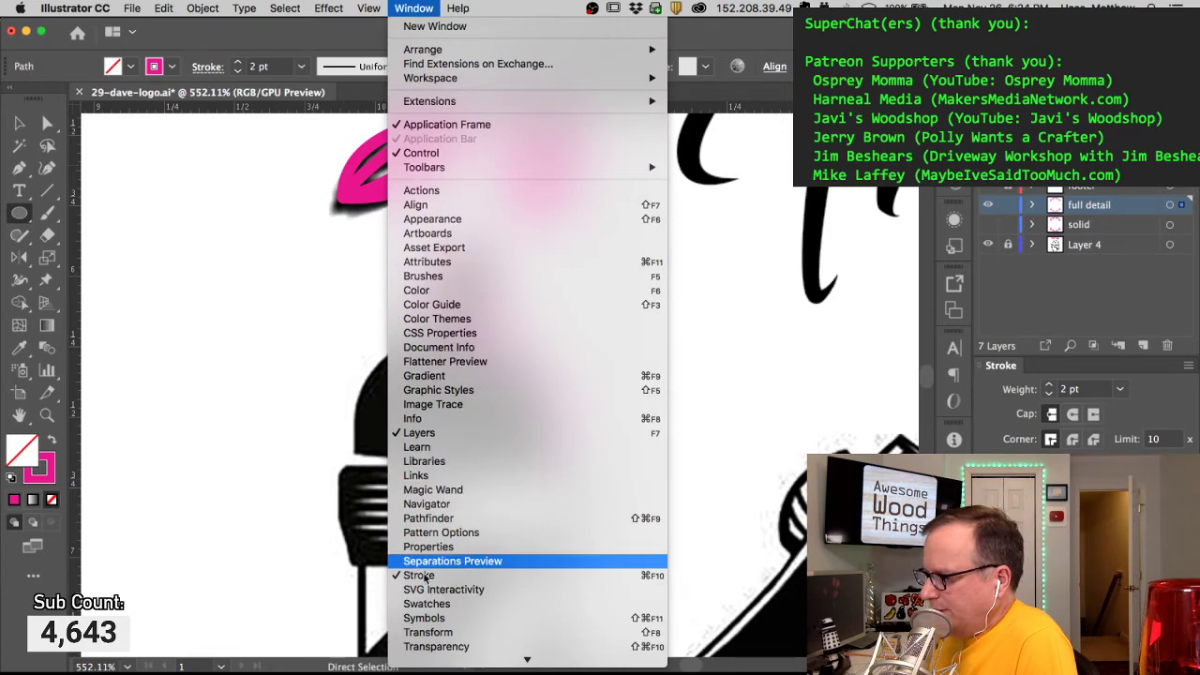
{"action": "left_click", "coordinate": [428, 518]}
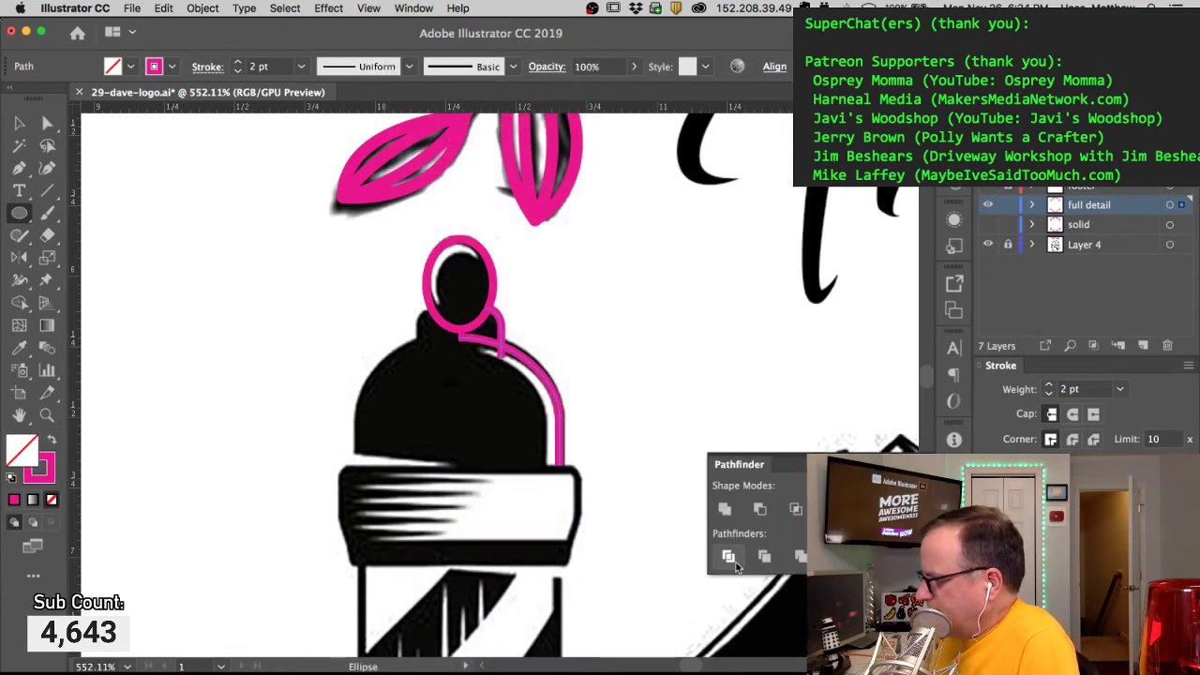
{"action": "left_click", "coordinate": [728, 557]}
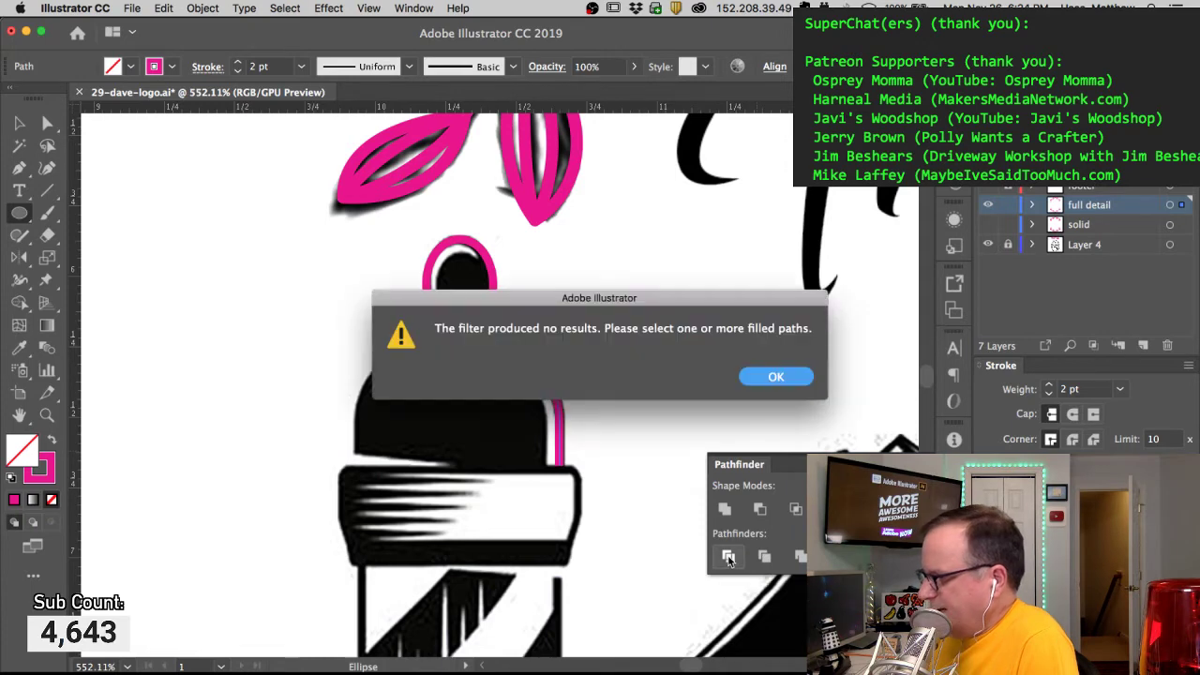
{"action": "left_click", "coordinate": [774, 377]}
{"action": "left_click", "coordinate": [728, 557]}
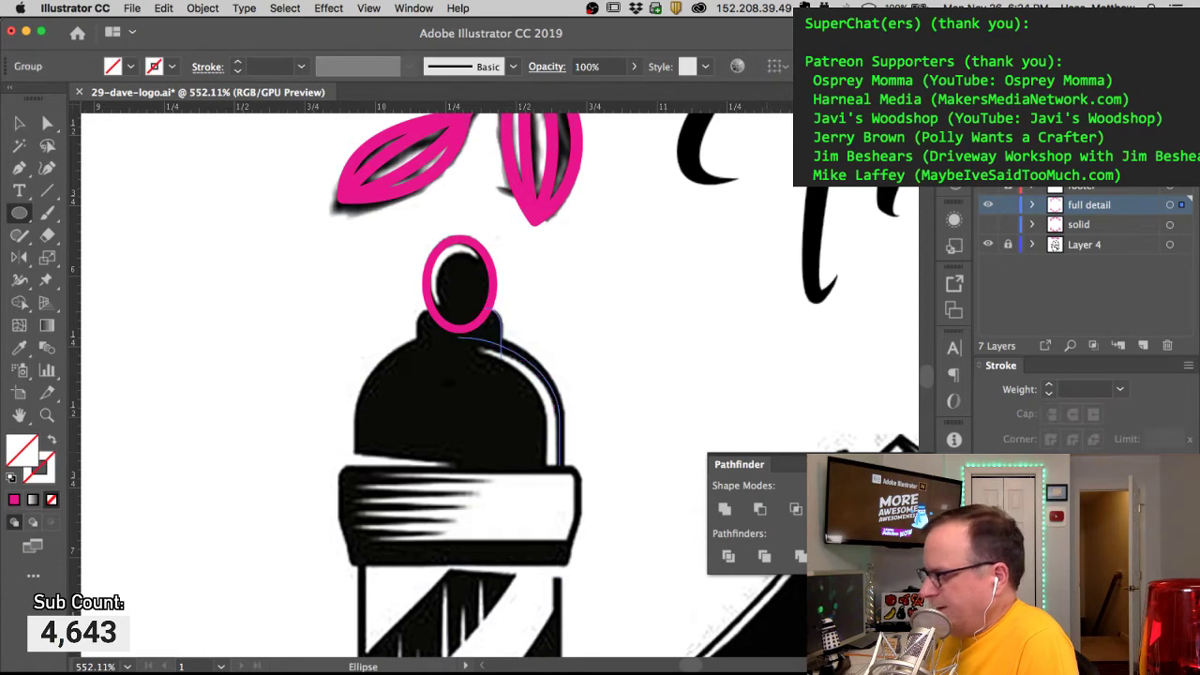
Step: Copy the knob ellipse's 2 pt magenta stroke onto the split collar and dome paths
{"action": "left_click", "coordinate": [19, 347]}
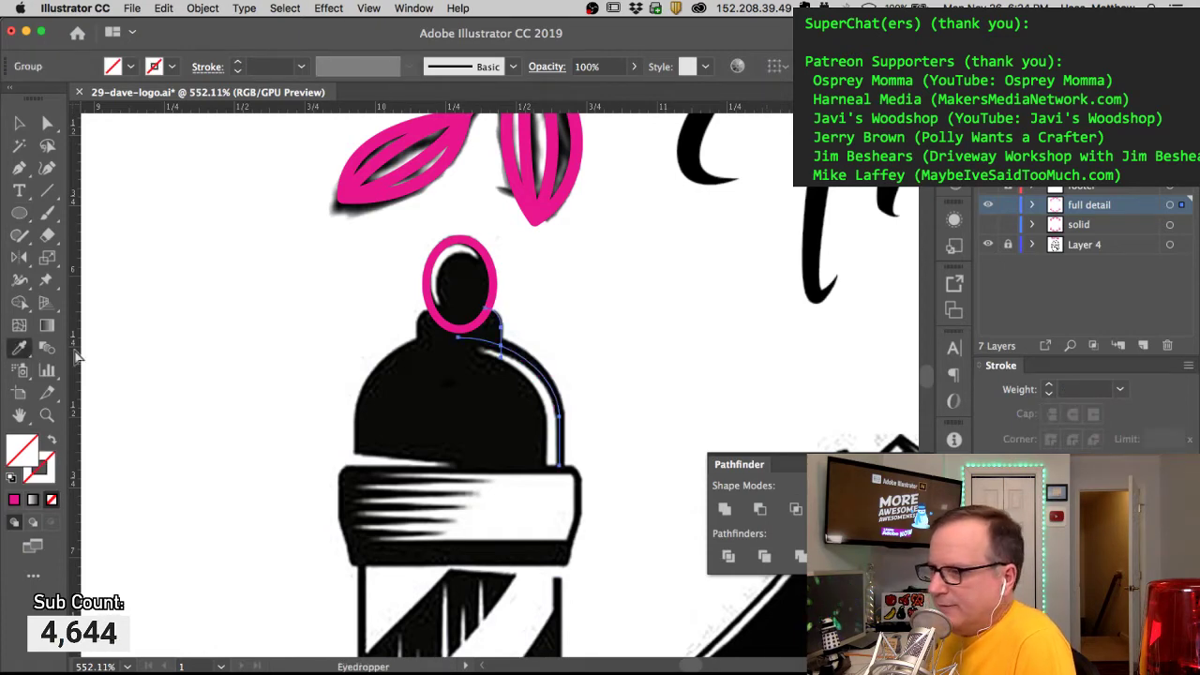
{"action": "left_click", "coordinate": [494, 271]}
{"action": "key", "text": "super"}
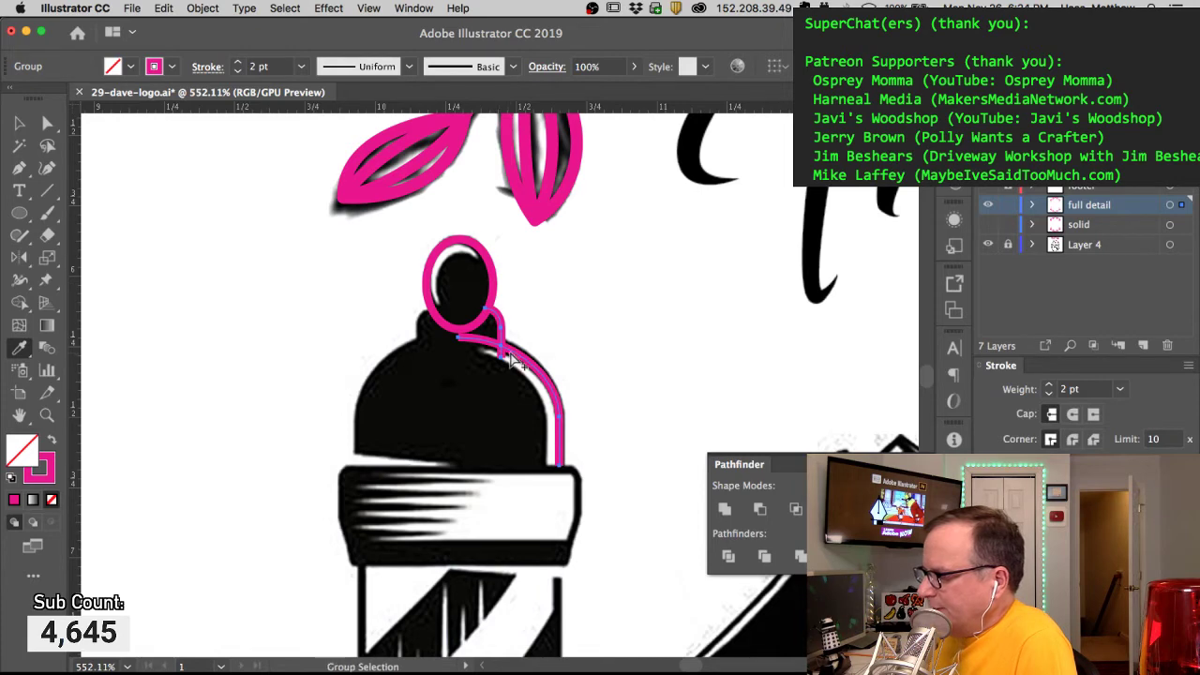
Step: Delete the excess segments beyond the collar and dome crossing and join the remaining ends into one outline
{"action": "left_click", "coordinate": [503, 347], "text": "shift+super"}
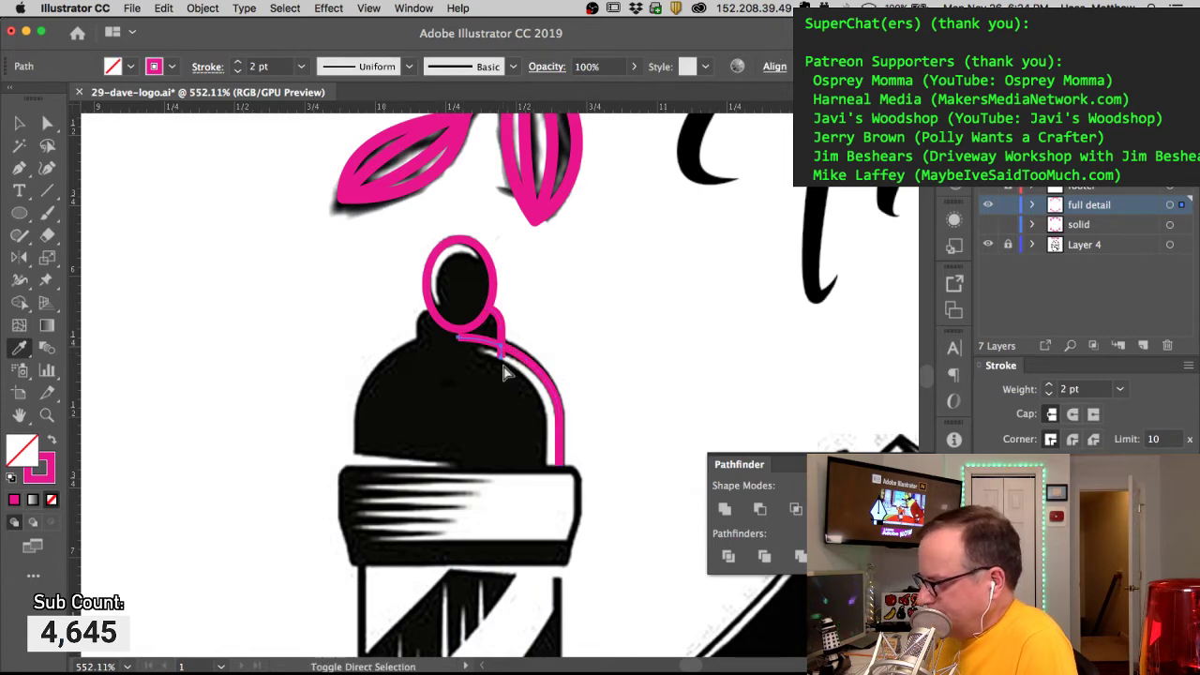
{"action": "key", "text": "Delete"}
{"action": "key", "text": "super"}
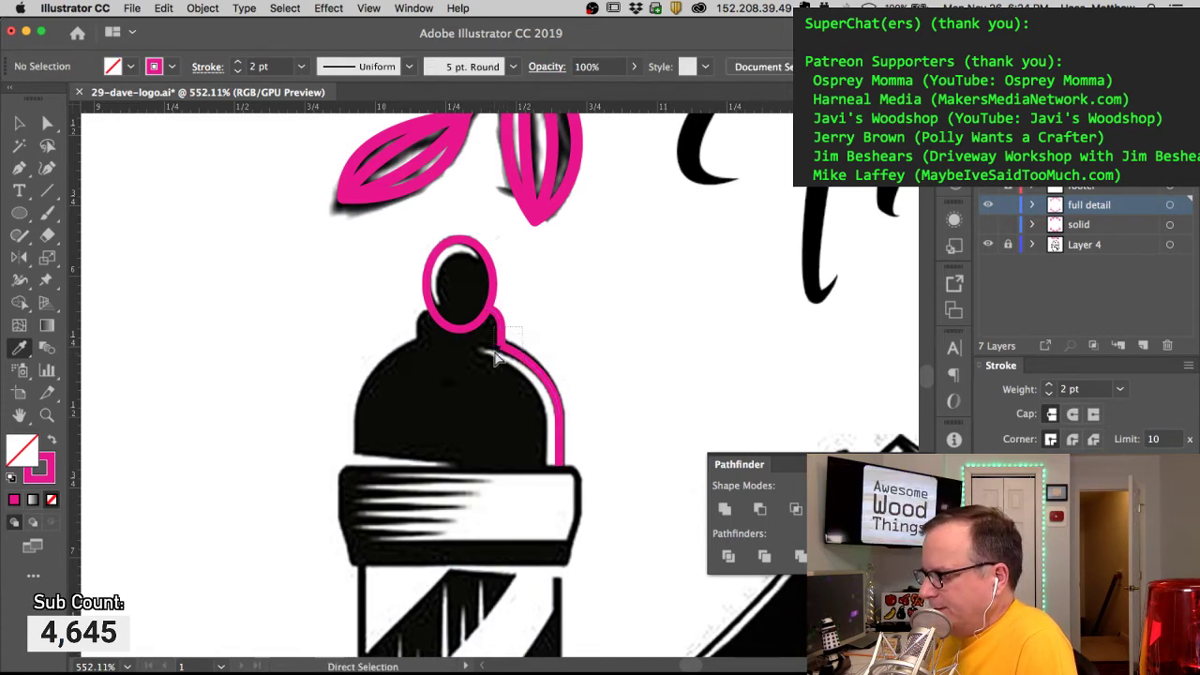
{"action": "left_click", "coordinate": [497, 359], "text": "super"}
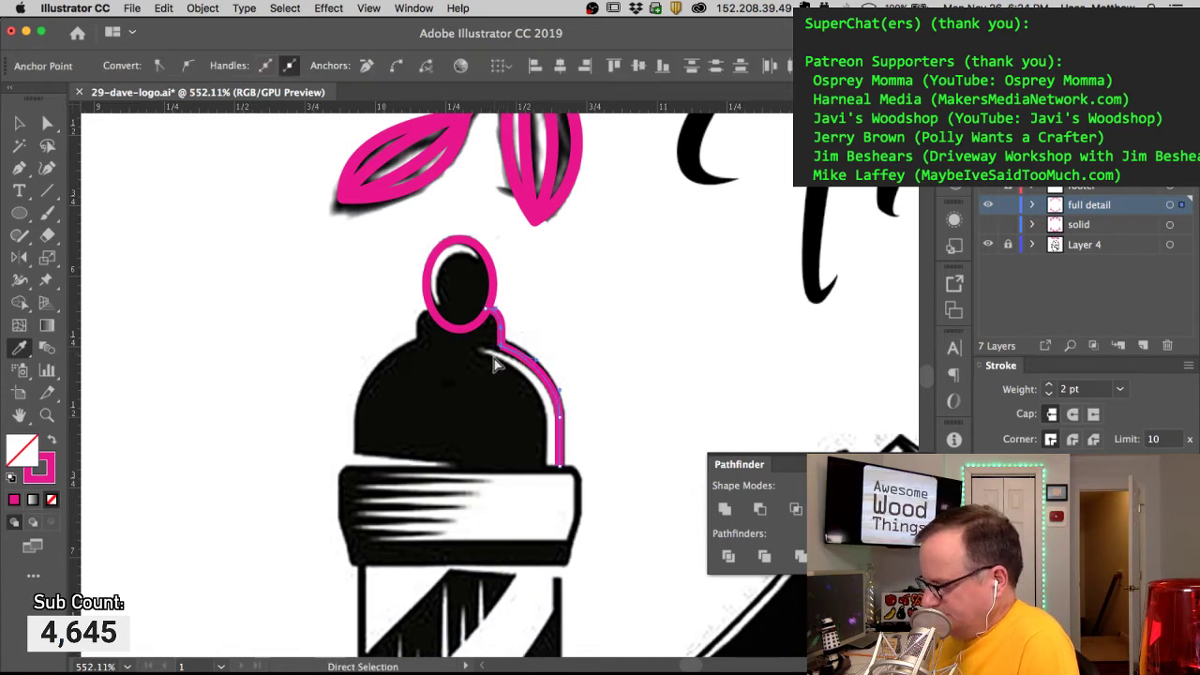
{"action": "left_click", "coordinate": [556, 308], "text": "super"}
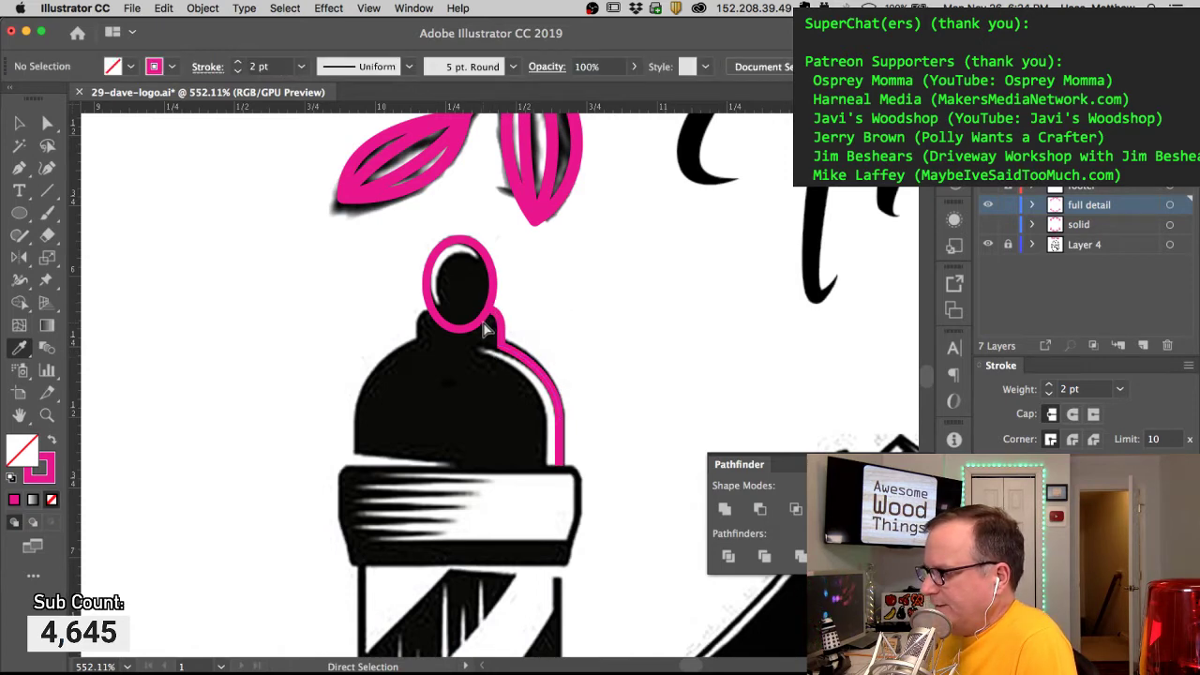
Step: Select the knob ellipse together with the collar and dome outline and split them at their crossing with the same Pathfinder operation
{"action": "left_click", "coordinate": [485, 327], "text": "super"}
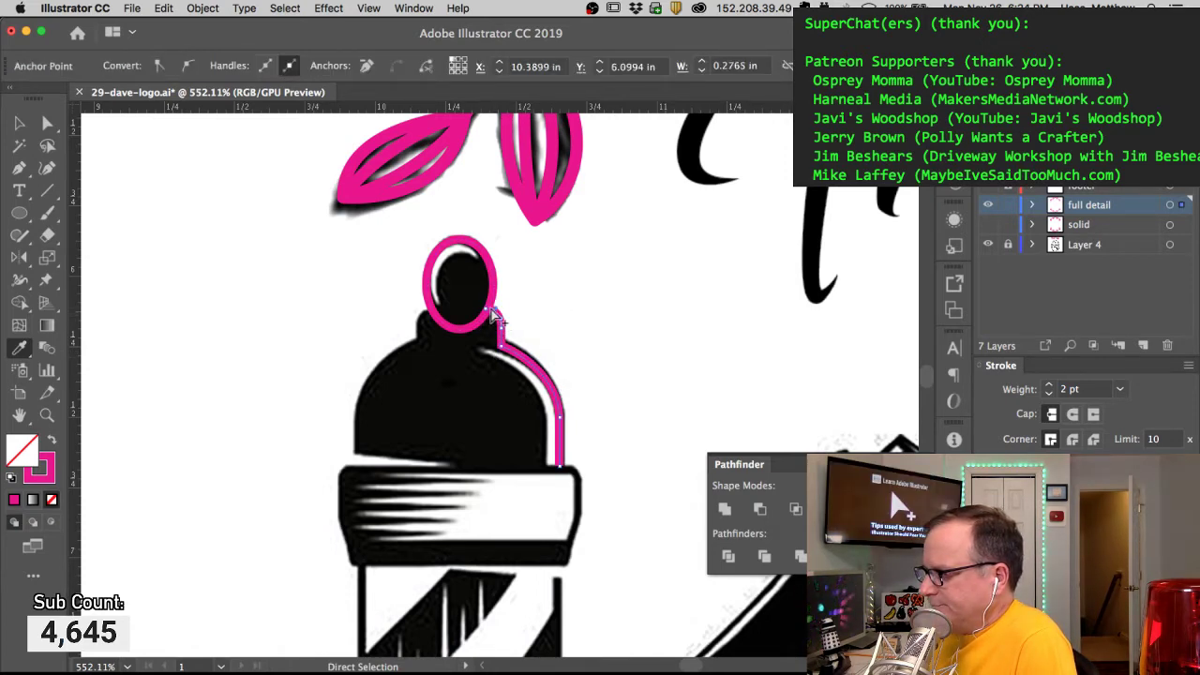
{"action": "left_click", "coordinate": [498, 300], "text": "alt+super"}
{"action": "left_click", "coordinate": [483, 314], "text": "super"}
{"action": "left_click", "coordinate": [500, 342], "text": "shift+super"}
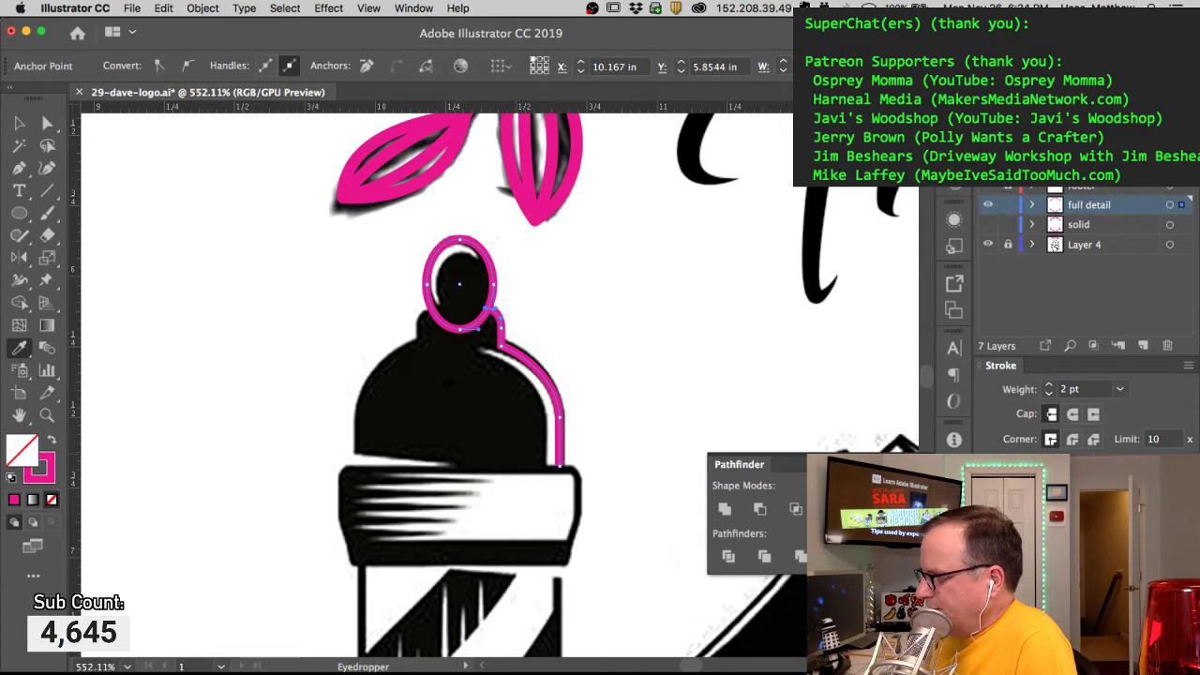
{"action": "key", "text": "super+4"}
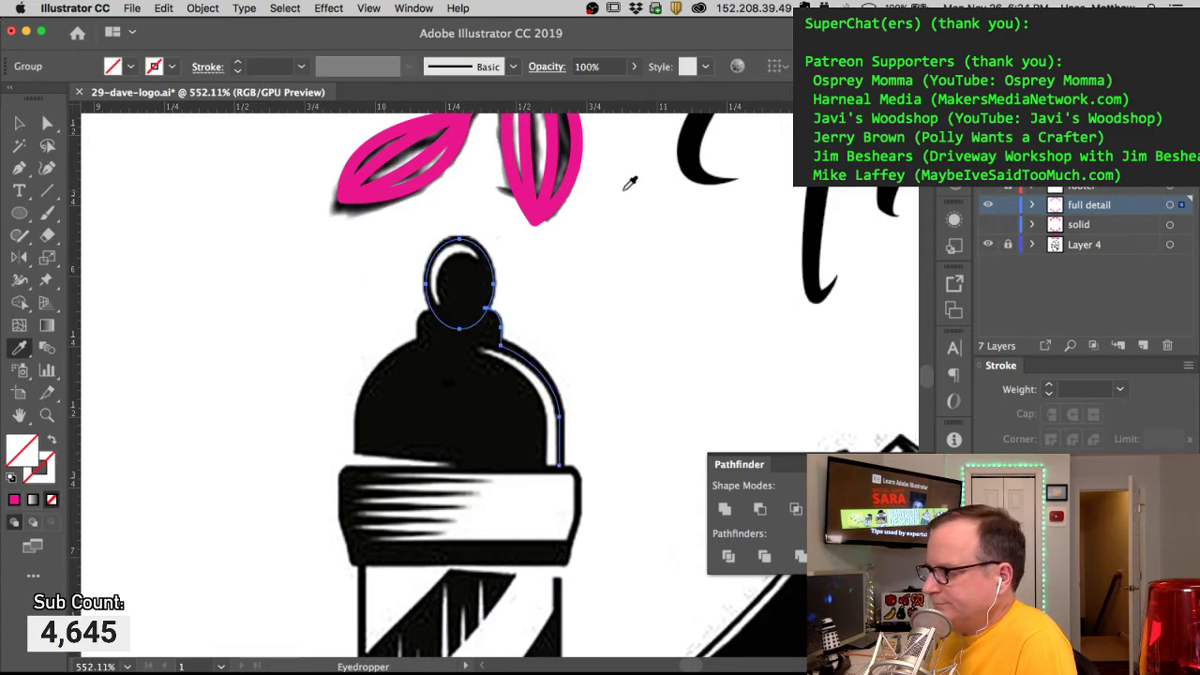
Step: Copy the laurel leaf's rounded magenta stroke onto the split knob and dome outline and set its weight to 2 pt
{"action": "left_click", "coordinate": [576, 175]}
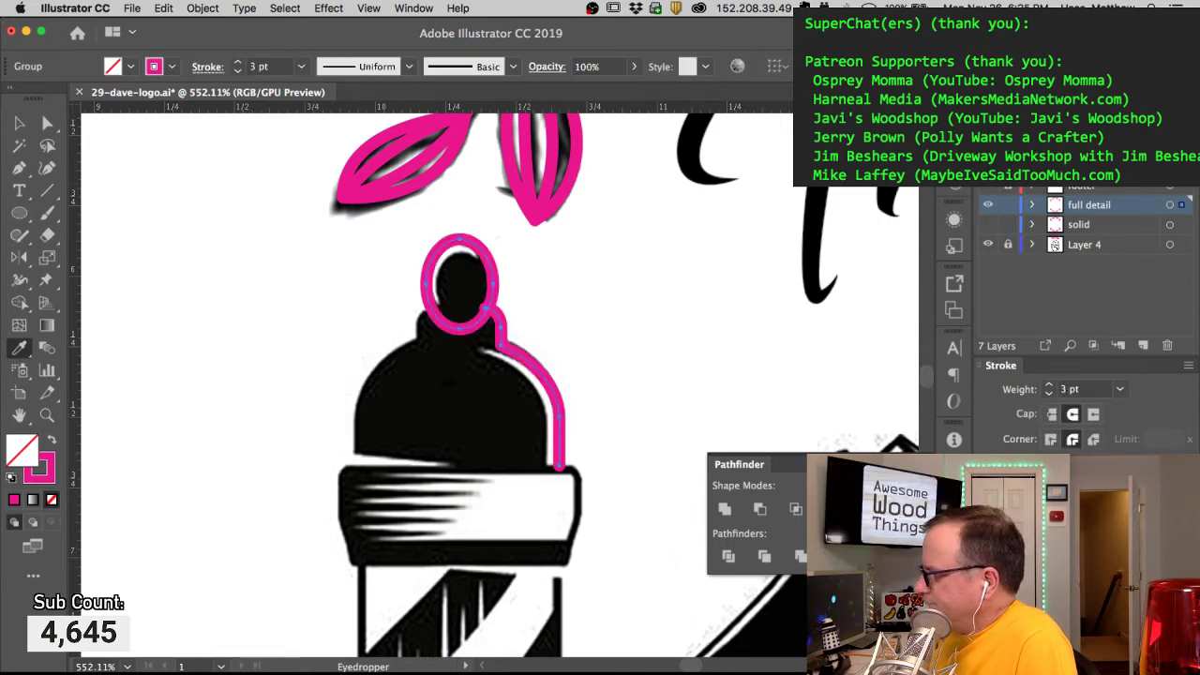
{"action": "left_click", "coordinate": [1060, 390]}
{"action": "type", "text": "2pt"}
{"action": "key", "text": "Return"}
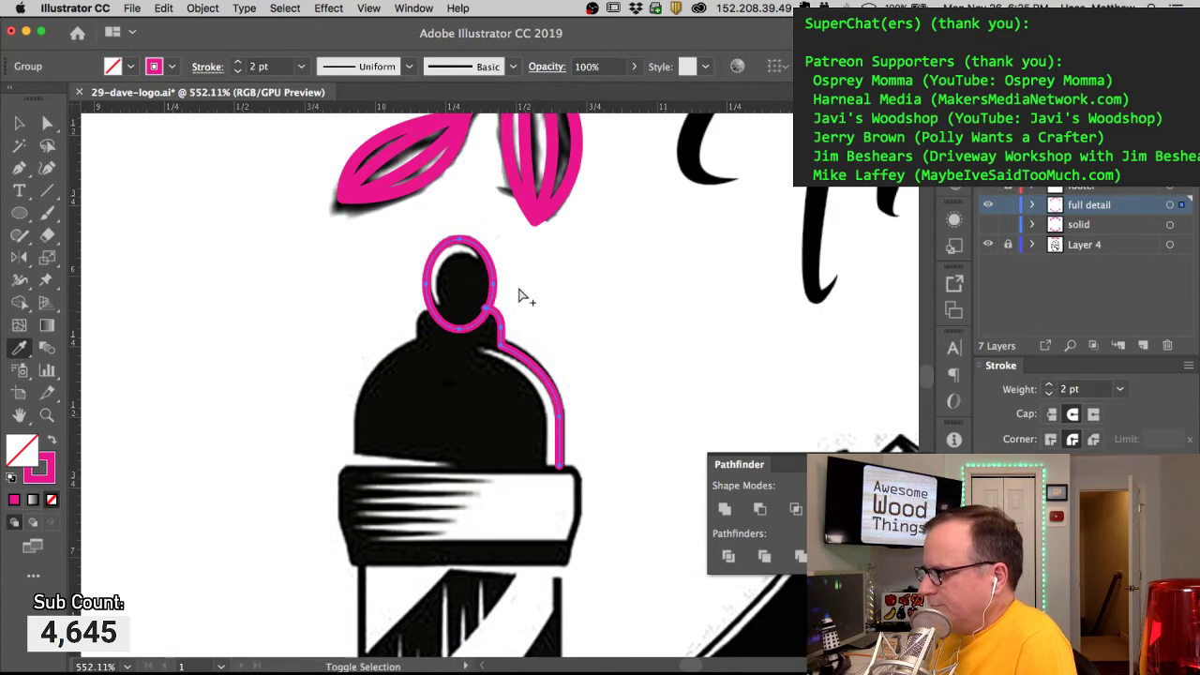
Step: Delete the short leftover stub of the collar path that pokes inside the knob ellipse
{"action": "left_click", "coordinate": [490, 283], "text": "shift+super"}
{"action": "left_click_drag", "start_coordinate": [532, 304], "coordinate": [499, 343]}
{"action": "key", "text": "space"}
{"action": "scroll", "coordinate": [507, 334], "scroll_direction": "up", "scroll_amount": 5}
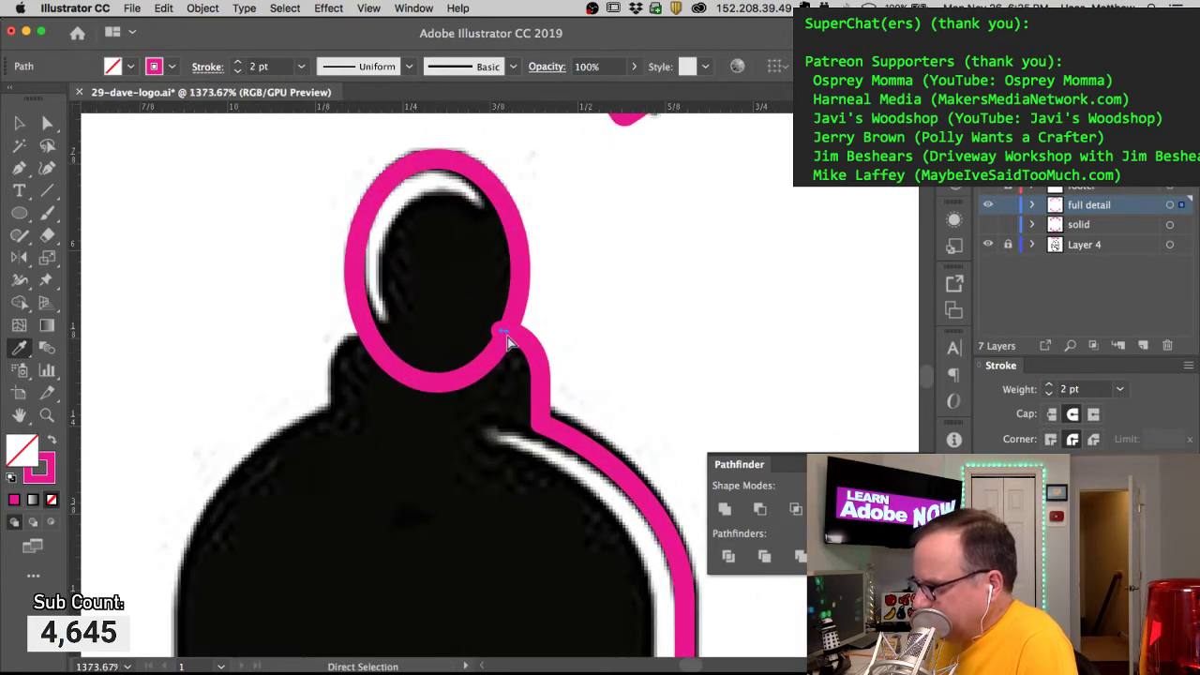
{"action": "key", "text": "super"}
{"action": "key", "text": "Left"}
{"action": "key", "text": "Left"}
{"action": "key", "text": "Left"}
{"action": "key", "text": "Left"}
{"action": "key", "text": "Left"}
{"action": "key", "text": "Left"}
{"action": "key", "text": "Left"}
{"action": "key", "text": "Left"}
{"action": "key", "text": "Left"}
{"action": "key", "text": "Left"}
{"action": "key", "text": "Left"}
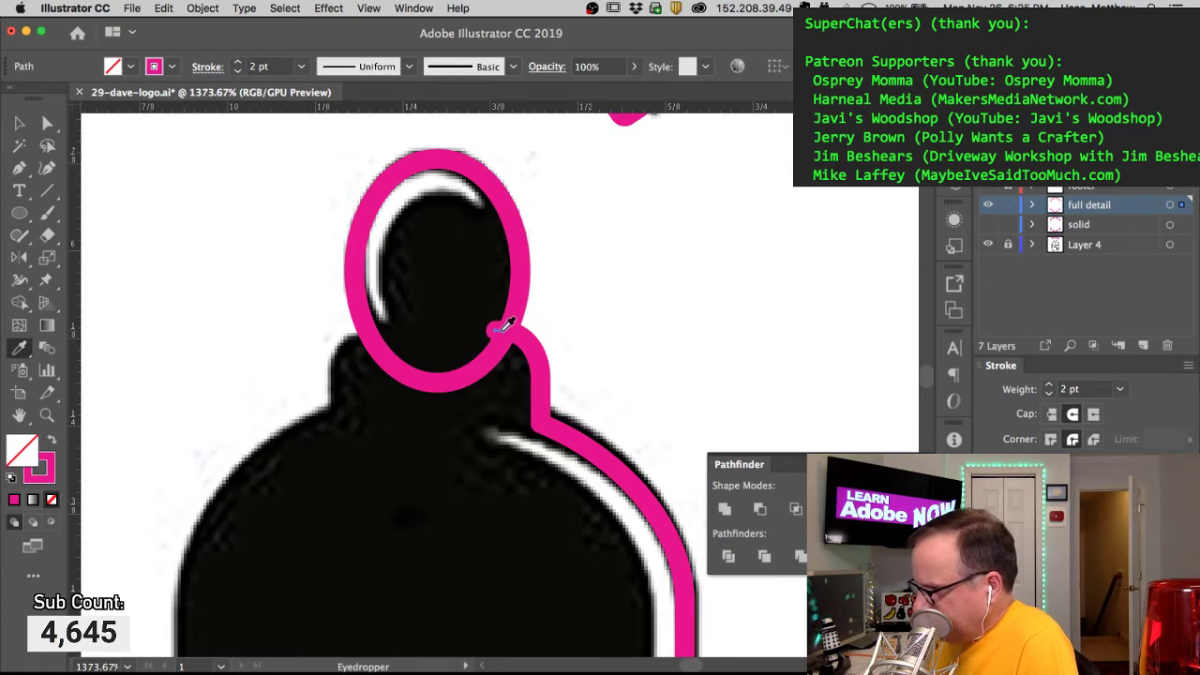
{"action": "key", "text": "Delete"}
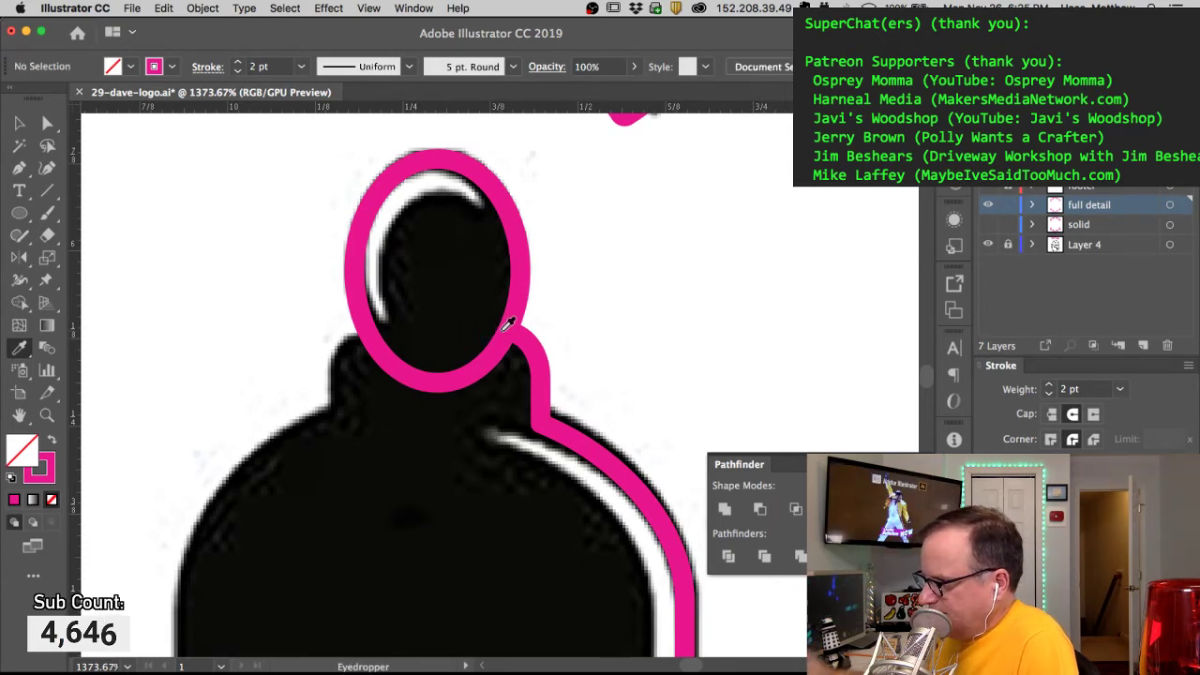
Step: Delete the knob ellipse's lower right segment between the collar joint and its bottom anchor
{"action": "left_click", "coordinate": [508, 345], "text": "super"}
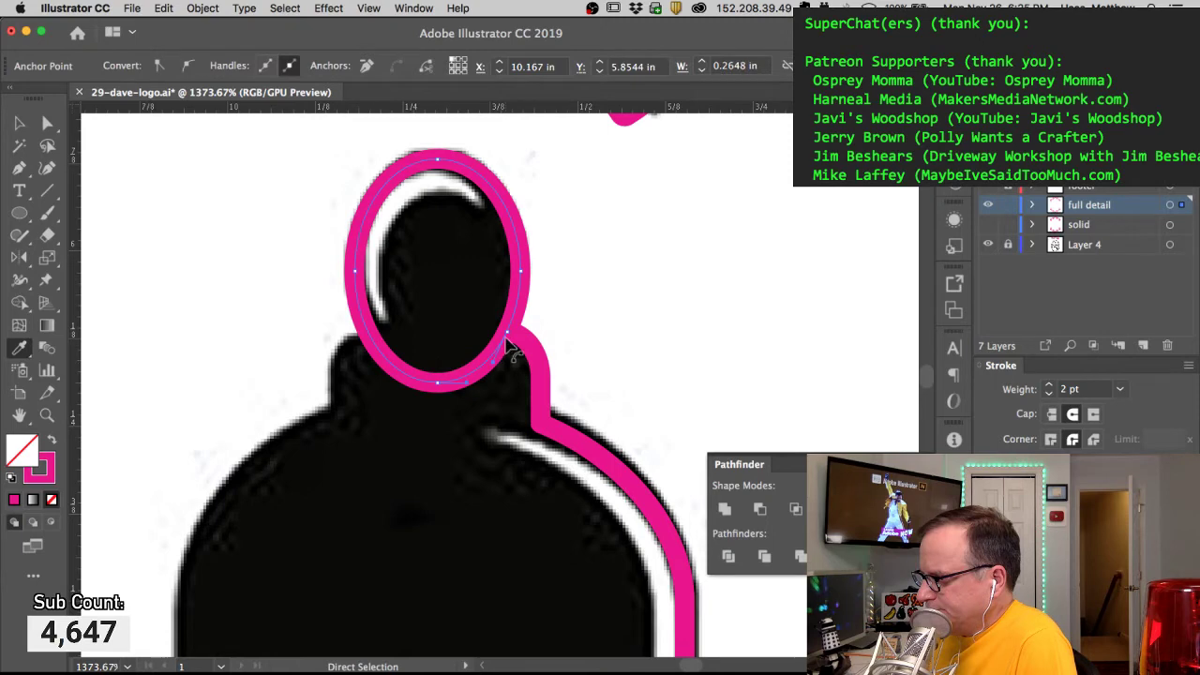
{"action": "left_click", "coordinate": [484, 388], "text": "super"}
{"action": "left_click", "coordinate": [478, 377], "text": "super"}
{"action": "key", "text": "Delete"}
{"action": "key", "text": "super+shift+a"}
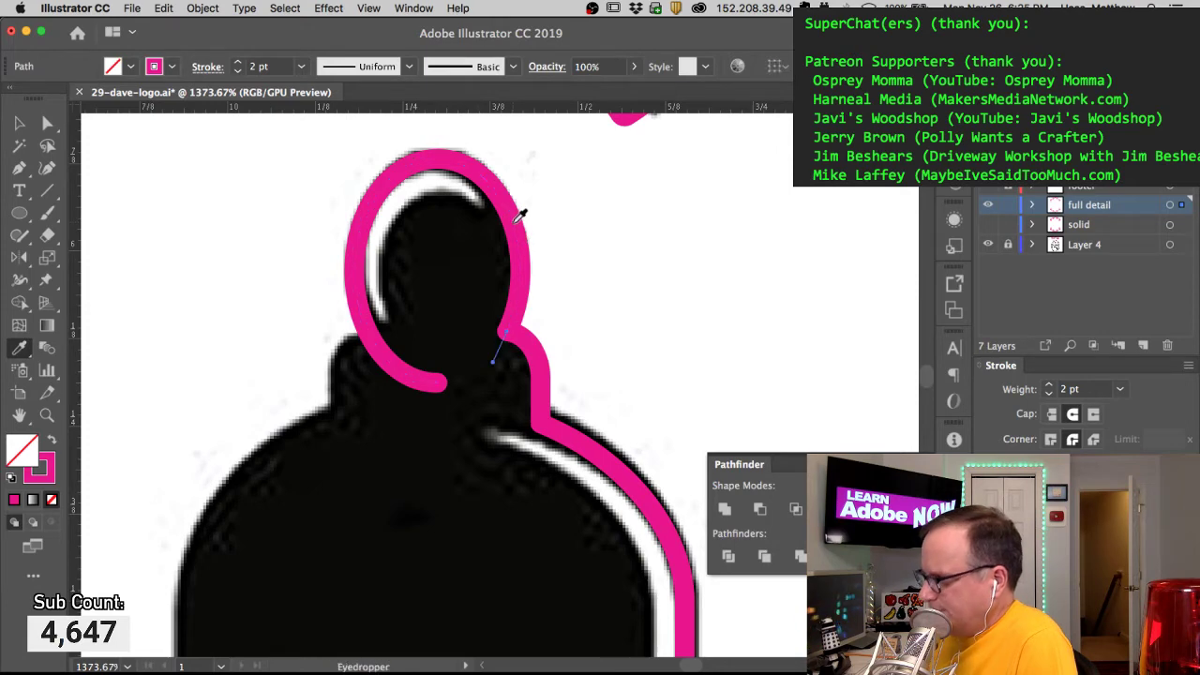
Step: Join the knob outline to the collar path where they meet and delete the left half of the knob outline
{"action": "key", "text": "a"}
{"action": "left_click_drag", "start_coordinate": [562, 321], "coordinate": [463, 360]}
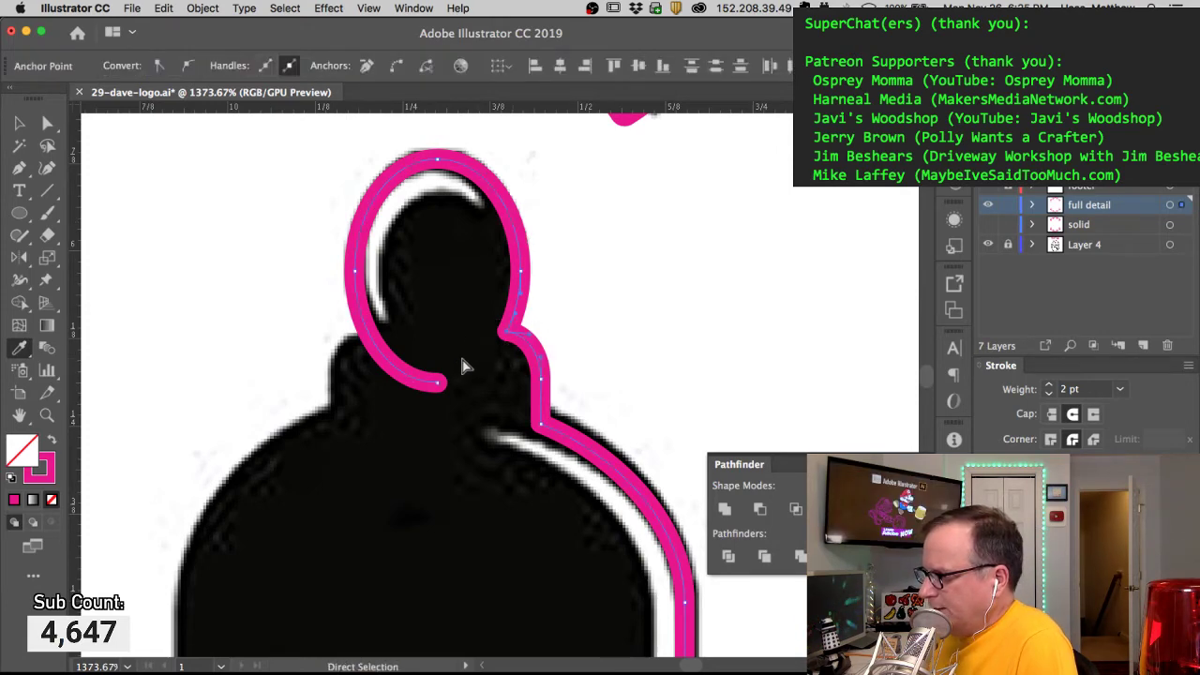
{"action": "left_click_drag", "start_coordinate": [315, 272], "coordinate": [459, 423]}
{"action": "key", "text": "Delete"}
{"action": "left_click_drag", "start_coordinate": [547, 314], "coordinate": [474, 351]}
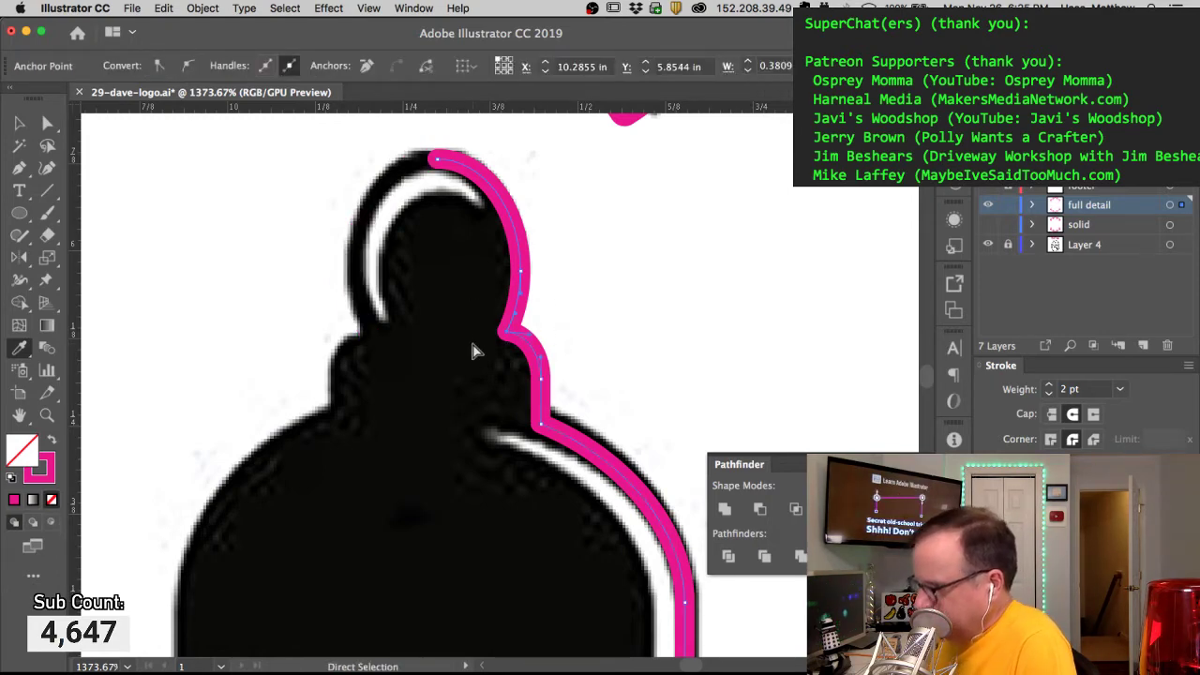
{"action": "left_click", "coordinate": [474, 344], "text": "alt+super"}
{"action": "left_click", "coordinate": [459, 433], "text": "alt+super"}
{"action": "left_click", "coordinate": [466, 487], "text": "alt+super"}
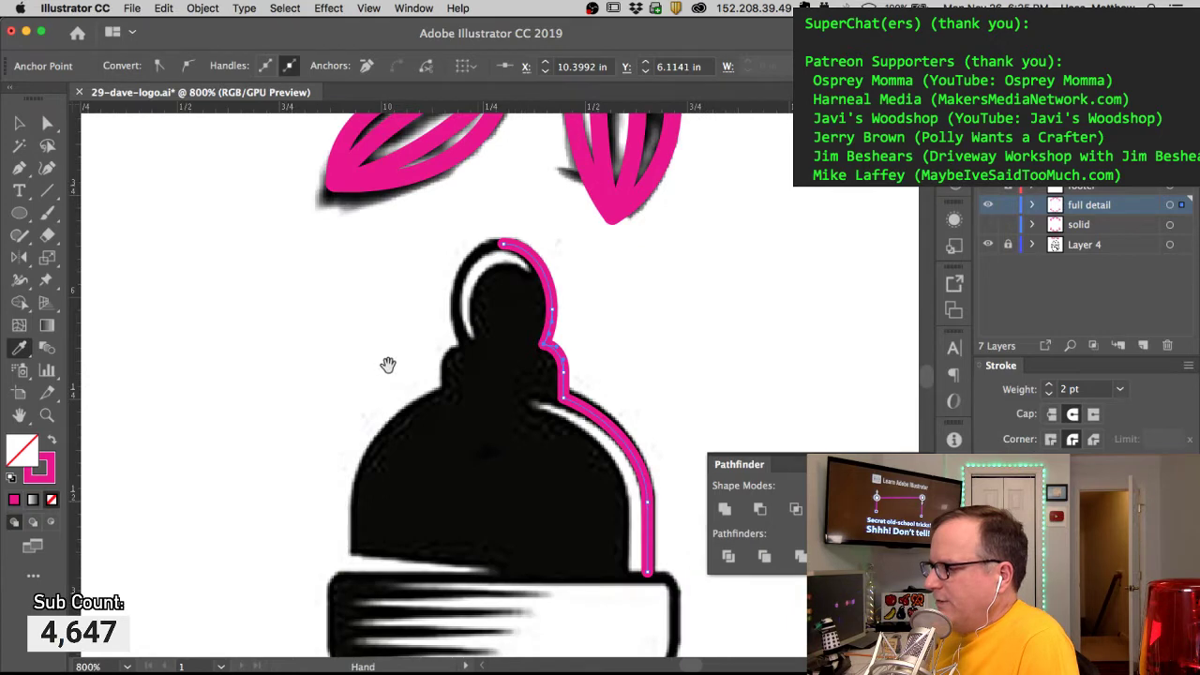
{"action": "left_click", "coordinate": [577, 305], "text": "super"}
{"action": "left_click_drag", "start_coordinate": [544, 343], "coordinate": [421, 316]}
{"action": "key", "text": "super+z"}
{"action": "left_click_drag", "start_coordinate": [564, 398], "coordinate": [334, 409]}
{"action": "key", "text": "super+z"}
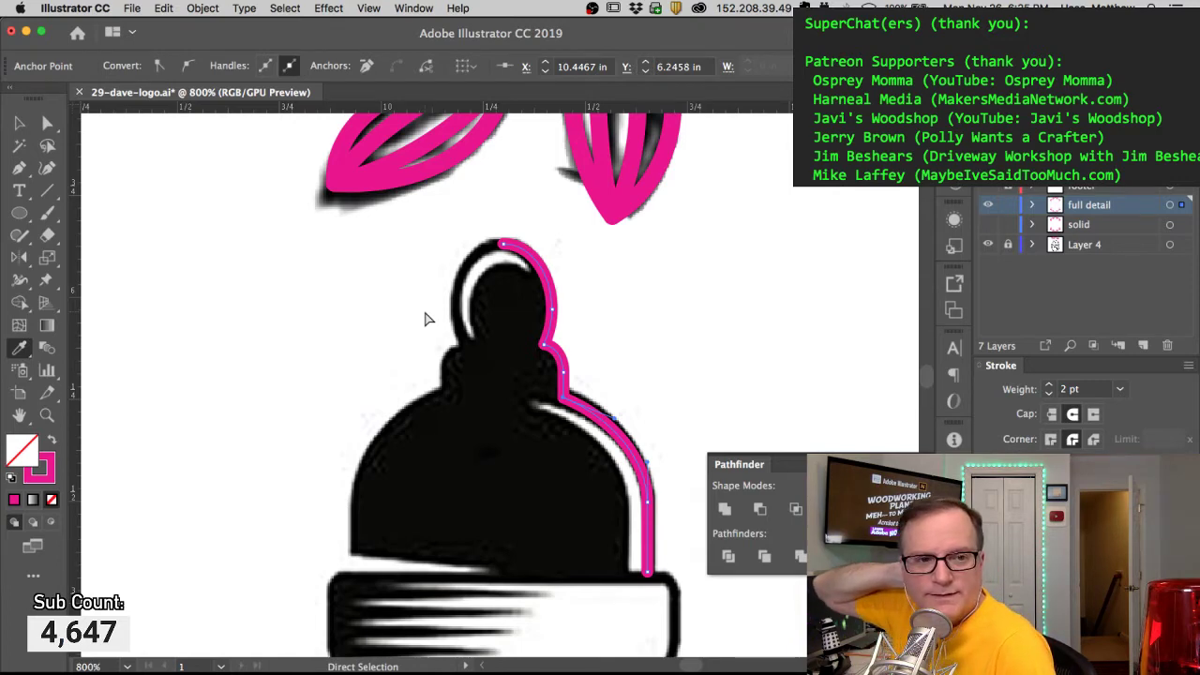
Step: Reflect a copy of the right cap outline across the vertical axis through the knob's top anchor
{"action": "left_click", "coordinate": [547, 285], "text": "alt+super"}
{"action": "left_click", "coordinate": [18, 255]}
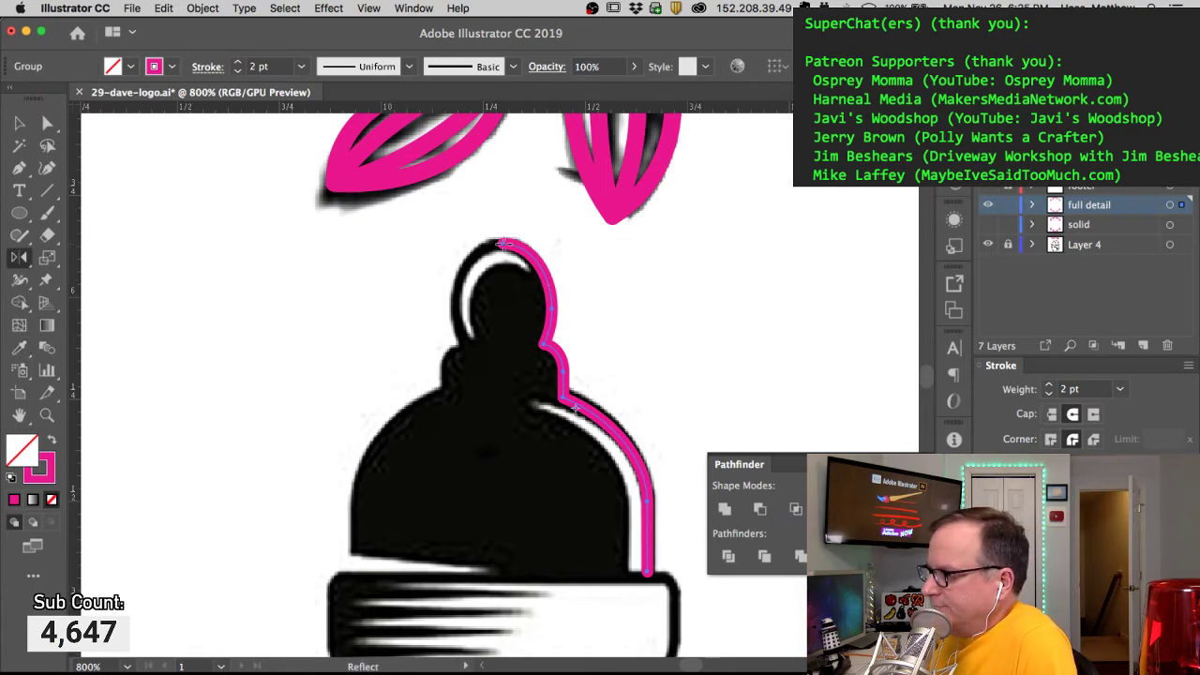
{"action": "left_click_drag", "start_coordinate": [521, 314], "coordinate": [397, 327]}
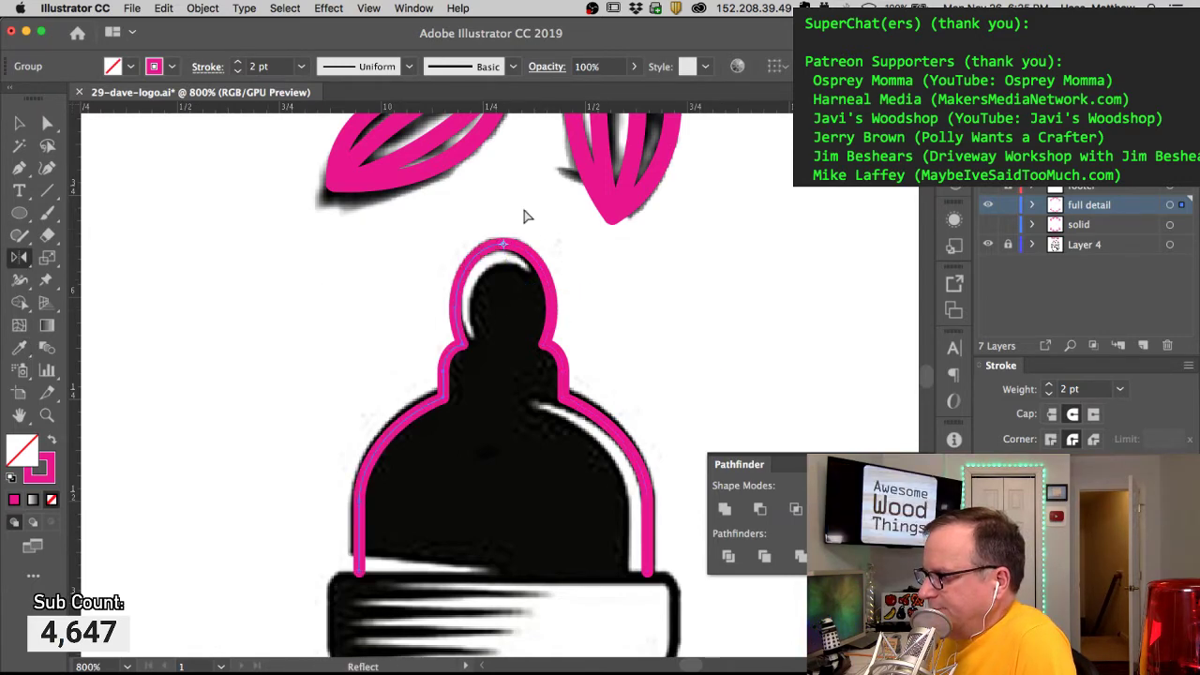
Step: Join the two mirrored halves of the cap outline at the knob's top anchor and deselect
{"action": "left_click_drag", "start_coordinate": [495, 255], "coordinate": [495, 255]}
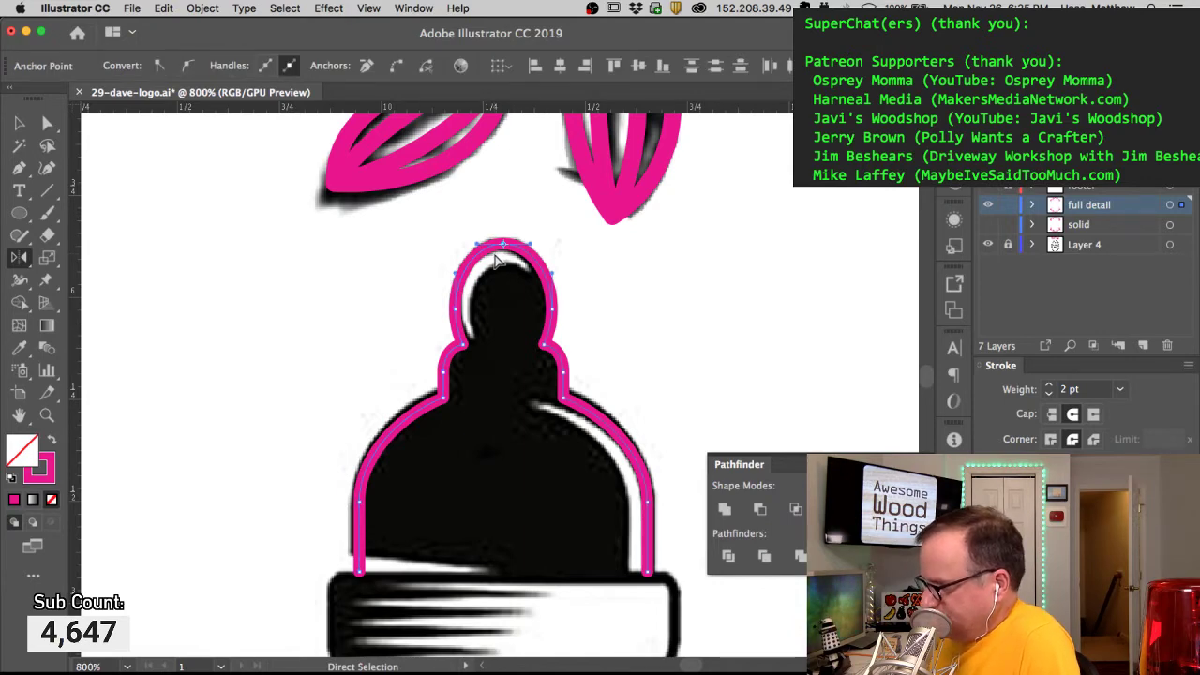
{"action": "key", "text": "super+j"}
{"action": "left_click", "coordinate": [407, 327], "text": "super"}
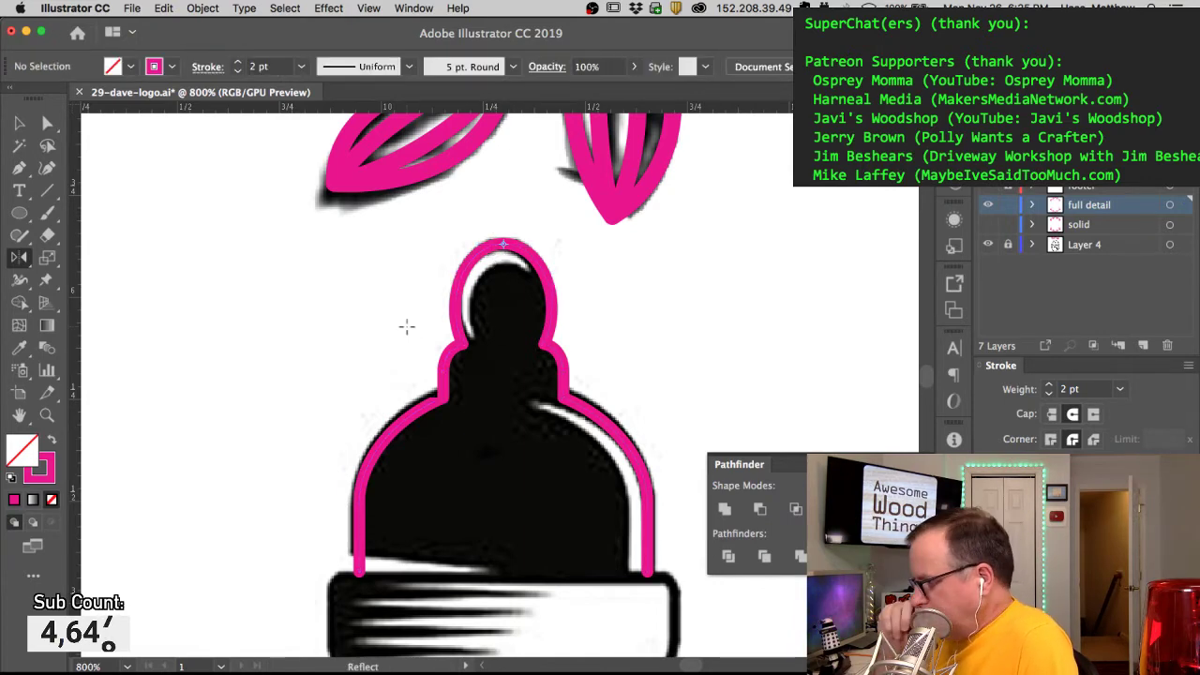
Step: Examine how the cap outline follows the blurry template around the left joint between collar and dome
{"action": "left_click", "coordinate": [497, 407], "text": "super"}
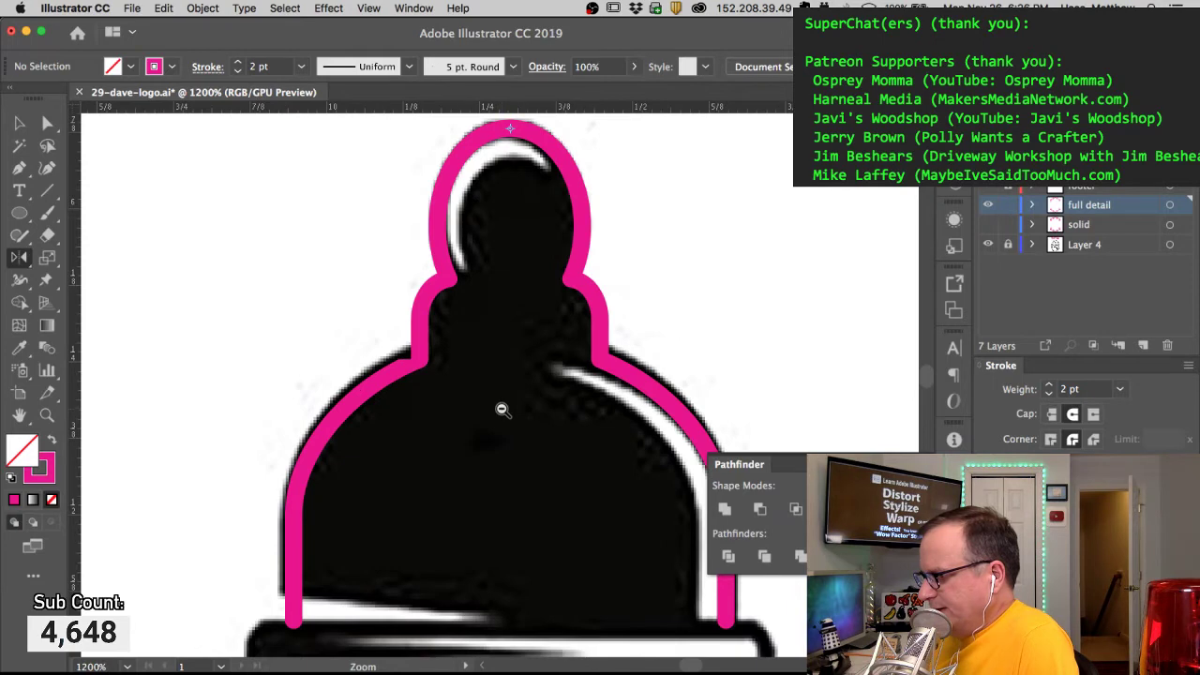
{"action": "left_click", "coordinate": [501, 410], "text": "alt+super"}
{"action": "left_click", "coordinate": [441, 360], "text": "super"}
{"action": "left_click", "coordinate": [513, 372], "text": "super"}
{"action": "left_click", "coordinate": [450, 375], "text": "super"}
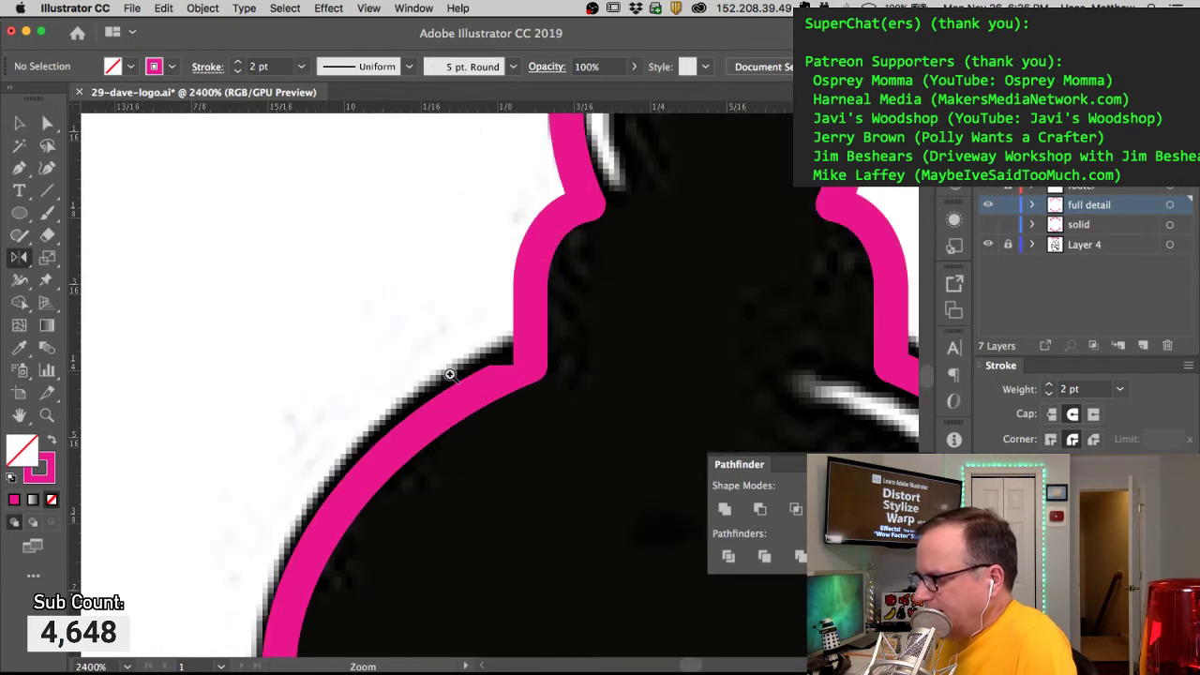
{"action": "left_click", "coordinate": [506, 387]}
{"action": "key", "text": "super+space"}
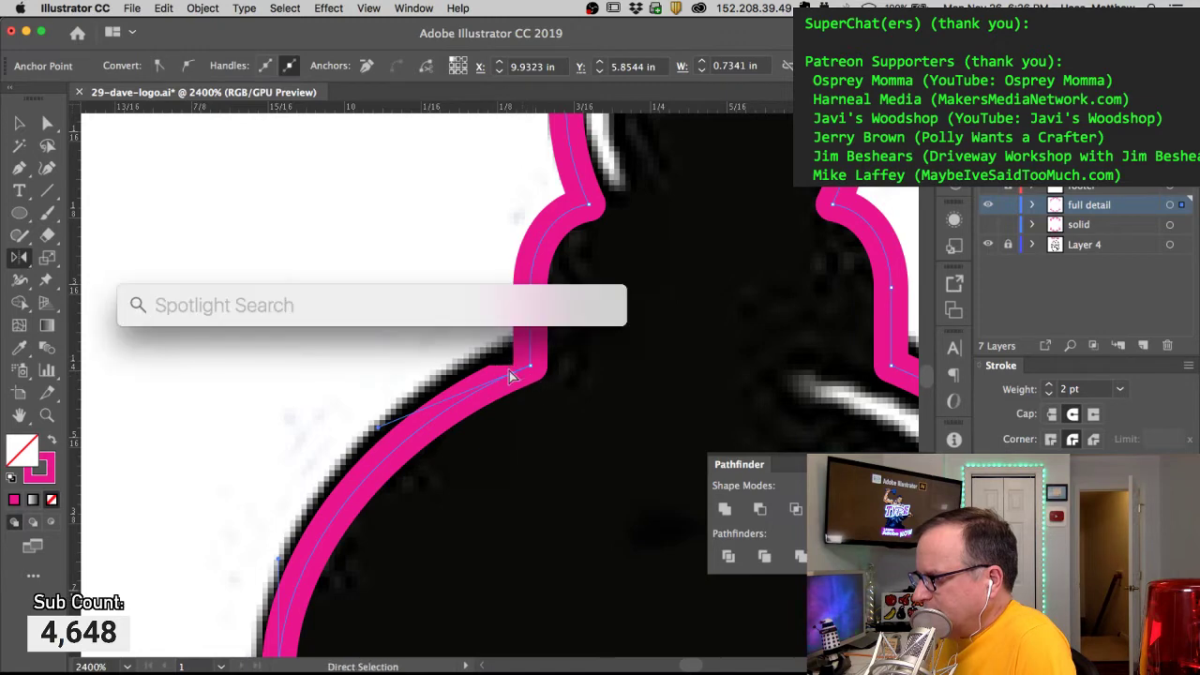
{"action": "key", "text": "Escape"}
{"action": "key", "text": "super+shift+a"}
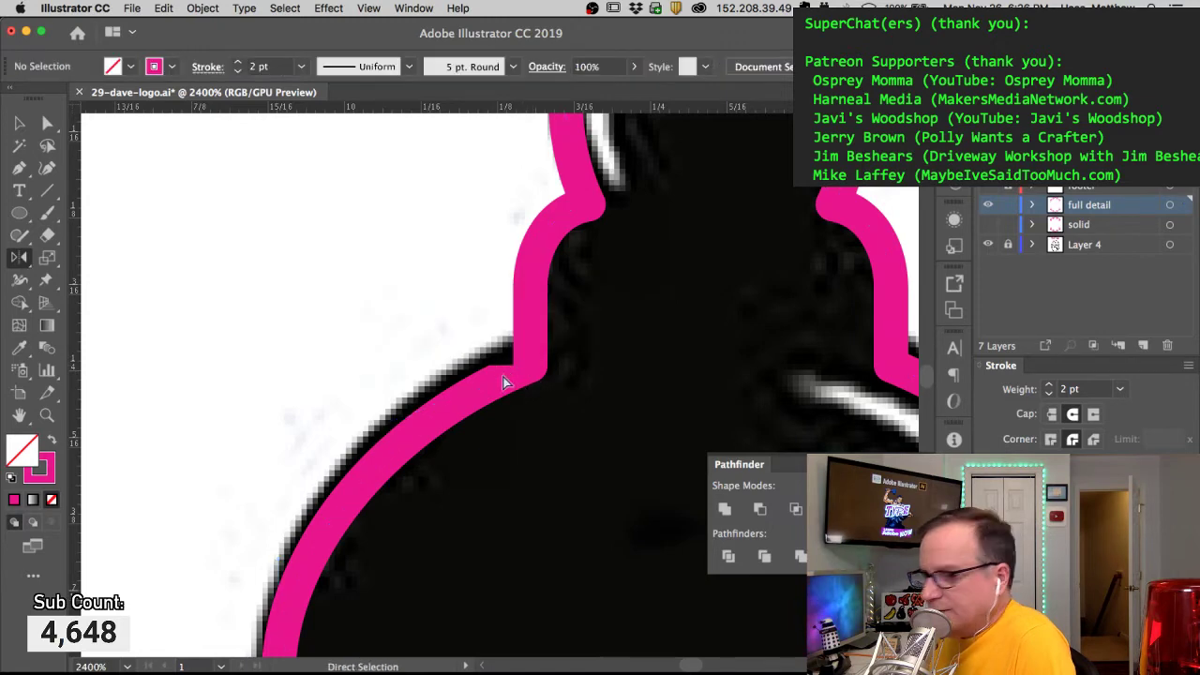
{"action": "left_click", "coordinate": [583, 400], "text": "alt+super"}
{"action": "left_click", "coordinate": [570, 413], "text": "alt+super"}
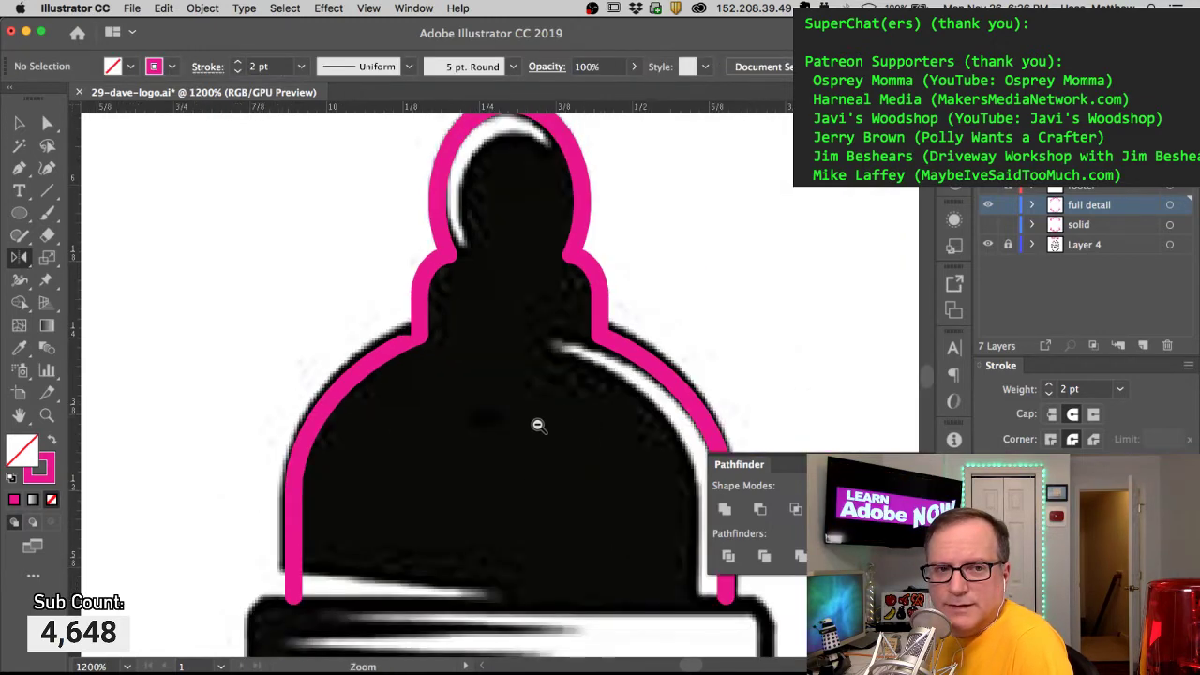
{"action": "left_click", "coordinate": [538, 425], "text": "alt+super"}
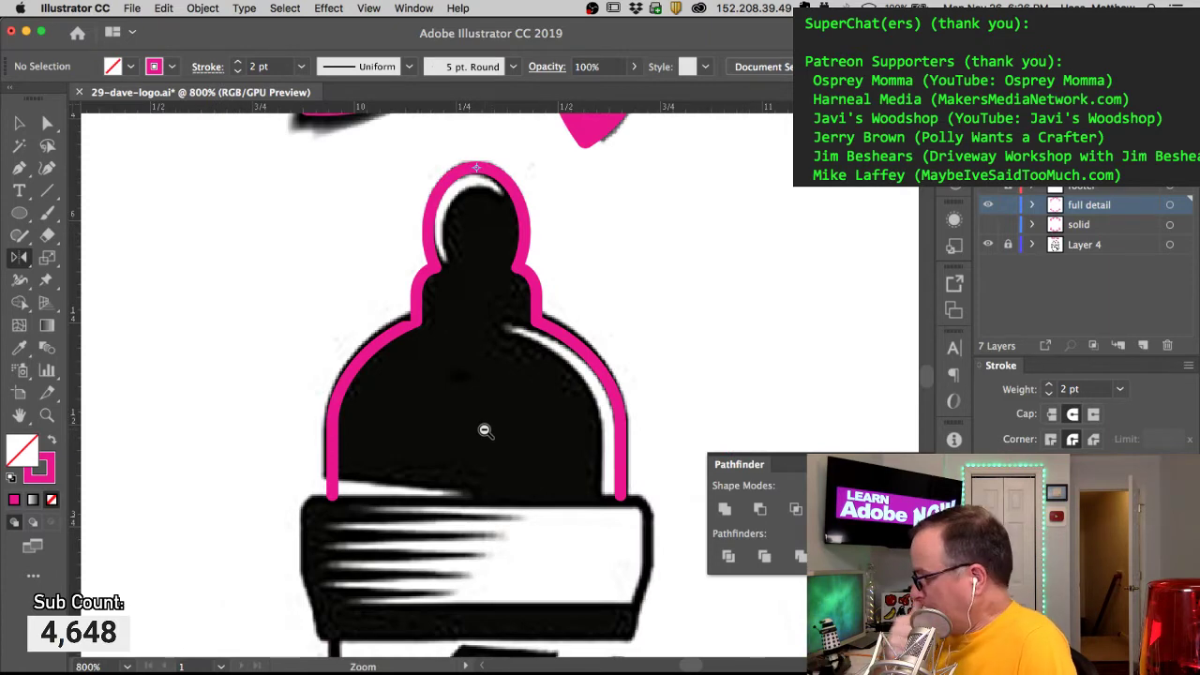
Step: Raise the cap outline's lower left endpoint to the dome's corner and close the path with a slanted straight bottom edge
{"action": "key", "text": "a"}
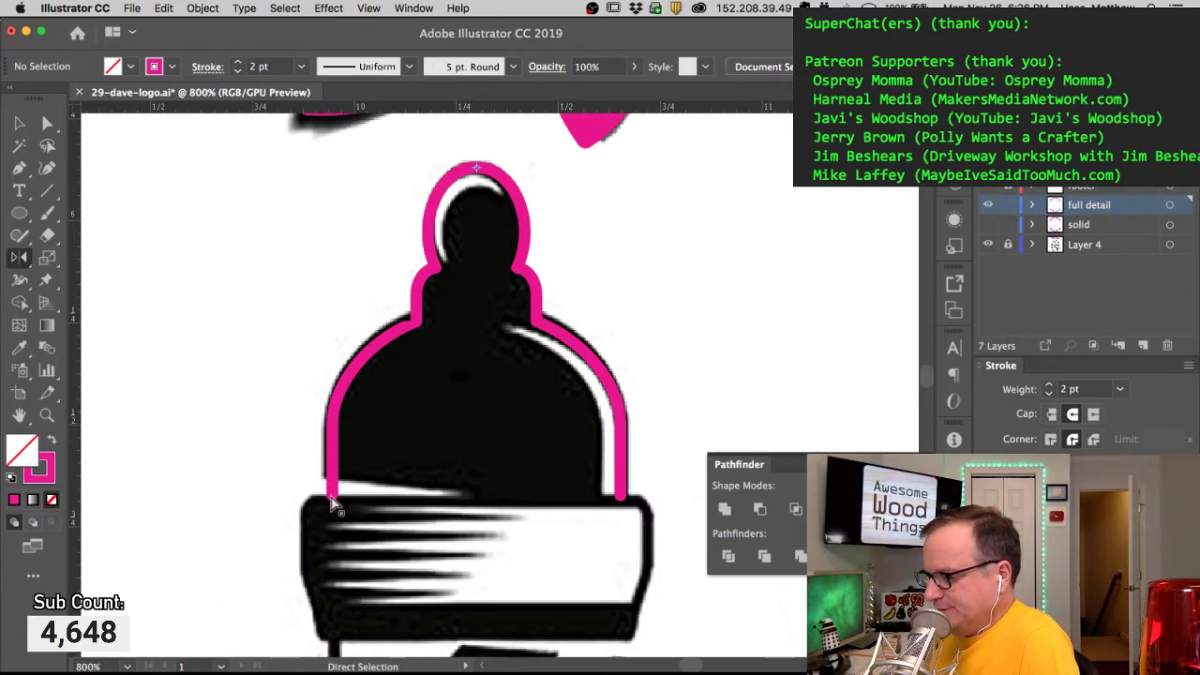
{"action": "left_click_drag", "start_coordinate": [334, 504], "coordinate": [331, 479]}
{"action": "key", "text": "p"}
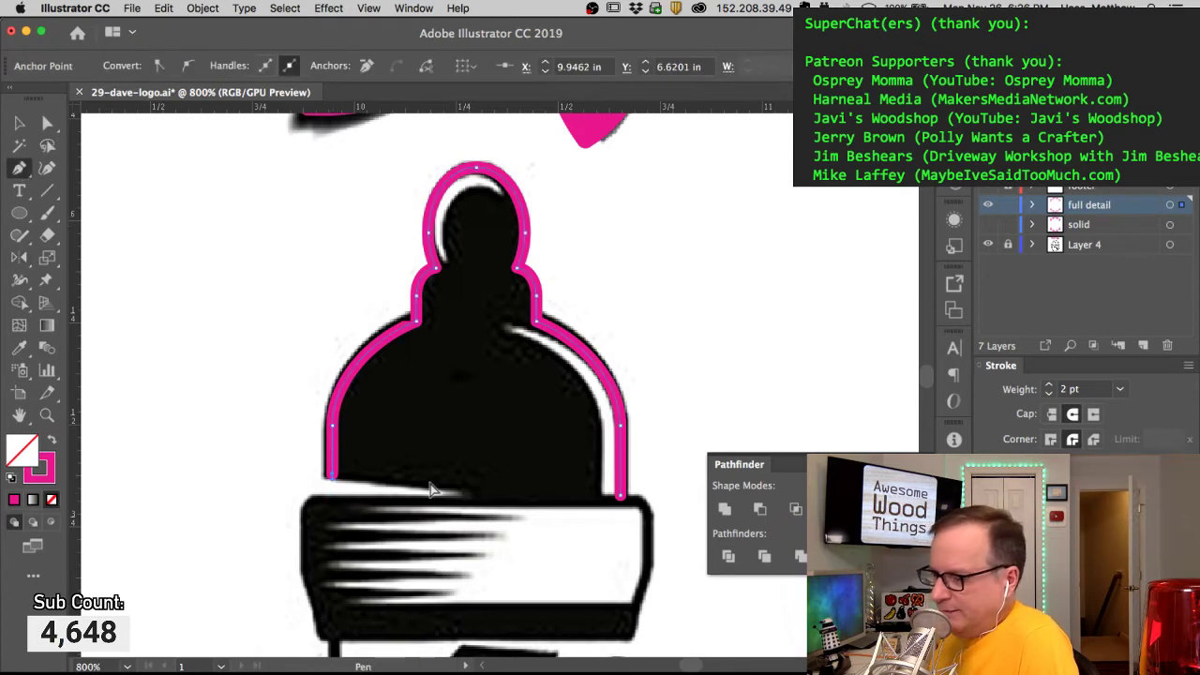
{"action": "left_click", "coordinate": [329, 477]}
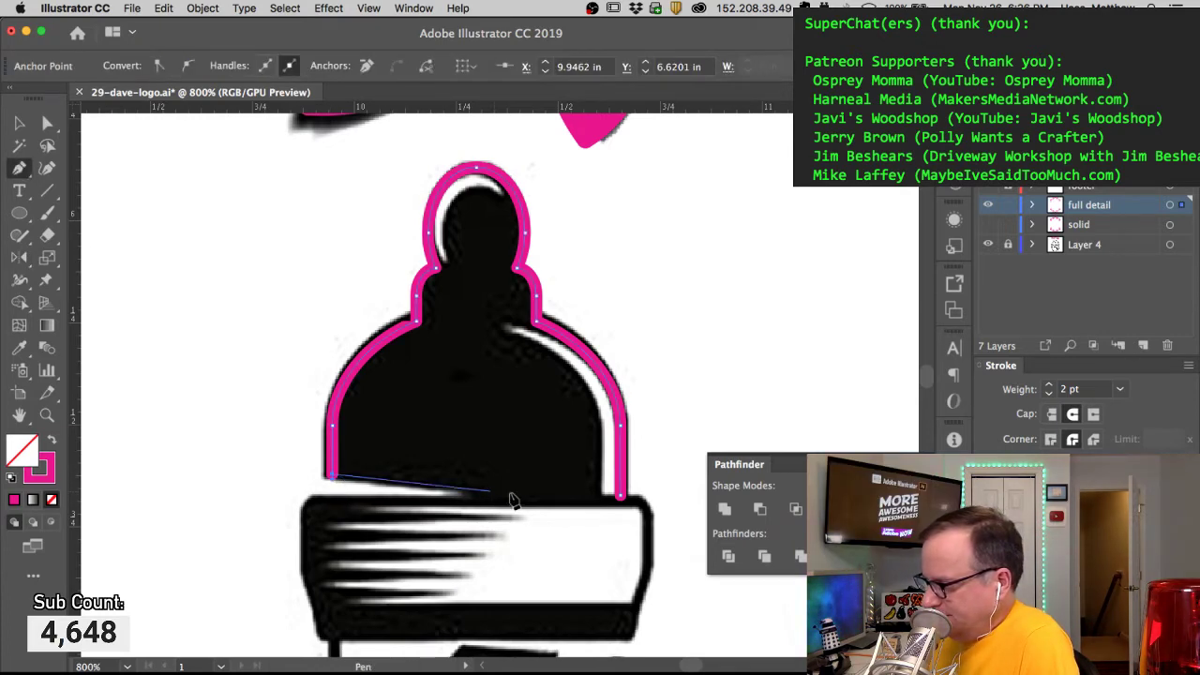
{"action": "left_click", "coordinate": [618, 497]}
{"action": "left_click", "coordinate": [260, 417], "text": "super"}
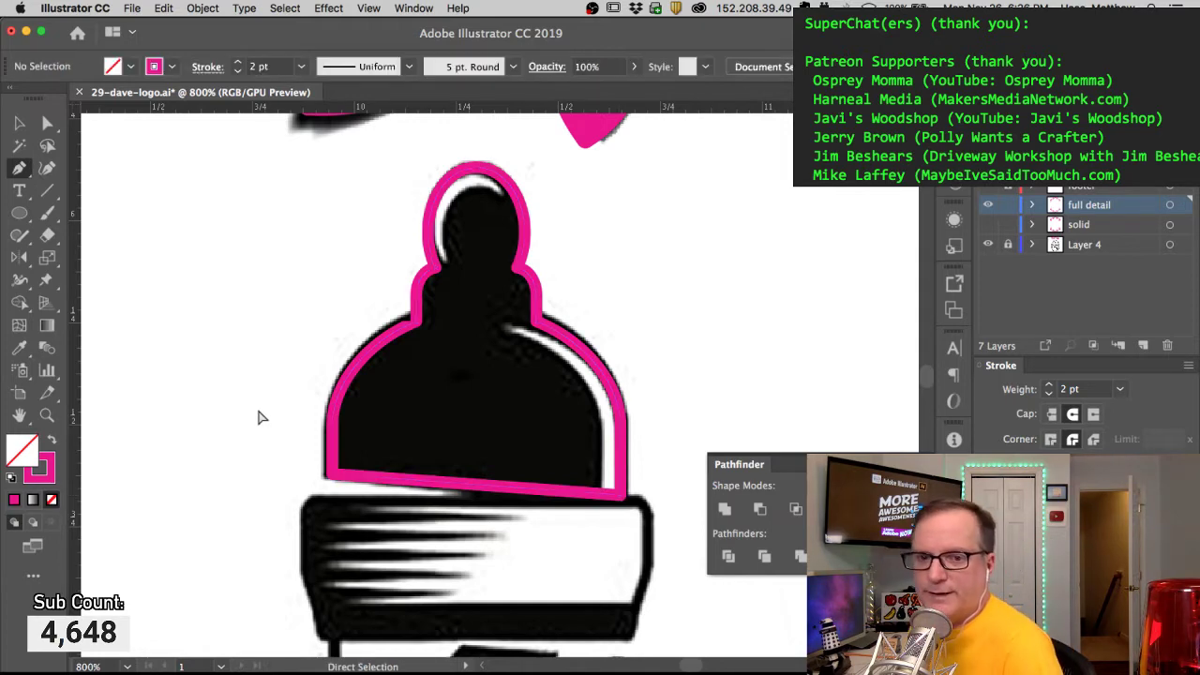
Step: Place a vertical guide through the knob's top anchor to mark the barber pole's centre line
{"action": "left_click", "coordinate": [480, 174], "text": "super"}
{"action": "left_click", "coordinate": [46, 124]}
{"action": "left_click", "coordinate": [350, 281]}
{"action": "left_click_drag", "start_coordinate": [483, 516], "coordinate": [474, 416]}
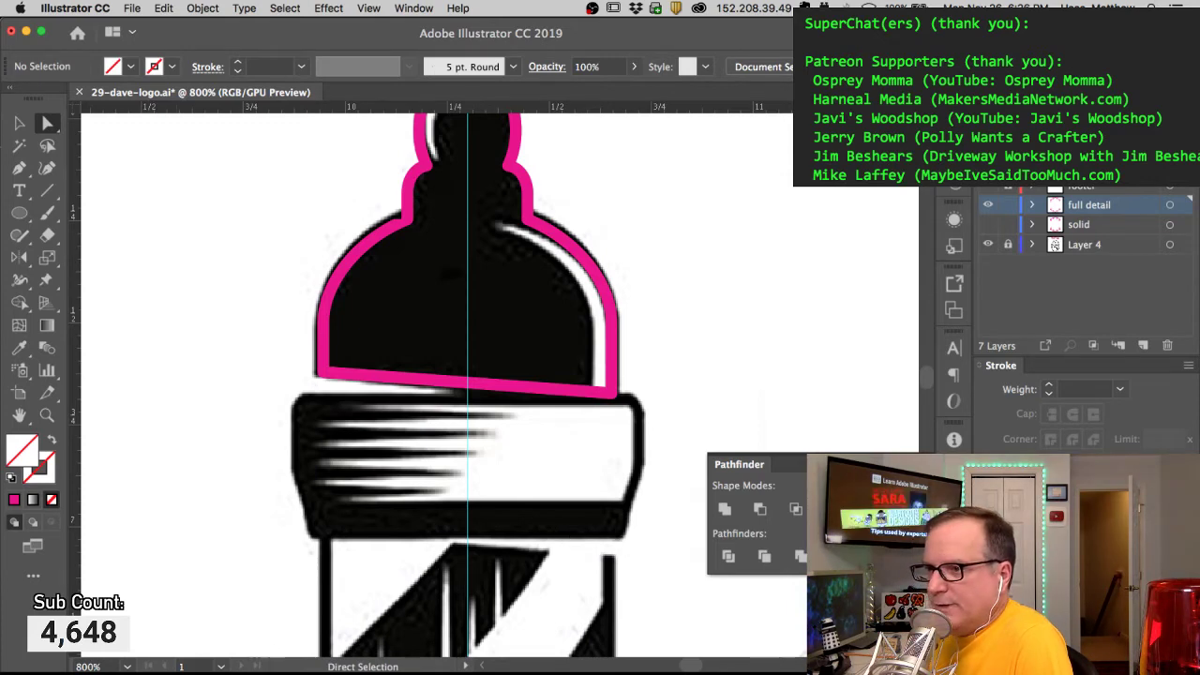
Step: Draw the right half of the band below the dome with the Pen tool, starting and ending on the centre guide
{"action": "left_click", "coordinate": [19, 167]}
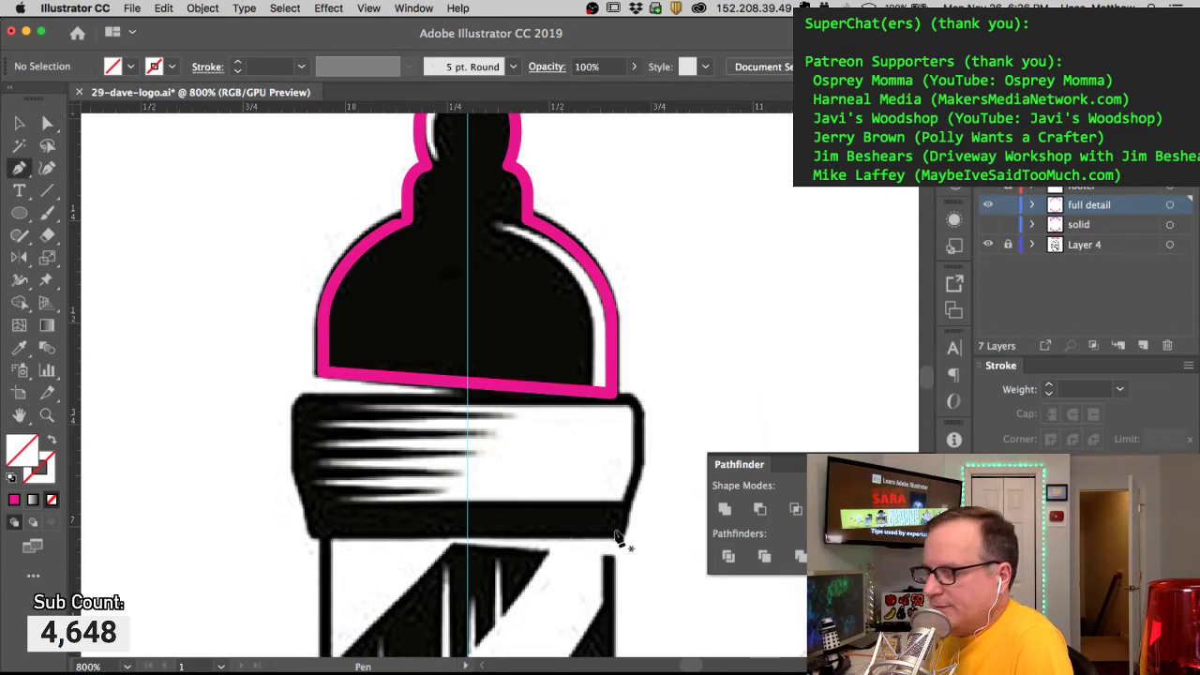
{"action": "left_click", "coordinate": [466, 533]}
{"action": "left_click", "coordinate": [598, 535]}
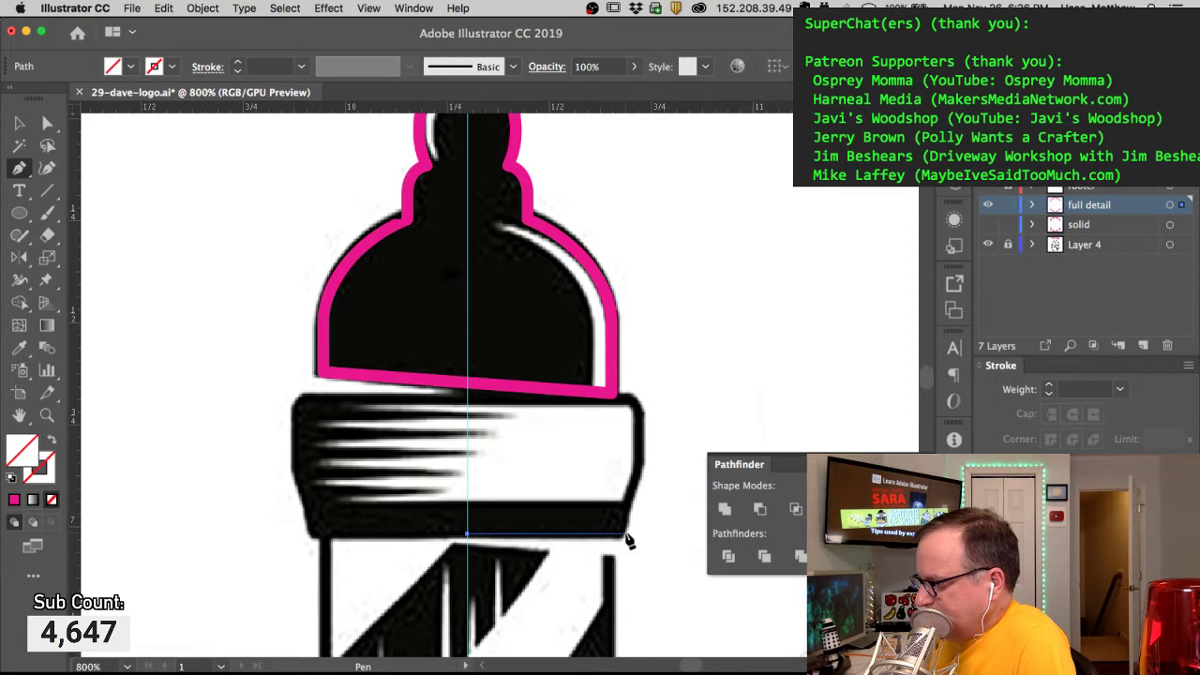
{"action": "left_click", "coordinate": [621, 535]}
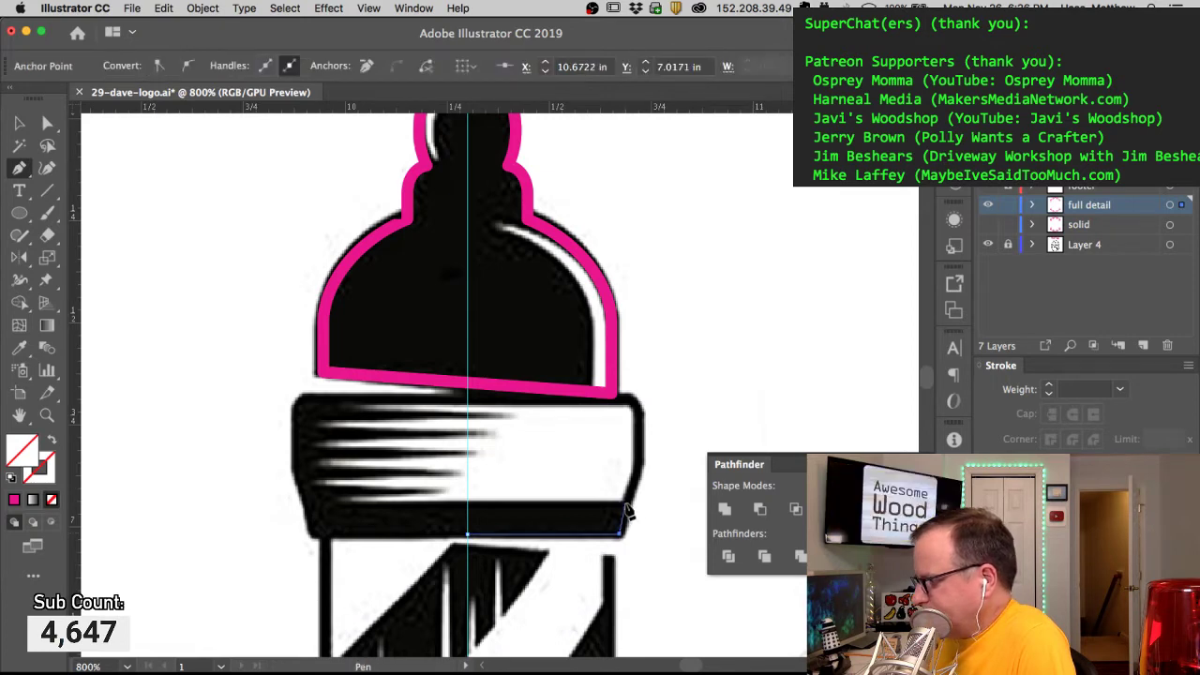
{"action": "left_click", "coordinate": [626, 501]}
{"action": "left_click", "coordinate": [638, 465]}
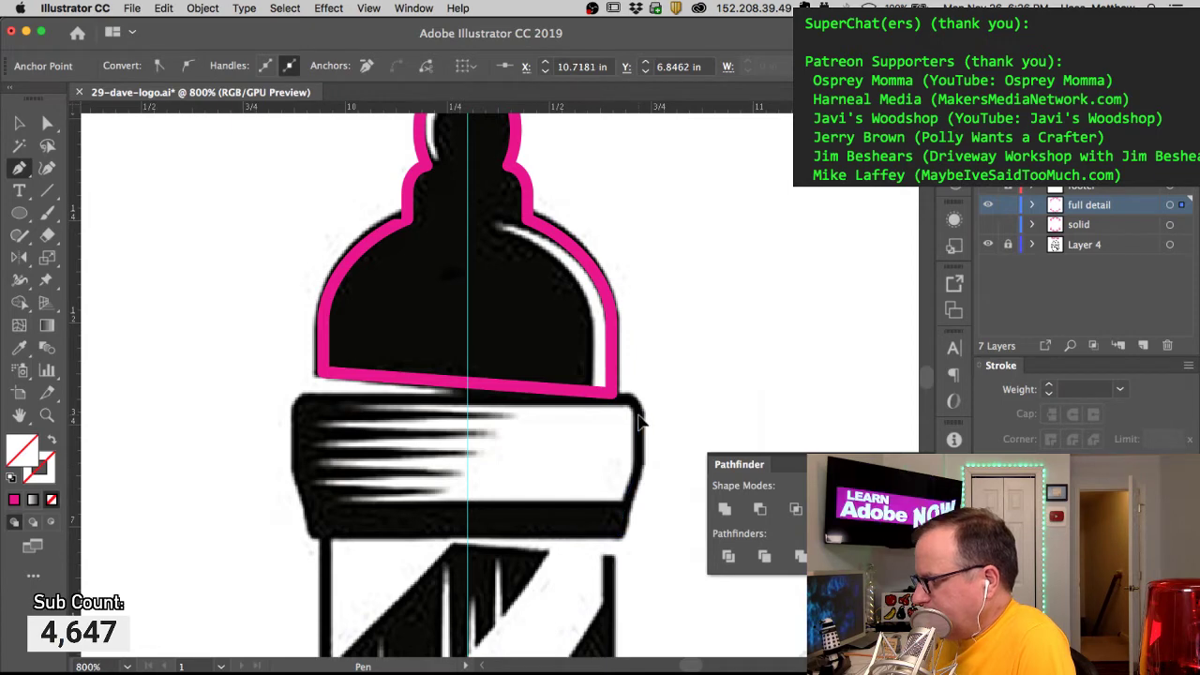
{"action": "left_click", "coordinate": [636, 415]}
{"action": "left_click_drag", "start_coordinate": [622, 403], "coordinate": [469, 404]}
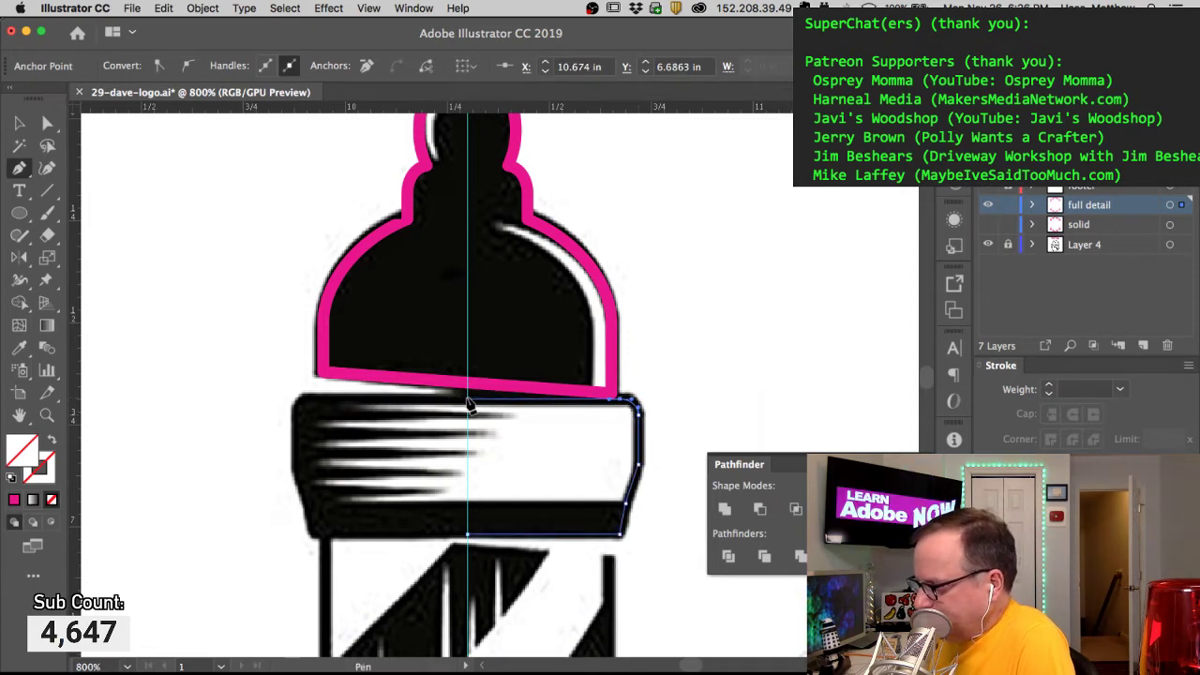
Step: Copy the cap outline's 2 pt magenta stroke onto the half band path with the Eyedropper and deselect
{"action": "left_click", "coordinate": [659, 397], "text": "super"}
{"action": "left_click", "coordinate": [628, 408], "text": "super"}
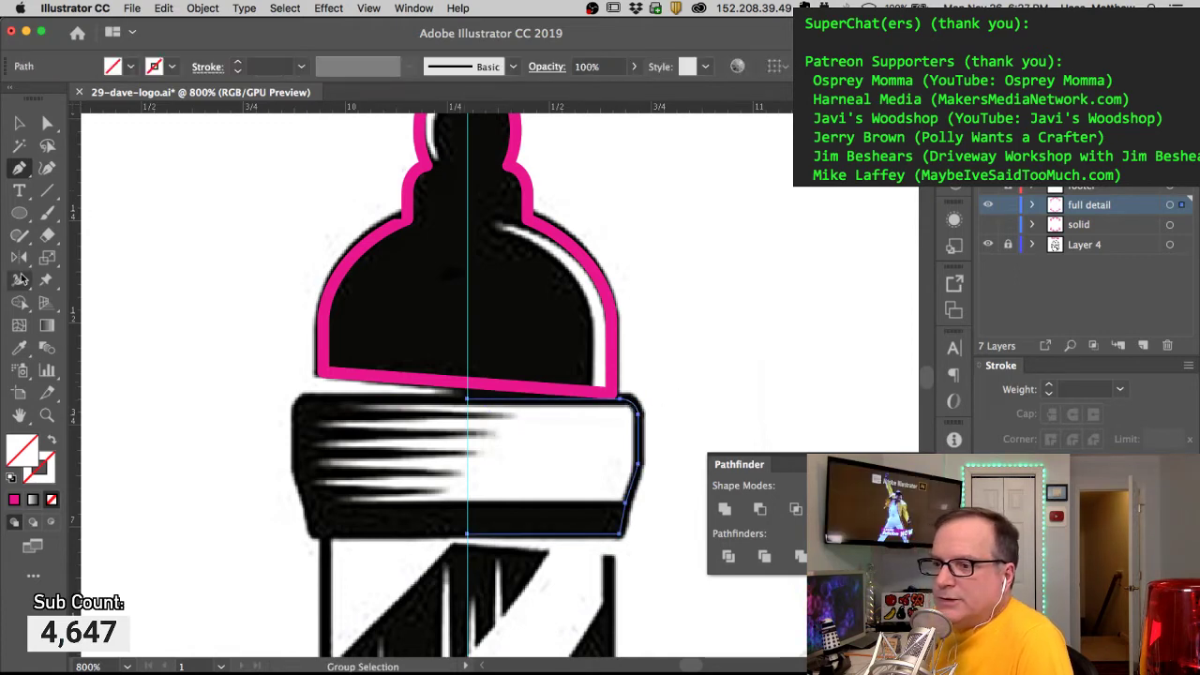
{"action": "left_click", "coordinate": [19, 348]}
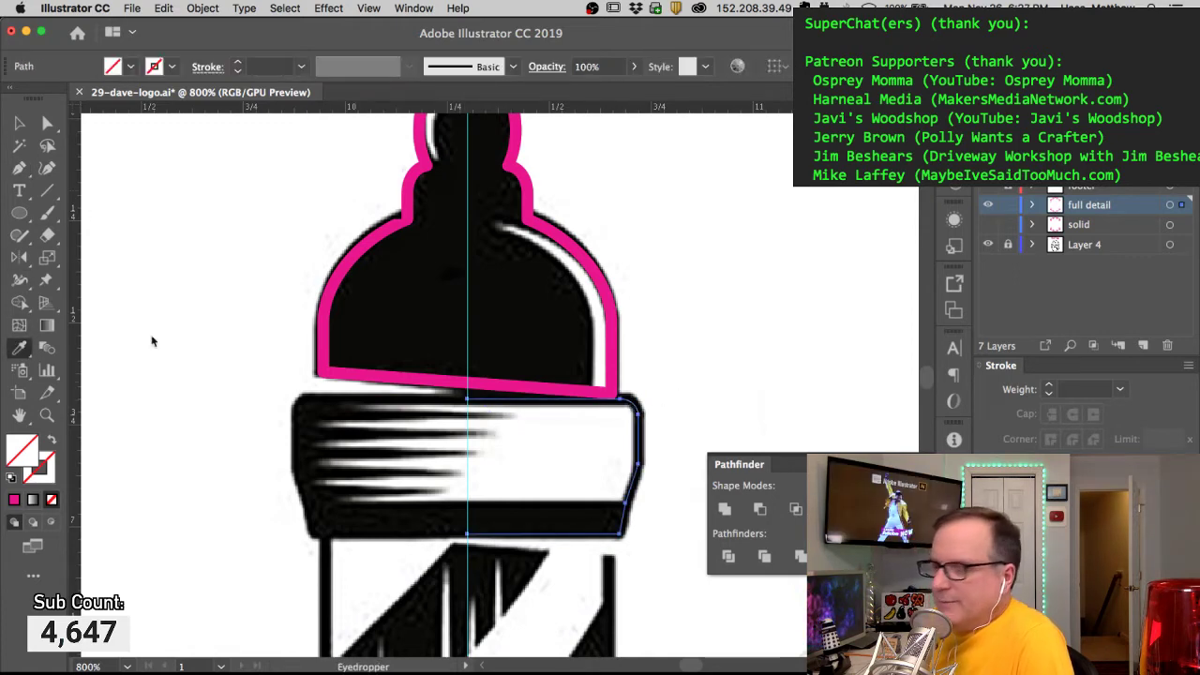
{"action": "left_click", "coordinate": [615, 313]}
{"action": "left_click", "coordinate": [650, 307], "text": "super"}
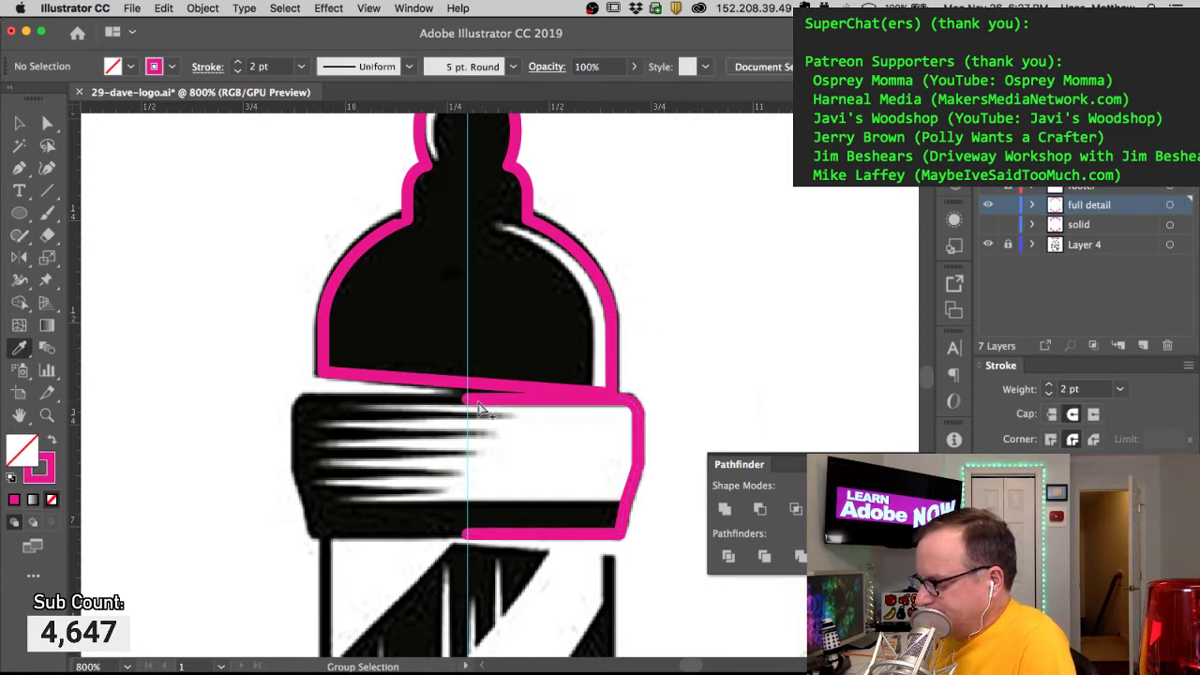
Step: Reflect a copy of the right half of the band across the vertical centre guide
{"action": "mouse_move", "coordinate": [468, 399]}
{"action": "left_mouse_down"}
{"action": "mouse_move", "coordinate": [488, 400]}
{"action": "mouse_move", "coordinate": [467, 400]}
{"action": "left_mouse_up"}
{"action": "left_click", "coordinate": [486, 400], "text": "alt+super"}
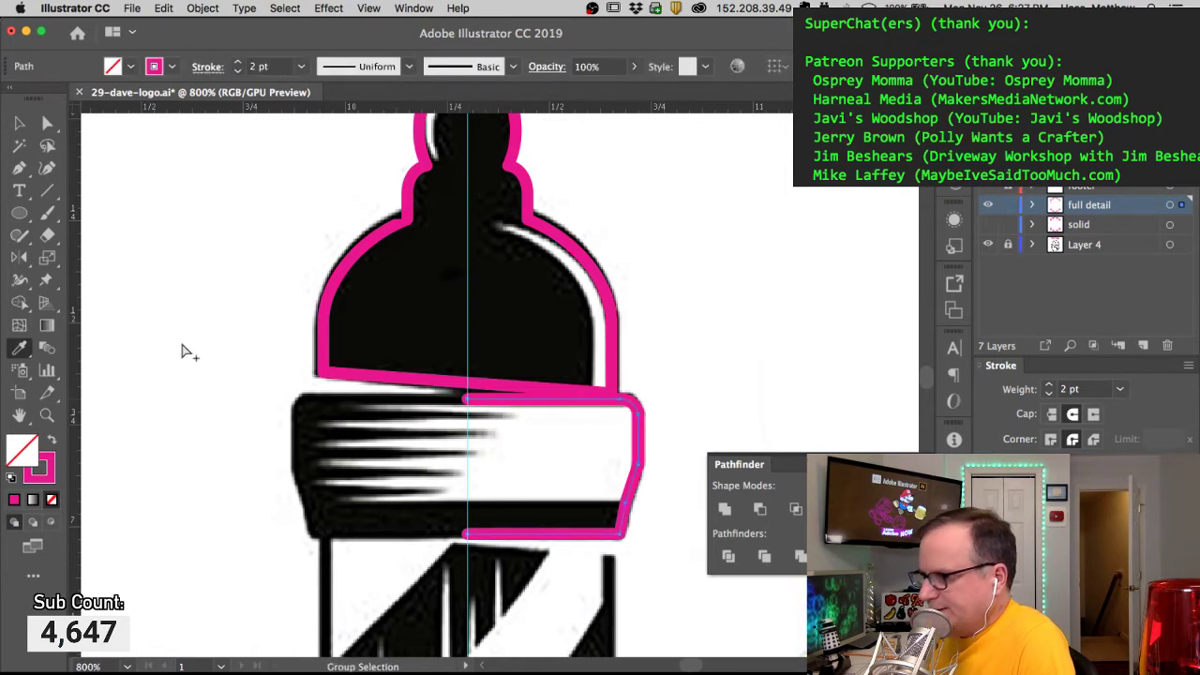
{"action": "left_click", "coordinate": [23, 261]}
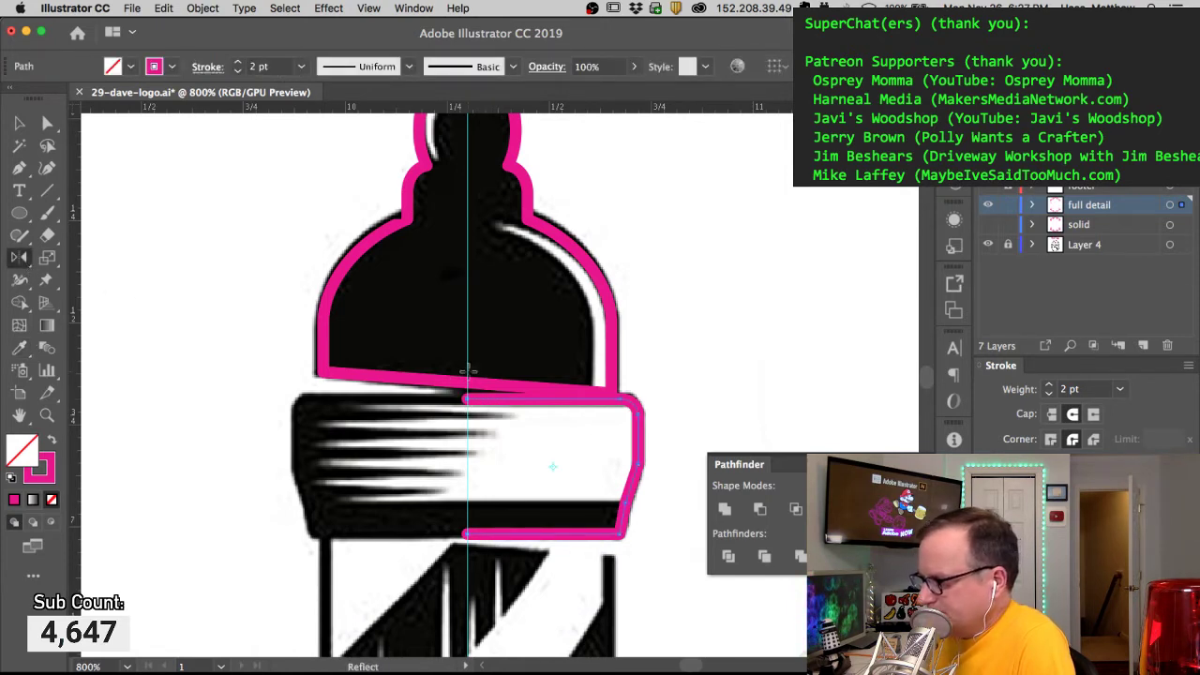
{"action": "mouse_move", "coordinate": [471, 422]}
{"action": "left_mouse_down"}
{"action": "mouse_move", "coordinate": [394, 423]}
{"action": "mouse_move", "coordinate": [460, 426]}
{"action": "left_mouse_up"}
Step: Join the two band halves at their upper and lower centre anchors into one closed outline and deselect
{"action": "key", "text": "a"}
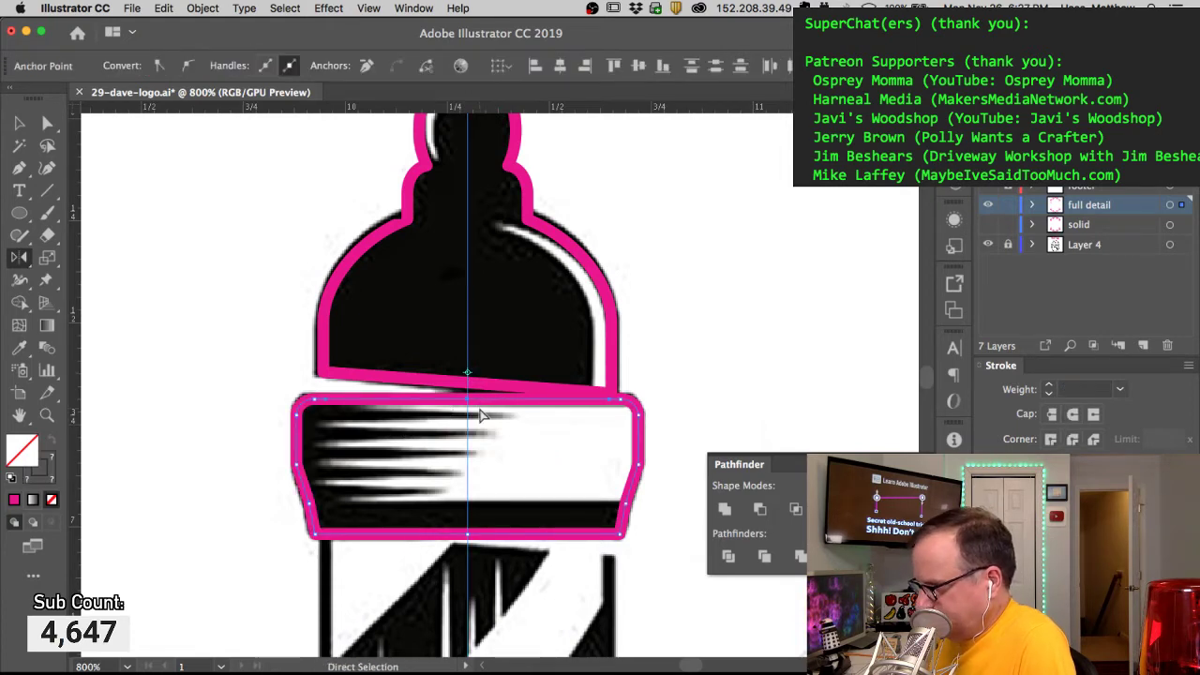
{"action": "key", "text": "super+j"}
{"action": "key", "text": "Return"}
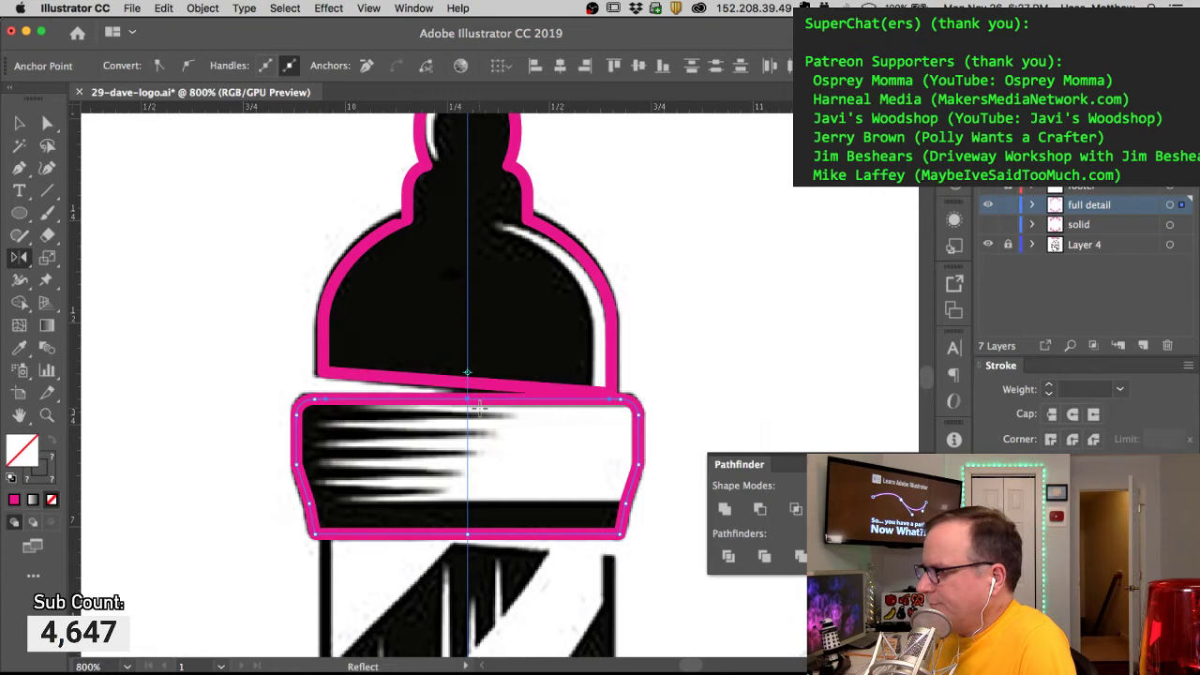
{"action": "mouse_move", "coordinate": [502, 313]}
{"action": "left_mouse_down"}
{"action": "mouse_move", "coordinate": [445, 351]}
{"action": "mouse_move", "coordinate": [433, 339]}
{"action": "left_mouse_up"}
{"action": "key", "text": "a"}
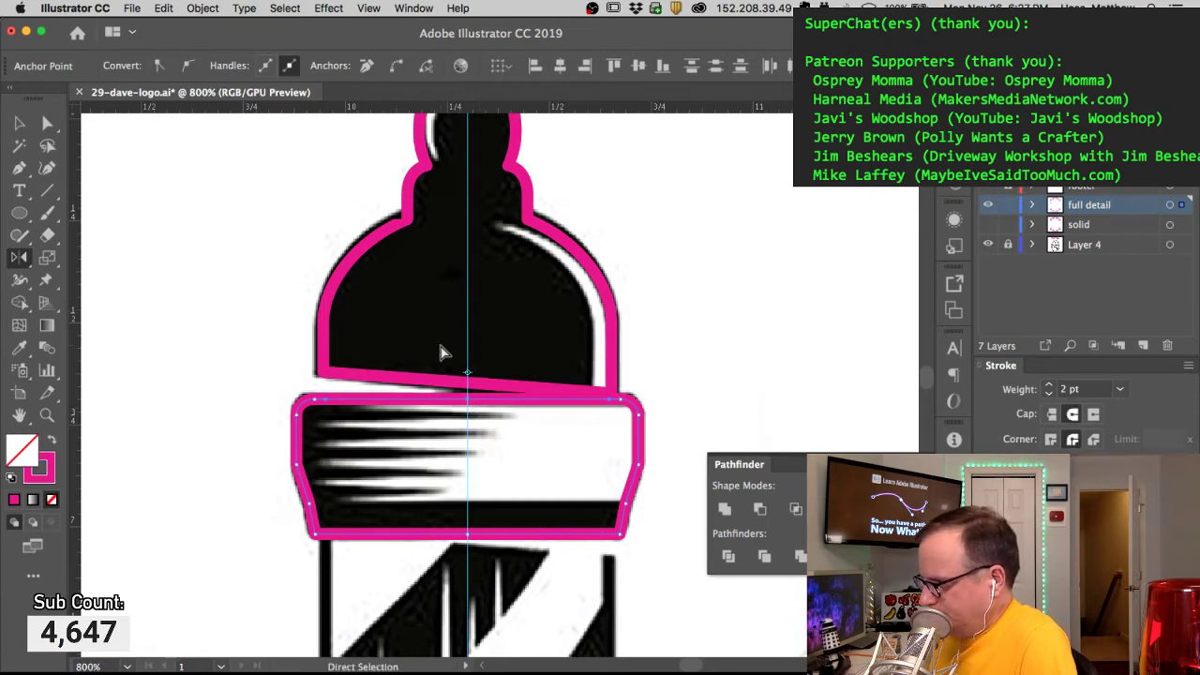
{"action": "key", "text": "super+j"}
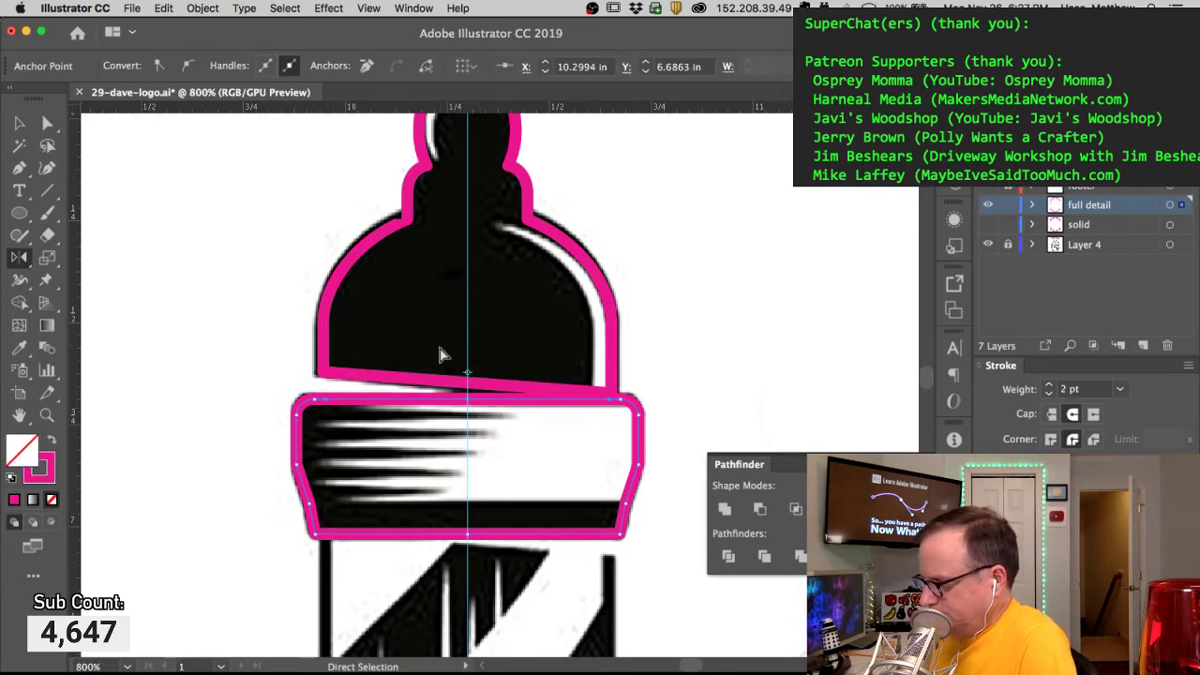
{"action": "left_click", "coordinate": [439, 506]}
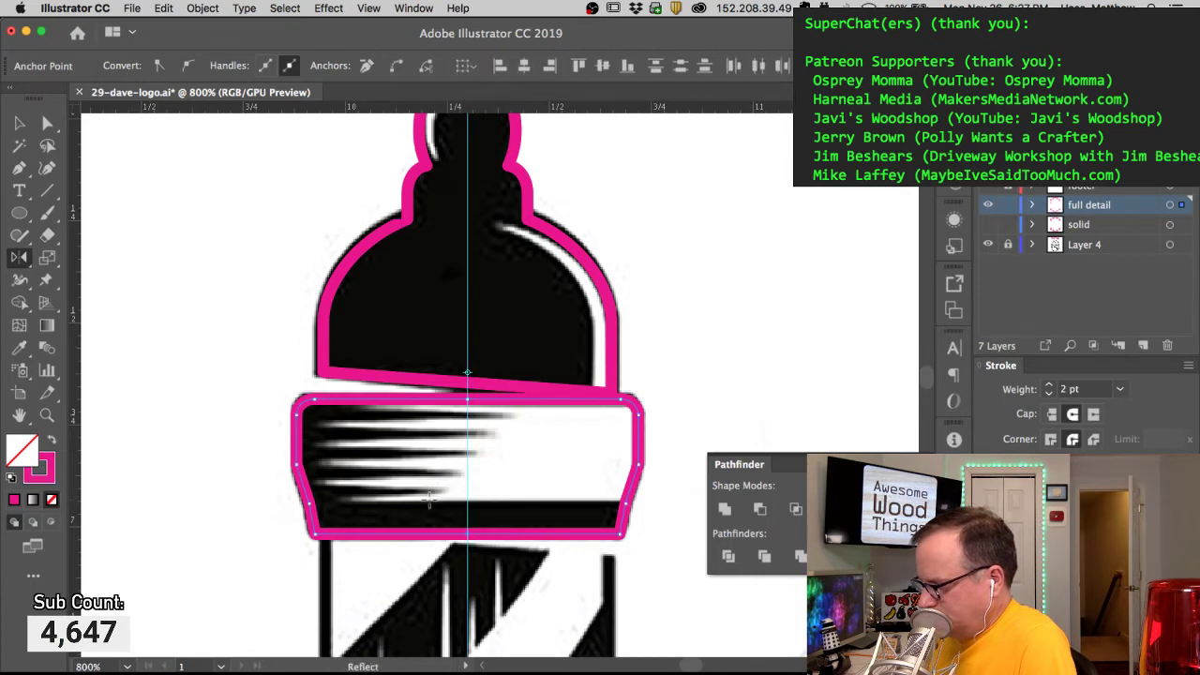
{"action": "left_click", "coordinate": [431, 507]}
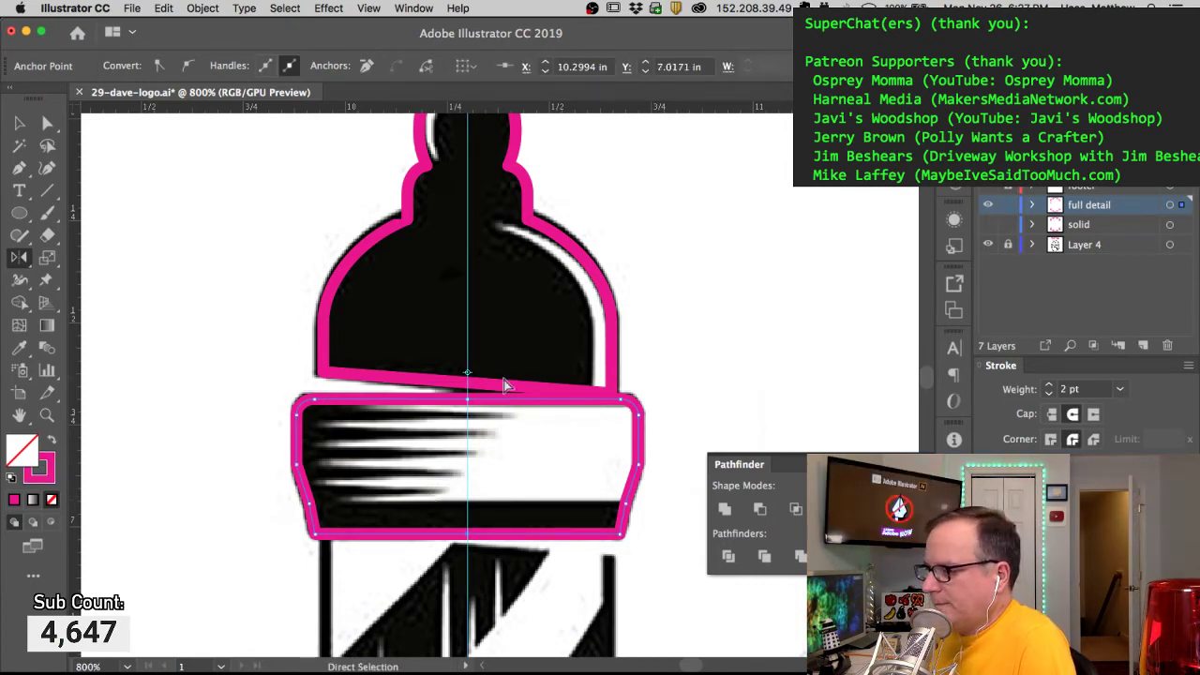
{"action": "left_click", "coordinate": [676, 250], "text": "super"}
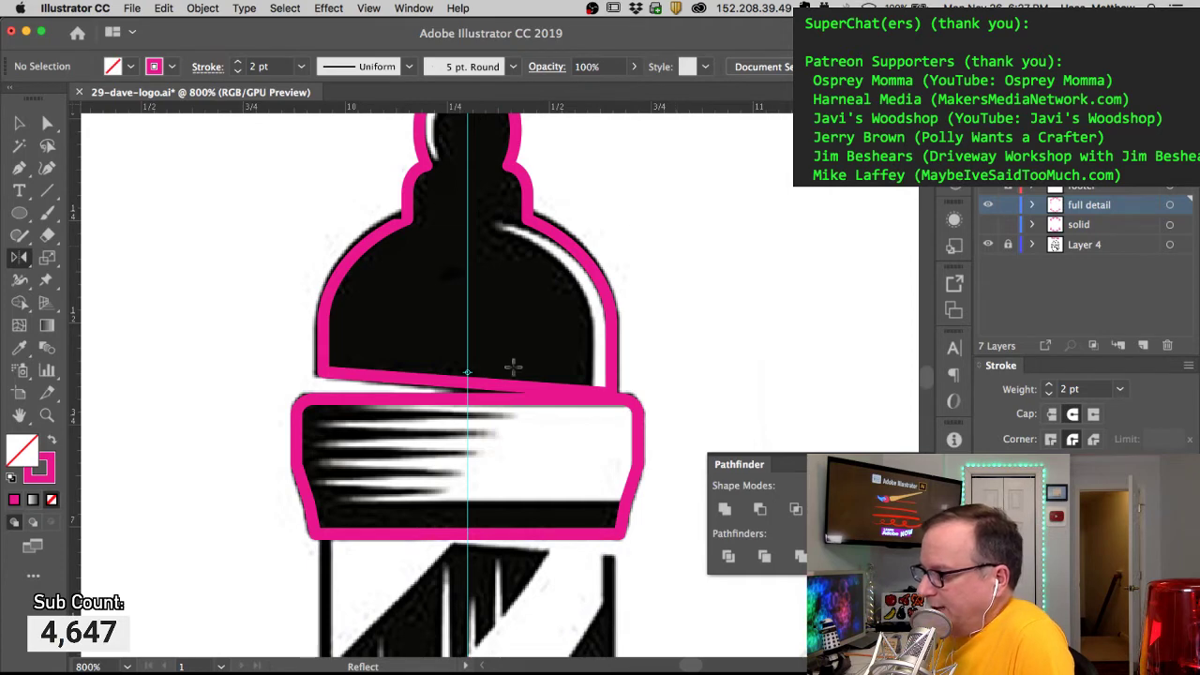
Step: Trace the band's shading as one open zigzag Pen path from its upper-left corner, ending along the dark lower stripe's upper edge, and deselect
{"action": "key", "text": "super"}
{"action": "left_click", "coordinate": [17, 166]}
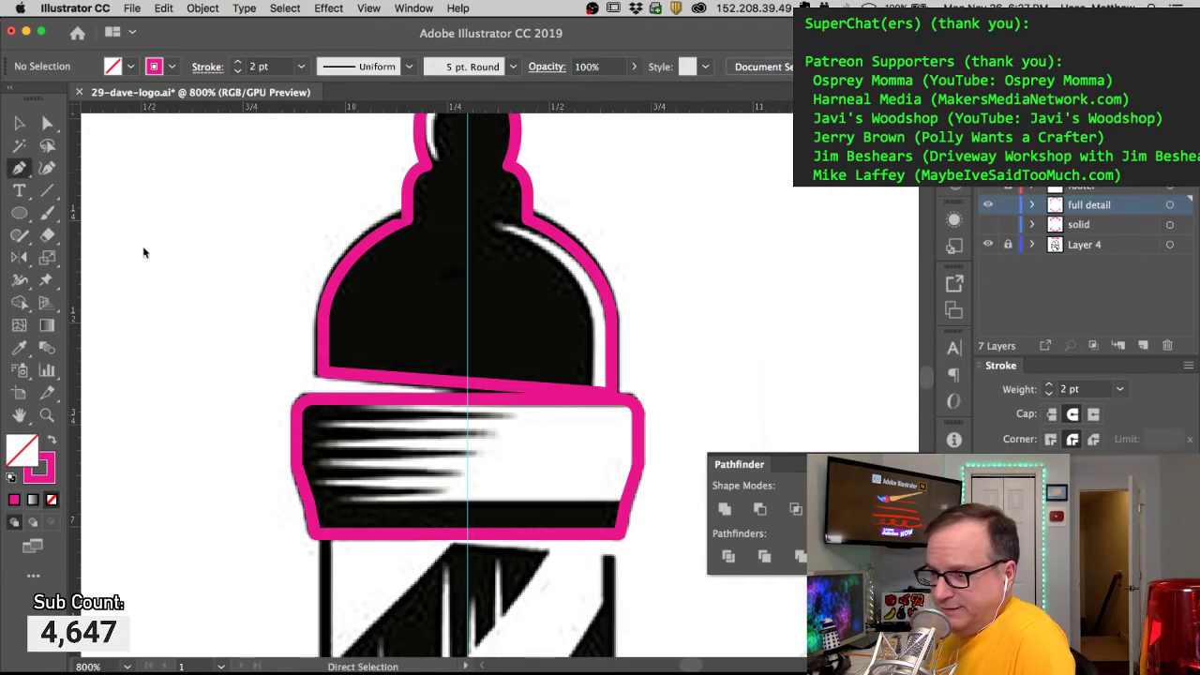
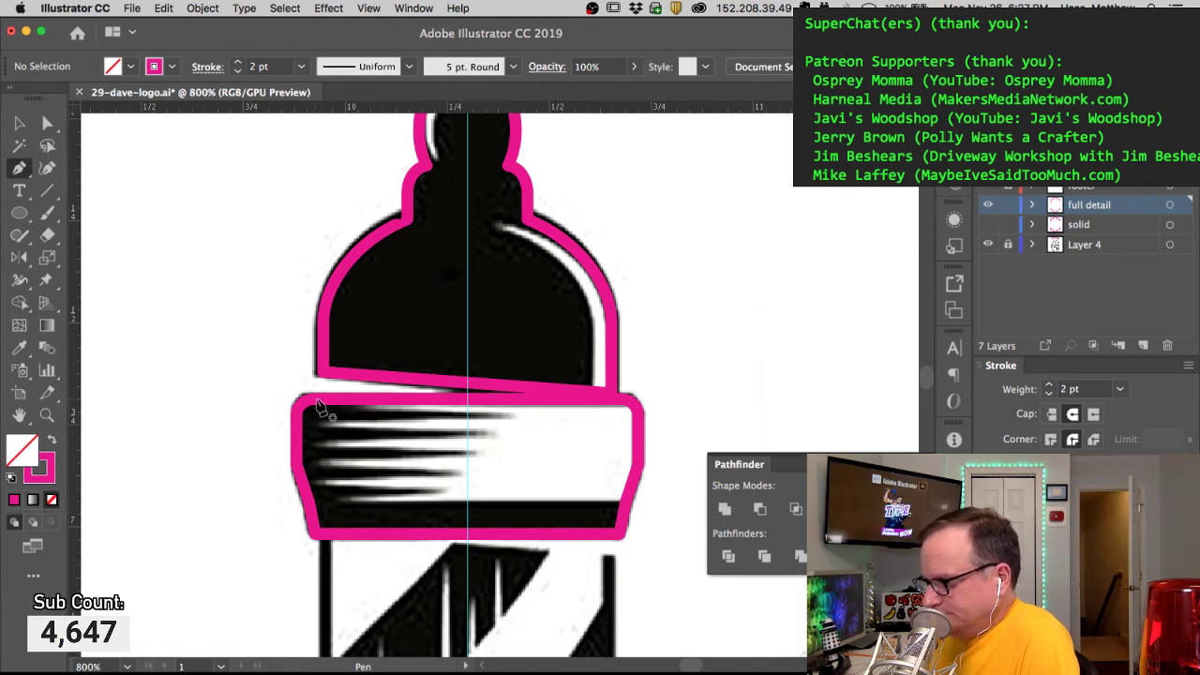
{"action": "left_click_drag", "start_coordinate": [315, 400], "coordinate": [514, 416]}
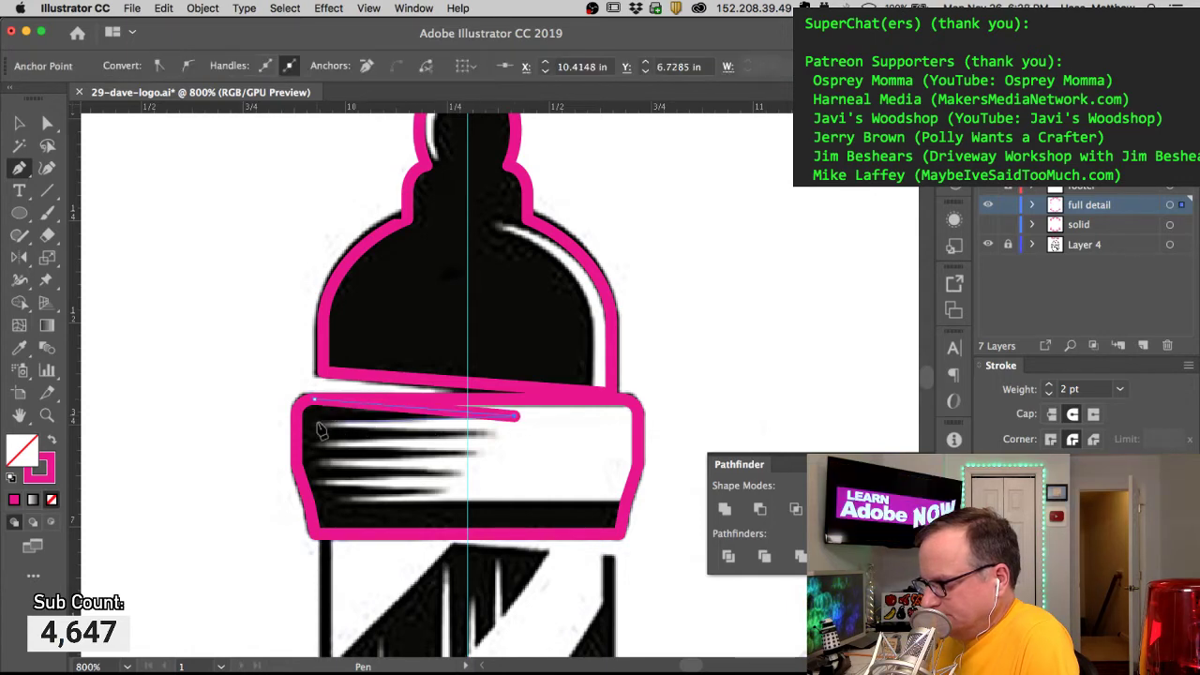
{"action": "left_click_drag", "start_coordinate": [308, 426], "coordinate": [497, 442]}
{"action": "left_click_drag", "start_coordinate": [310, 444], "coordinate": [476, 448]}
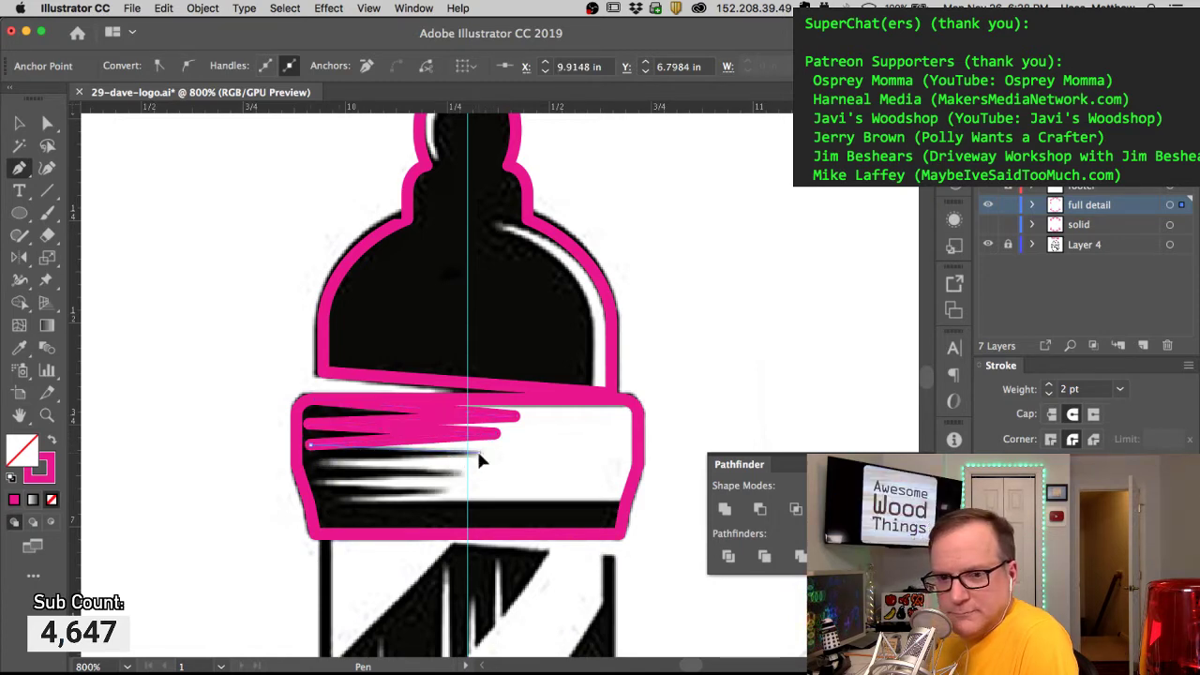
{"action": "left_click", "coordinate": [481, 453]}
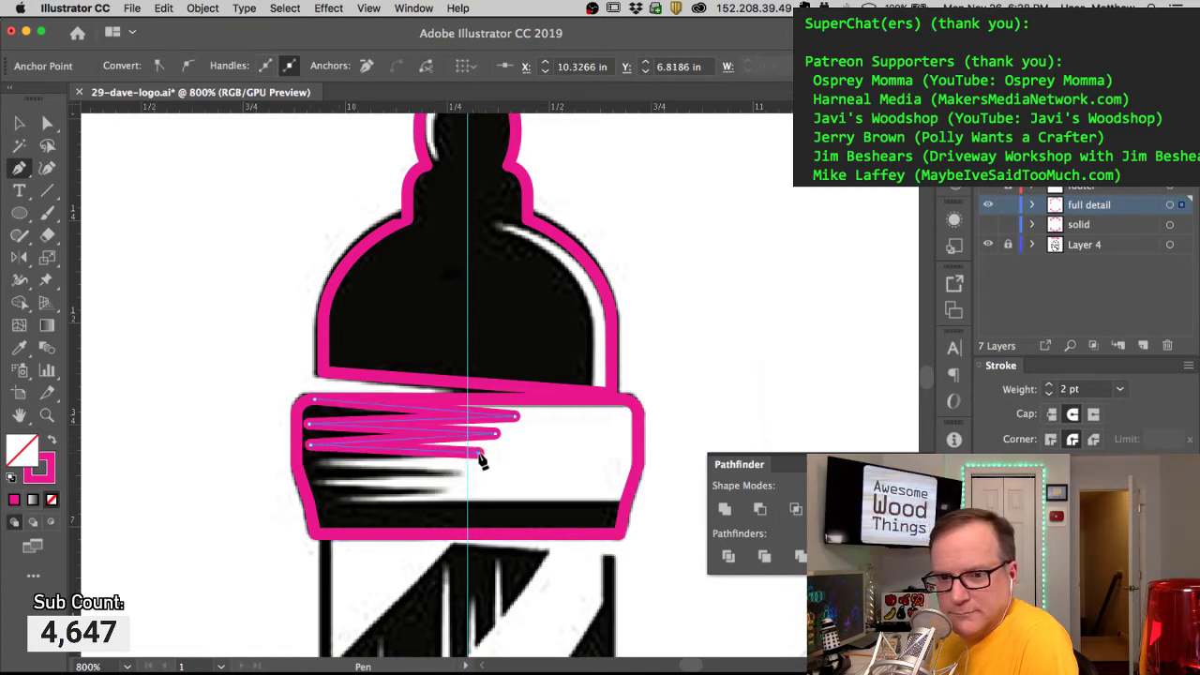
{"action": "left_click", "coordinate": [312, 463]}
{"action": "left_click", "coordinate": [463, 472]}
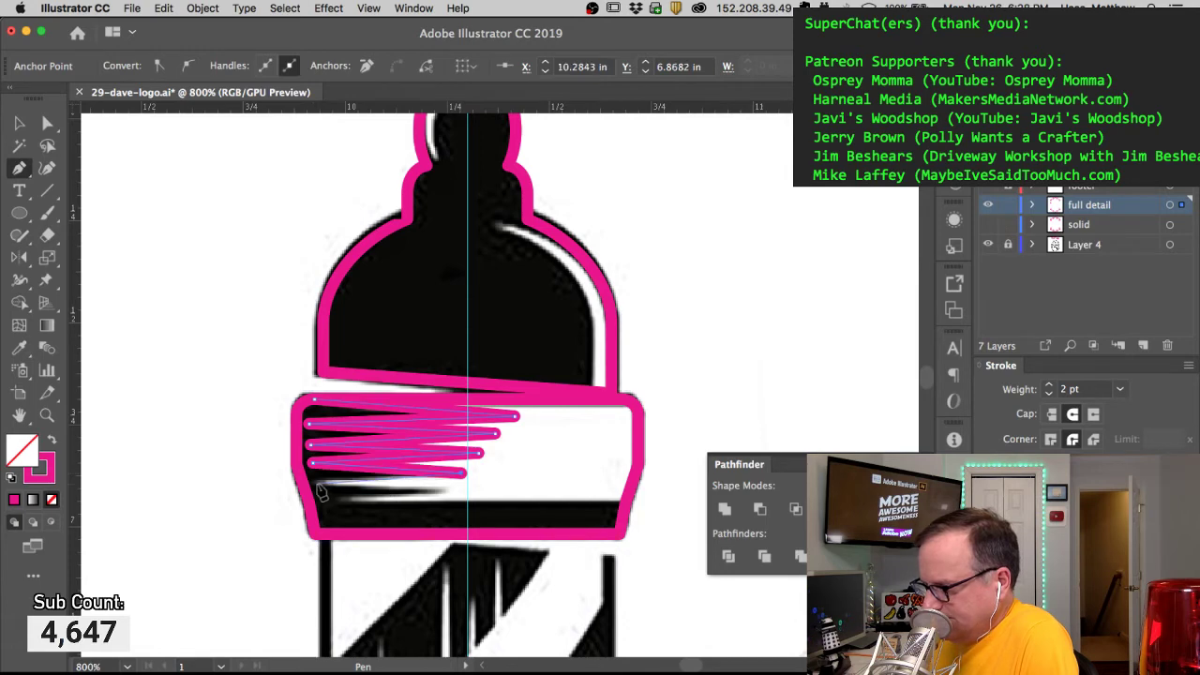
{"action": "left_click", "coordinate": [451, 491]}
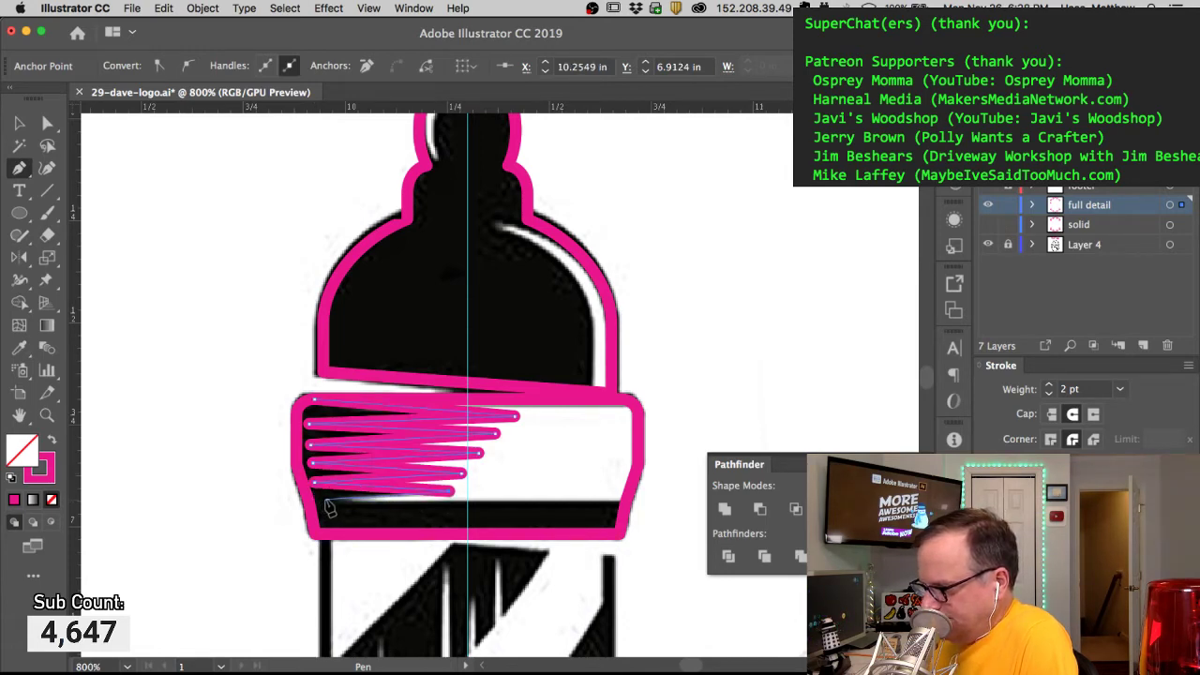
{"action": "left_click", "coordinate": [320, 501]}
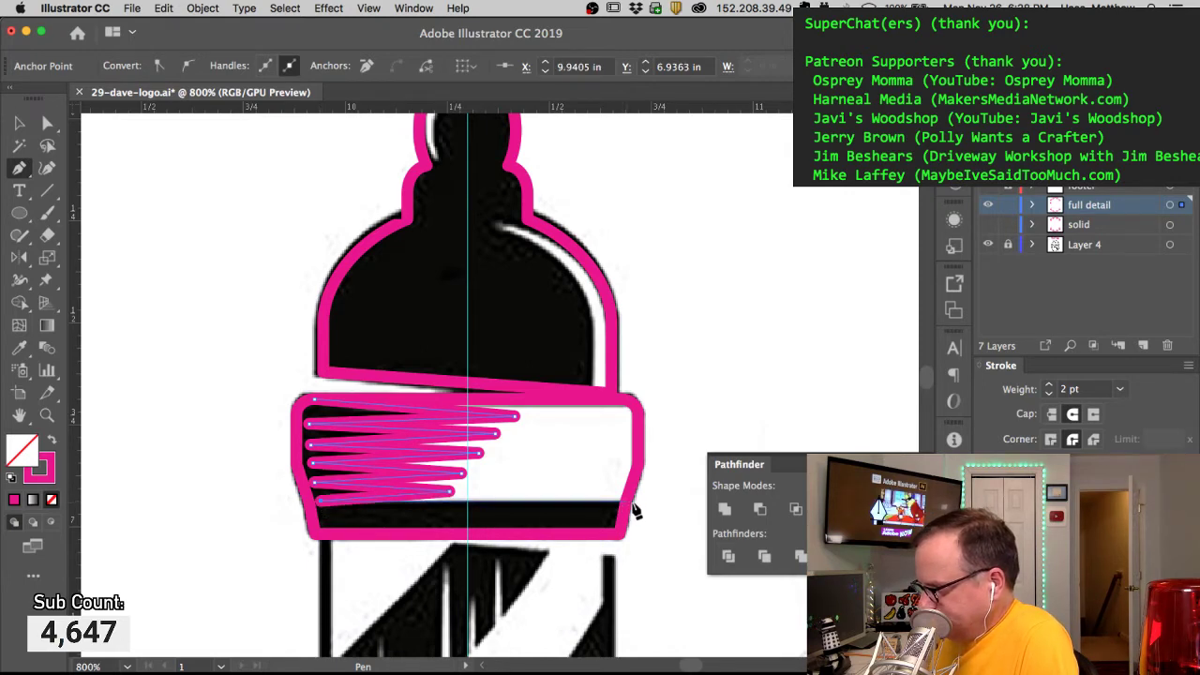
{"action": "left_click", "coordinate": [623, 501]}
{"action": "left_click", "coordinate": [720, 374], "text": "super"}
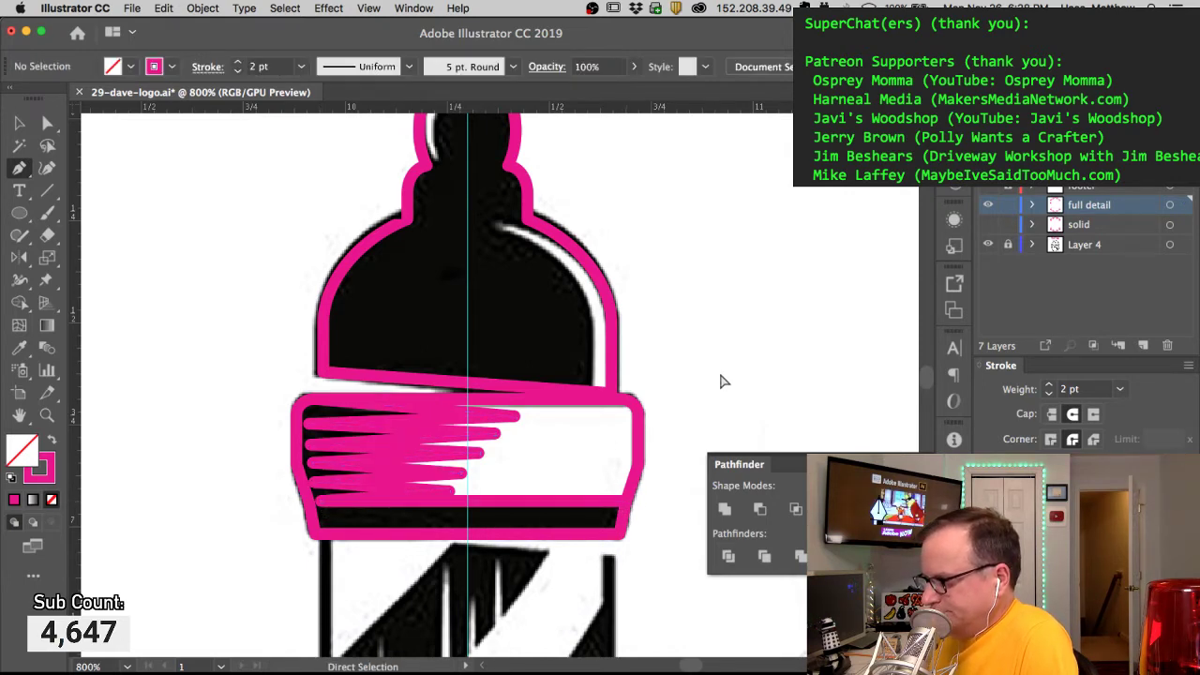
Step: Draw a tall ellipse about the size of the ball above the dome and snap its top anchor to the centre guide inside the ball
{"action": "left_click_drag", "start_coordinate": [565, 295], "coordinate": [531, 415]}
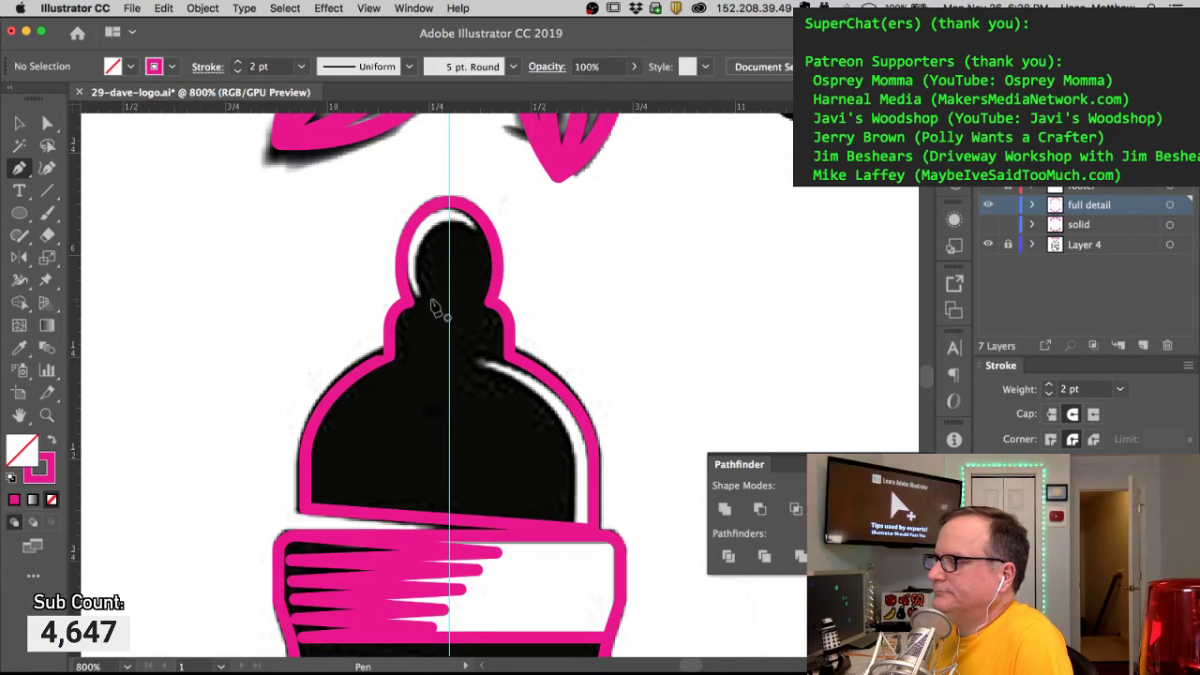
{"action": "left_click", "coordinate": [21, 215]}
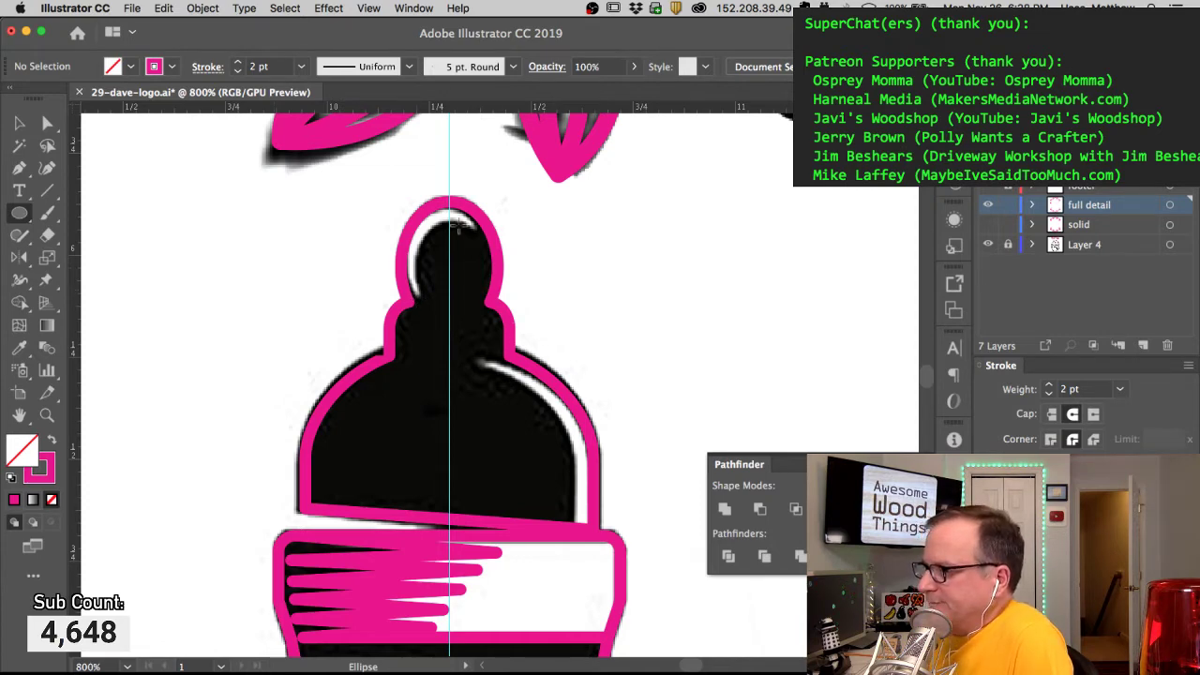
{"action": "key", "text": "super"}
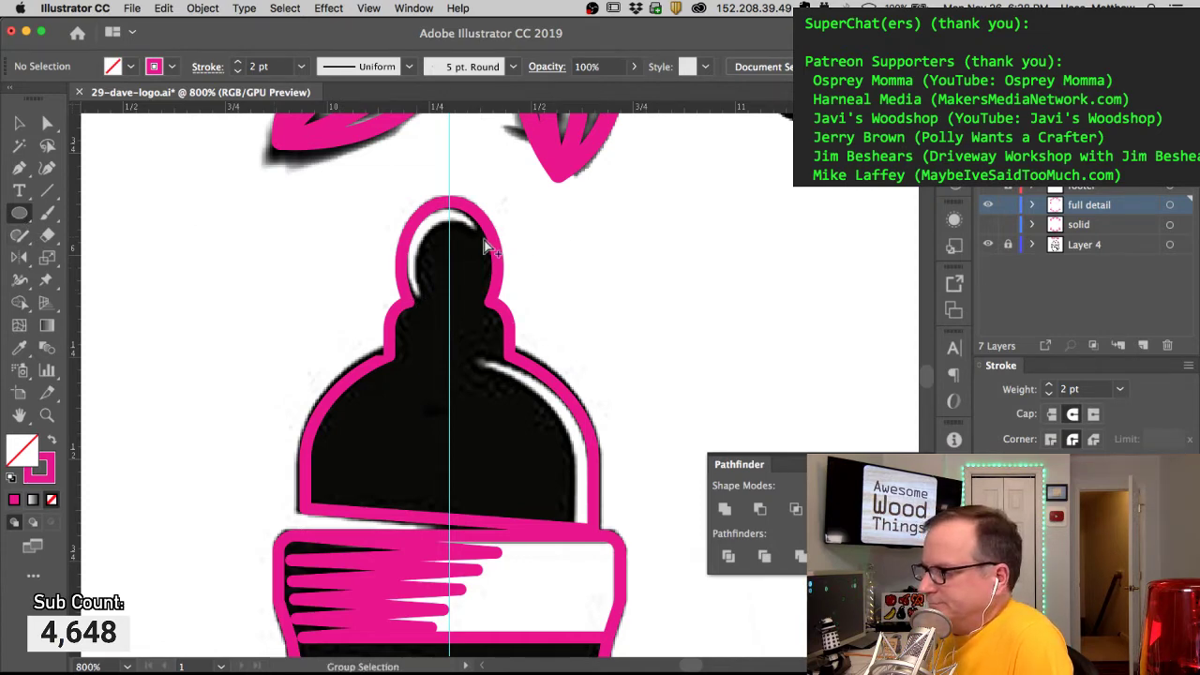
{"action": "mouse_move", "coordinate": [312, 205]}
{"action": "left_mouse_down"}
{"action": "mouse_move", "coordinate": [371, 343]}
{"action": "mouse_move", "coordinate": [398, 344]}
{"action": "mouse_move", "coordinate": [378, 302]}
{"action": "left_mouse_up"}
{"action": "left_click_drag", "start_coordinate": [347, 210], "coordinate": [450, 215]}
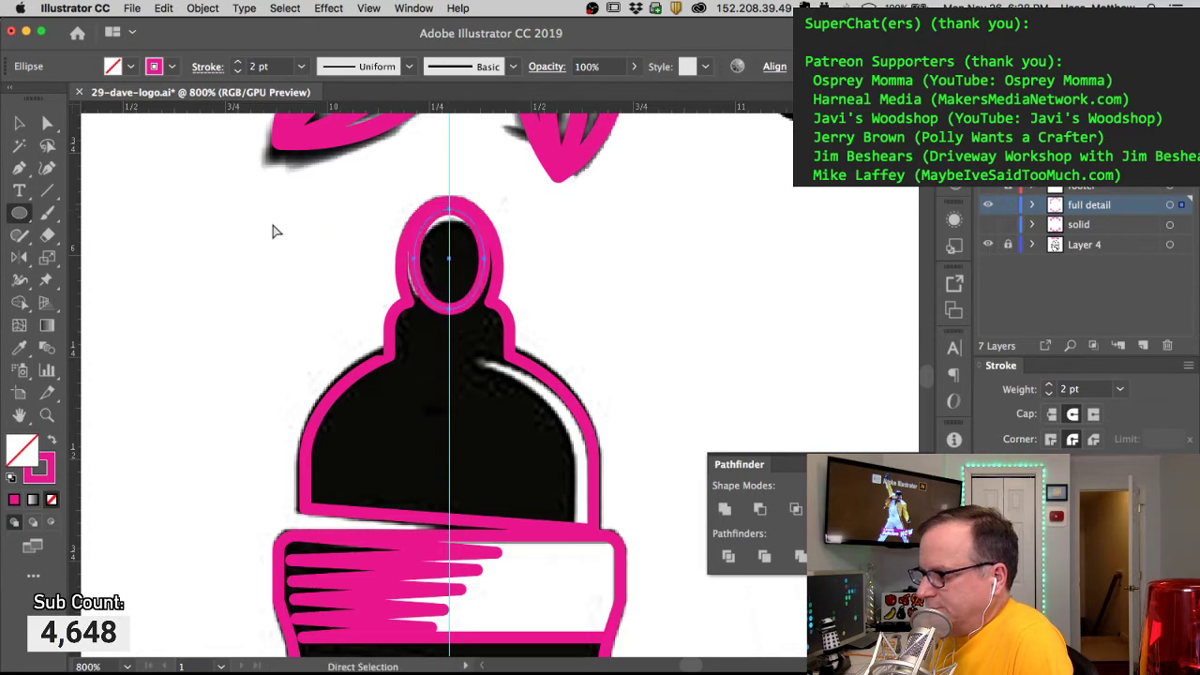
Step: Try to scale the ellipse from its top anchor and undo it
{"action": "left_click", "coordinate": [47, 257]}
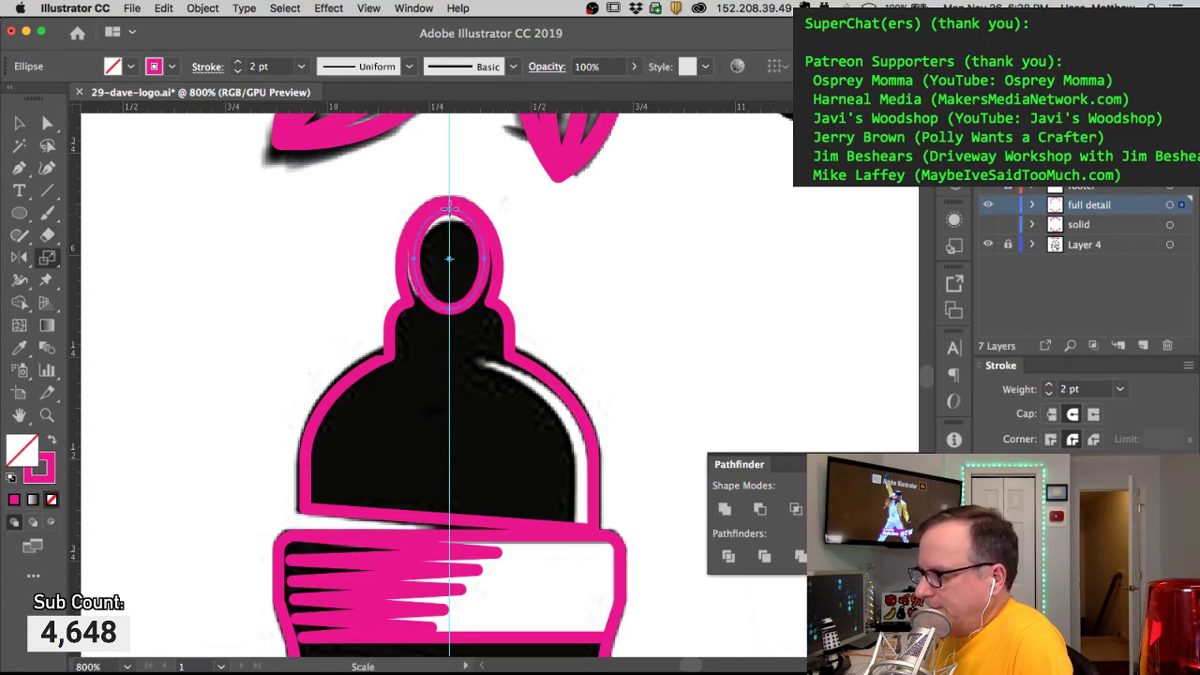
{"action": "left_click_drag", "start_coordinate": [451, 349], "coordinate": [446, 356]}
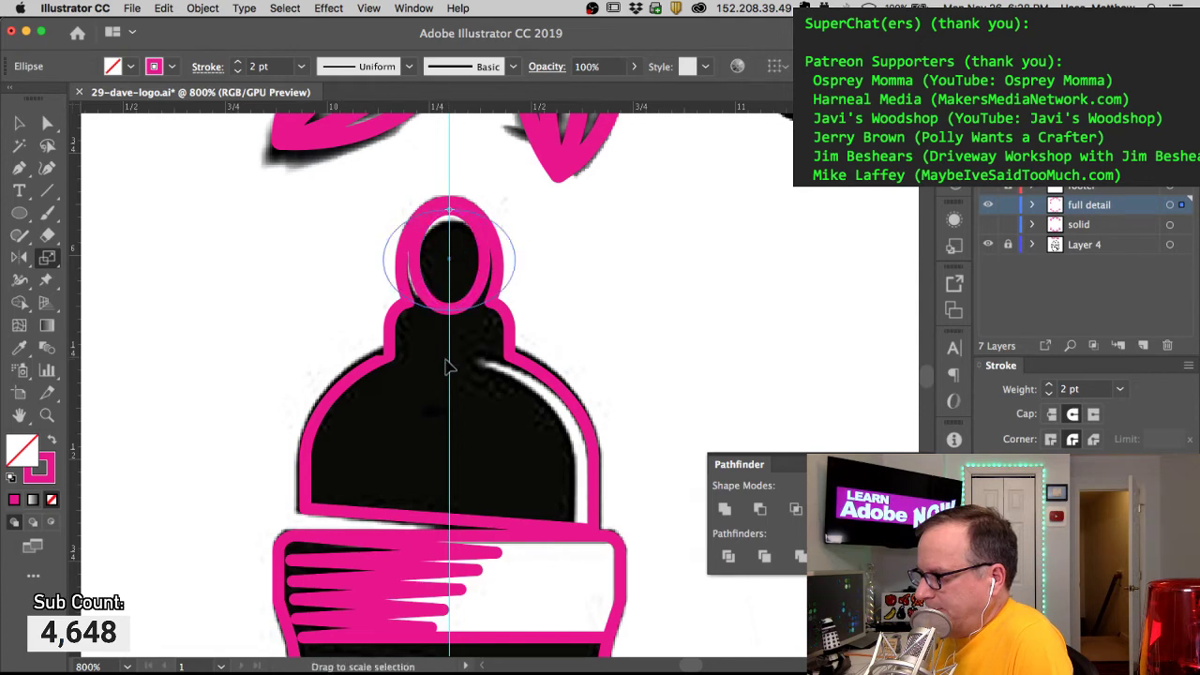
{"action": "left_click_drag", "start_coordinate": [448, 362], "coordinate": [446, 361]}
{"action": "key", "text": "super+z"}
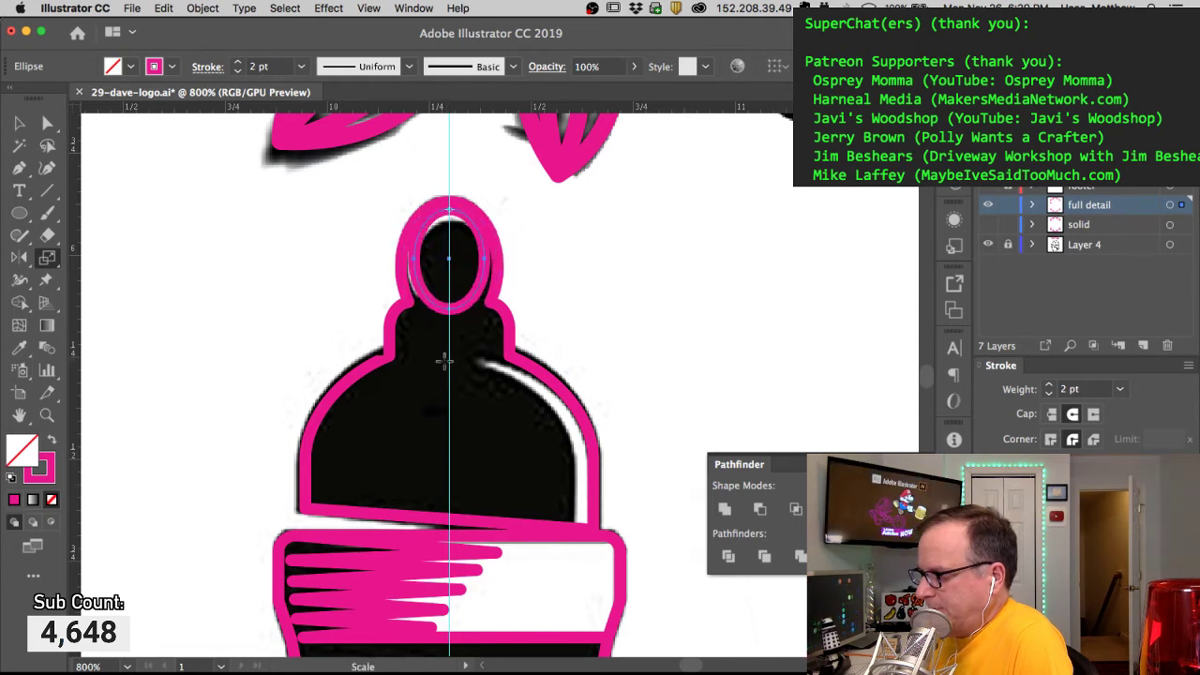
Step: Set the ellipse's stroke weight to 0.75 pt
{"action": "left_click", "coordinate": [1049, 394]}
{"action": "left_click", "coordinate": [1049, 394]}
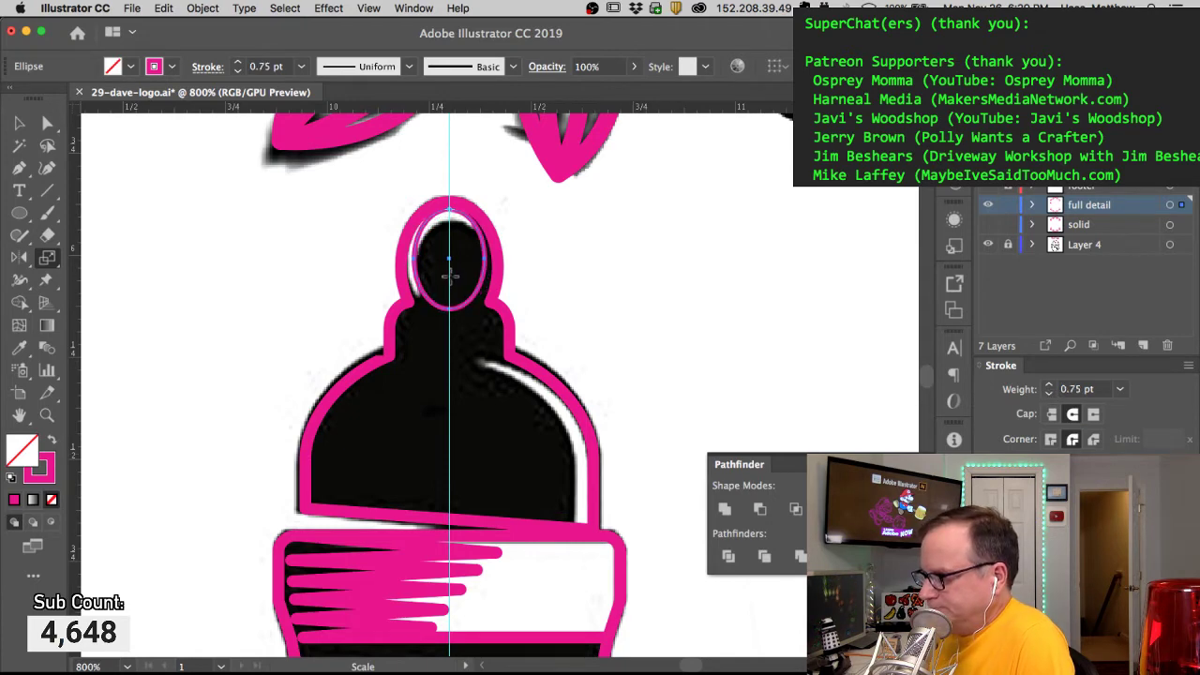
Step: Enlarge the ellipse to match the outer edge of the ball's highlight and place a copy slightly down and to the right
{"action": "mouse_move", "coordinate": [344, 269]}
{"action": "left_mouse_down"}
{"action": "mouse_move", "coordinate": [326, 269]}
{"action": "mouse_move", "coordinate": [403, 272]}
{"action": "left_mouse_up"}
{"action": "left_click_drag", "start_coordinate": [444, 373], "coordinate": [445, 391]}
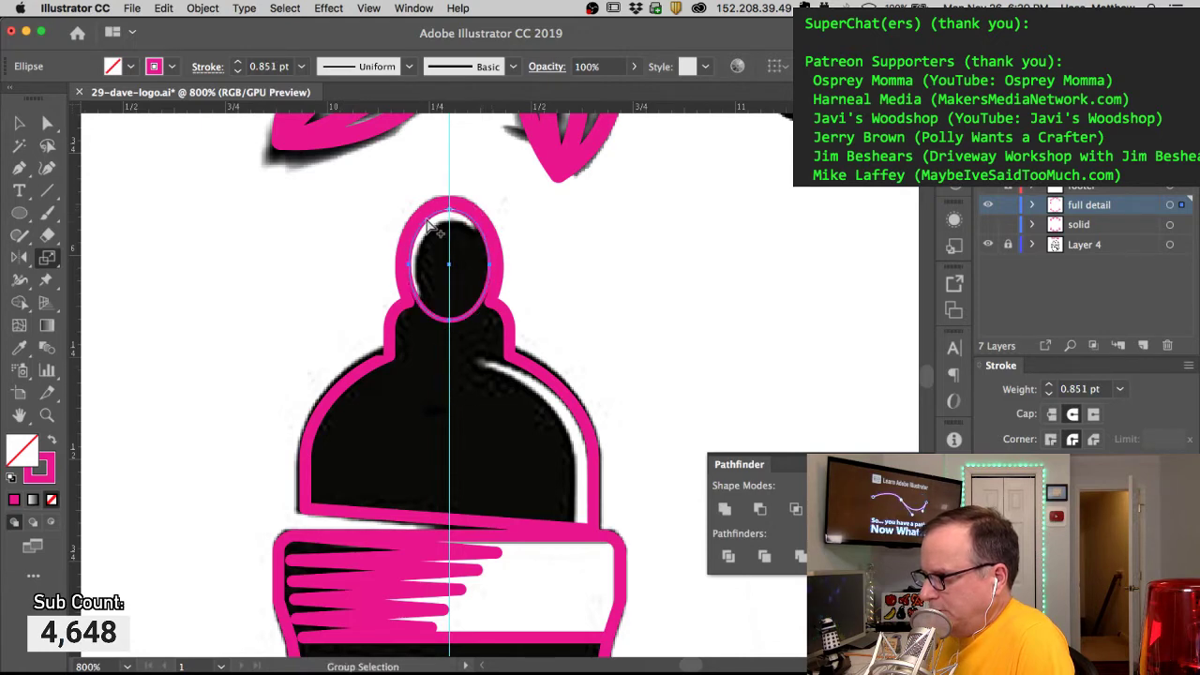
{"action": "left_click_drag", "start_coordinate": [435, 235], "coordinate": [439, 234]}
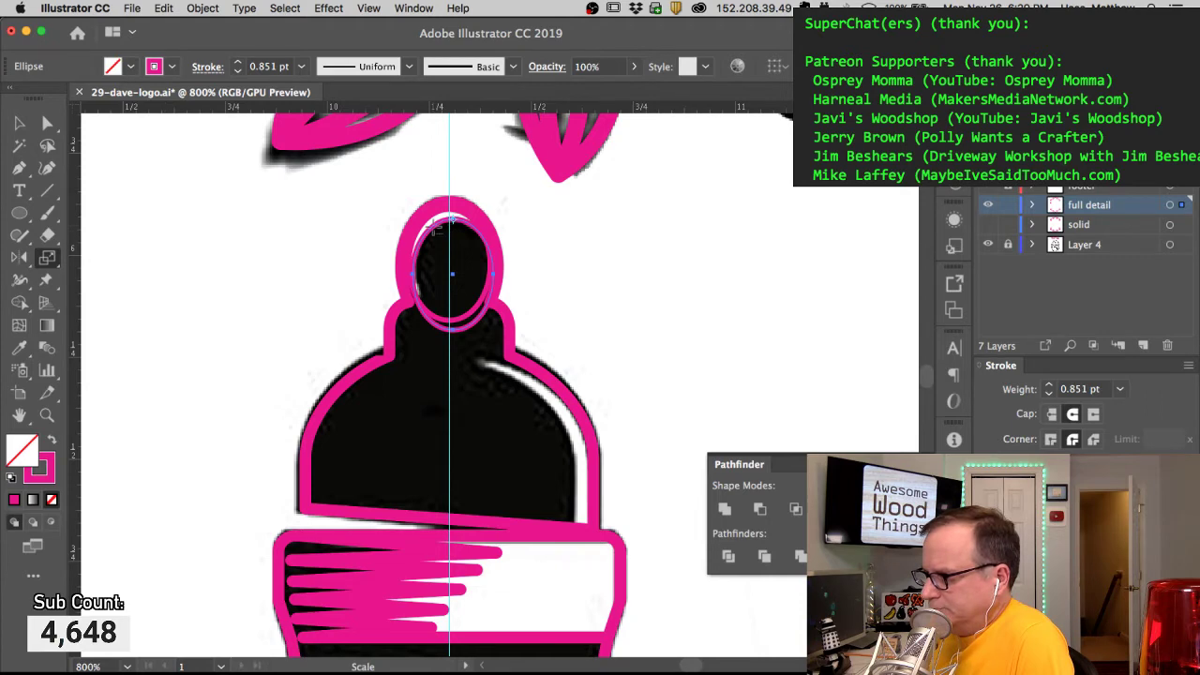
Step: Try scaling the offset ellipse copy uniformly to 90% and undo the scaling
{"action": "left_click", "coordinate": [434, 235], "text": "alt"}
{"action": "key", "text": "shift+Tab"}
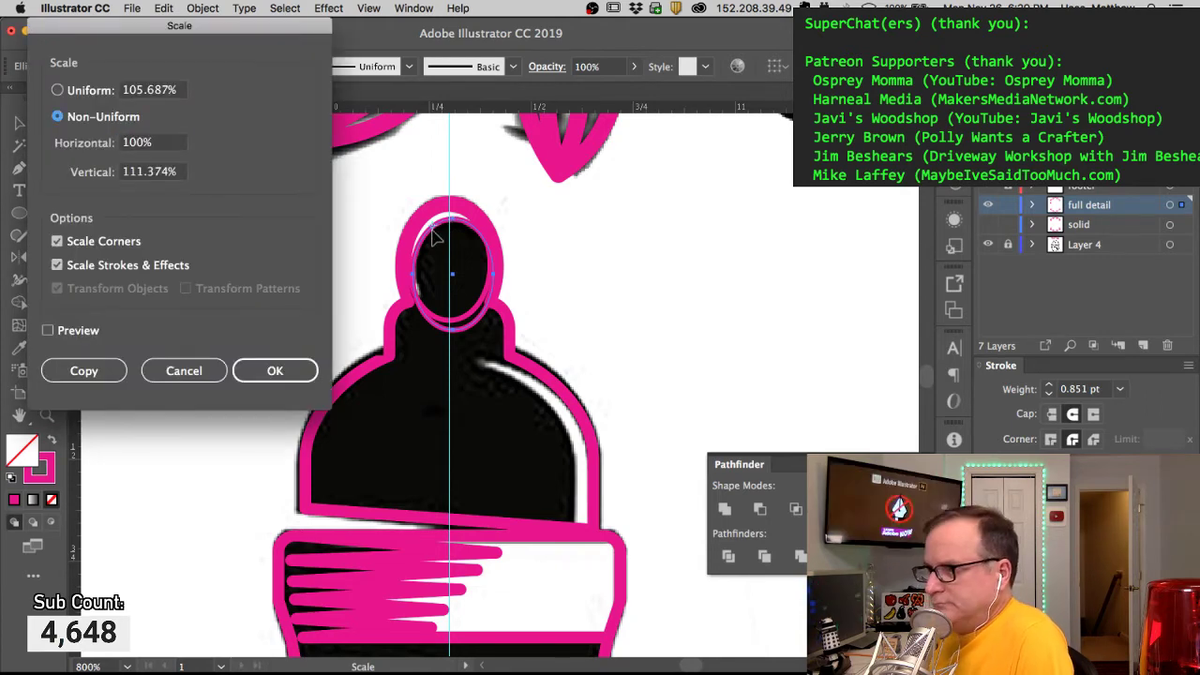
{"action": "key", "text": "Tab"}
{"action": "key", "text": "shift+Tab"}
{"action": "key", "text": "shift+Tab"}
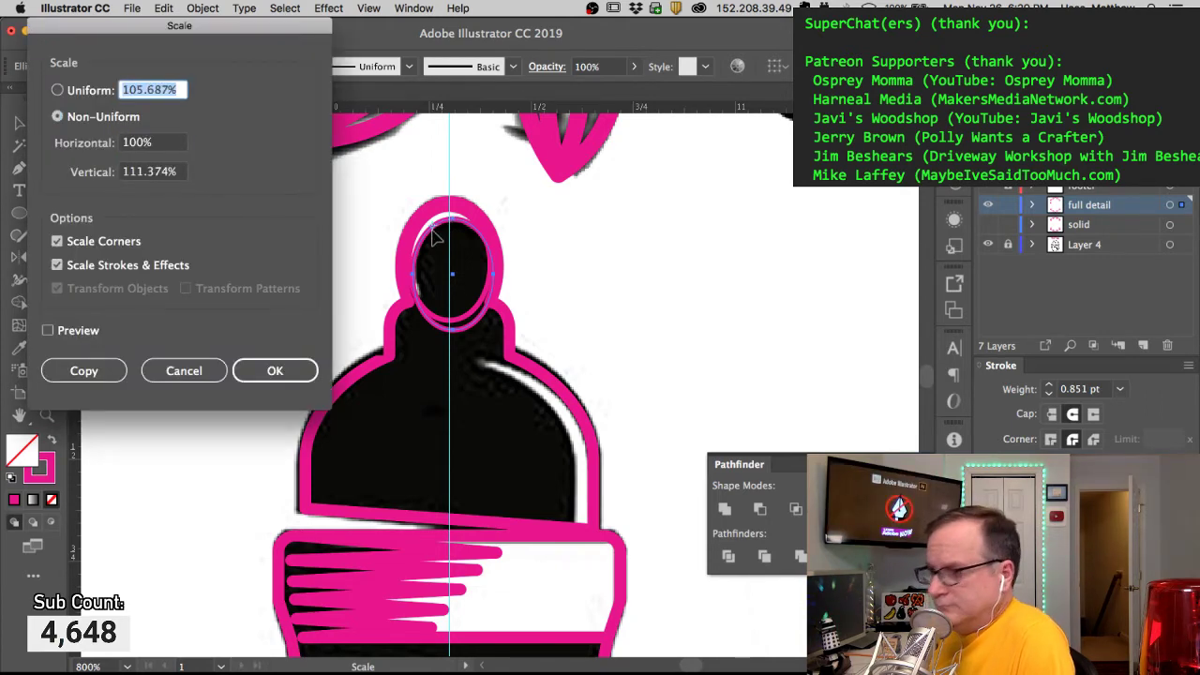
{"action": "type", "text": "90"}
{"action": "key", "text": "Return"}
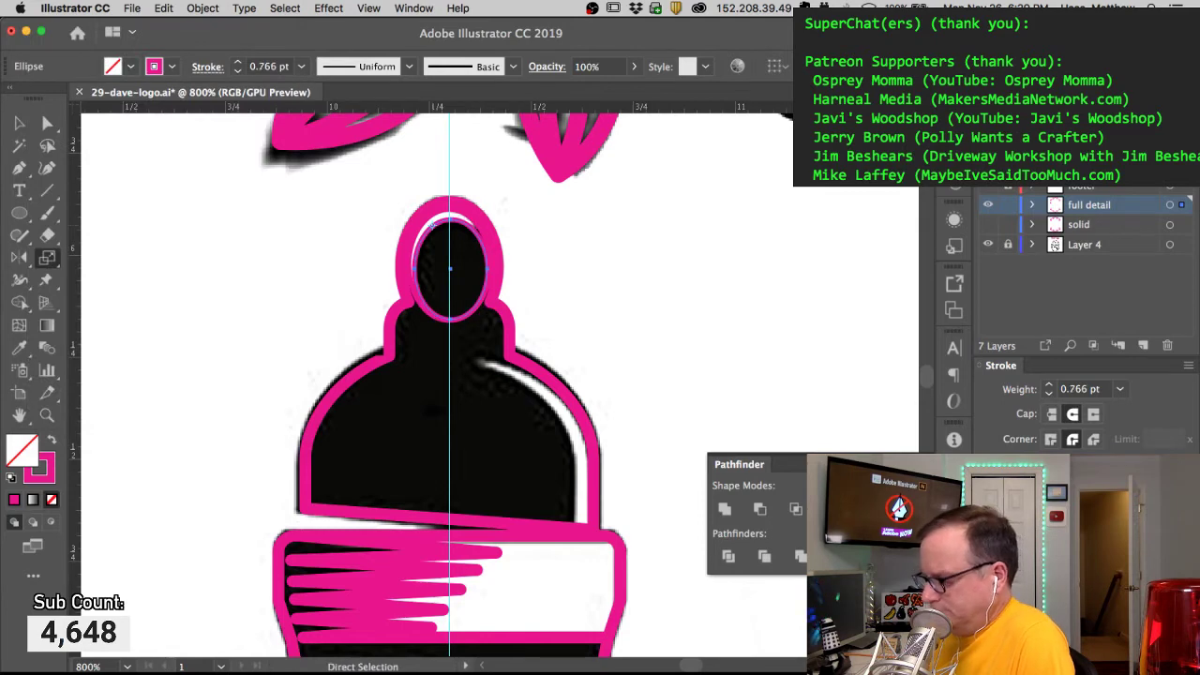
{"action": "key", "text": "super+z"}
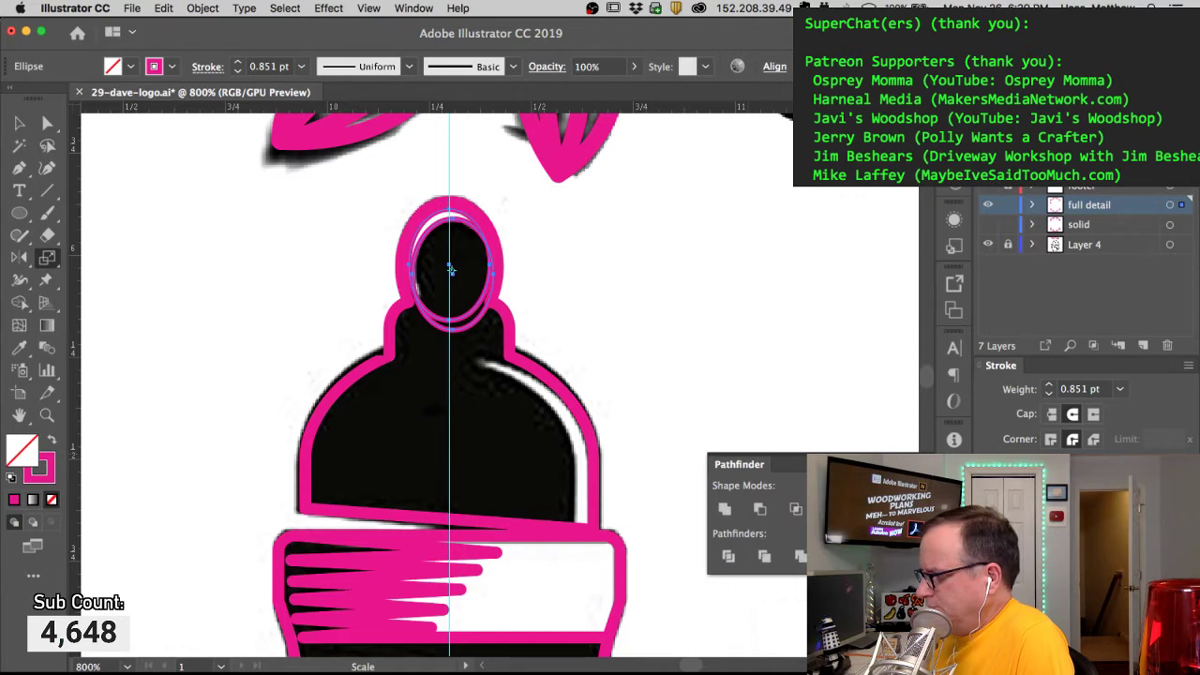
Step: Divide the two overlapping ellipses with Pathfinder and delete the inner and lower pieces, keeping only the upper-left crescent
{"action": "left_click", "coordinate": [728, 556]}
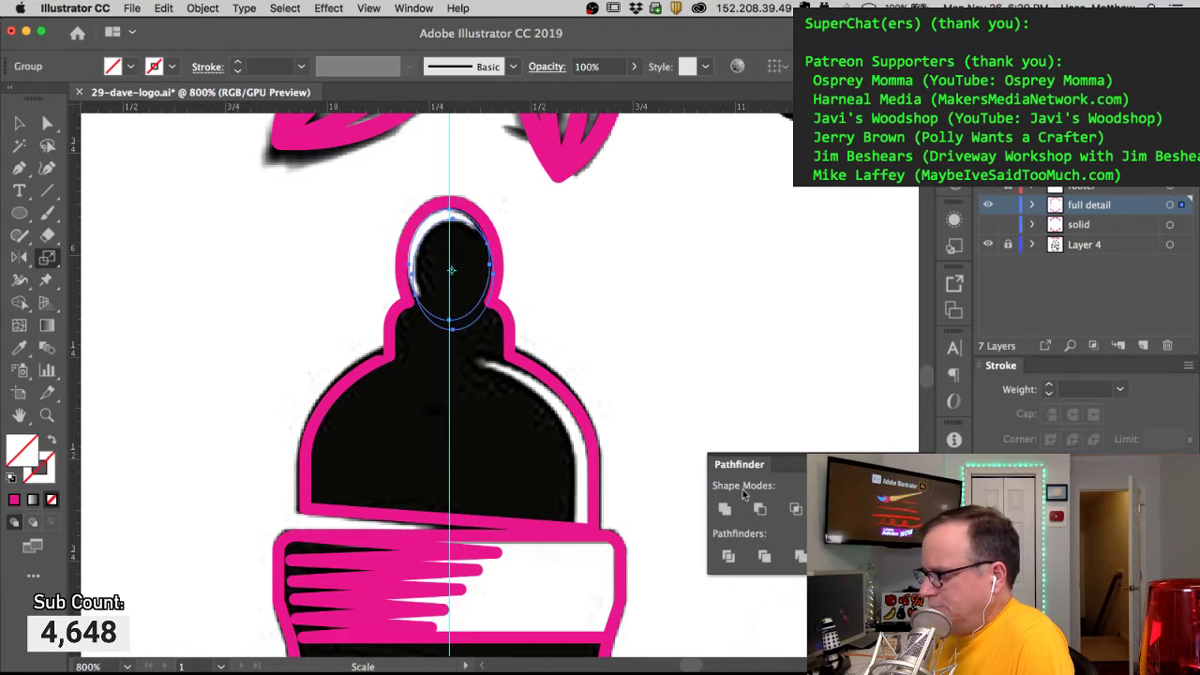
{"action": "left_click", "coordinate": [465, 214], "text": "shift+super"}
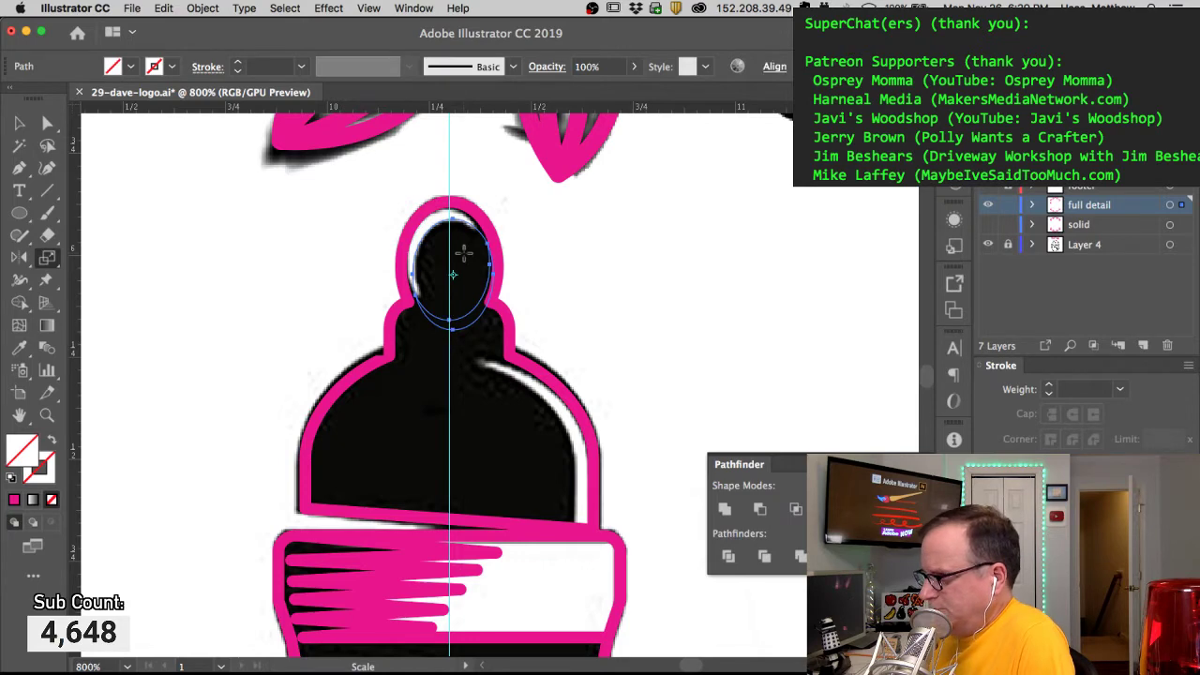
{"action": "left_click", "coordinate": [472, 228], "text": "shift+super"}
{"action": "key", "text": "Delete"}
{"action": "left_click", "coordinate": [471, 225]}
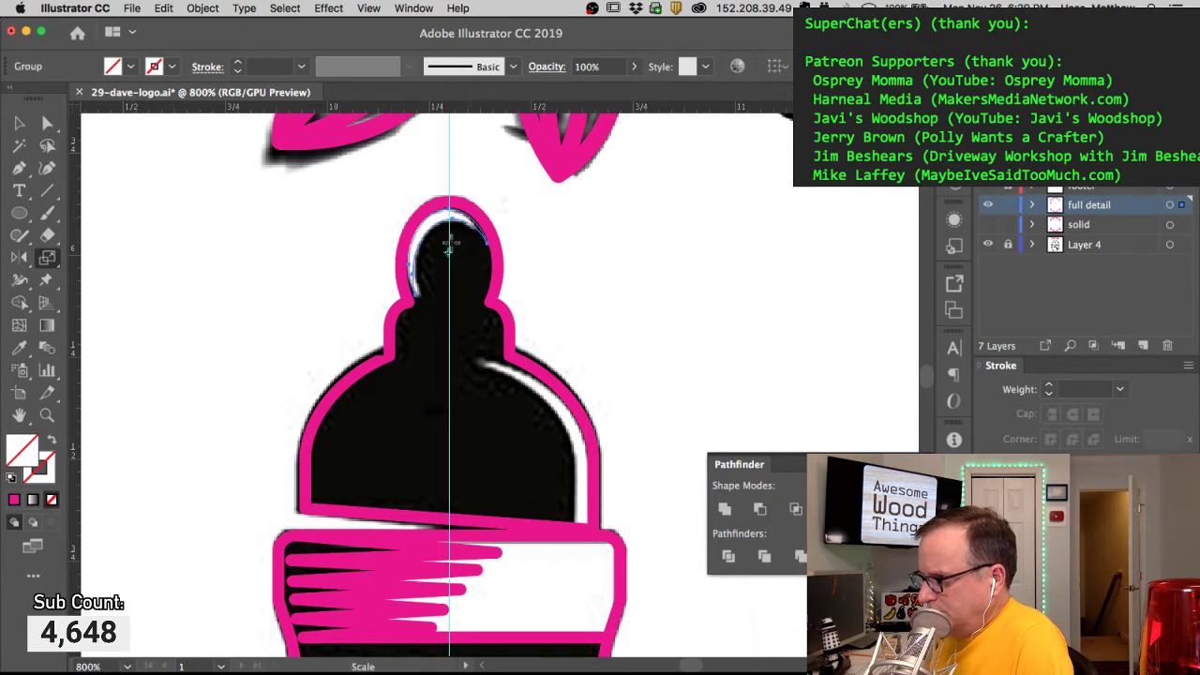
Step: Copy the cap outline's 2 pt magenta stroke onto the crescent with the Eyedropper
{"action": "left_click", "coordinate": [19, 348]}
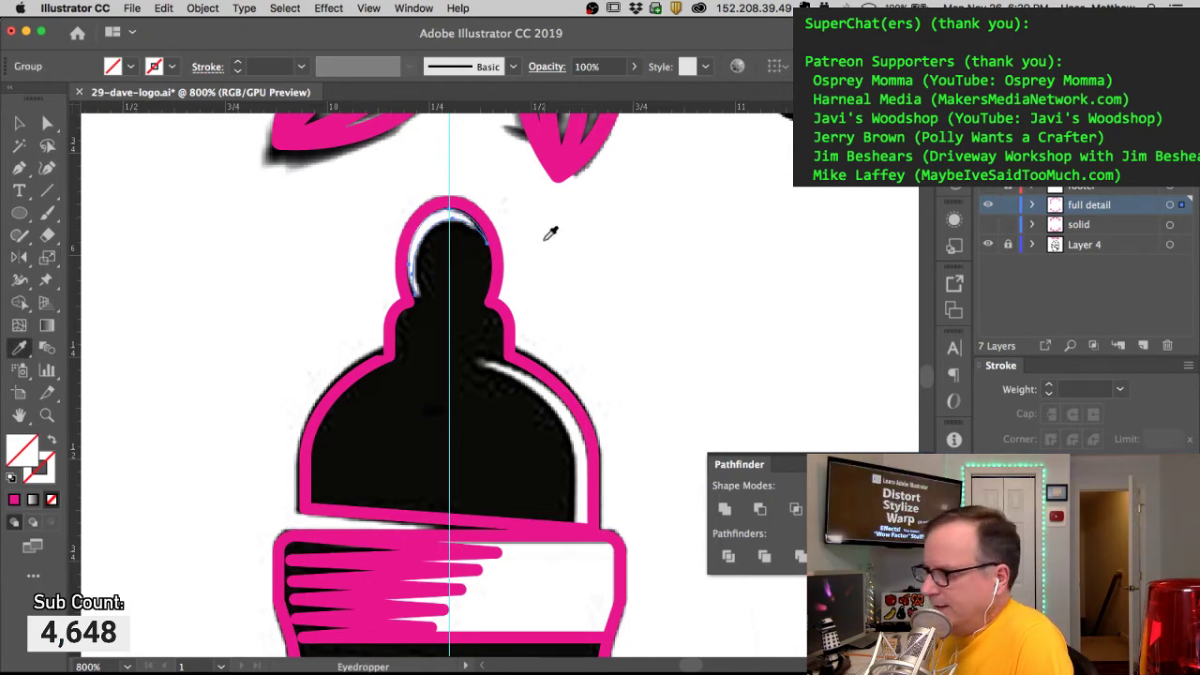
{"action": "left_click", "coordinate": [498, 242]}
{"action": "key", "text": "a"}
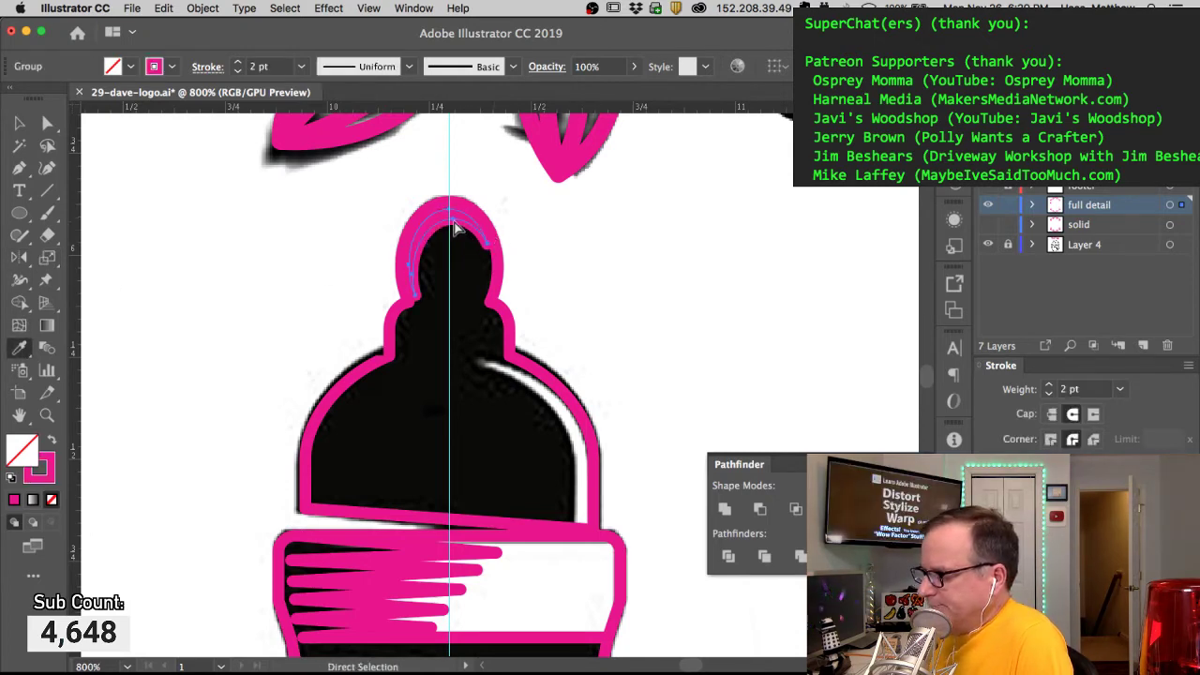
Step: Try deleting an anchor point near the crescent's right end and undo the deletion
{"action": "left_click", "coordinate": [482, 254]}
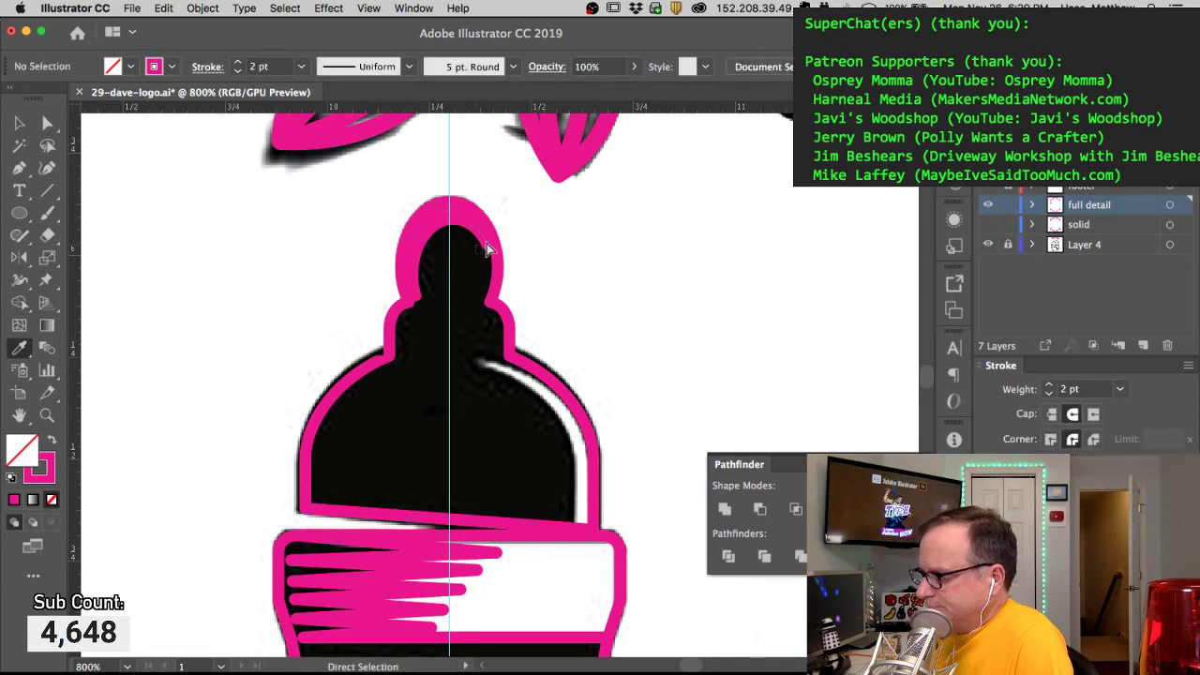
{"action": "left_click", "coordinate": [487, 278]}
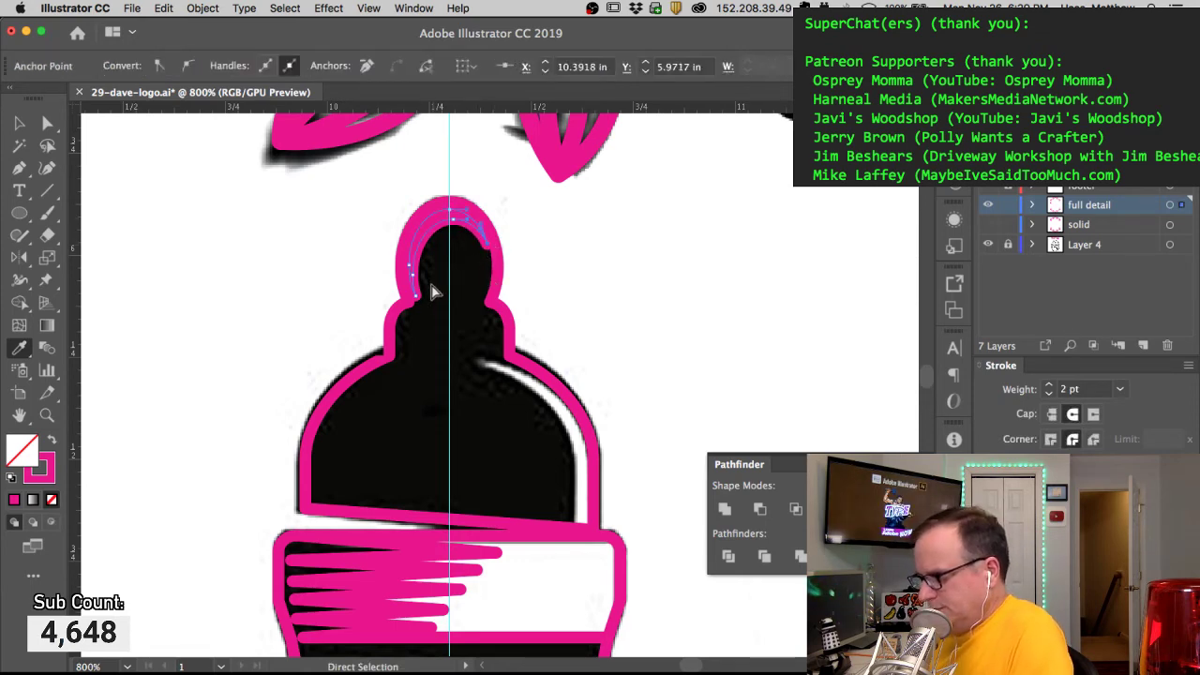
{"action": "key", "text": "Delete"}
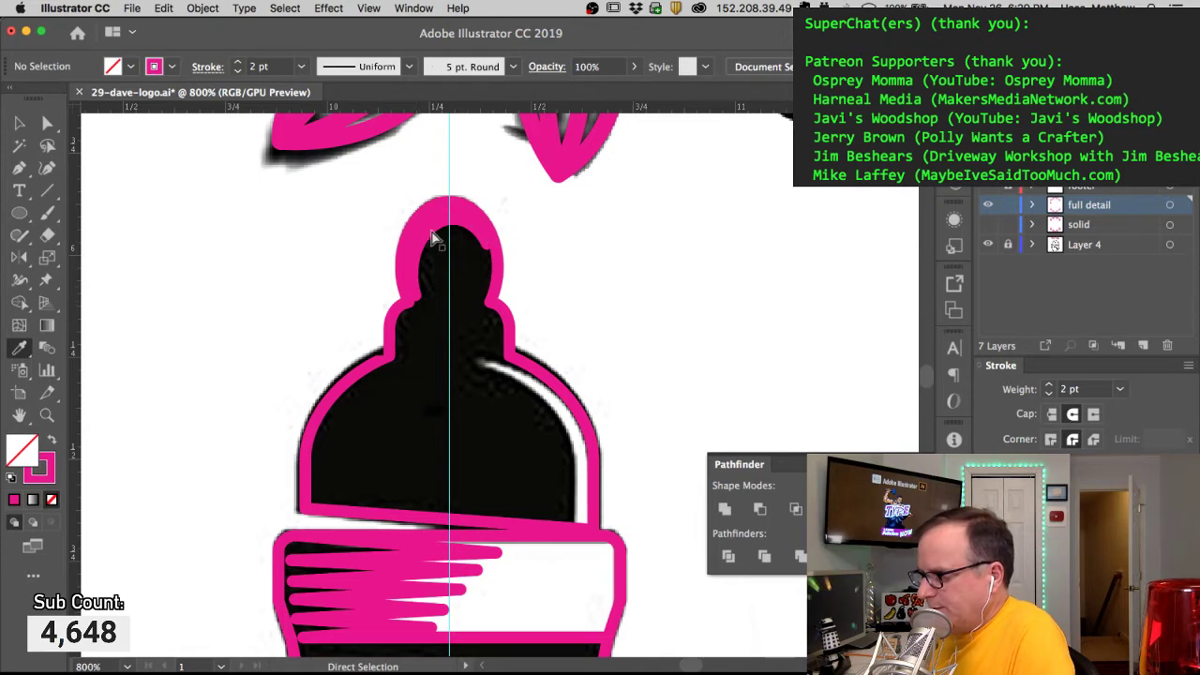
{"action": "key", "text": "super+z"}
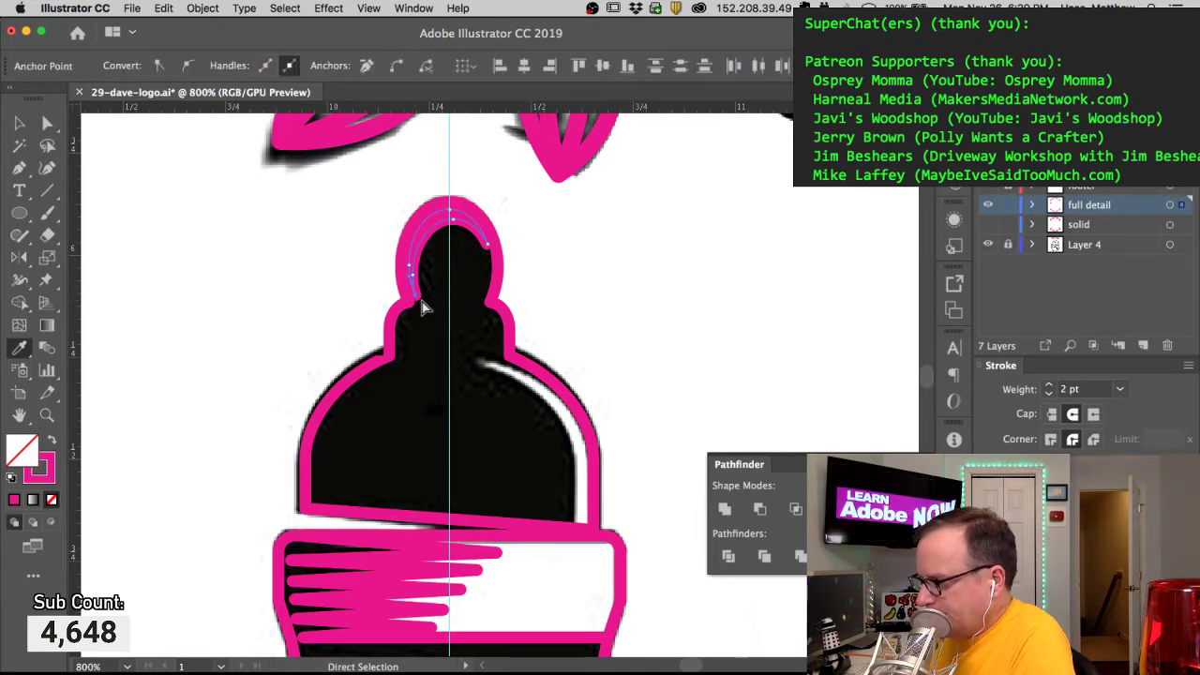
Step: Give the whole crescent highlight a white fill and no stroke
{"action": "left_click", "coordinate": [416, 256], "text": "alt+super"}
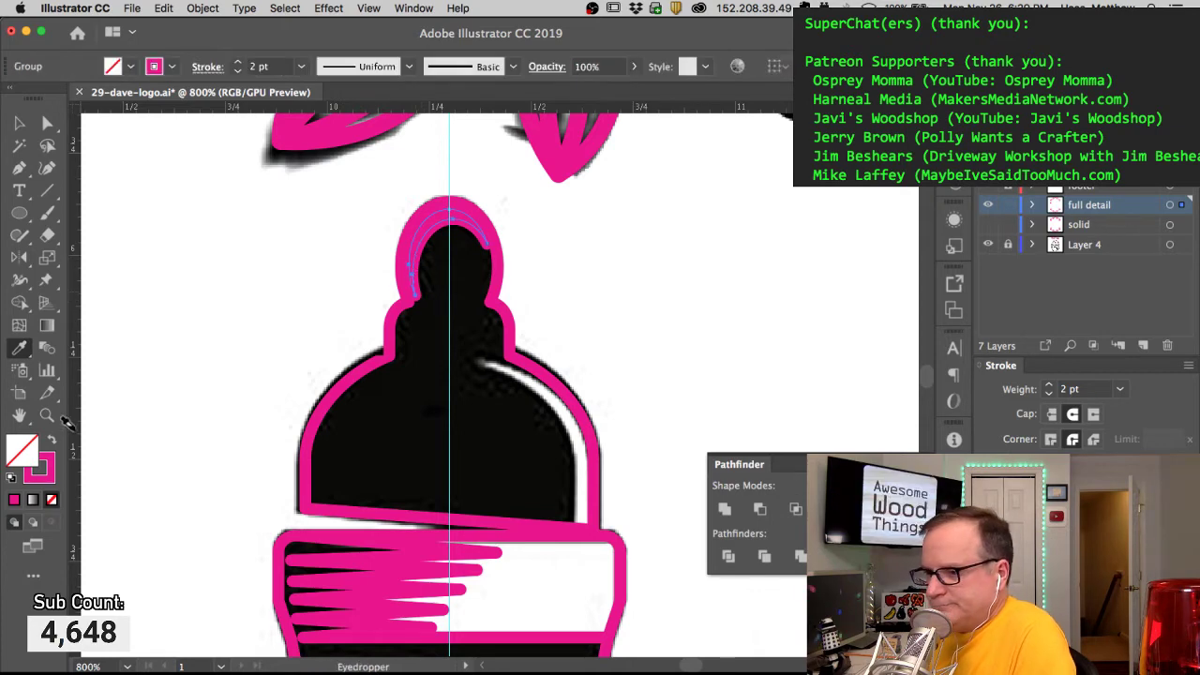
{"action": "left_click", "coordinate": [12, 477]}
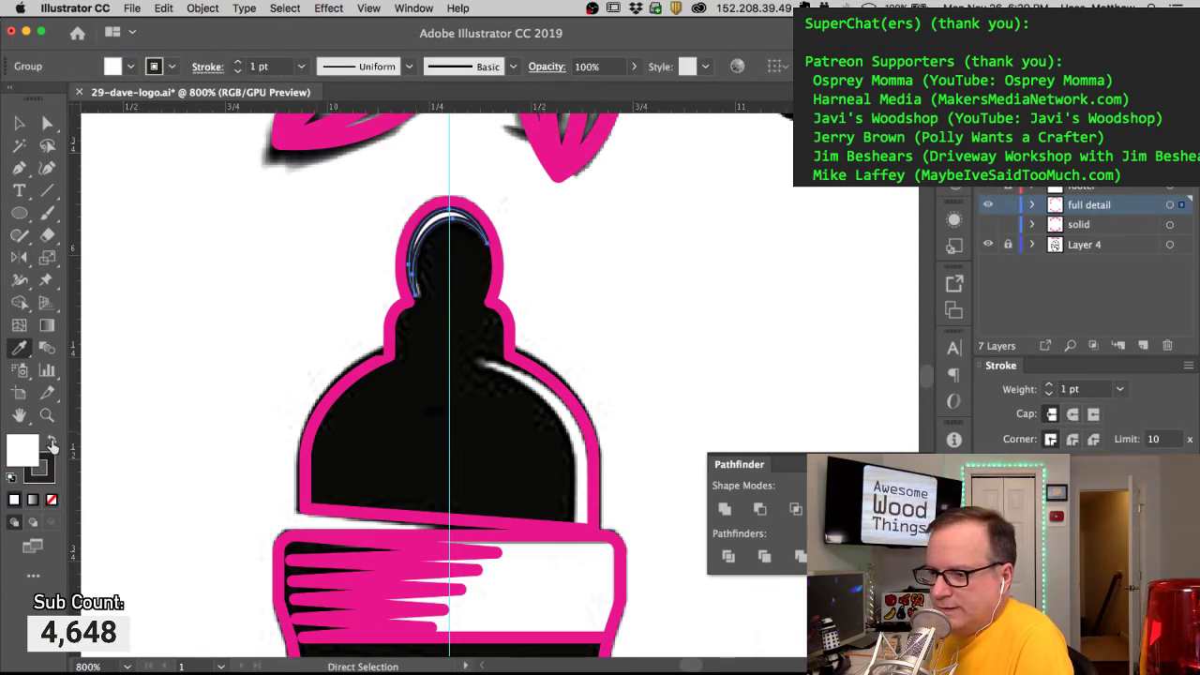
{"action": "left_click", "coordinate": [51, 467]}
{"action": "left_click", "coordinate": [51, 500]}
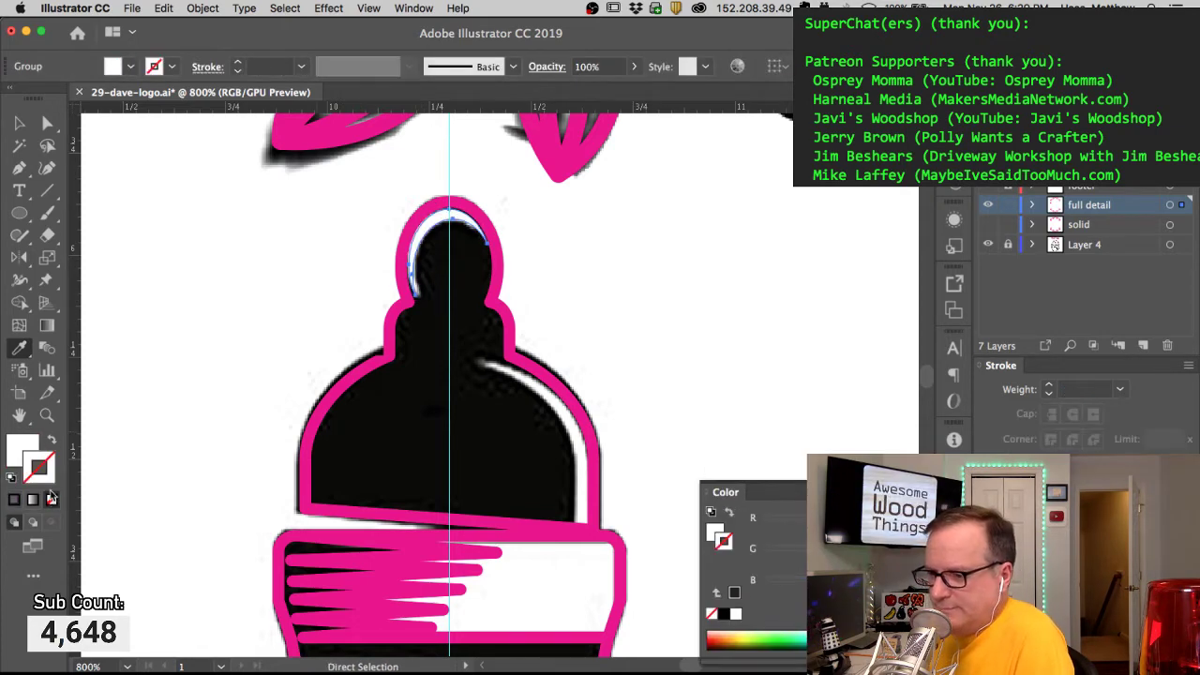
Step: Try moving the white crescent highlight down onto the cap's black body and undo the move
{"action": "left_click", "coordinate": [281, 301], "text": "super"}
{"action": "left_click_drag", "start_coordinate": [431, 225], "coordinate": [405, 426]}
{"action": "key", "text": "super+z"}
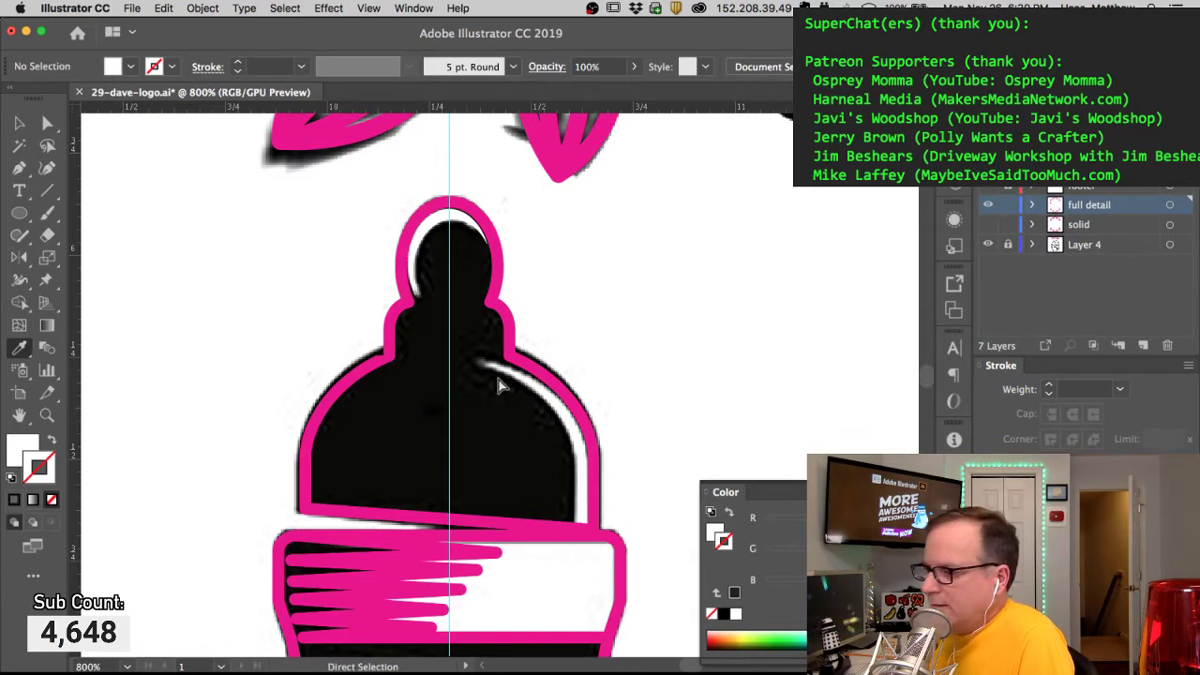
Step: Select the whole barber pole cap outline and save the logo document under its existing name
{"action": "left_click", "coordinate": [581, 414]}
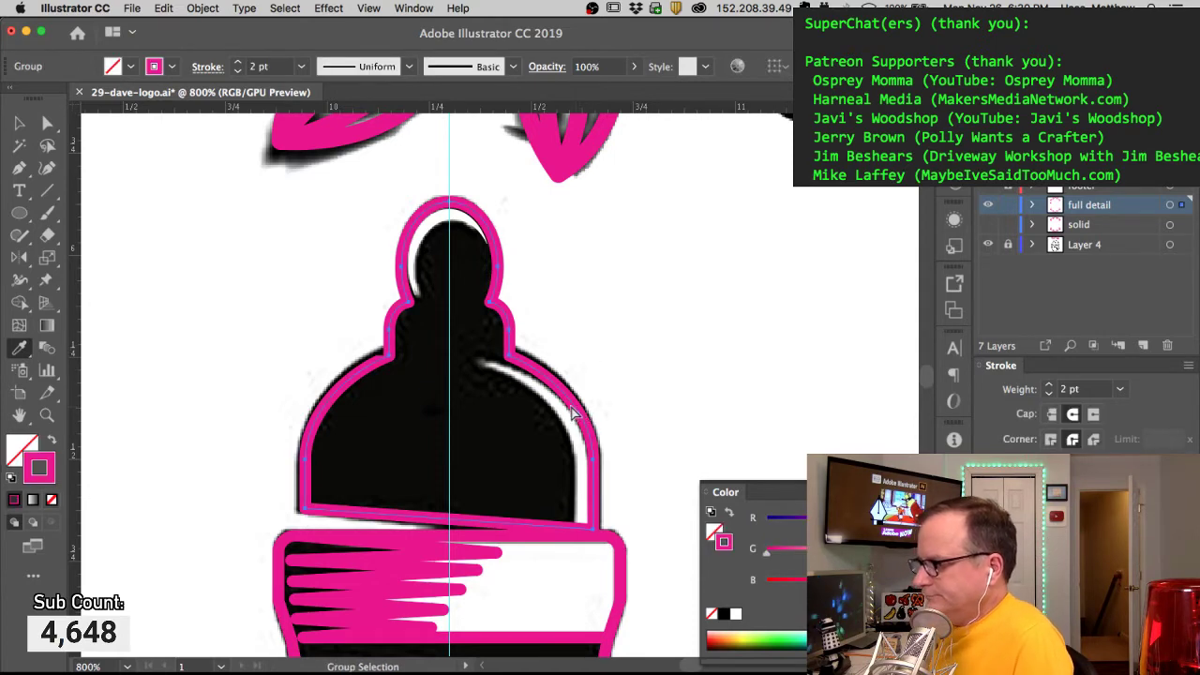
{"action": "left_click", "coordinate": [203, 8]}
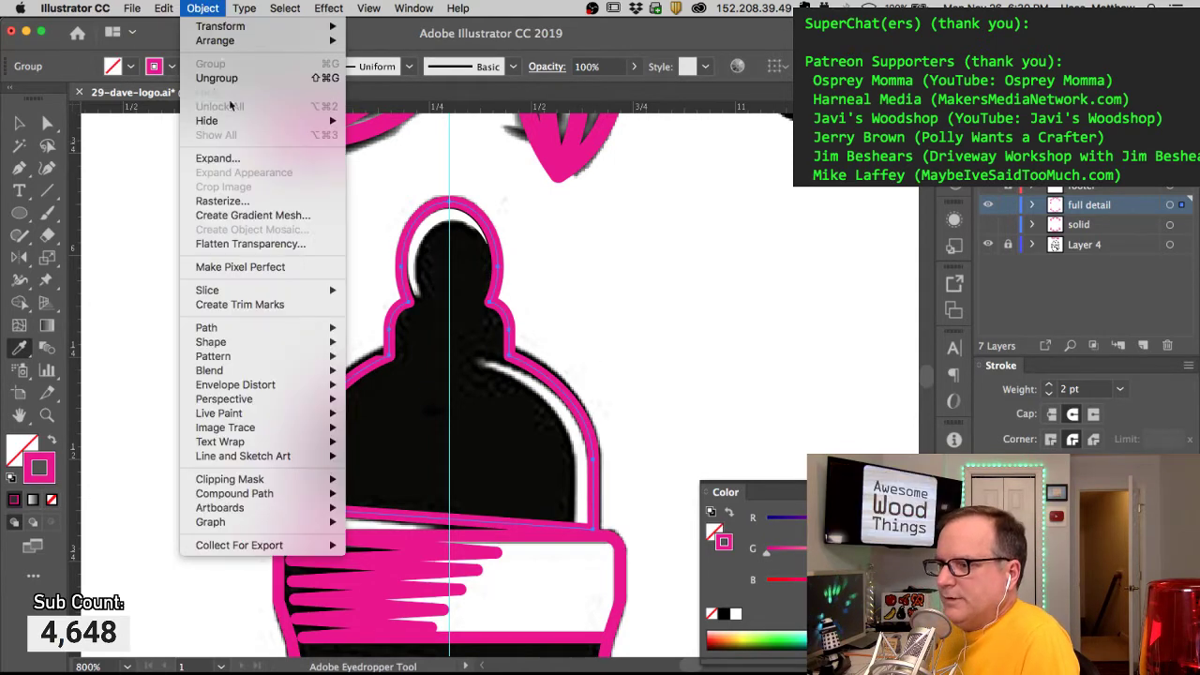
{"action": "mouse_move", "coordinate": [309, 328]}
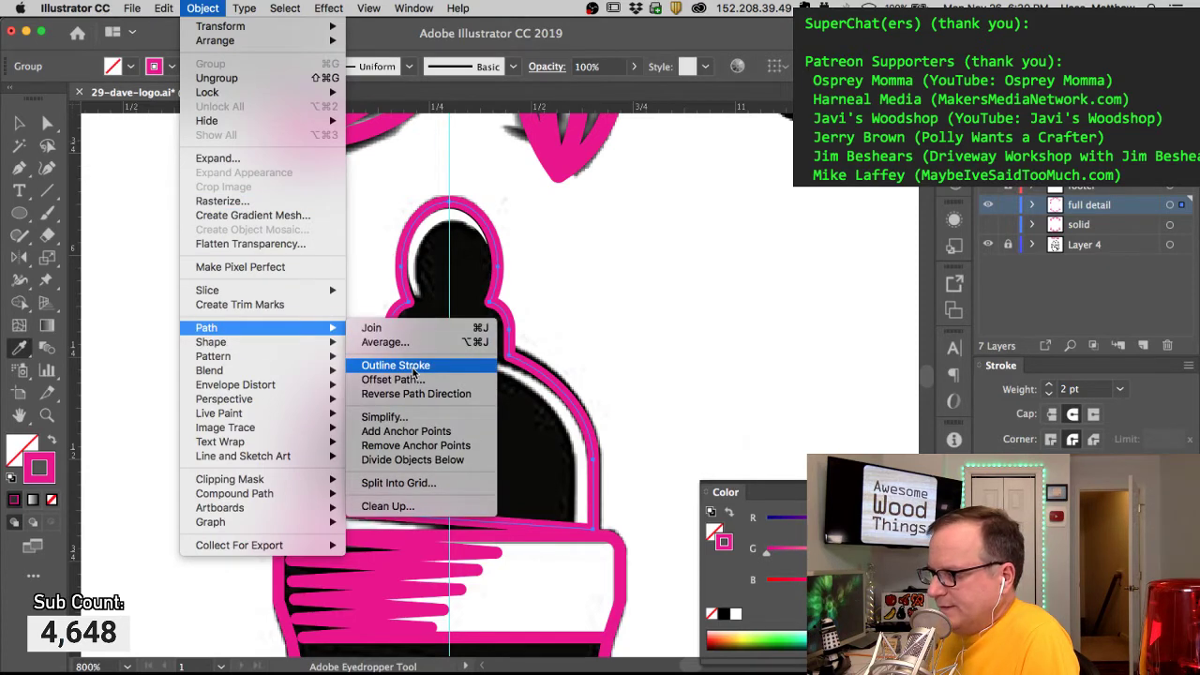
{"action": "left_click", "coordinate": [172, 11]}
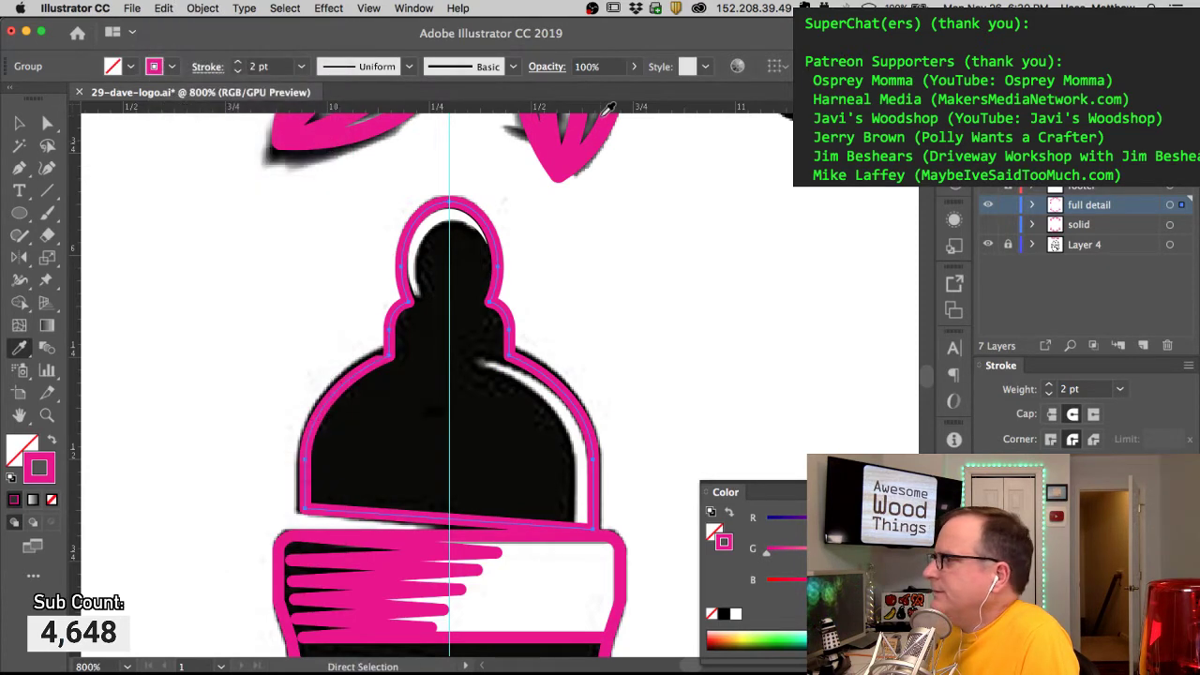
{"action": "left_click", "coordinate": [133, 8]}
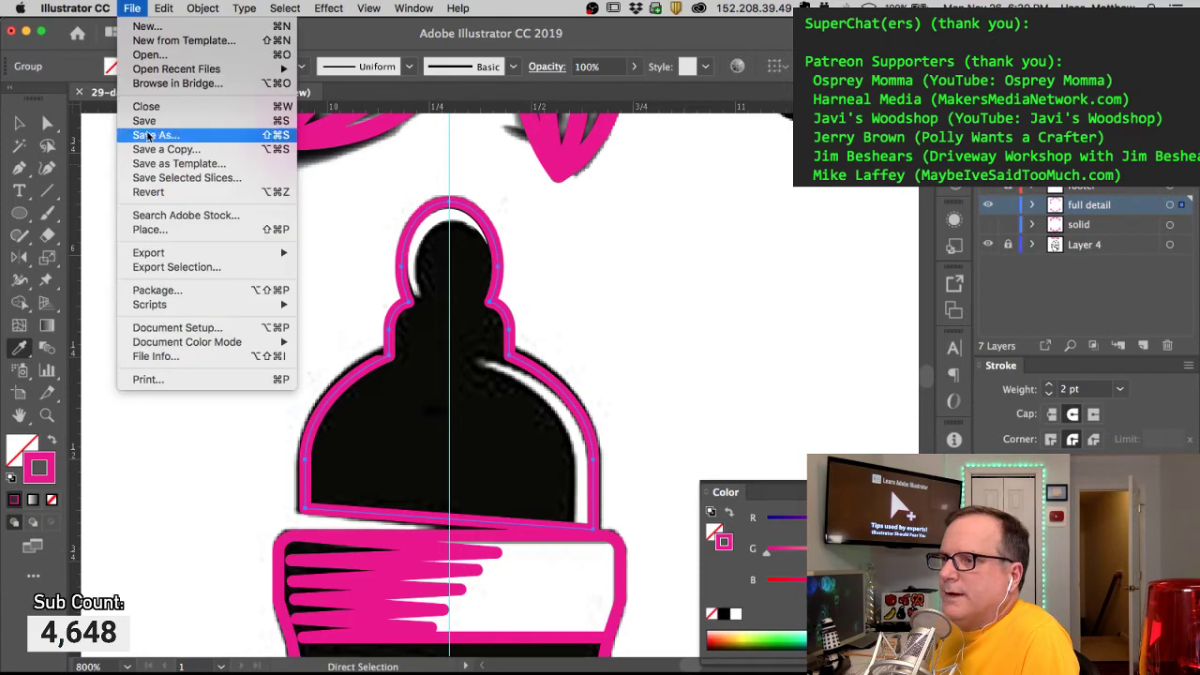
{"action": "left_click", "coordinate": [147, 123]}
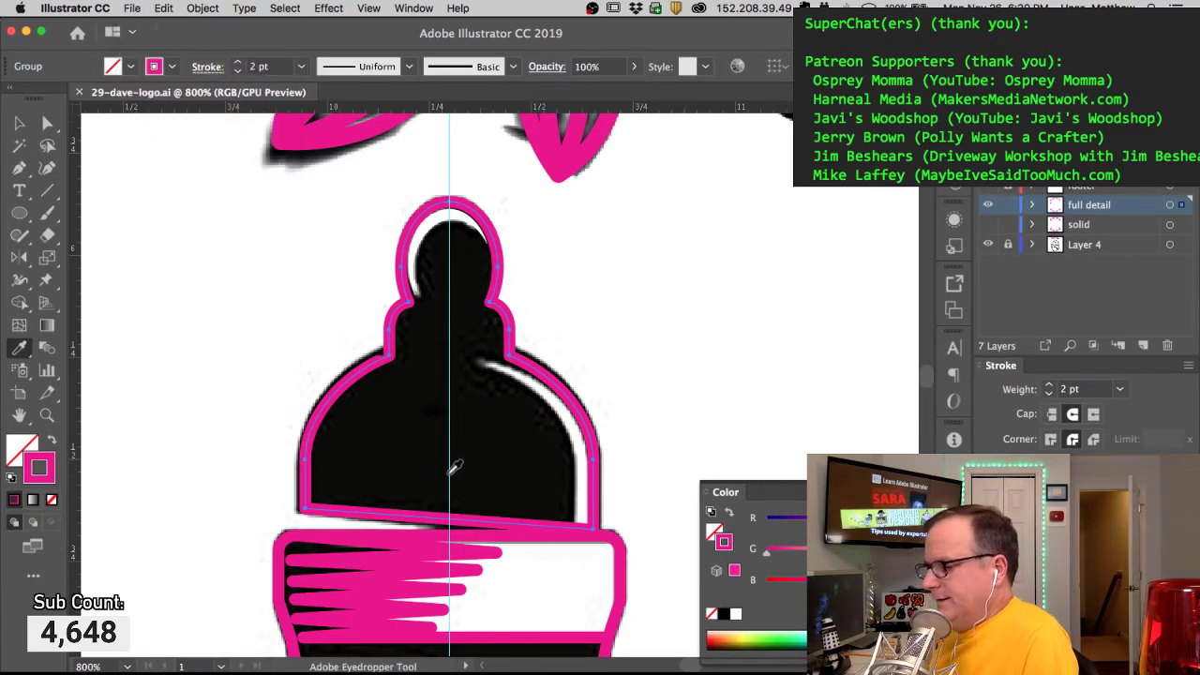
Step: Try offsetting the cap outline's path by 4 pt with miter joins and undo the offset
{"action": "key", "text": "a"}
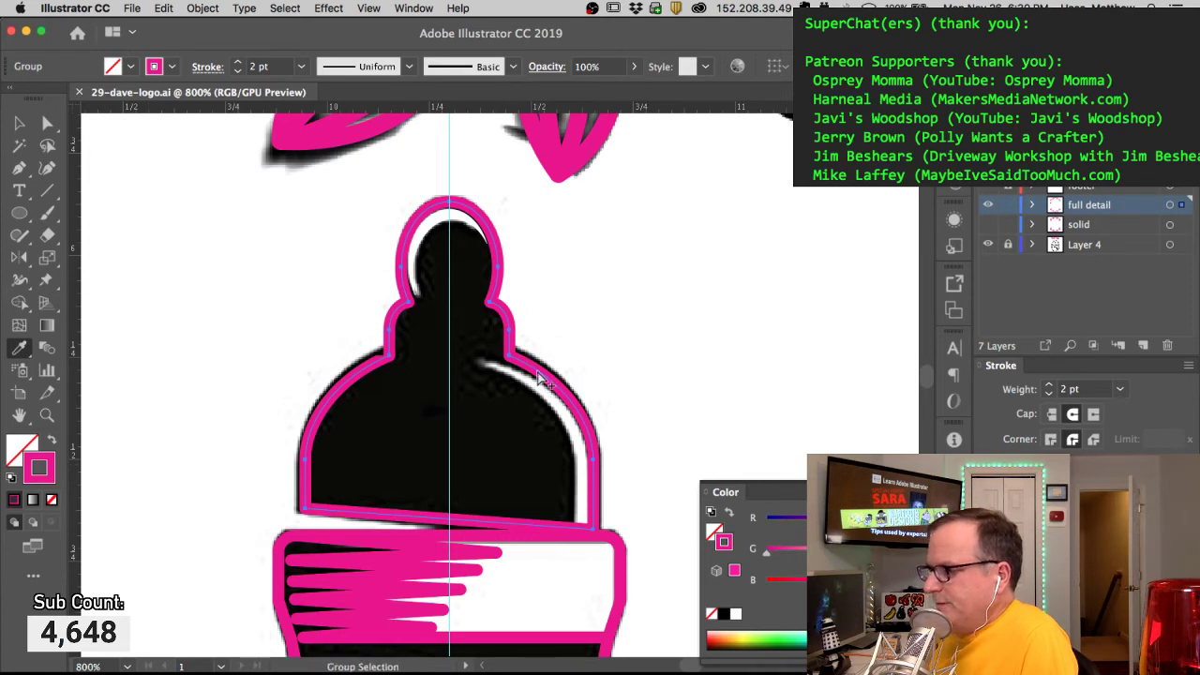
{"action": "left_click", "coordinate": [203, 8]}
{"action": "mouse_move", "coordinate": [246, 343]}
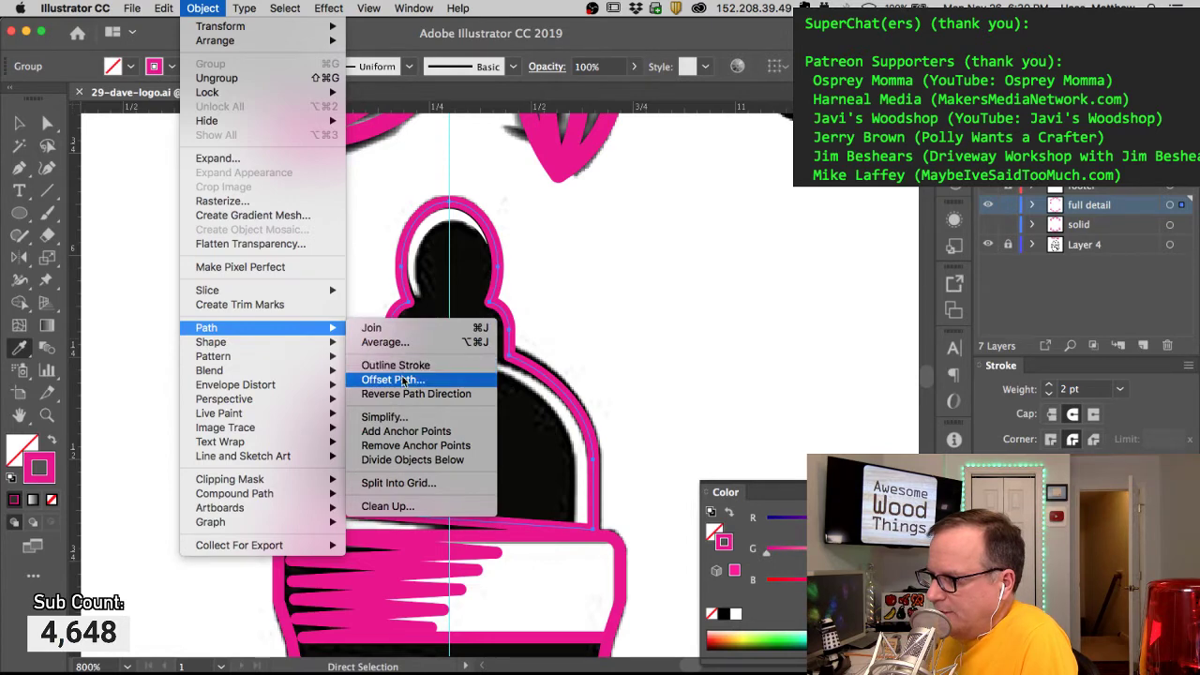
{"action": "left_click", "coordinate": [394, 379]}
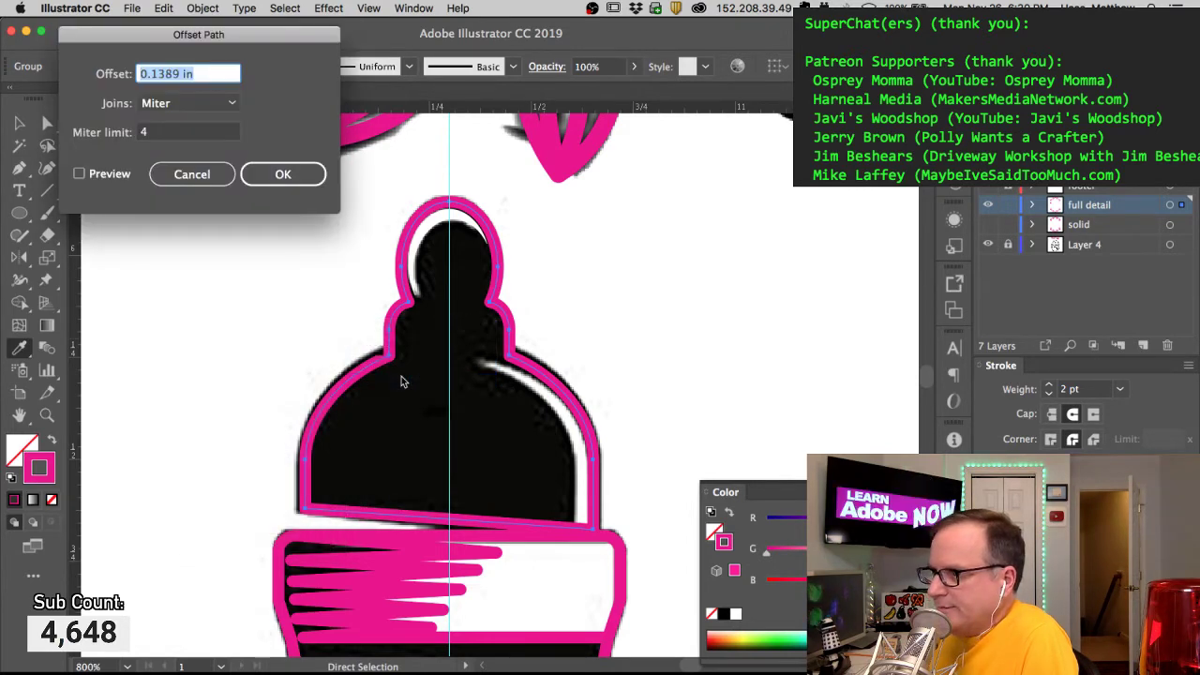
{"action": "type", "text": "4pt"}
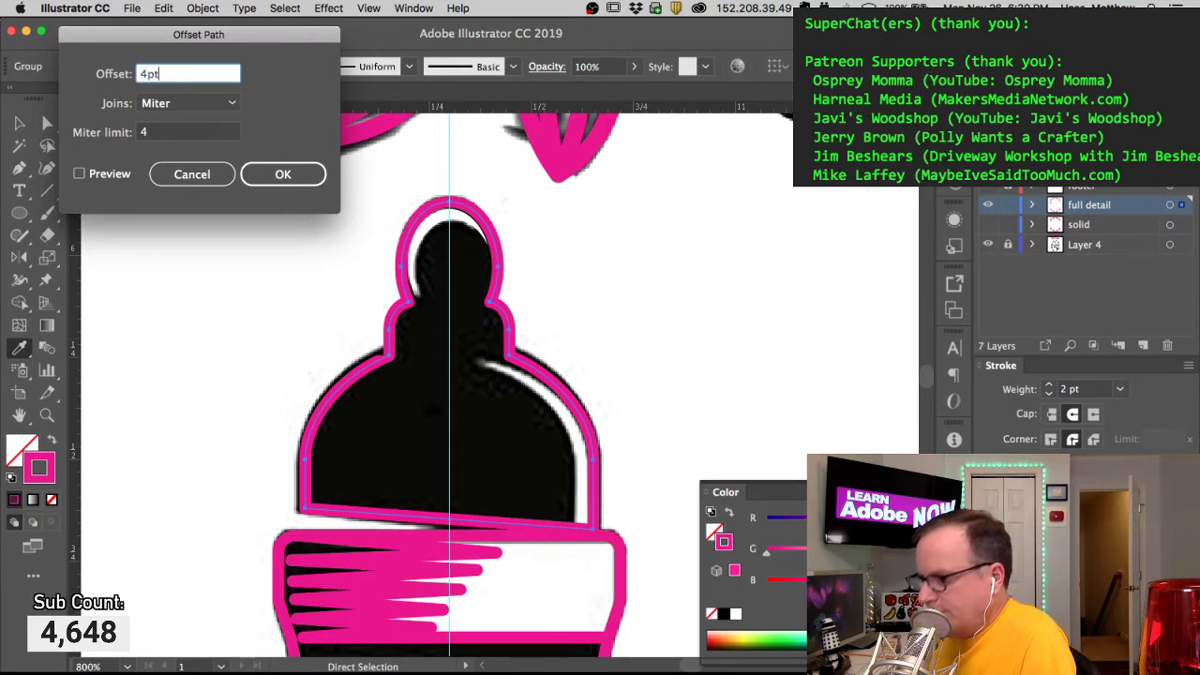
{"action": "key", "text": "Tab"}
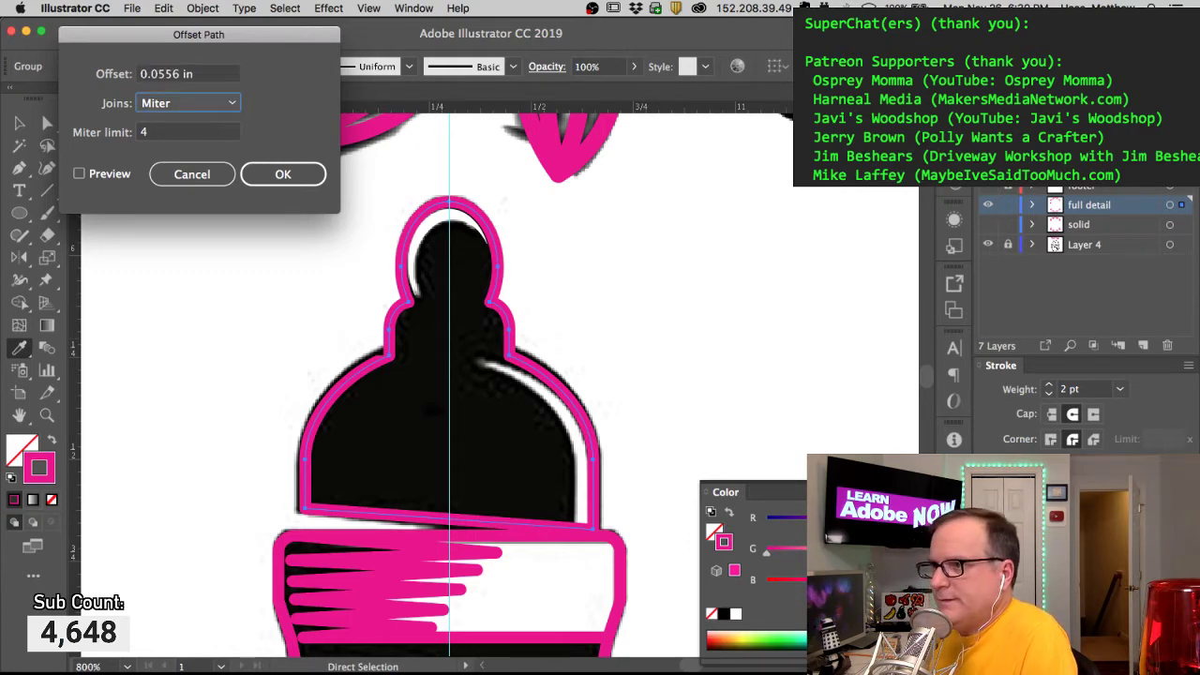
{"action": "left_click", "coordinate": [302, 175]}
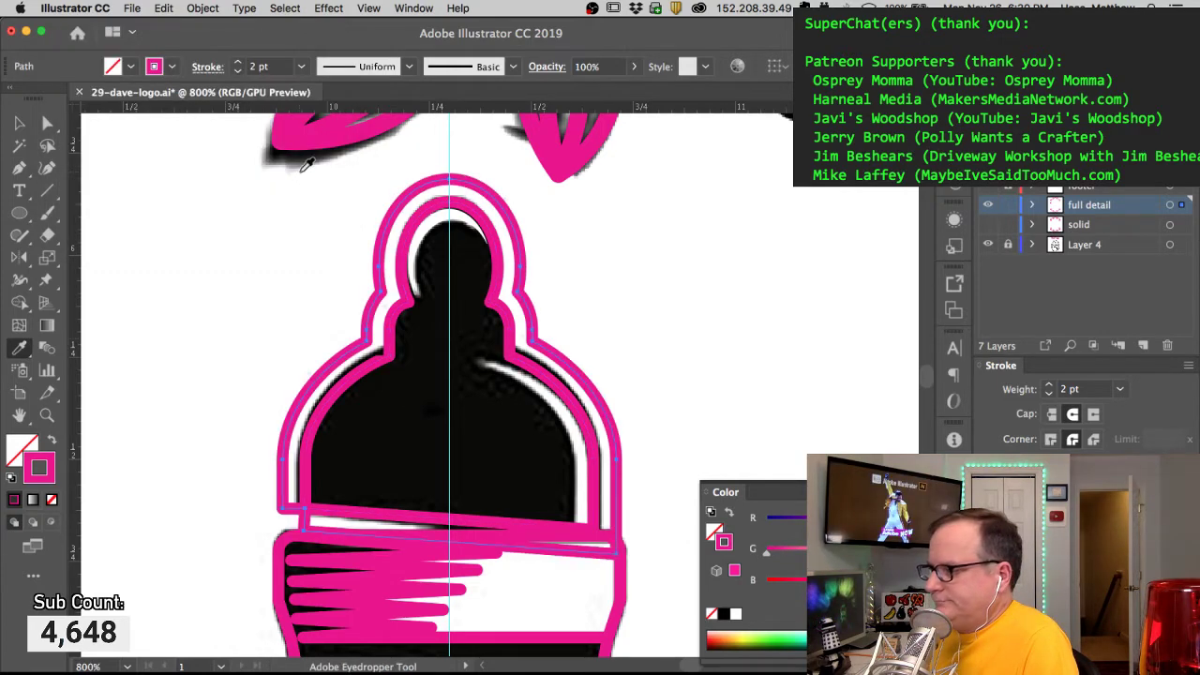
{"action": "key", "text": "super+z"}
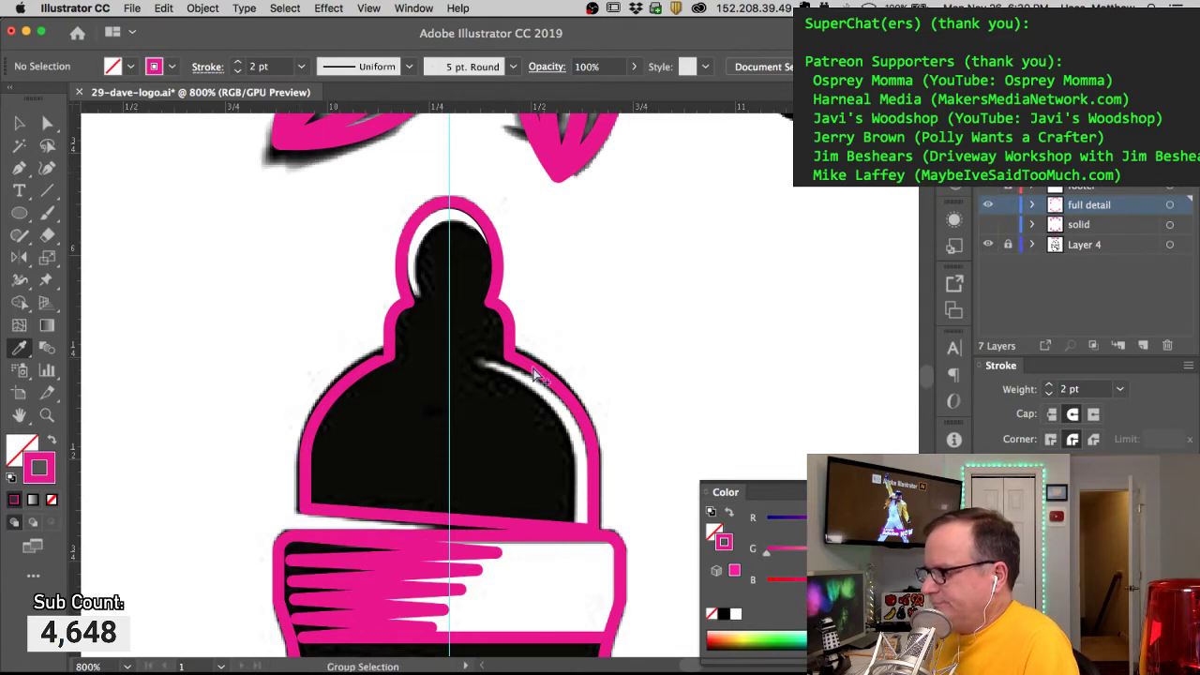
Step: Offset the dome cap's outline inward by -3 pt with the Offset Path command
{"action": "left_click", "coordinate": [203, 8]}
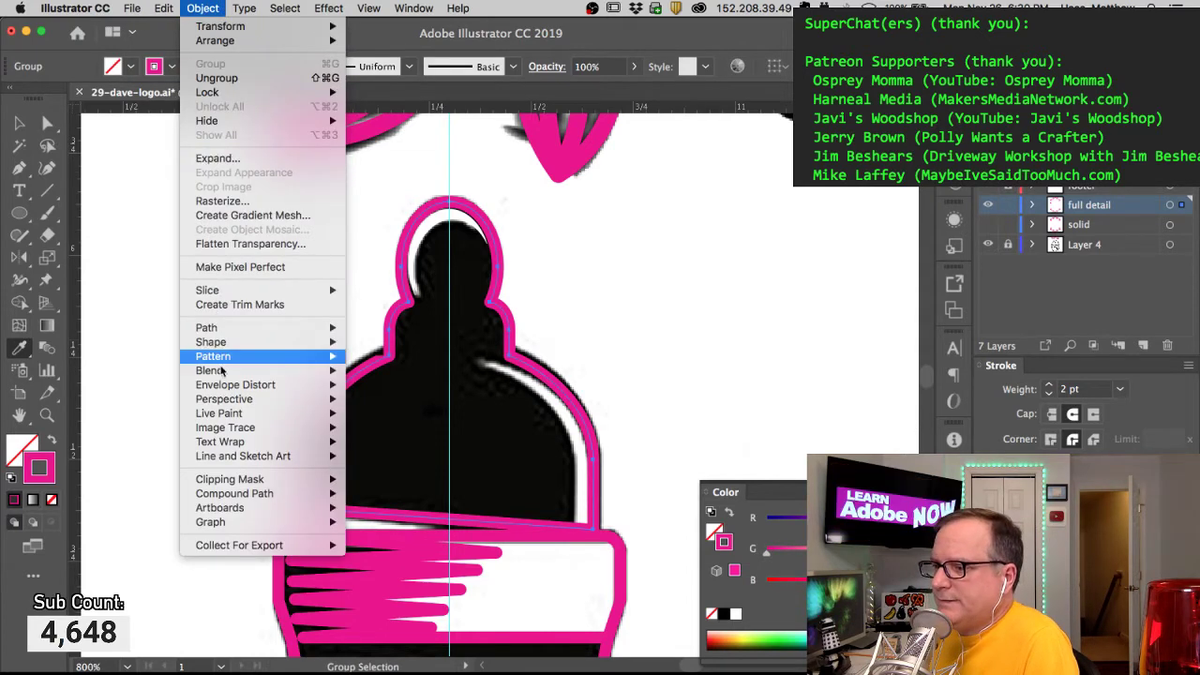
{"action": "mouse_move", "coordinate": [223, 328]}
{"action": "left_click", "coordinate": [399, 380]}
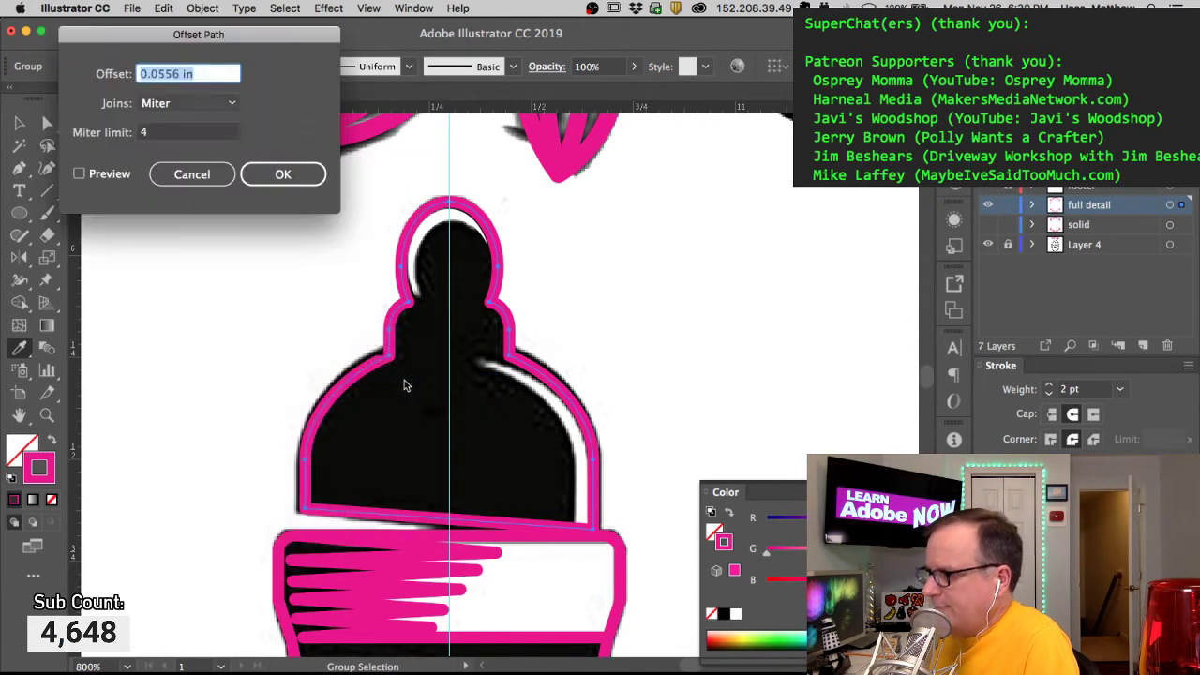
{"action": "type", "text": "-3"}
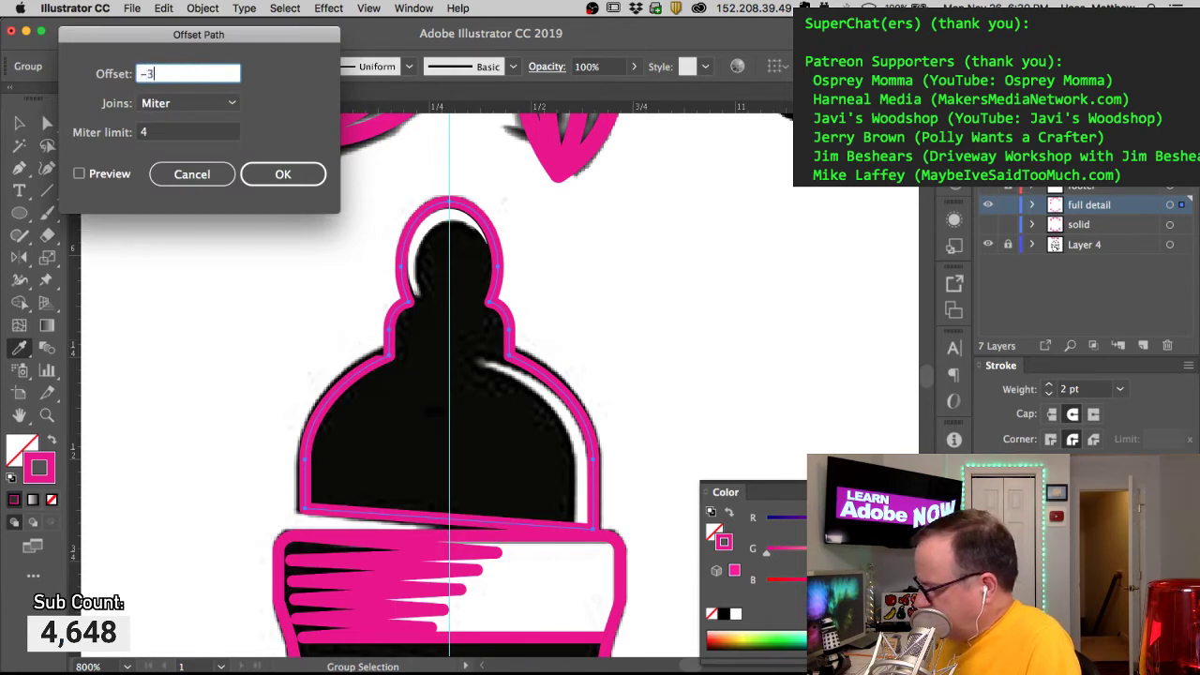
{"action": "type", "text": "pt"}
{"action": "key", "text": "Tab"}
{"action": "key", "text": "Return"}
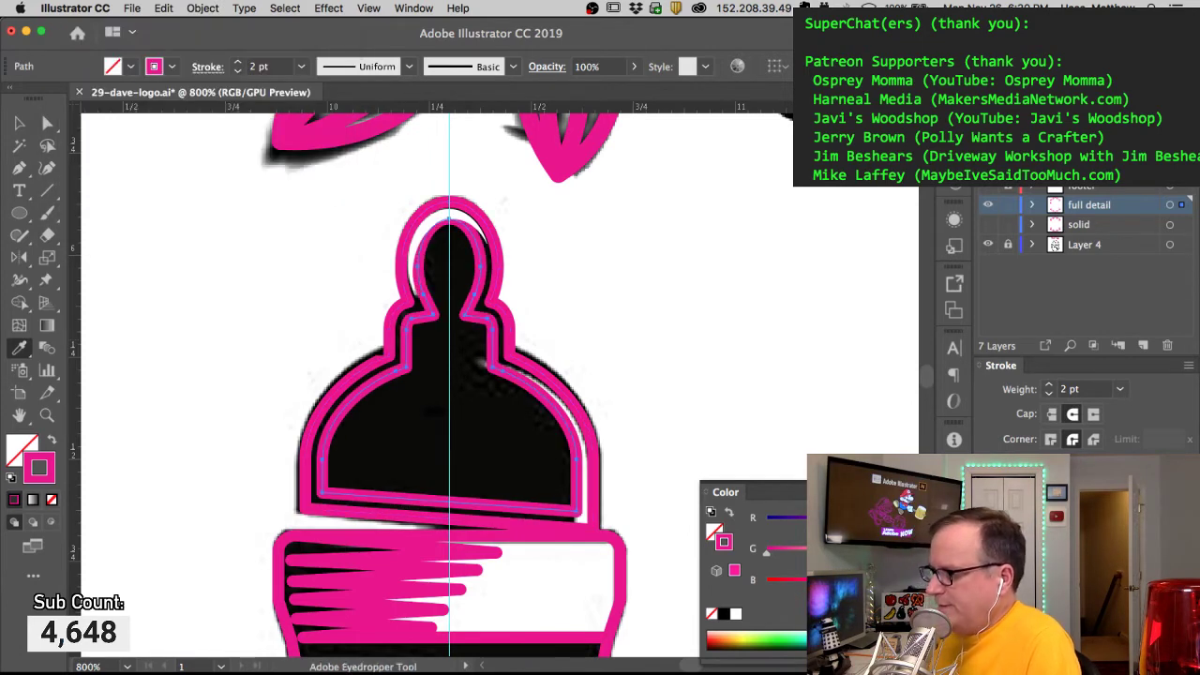
Step: Delete the unneeded segments of the inset path, keeping only the curve along the dome's right side
{"action": "left_click", "coordinate": [494, 375]}
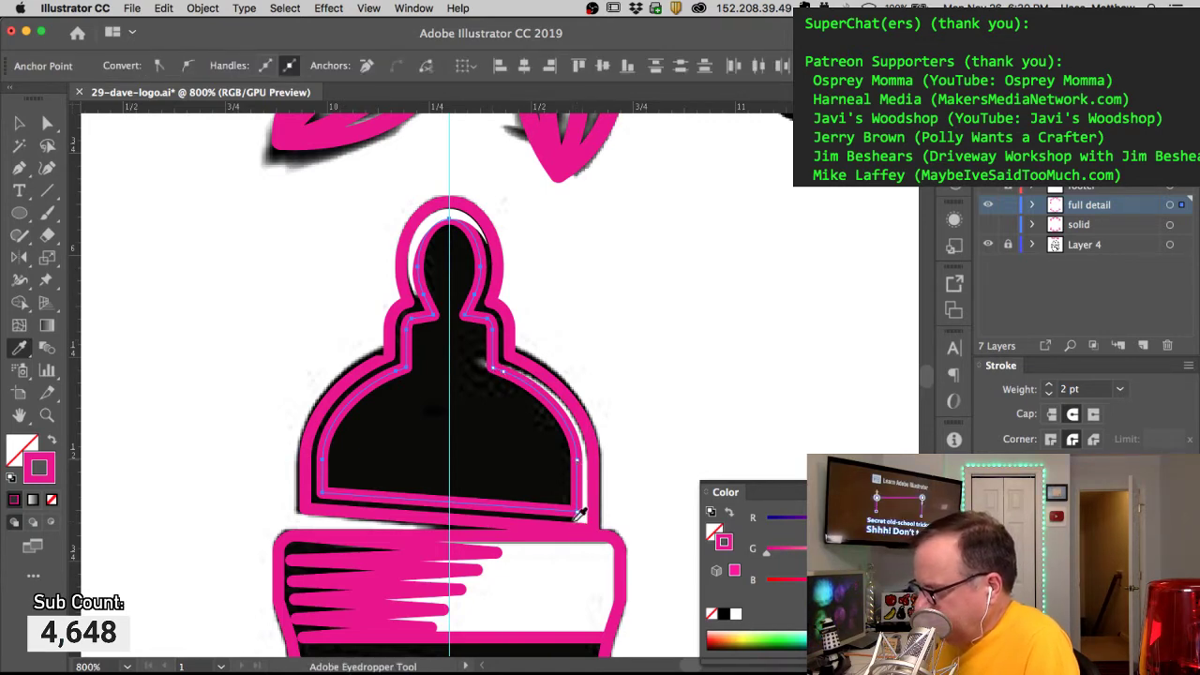
{"action": "key", "text": "Delete"}
{"action": "left_click", "coordinate": [708, 308]}
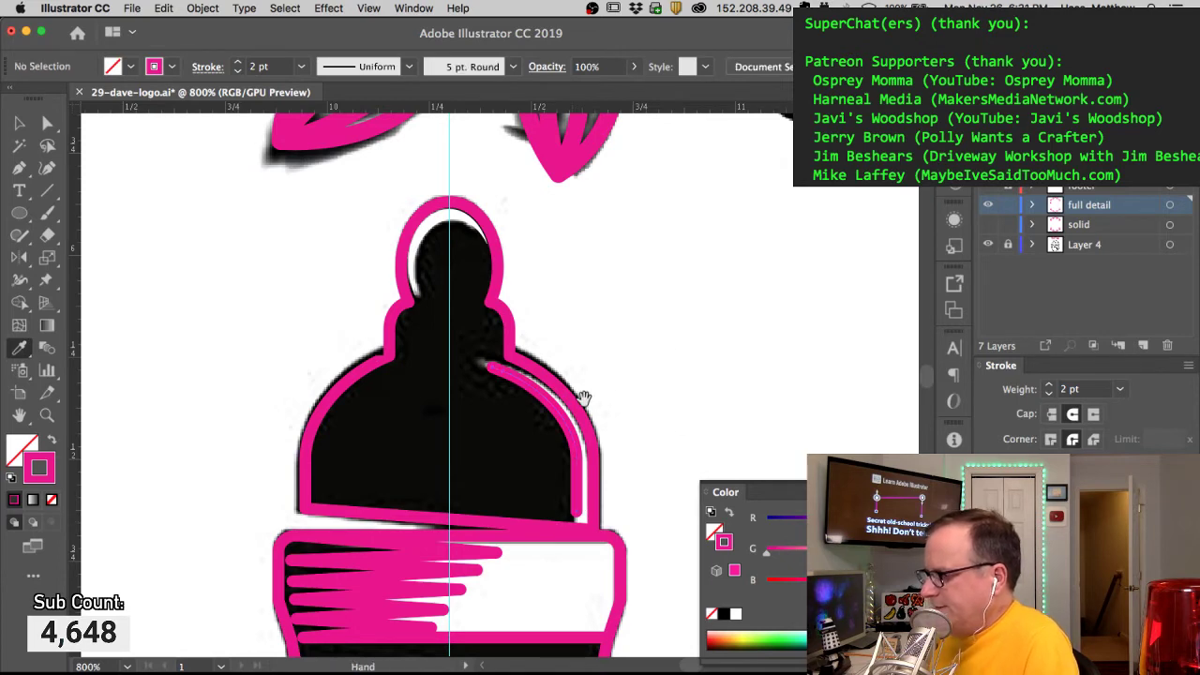
Step: Set the remaining highlight curve's stroke weight to 0.75 pt
{"action": "left_click", "coordinate": [571, 429], "text": "ctrl"}
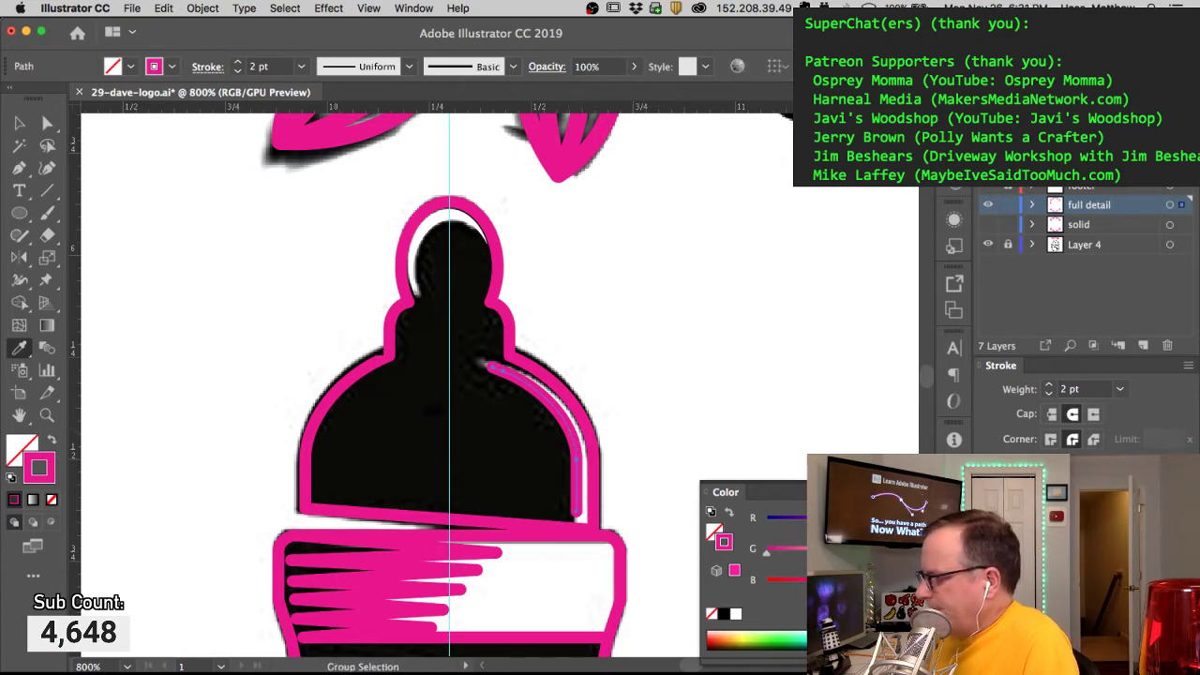
{"action": "left_click", "coordinate": [1048, 392]}
{"action": "left_click", "coordinate": [1049, 393]}
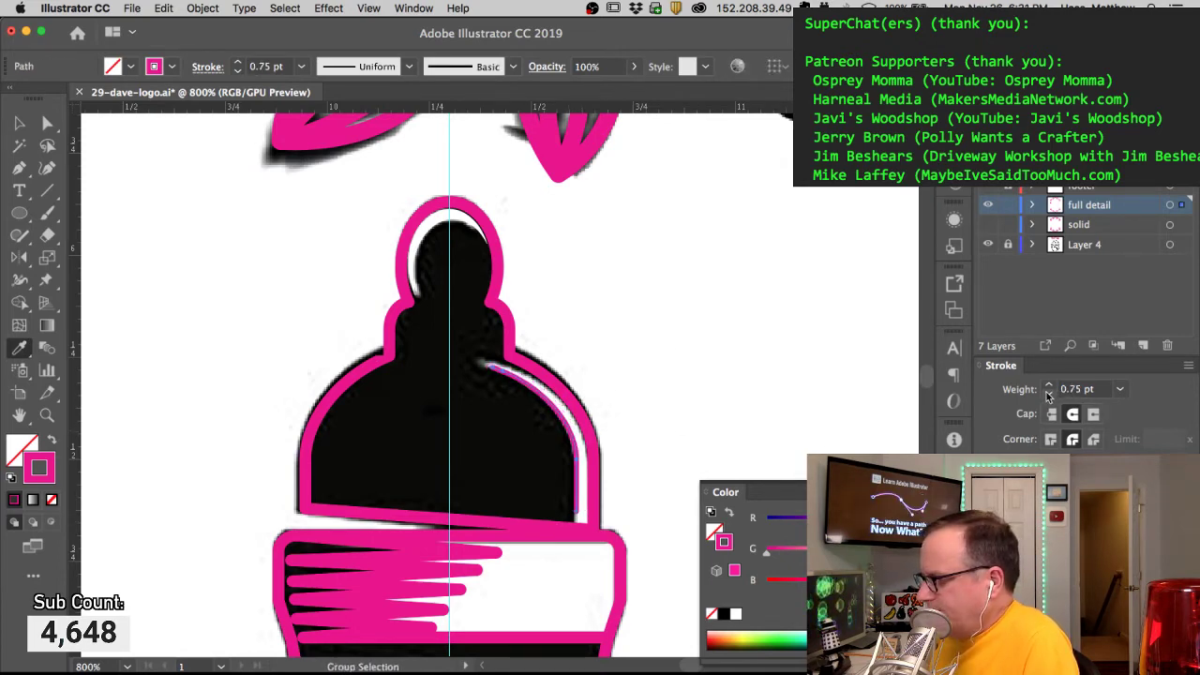
{"action": "left_click", "coordinate": [607, 366], "text": "ctrl"}
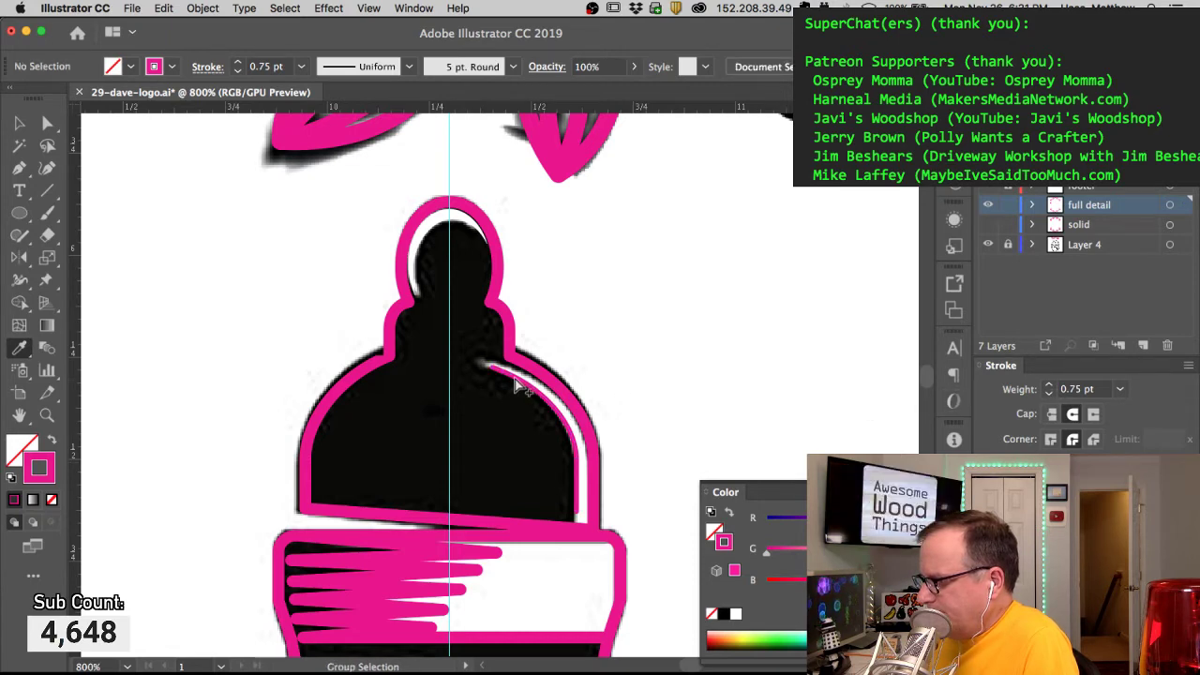
Step: Make a slightly enlarged copy of the highlight curve by scaling it from its upper endpoint
{"action": "left_click", "coordinate": [511, 383]}
{"action": "key", "text": "a"}
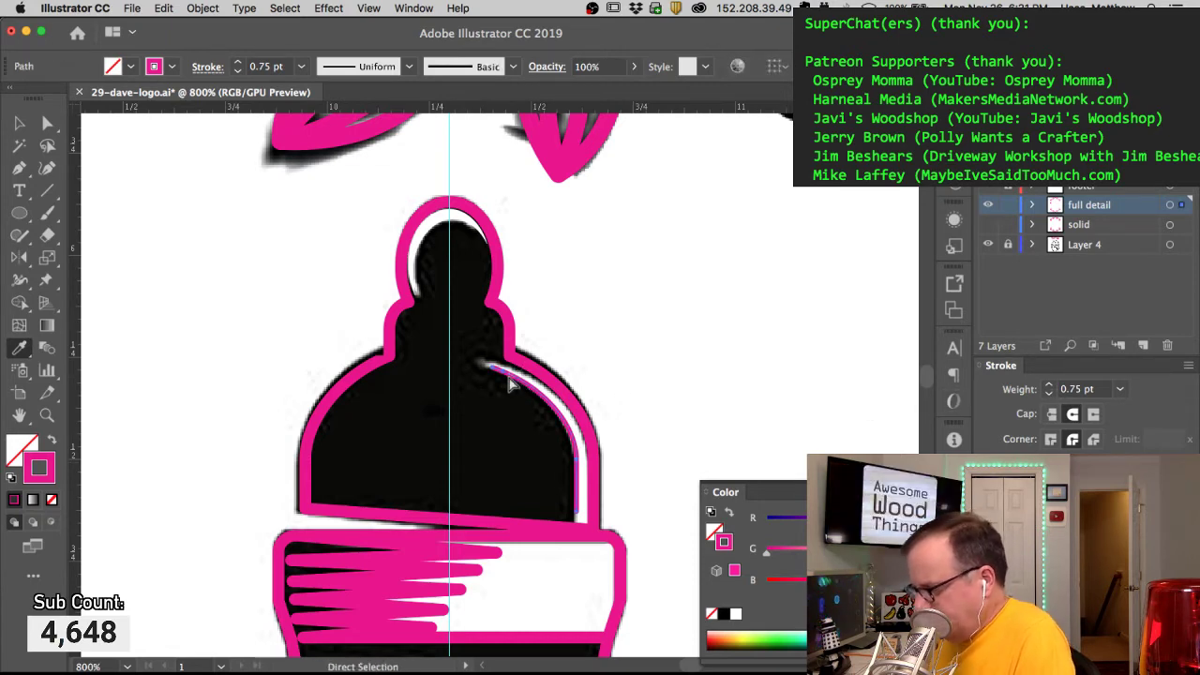
{"action": "key", "text": "s"}
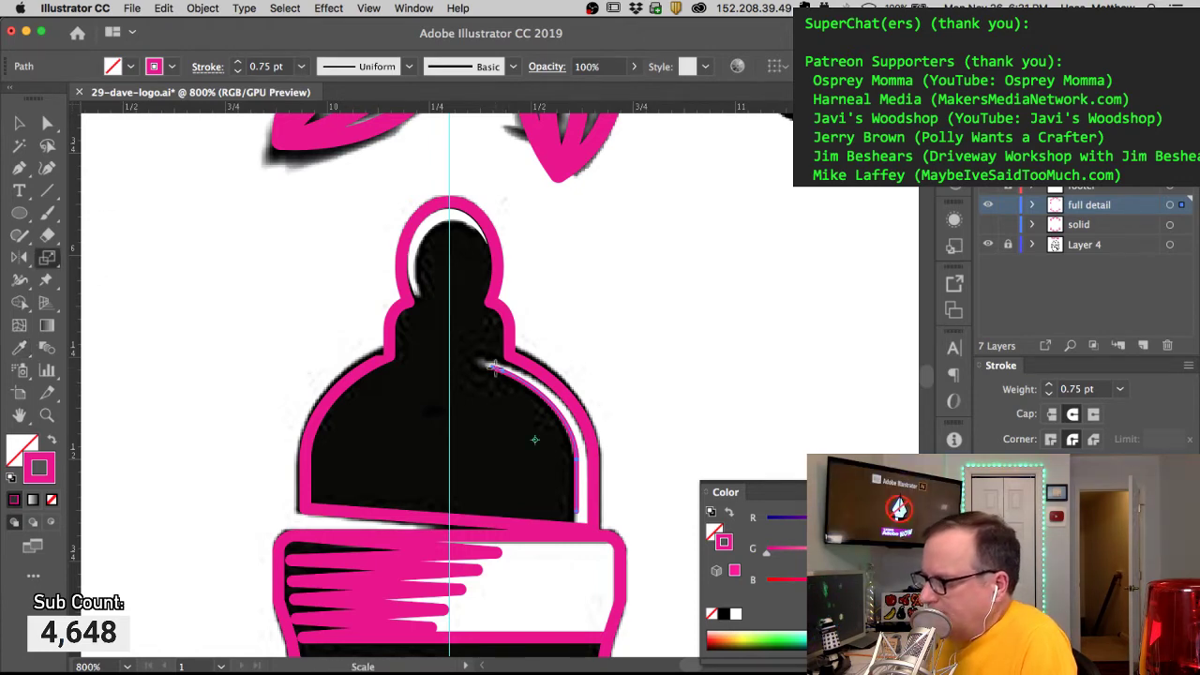
{"action": "left_click_drag", "start_coordinate": [654, 382], "coordinate": [671, 376]}
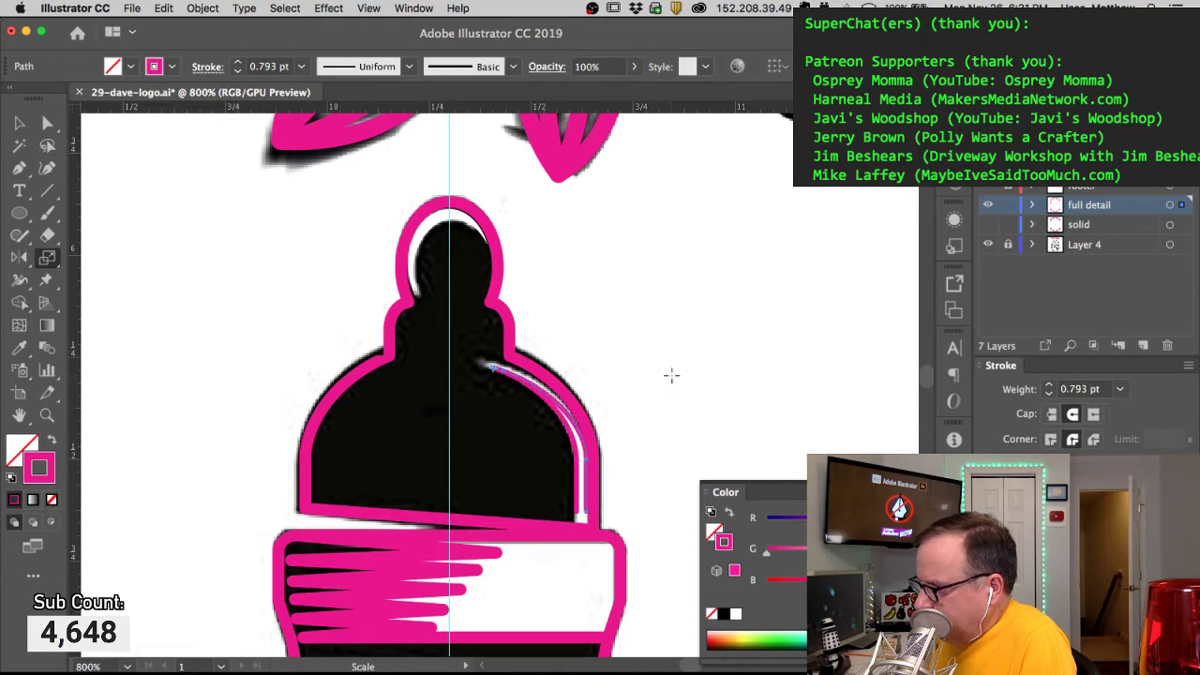
Step: Extend the lower ends of both highlight curves to the dome's base and join them into one path
{"action": "left_click", "coordinate": [577, 513], "text": "super"}
{"action": "left_click_drag", "start_coordinate": [585, 515], "coordinate": [588, 533]}
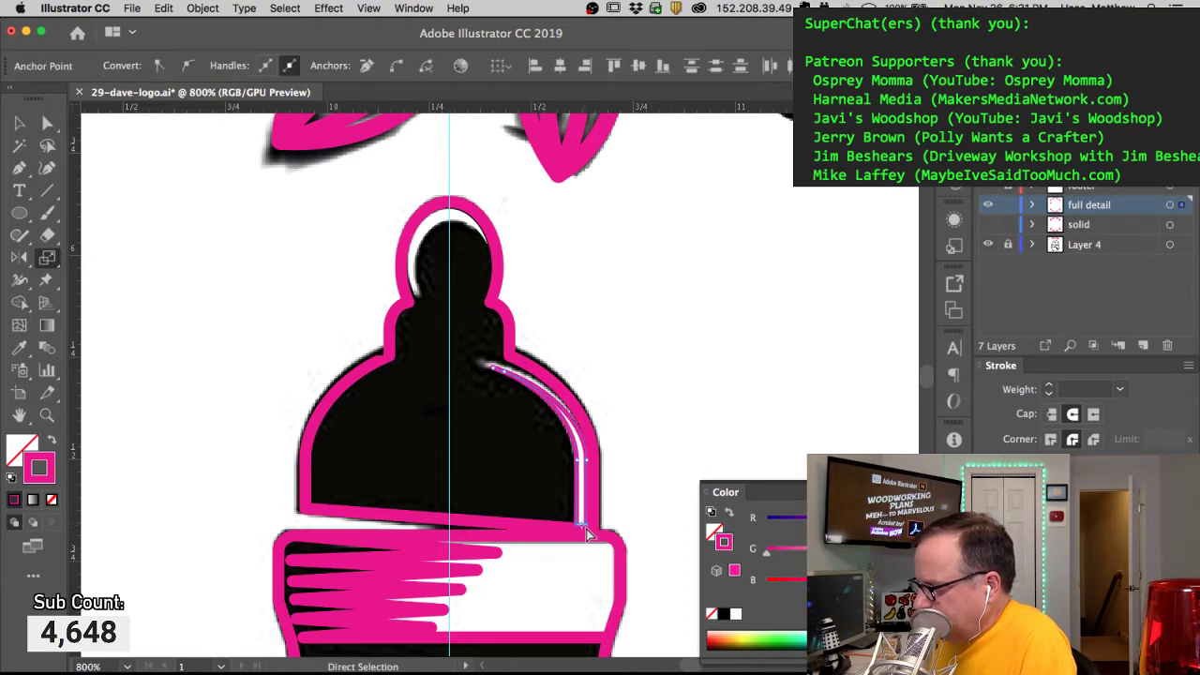
{"action": "left_click", "coordinate": [640, 509], "text": "super"}
{"action": "left_click", "coordinate": [586, 527], "text": "super"}
{"action": "left_click", "coordinate": [577, 526], "text": "shift+super"}
{"action": "key", "text": "super+j"}
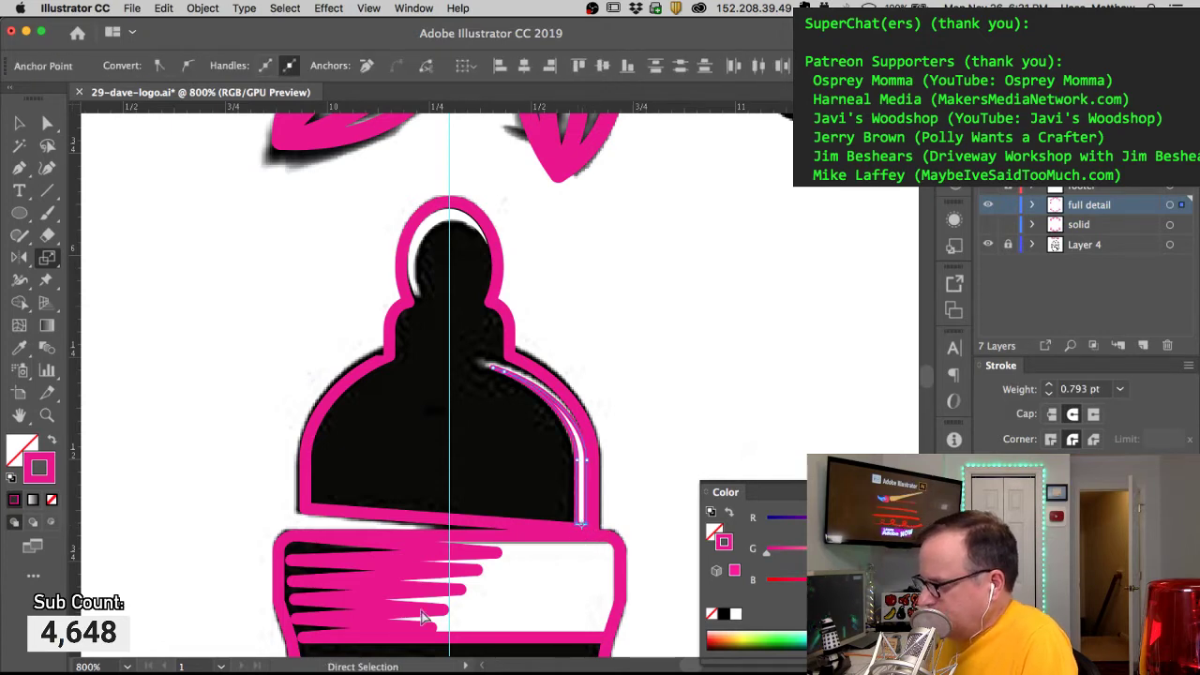
Step: Give the joined highlight shape a white fill and no stroke
{"action": "left_click", "coordinate": [578, 460], "text": "alt+super"}
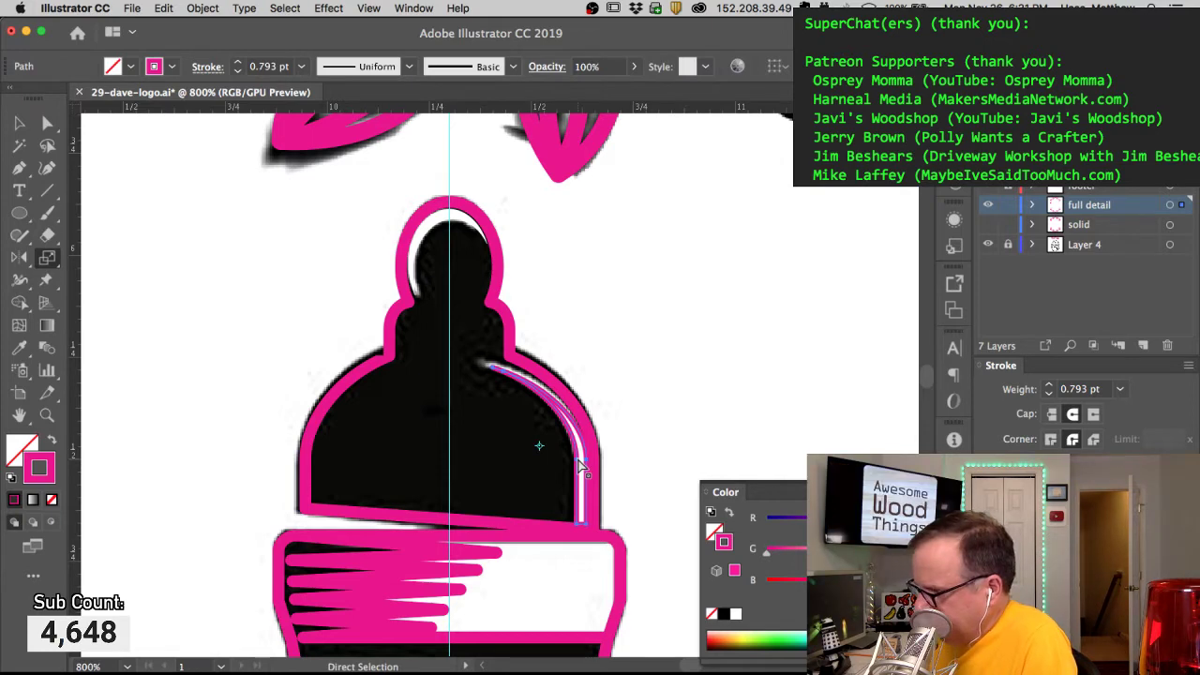
{"action": "left_click", "coordinate": [12, 479]}
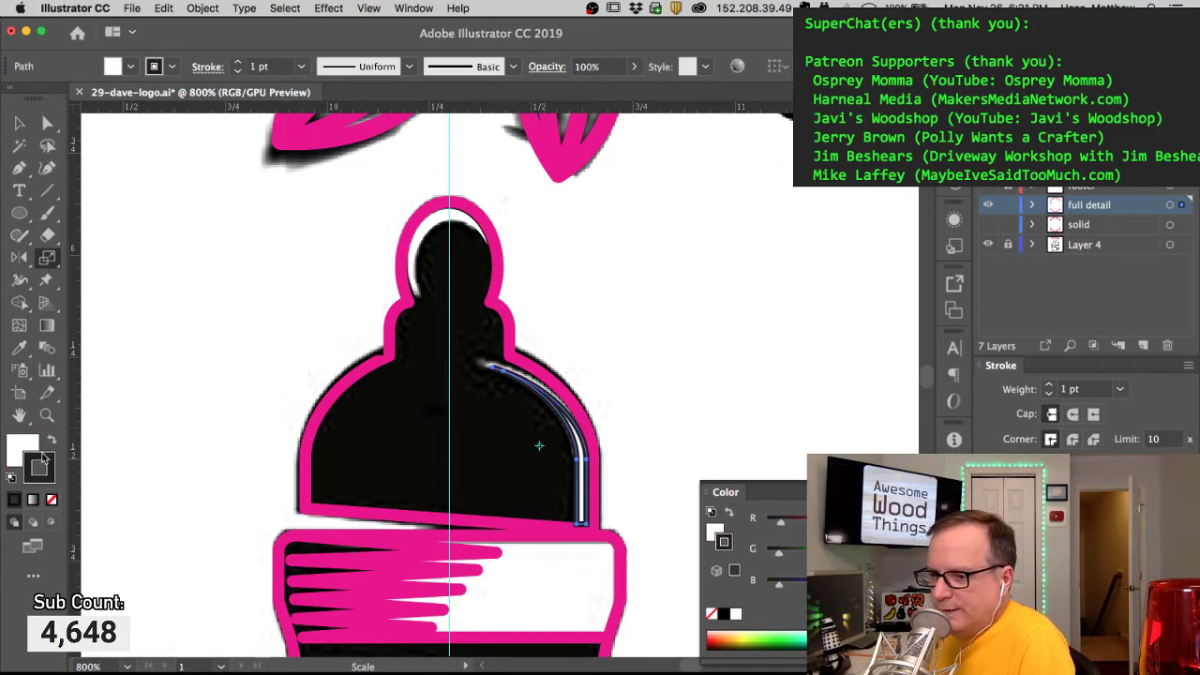
{"action": "key", "text": "slash"}
{"action": "left_click", "coordinate": [613, 367]}
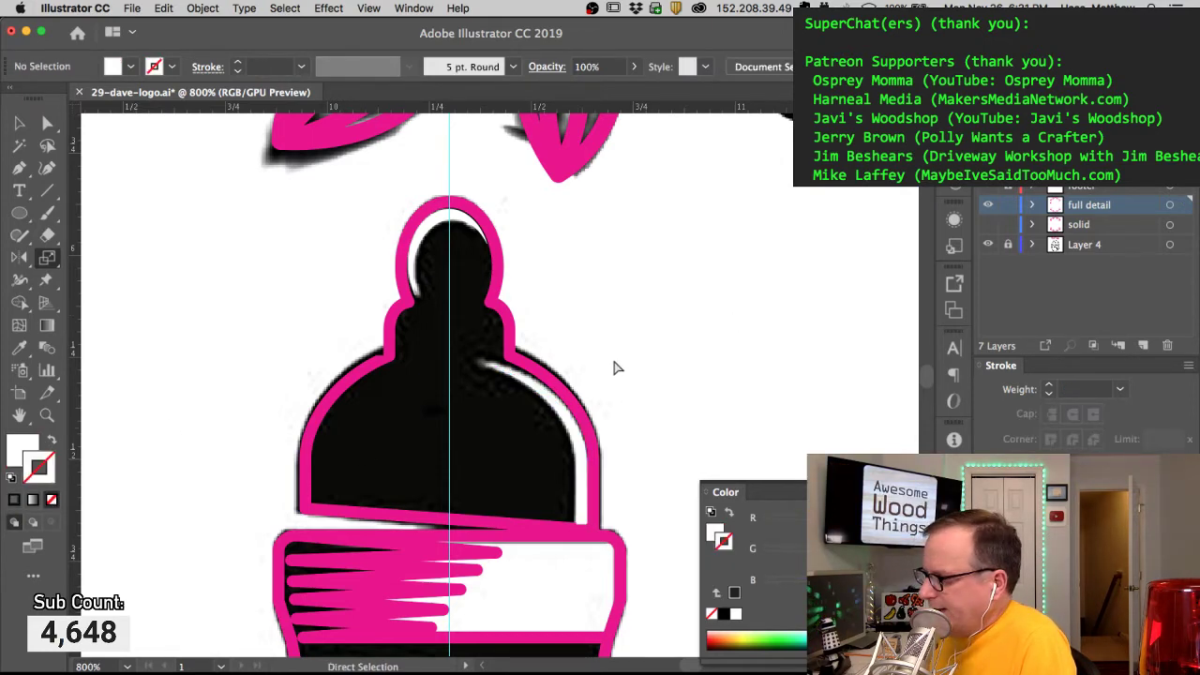
Step: Draw a Pen curve with the collar's 2 pt magenta stroke along the pole's upper white stripe, from the shaft's right edge to the centre guide
{"action": "left_click", "coordinate": [613, 335], "text": "super"}
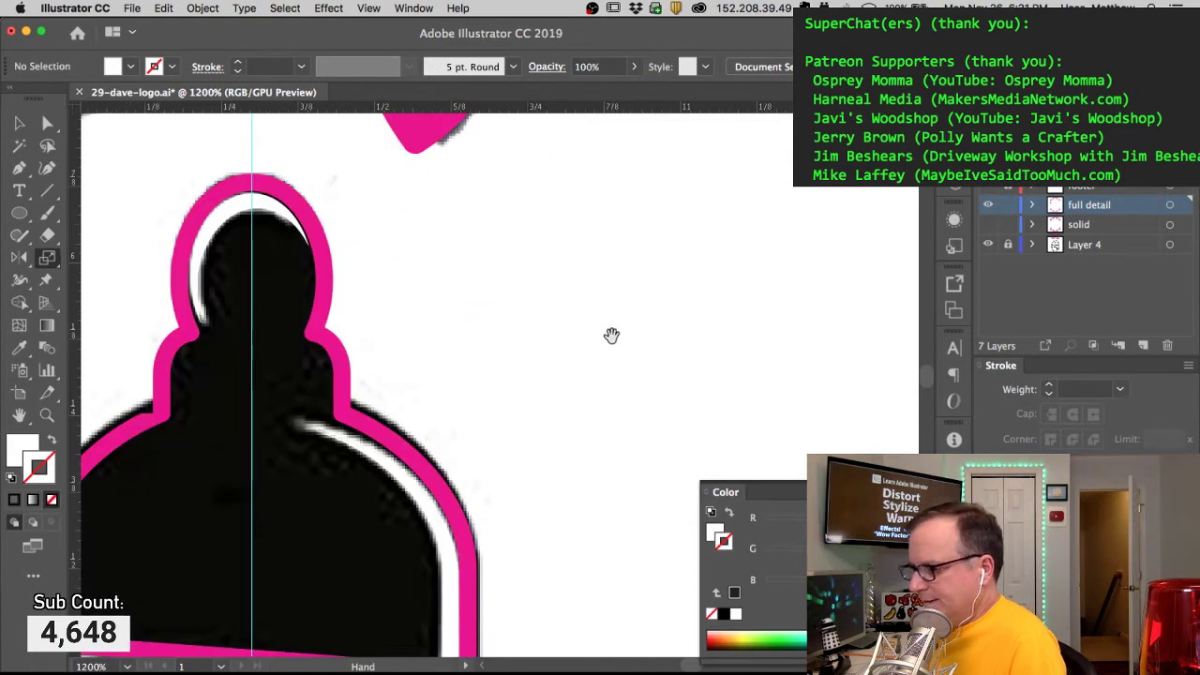
{"action": "left_click", "coordinate": [348, 429], "text": "alt+super"}
{"action": "left_click", "coordinate": [348, 429], "text": "alt+super"}
{"action": "left_click_drag", "start_coordinate": [396, 440], "coordinate": [270, 269]}
{"action": "left_click_drag", "start_coordinate": [428, 396], "coordinate": [447, 300]}
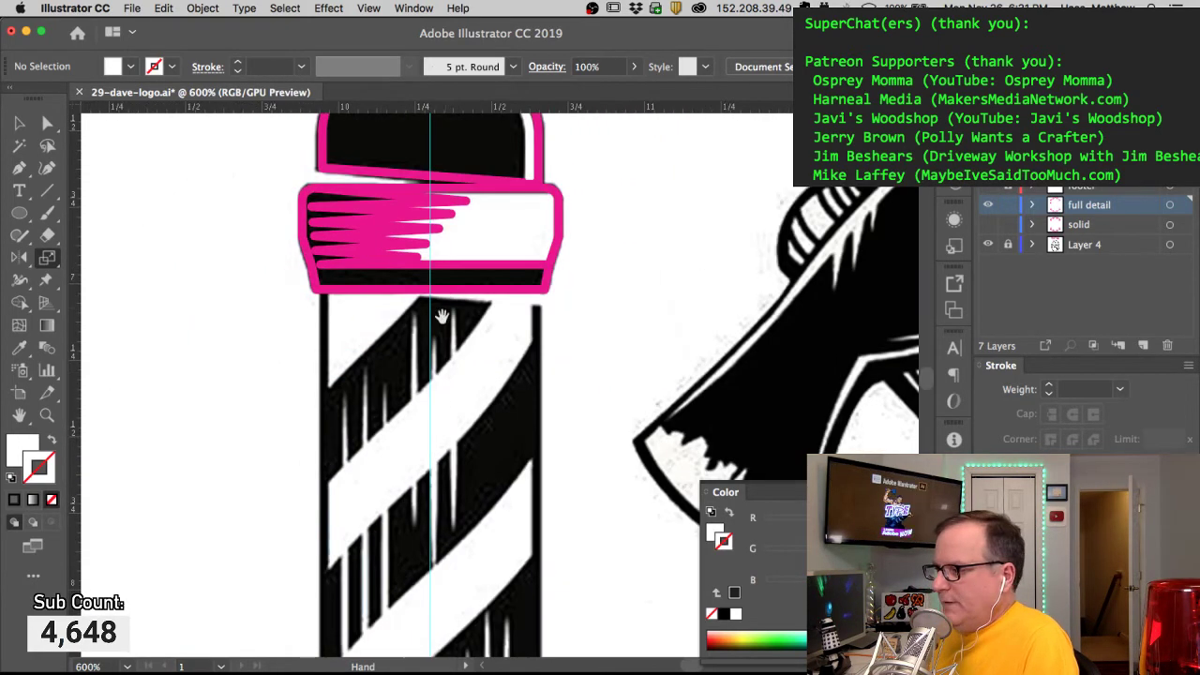
{"action": "left_click_drag", "start_coordinate": [438, 347], "coordinate": [413, 279]}
{"action": "left_click", "coordinate": [446, 323], "text": "alt+super"}
{"action": "left_click", "coordinate": [445, 342], "text": "alt+super"}
{"action": "left_click_drag", "start_coordinate": [446, 343], "coordinate": [354, 235]}
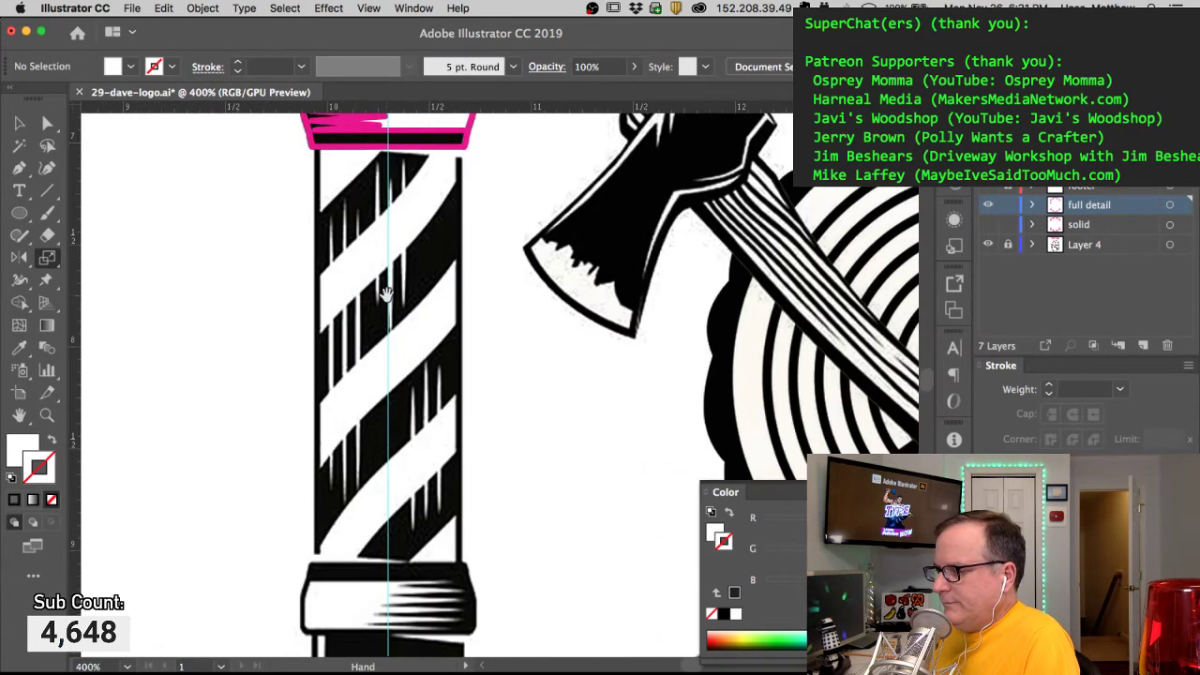
{"action": "left_click_drag", "start_coordinate": [398, 308], "coordinate": [407, 373]}
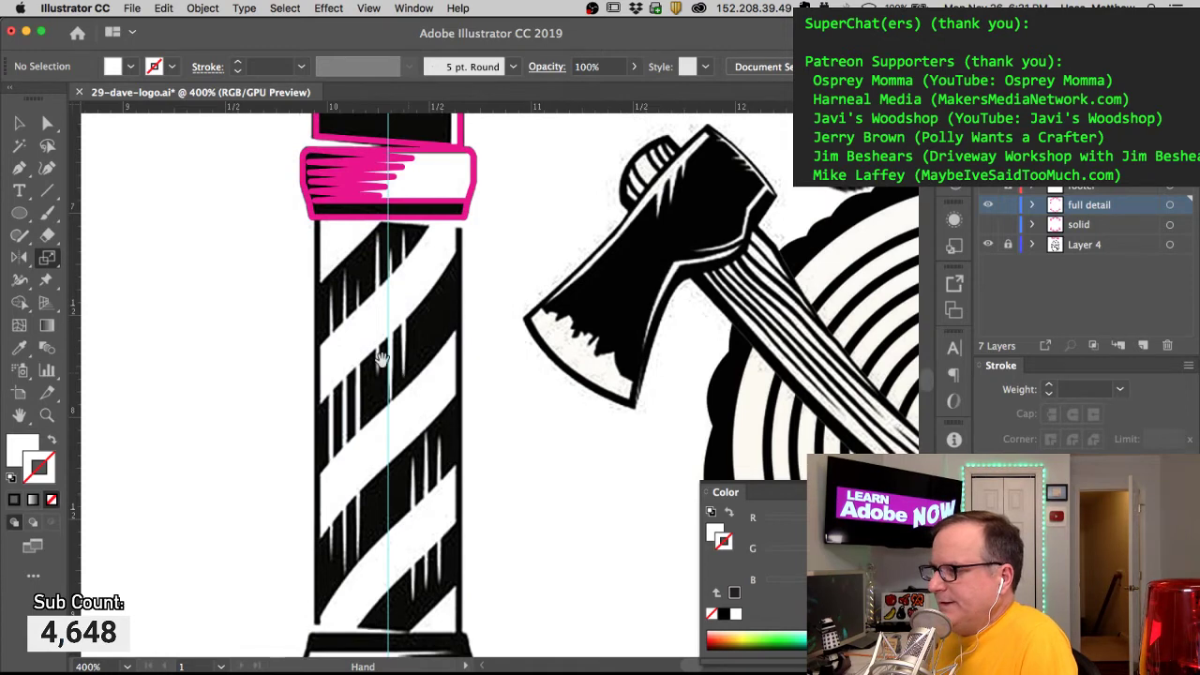
{"action": "key", "text": "p"}
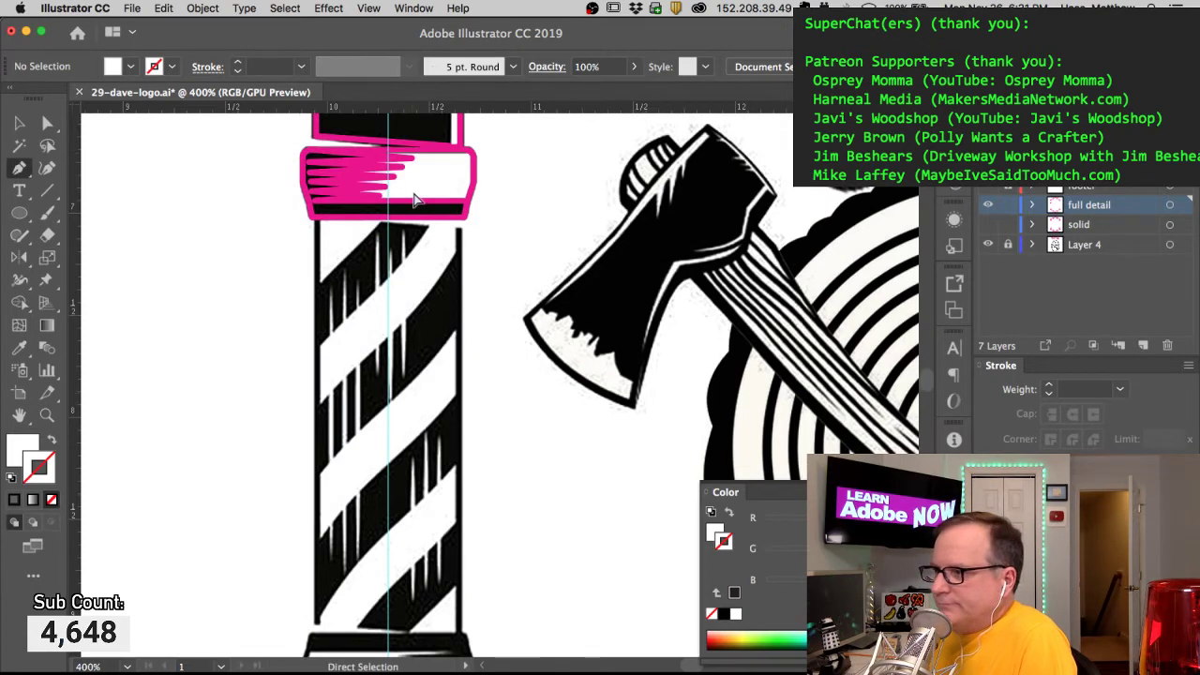
{"action": "left_click", "coordinate": [408, 216], "text": "alt+super"}
{"action": "left_click", "coordinate": [488, 324], "text": "super"}
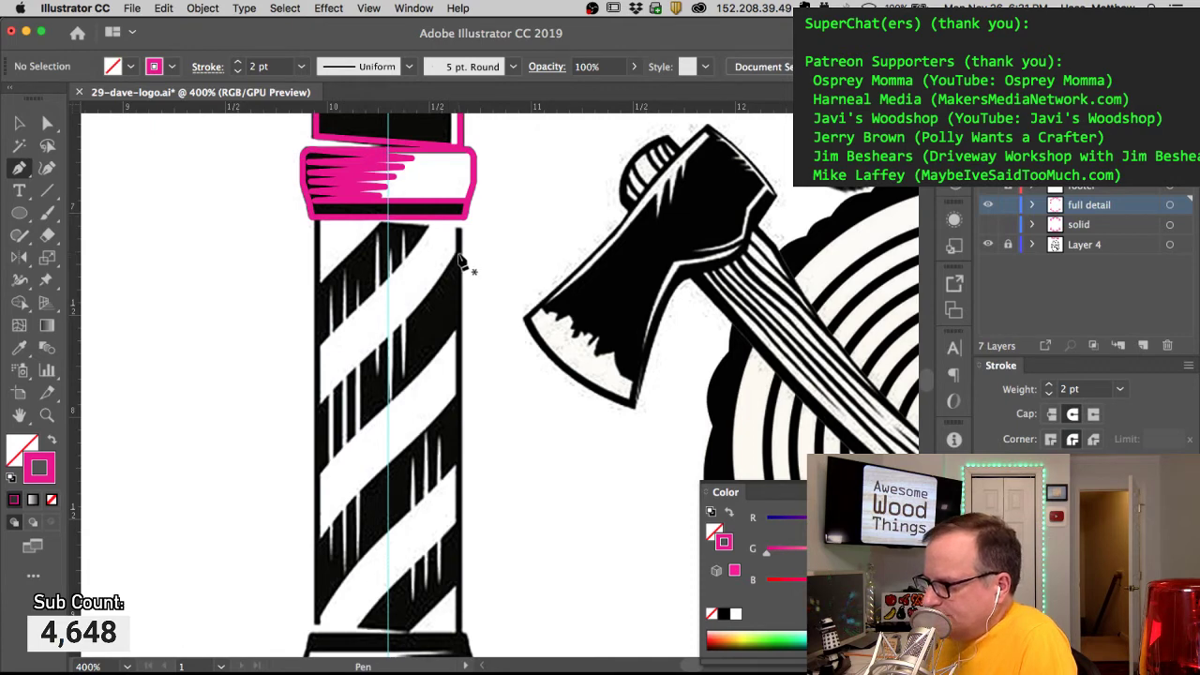
{"action": "left_click_drag", "start_coordinate": [458, 253], "coordinate": [436, 298]}
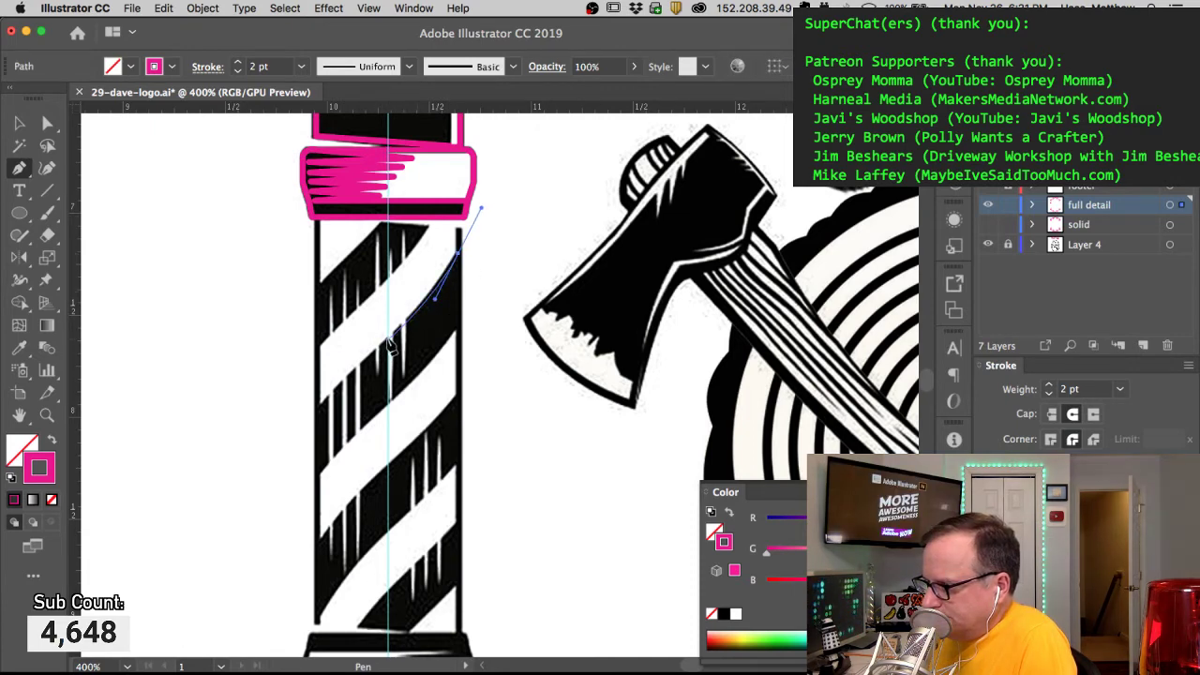
{"action": "left_click_drag", "start_coordinate": [388, 337], "coordinate": [366, 358]}
{"action": "left_click_drag", "start_coordinate": [434, 298], "coordinate": [444, 282]}
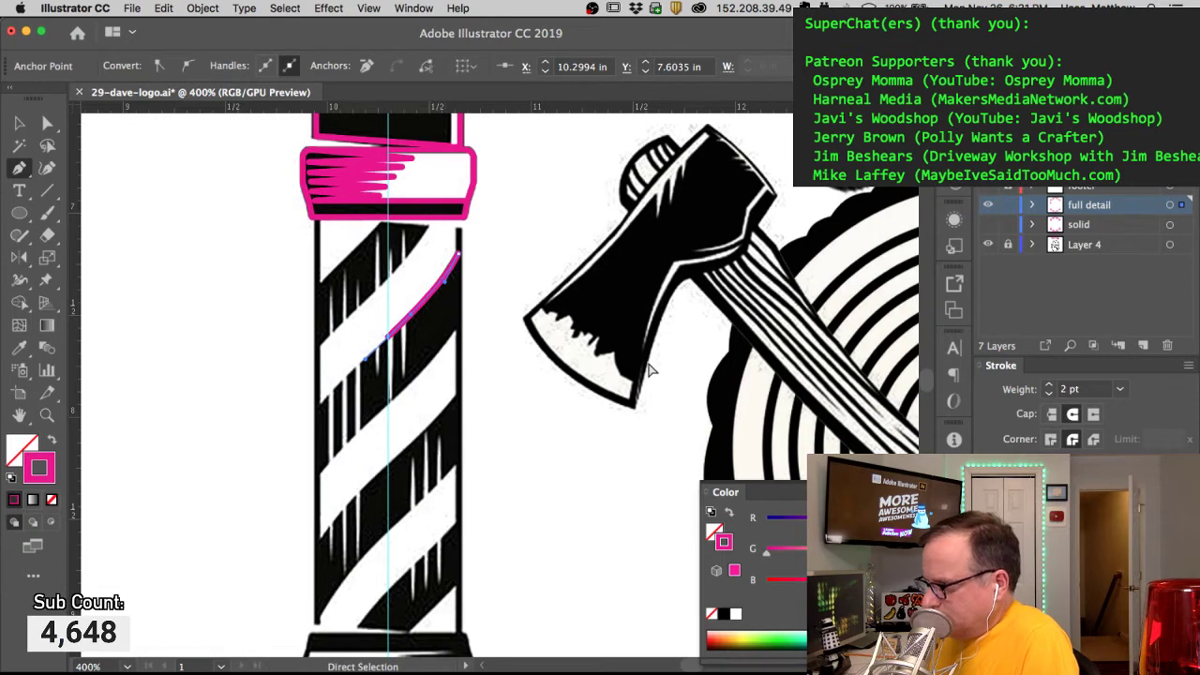
Step: Set the new stripe curve's stroke weight to 1 pt
{"action": "left_click", "coordinate": [1061, 389]}
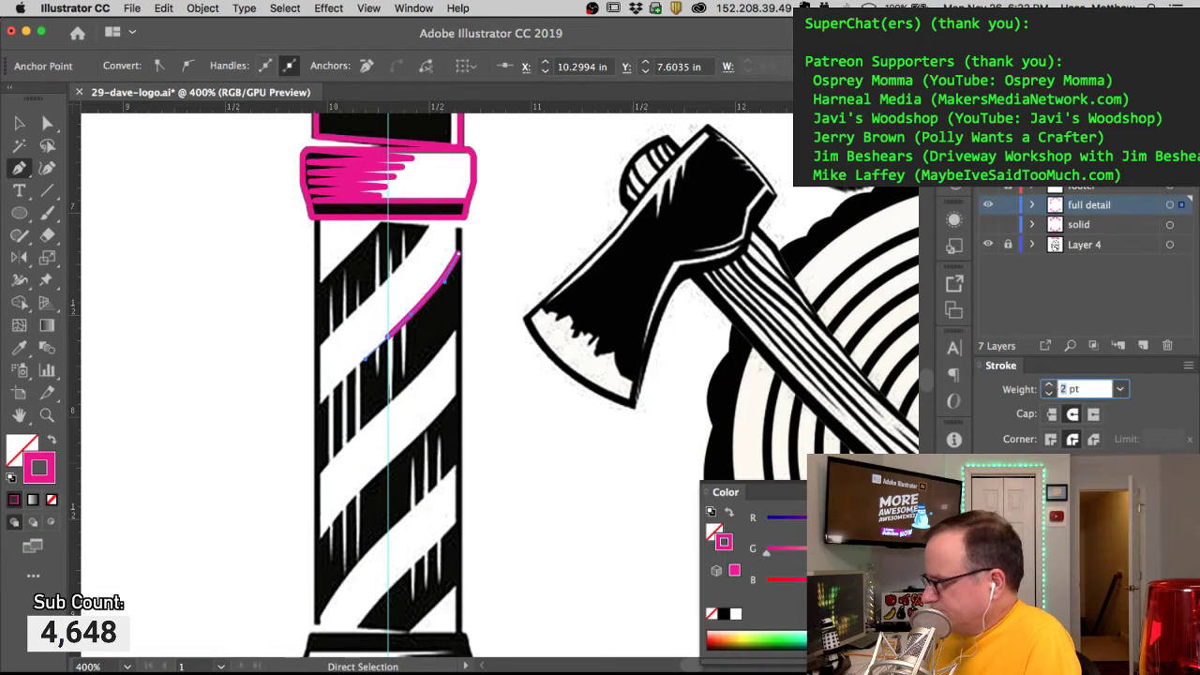
{"action": "type", "text": "1"}
{"action": "key", "text": "Return"}
{"action": "left_click", "coordinate": [485, 265], "text": "super"}
Step: Adjust the upper anchor's direction handle so the curve follows the lower edge of the white stripe
{"action": "key", "text": "space"}
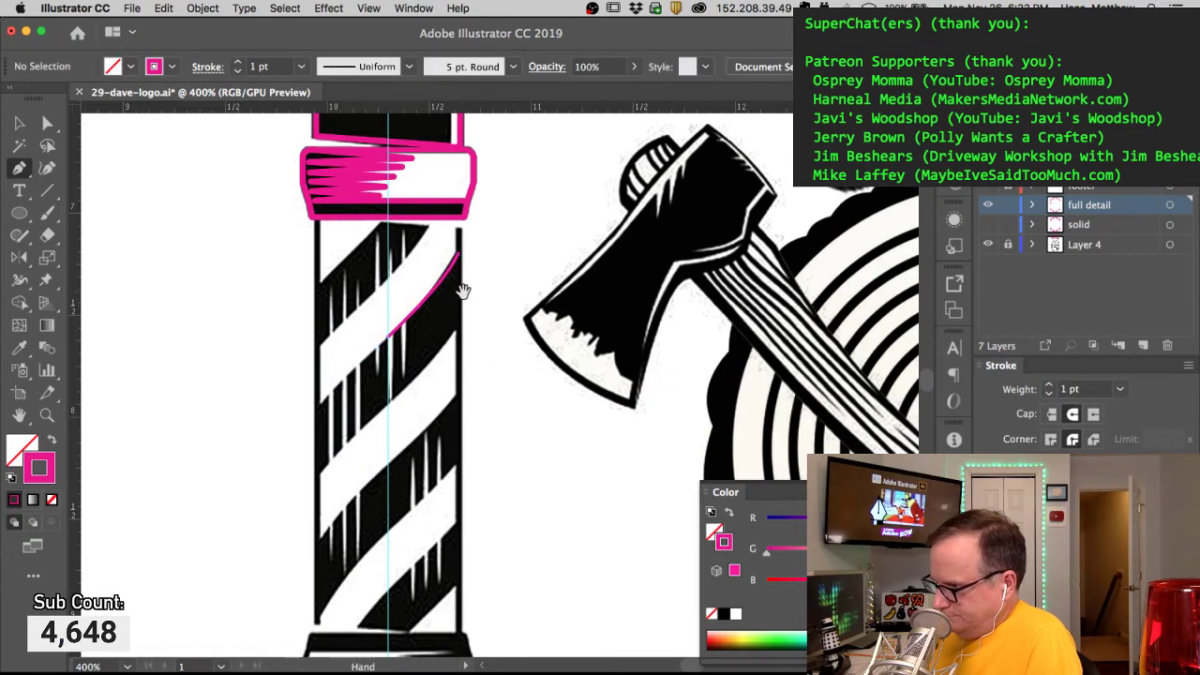
{"action": "left_click", "coordinate": [450, 289], "text": "super"}
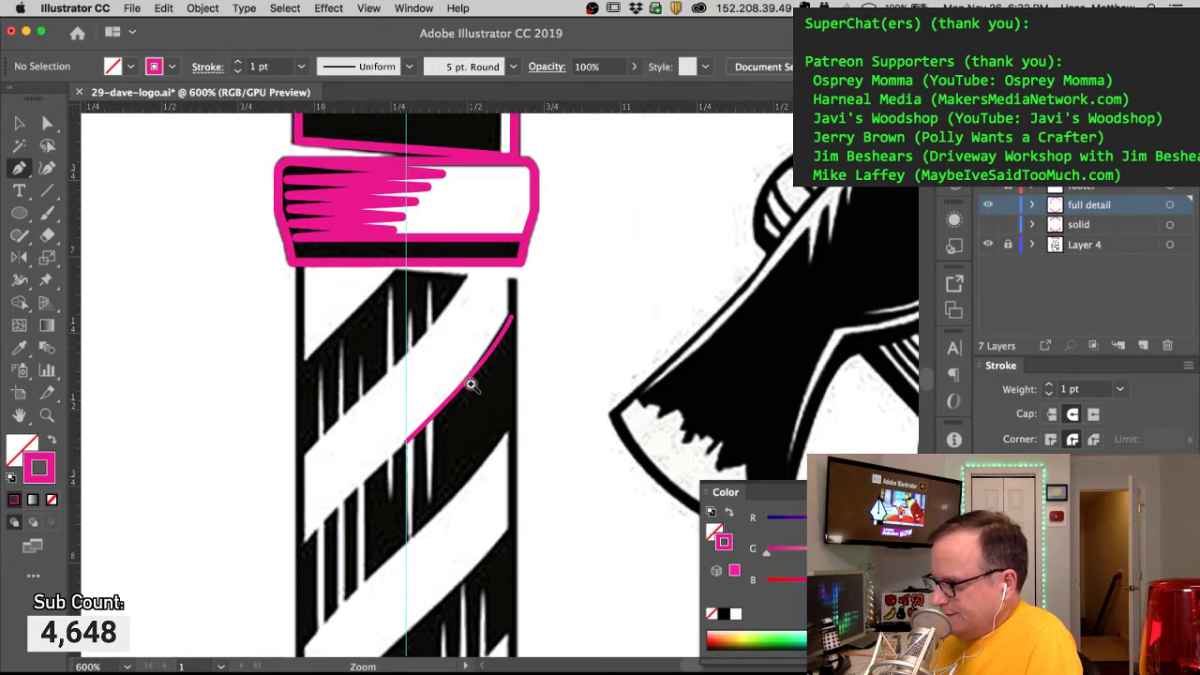
{"action": "left_click", "coordinate": [471, 384], "text": "super"}
{"action": "left_click", "coordinate": [542, 293], "text": "super"}
{"action": "left_click_drag", "start_coordinate": [543, 292], "coordinate": [518, 339]}
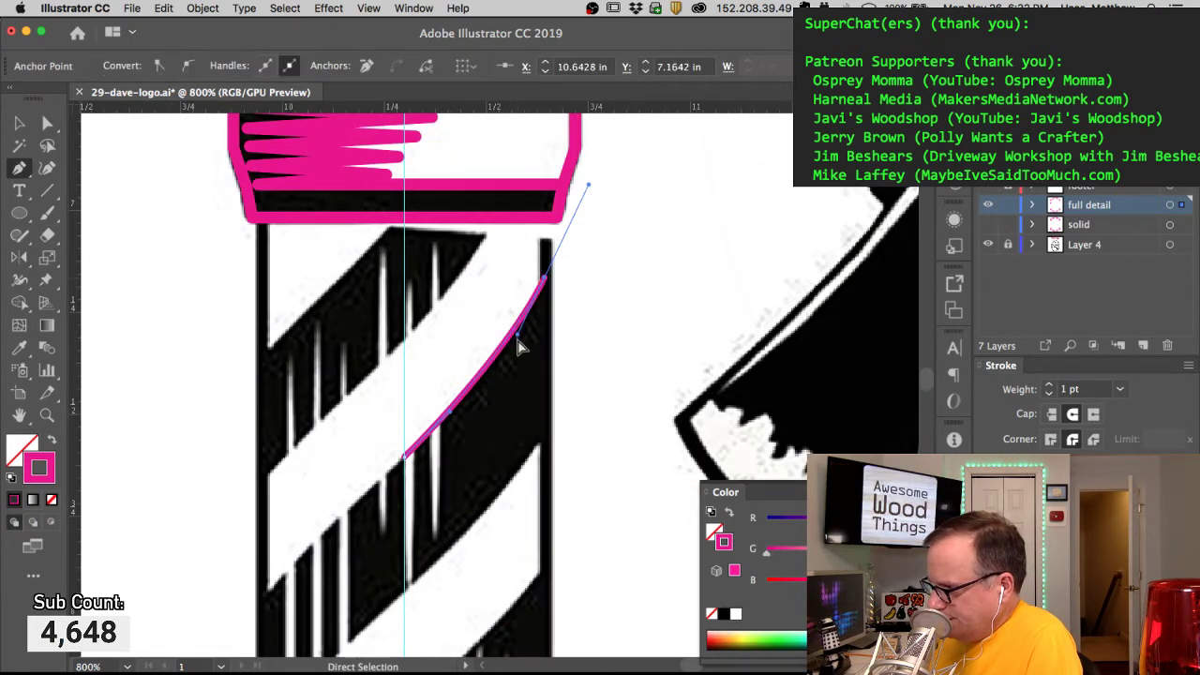
{"action": "left_click", "coordinate": [521, 344], "text": "super"}
{"action": "left_click", "coordinate": [511, 334], "text": "super"}
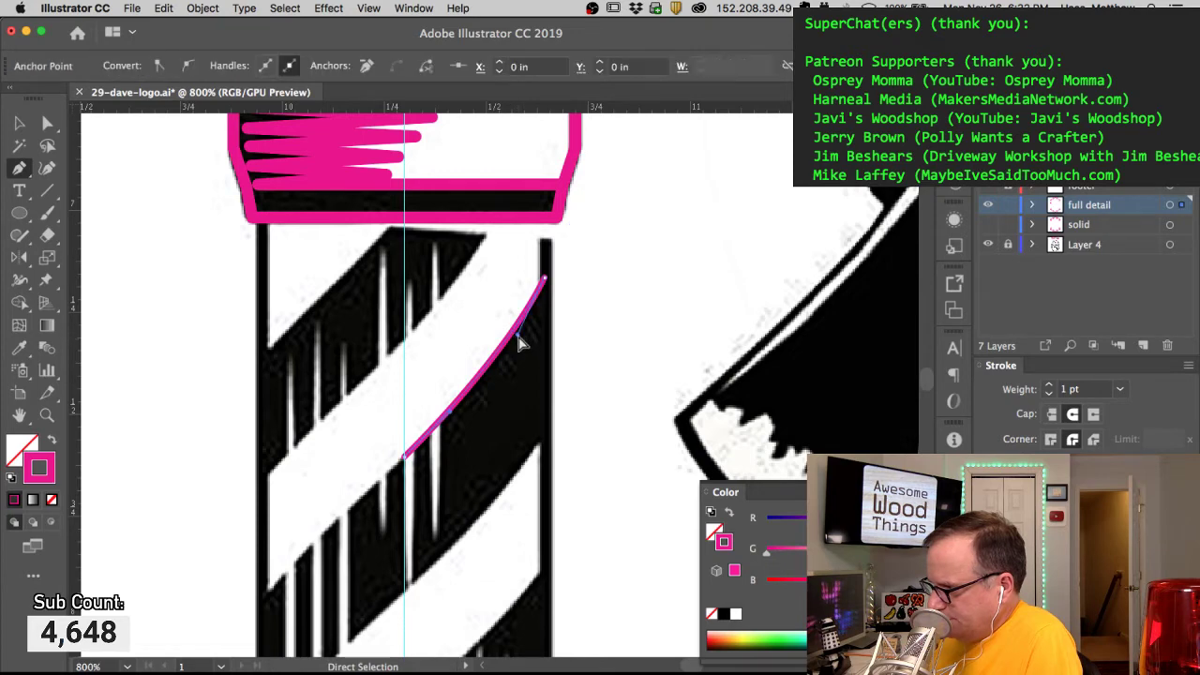
{"action": "left_click_drag", "start_coordinate": [520, 338], "coordinate": [518, 340]}
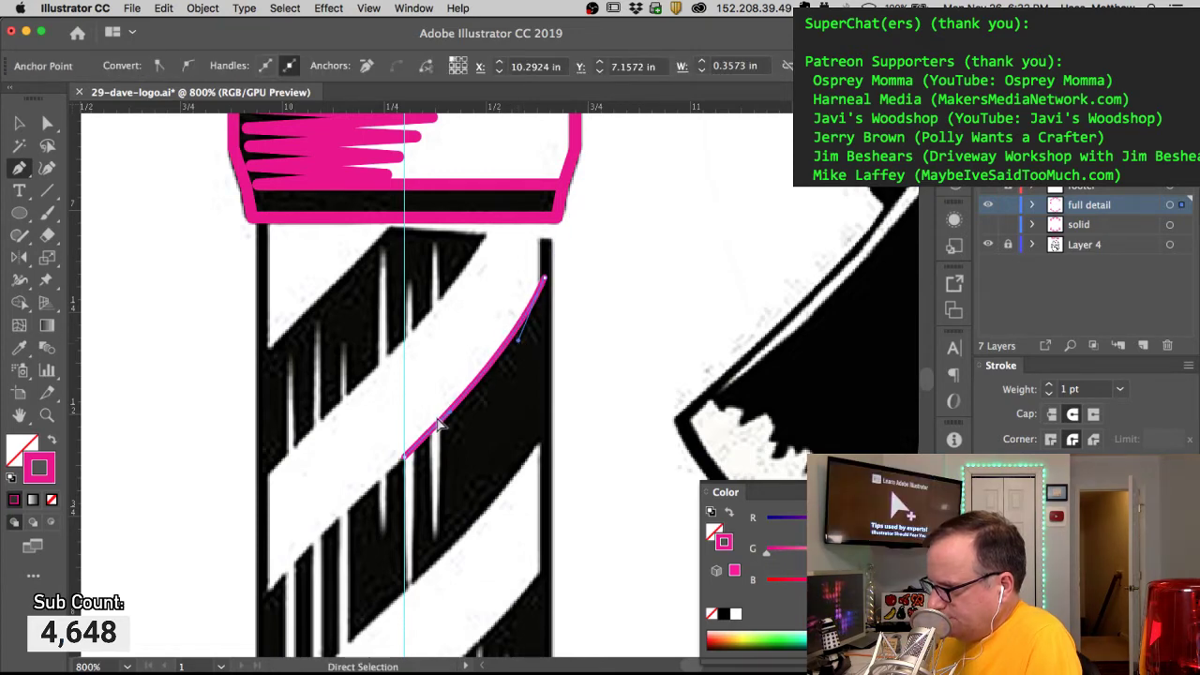
Step: Snap the lower anchor of the stripe curve exactly onto the pole's centre guide
{"action": "left_click", "coordinate": [446, 418], "text": "alt+super"}
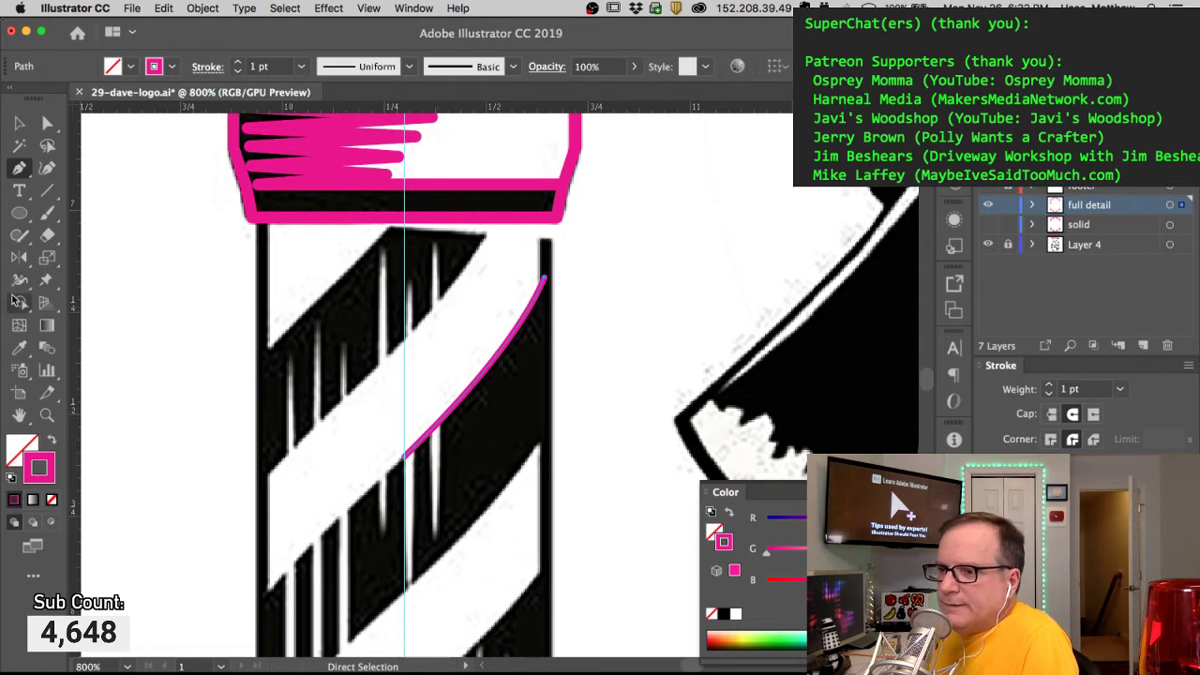
{"action": "left_click", "coordinate": [19, 236]}
{"action": "left_click", "coordinate": [18, 258]}
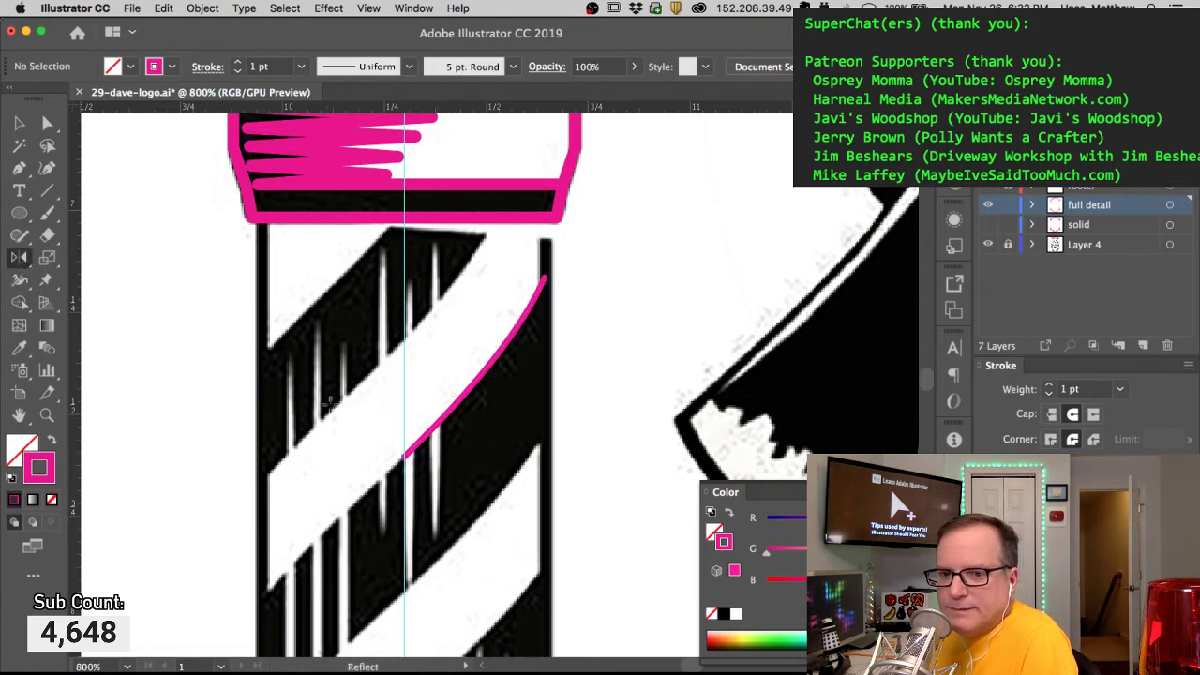
{"action": "left_click", "coordinate": [405, 455], "text": "super"}
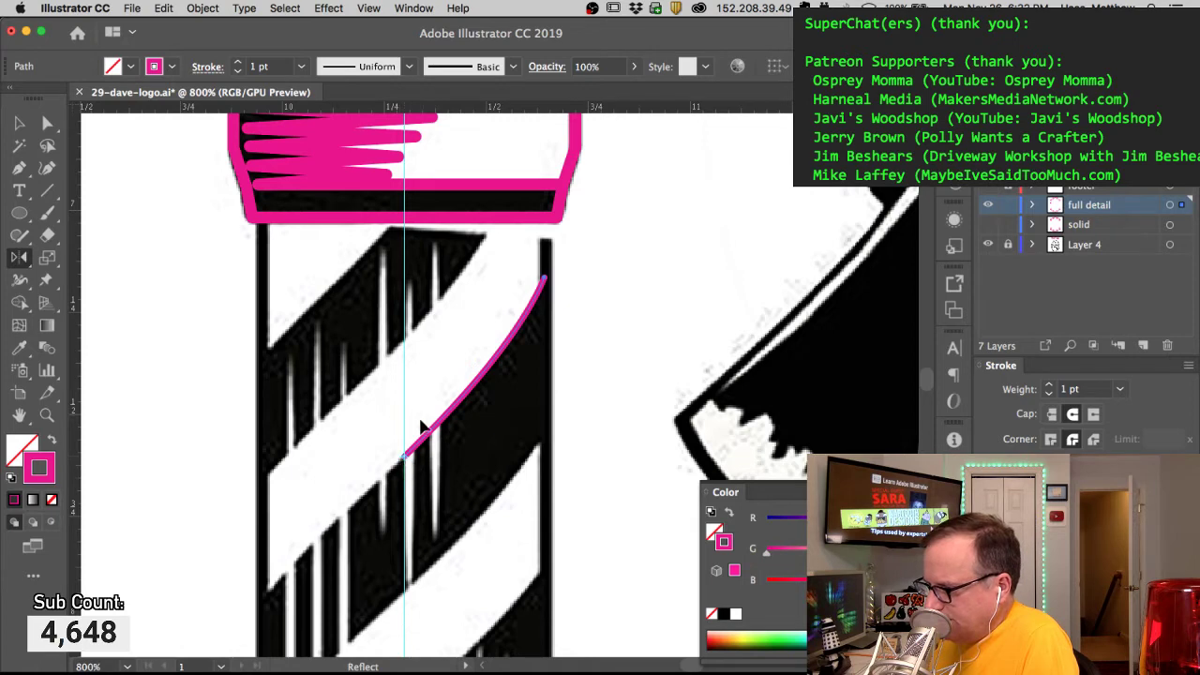
{"action": "left_click", "coordinate": [408, 455], "text": "super"}
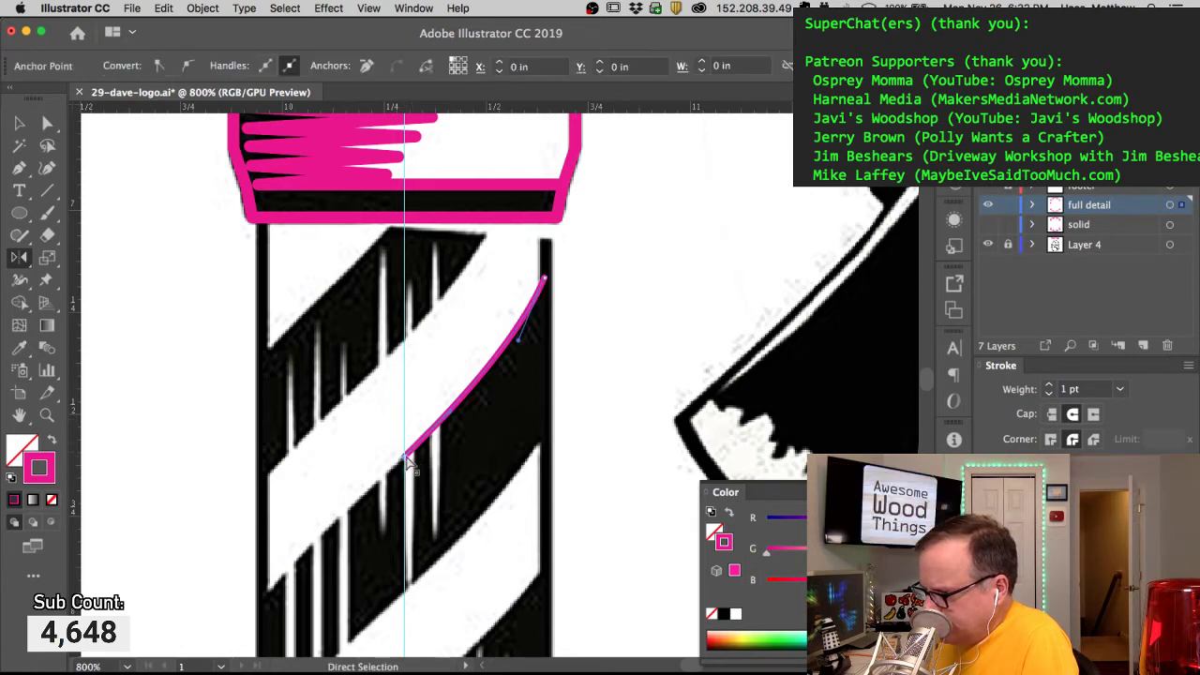
{"action": "mouse_move", "coordinate": [407, 456]}
{"action": "left_mouse_down"}
{"action": "mouse_move", "coordinate": [414, 444]}
{"action": "mouse_move", "coordinate": [405, 456]}
{"action": "left_mouse_up"}
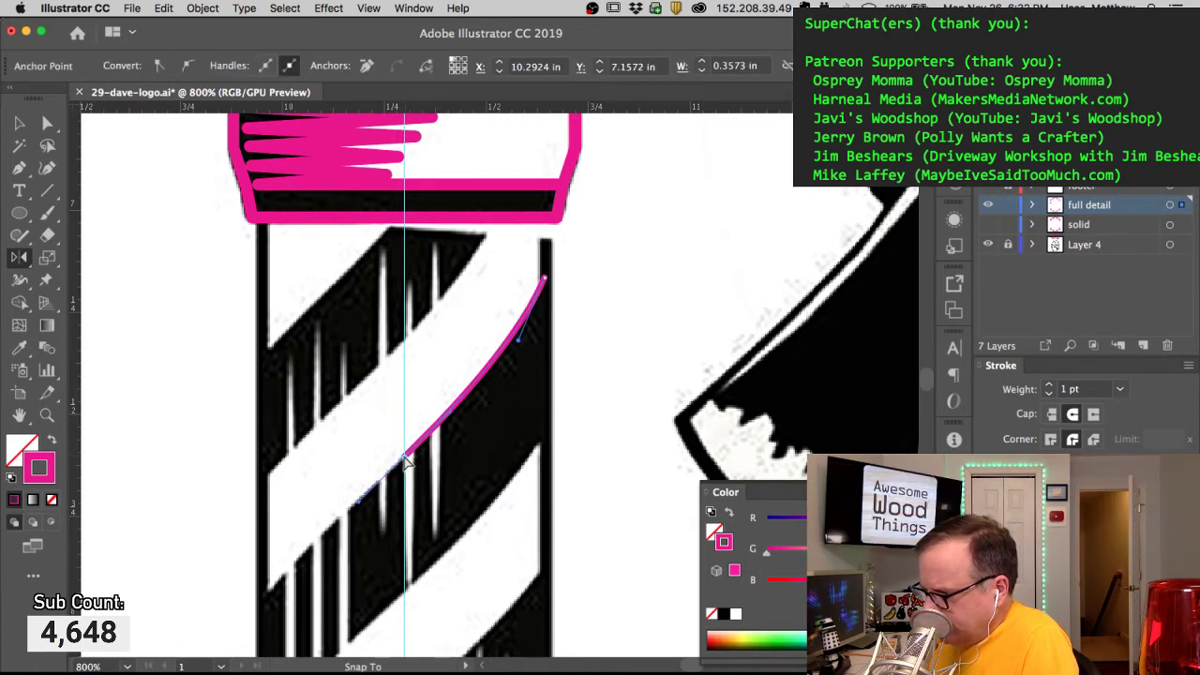
{"action": "left_click", "coordinate": [406, 457], "text": "alt+super"}
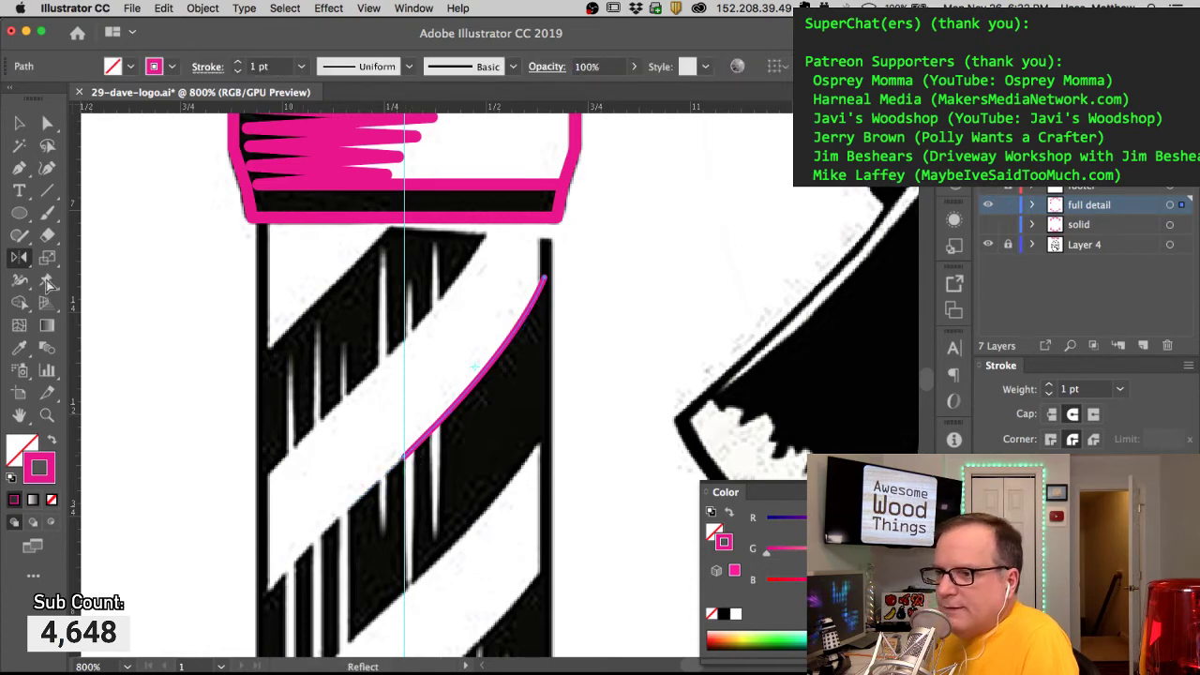
Step: Rotate a copy of the stripe curve by a half turn about its lower anchor so it continues to the shaft's left edge
{"action": "left_click_drag", "start_coordinate": [18, 256], "coordinate": [103, 255]}
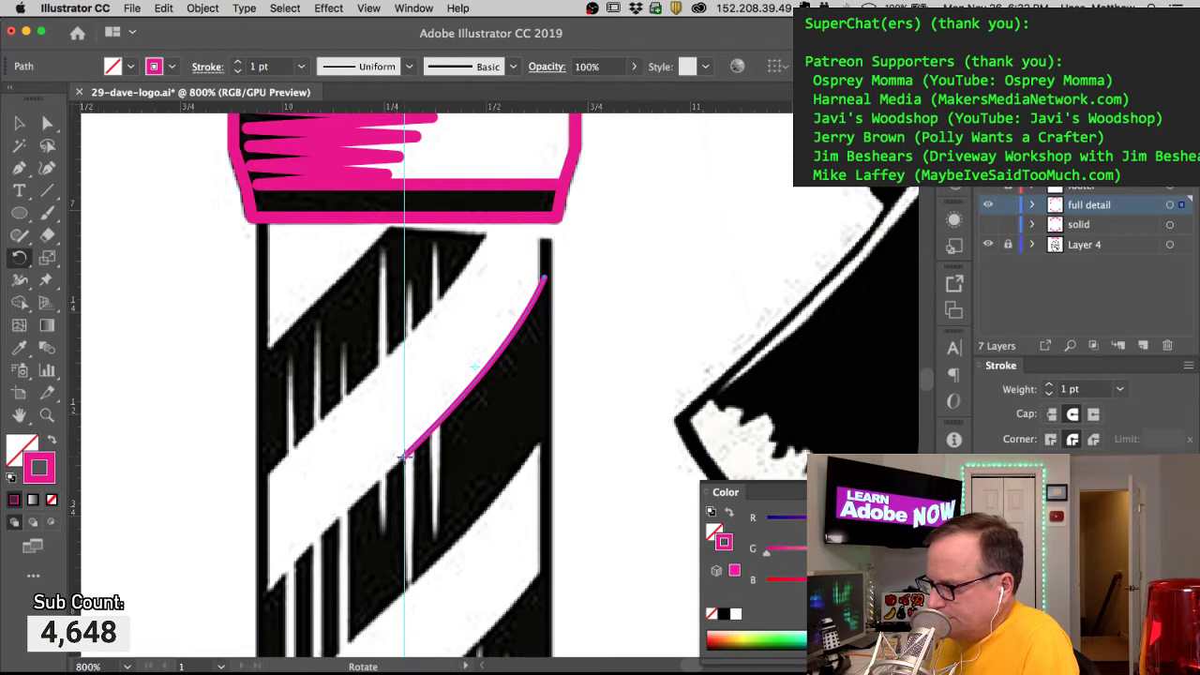
{"action": "left_click_drag", "start_coordinate": [448, 423], "coordinate": [289, 556]}
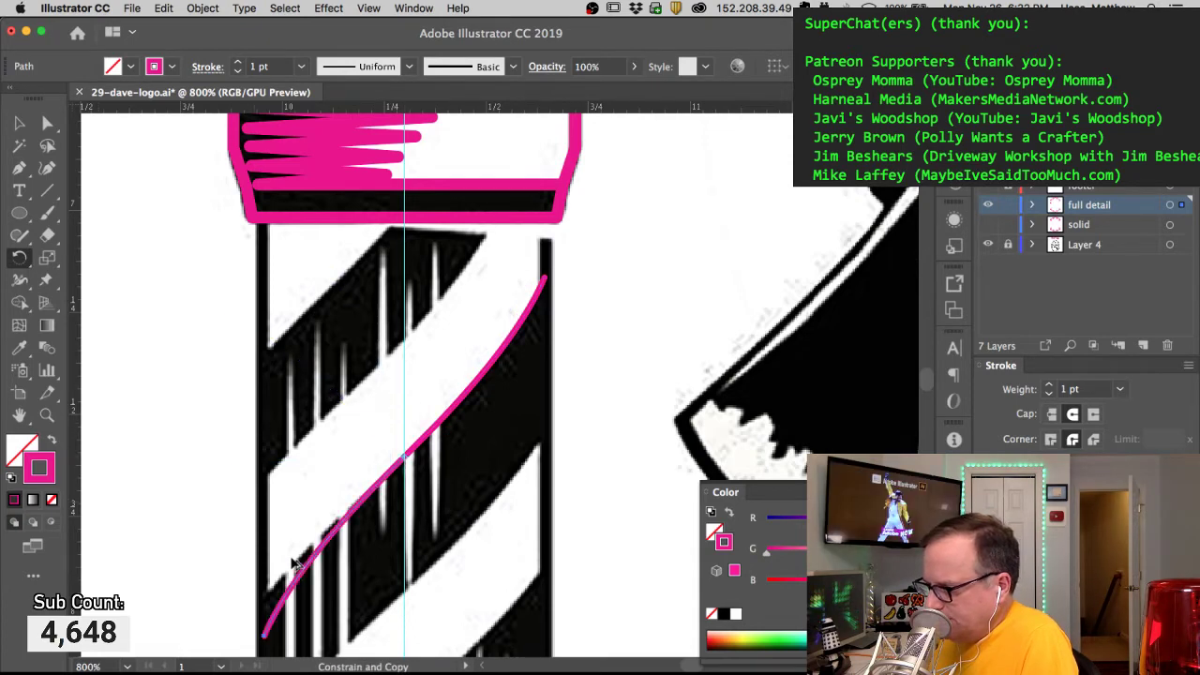
{"action": "left_click", "coordinate": [446, 460], "text": "super"}
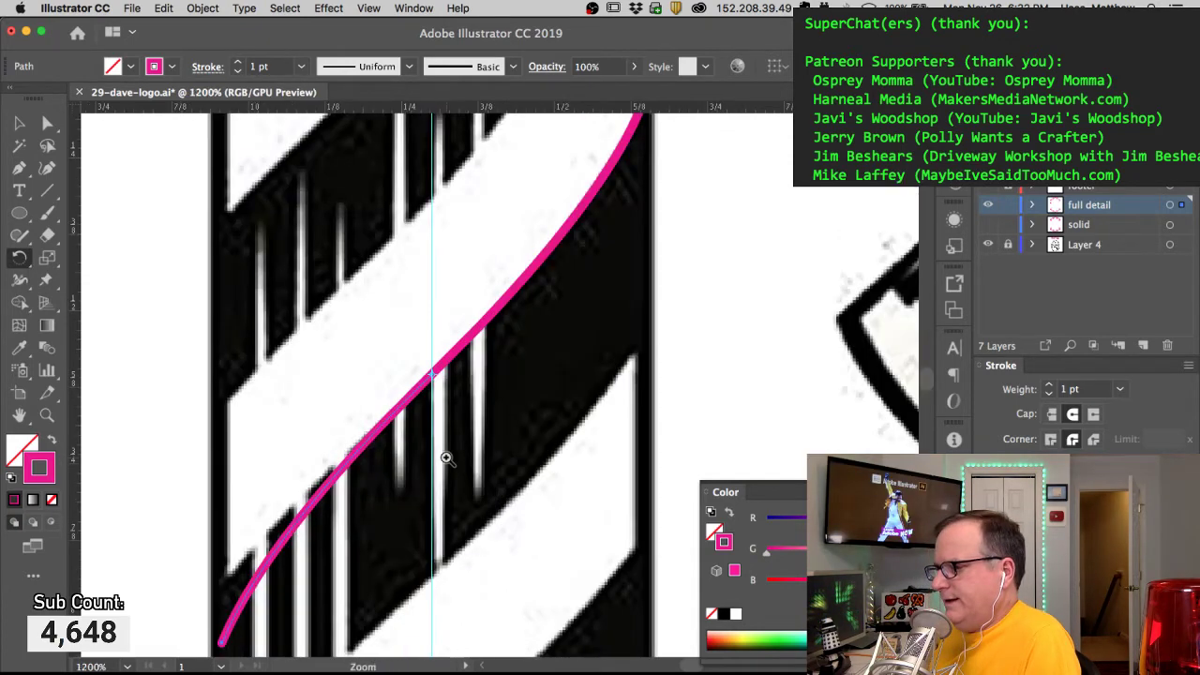
{"action": "left_click", "coordinate": [447, 458], "text": "super"}
{"action": "left_click", "coordinate": [449, 451], "text": "alt+super"}
{"action": "left_click", "coordinate": [449, 451], "text": "alt+super"}
{"action": "left_click", "coordinate": [450, 448], "text": "alt+super"}
Step: Join the two curve halves at the centre guide into one S-shaped path
{"action": "left_click_drag", "start_coordinate": [539, 386], "coordinate": [416, 583]}
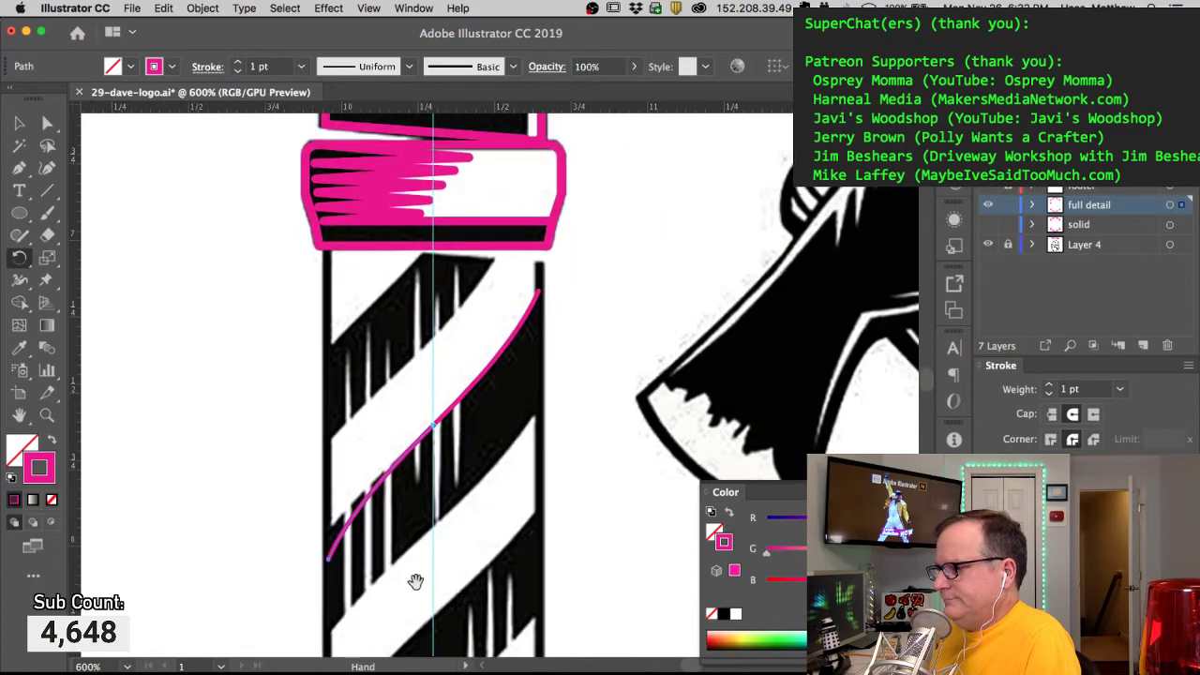
{"action": "left_click", "coordinate": [476, 506], "text": "alt"}
{"action": "left_click", "coordinate": [476, 506], "text": "alt"}
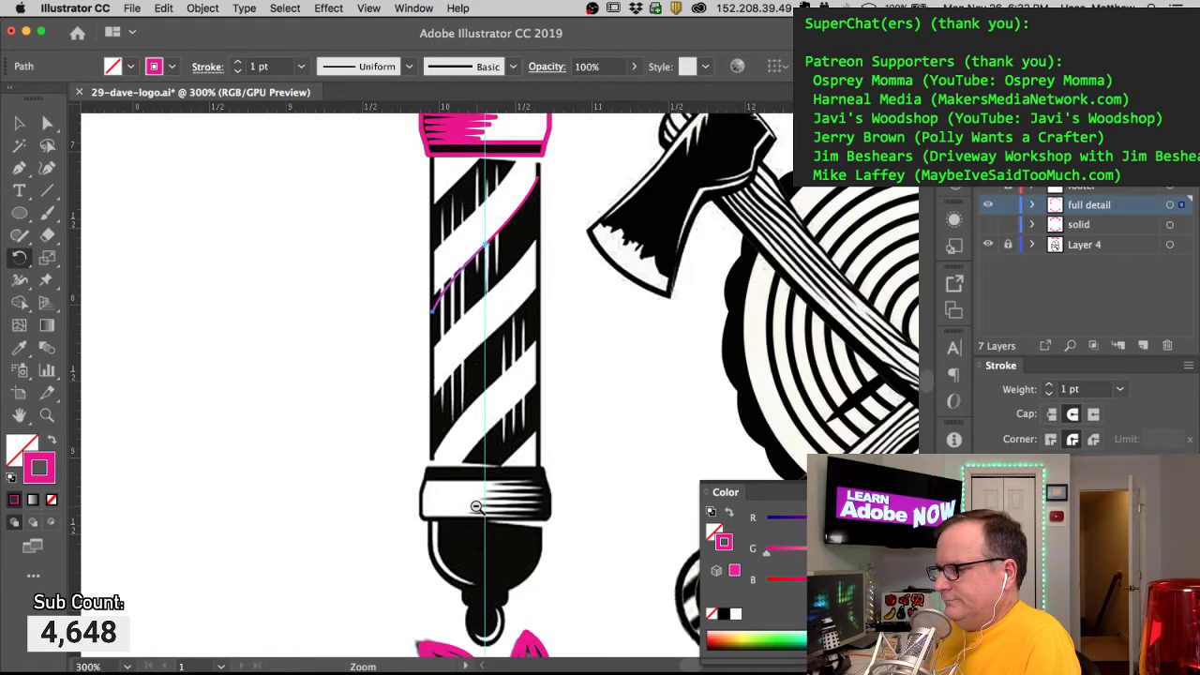
{"action": "left_click_drag", "start_coordinate": [484, 393], "coordinate": [447, 510]}
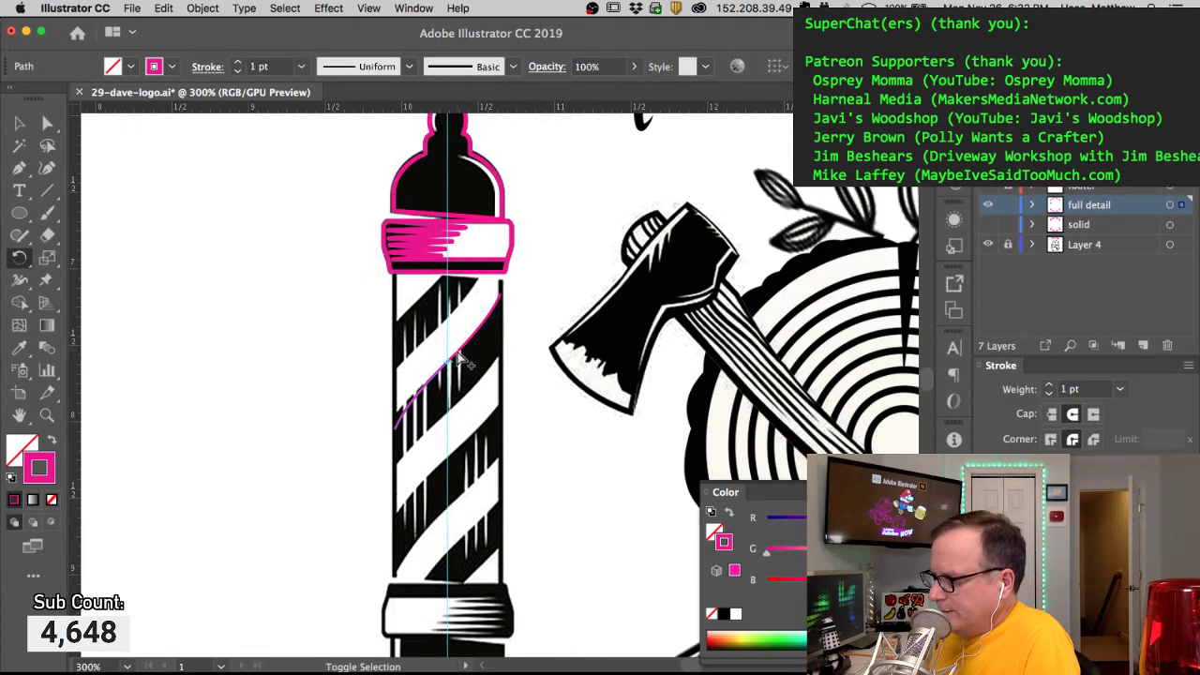
{"action": "left_click_drag", "start_coordinate": [452, 348], "coordinate": [439, 374]}
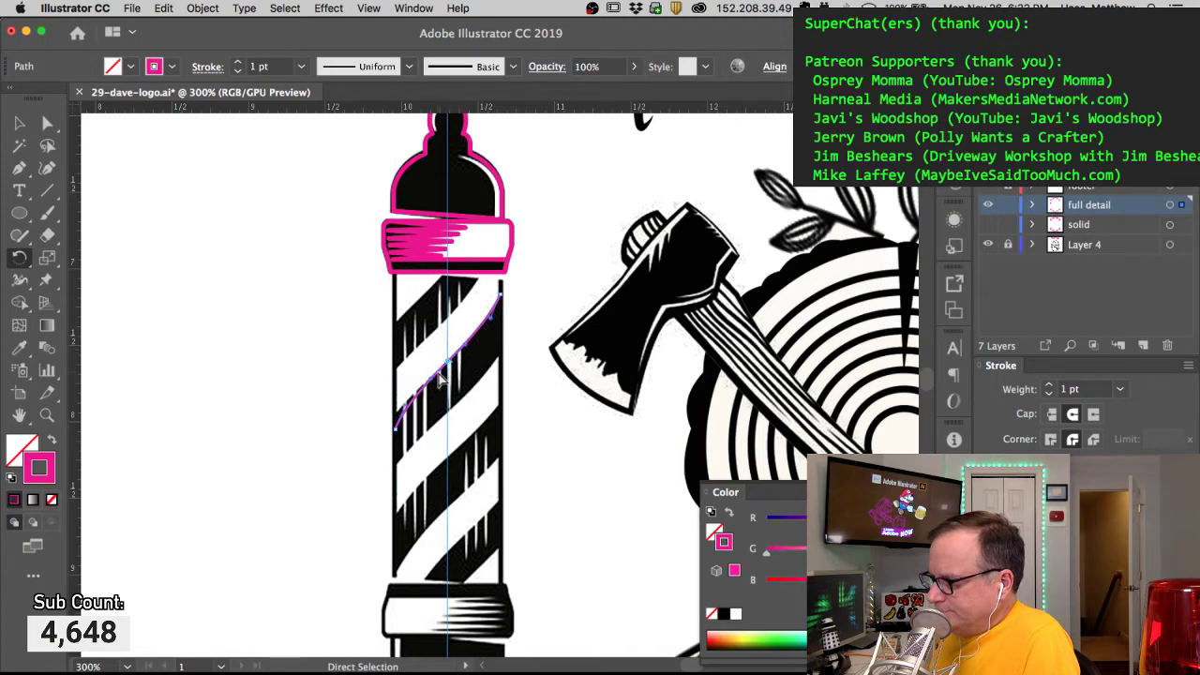
{"action": "left_click_drag", "start_coordinate": [464, 421], "coordinate": [427, 454], "text": "shift+super"}
{"action": "key", "text": "Delete"}
{"action": "key", "text": "a"}
{"action": "left_click_drag", "start_coordinate": [463, 469], "coordinate": [428, 507], "text": "alt+super"}
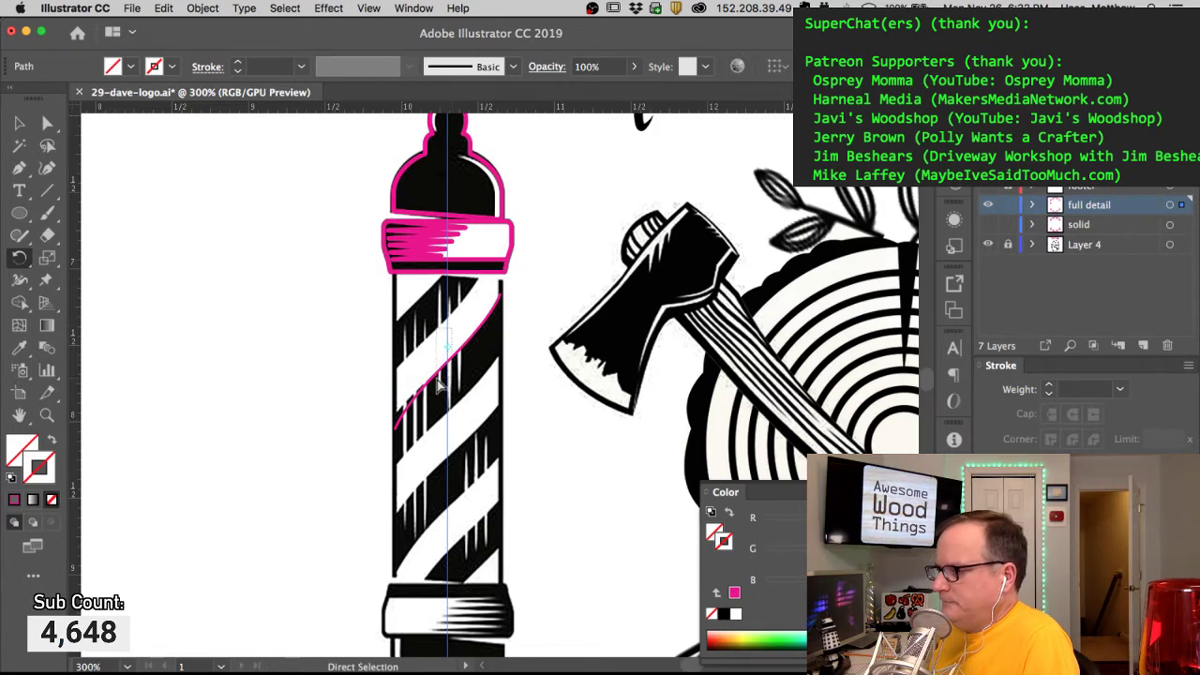
{"action": "left_click_drag", "start_coordinate": [437, 379], "coordinate": [438, 381], "text": "super"}
{"action": "left_click", "coordinate": [445, 433], "text": "shift+super"}
{"action": "left_click", "coordinate": [443, 435], "text": "super"}
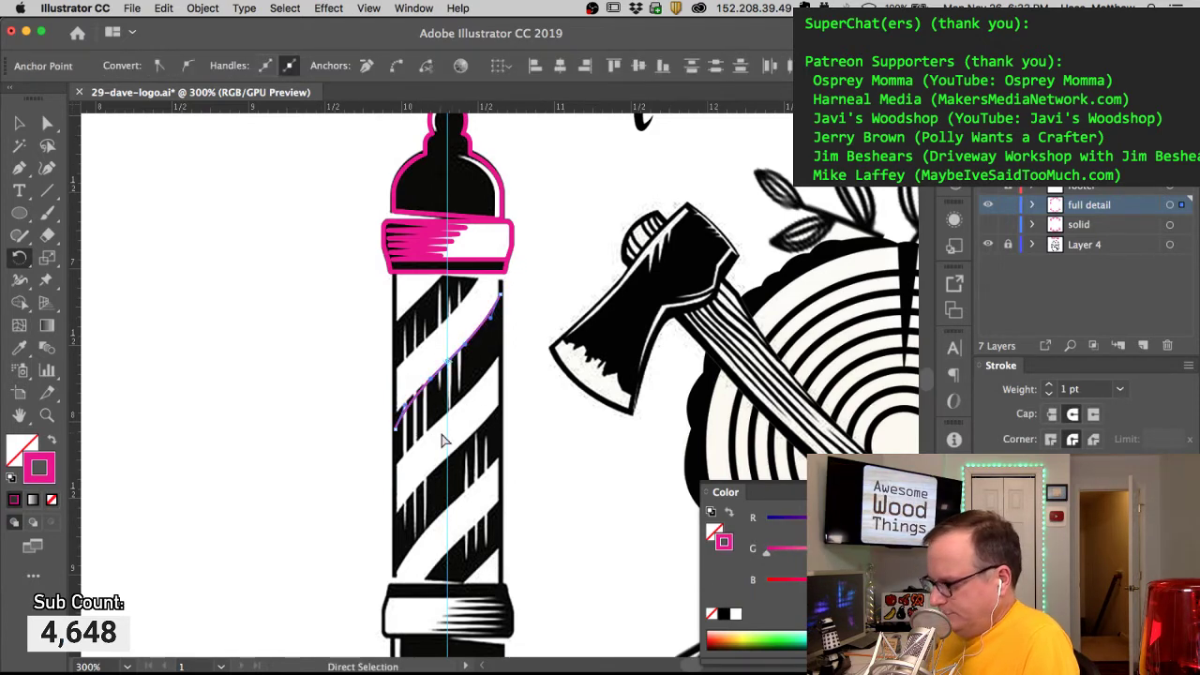
Step: Duplicate the S-shaped curve straight down onto the lower edge of the black stripe
{"action": "left_click", "coordinate": [488, 380], "text": "alt+super"}
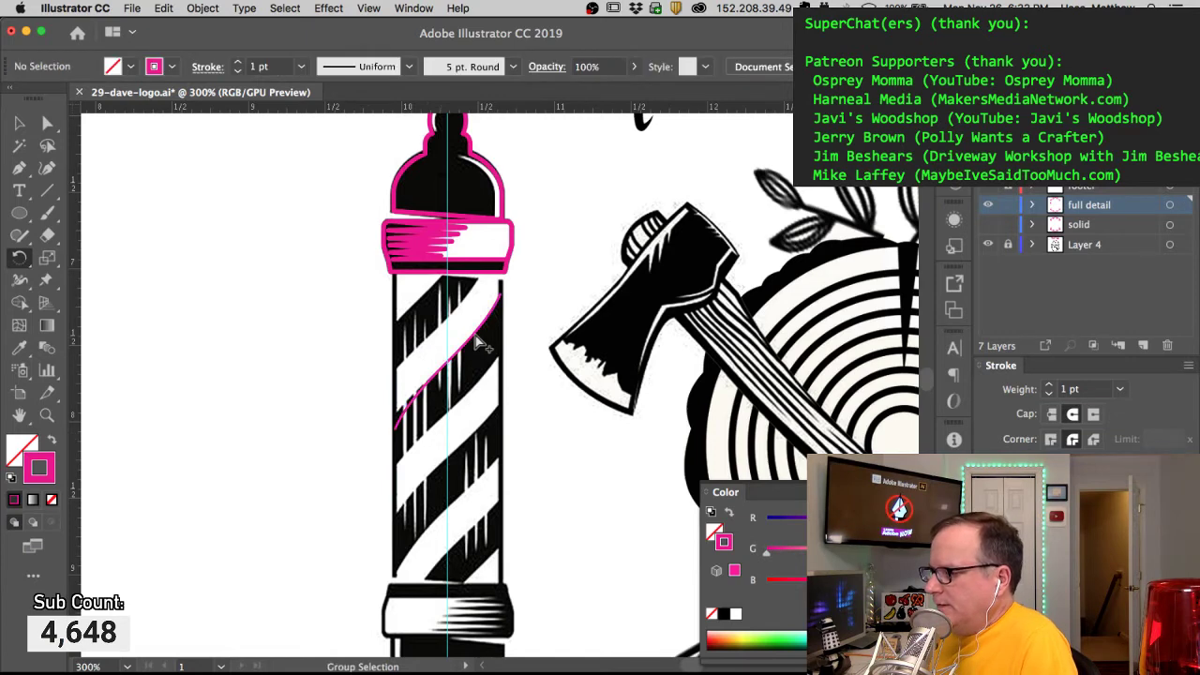
{"action": "left_click", "coordinate": [476, 393], "text": "super"}
{"action": "key", "text": "super+z"}
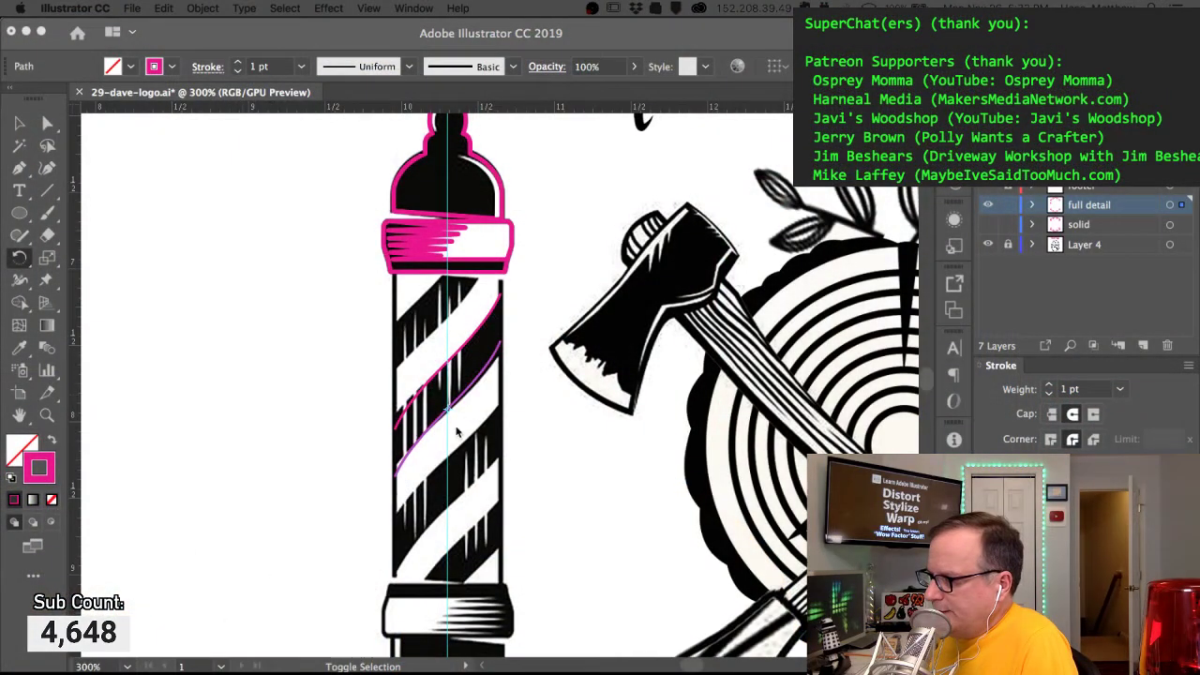
{"action": "key", "text": "super+shift+a"}
Step: Join the two S-curves at their right ends and at their left ends to form a closed stripe shape
{"action": "left_click_drag", "start_coordinate": [514, 288], "coordinate": [478, 363]}
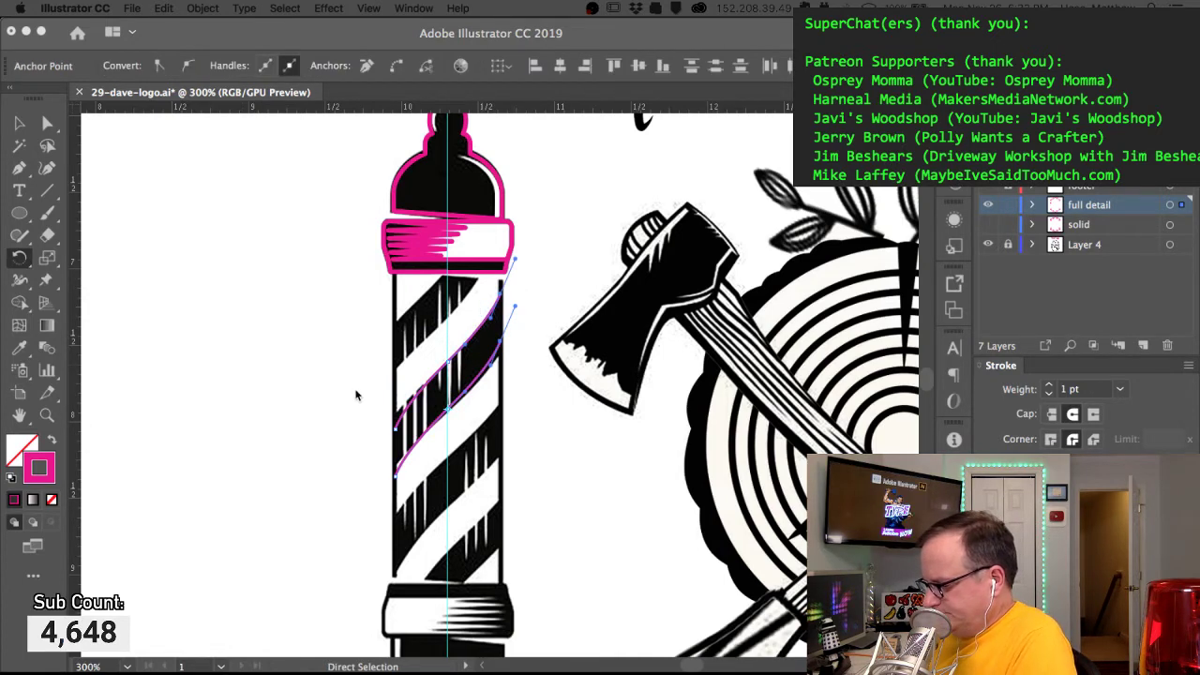
{"action": "key", "text": "r"}
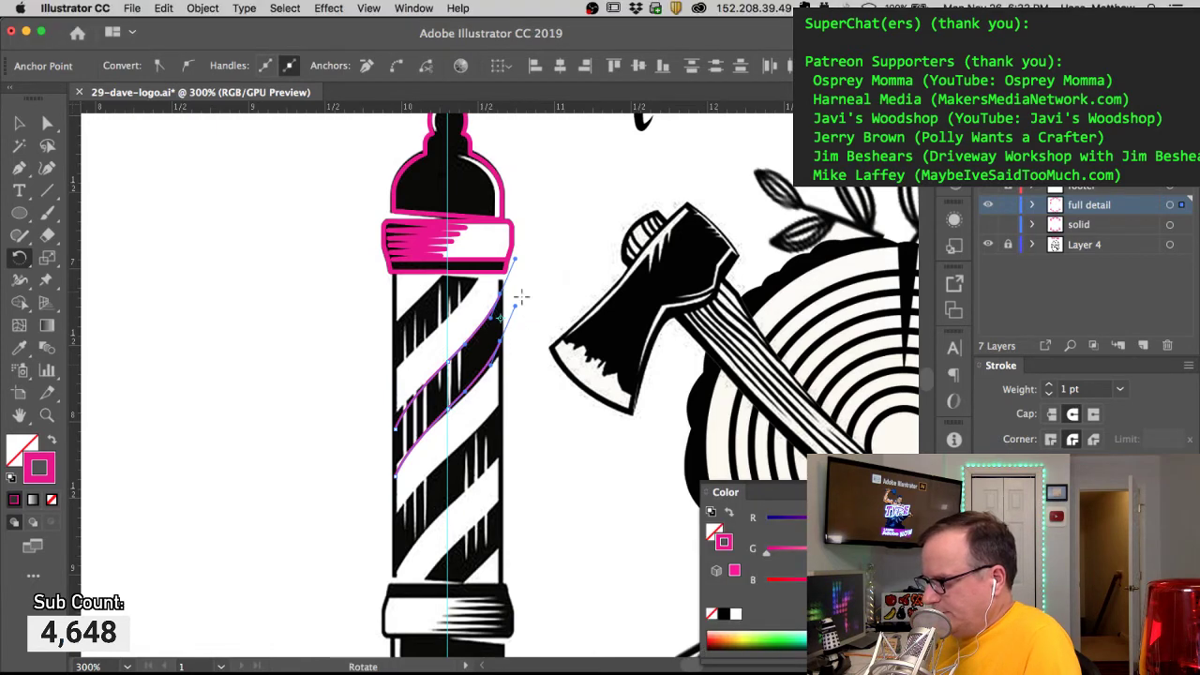
{"action": "key", "text": "a"}
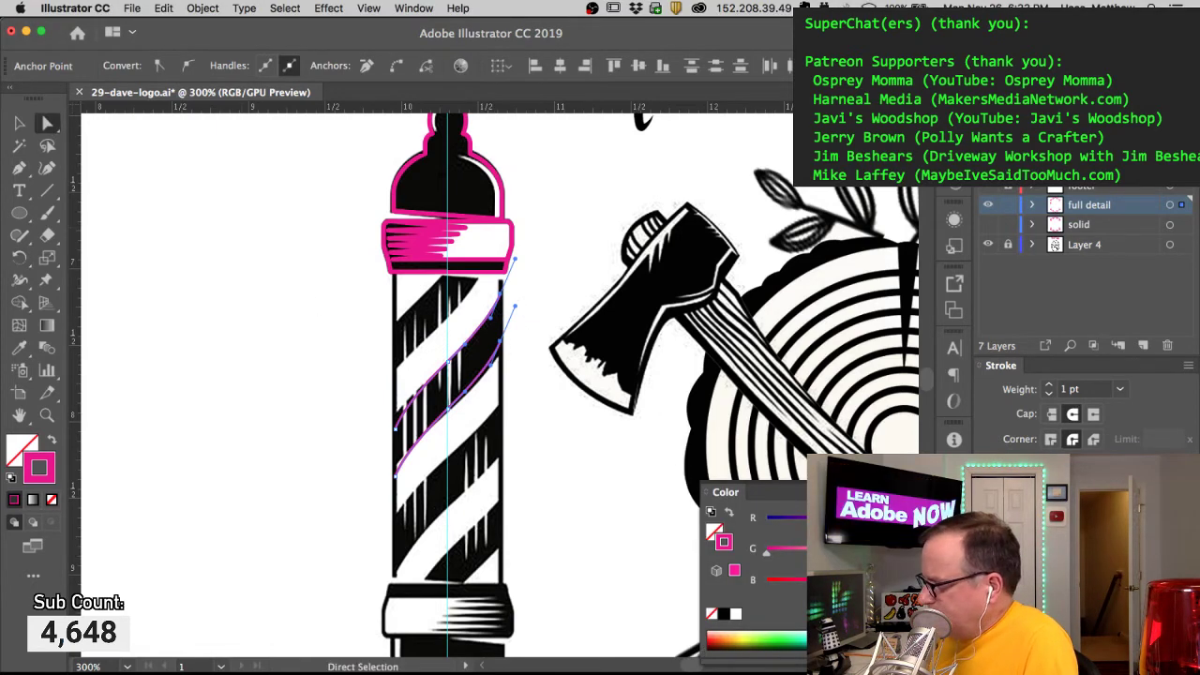
{"action": "left_click", "coordinate": [511, 296]}
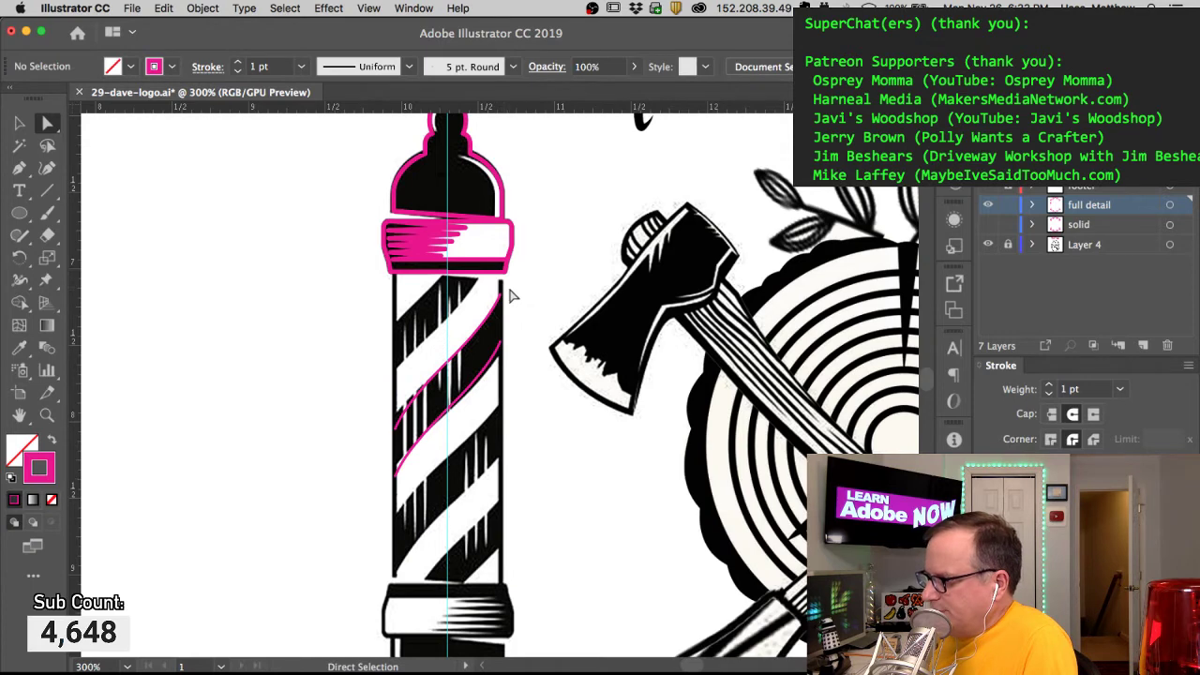
{"action": "left_click", "coordinate": [494, 359]}
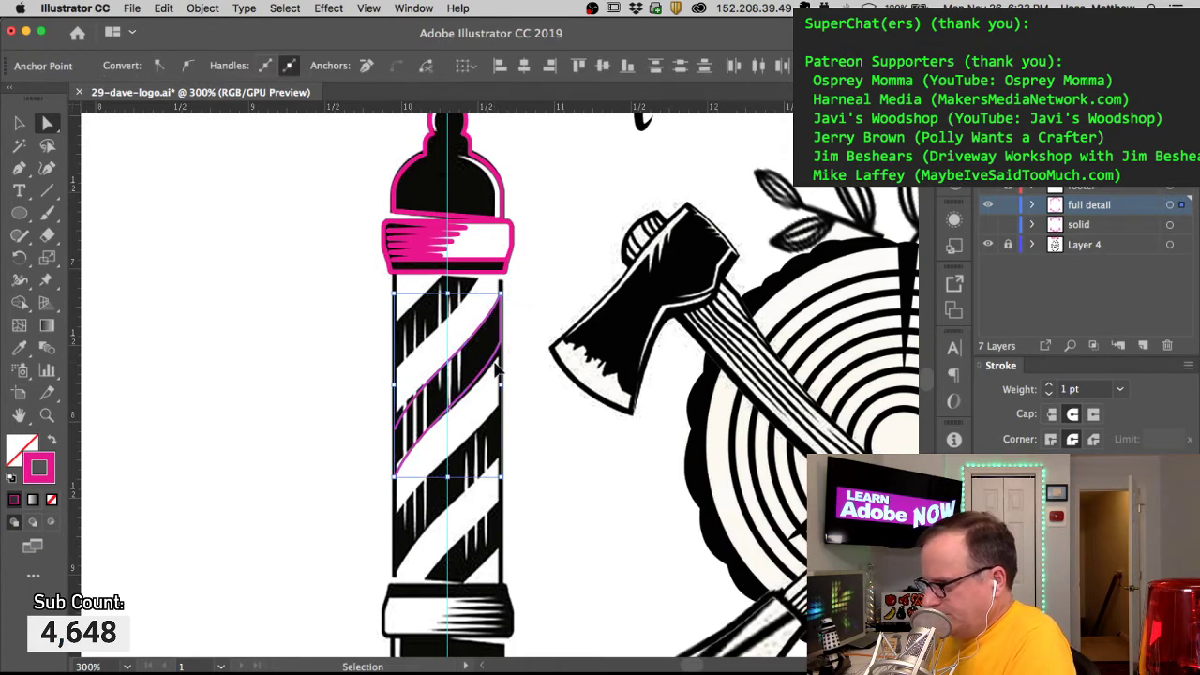
{"action": "left_click_drag", "start_coordinate": [370, 410], "coordinate": [398, 511]}
{"action": "key", "text": "super+j"}
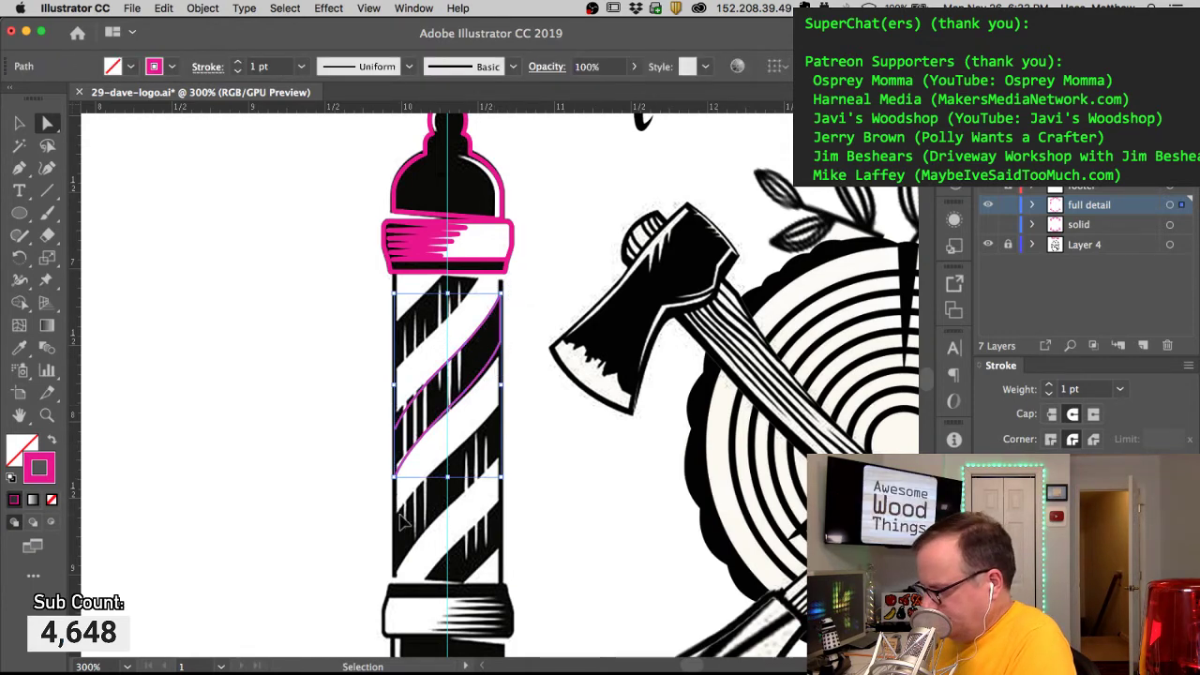
{"action": "key", "text": "super"}
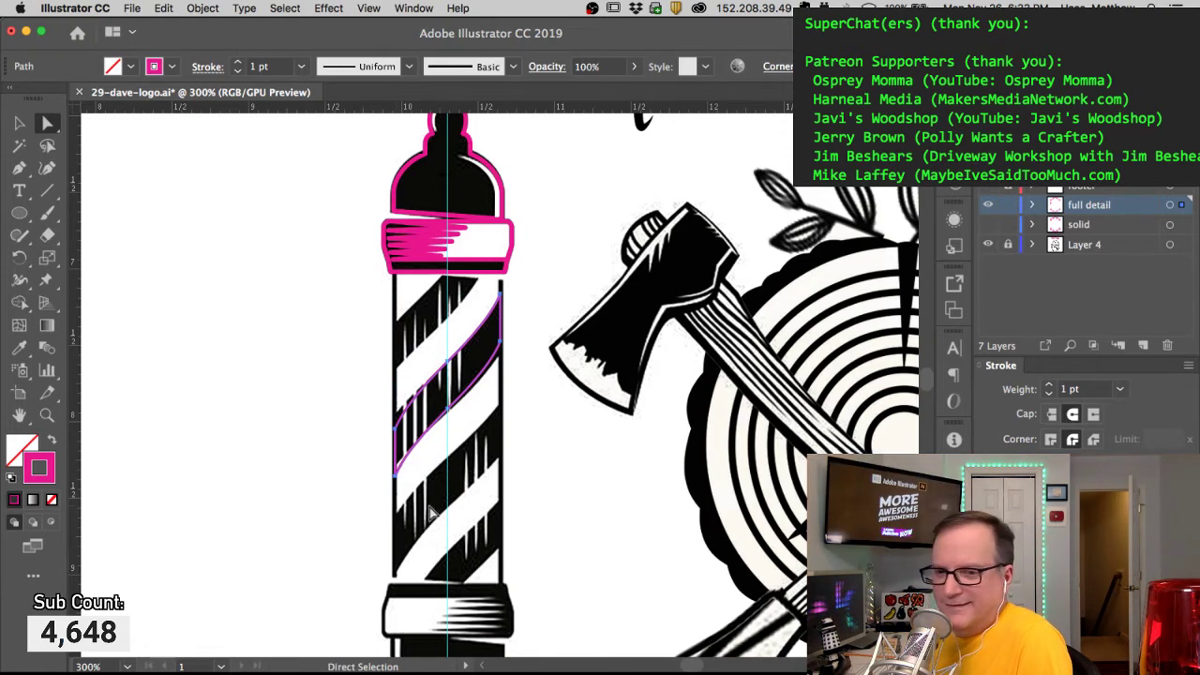
Step: Duplicate the closed stripe shape straight down onto the next black stripe and repeat the copy down the pole
{"action": "key", "text": "super"}
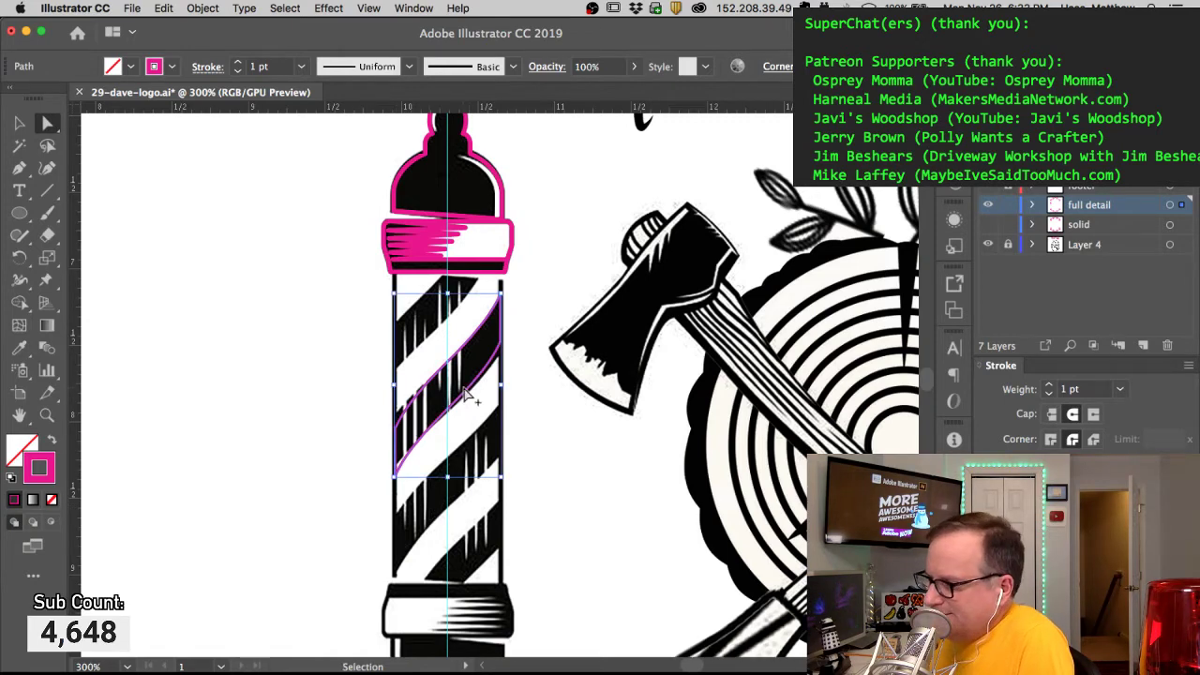
{"action": "key", "text": "super+shift+a"}
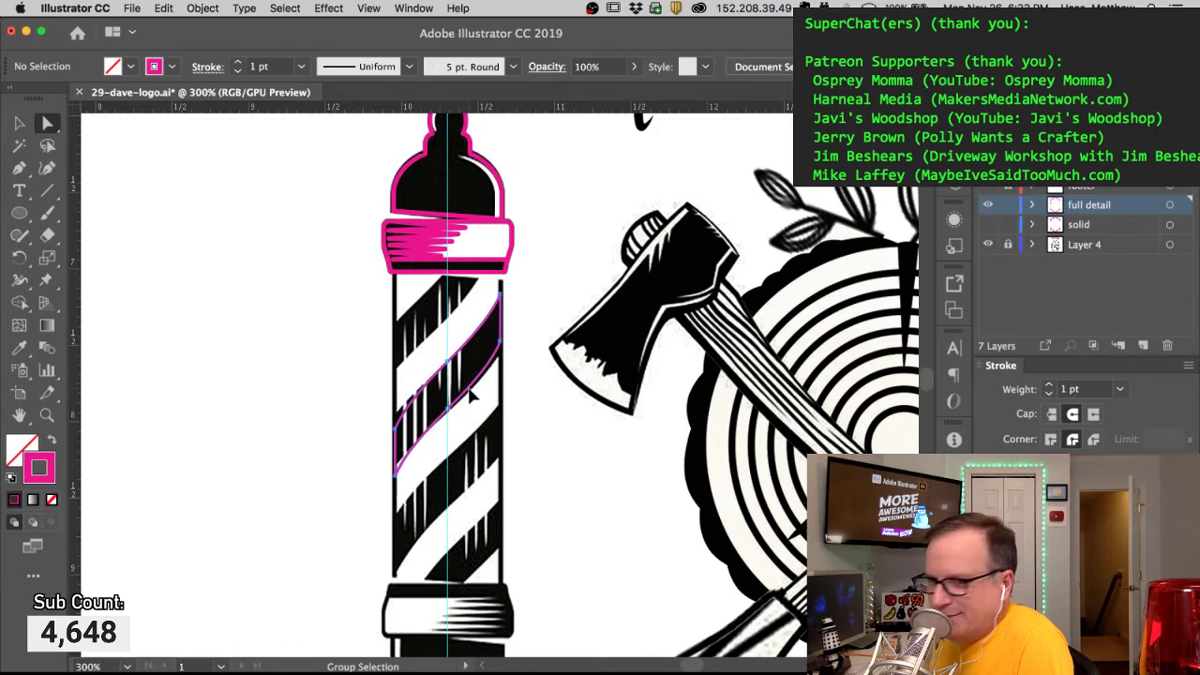
{"action": "left_click_drag", "start_coordinate": [472, 397], "coordinate": [466, 494]}
{"action": "key", "text": "super+d"}
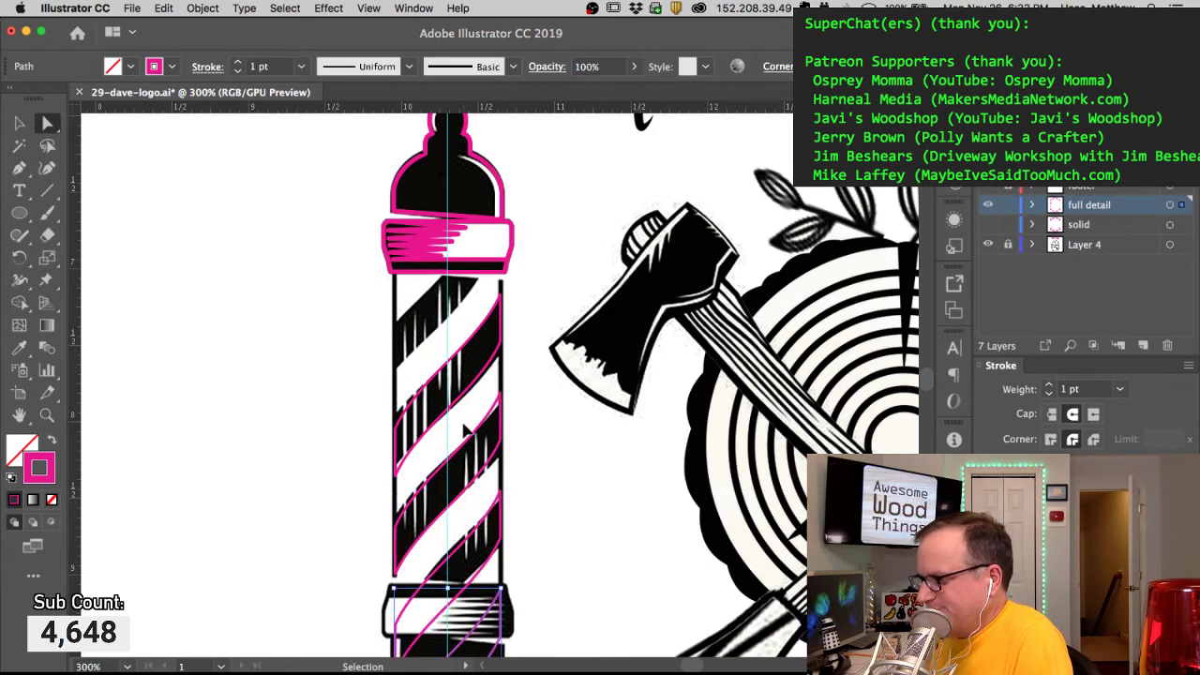
Step: Move all stripe shapes straight up together by one stripe spacing to cover the uppermost black stripe
{"action": "left_click_drag", "start_coordinate": [462, 320], "coordinate": [479, 553]}
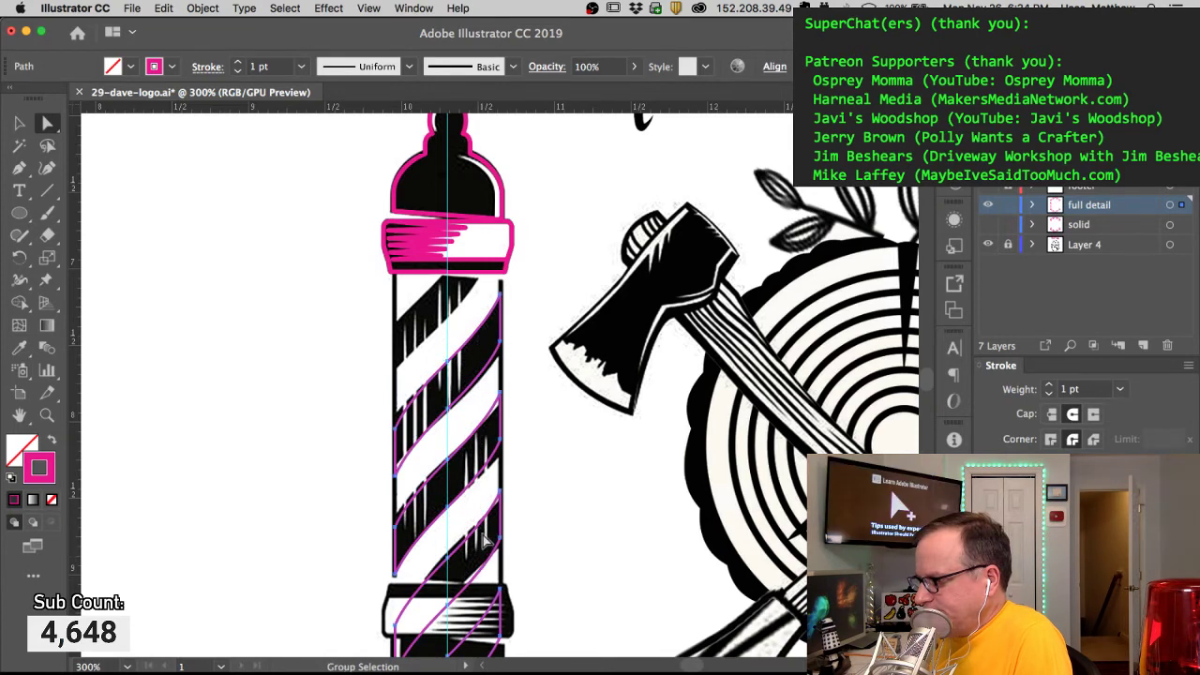
{"action": "left_click_drag", "start_coordinate": [504, 398], "coordinate": [509, 309]}
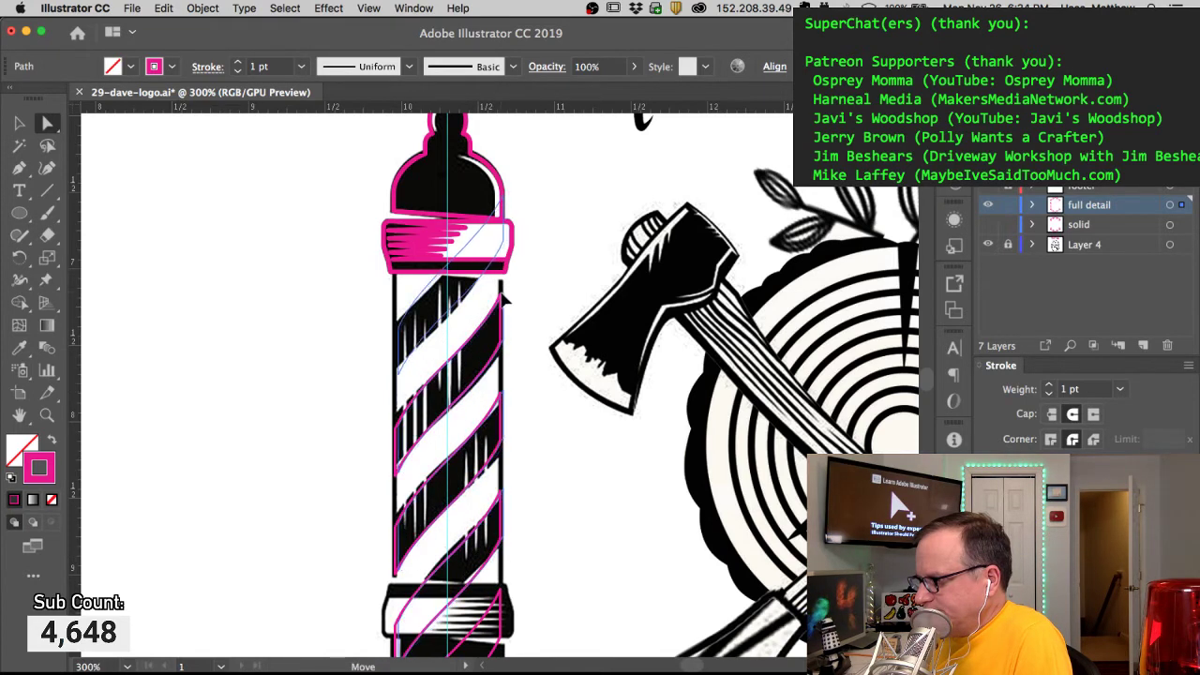
{"action": "left_click", "coordinate": [529, 307]}
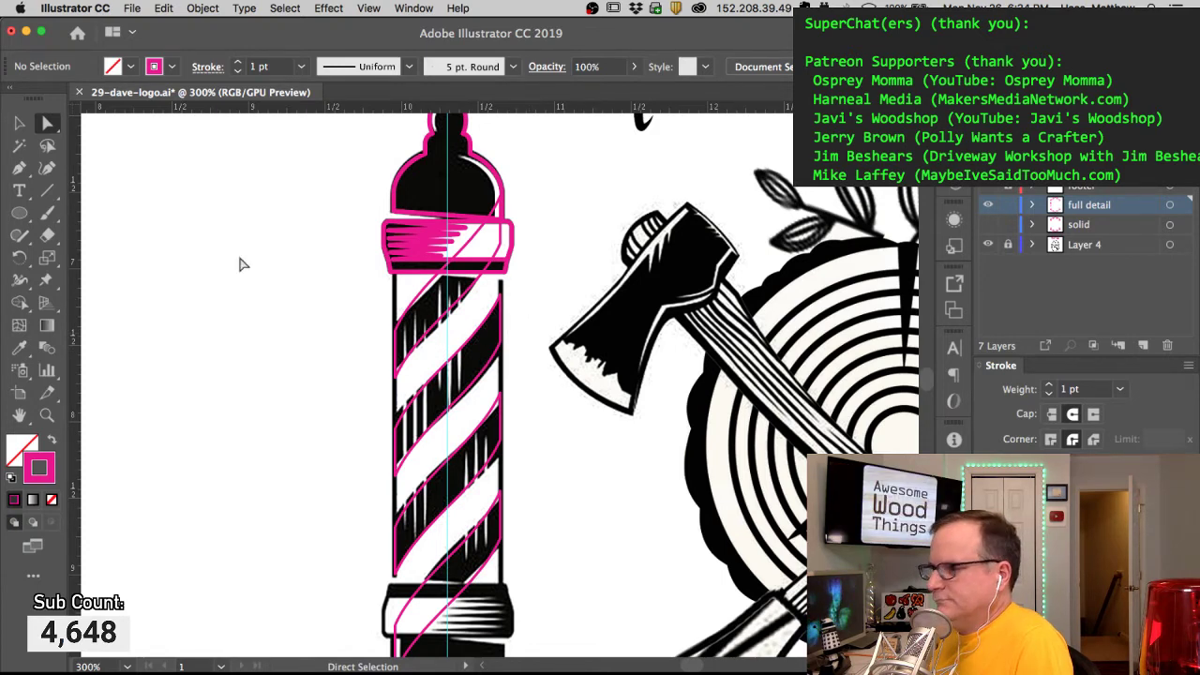
Step: Draw a straight vertical Pen line along the shaft's right edge and snap it onto the right ends of the stripes
{"action": "left_click", "coordinate": [18, 168]}
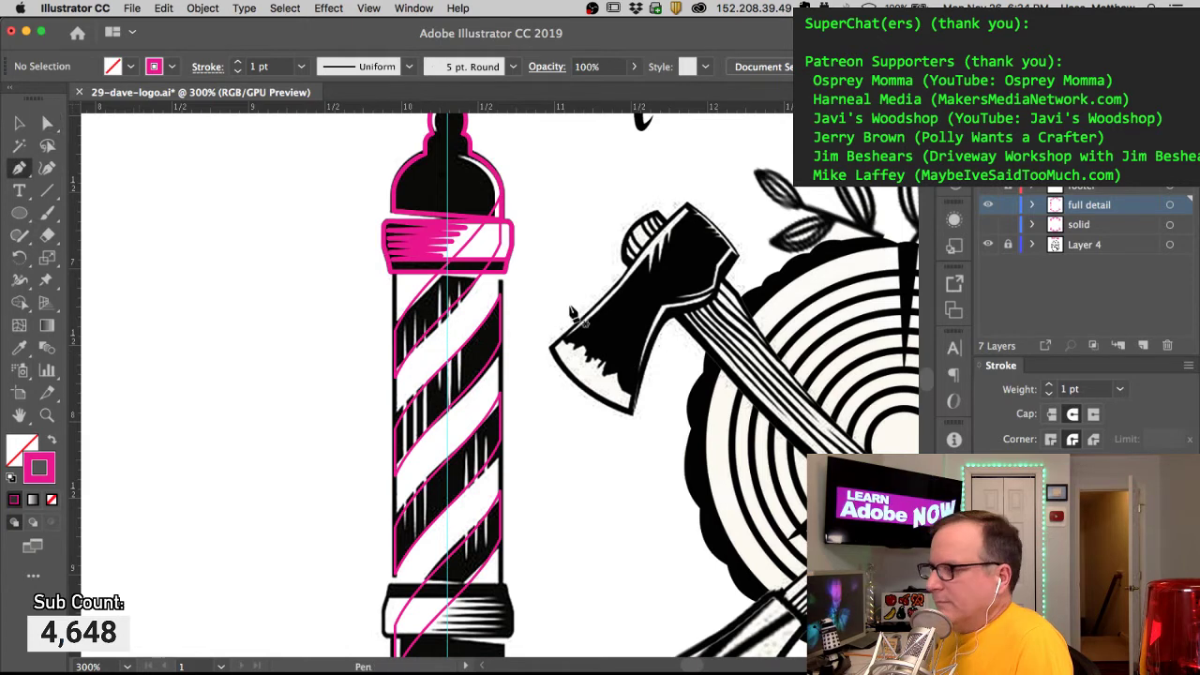
{"action": "left_click", "coordinate": [507, 293]}
{"action": "left_click", "coordinate": [507, 576]}
{"action": "left_click", "coordinate": [513, 300], "text": "alt+super"}
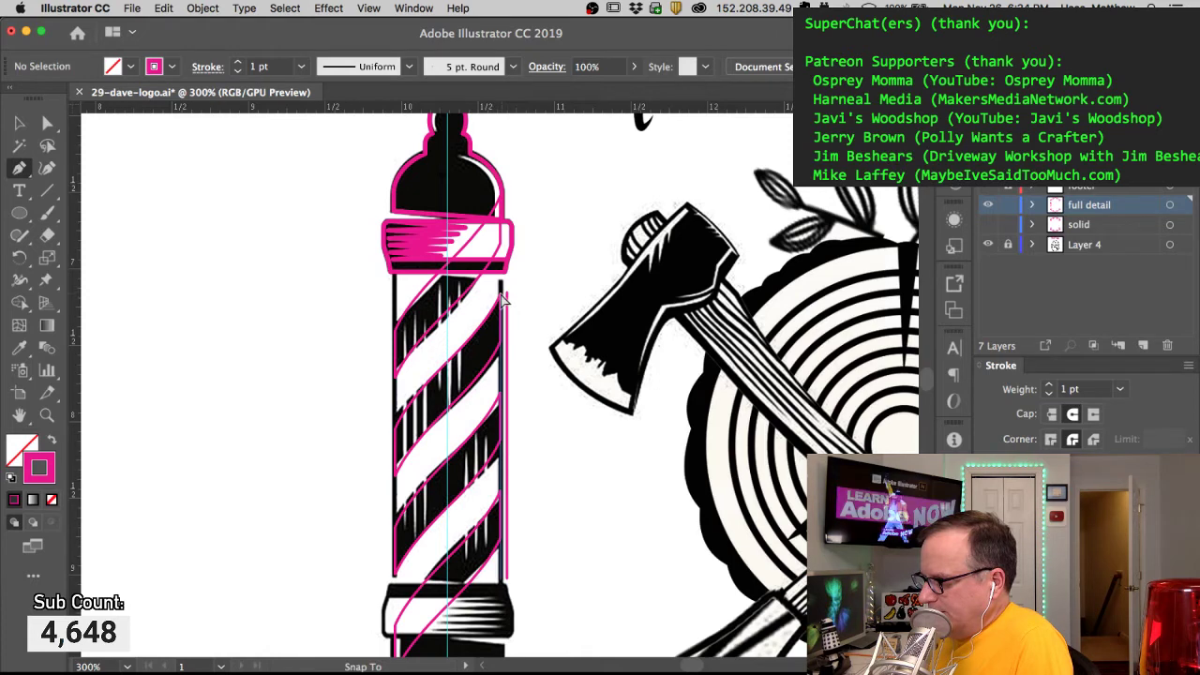
{"action": "left_click", "coordinate": [502, 375], "text": "super"}
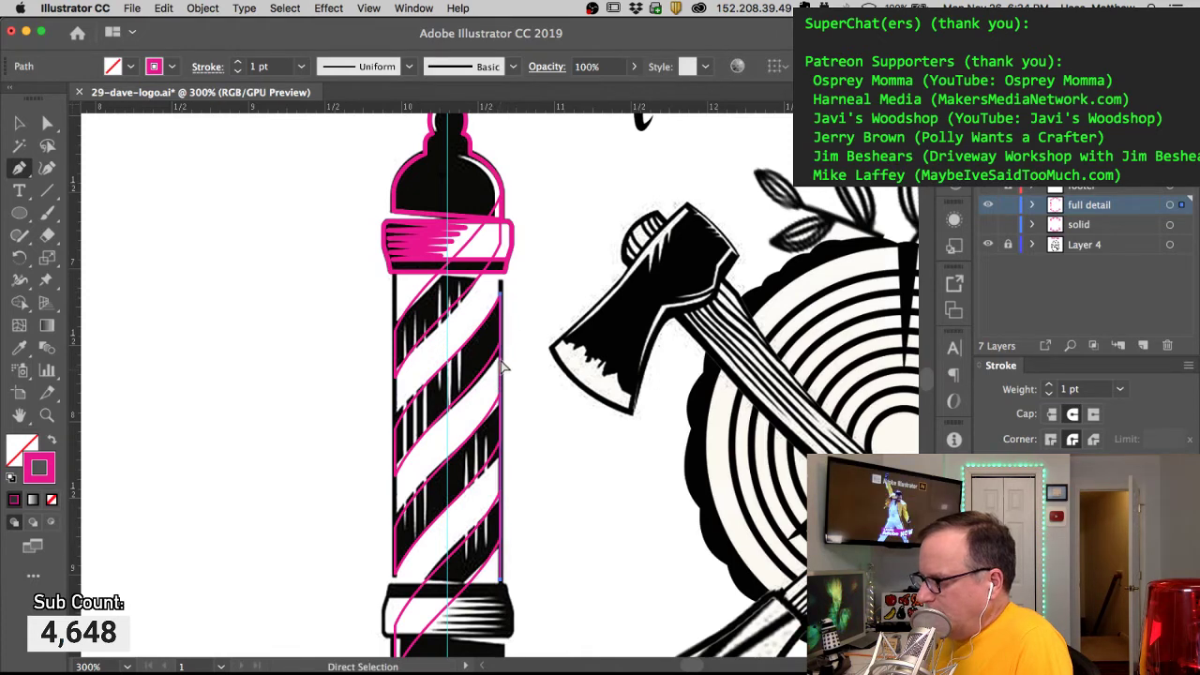
{"action": "key", "text": "super+shift+a"}
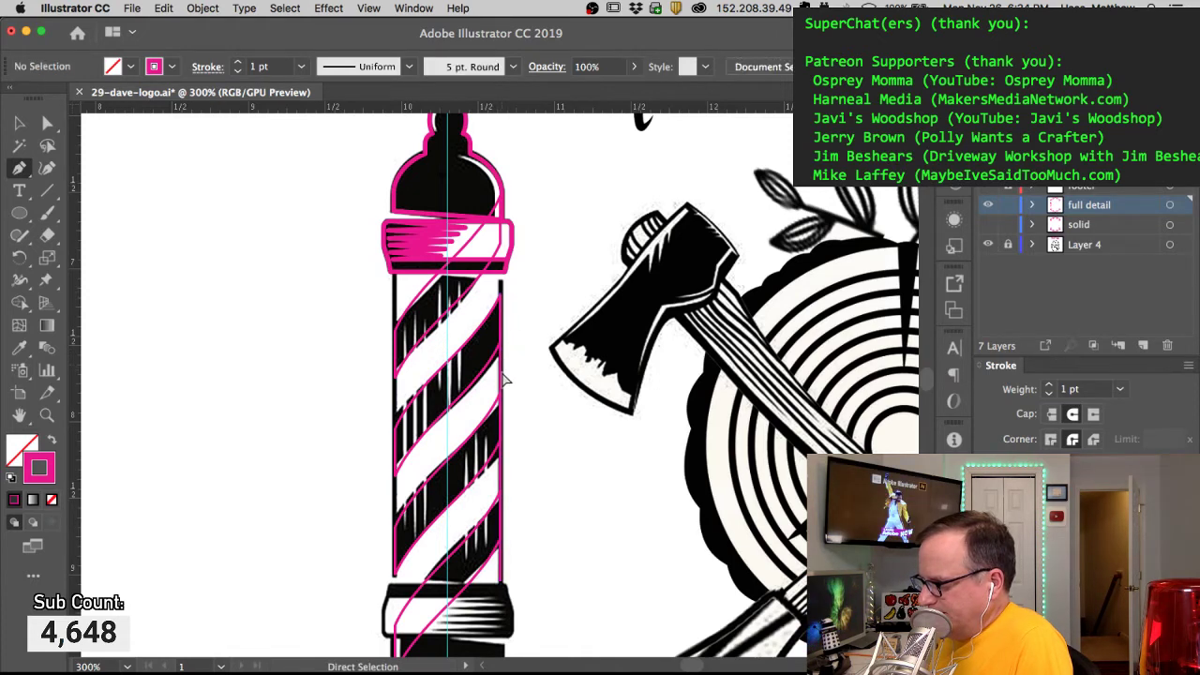
{"action": "left_click", "coordinate": [503, 380], "text": "super"}
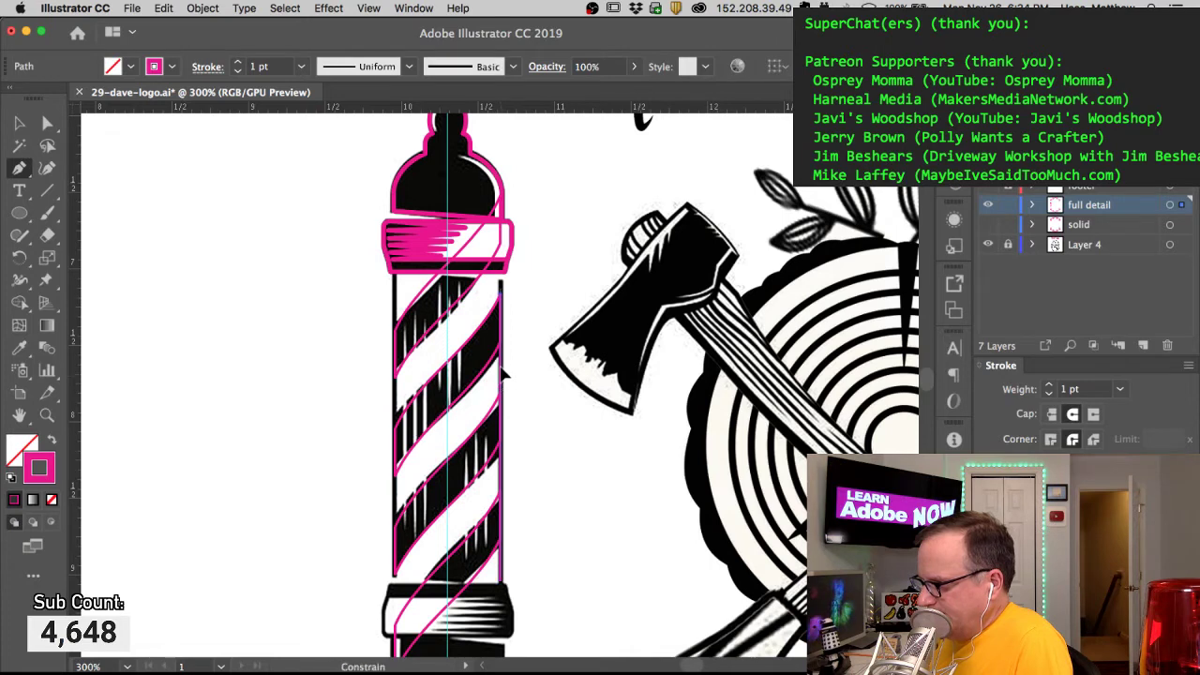
Step: Extend the right edge line down to the shaft's base and reflect a copy of it across the centre guide onto the left edge
{"action": "left_click", "coordinate": [527, 380], "text": "super"}
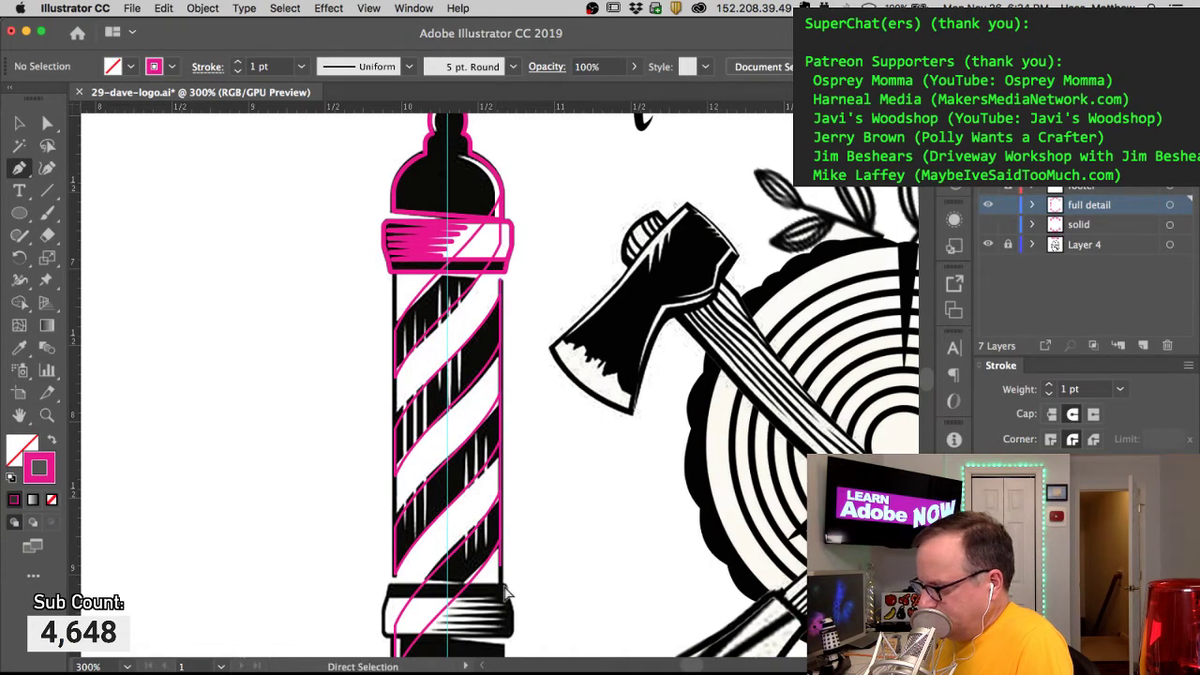
{"action": "left_click_drag", "start_coordinate": [499, 568], "coordinate": [501, 583]}
{"action": "left_click", "coordinate": [501, 381], "text": "alt+super"}
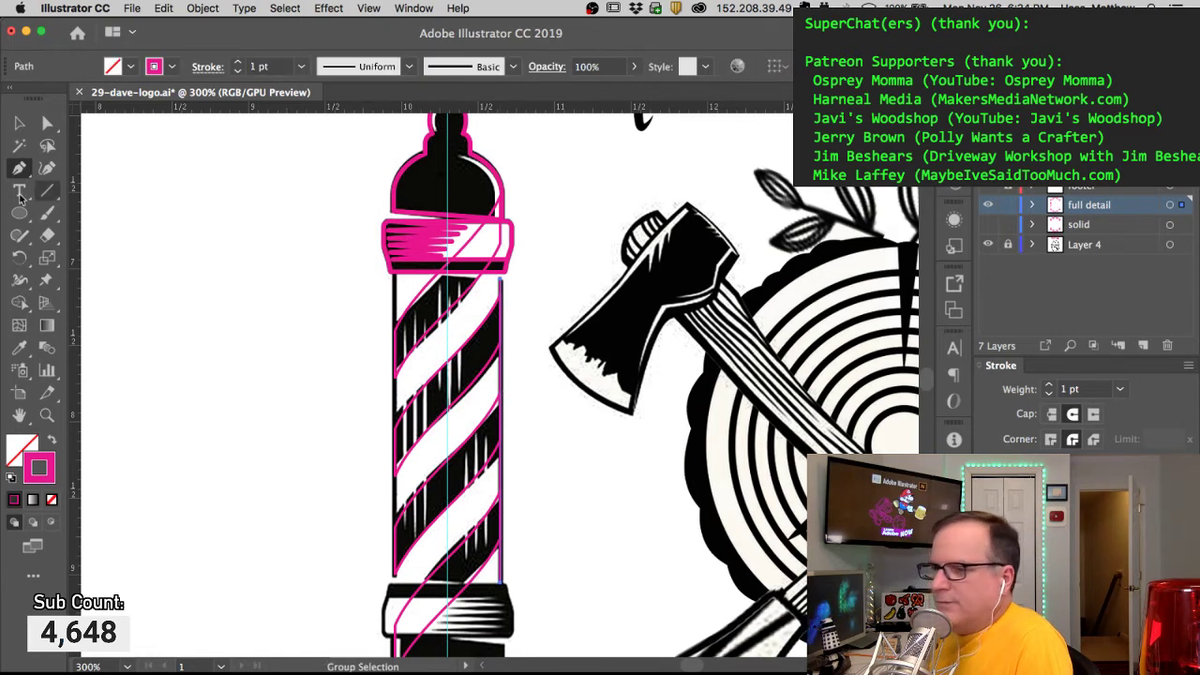
{"action": "left_click_drag", "start_coordinate": [18, 257], "coordinate": [59, 280]}
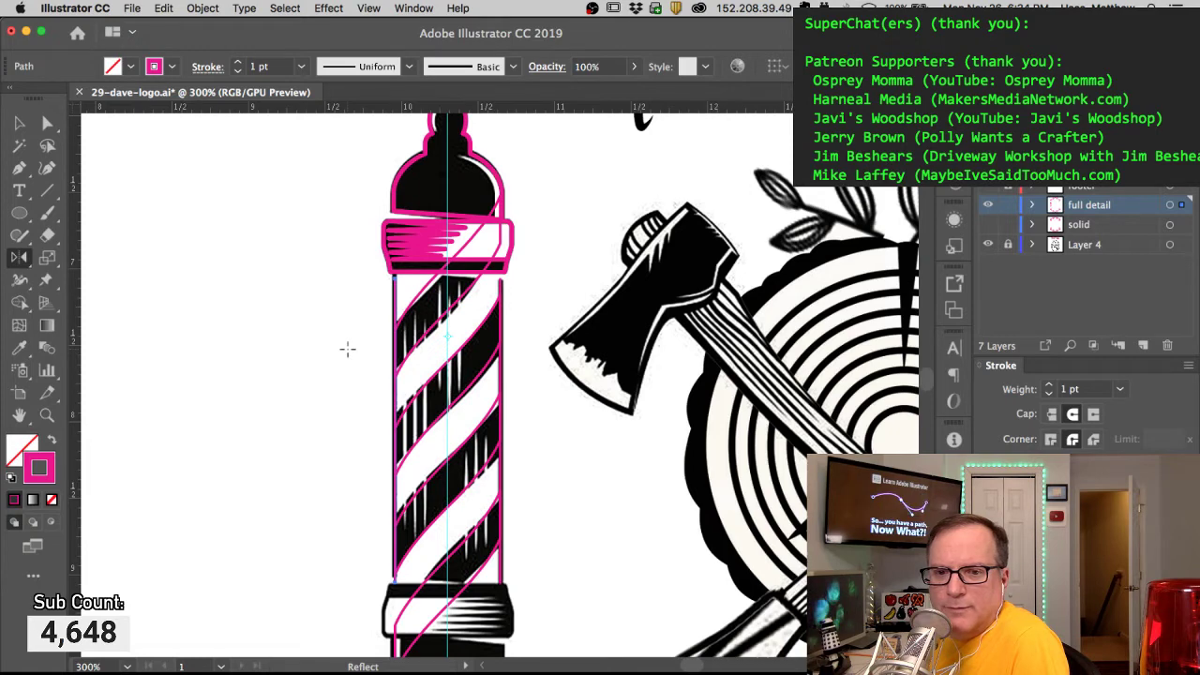
Step: Move the extra left edge line off the pole into the empty space and delete it
{"action": "key", "text": "a"}
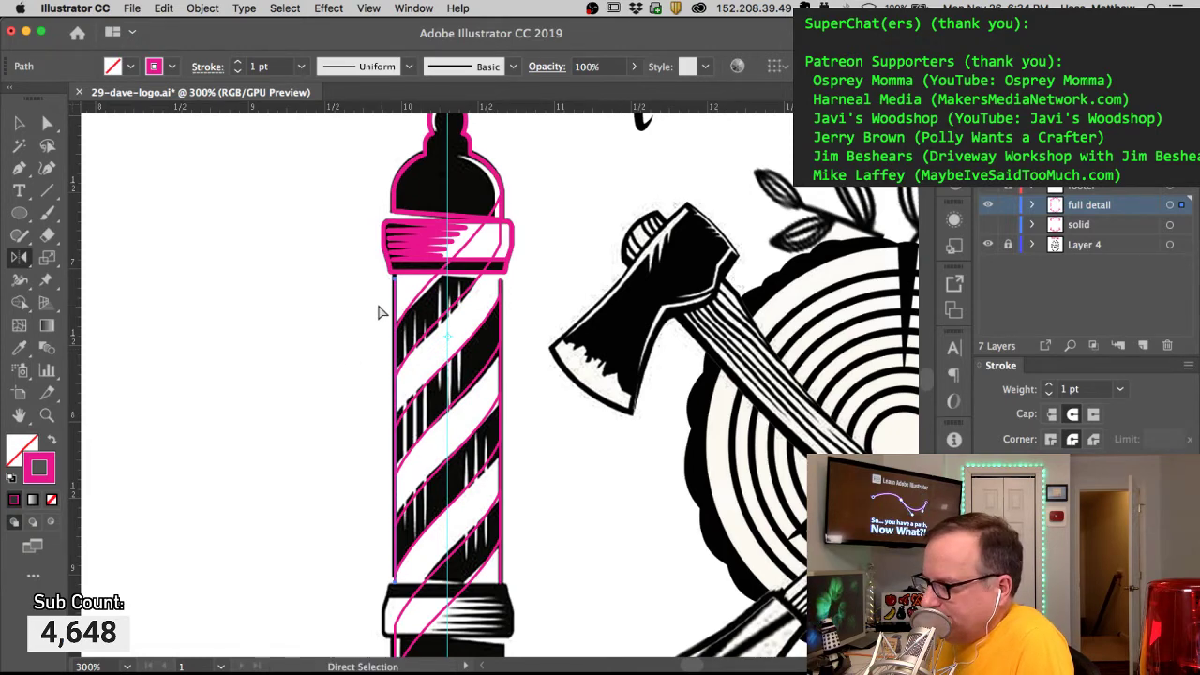
{"action": "left_click_drag", "start_coordinate": [397, 310], "coordinate": [135, 285]}
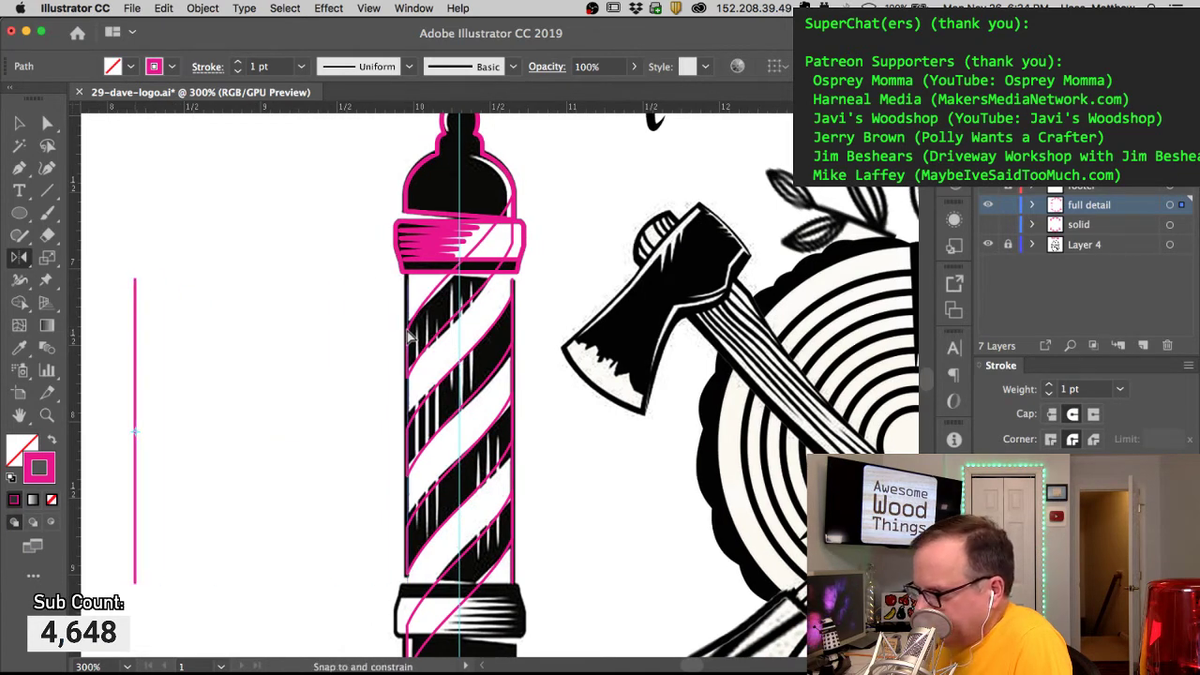
{"action": "key", "text": "Delete"}
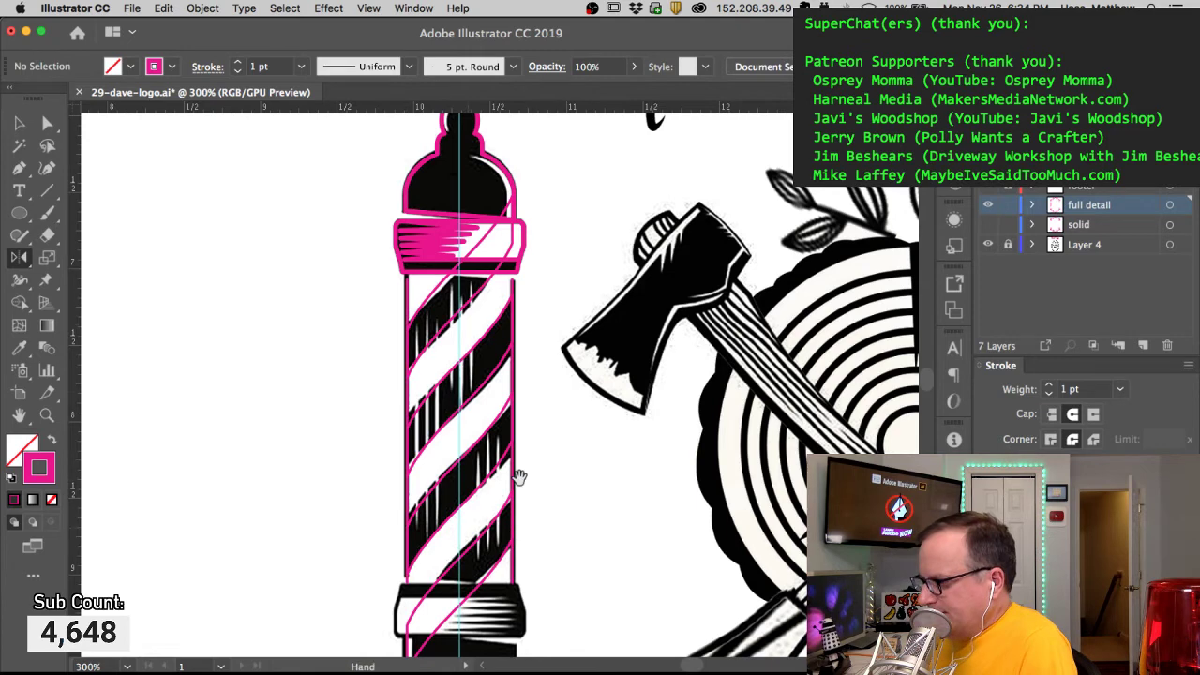
{"action": "left_click", "coordinate": [452, 377], "text": "alt"}
{"action": "left_click", "coordinate": [540, 397]}
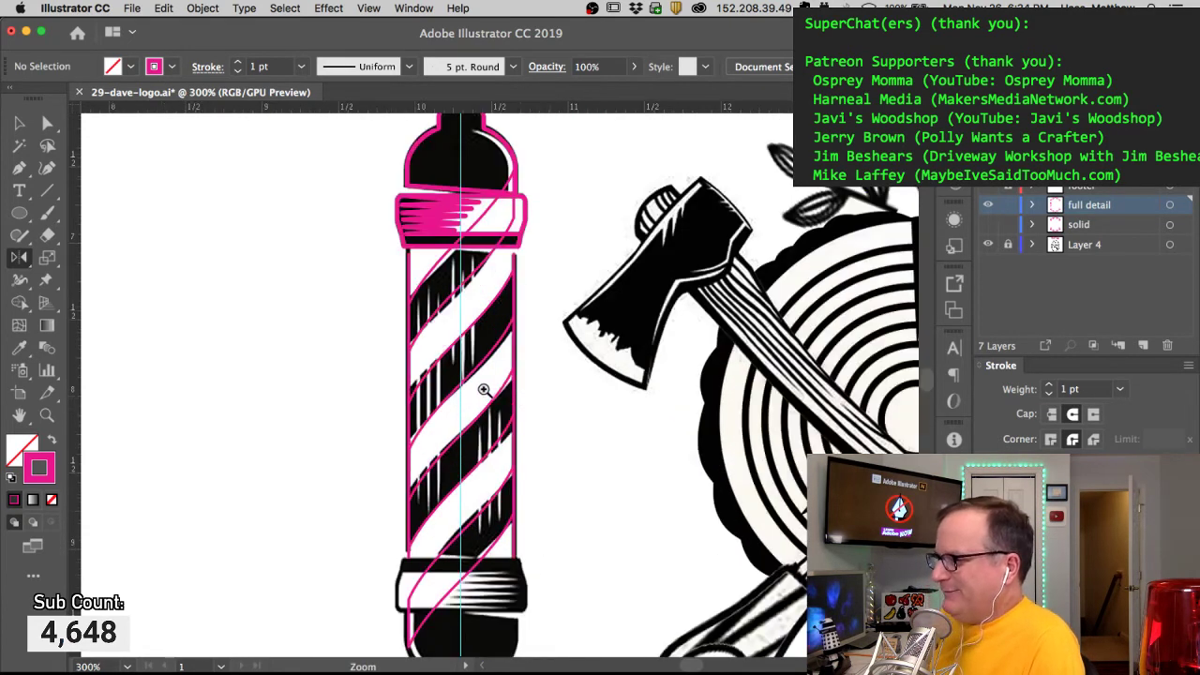
{"action": "left_click", "coordinate": [482, 391]}
{"action": "key", "text": "a"}
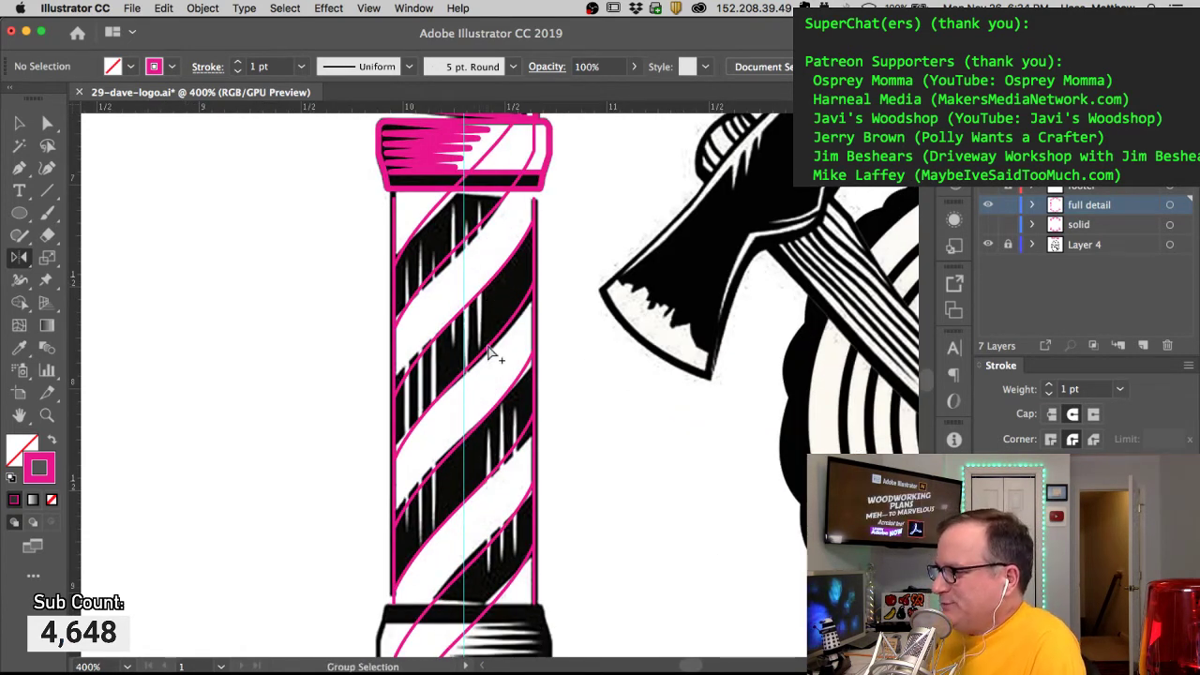
{"action": "left_click", "coordinate": [491, 316]}
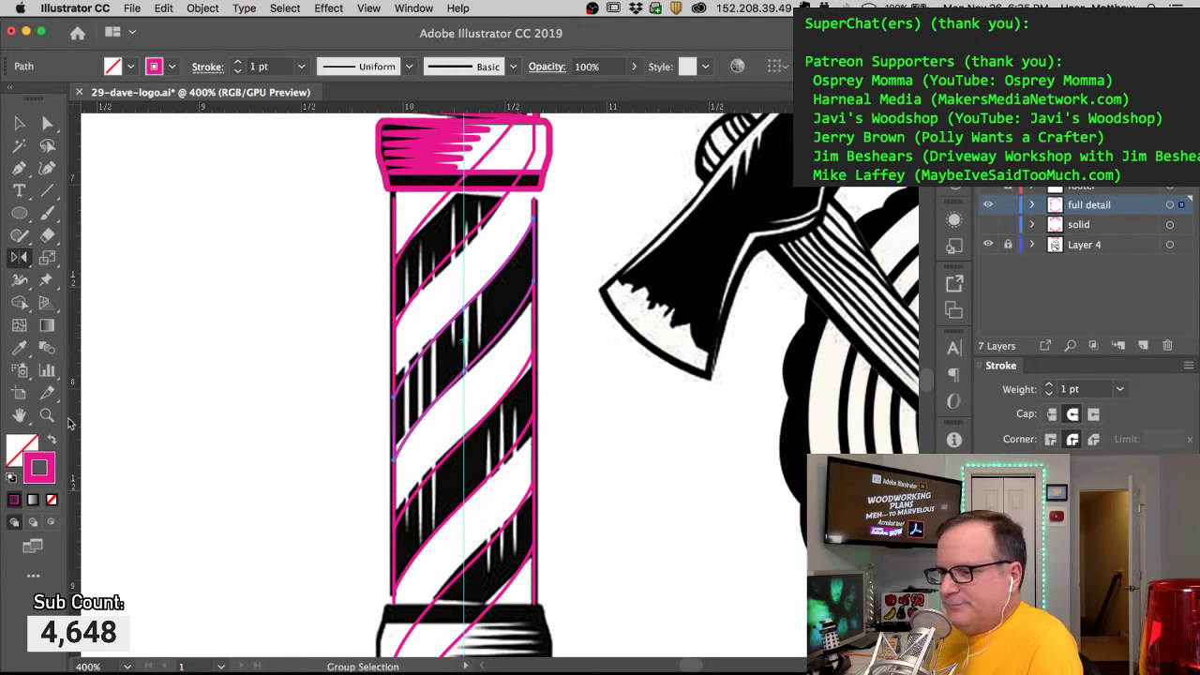
{"action": "key", "text": "a"}
{"action": "left_click", "coordinate": [153, 332], "text": "super"}
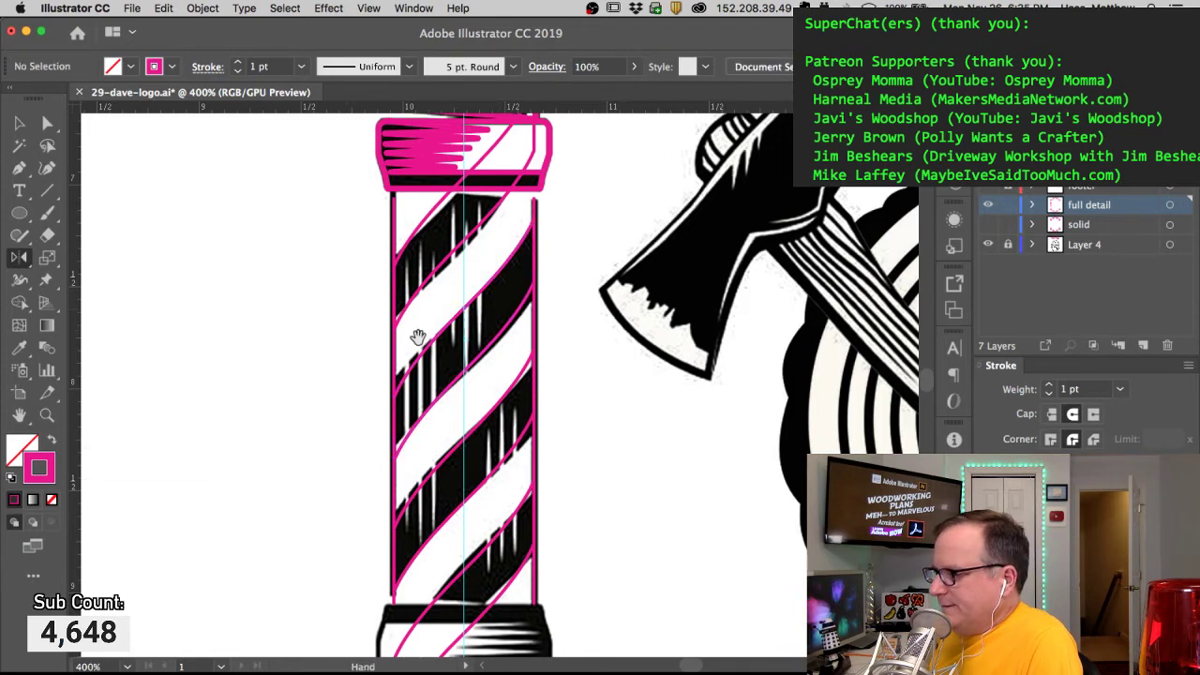
Step: Trace the rightmost white sliver in the second black stripe with the Pen tool as a narrow open V pointing down
{"action": "left_click", "coordinate": [458, 351], "text": "super"}
{"action": "left_click_drag", "start_coordinate": [469, 393], "coordinate": [405, 409]}
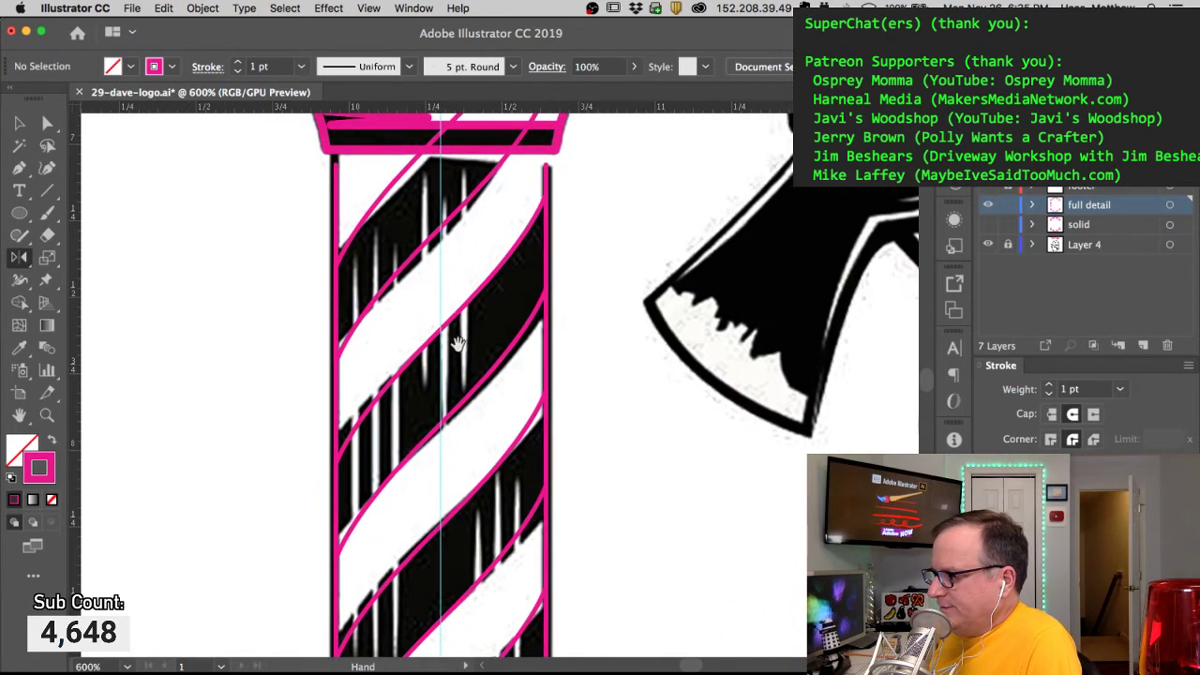
{"action": "left_click", "coordinate": [19, 168]}
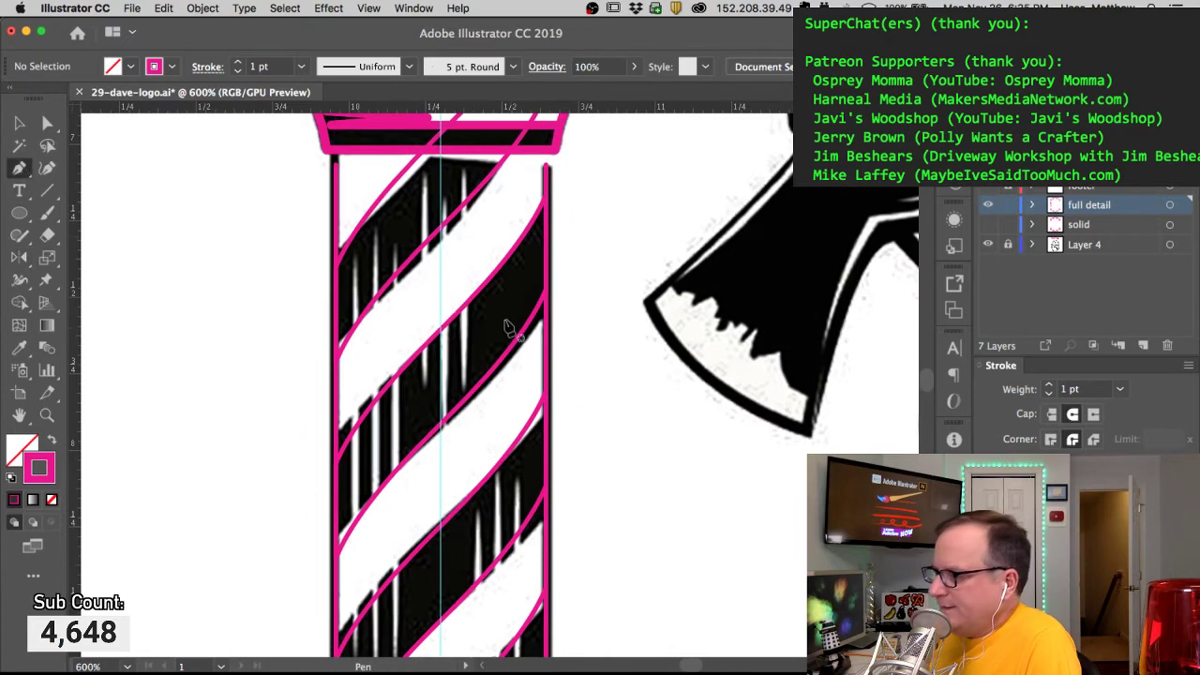
{"action": "left_click", "coordinate": [467, 290]}
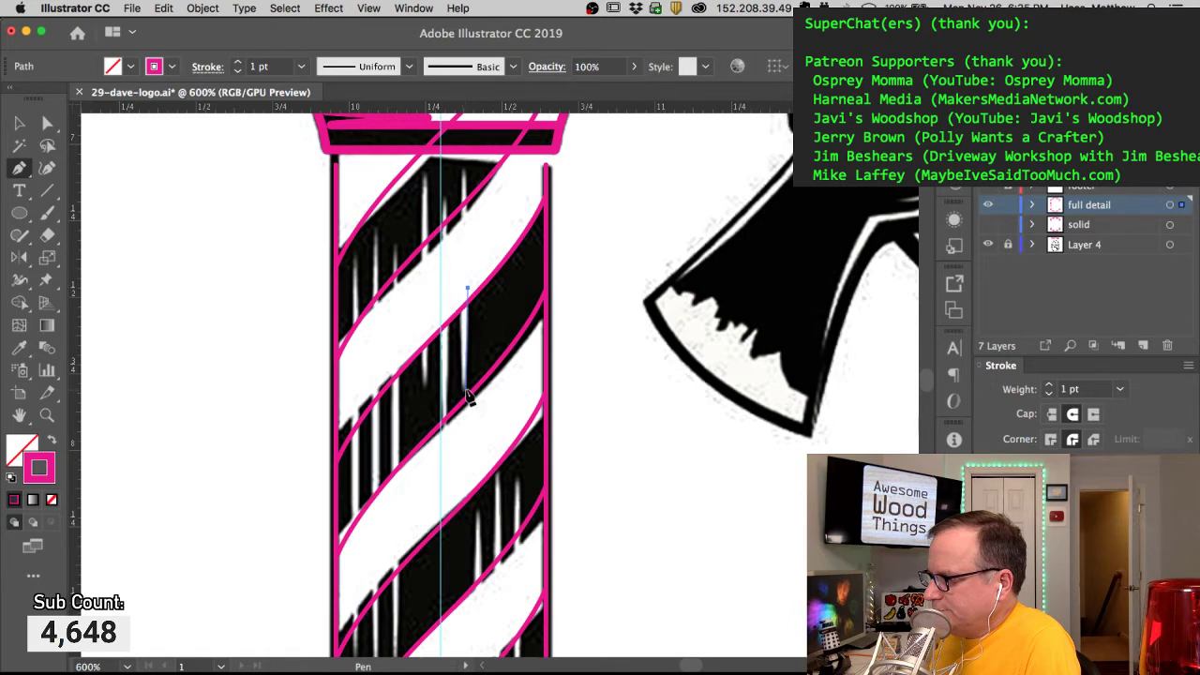
{"action": "left_click", "coordinate": [464, 395]}
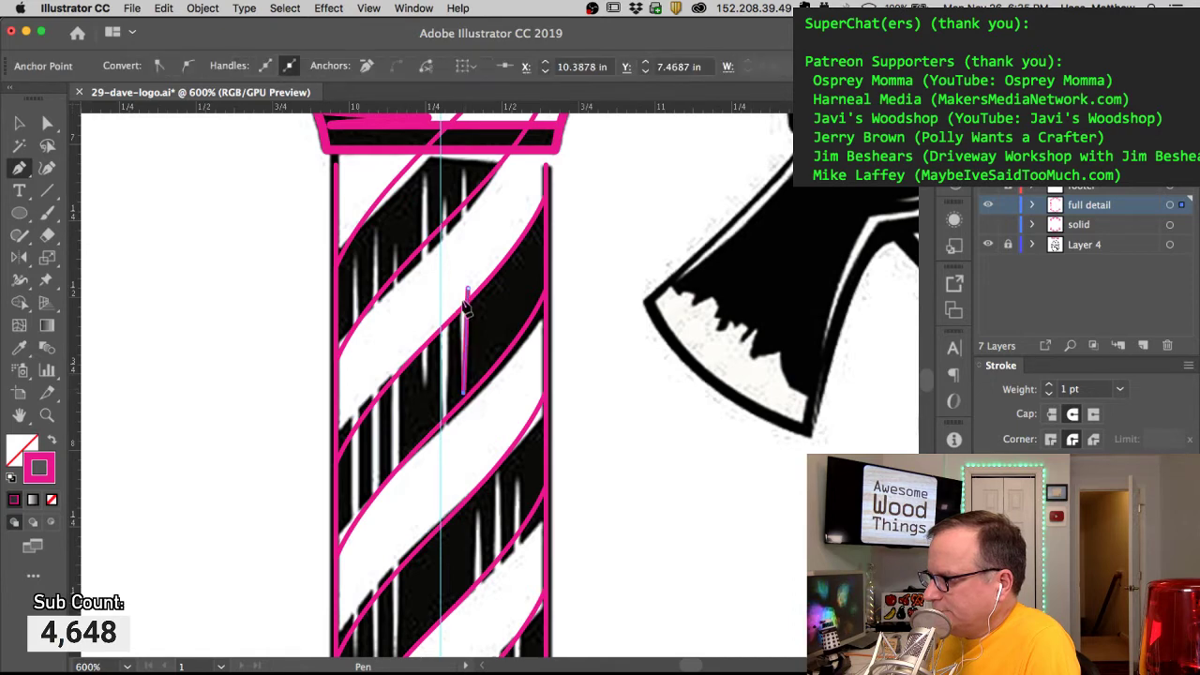
{"action": "left_click", "coordinate": [459, 292]}
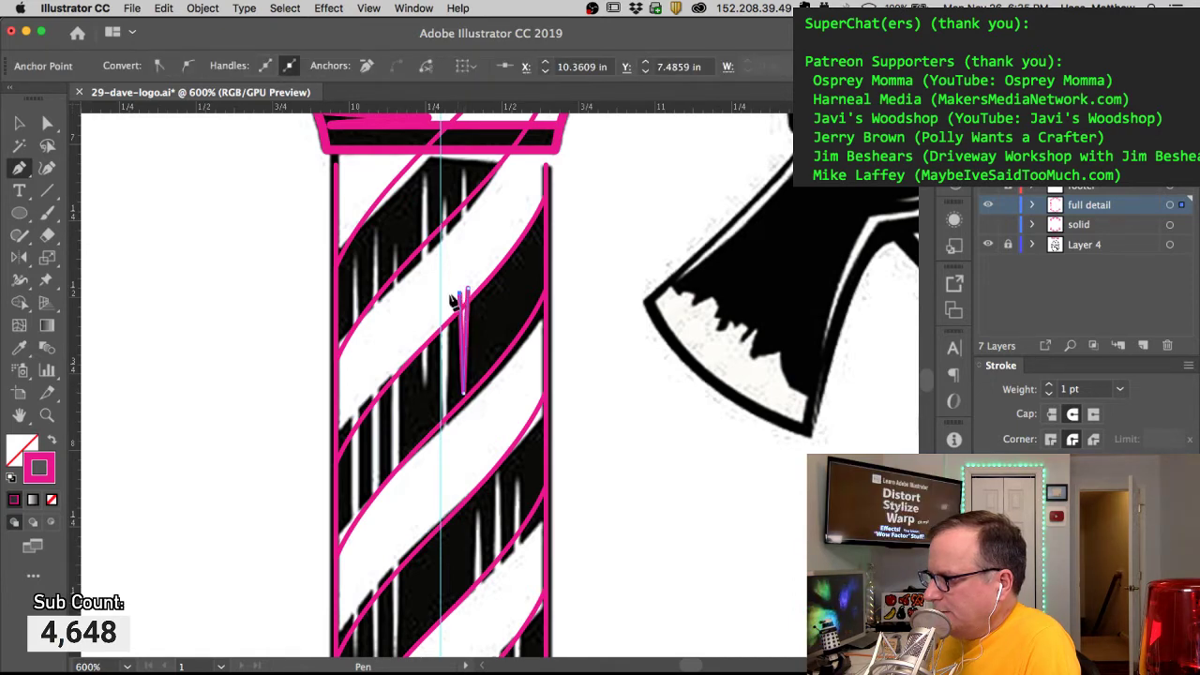
{"action": "left_click", "coordinate": [448, 294], "text": "super"}
Step: Trace the long white sliver beside the centre guide as a narrow open path reaching past both edges of the stripe
{"action": "left_click", "coordinate": [447, 309]}
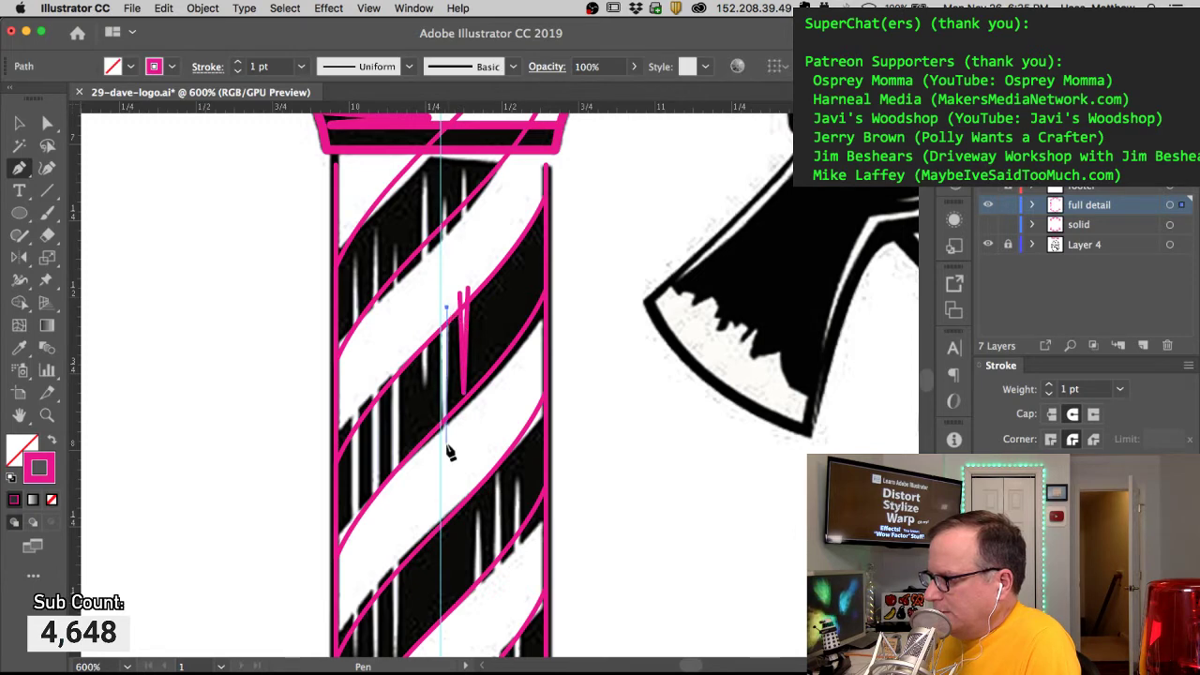
{"action": "left_click", "coordinate": [446, 446]}
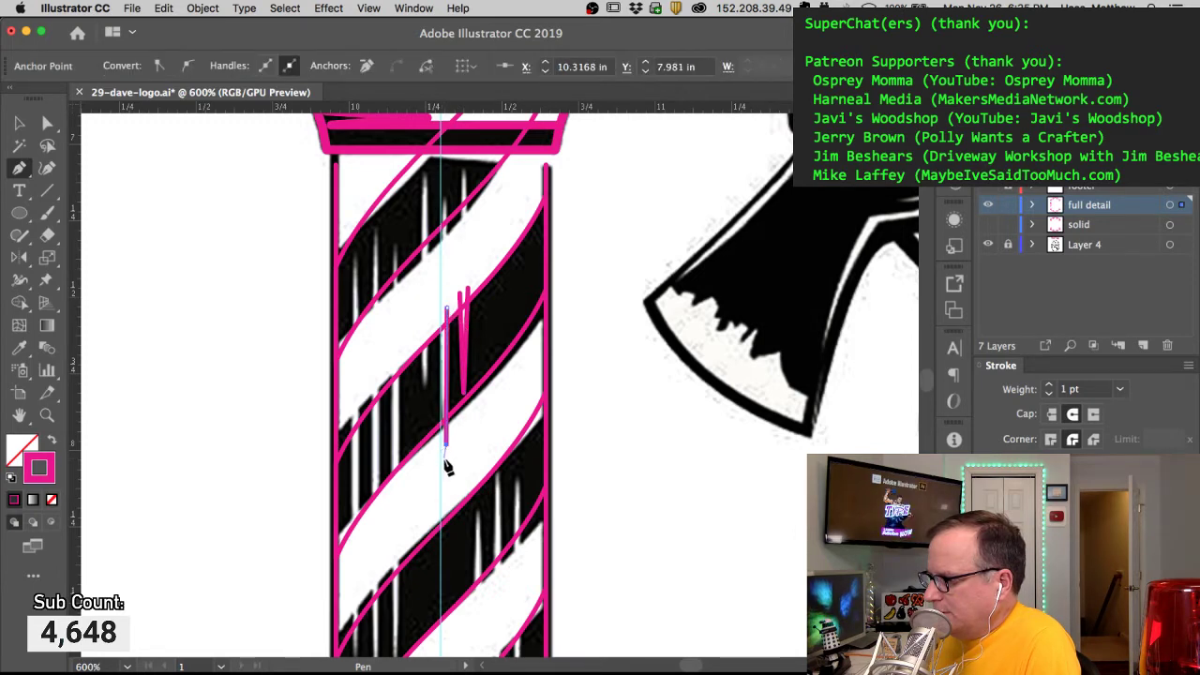
{"action": "left_click", "coordinate": [445, 459]}
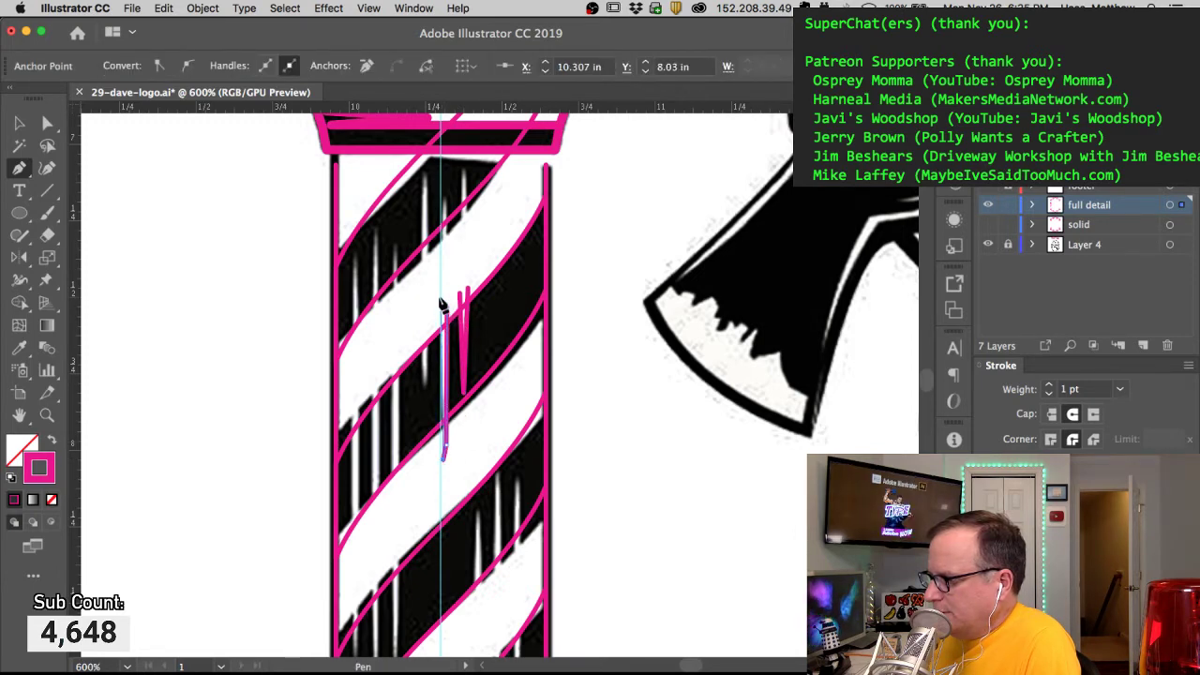
{"action": "left_click", "coordinate": [431, 348], "text": "super"}
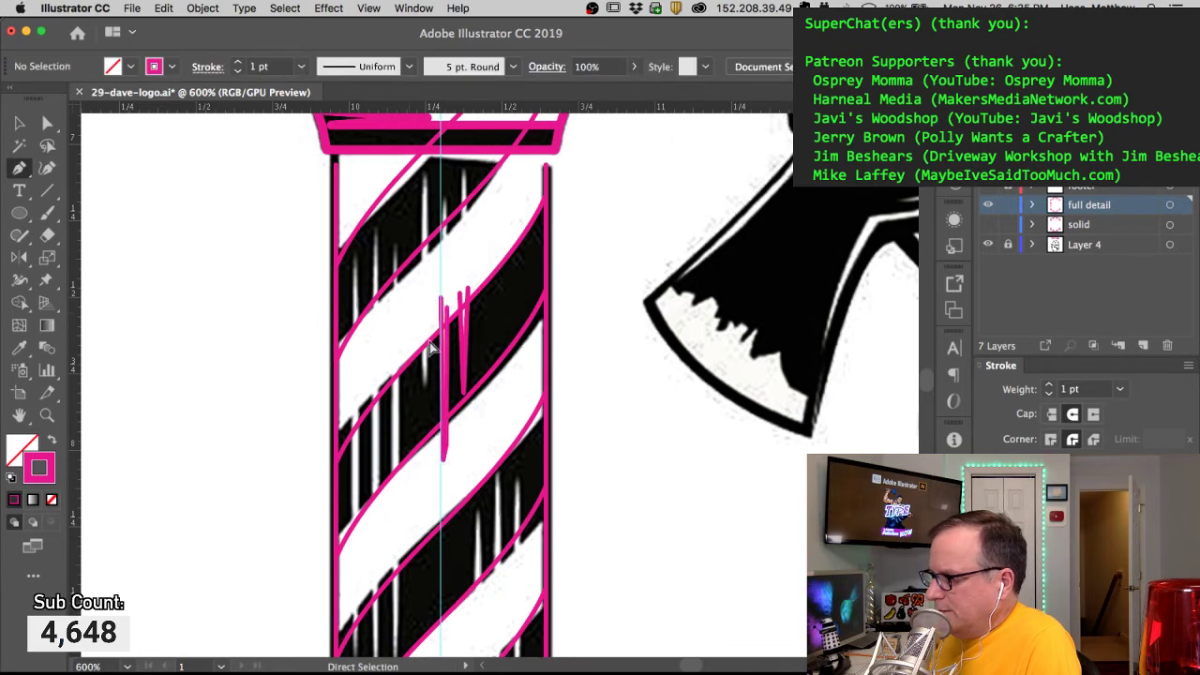
Step: Trace the short white sliver left of the centre guide as a small open V ending inside the stripe
{"action": "left_click", "coordinate": [426, 333]}
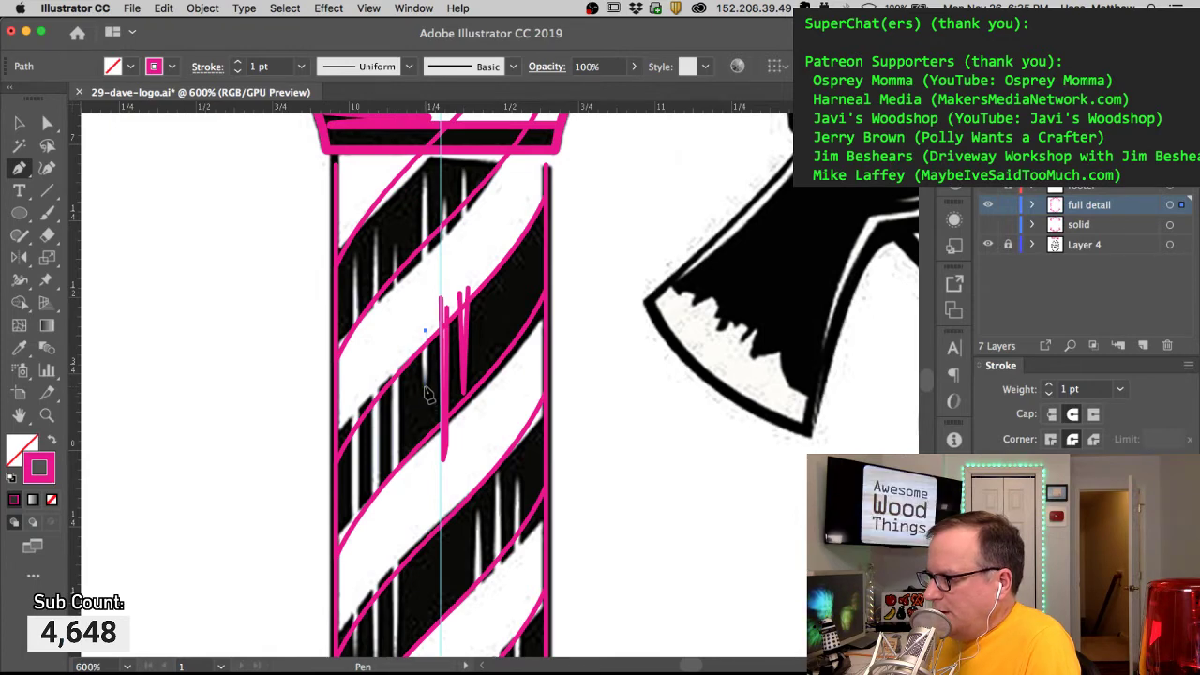
{"action": "left_click", "coordinate": [426, 390]}
{"action": "left_click", "coordinate": [419, 334]}
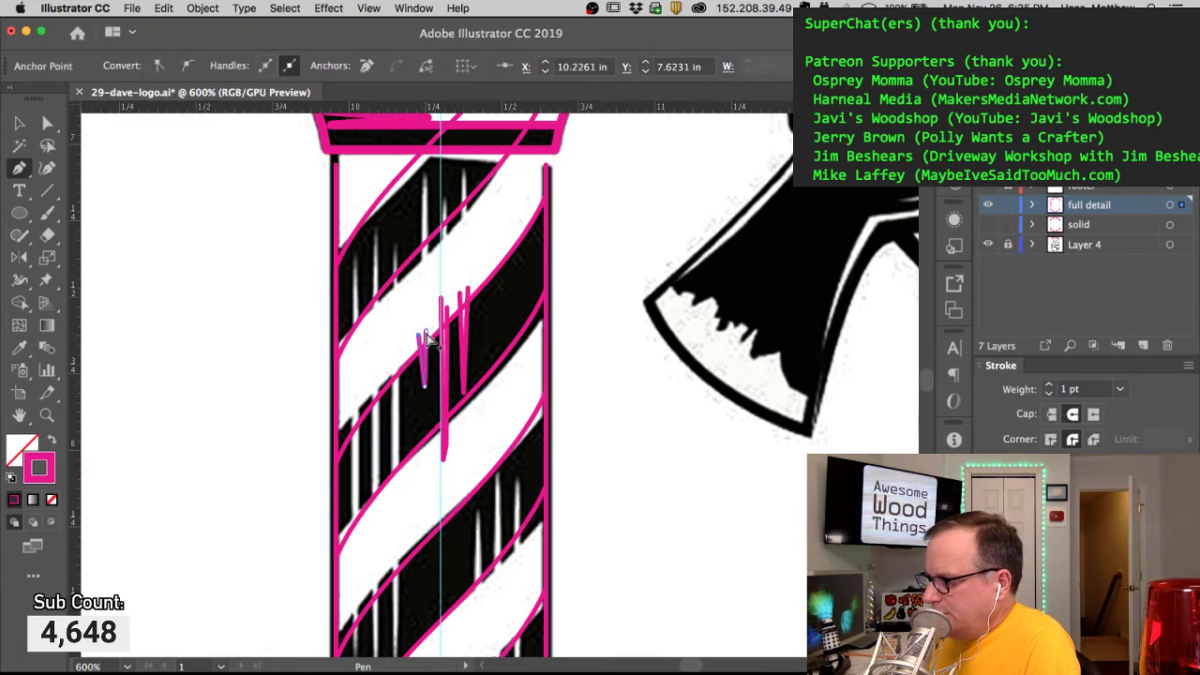
{"action": "left_click_drag", "start_coordinate": [425, 260], "coordinate": [422, 244]}
{"action": "left_click_drag", "start_coordinate": [425, 313], "coordinate": [426, 387]}
{"action": "left_click", "coordinate": [399, 343], "text": "super"}
Step: Trace the fourth white sliver from the right as a narrow open U crossing the stripe's full height
{"action": "left_click", "coordinate": [397, 358]}
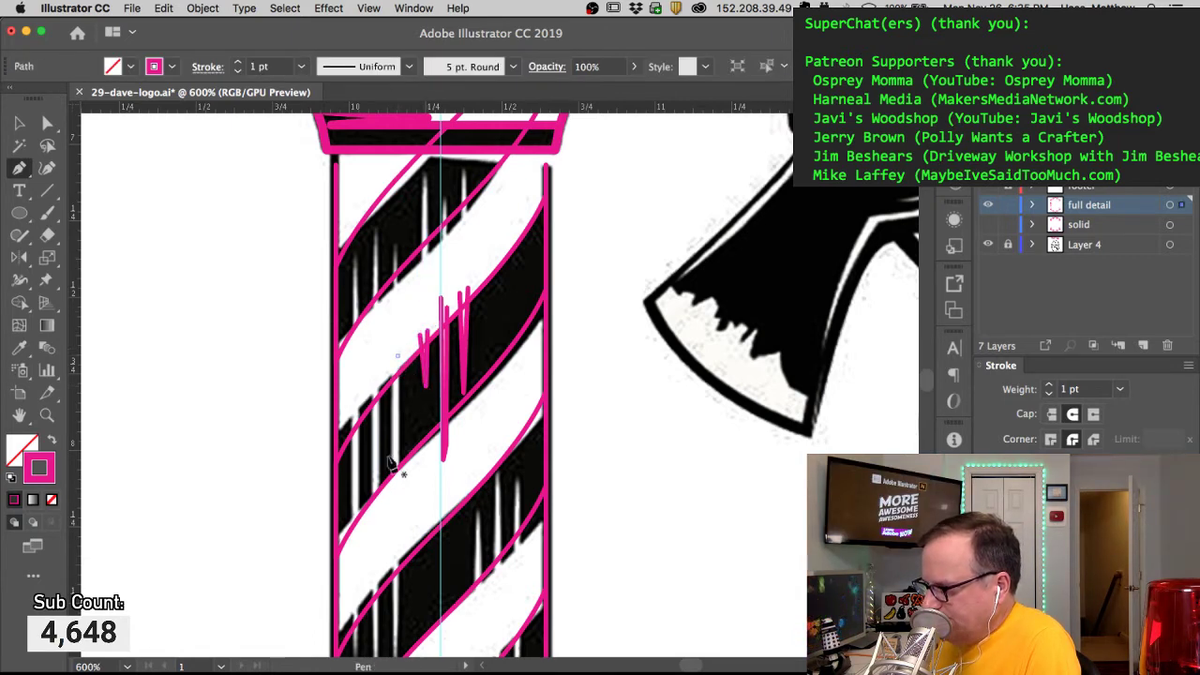
{"action": "left_click", "coordinate": [398, 504]}
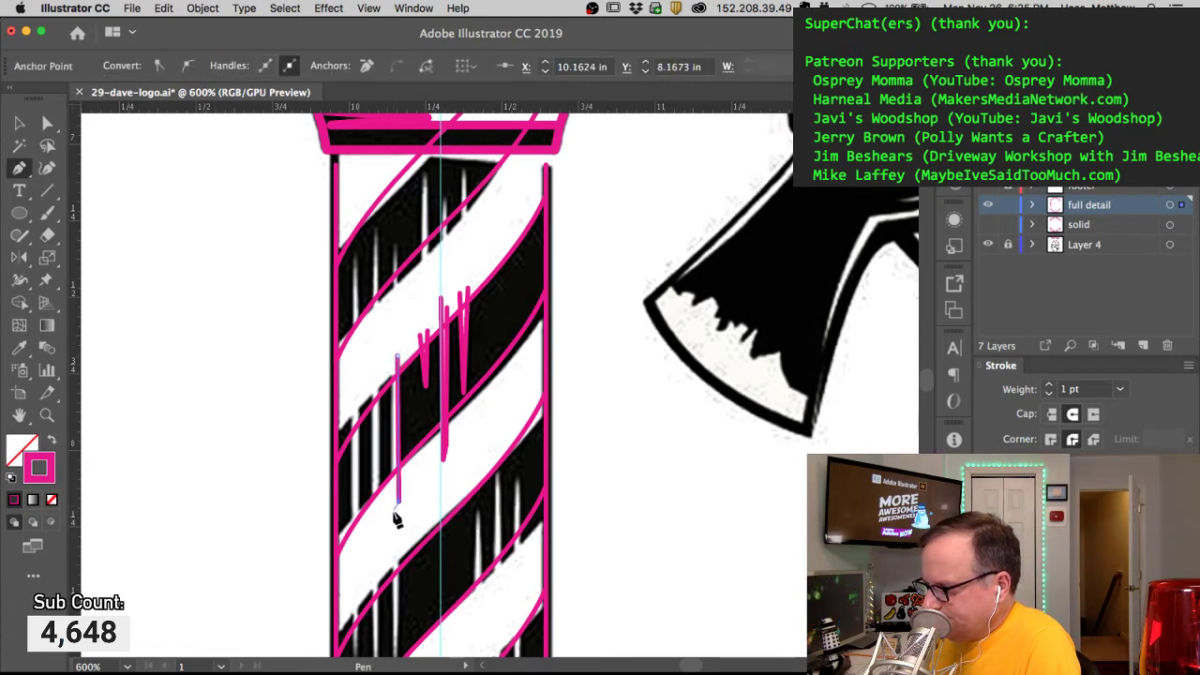
{"action": "left_click", "coordinate": [391, 355]}
{"action": "left_click", "coordinate": [392, 337], "text": "super"}
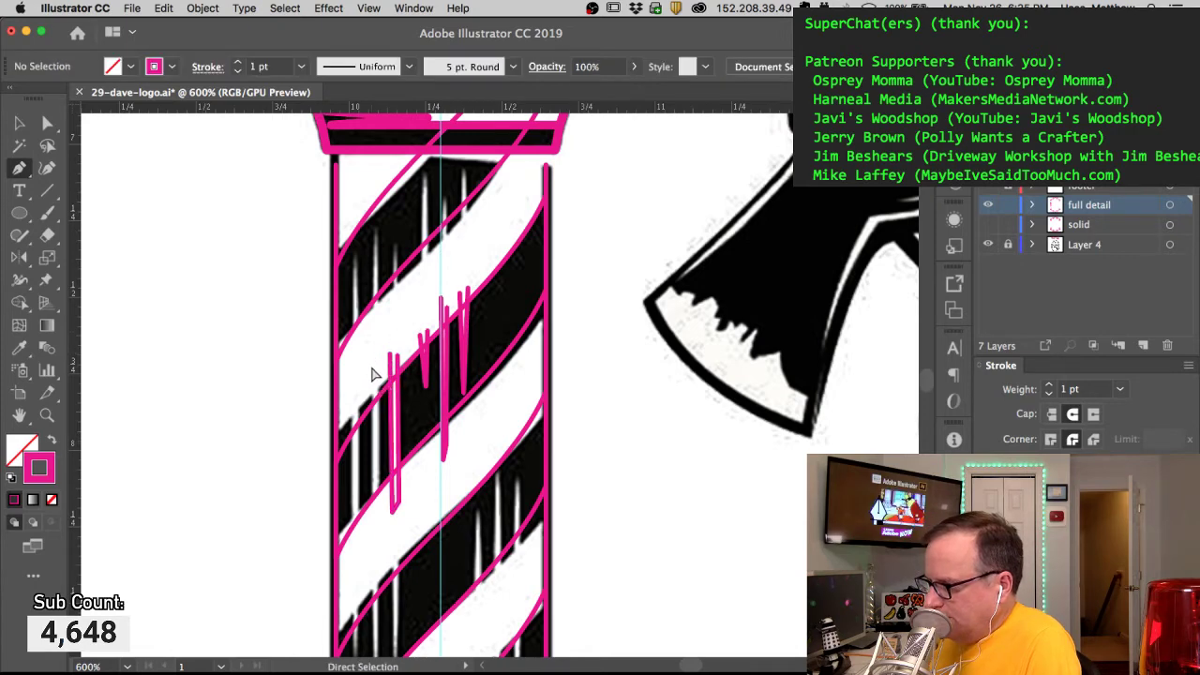
Step: Trace the fifth white sliver from the right as another narrow open U that overshoots the stripe's upper and lower edges
{"action": "left_click", "coordinate": [380, 379]}
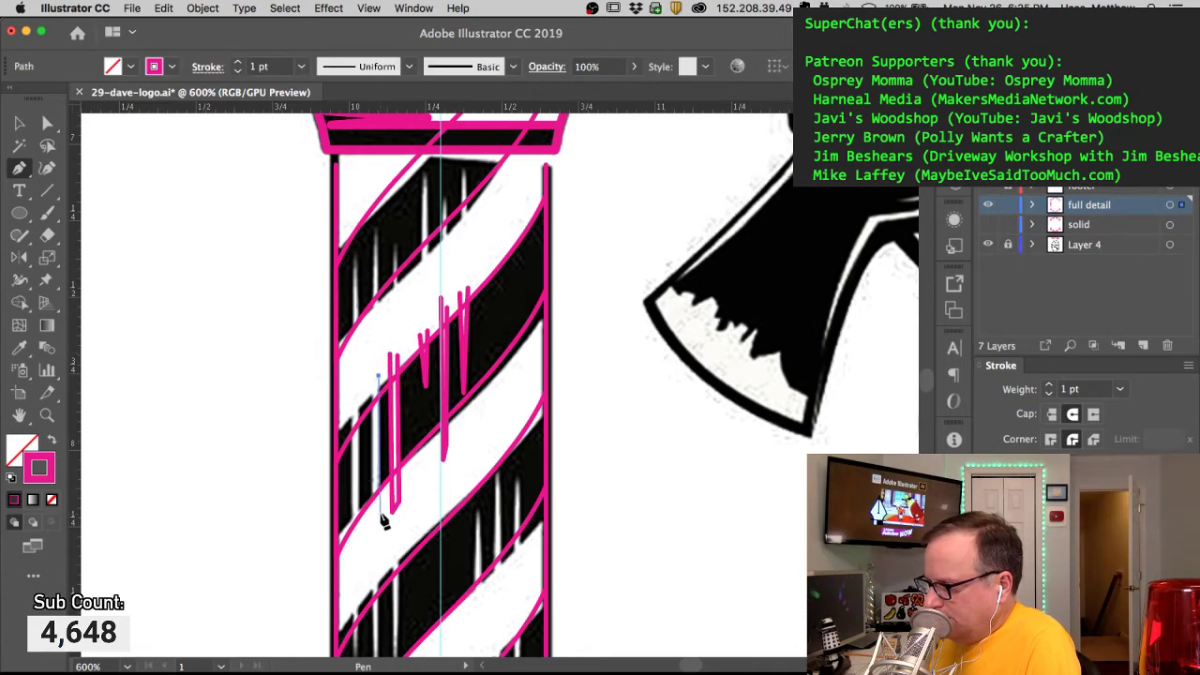
{"action": "left_click", "coordinate": [378, 518]}
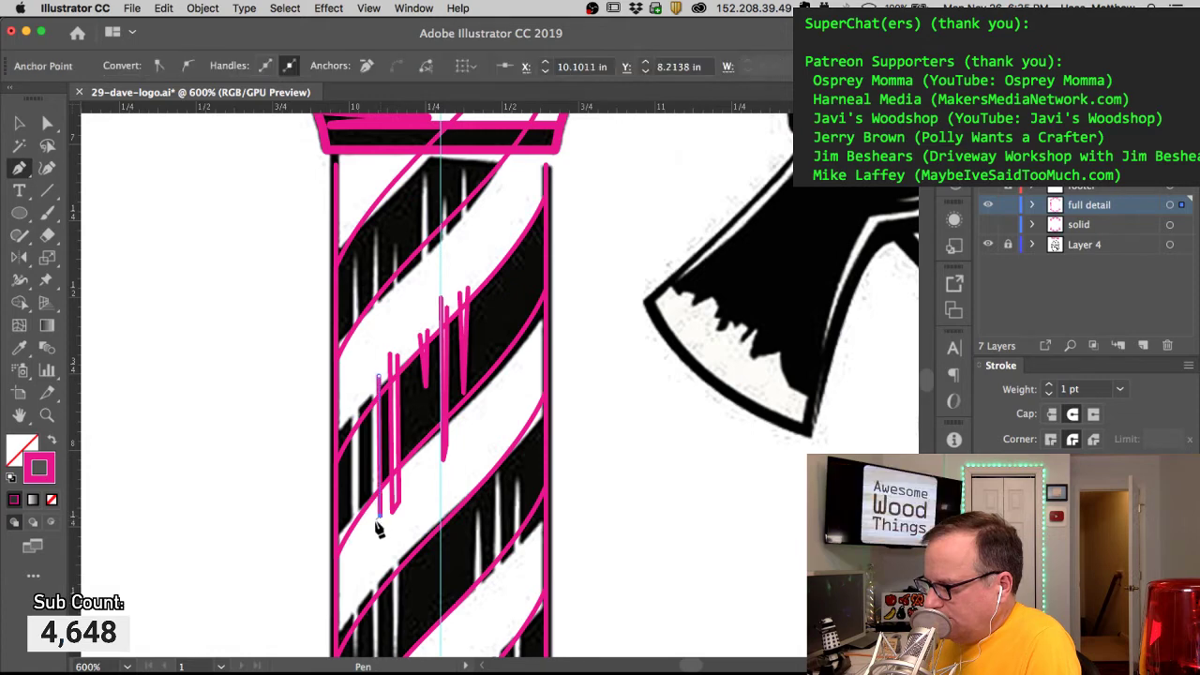
{"action": "left_click", "coordinate": [374, 521]}
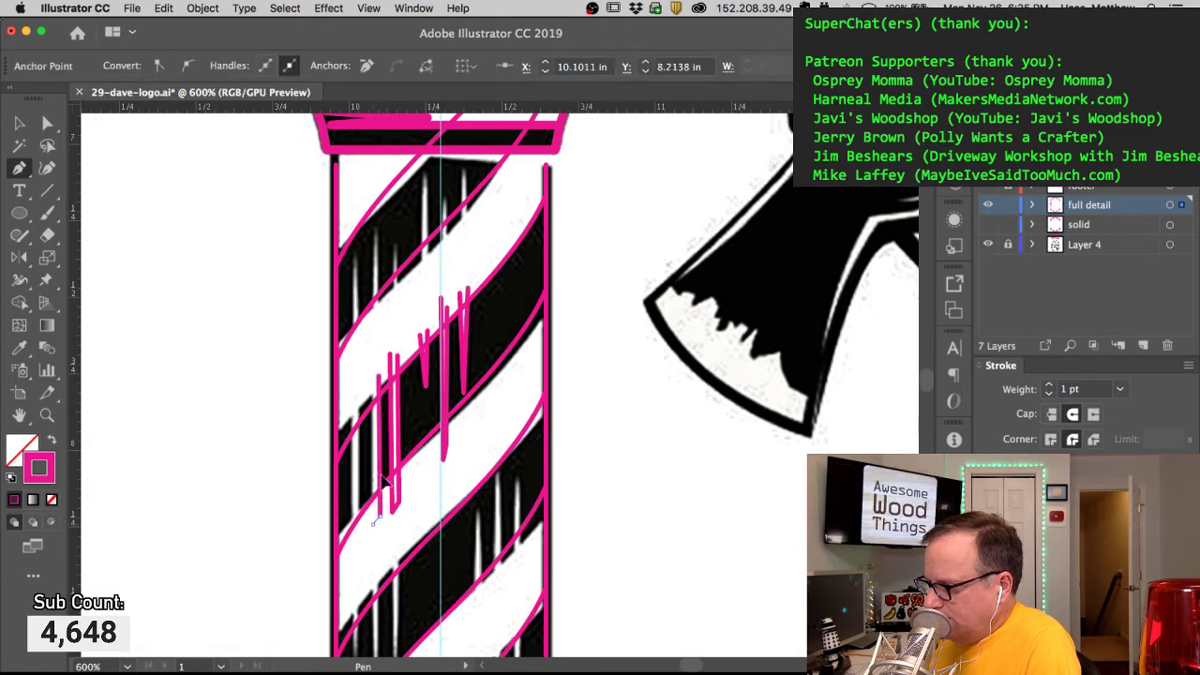
{"action": "left_click", "coordinate": [371, 378]}
{"action": "left_click", "coordinate": [372, 349], "text": "super"}
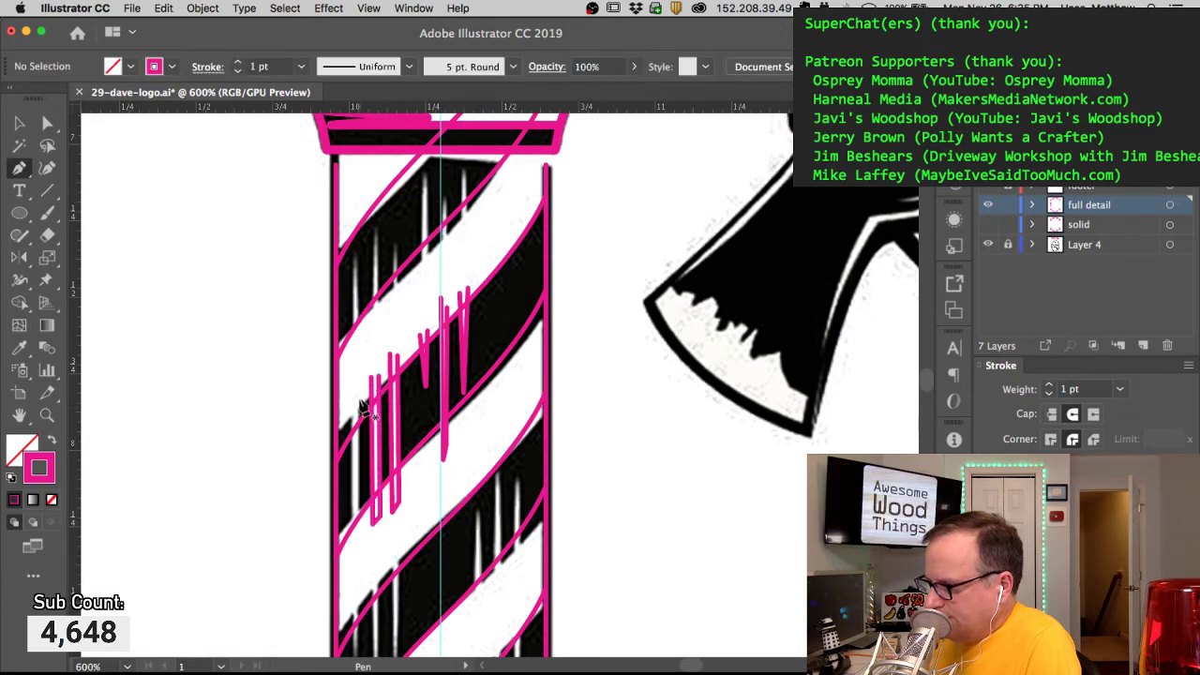
Step: Trace the leftmost white sliver near the shaft's left edge as a long open U extending past the stripe
{"action": "left_click", "coordinate": [358, 401]}
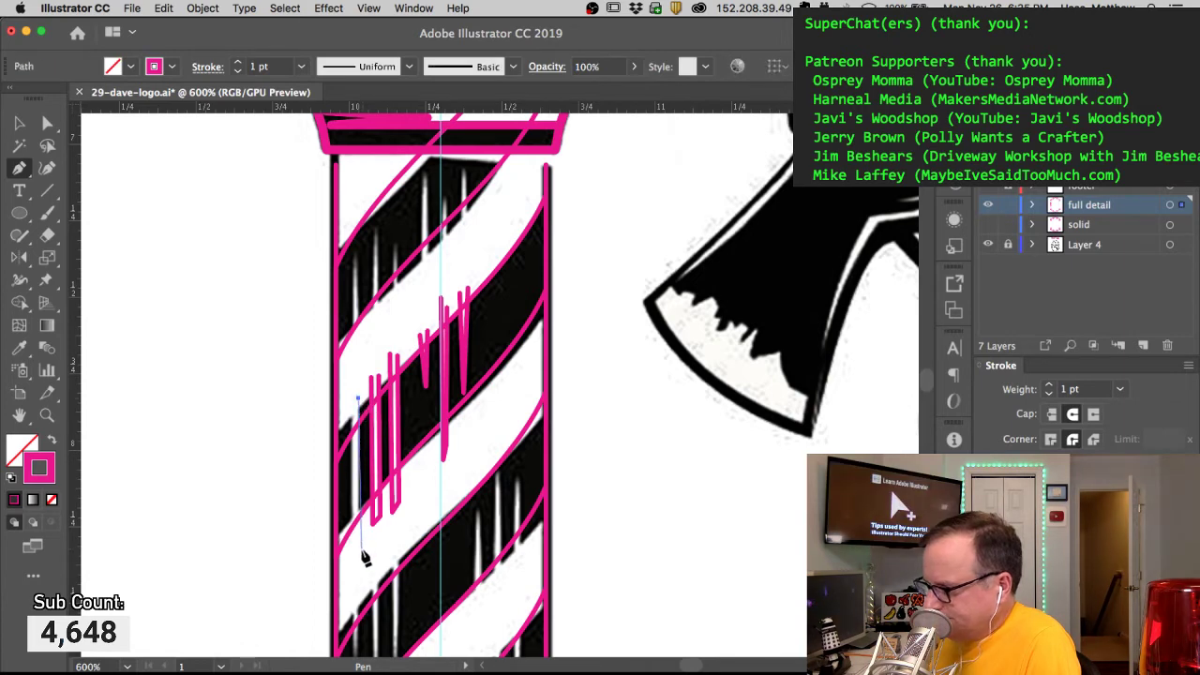
{"action": "left_click", "coordinate": [357, 555]}
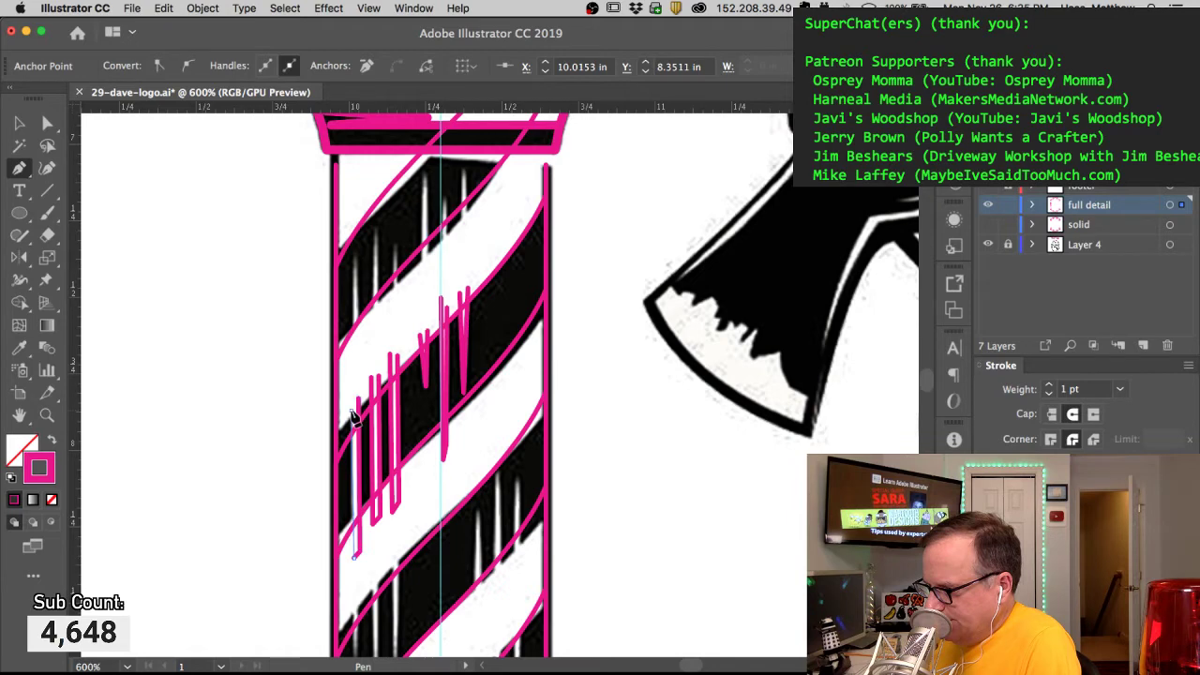
{"action": "left_click", "coordinate": [289, 492], "text": "super"}
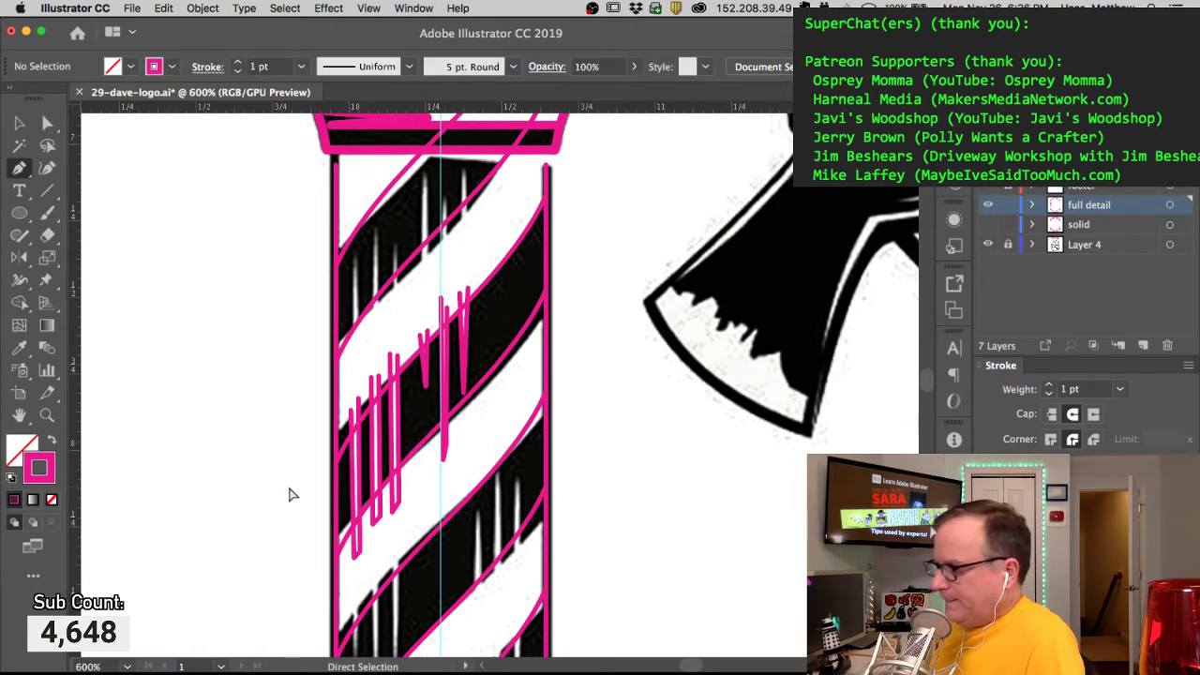
Step: Select the second stripe shape with all six sliver paths and place a copy of them in the empty space left of the pole
{"action": "mouse_move", "coordinate": [474, 278]}
{"action": "left_mouse_down"}
{"action": "mouse_move", "coordinate": [438, 460]}
{"action": "mouse_move", "coordinate": [421, 472]}
{"action": "left_mouse_up"}
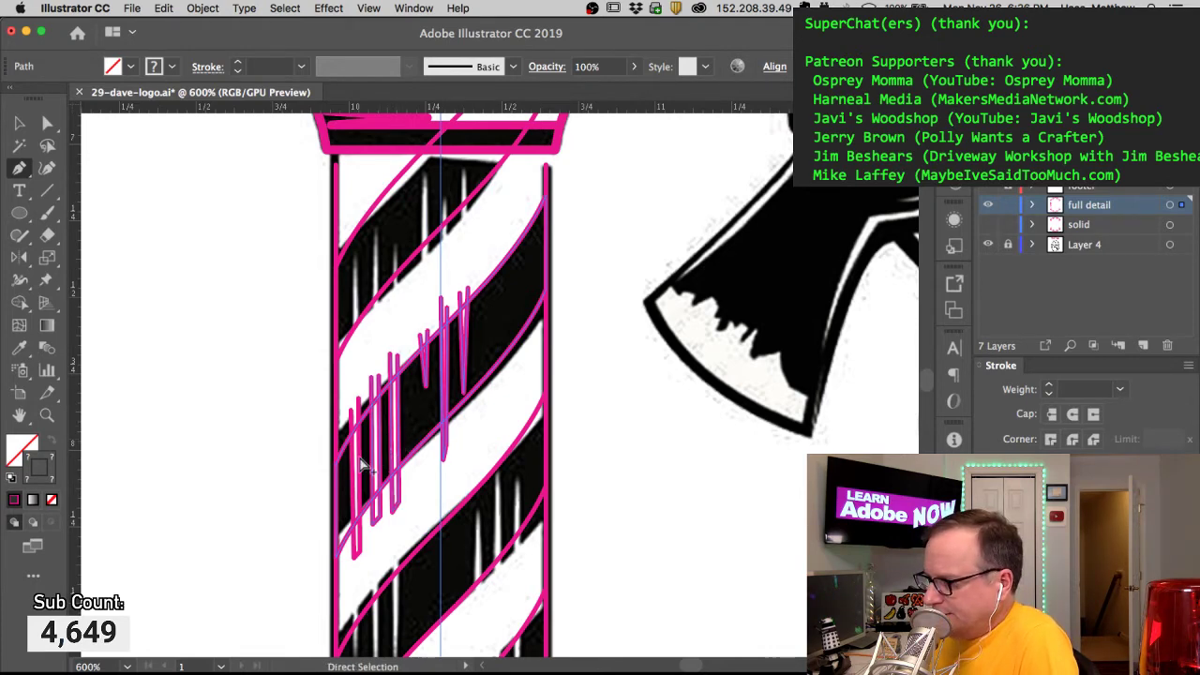
{"action": "left_click", "coordinate": [462, 405], "text": "super"}
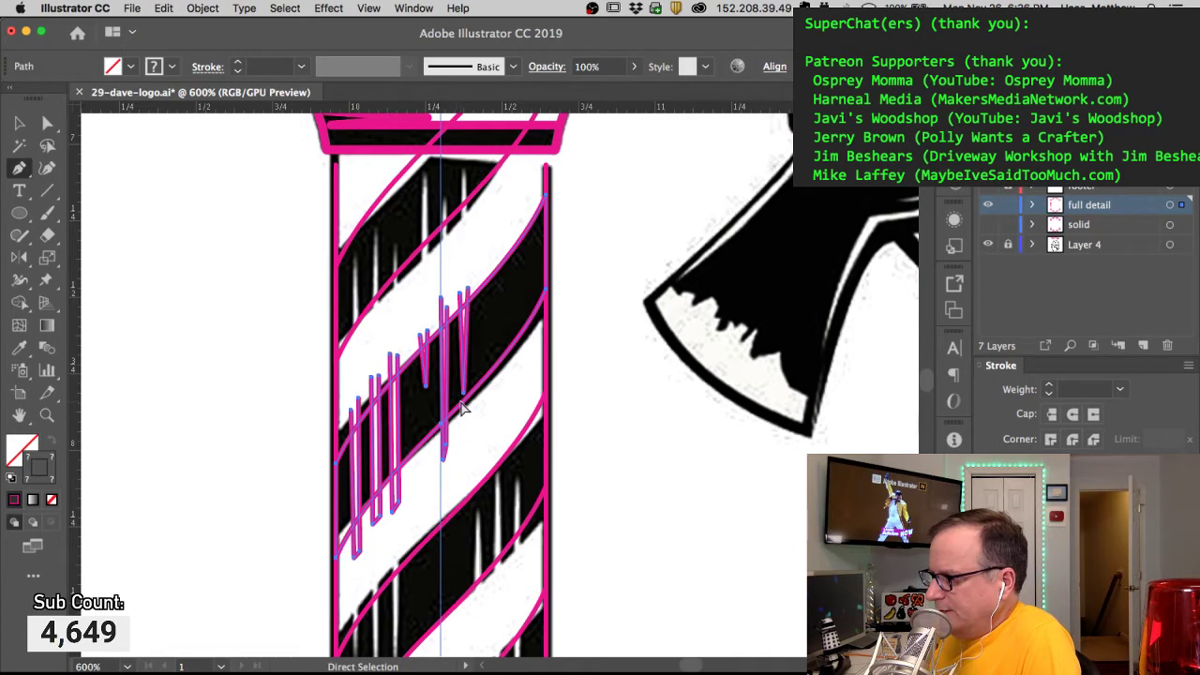
{"action": "left_click_drag", "start_coordinate": [462, 406], "coordinate": [212, 434]}
{"action": "left_click", "coordinate": [211, 251]}
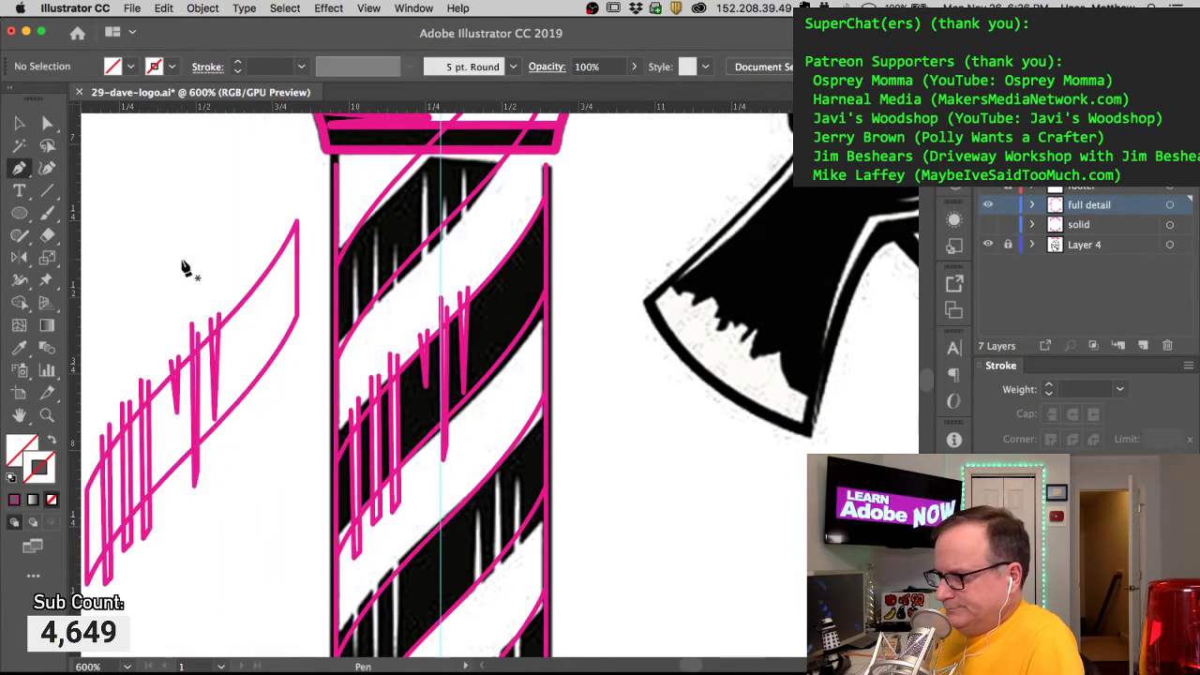
{"action": "left_click_drag", "start_coordinate": [197, 279], "coordinate": [309, 237]}
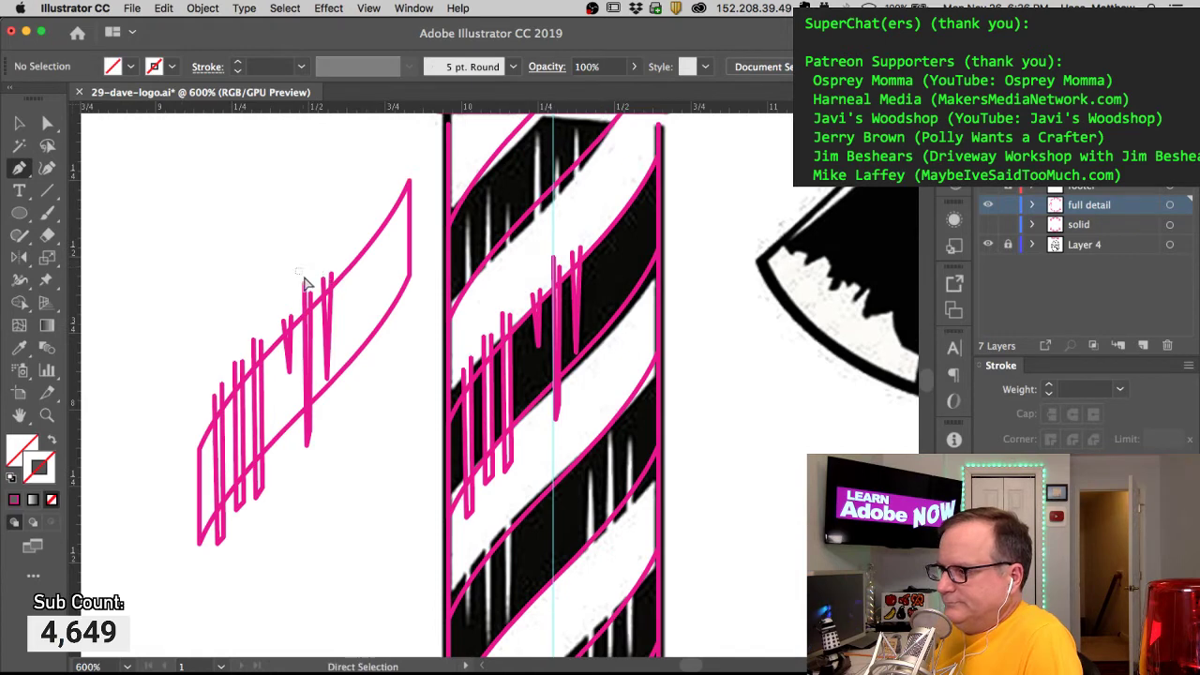
Step: Close the open upper ends of the six sliver paths on the copied stripe by joining their endpoints
{"action": "left_click_drag", "start_coordinate": [312, 295], "coordinate": [313, 298]}
{"action": "left_click_drag", "start_coordinate": [310, 257], "coordinate": [333, 283]}
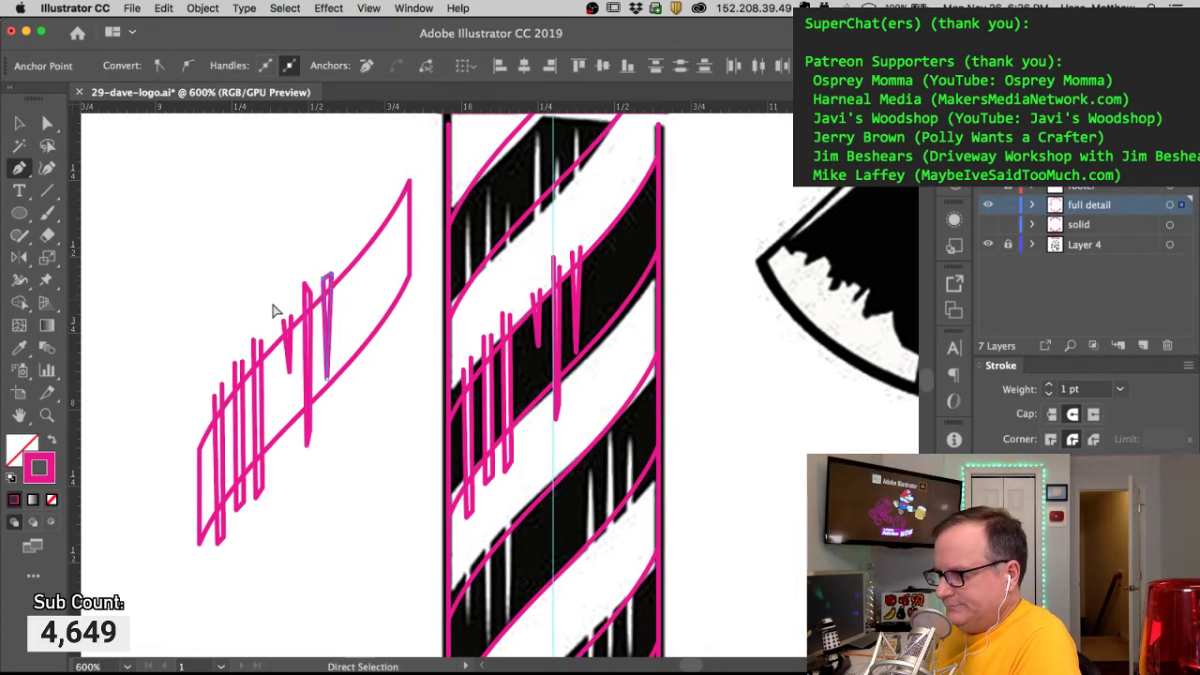
{"action": "left_click_drag", "start_coordinate": [293, 325], "coordinate": [201, 405]}
{"action": "left_click", "coordinate": [216, 297], "text": "super"}
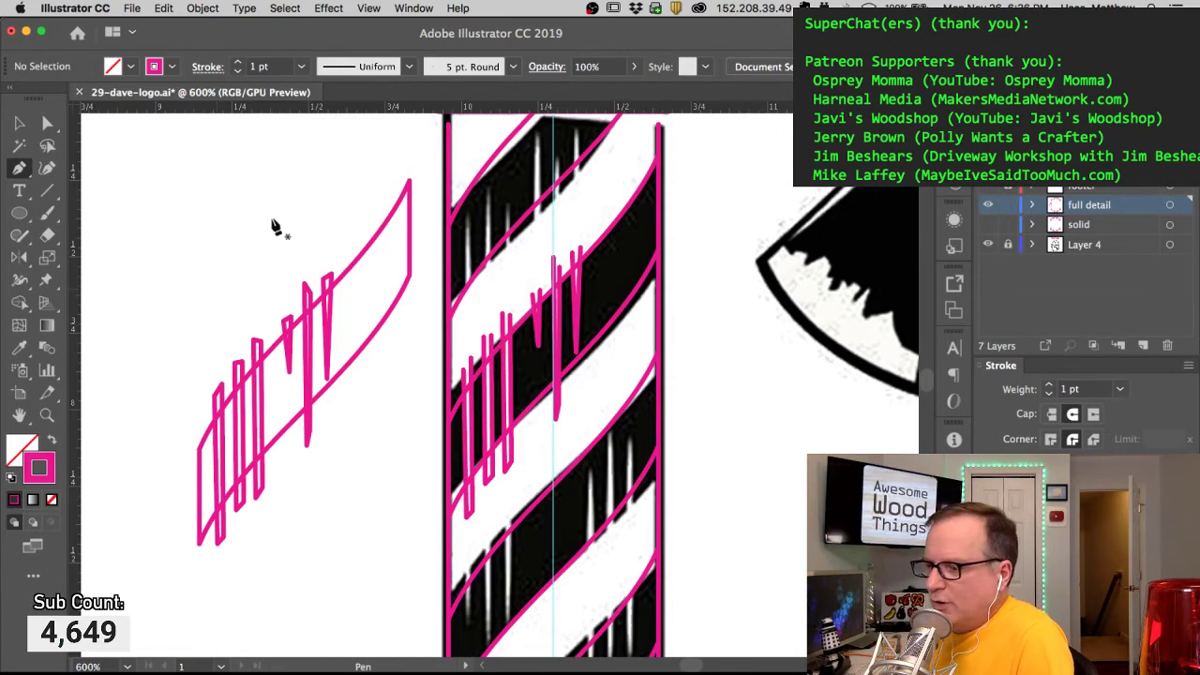
{"action": "key", "text": "super"}
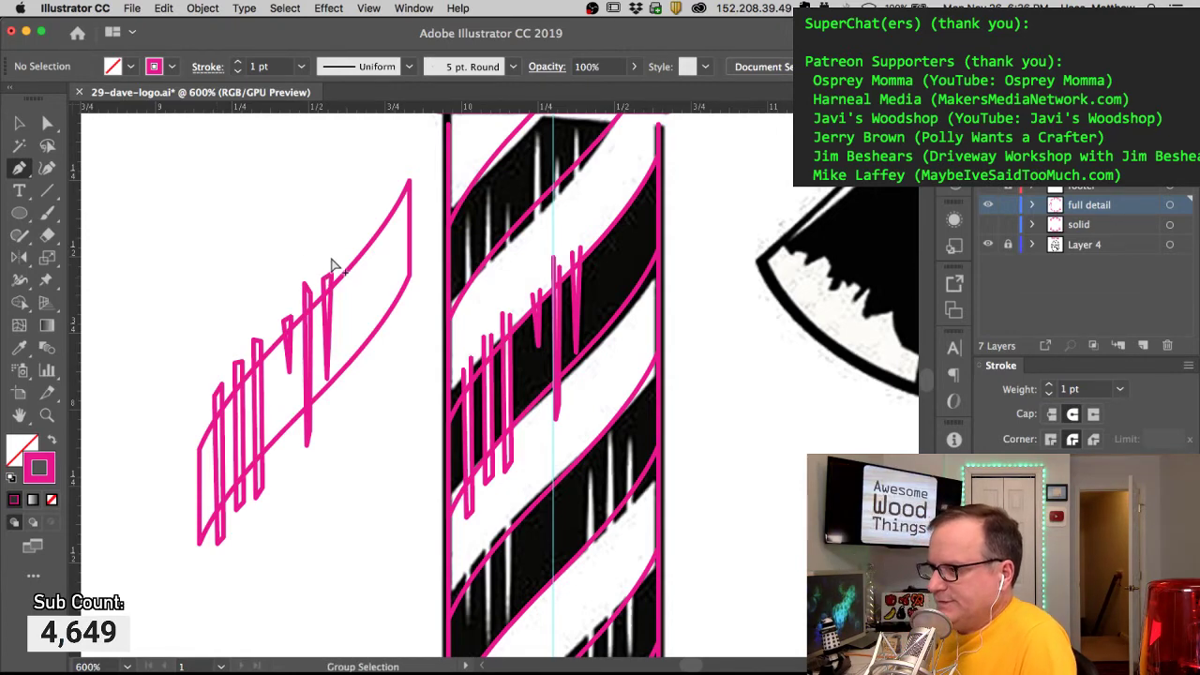
Step: Switch to Chrome, search the web for "open office draw" and preview the Open Office Draw Basics Tutorial video partway through
{"action": "key", "text": "super+Tab"}
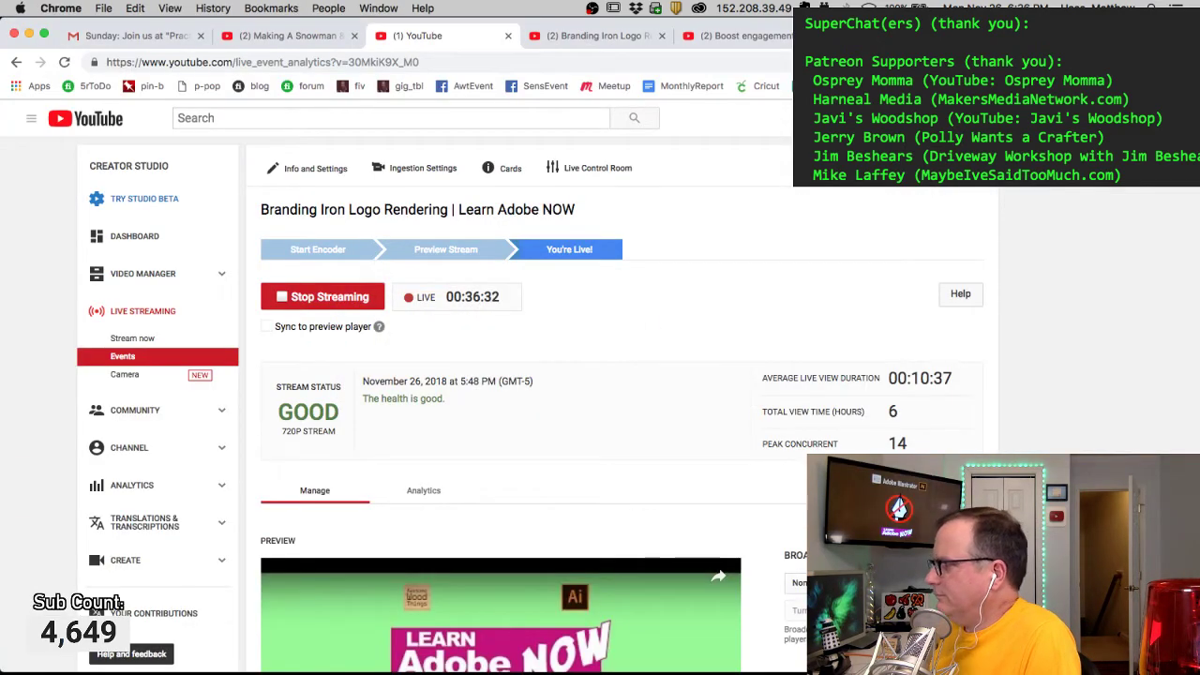
{"action": "key", "text": "super+t"}
{"action": "type", "text": "open off"}
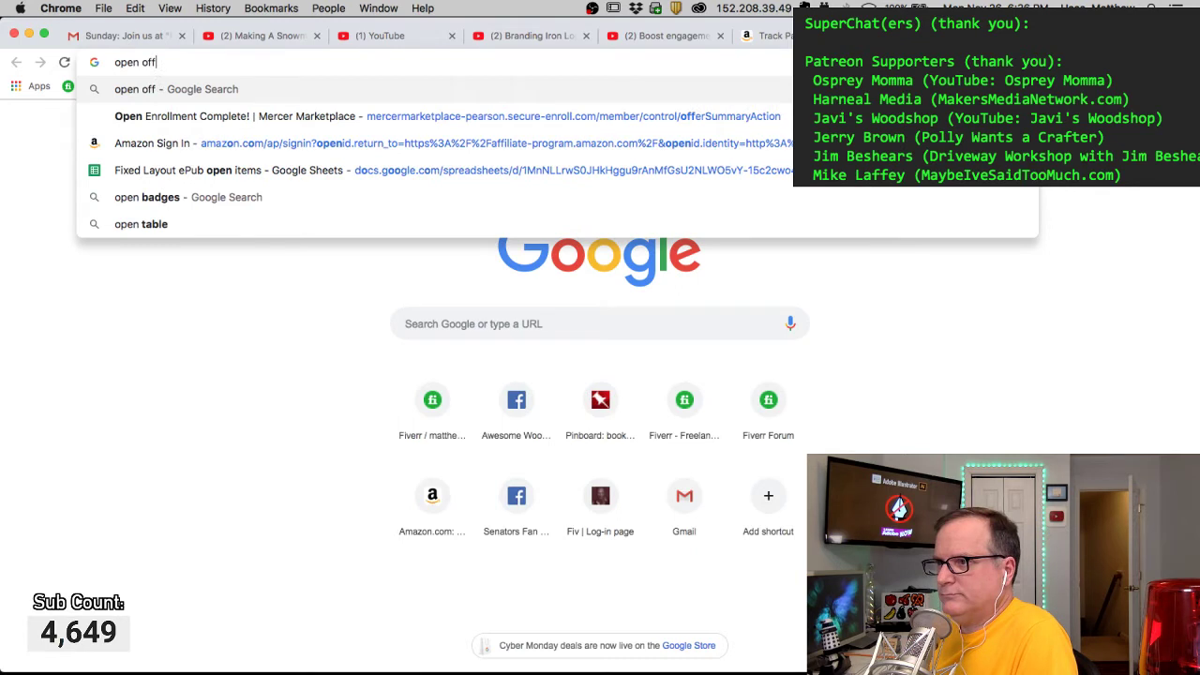
{"action": "type", "text": "ice draw"}
{"action": "key", "text": "Return"}
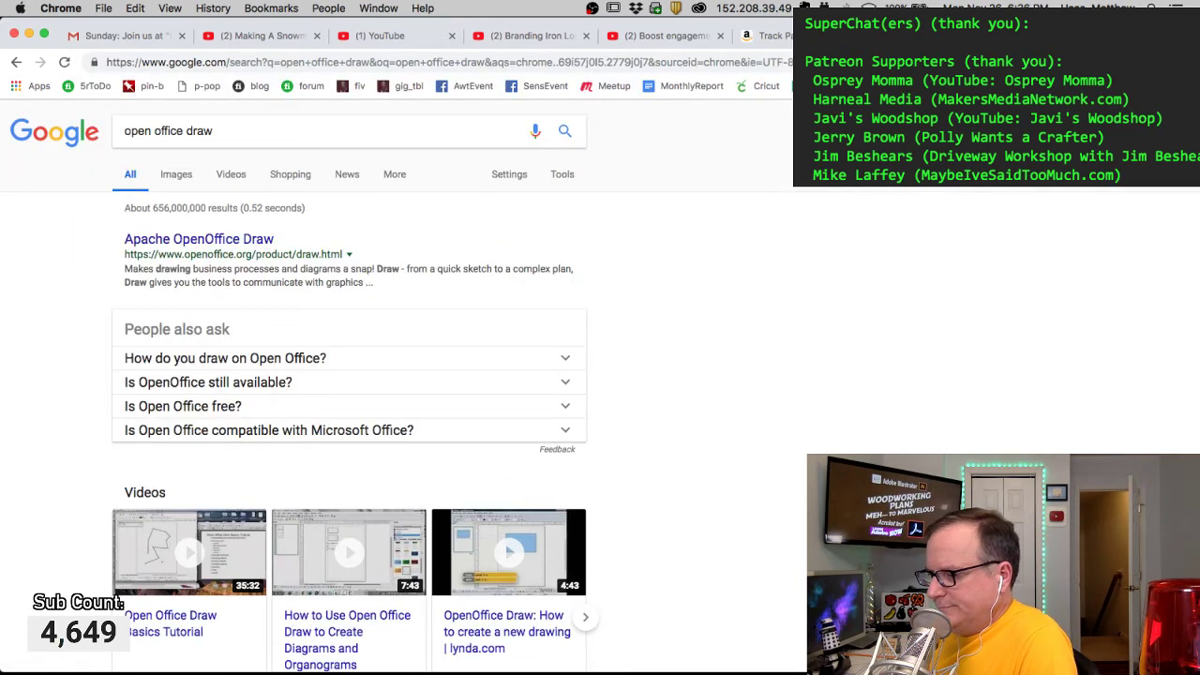
{"action": "left_click", "coordinate": [164, 617]}
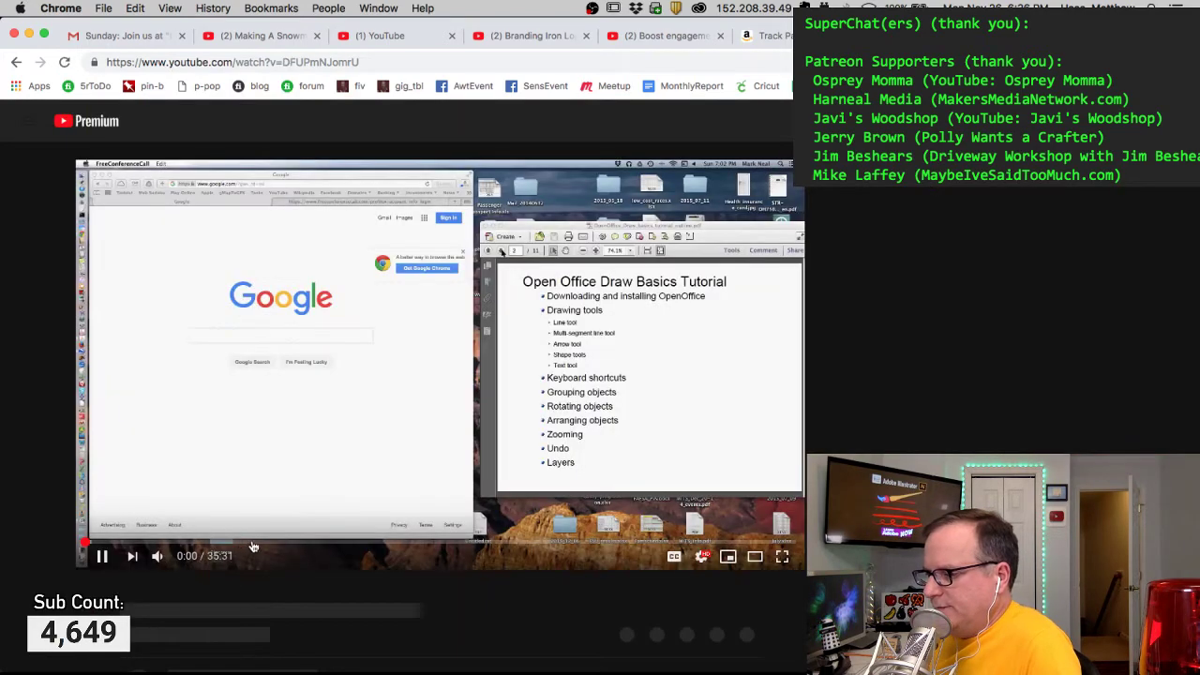
{"action": "left_click", "coordinate": [253, 544]}
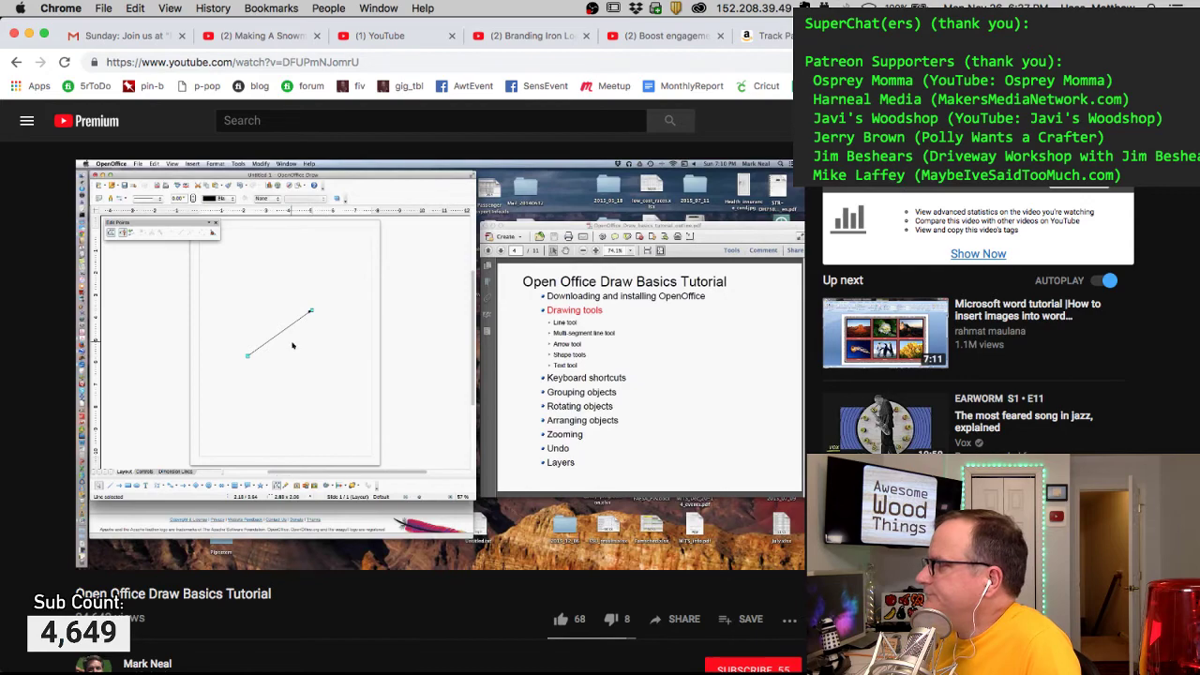
Step: Close the tutorial's browser tab and switch back to Illustrator
{"action": "key", "text": "super+w"}
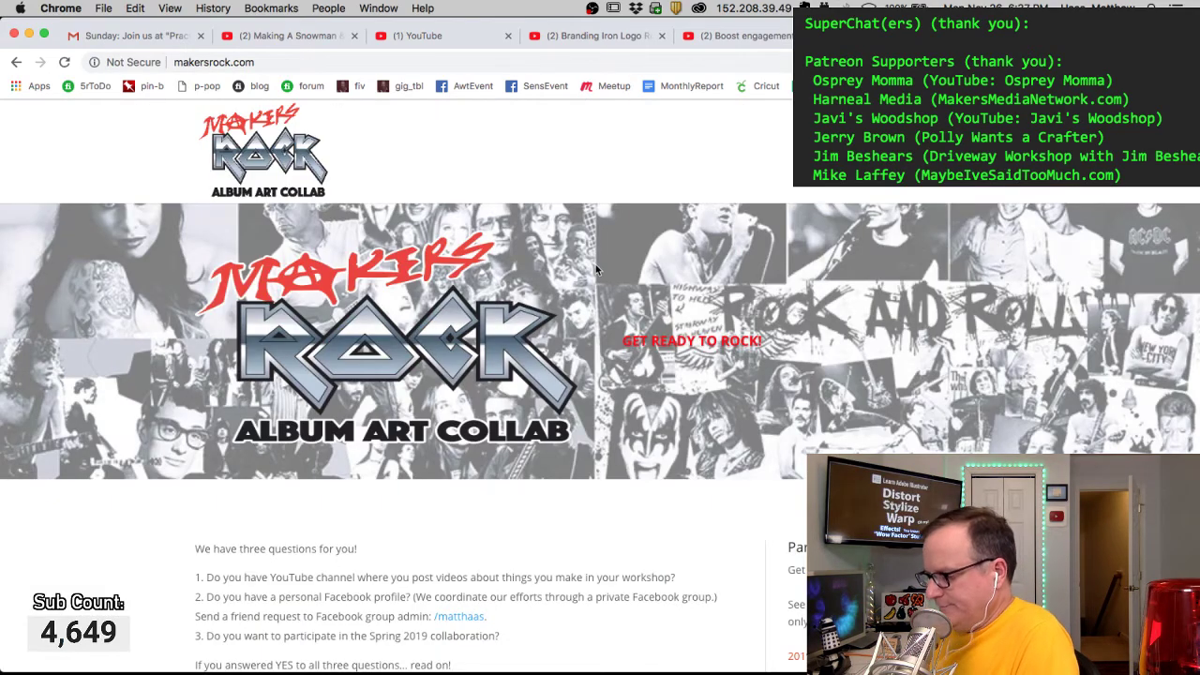
{"action": "key", "text": "super+Tab"}
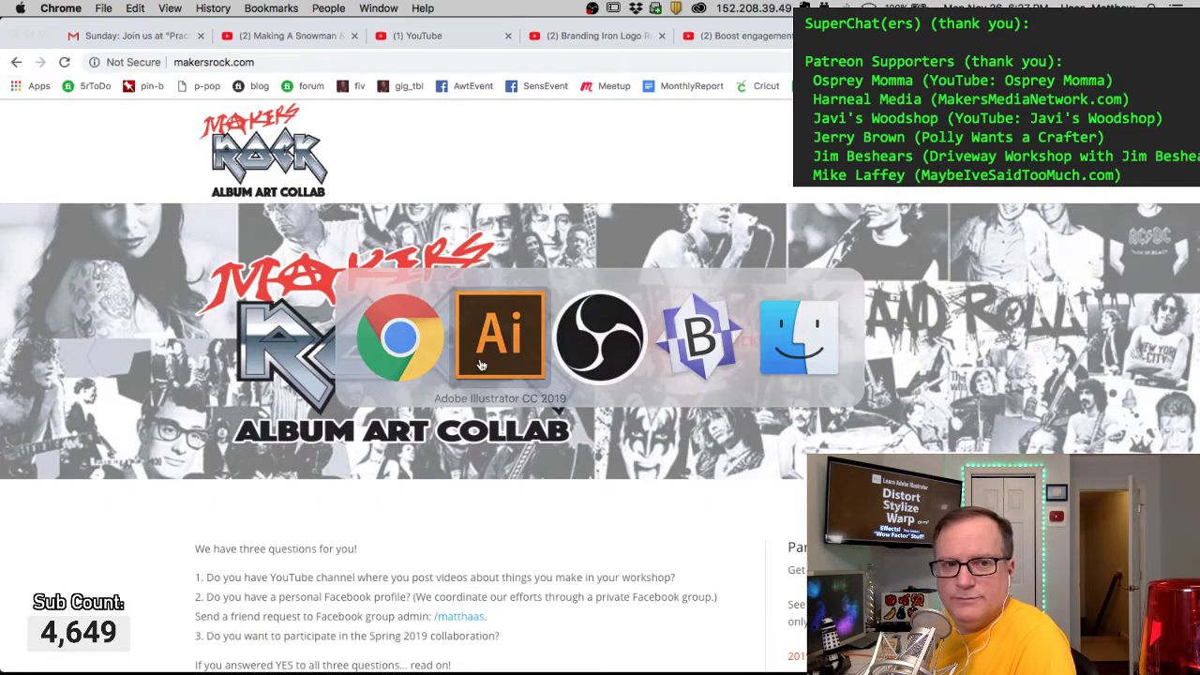
{"action": "left_click", "coordinate": [480, 363]}
Step: Give the six sliver shapes on the copied stripe a white fill and no stroke, leaving out the stripe outline
{"action": "key", "text": "super"}
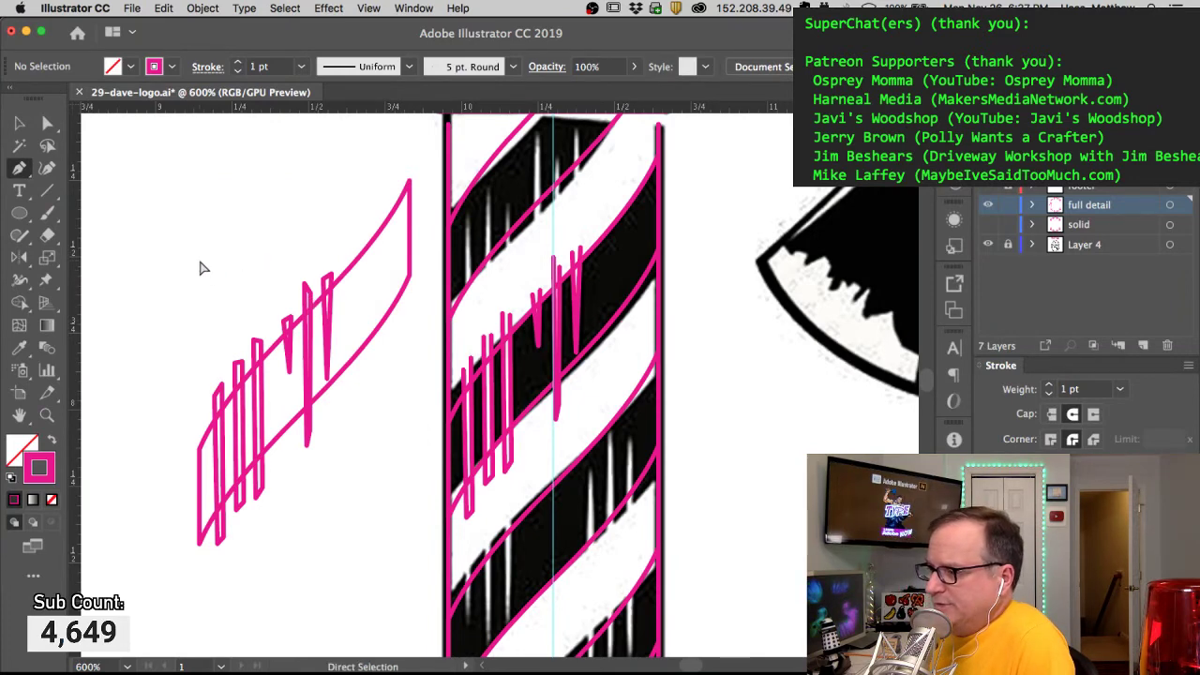
{"action": "left_click_drag", "start_coordinate": [195, 294], "coordinate": [347, 493]}
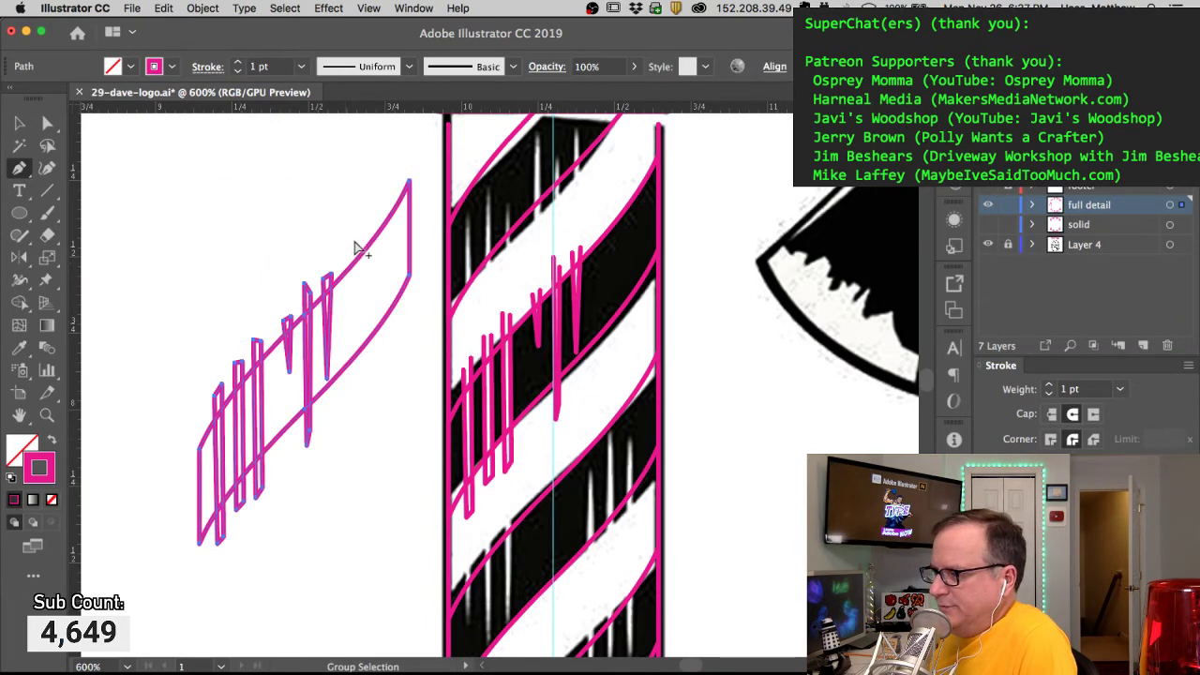
{"action": "left_click", "coordinate": [379, 333], "text": "alt+shift+super"}
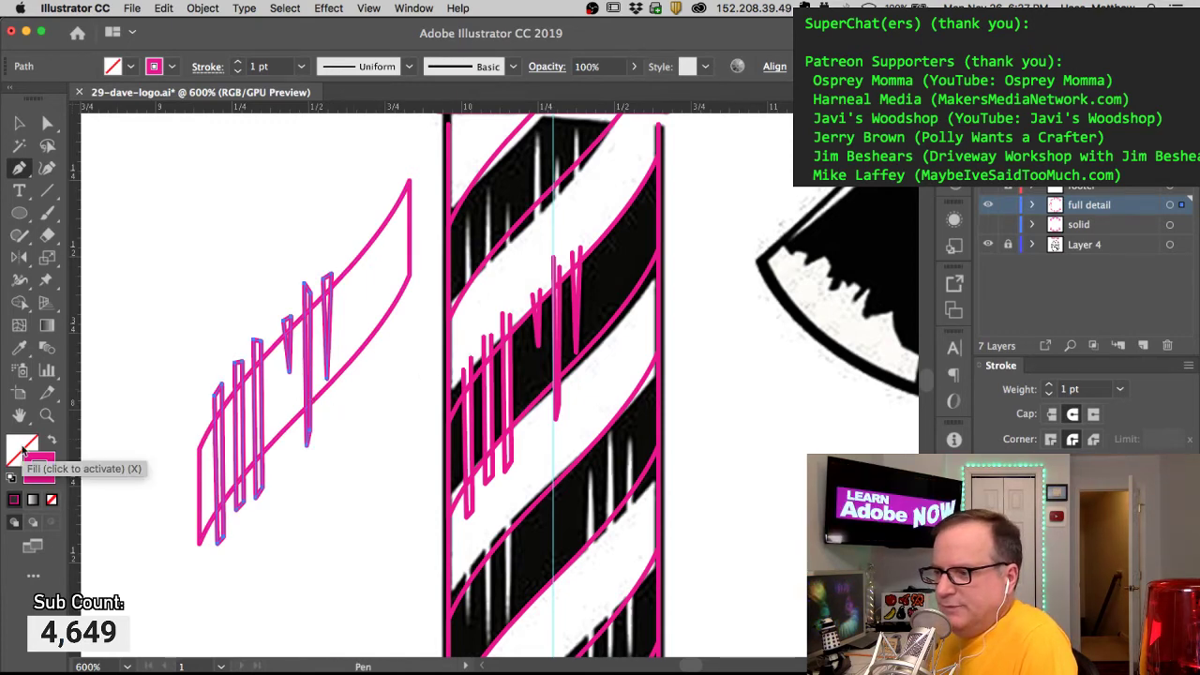
{"action": "left_click", "coordinate": [11, 477]}
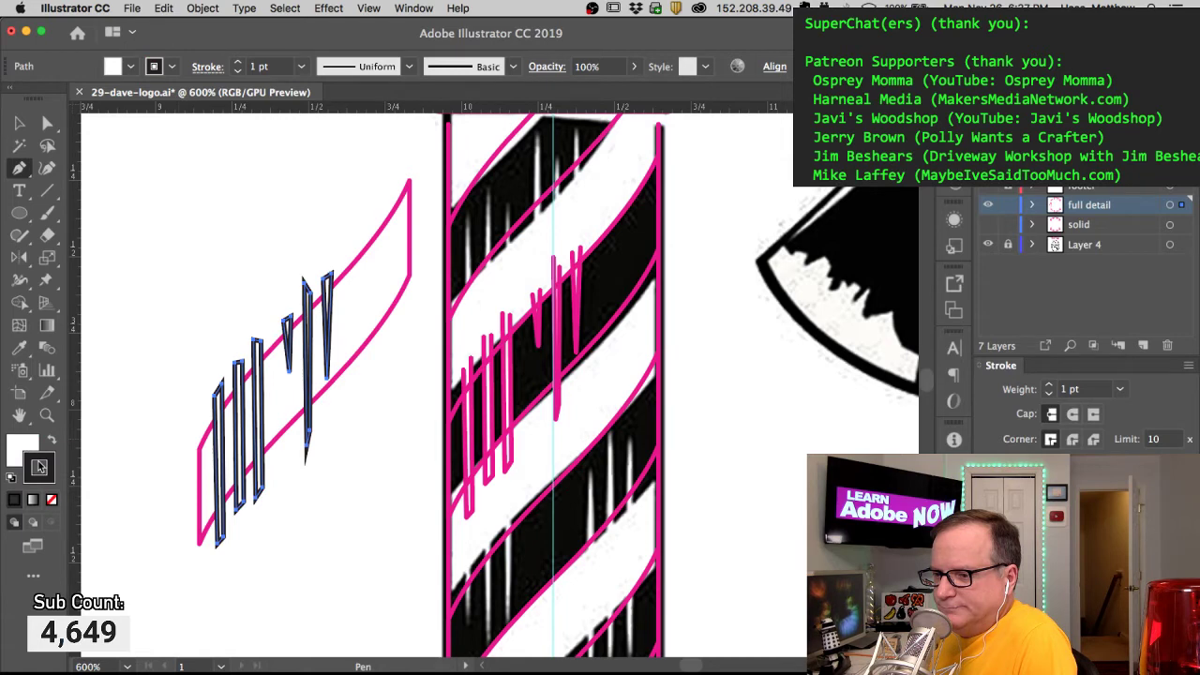
{"action": "left_click", "coordinate": [52, 499]}
{"action": "key", "text": "a"}
{"action": "left_click", "coordinate": [159, 328]}
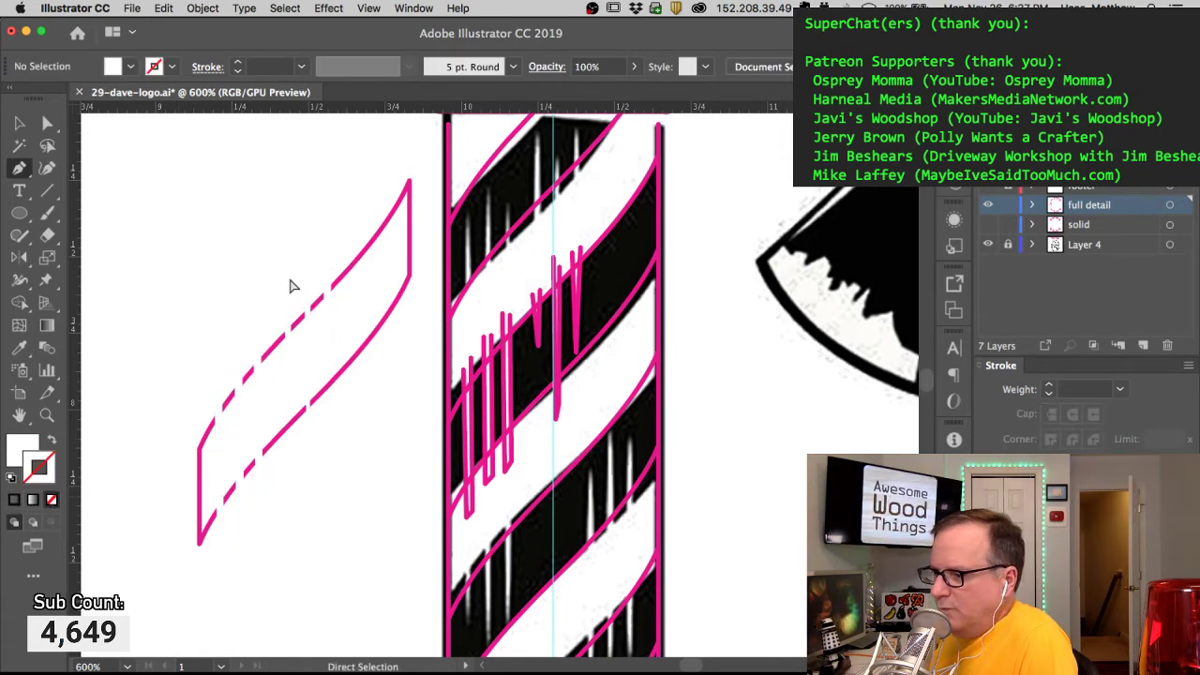
Step: Fill the copied stripe outline with its magenta stroke color and remove its stroke
{"action": "left_click_drag", "start_coordinate": [175, 260], "coordinate": [239, 306]}
{"action": "left_click_drag", "start_coordinate": [333, 279], "coordinate": [395, 317]}
{"action": "left_click", "coordinate": [343, 215], "text": "super"}
{"action": "left_click_drag", "start_coordinate": [36, 464], "coordinate": [22, 448]}
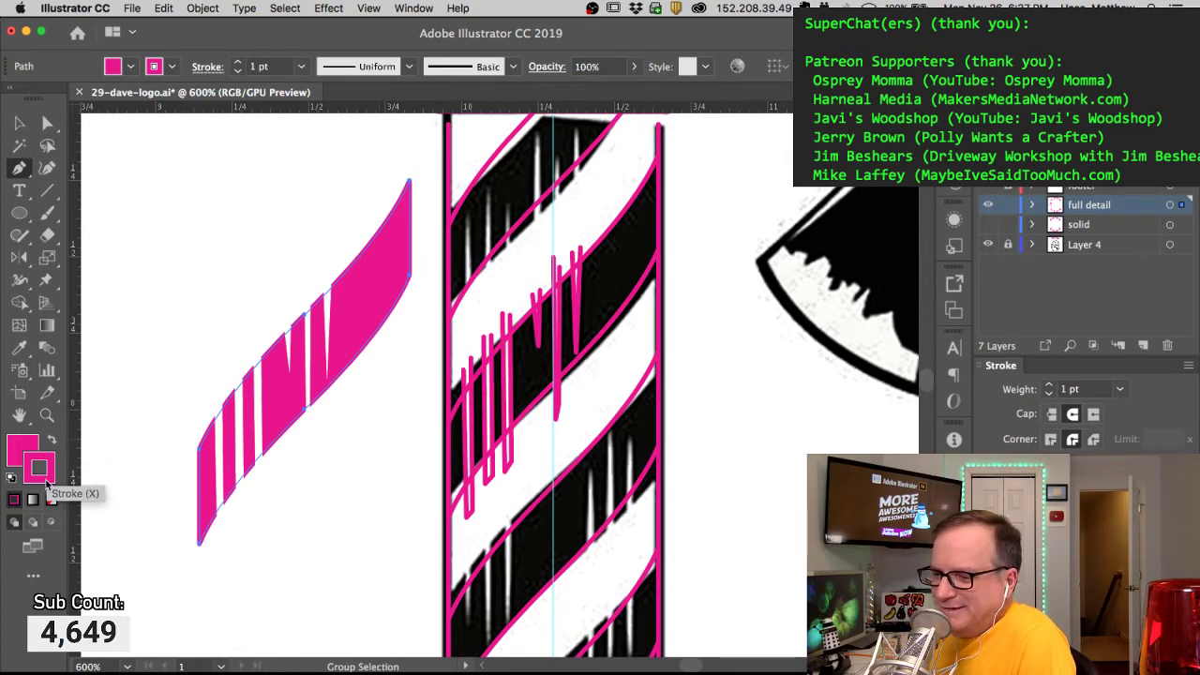
{"action": "left_click", "coordinate": [52, 499]}
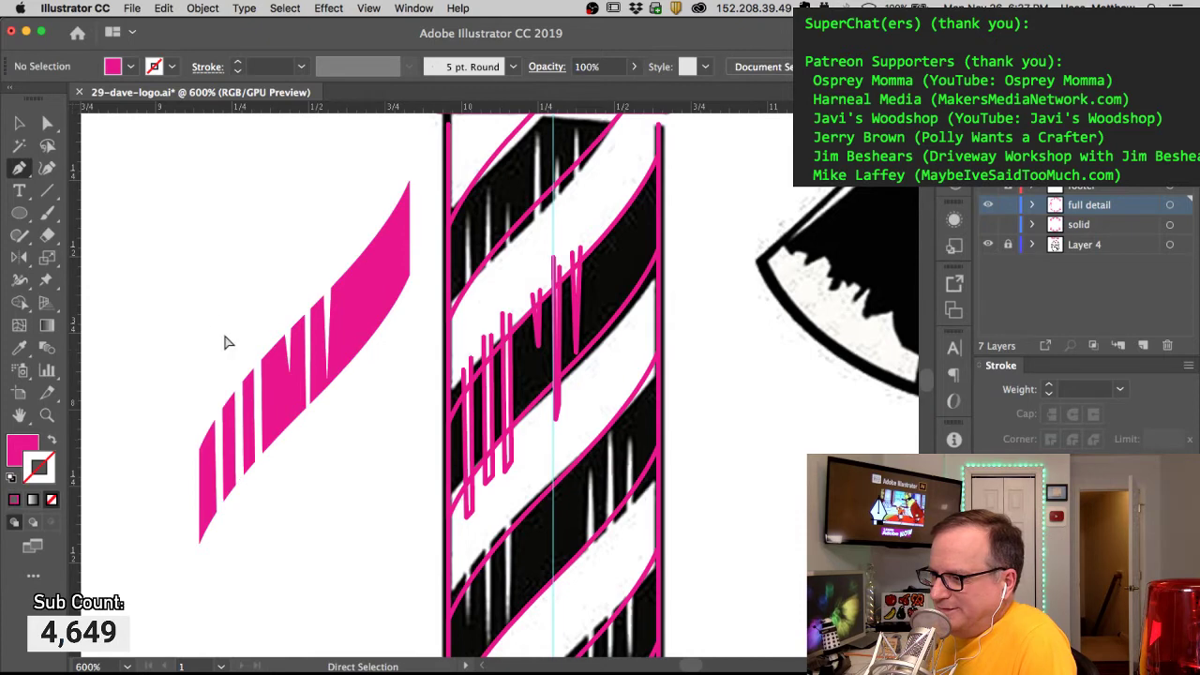
Step: Select the copied stripe with its six white slivers and split them with the Pathfinder Divide operation
{"action": "left_click_drag", "start_coordinate": [177, 286], "coordinate": [357, 559]}
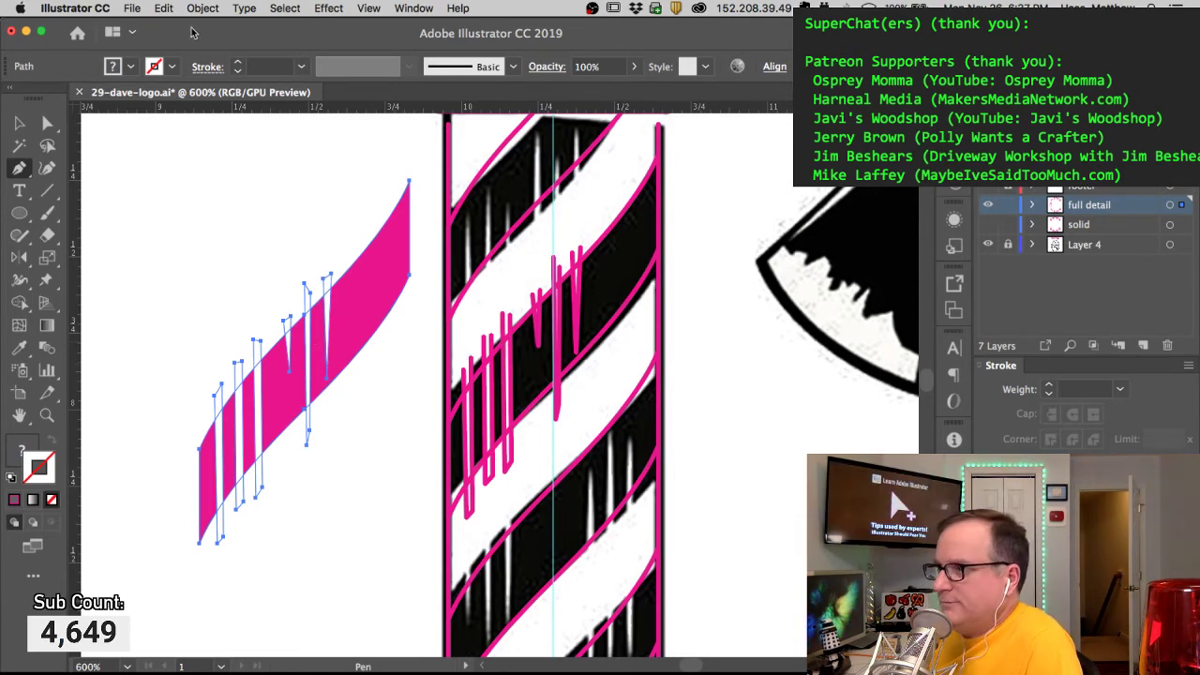
{"action": "left_click", "coordinate": [413, 9]}
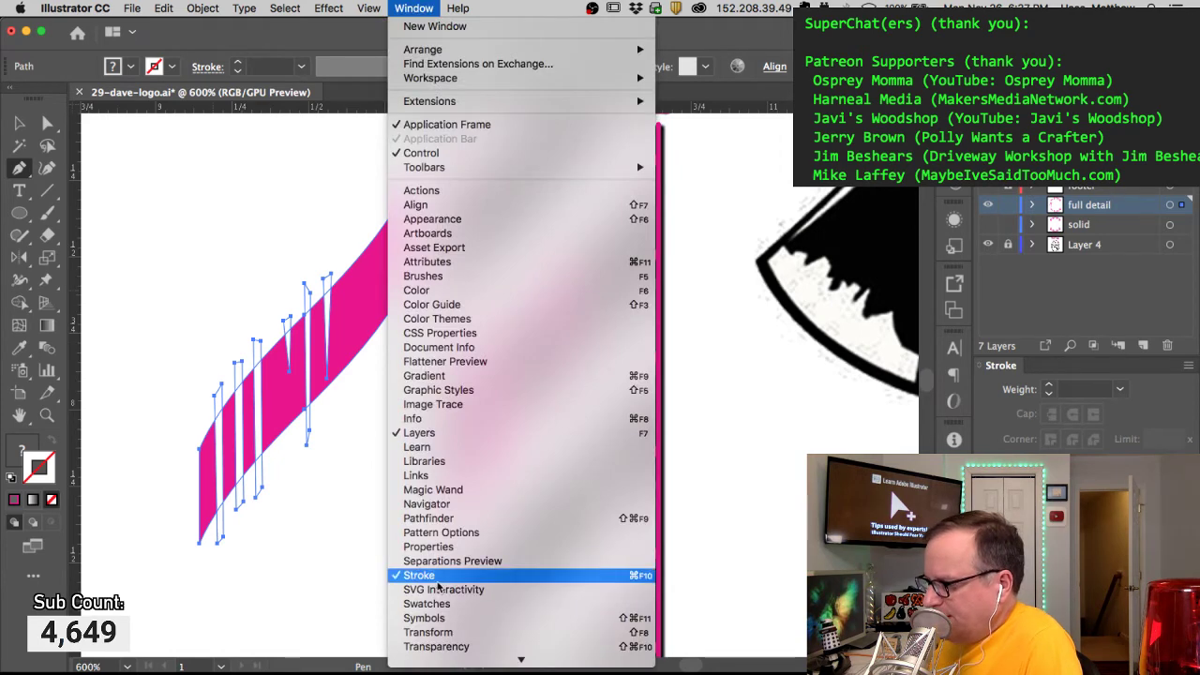
{"action": "left_click", "coordinate": [442, 517]}
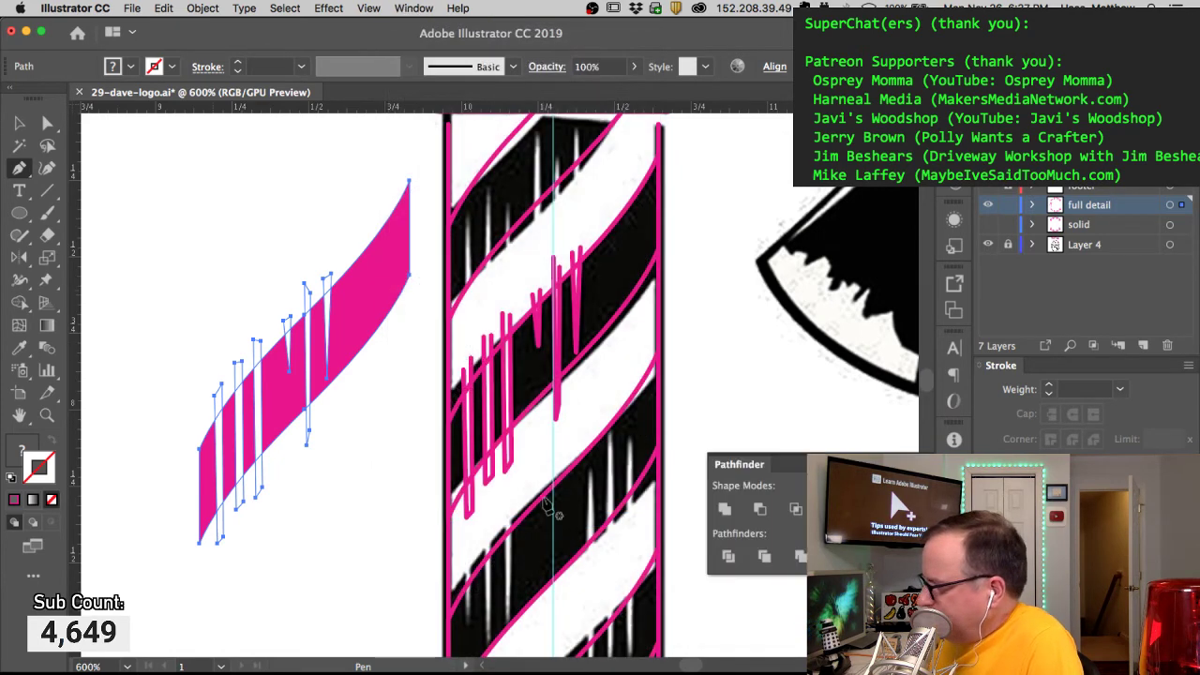
{"action": "left_click", "coordinate": [728, 557]}
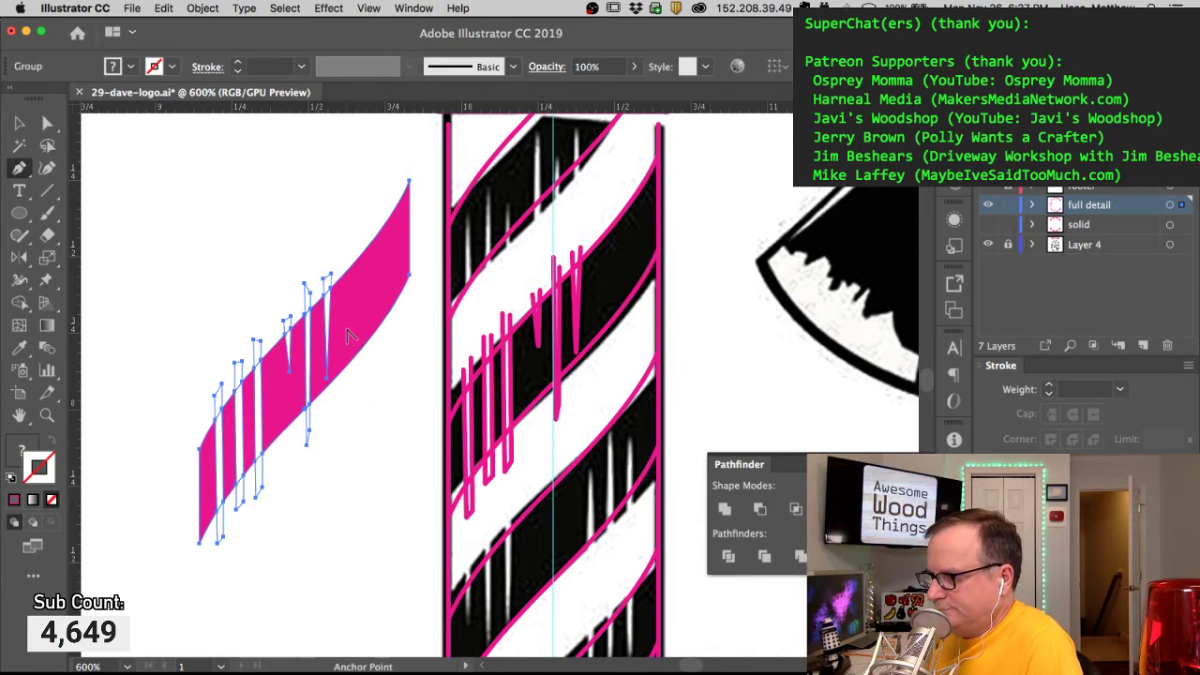
Step: Delete the white sliver pieces from the divided stripe, keeping only the magenta segments
{"action": "key", "text": "super"}
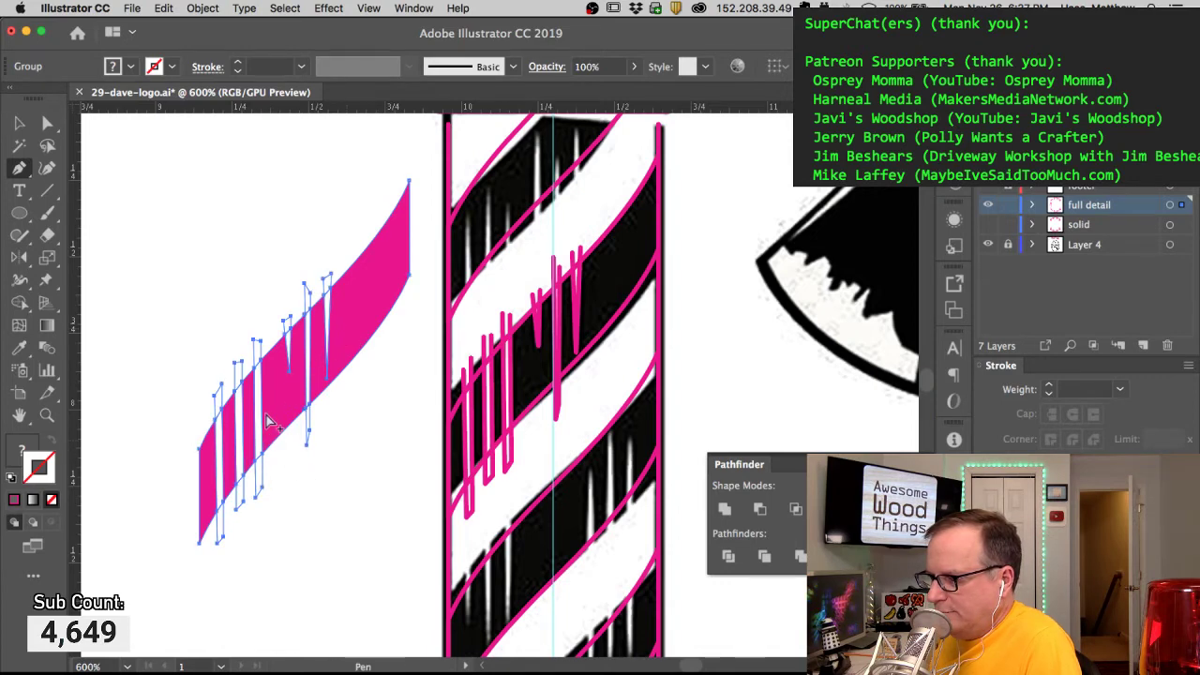
{"action": "left_click", "coordinate": [246, 413], "text": "super"}
{"action": "left_click", "coordinate": [206, 455], "text": "shift+super"}
{"action": "left_click", "coordinate": [296, 407], "text": "shift+super"}
{"action": "key", "text": "BackSpace"}
{"action": "key", "text": "super+z"}
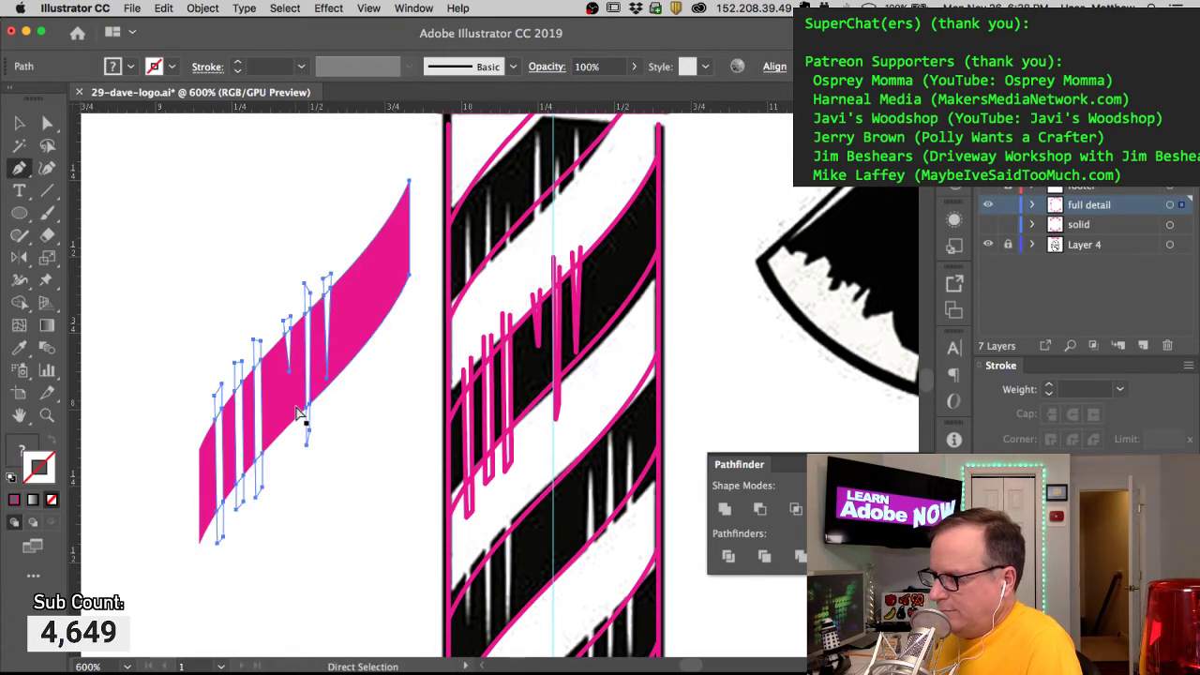
{"action": "left_click", "coordinate": [346, 359], "text": "shift+super"}
{"action": "left_click", "coordinate": [347, 366], "text": "super"}
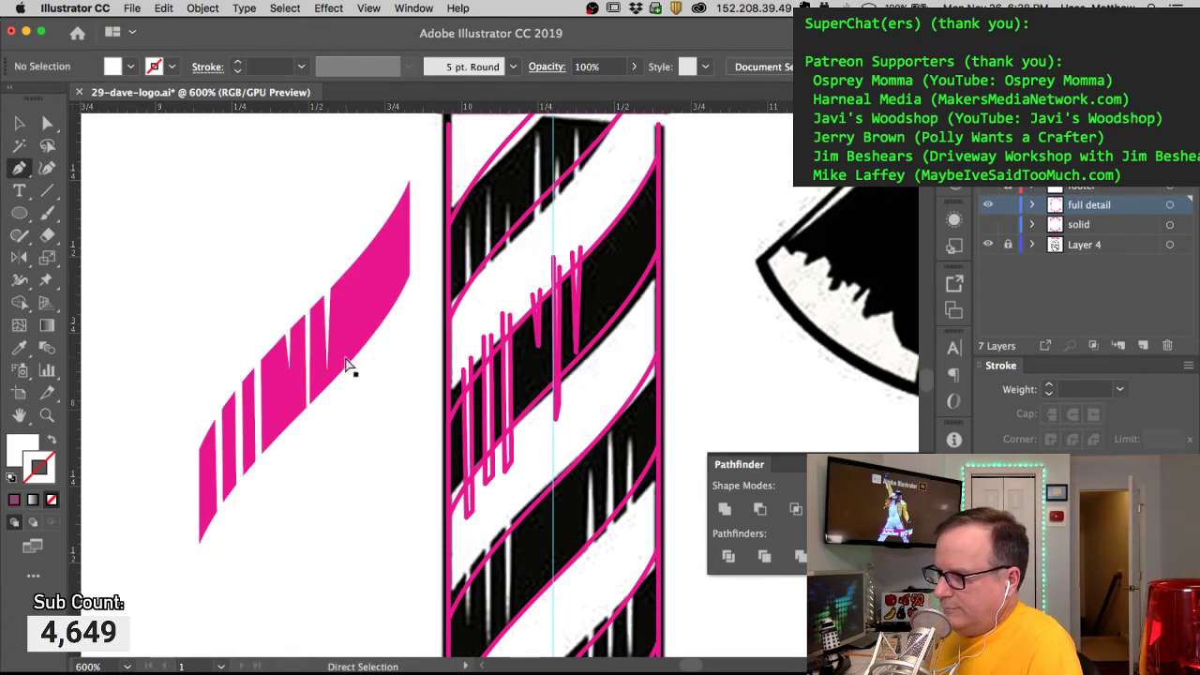
{"action": "left_click_drag", "start_coordinate": [344, 207], "coordinate": [153, 522]}
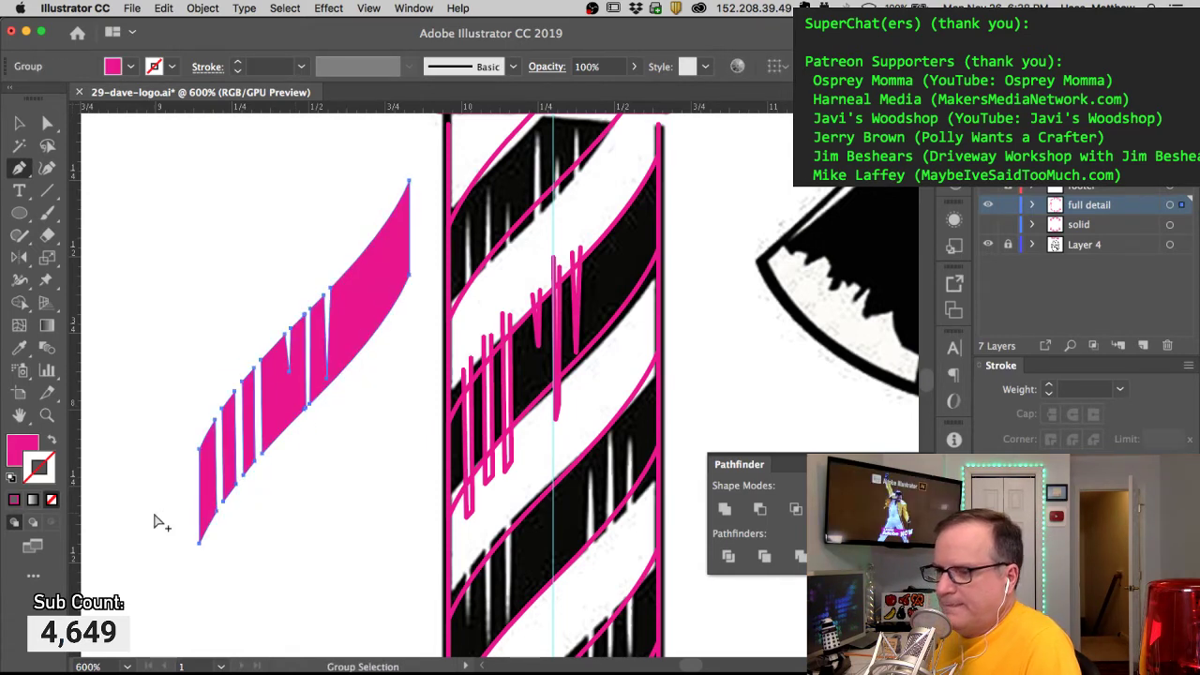
{"action": "left_click", "coordinate": [173, 319], "text": "super"}
Step: Copy the three right-hand sliver paths from the pole's second stripe to the empty space below the finished magenta stripe
{"action": "key", "text": "space"}
{"action": "left_click", "coordinate": [296, 338], "text": "alt+super"}
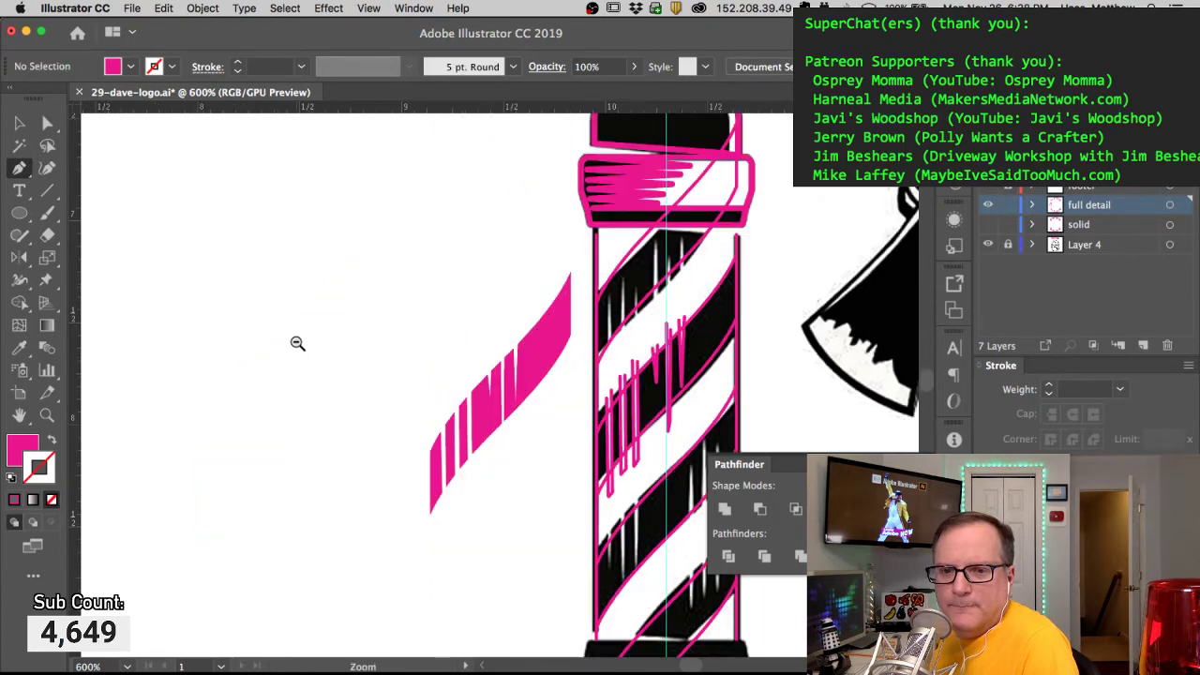
{"action": "left_click_drag", "start_coordinate": [416, 421], "coordinate": [251, 396]}
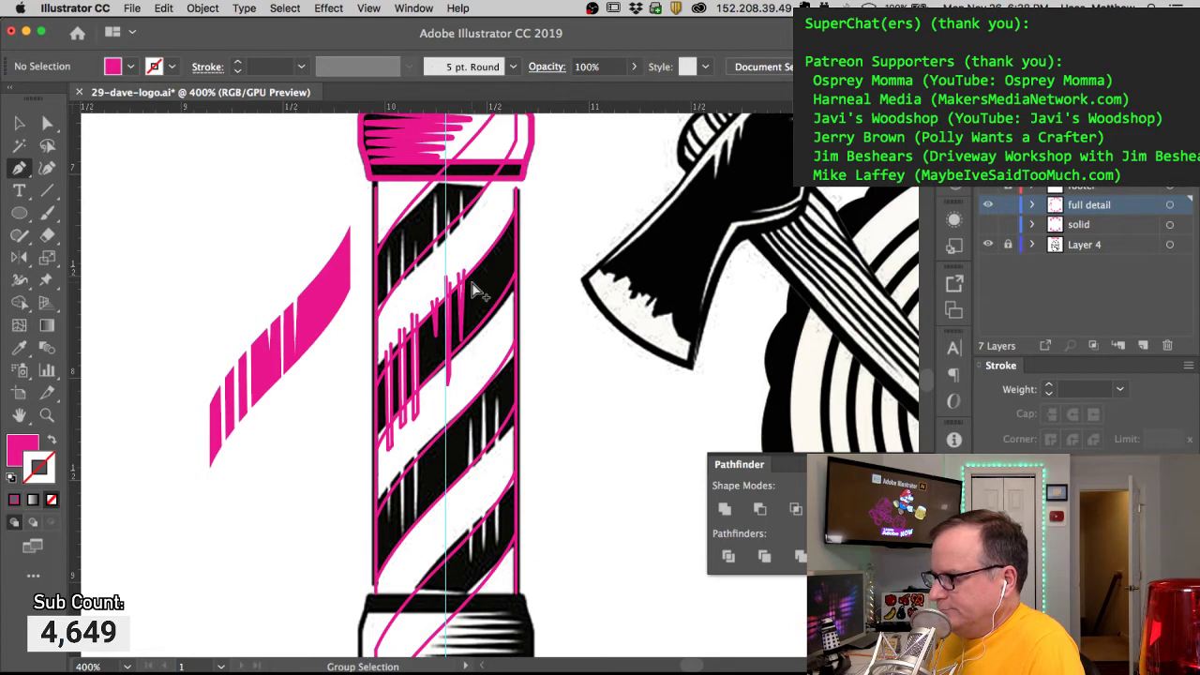
{"action": "left_click", "coordinate": [441, 342]}
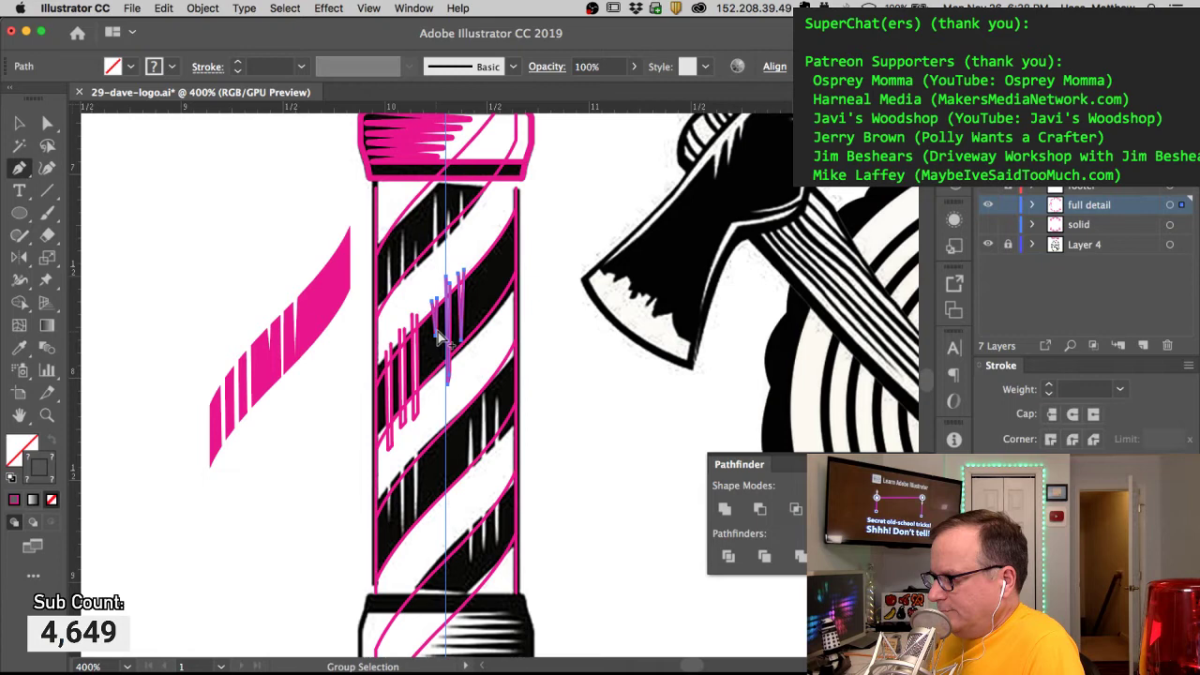
{"action": "left_click", "coordinate": [446, 256], "text": "shift"}
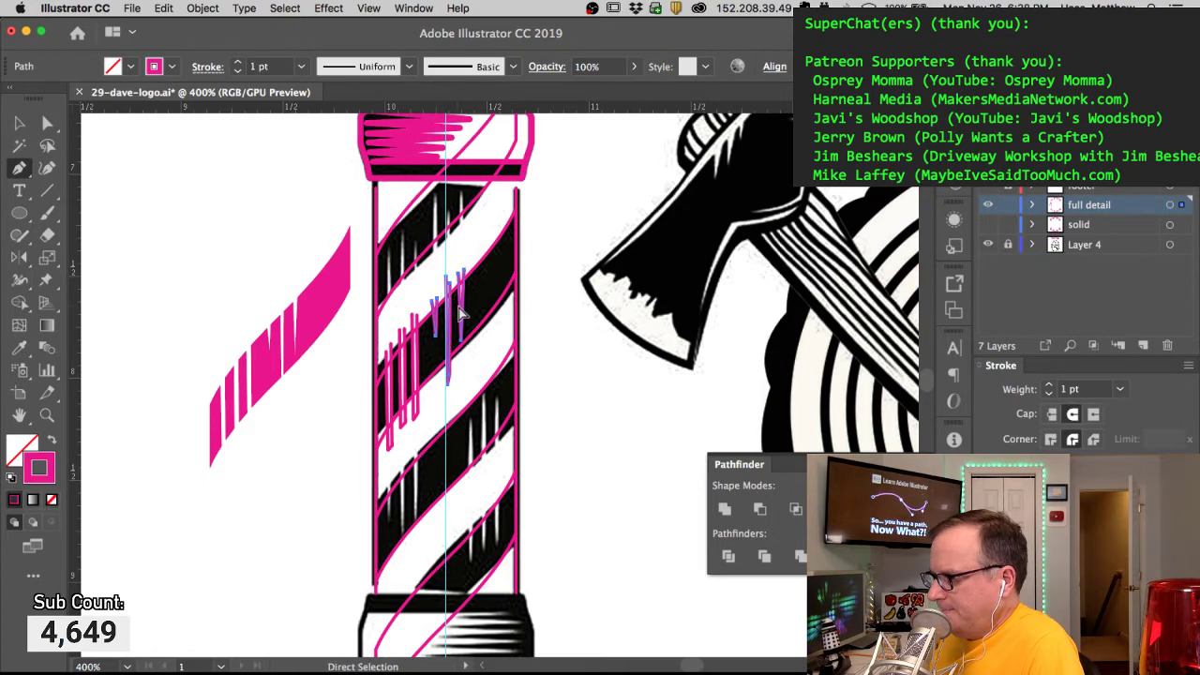
{"action": "mouse_move", "coordinate": [459, 313]}
{"action": "left_mouse_down"}
{"action": "mouse_move", "coordinate": [300, 527]}
{"action": "mouse_move", "coordinate": [276, 531]}
{"action": "left_mouse_up"}
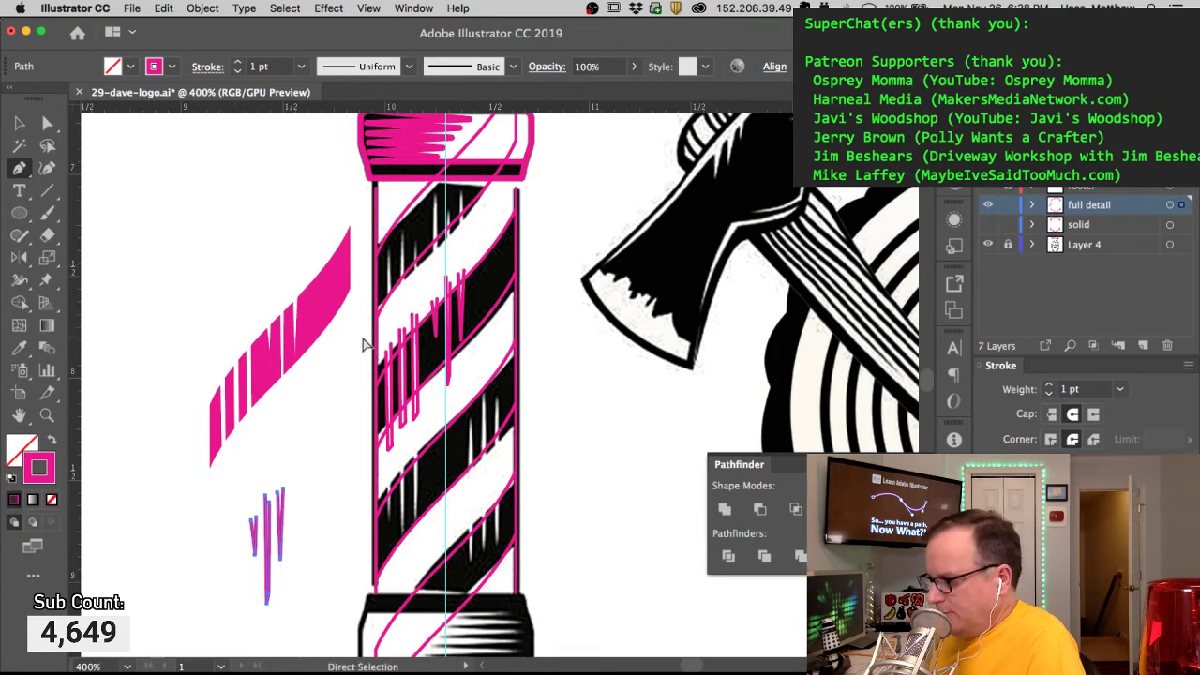
Step: Switch to Chrome and open the 2019 Copy/Paste assets for participants page from the Makers Rock site
{"action": "key", "text": "super+Tab"}
{"action": "left_click", "coordinate": [516, 352]}
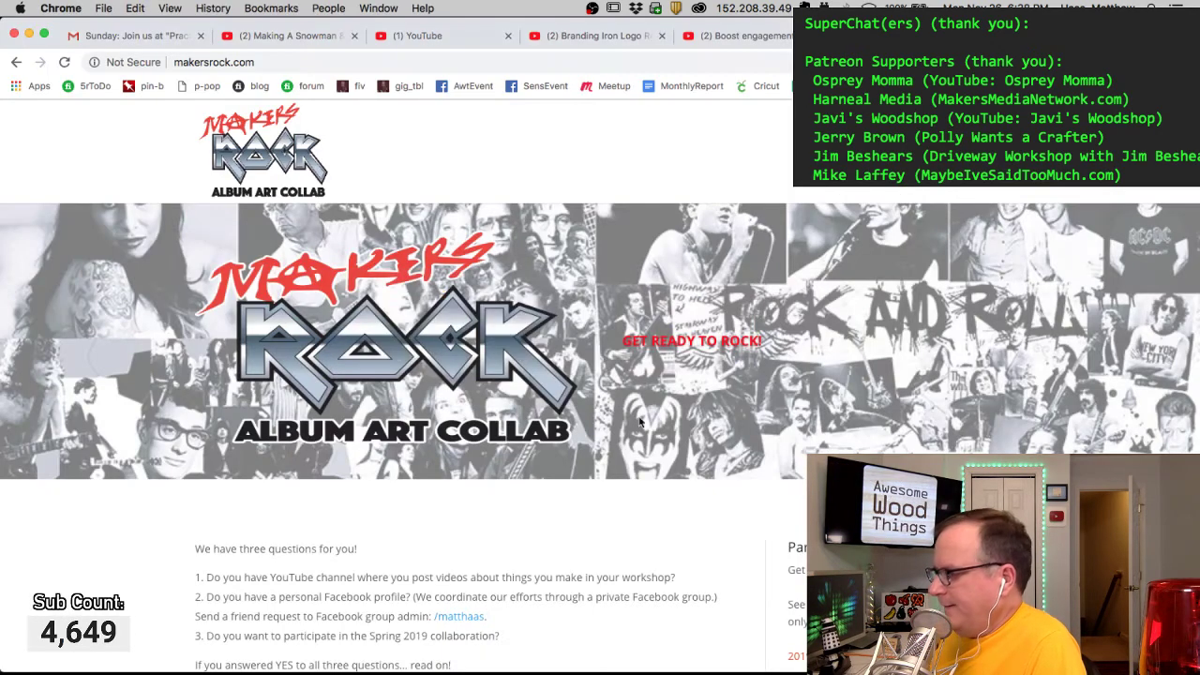
{"action": "scroll", "coordinate": [683, 450], "scroll_direction": "down", "scroll_amount": 5}
{"action": "scroll", "coordinate": [682, 451], "scroll_direction": "up", "scroll_amount": 1}
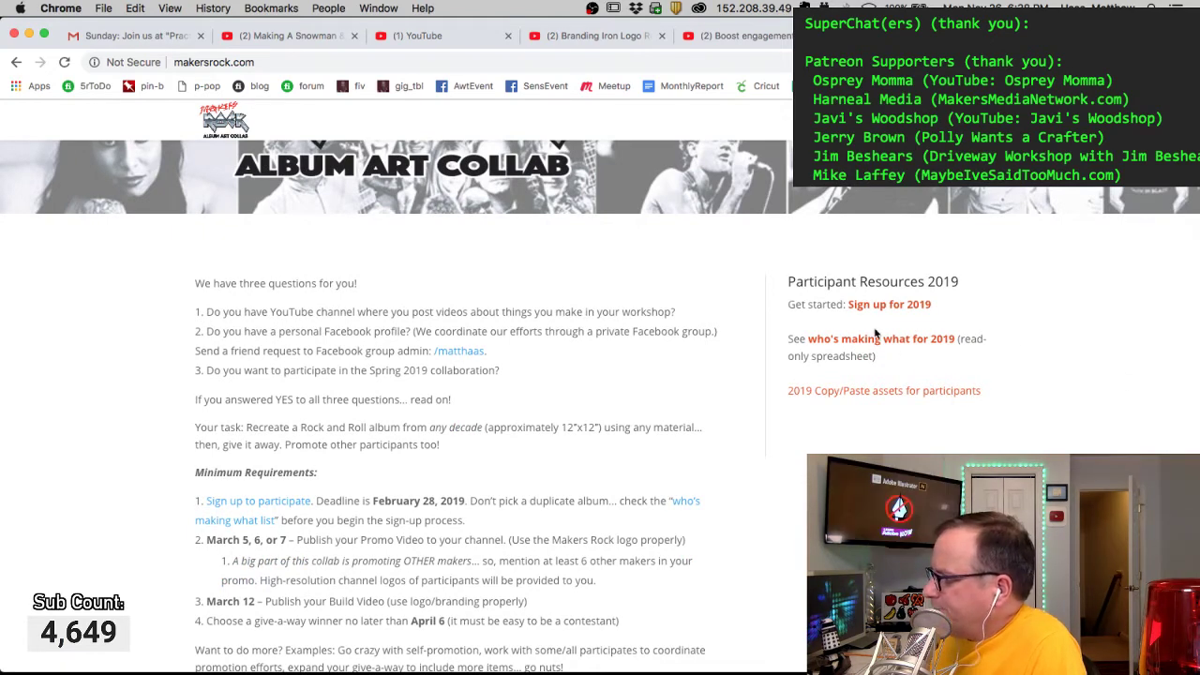
{"action": "left_click", "coordinate": [931, 393]}
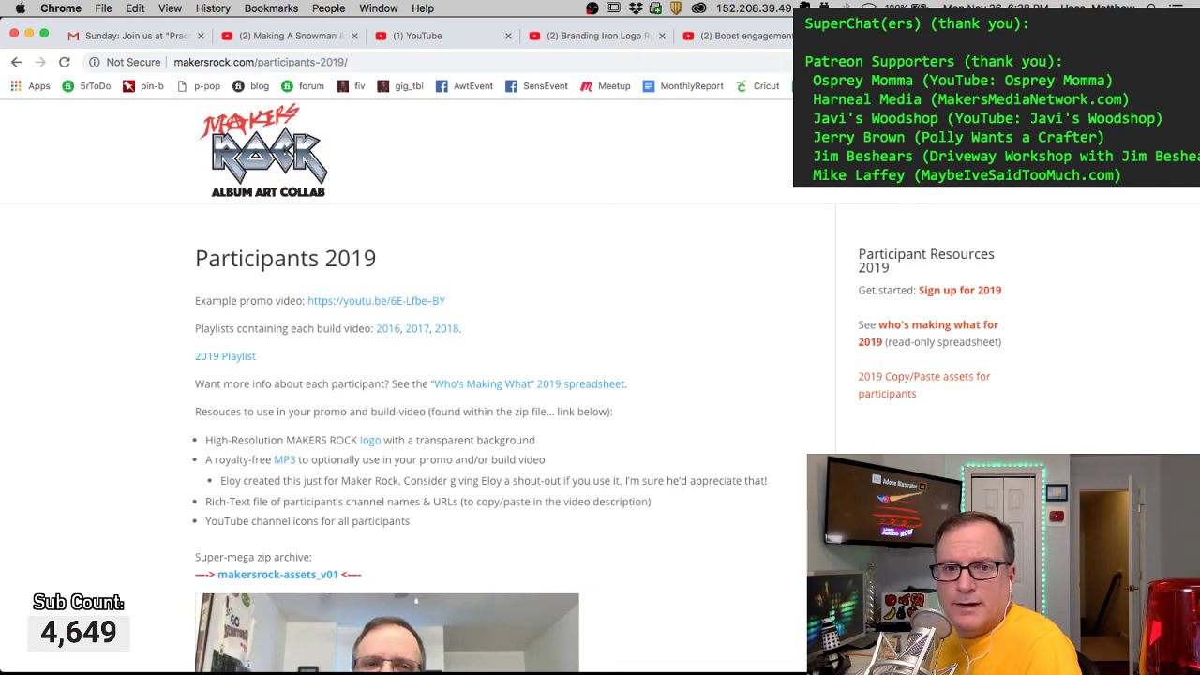
Step: Look through the participants page's resources down to the Super-mega zip archive link
{"action": "scroll", "coordinate": [293, 400], "scroll_direction": "down", "scroll_amount": 2}
{"action": "scroll", "coordinate": [292, 400], "scroll_direction": "down", "scroll_amount": 5}
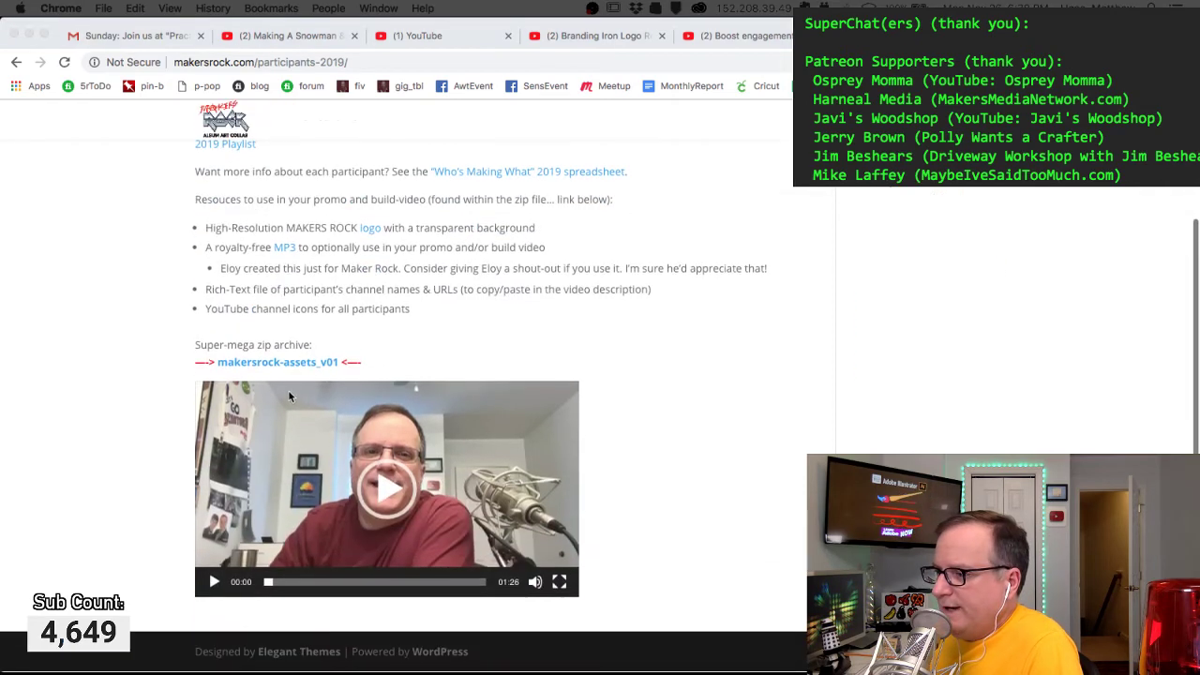
{"action": "left_click_drag", "start_coordinate": [195, 346], "coordinate": [324, 359]}
{"action": "left_click", "coordinate": [369, 338]}
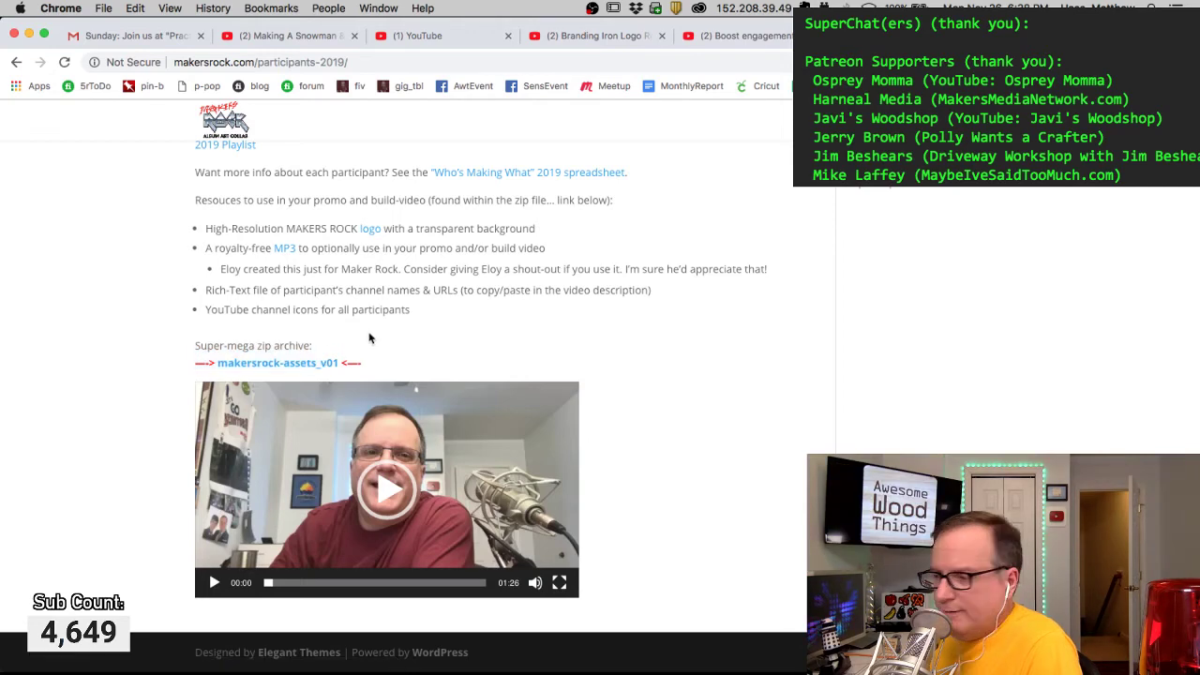
Step: Download the makersrock-assets_v01 zip archive from the participants page and reveal the downloaded file in Finder
{"action": "left_click", "coordinate": [285, 365]}
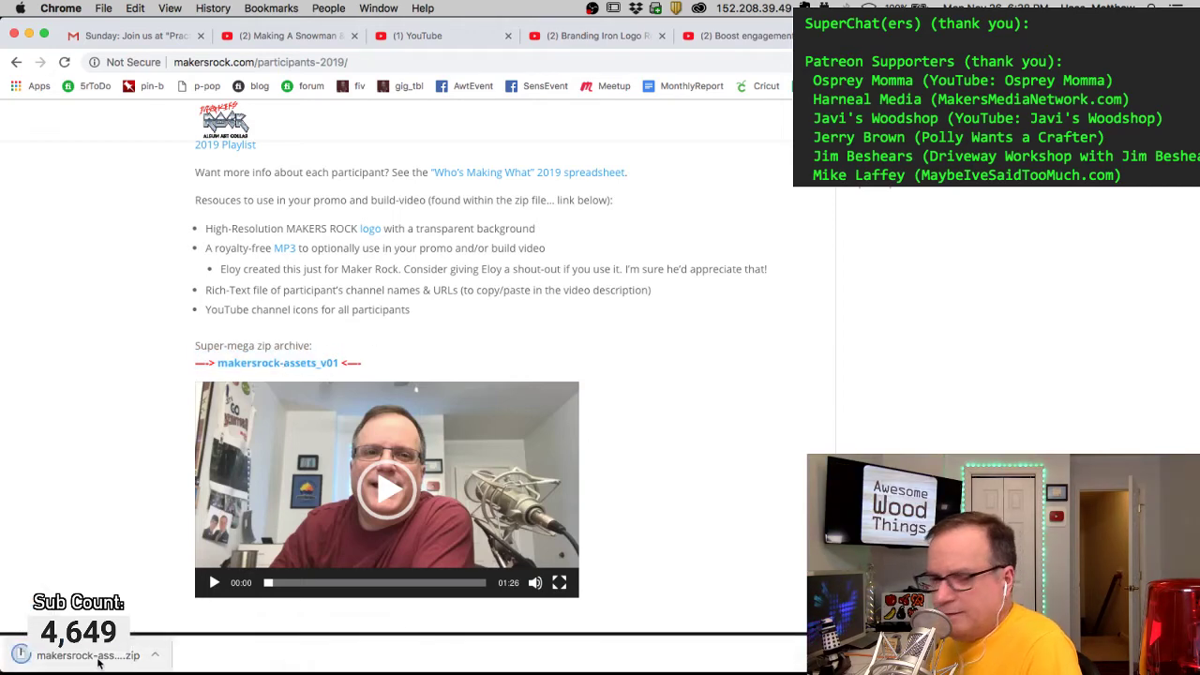
{"action": "left_click", "coordinate": [156, 656]}
{"action": "left_click", "coordinate": [208, 635]}
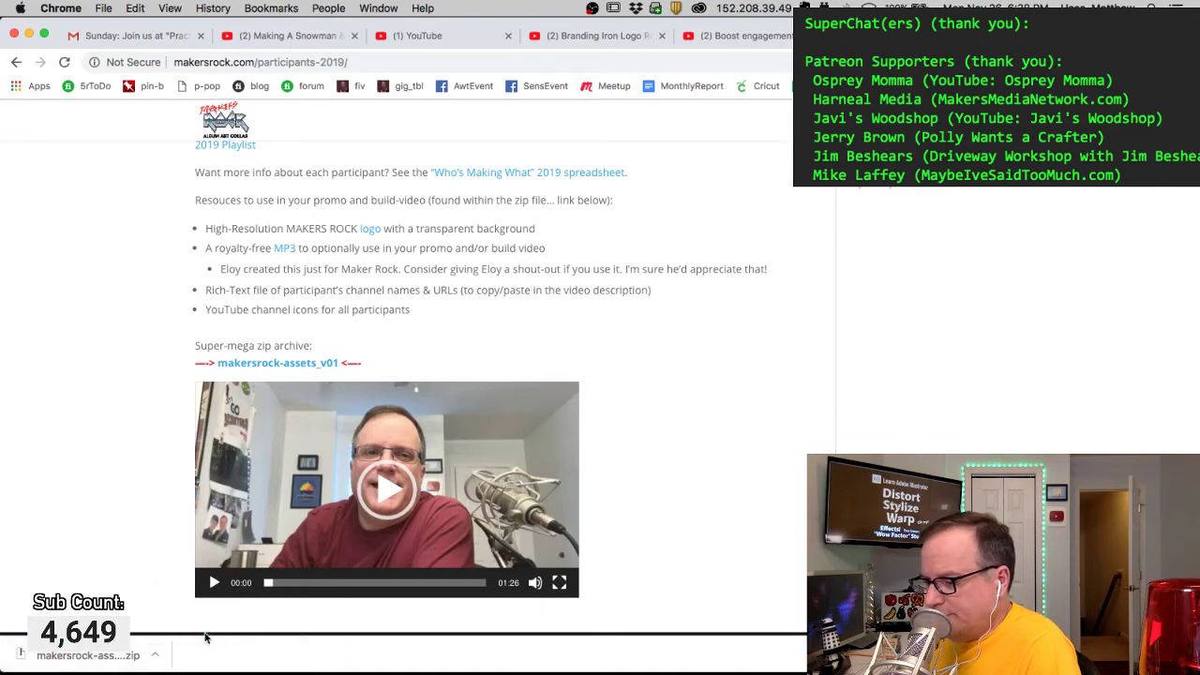
Step: Extract makersrock-assets_v01.zip and open the resulting makersrock folder with its contents shown as icons
{"action": "double_click", "coordinate": [673, 86]}
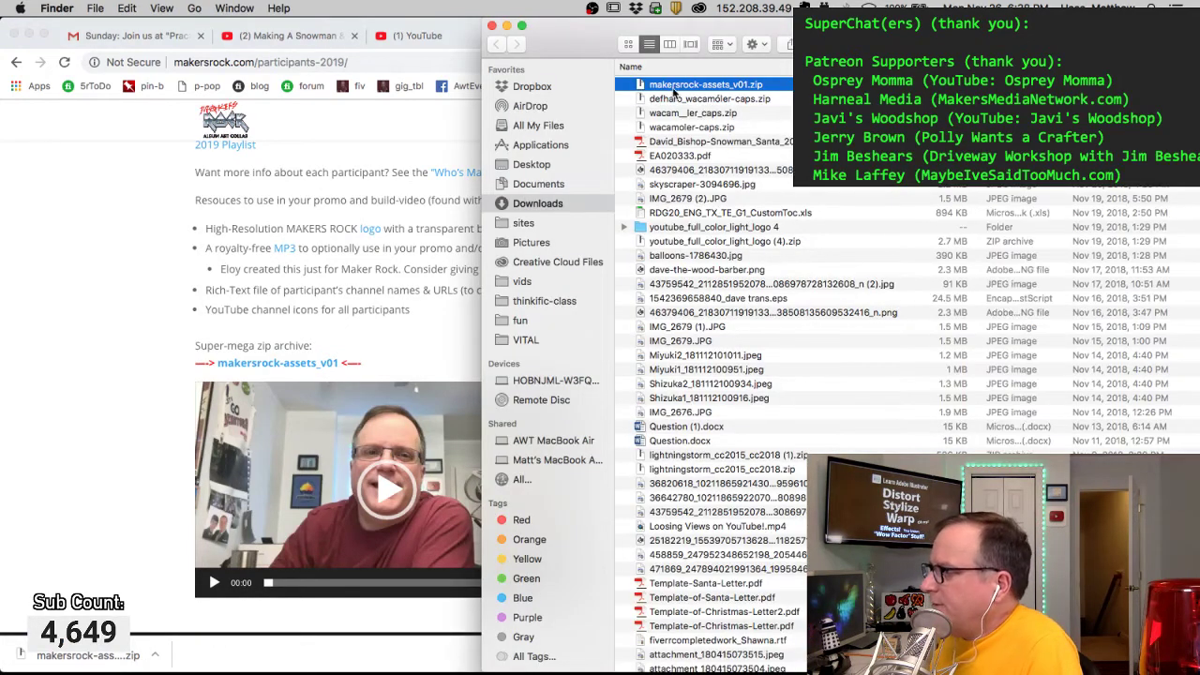
{"action": "left_click_drag", "start_coordinate": [682, 39], "coordinate": [246, 119]}
{"action": "double_click", "coordinate": [323, 89]}
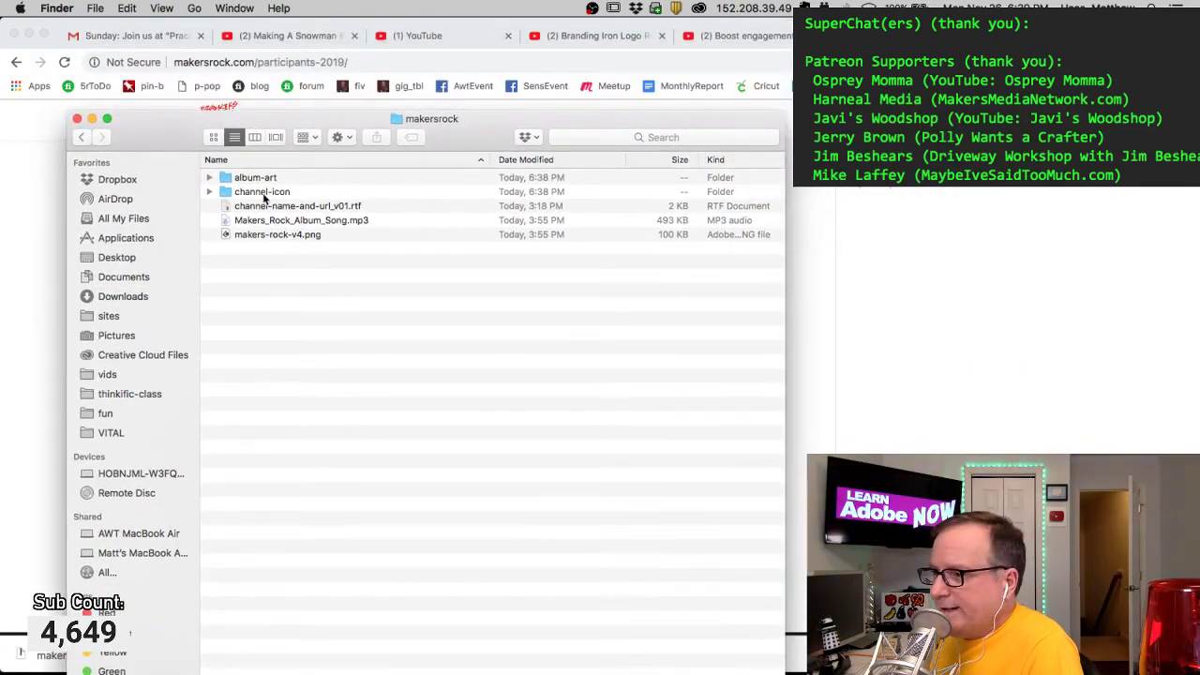
{"action": "left_click", "coordinate": [212, 138]}
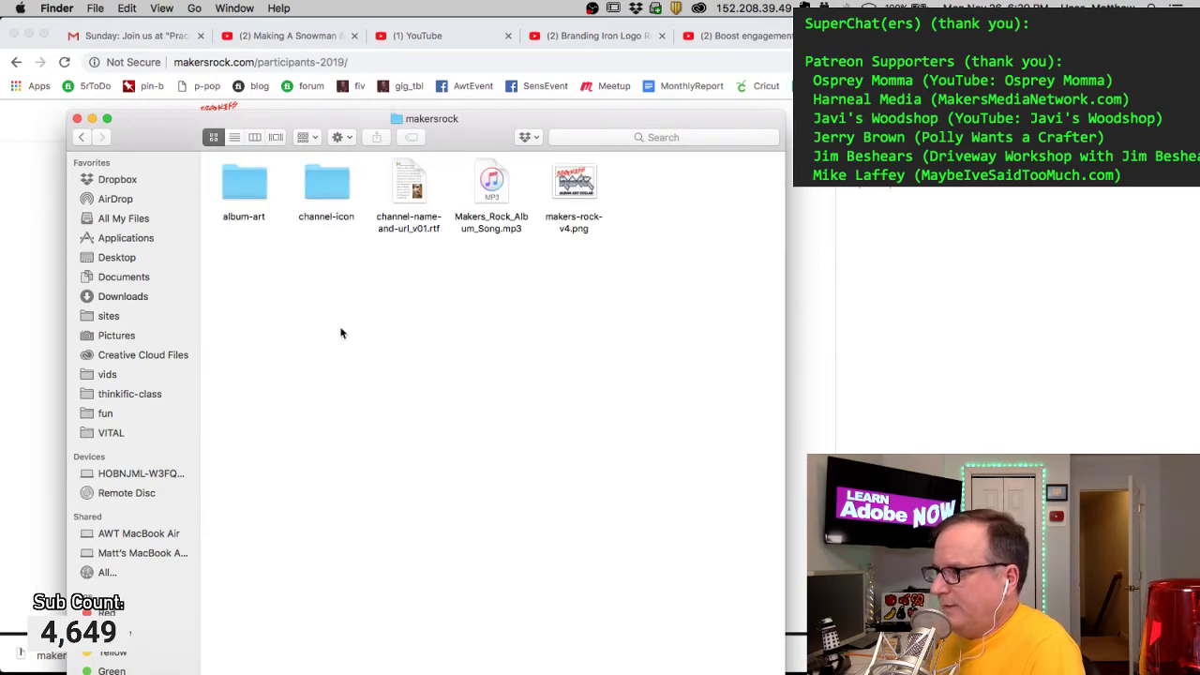
Step: Open channel-name-and-url_v01.rtf in TextEdit, highlight the participants' channel names and URLs, and close the document
{"action": "double_click", "coordinate": [409, 183]}
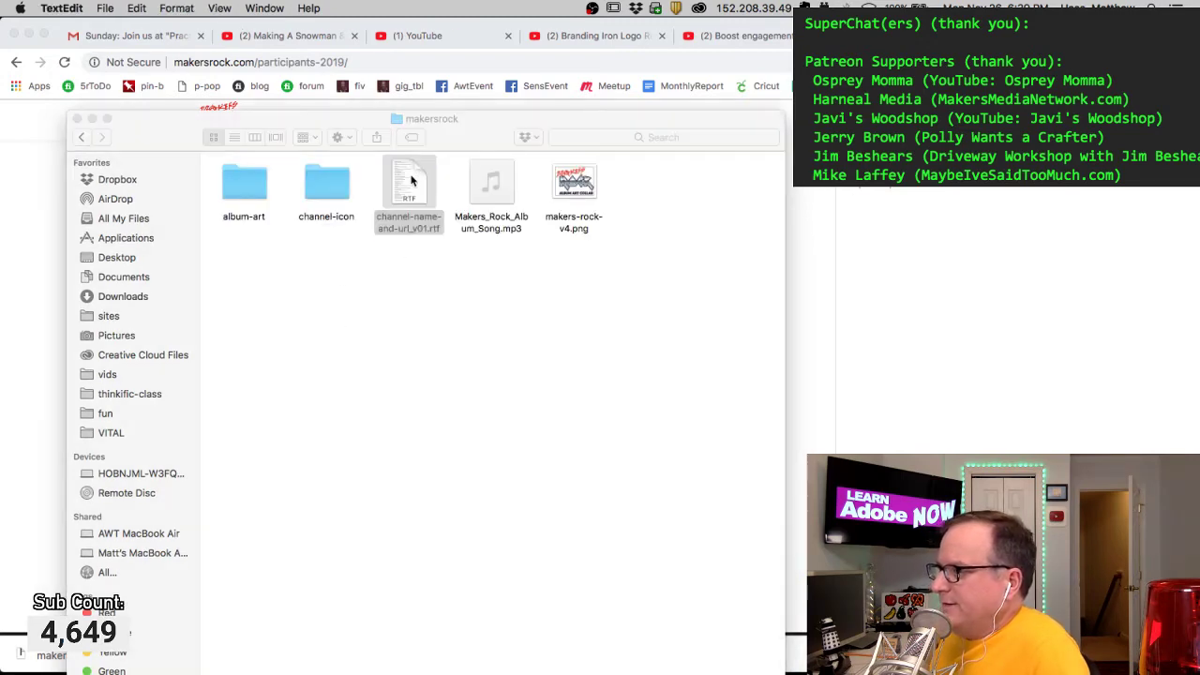
{"action": "left_click_drag", "start_coordinate": [258, 86], "coordinate": [378, 502]}
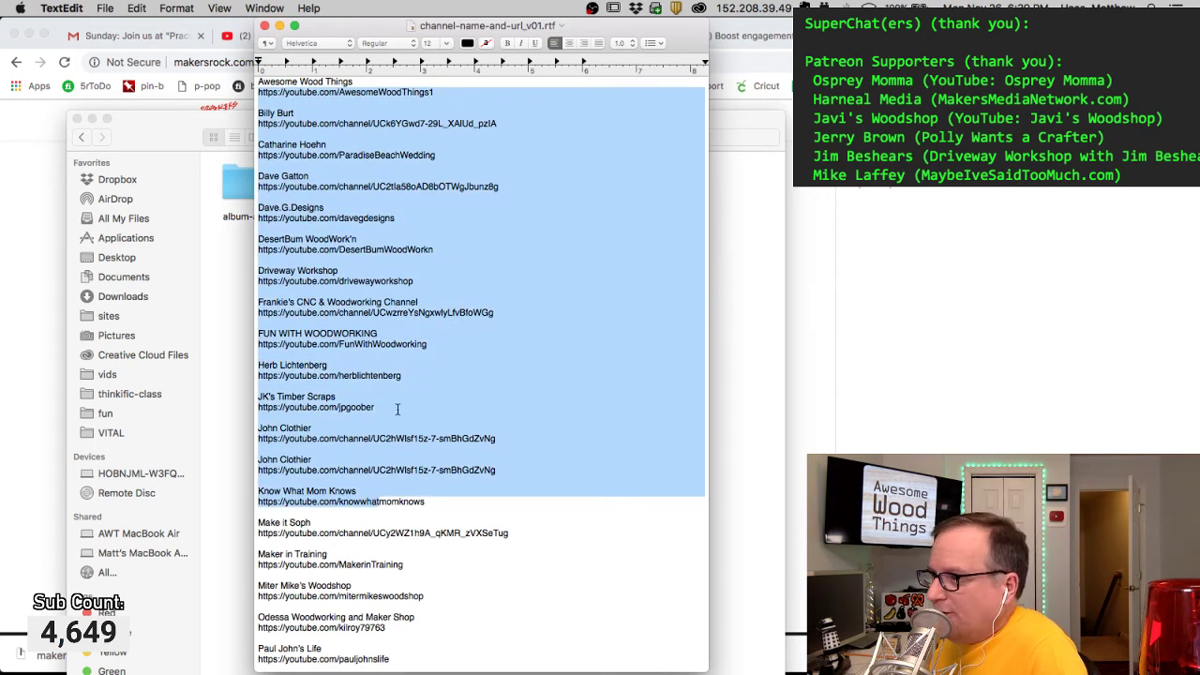
{"action": "left_click", "coordinate": [288, 97]}
{"action": "left_click_drag", "start_coordinate": [446, 92], "coordinate": [259, 92]}
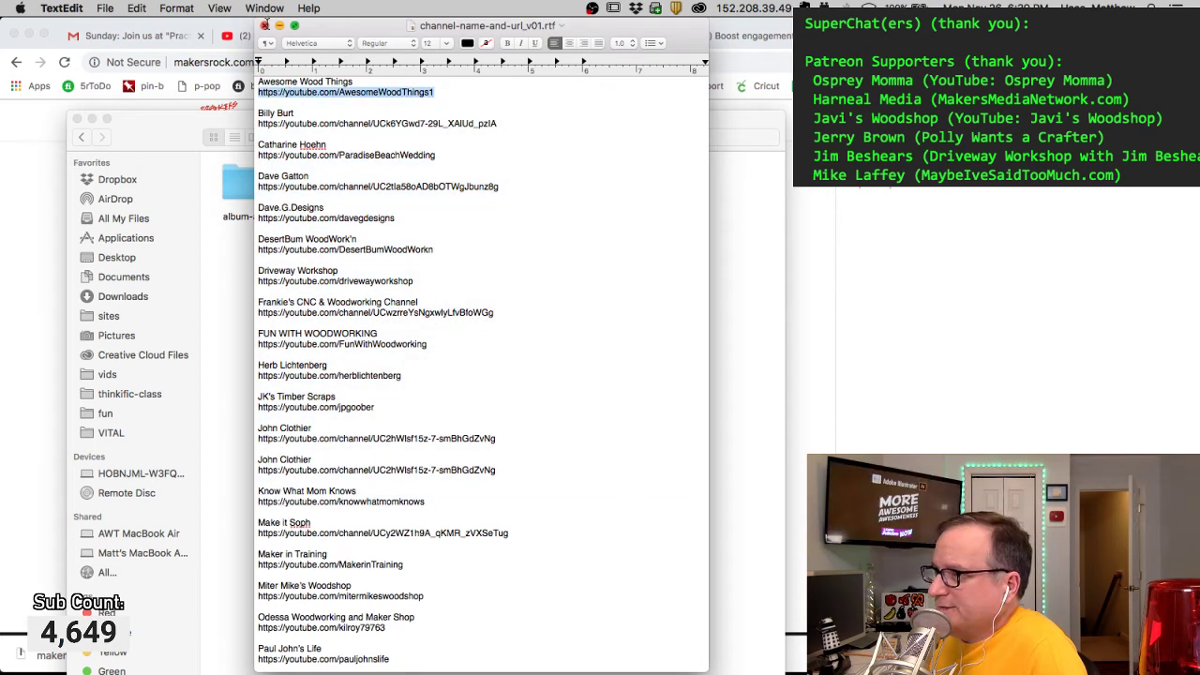
{"action": "left_click", "coordinate": [265, 25]}
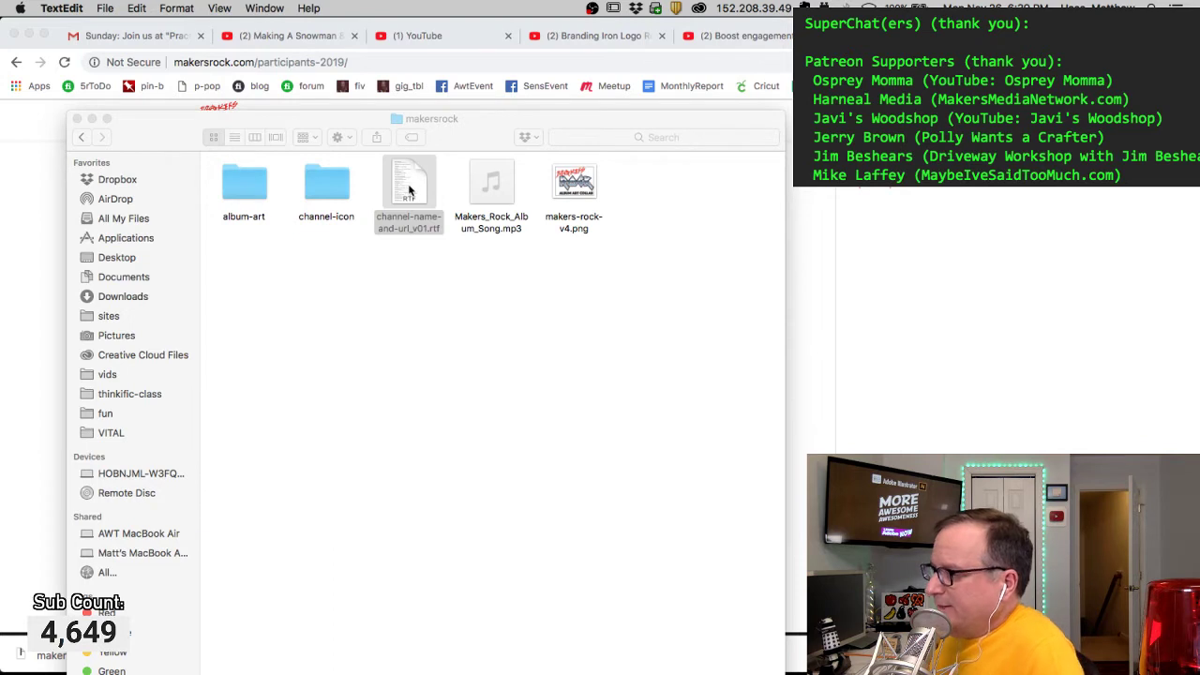
{"action": "left_click", "coordinate": [447, 284]}
Step: View the makers-rock-v4.png logo in Photoshop, close the image and quit Photoshop to return to the makersrock folder
{"action": "mouse_move", "coordinate": [490, 194]}
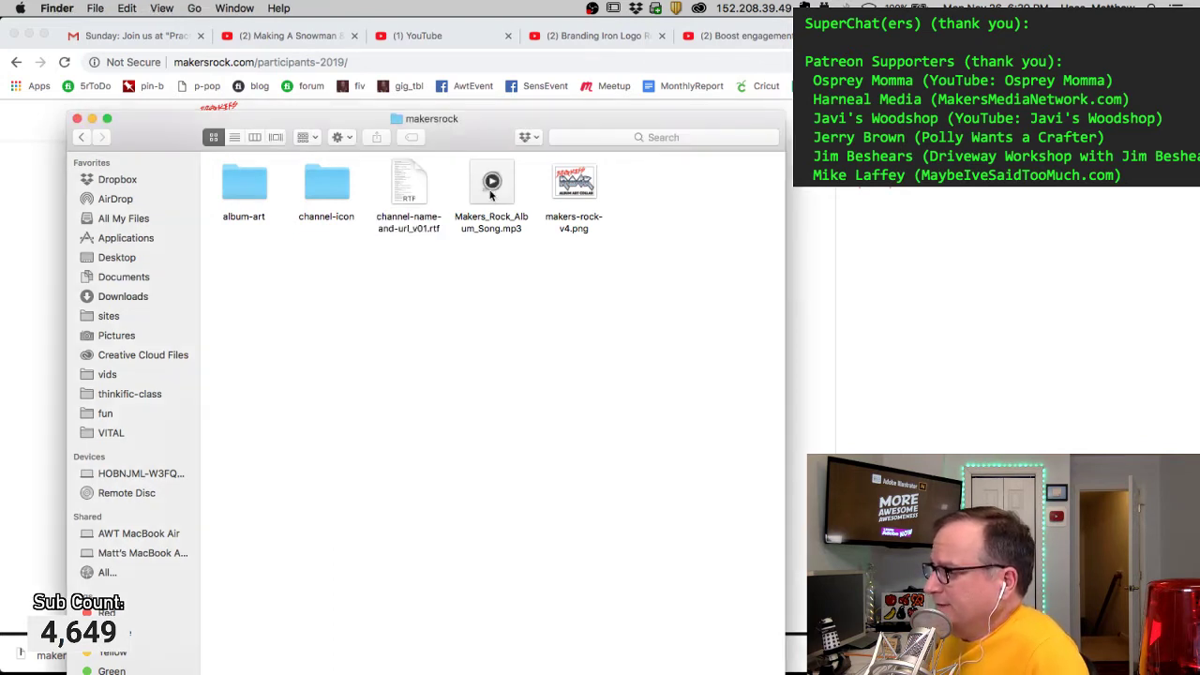
{"action": "left_click", "coordinate": [570, 190]}
{"action": "double_click", "coordinate": [569, 187]}
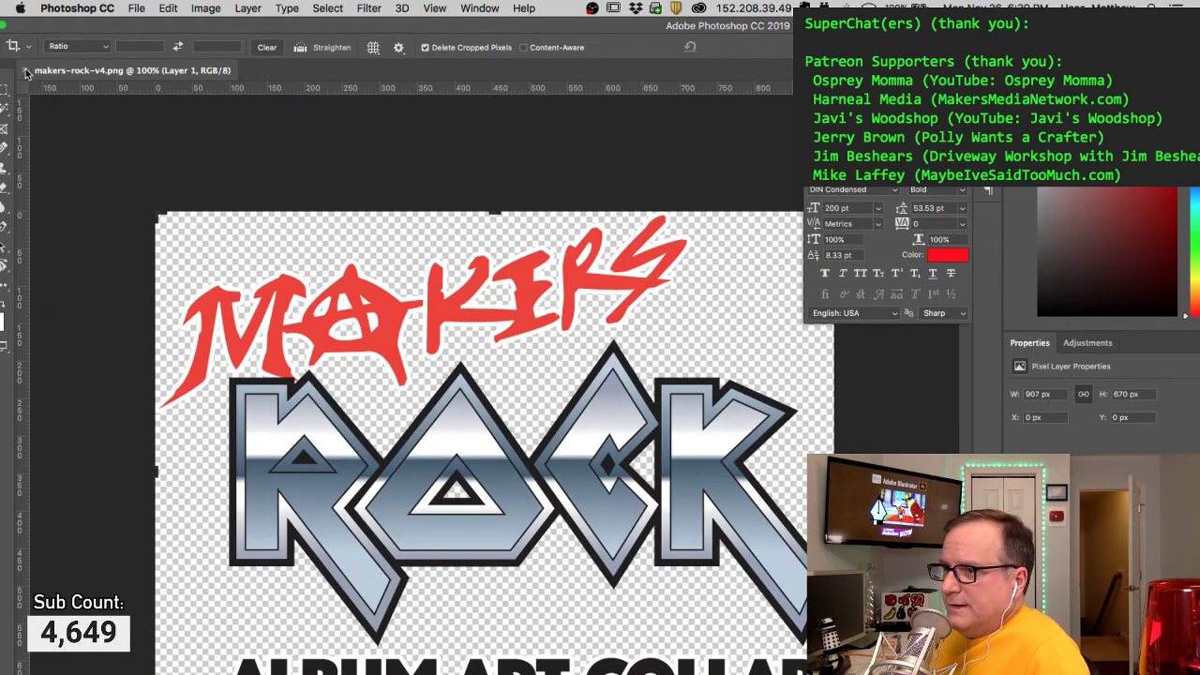
{"action": "left_click", "coordinate": [26, 73]}
{"action": "left_click", "coordinate": [65, 9]}
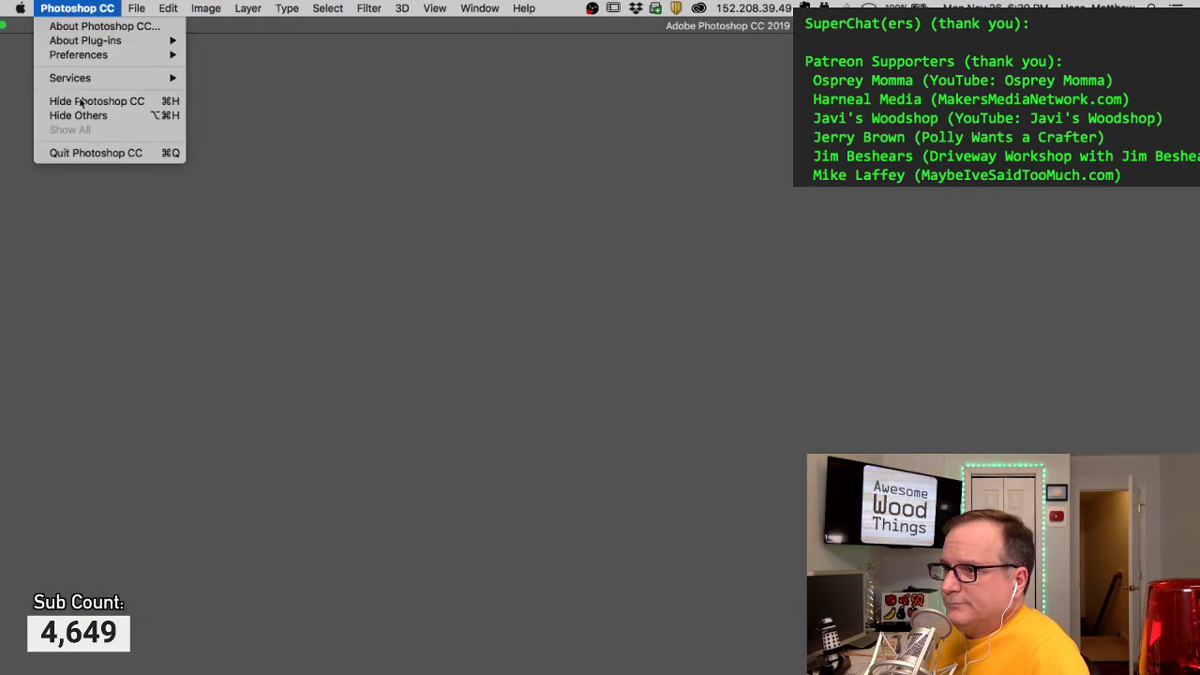
{"action": "left_click", "coordinate": [80, 153]}
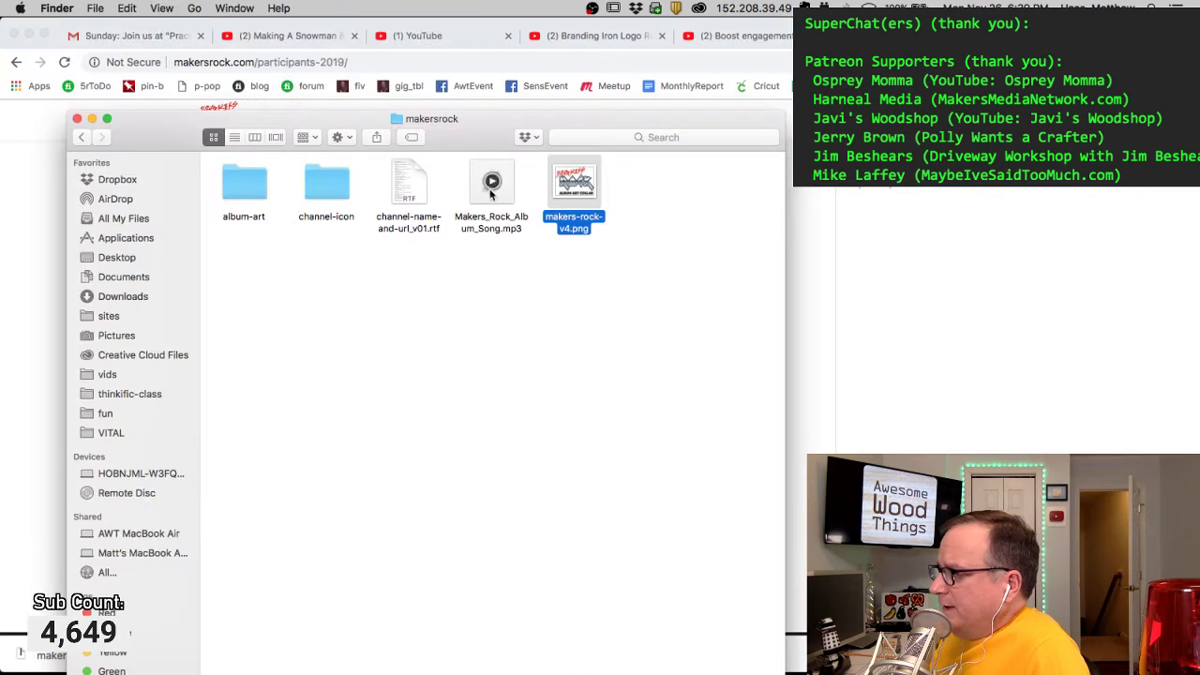
Step: Look over all the participants' images in the channel-icon folder and return to the makersrock folder
{"action": "double_click", "coordinate": [326, 187]}
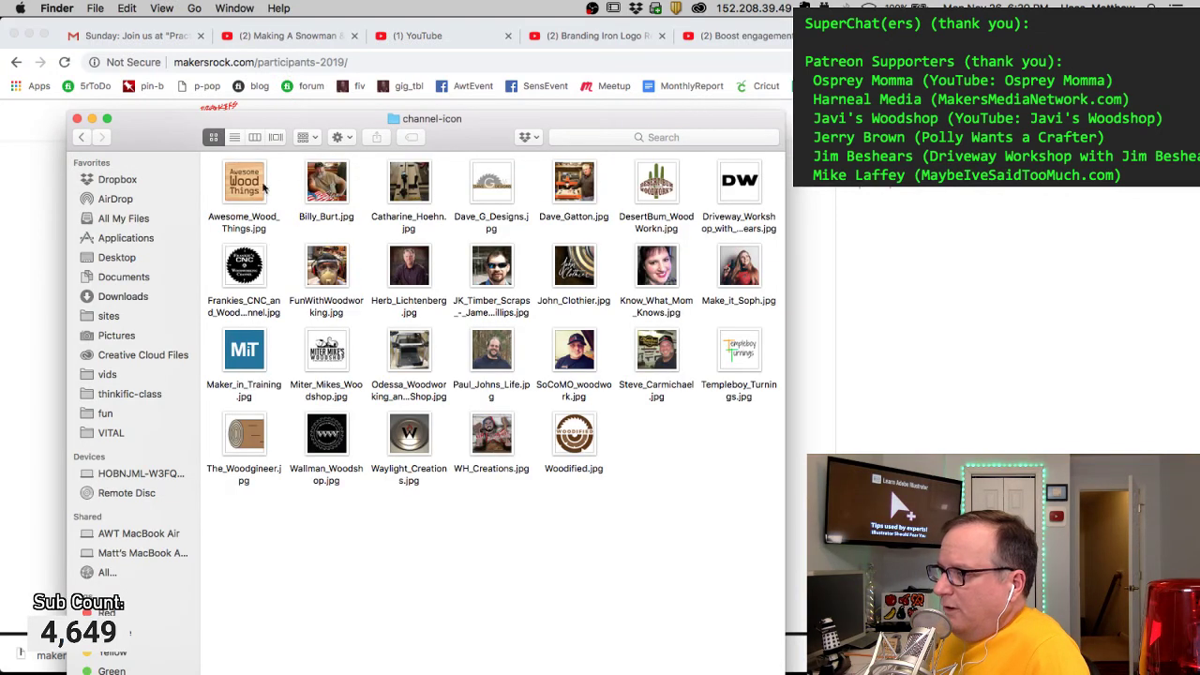
{"action": "left_click_drag", "start_coordinate": [736, 509], "coordinate": [218, 165]}
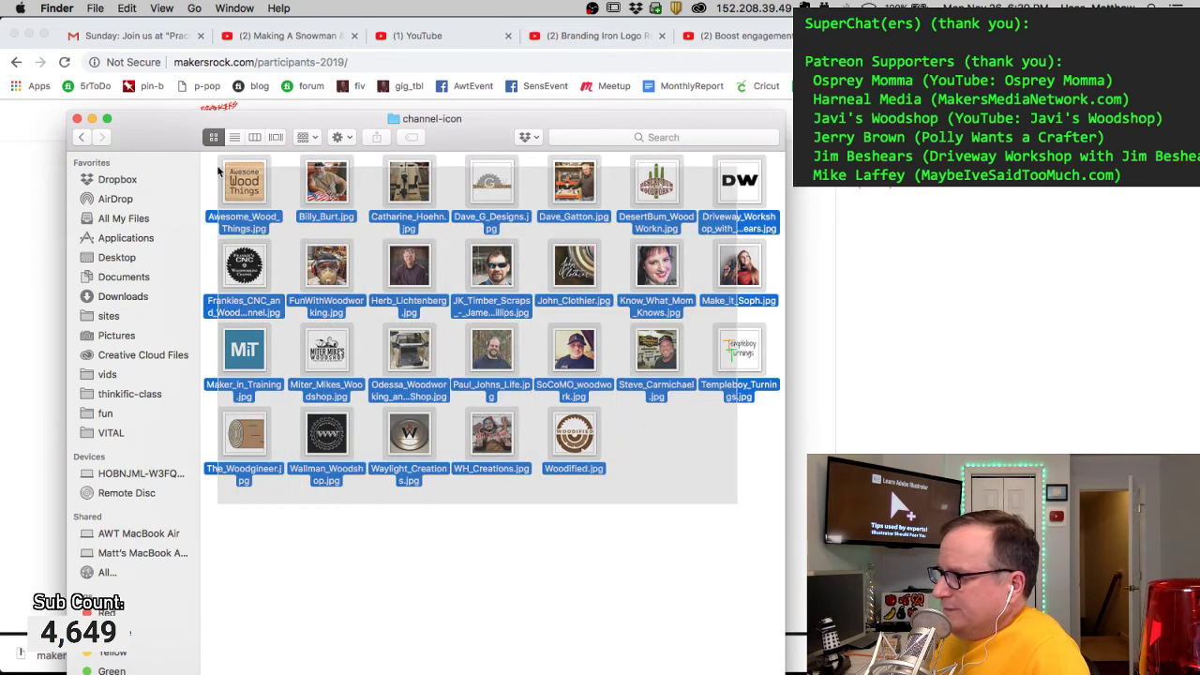
{"action": "left_click", "coordinate": [427, 576]}
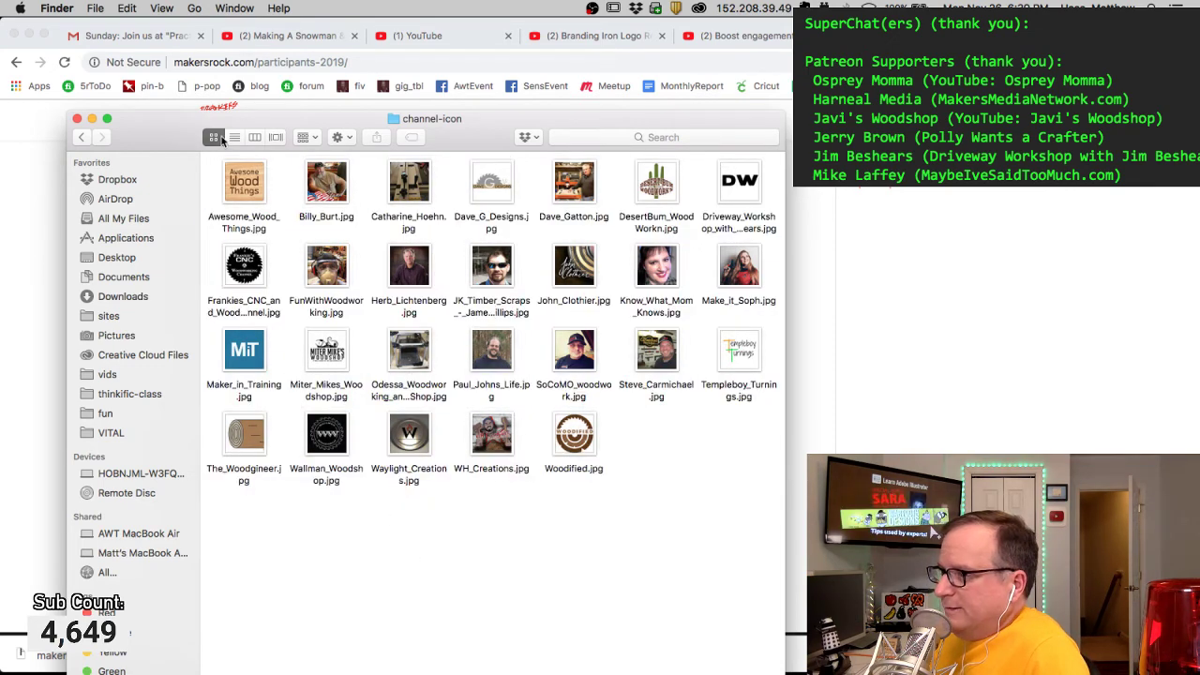
{"action": "left_click", "coordinate": [81, 137]}
Step: Open the album-art folder as a list and highlight the channel part and the album part of the Awesome_Wood_Things-Bohemian_Rhapsody.jpg file name
{"action": "double_click", "coordinate": [241, 182]}
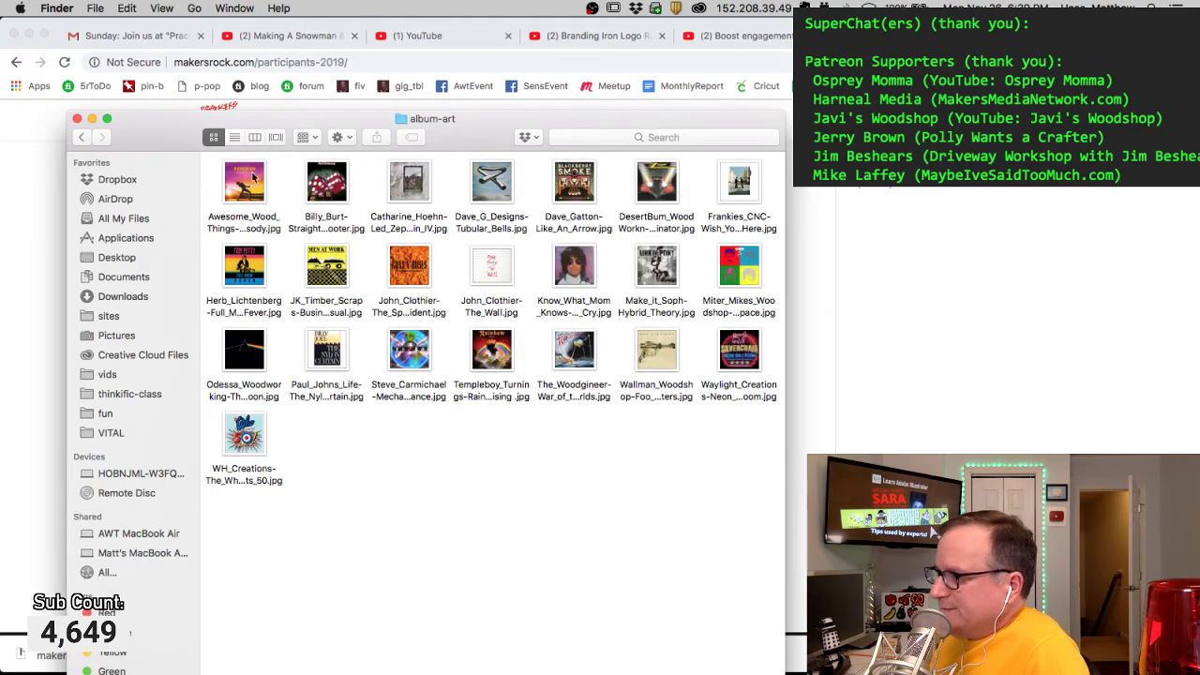
{"action": "left_click", "coordinate": [234, 137]}
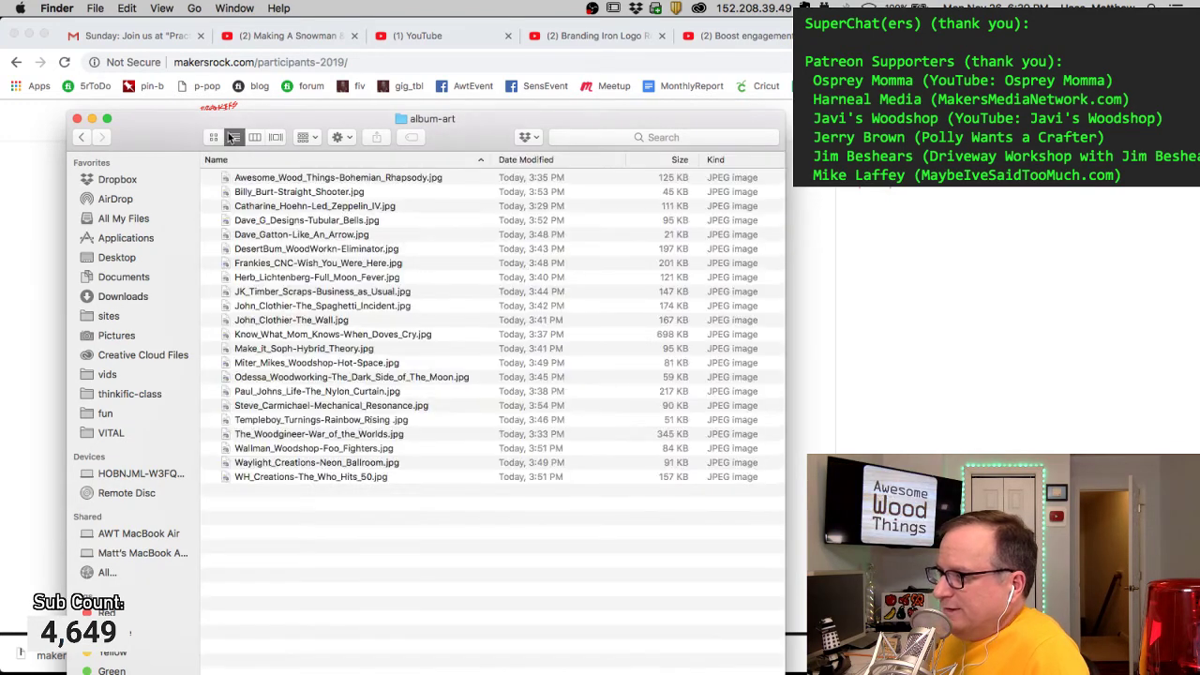
{"action": "left_click", "coordinate": [267, 182]}
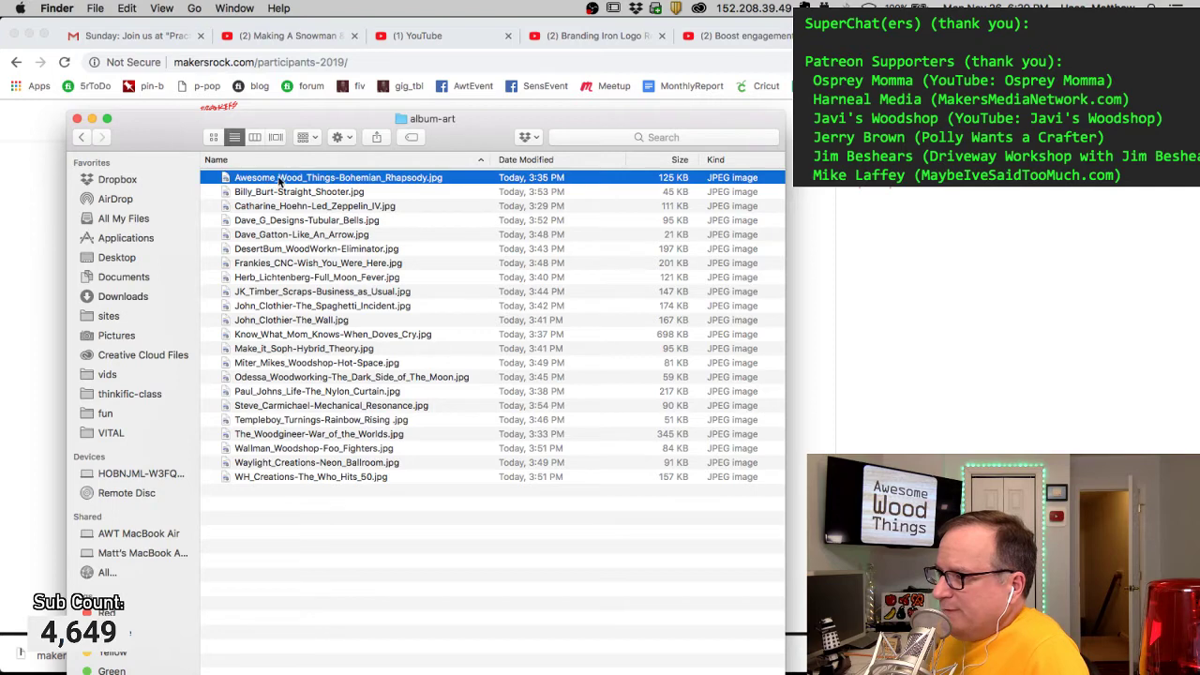
{"action": "left_click", "coordinate": [312, 179]}
{"action": "left_click", "coordinate": [335, 177]}
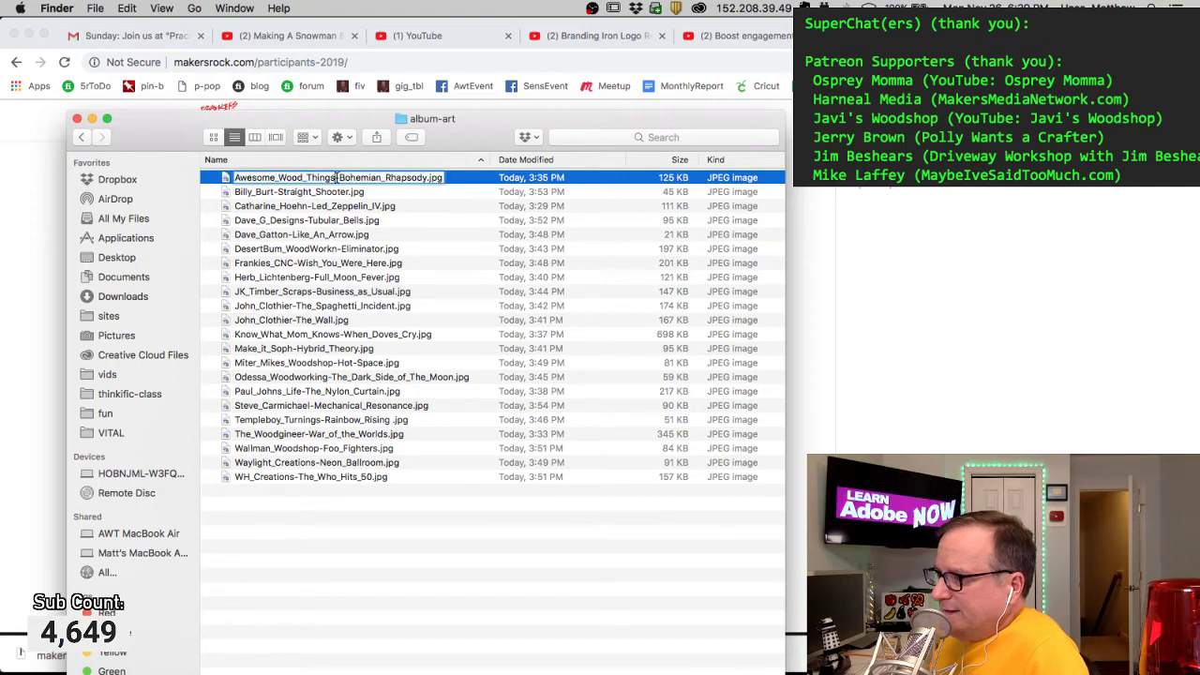
{"action": "left_click_drag", "start_coordinate": [334, 177], "coordinate": [232, 177]}
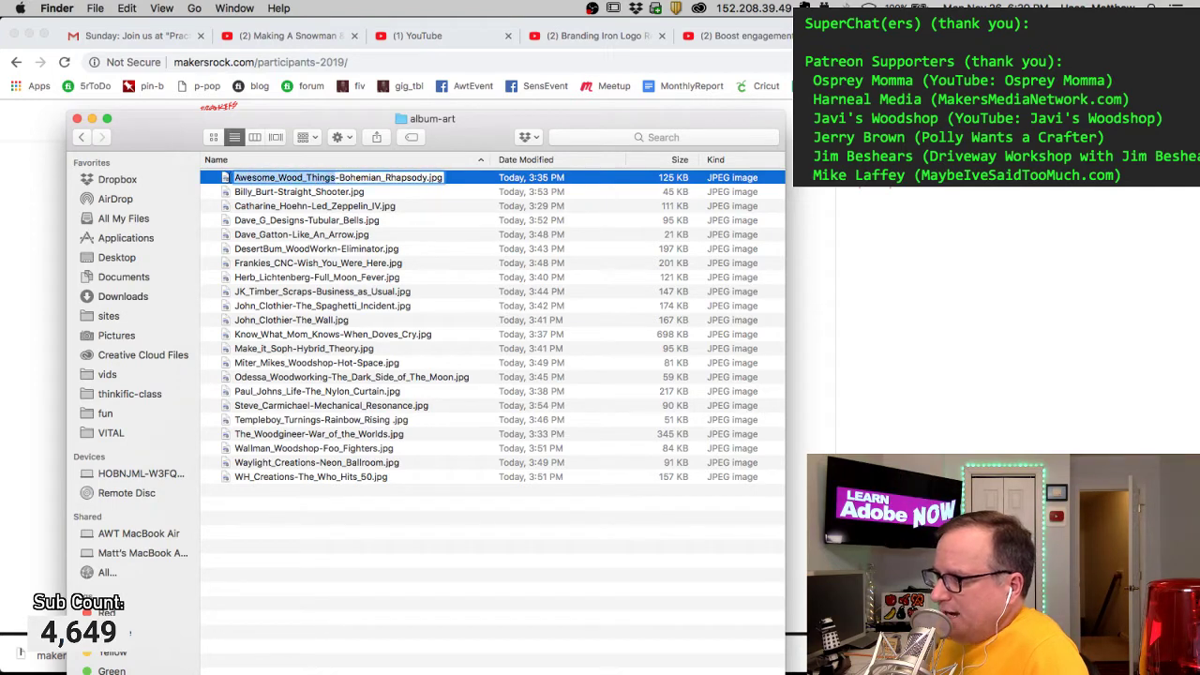
{"action": "left_click", "coordinate": [275, 177]}
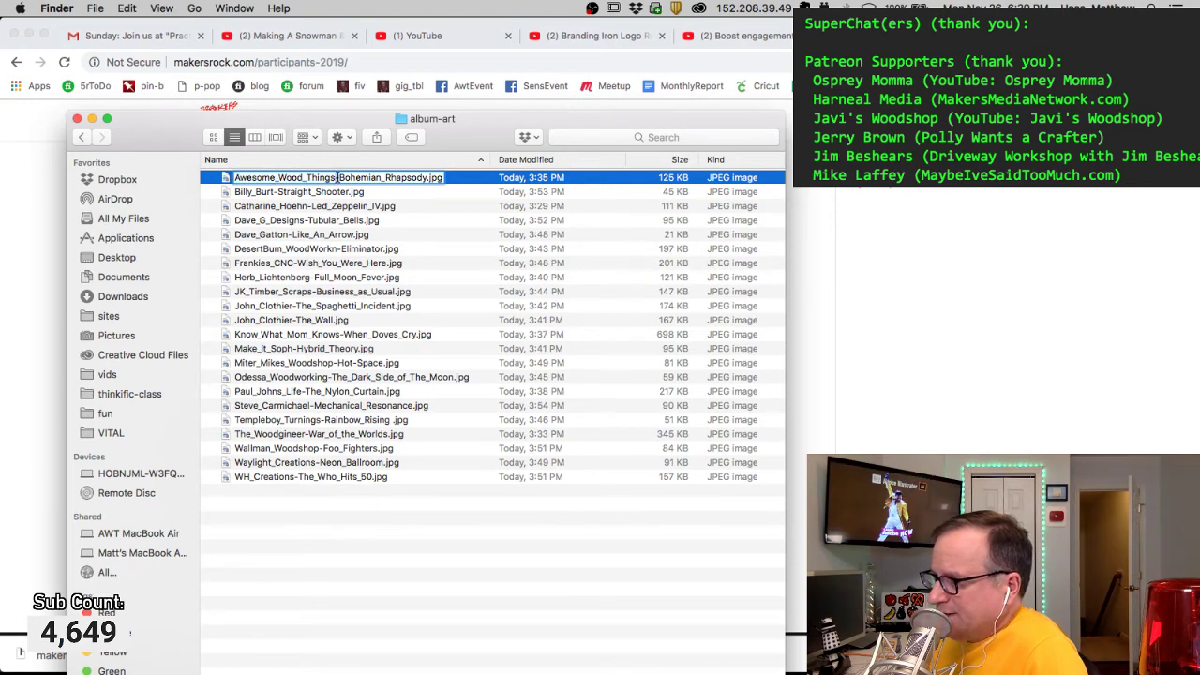
{"action": "left_click_drag", "start_coordinate": [339, 178], "coordinate": [418, 178]}
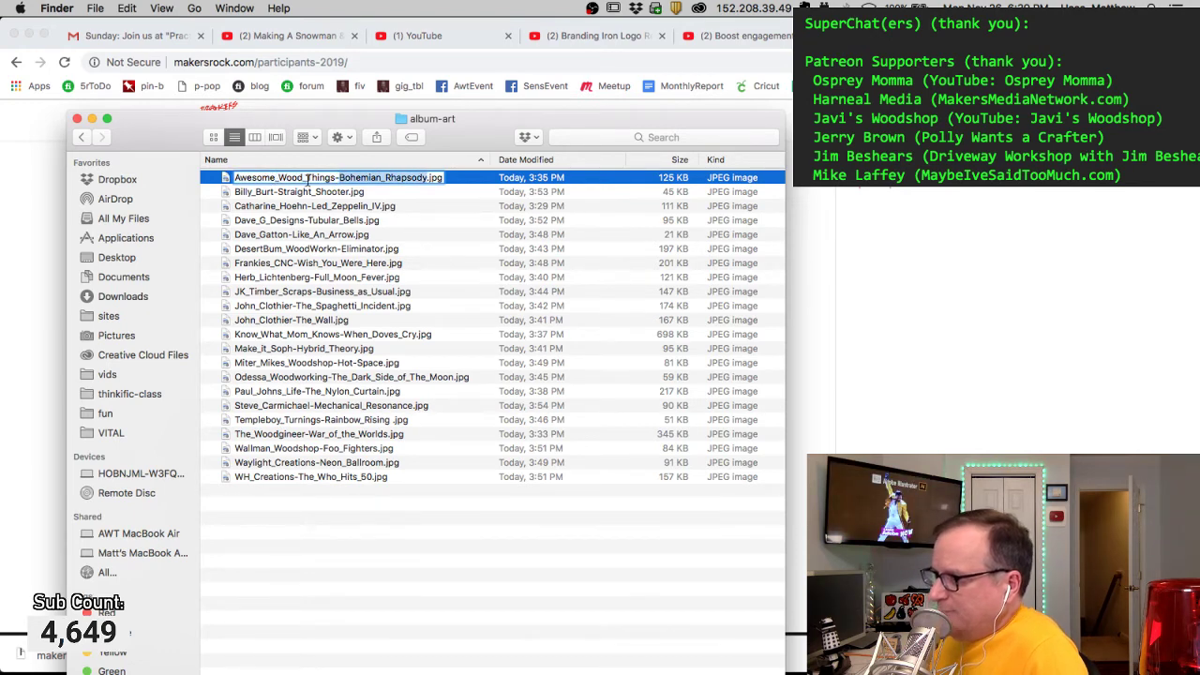
Step: Compare the album-art folder's views and highlight the Like_An_Arrow, The_Dark_Side_of_The_Moon and Mechanical_Resonance covers in the list
{"action": "left_click", "coordinate": [214, 137]}
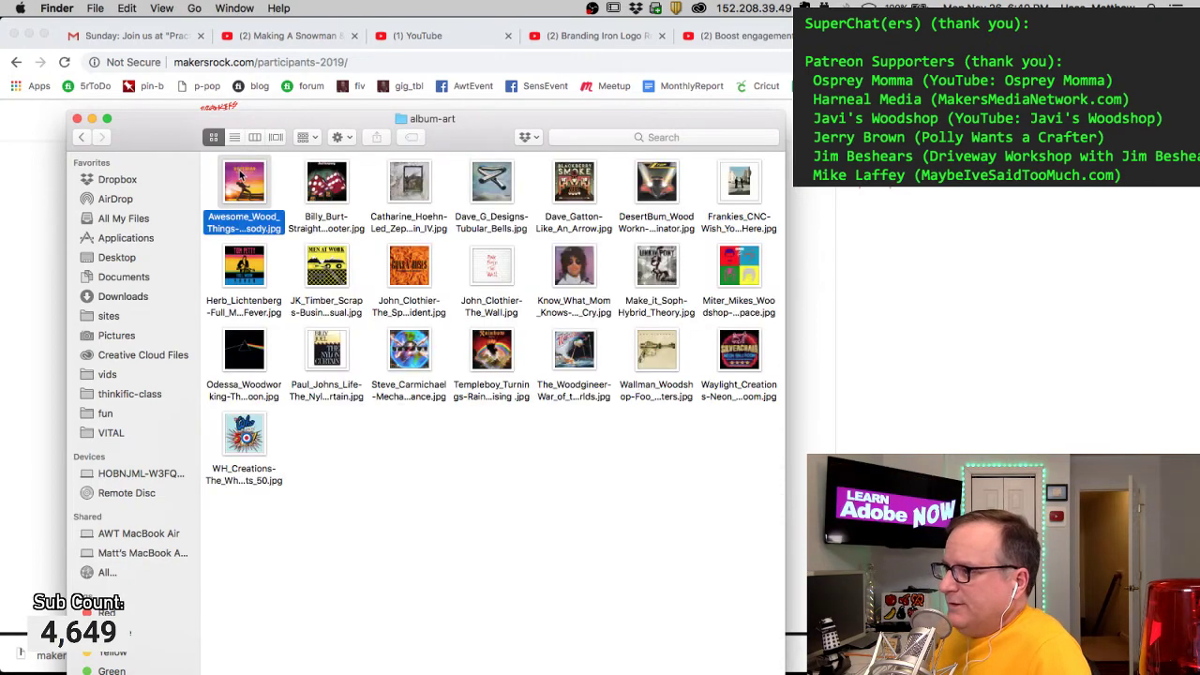
{"action": "left_click", "coordinate": [235, 136]}
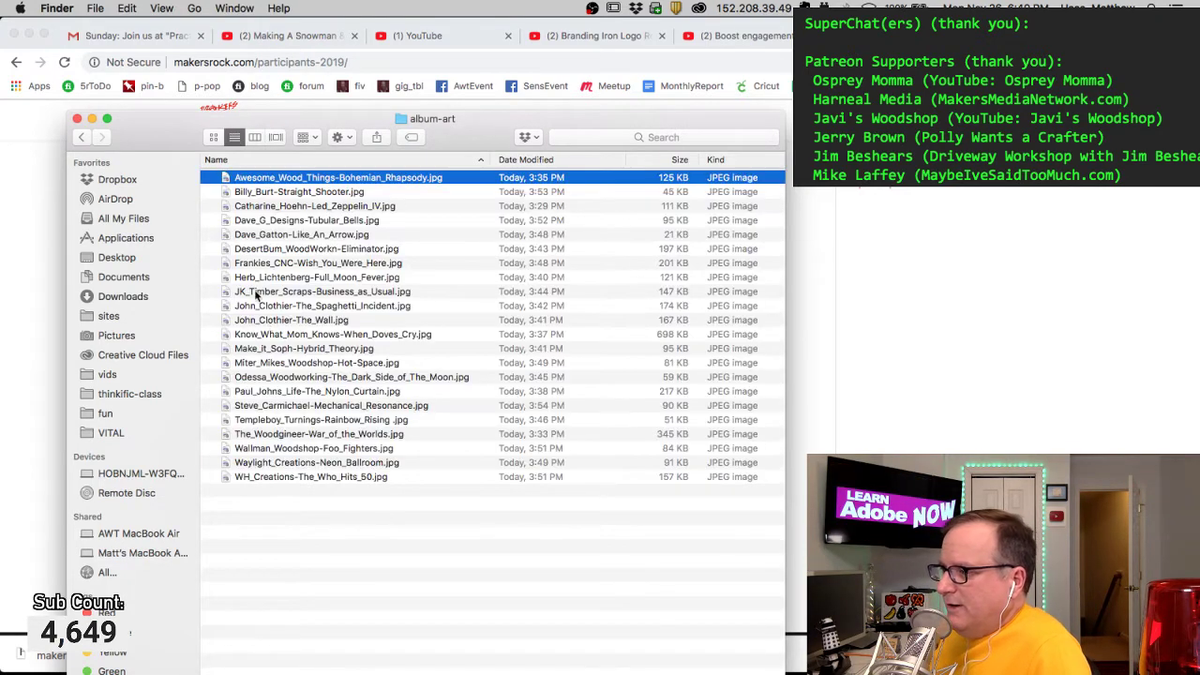
{"action": "left_click", "coordinate": [227, 237]}
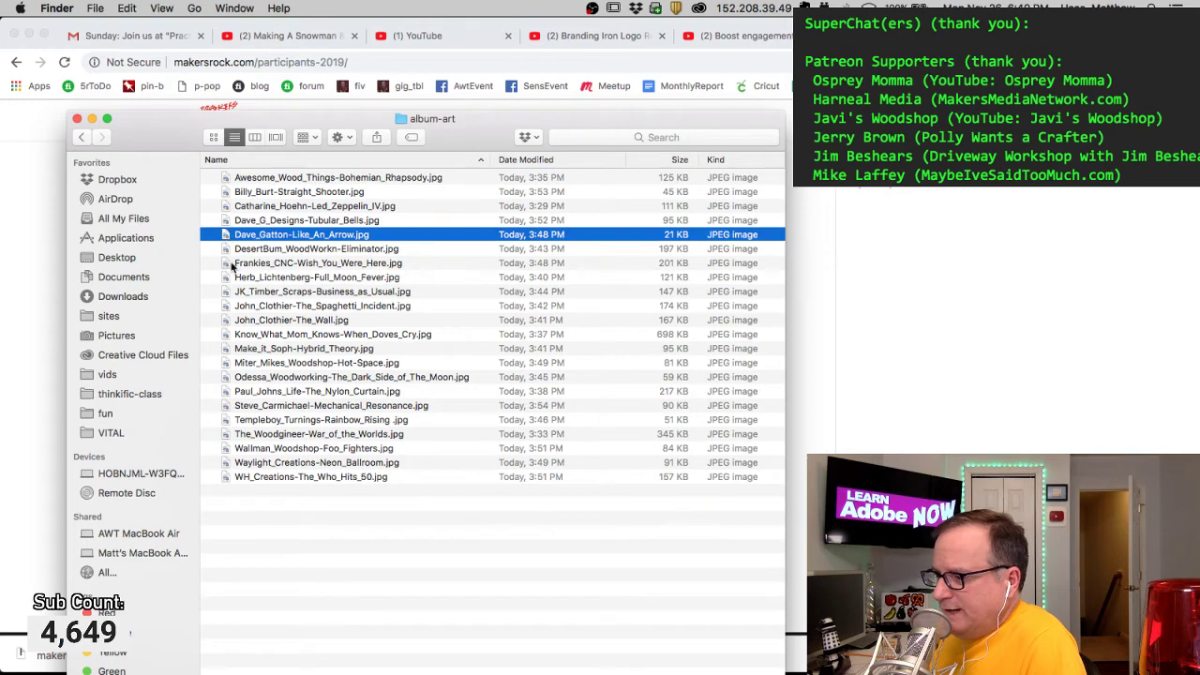
{"action": "left_click", "coordinate": [228, 376]}
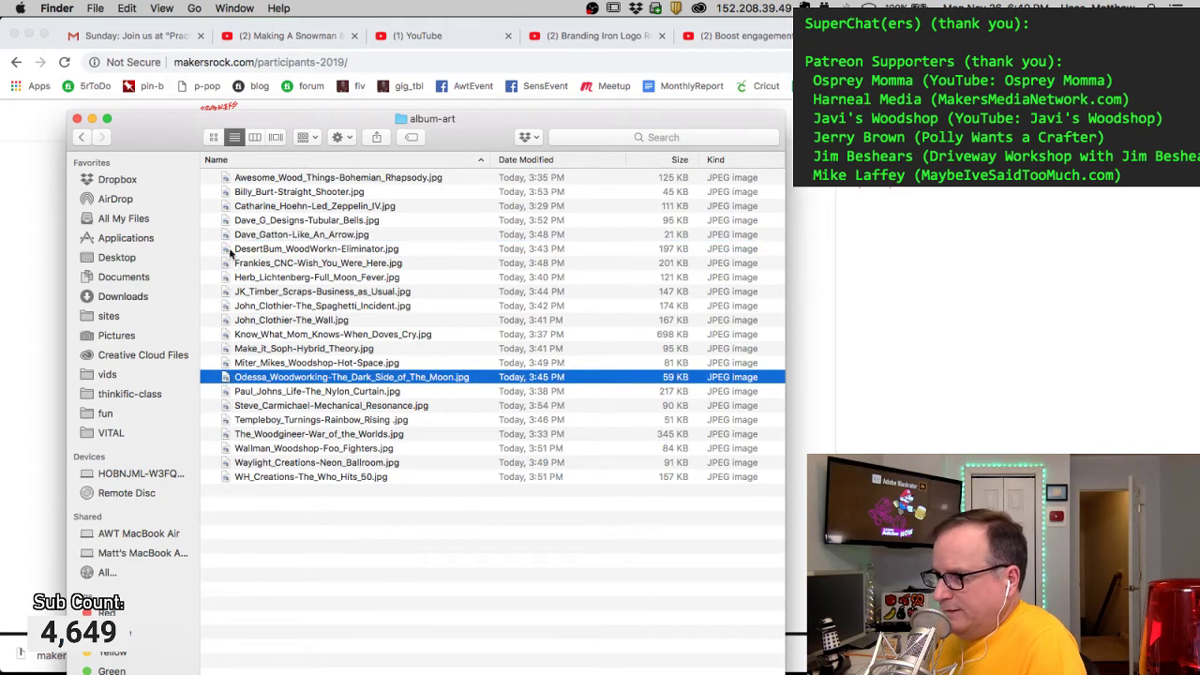
{"action": "left_click", "coordinate": [226, 237], "text": "super"}
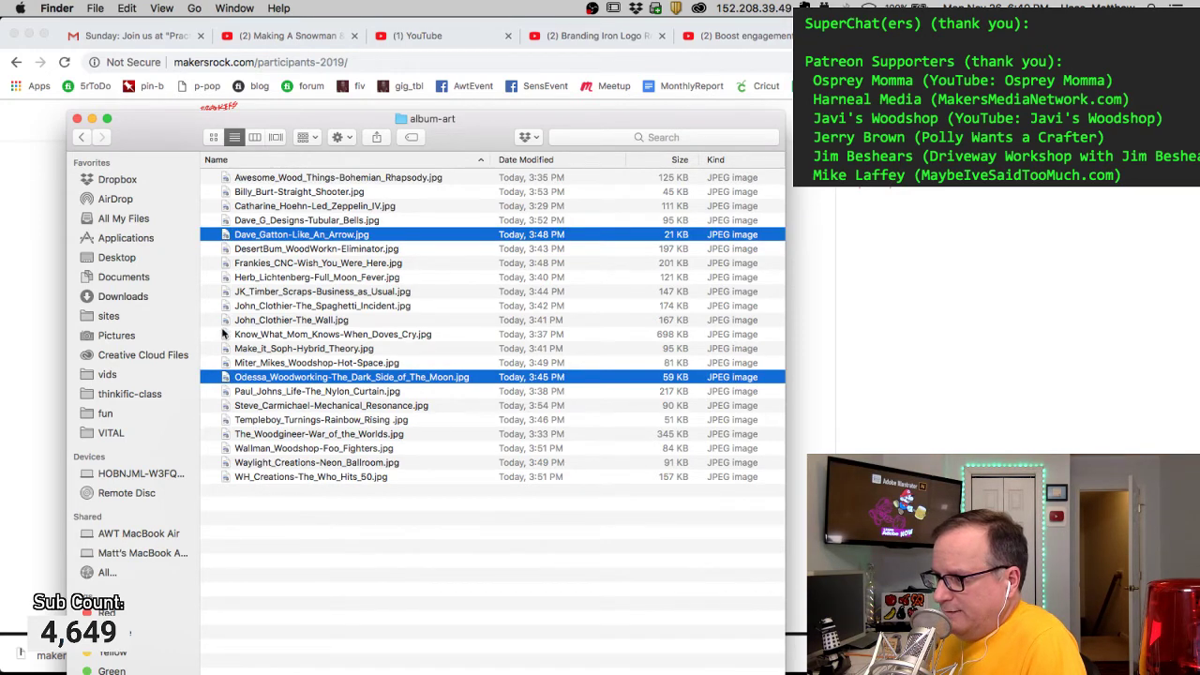
{"action": "left_click", "coordinate": [225, 405], "text": "super"}
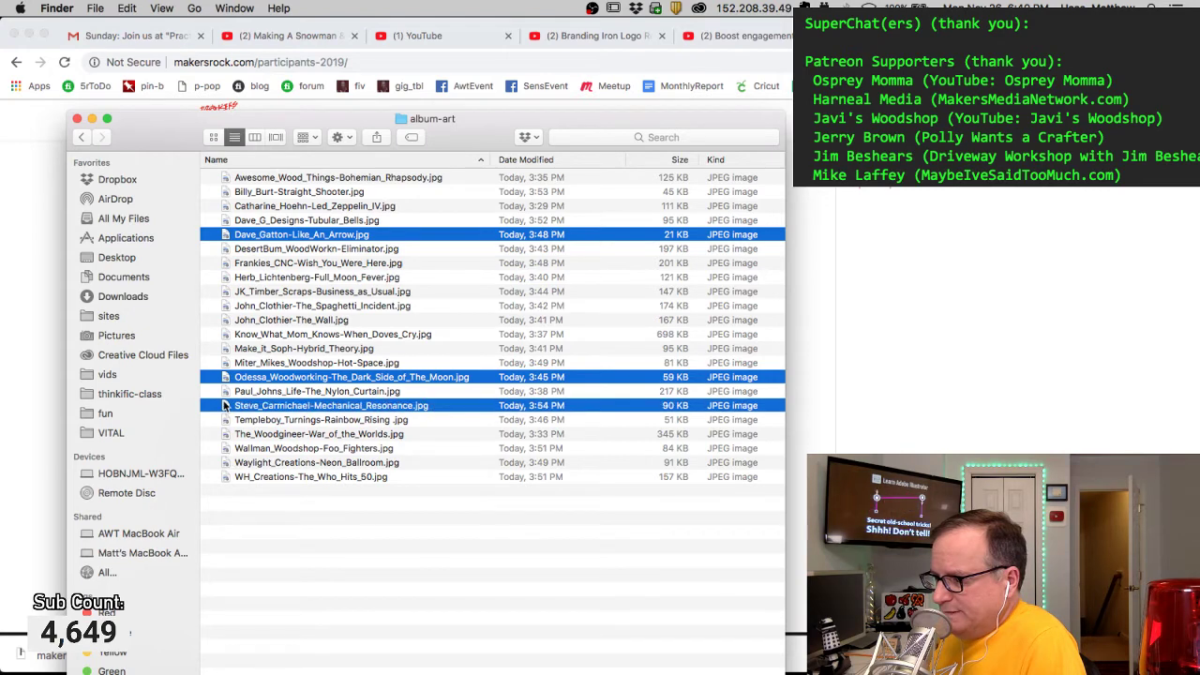
{"action": "left_click", "coordinate": [254, 137]}
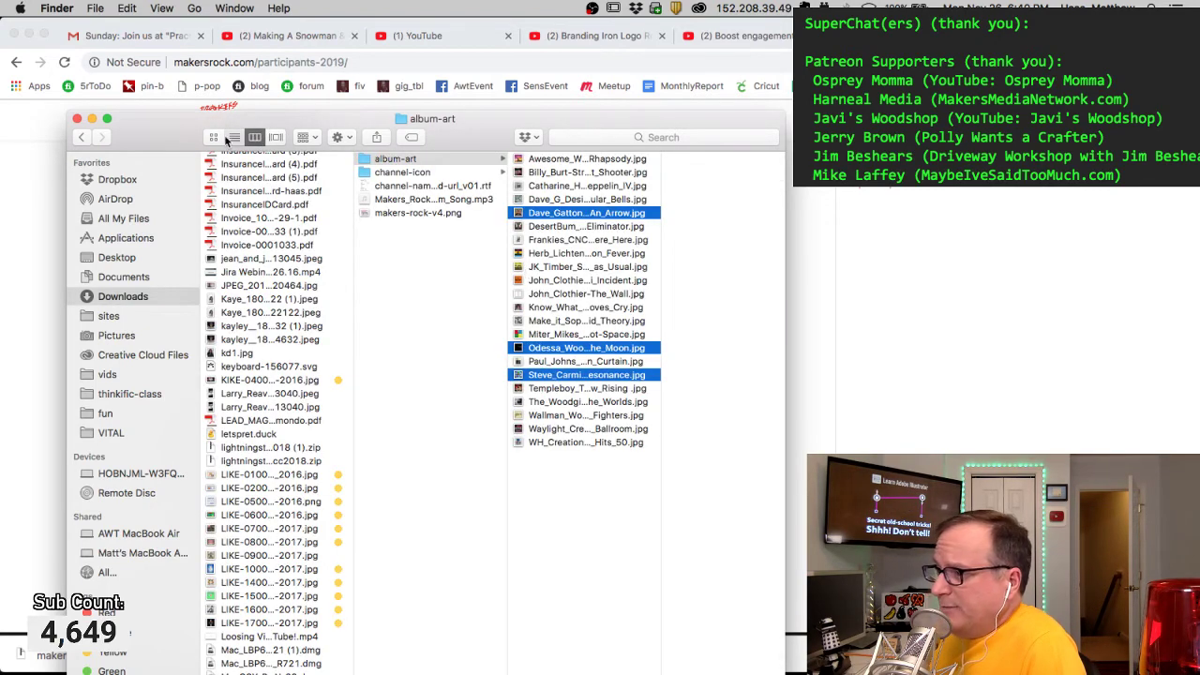
{"action": "left_click", "coordinate": [234, 136]}
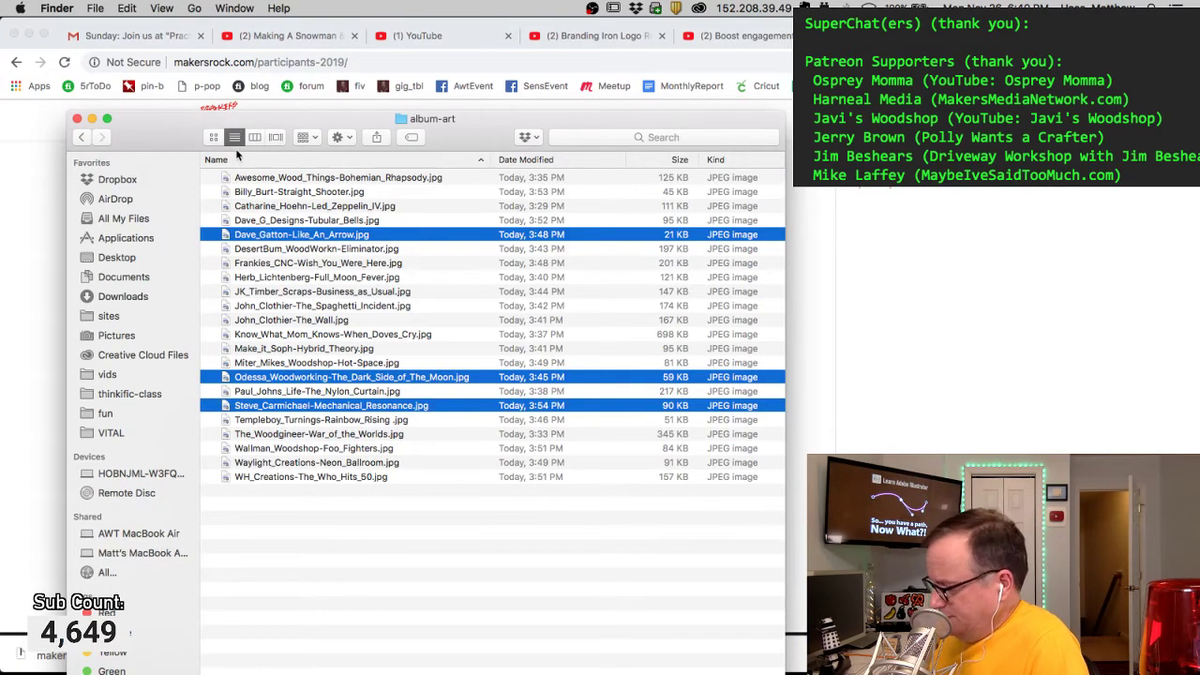
Step: Open the channel-icon folder, highlight the icon files of two participants whose album covers were singled out, and close the Finder window
{"action": "key", "text": "super+Up"}
{"action": "double_click", "coordinate": [246, 193]}
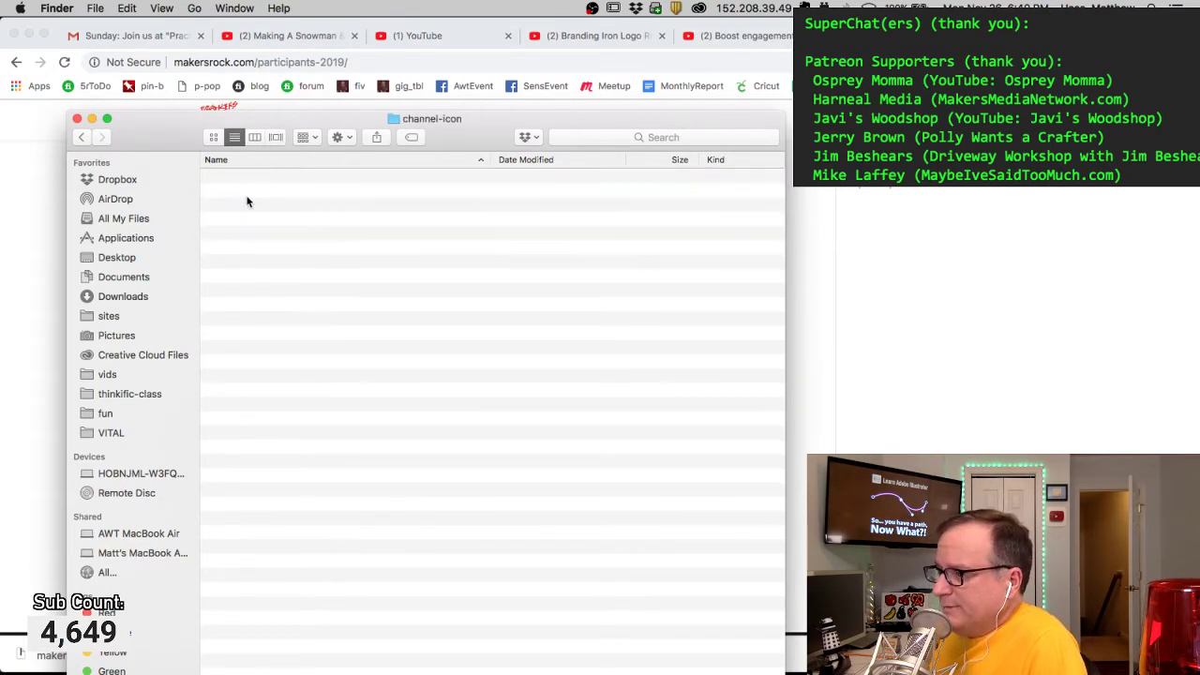
{"action": "left_click", "coordinate": [228, 235]}
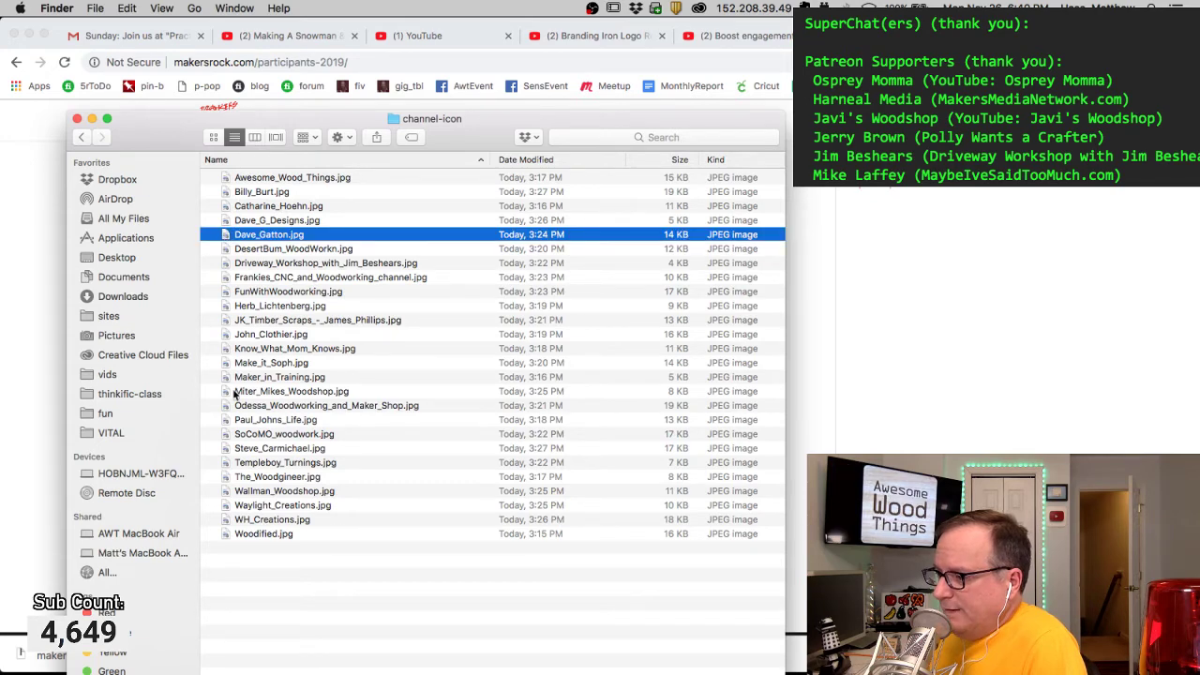
{"action": "left_click", "coordinate": [227, 409], "text": "super"}
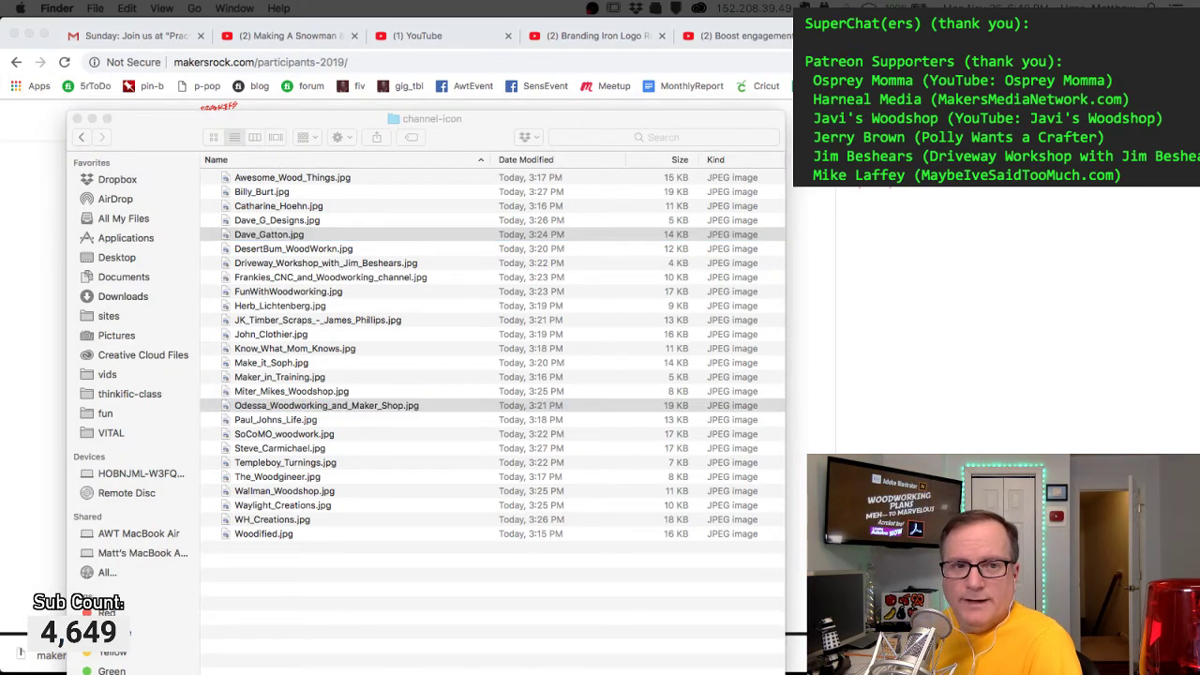
{"action": "left_click", "coordinate": [230, 141]}
{"action": "key", "text": "super+w"}
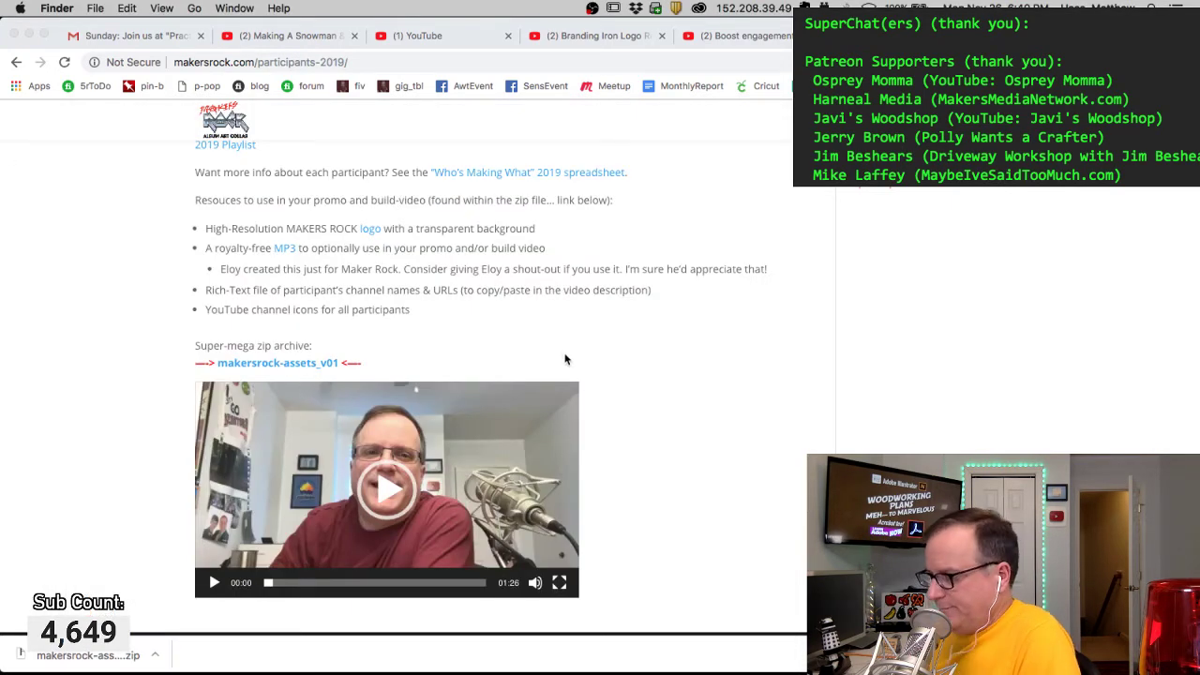
Step: Switch to Illustrator, rotate a copy of the three loose slivers about 180°, and place it on the upper end of the pole's third black stripe
{"action": "key", "text": "super+Tab"}
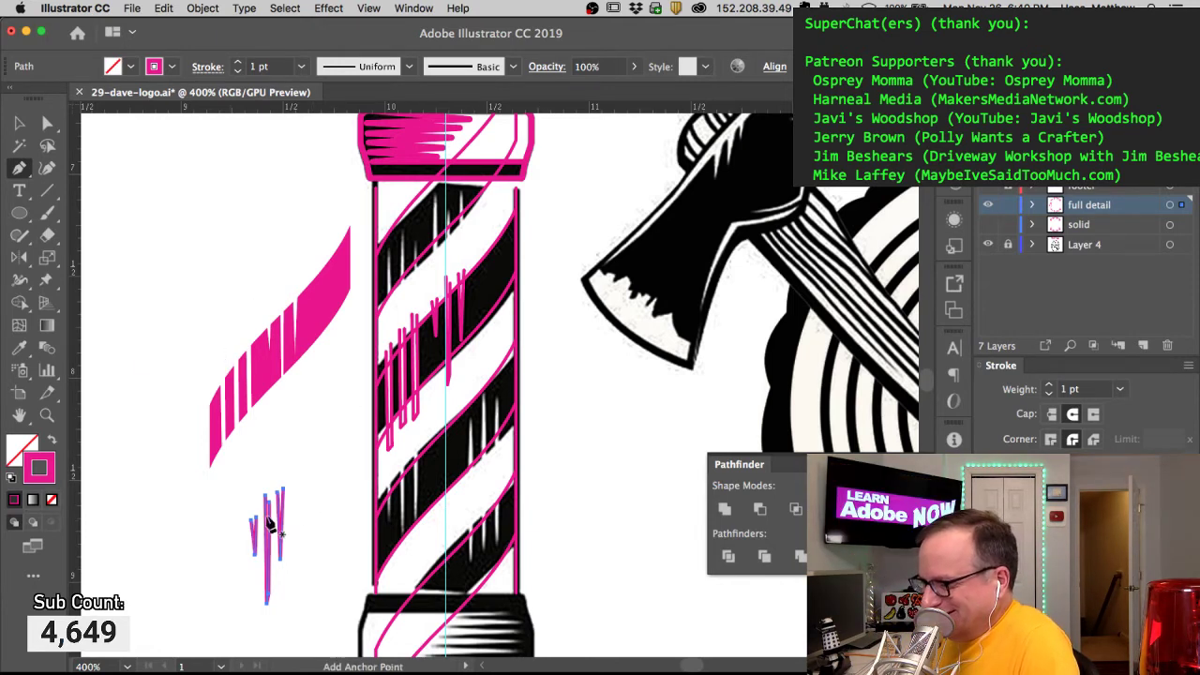
{"action": "left_click_drag", "start_coordinate": [19, 256], "coordinate": [94, 255]}
{"action": "left_click", "coordinate": [269, 481]}
{"action": "mouse_move", "coordinate": [268, 460]}
{"action": "left_mouse_down"}
{"action": "mouse_move", "coordinate": [332, 621]}
{"action": "mouse_move", "coordinate": [276, 624]}
{"action": "mouse_move", "coordinate": [253, 609]}
{"action": "left_mouse_up"}
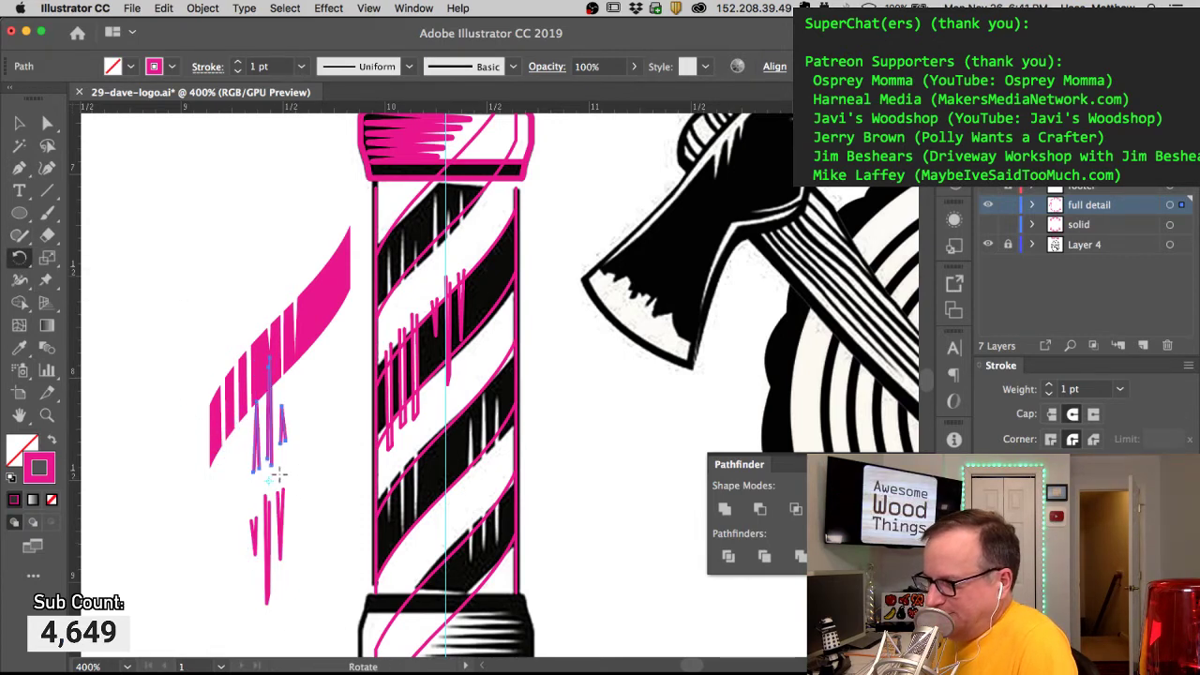
{"action": "mouse_move", "coordinate": [268, 474]}
{"action": "left_mouse_down"}
{"action": "mouse_move", "coordinate": [511, 525]}
{"action": "mouse_move", "coordinate": [480, 494]}
{"action": "mouse_move", "coordinate": [486, 507]}
{"action": "left_mouse_up"}
{"action": "mouse_move", "coordinate": [486, 506]}
{"action": "left_mouse_down"}
{"action": "mouse_move", "coordinate": [499, 427]}
{"action": "mouse_move", "coordinate": [474, 434]}
{"action": "left_mouse_up"}
{"action": "left_click", "coordinate": [521, 460], "text": "super"}
{"action": "left_click", "coordinate": [548, 439]}
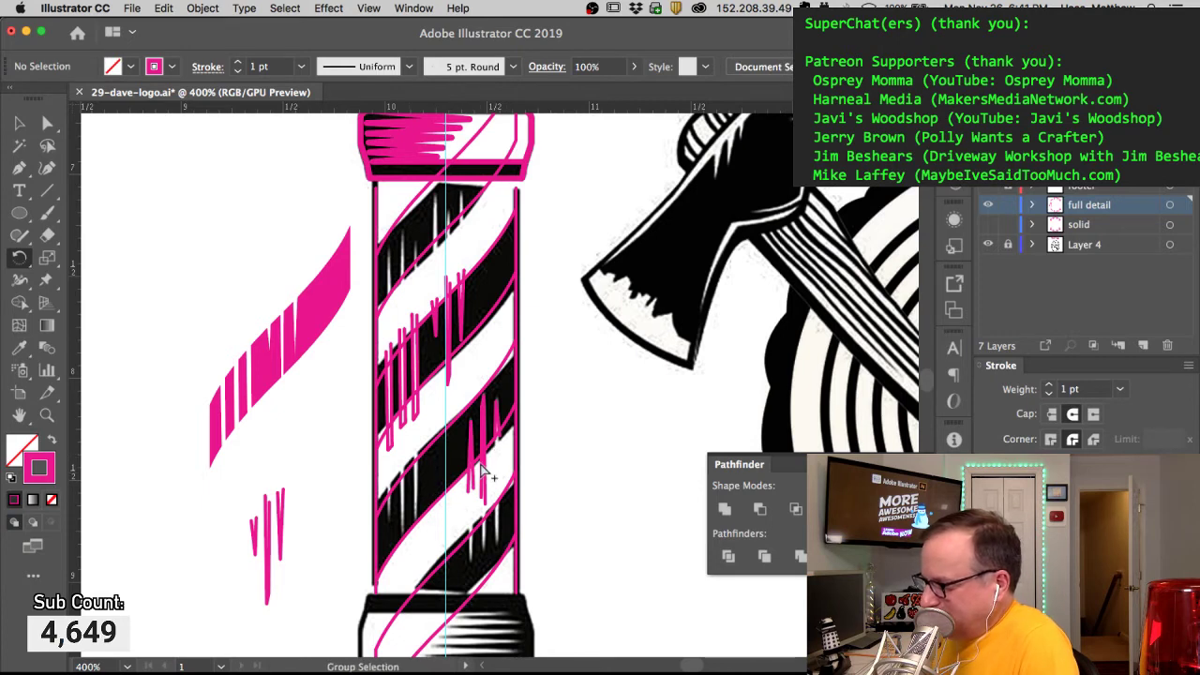
Step: Move the original slivers onto the third stripe's lower end and replace the long middle one with a copy of the sliver beside it
{"action": "mouse_move", "coordinate": [294, 493]}
{"action": "left_mouse_down"}
{"action": "mouse_move", "coordinate": [246, 546]}
{"action": "mouse_move", "coordinate": [413, 521]}
{"action": "left_mouse_up"}
{"action": "left_click", "coordinate": [403, 560]}
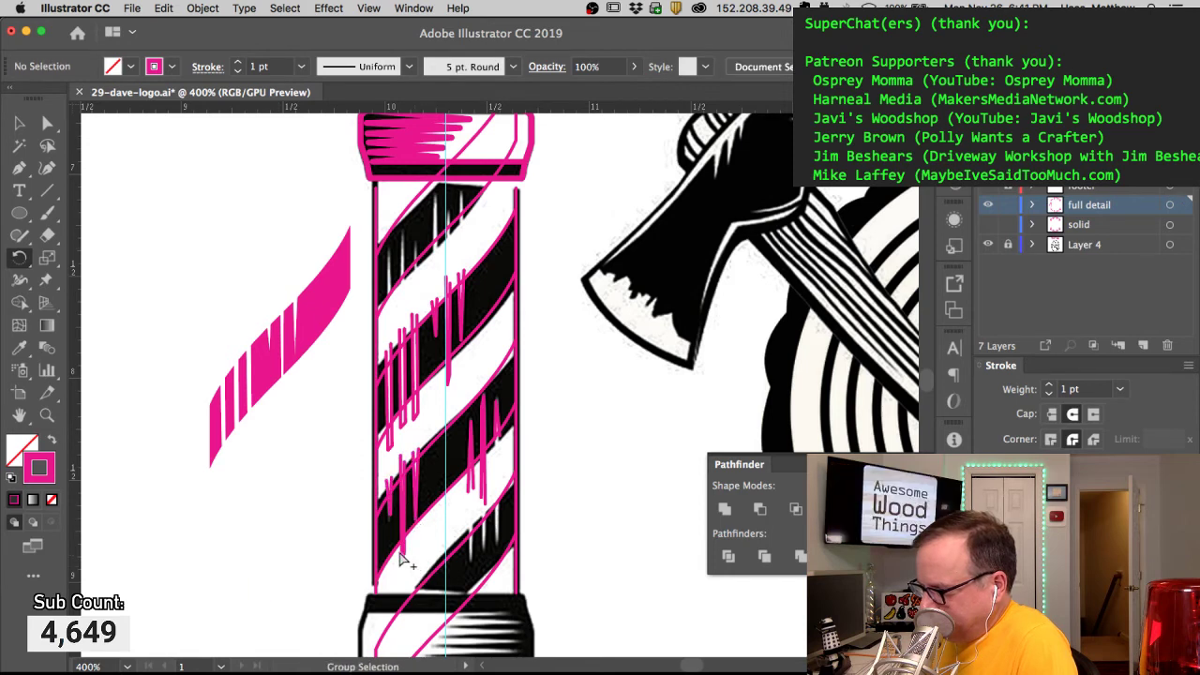
{"action": "left_click", "coordinate": [404, 484], "text": "alt+super"}
{"action": "key", "text": "Delete"}
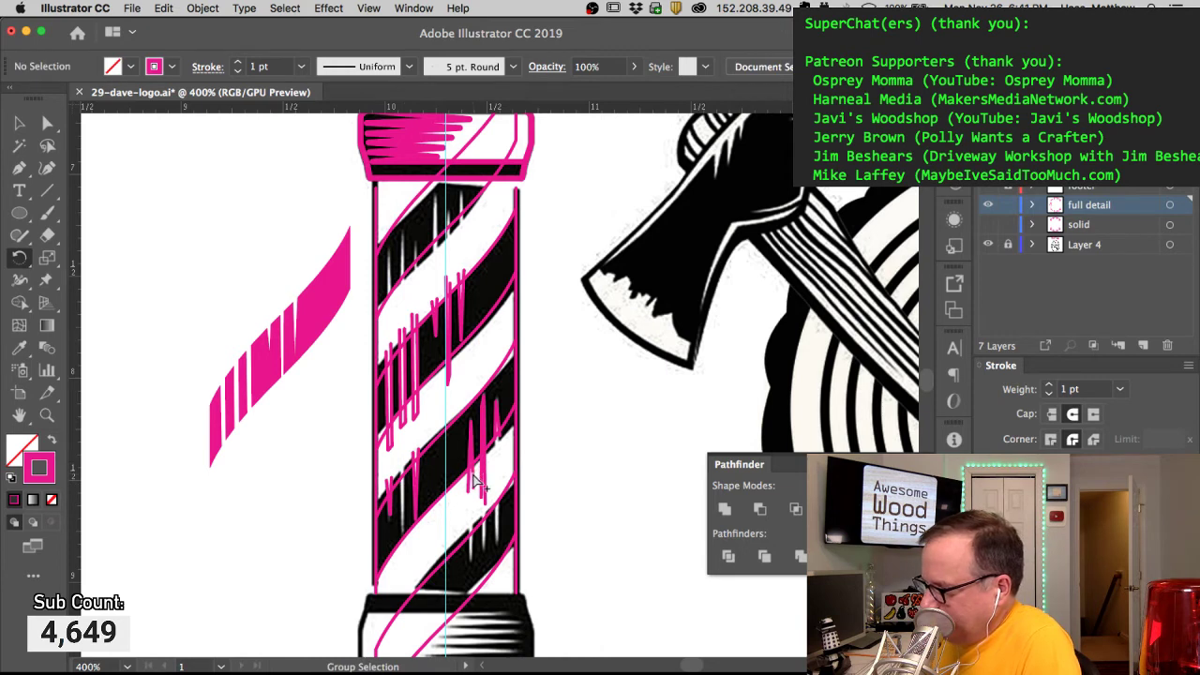
{"action": "left_click_drag", "start_coordinate": [418, 487], "coordinate": [407, 493]}
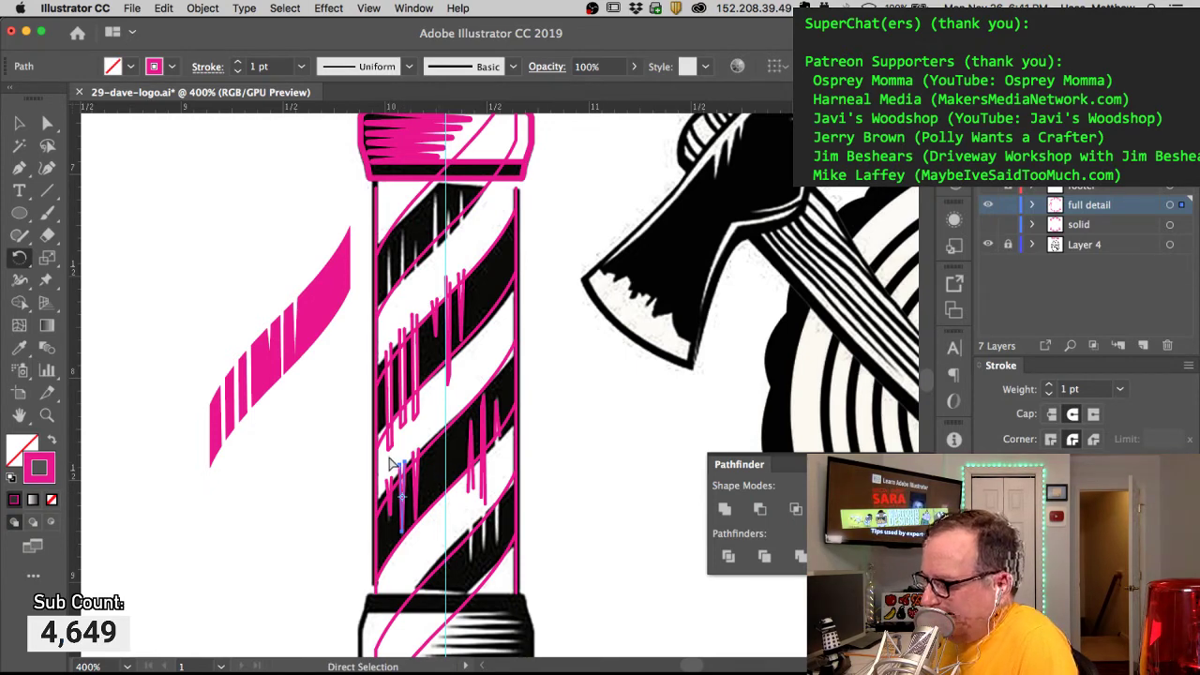
Step: Copy the third stripe's outline together with its six slivers to the empty area beside the pole
{"action": "left_click_drag", "start_coordinate": [383, 461], "coordinate": [432, 485]}
{"action": "left_click", "coordinate": [473, 452], "text": "shift+super"}
{"action": "left_click", "coordinate": [501, 430], "text": "shift"}
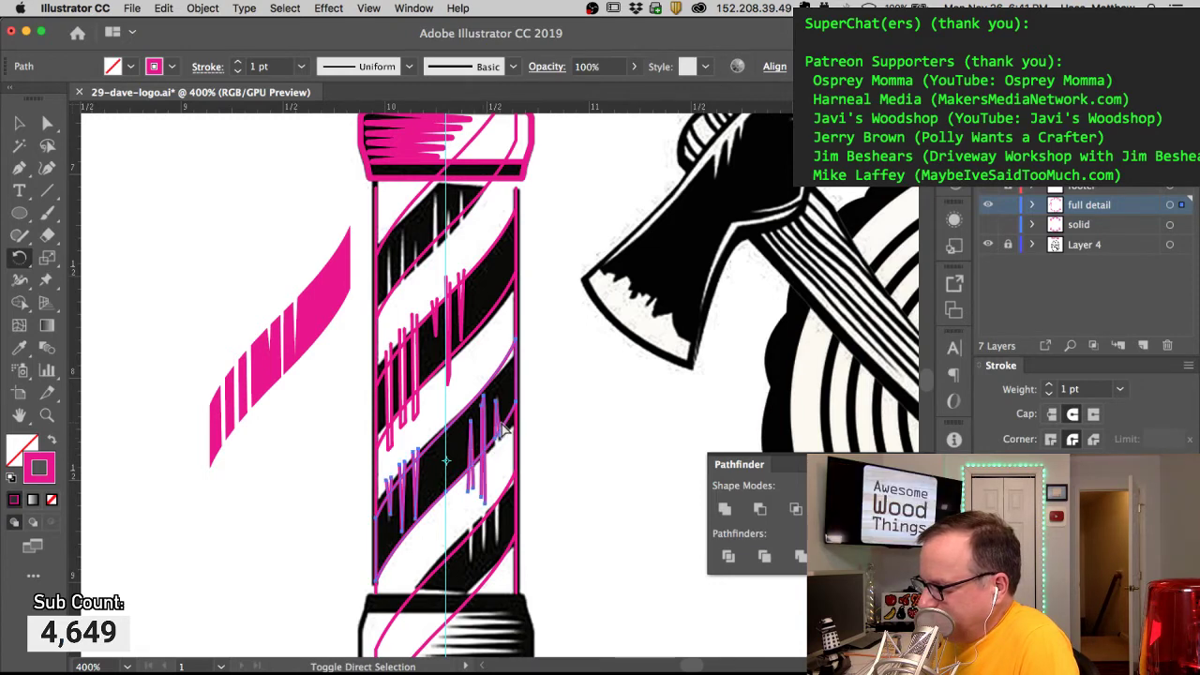
{"action": "mouse_move", "coordinate": [501, 431]}
{"action": "left_mouse_down"}
{"action": "mouse_move", "coordinate": [303, 509]}
{"action": "mouse_move", "coordinate": [316, 490]}
{"action": "mouse_move", "coordinate": [338, 528]}
{"action": "mouse_move", "coordinate": [318, 521]}
{"action": "left_mouse_up"}
{"action": "left_click", "coordinate": [318, 521]}
Step: Join the open ends of the three slivers at the upper end of the copied stripe
{"action": "left_click", "coordinate": [310, 499], "text": "shift"}
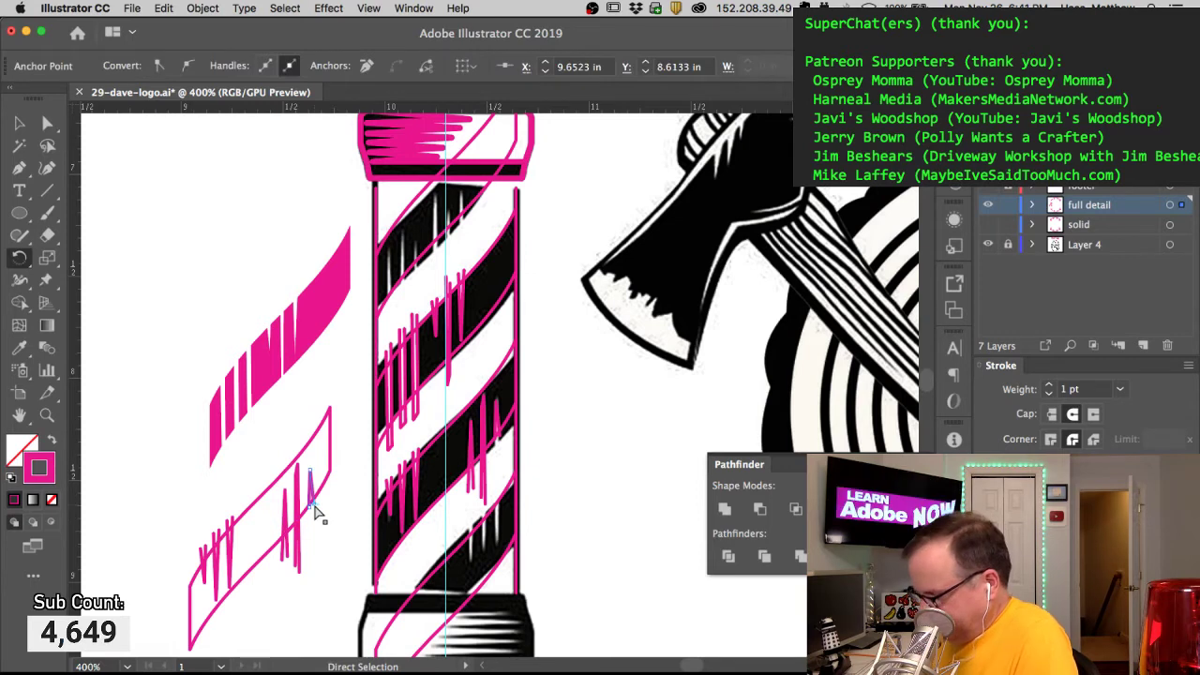
{"action": "left_click", "coordinate": [314, 499], "text": "alt+shift+super"}
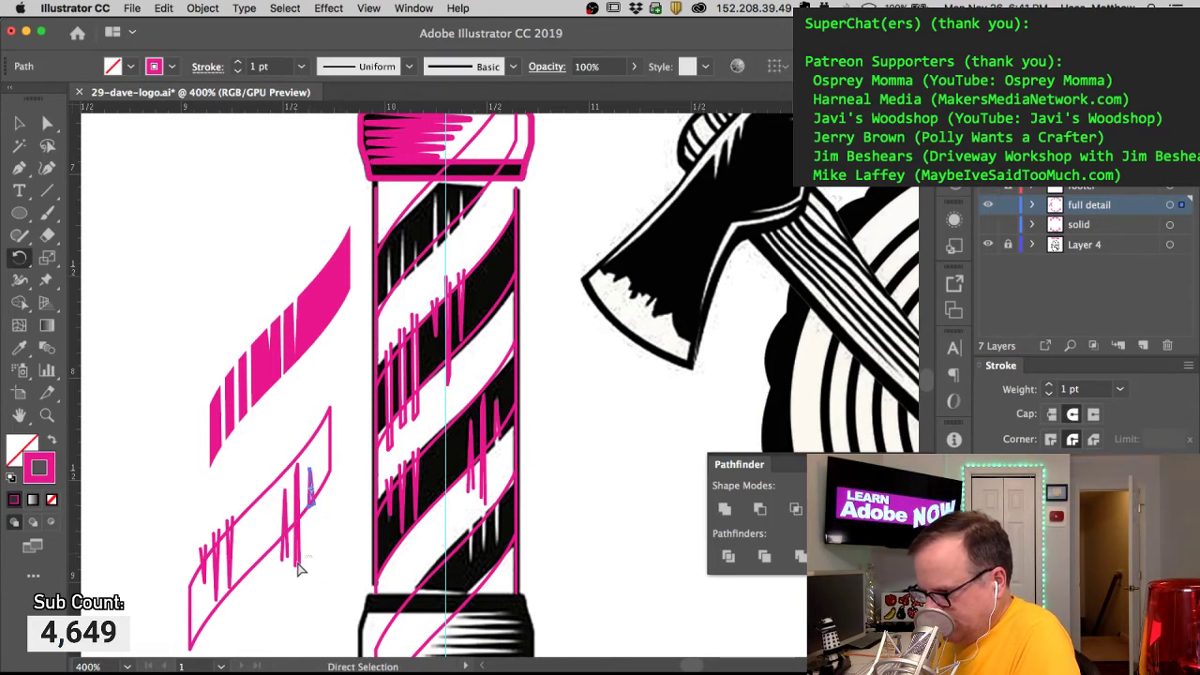
{"action": "left_click_drag", "start_coordinate": [294, 571], "coordinate": [286, 565]}
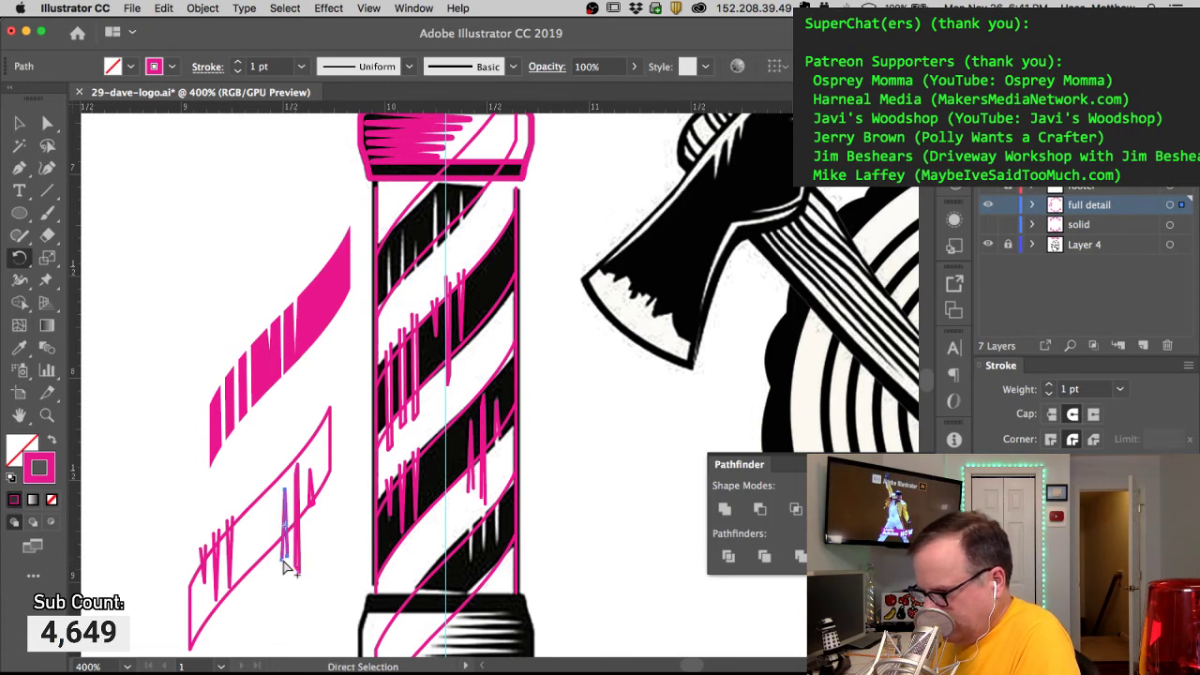
Step: Join the open top ends of the rightmost sliver in the copied stripe's lower group
{"action": "left_click", "coordinate": [234, 553]}
{"action": "key", "text": "super+j"}
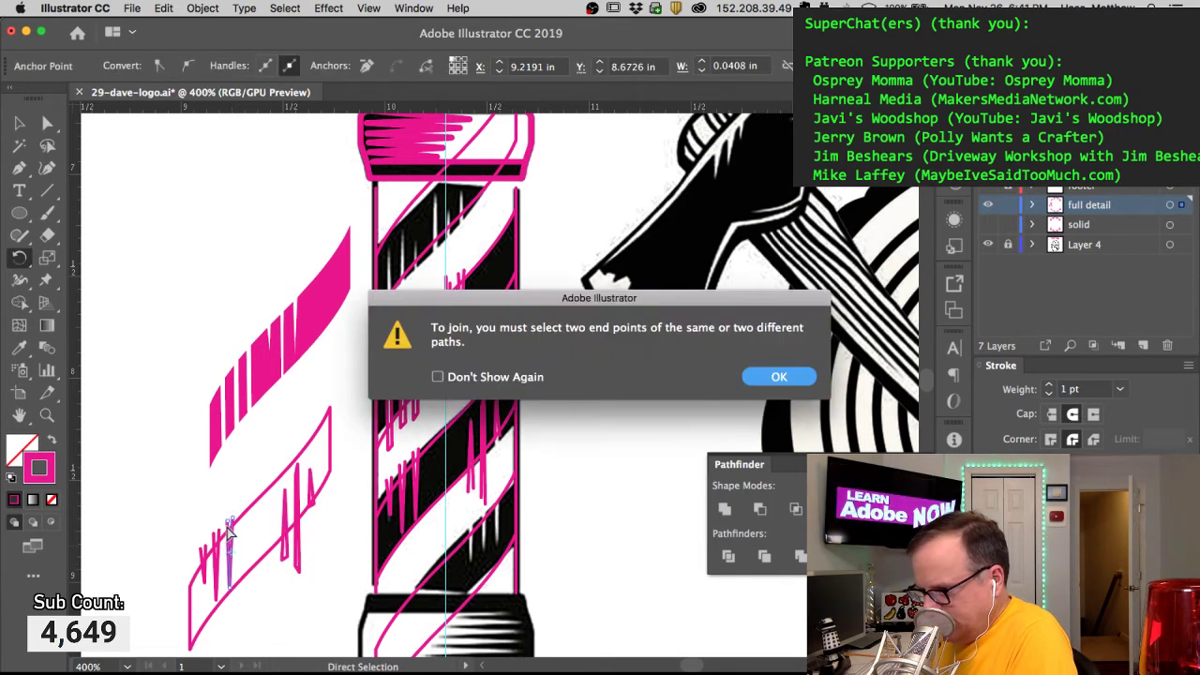
{"action": "key", "text": "Return"}
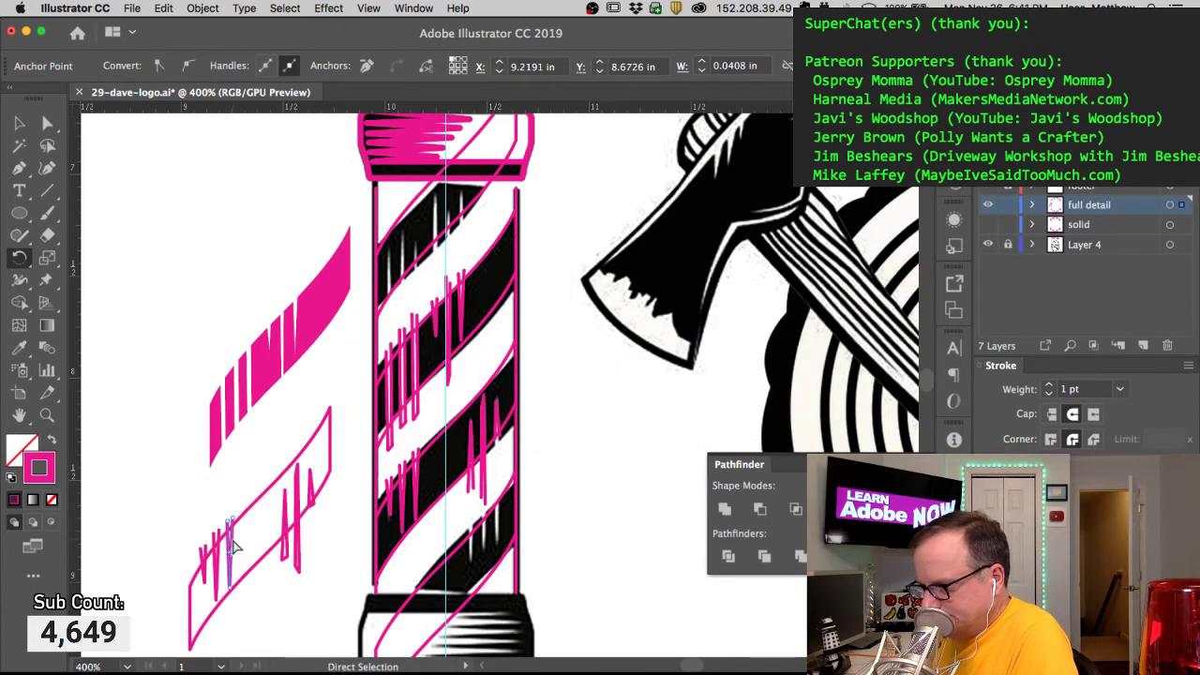
{"action": "left_click", "coordinate": [231, 511]}
{"action": "left_click", "coordinate": [234, 523]}
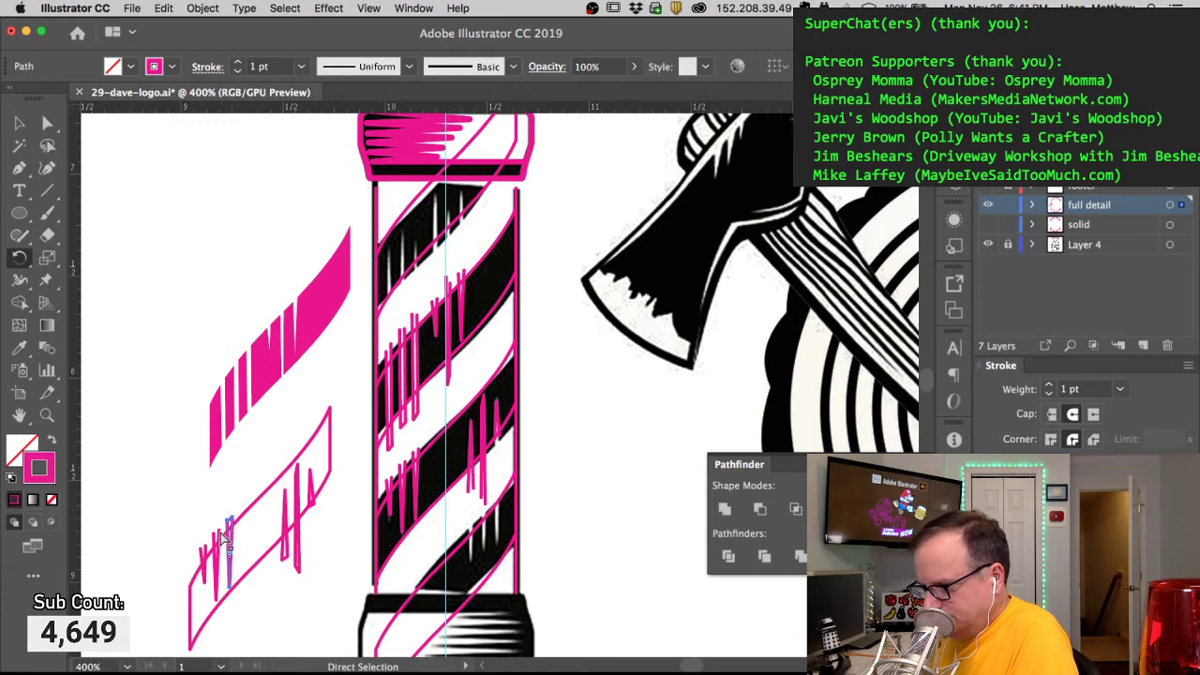
Step: Join the open top ends of the middle and leftmost slivers in the copied stripe's lower group, and deselect
{"action": "left_click", "coordinate": [222, 537], "text": "super"}
{"action": "left_click", "coordinate": [219, 536], "text": "super"}
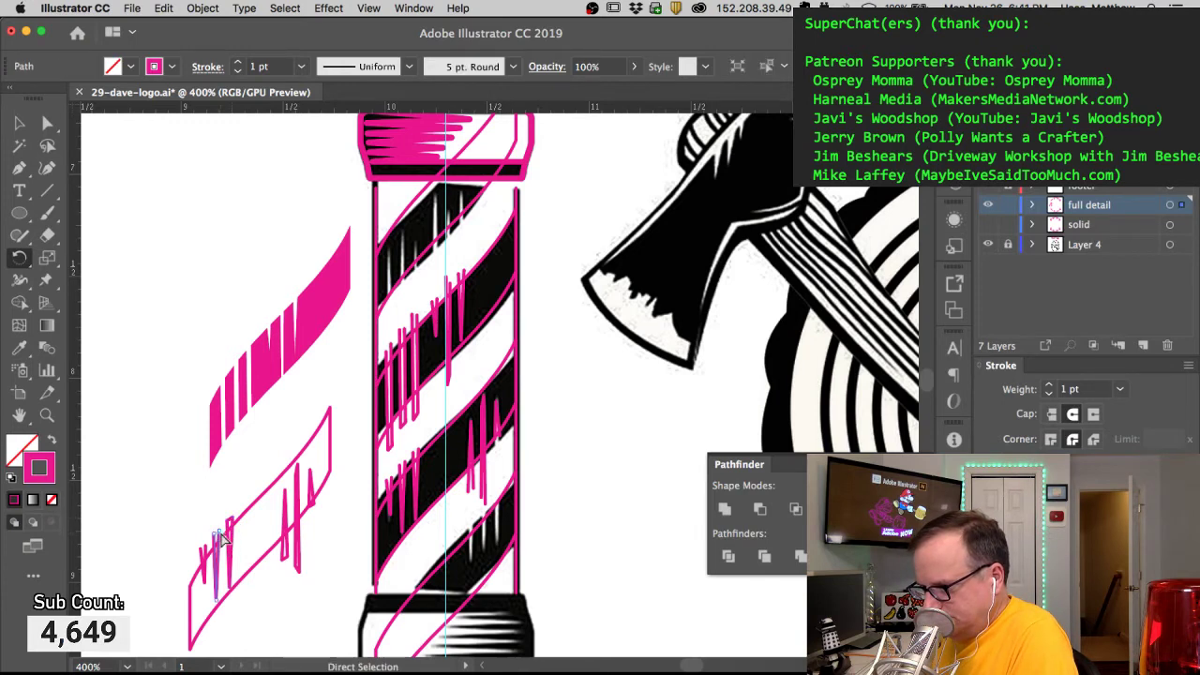
{"action": "left_click", "coordinate": [219, 532], "text": "super"}
{"action": "left_click", "coordinate": [219, 533], "text": "super"}
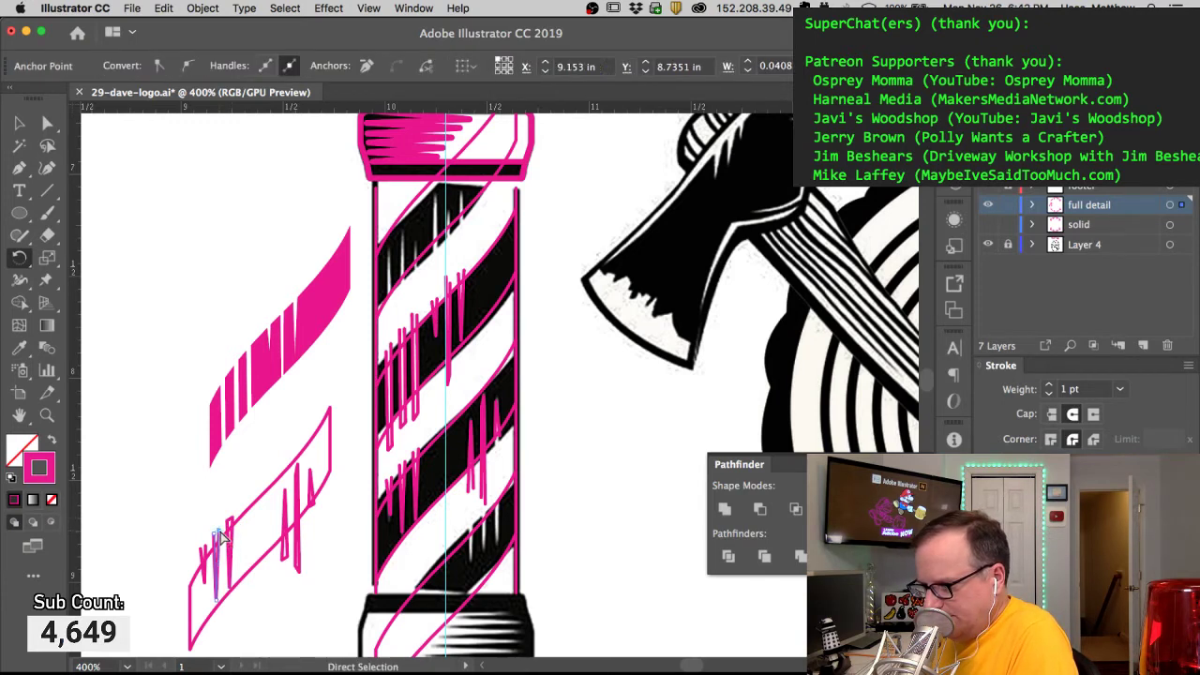
{"action": "left_click", "coordinate": [216, 532], "text": "super"}
{"action": "left_click", "coordinate": [215, 534], "text": "shift+super"}
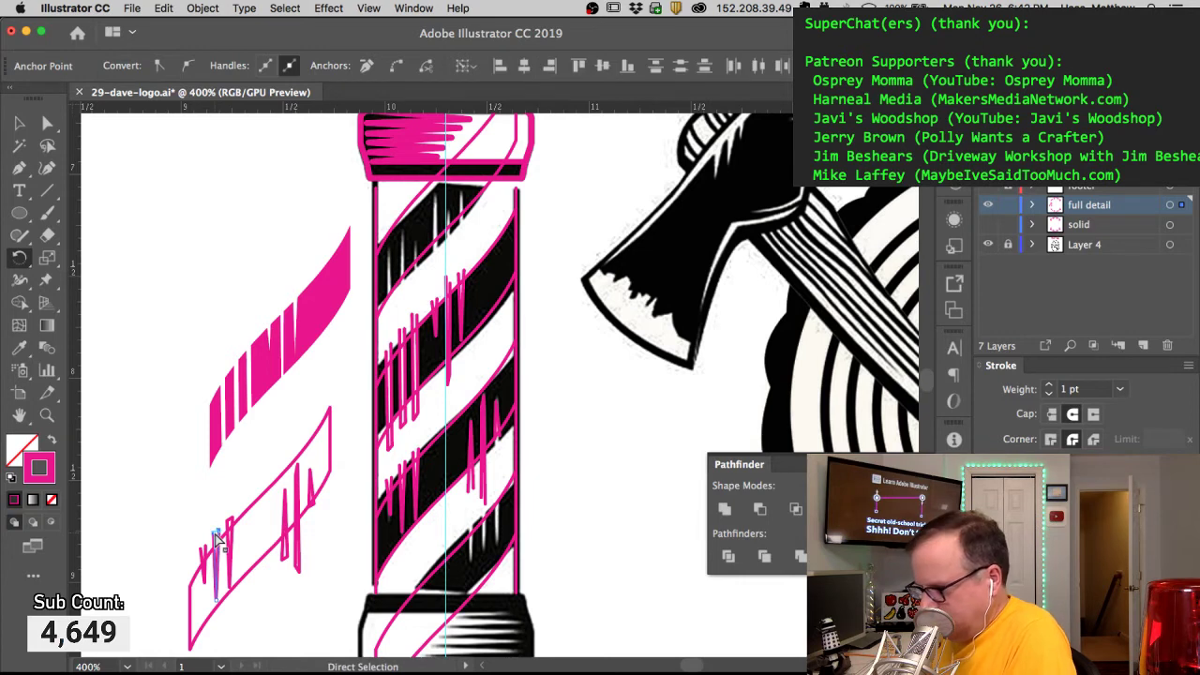
{"action": "left_click", "coordinate": [205, 554]}
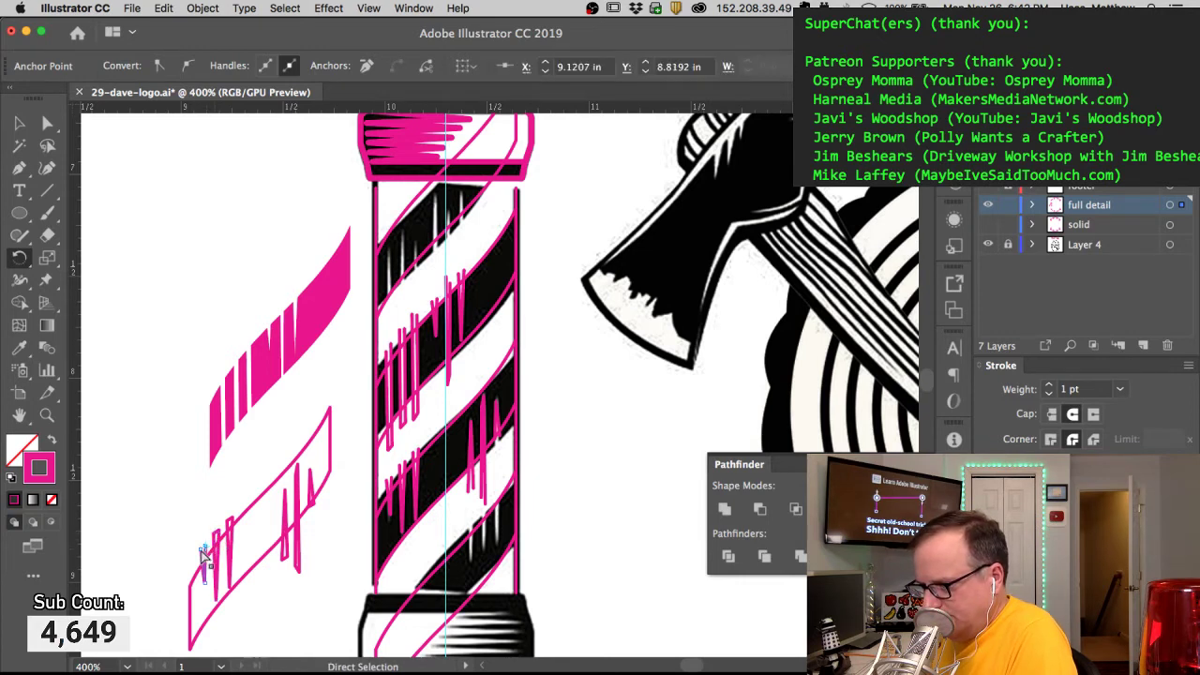
{"action": "left_click", "coordinate": [203, 553], "text": "shift"}
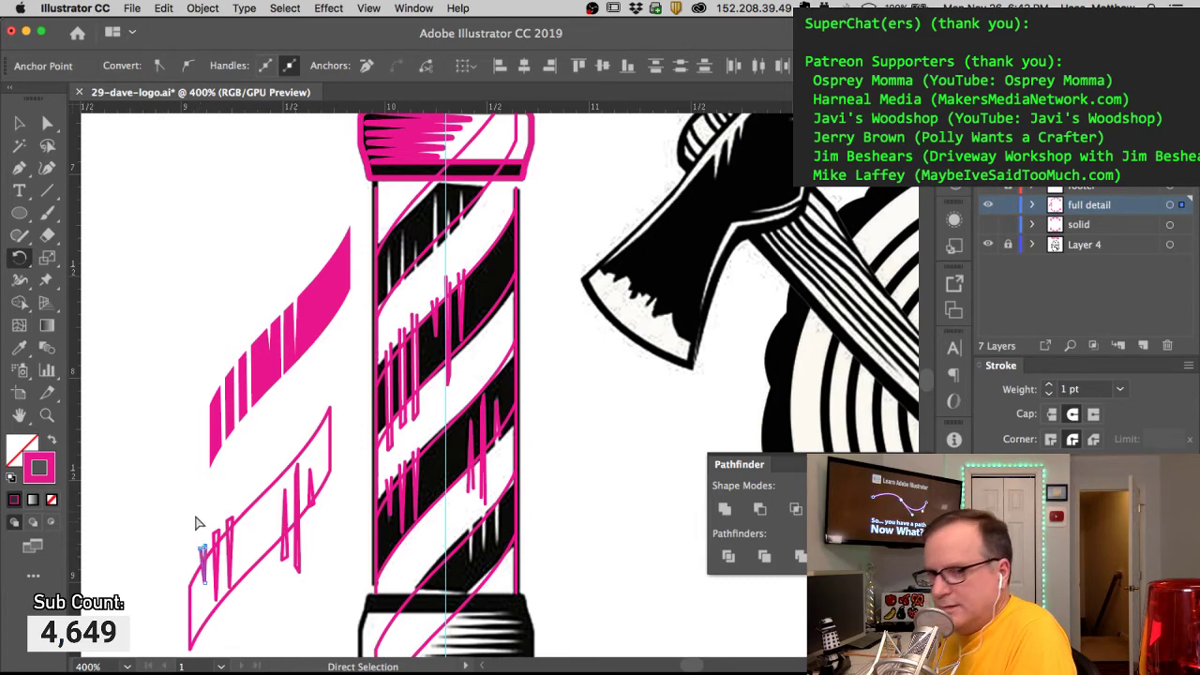
{"action": "left_click", "coordinate": [190, 516]}
Step: Switch to Chrome and open the "who's making what for 2019" spreadsheet from the Makers Rock participants page
{"action": "key", "text": "super+Tab"}
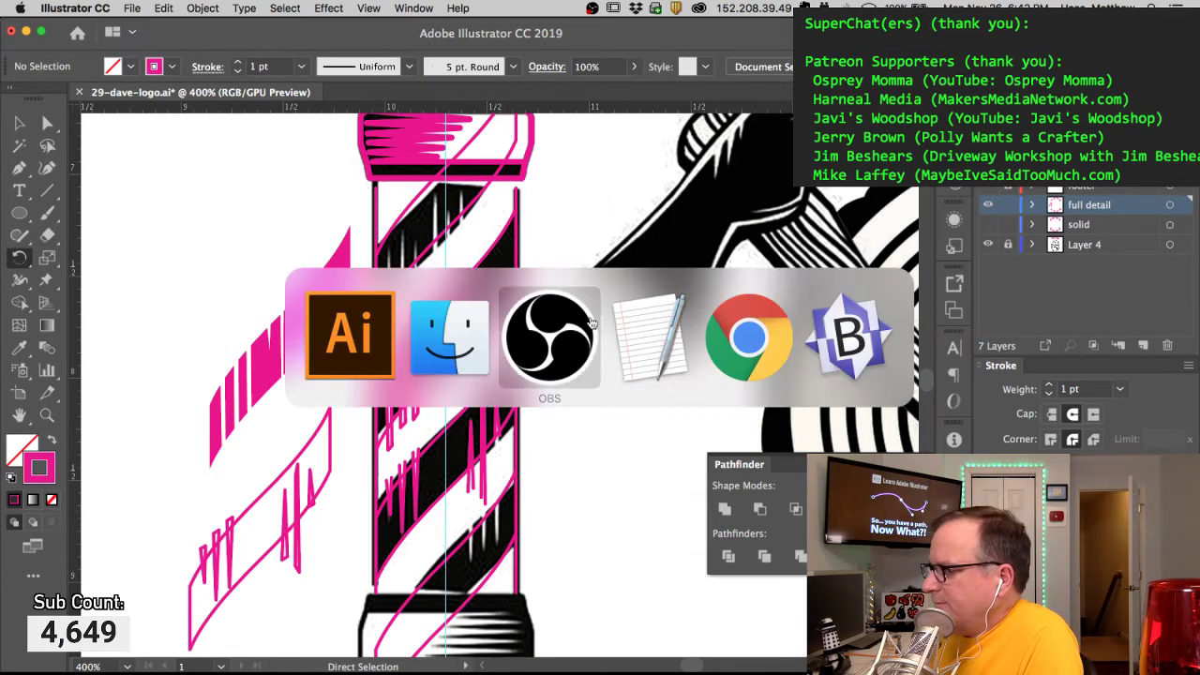
{"action": "left_click", "coordinate": [721, 347]}
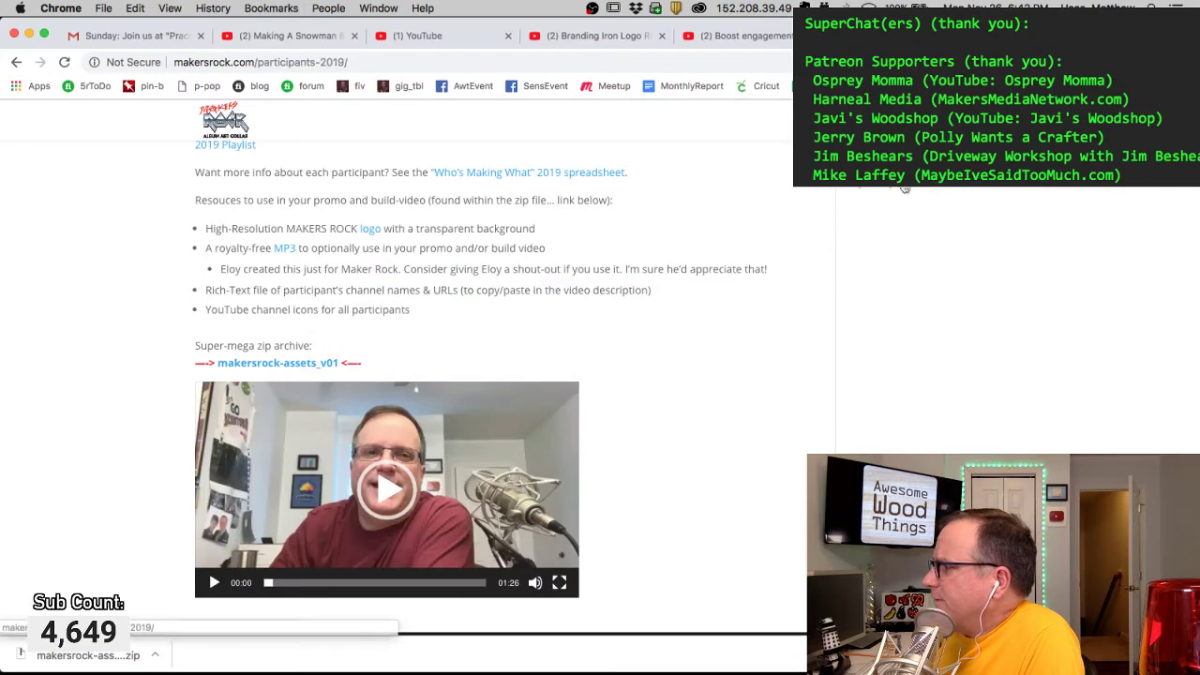
{"action": "scroll", "coordinate": [887, 324], "scroll_direction": "up", "scroll_amount": 5}
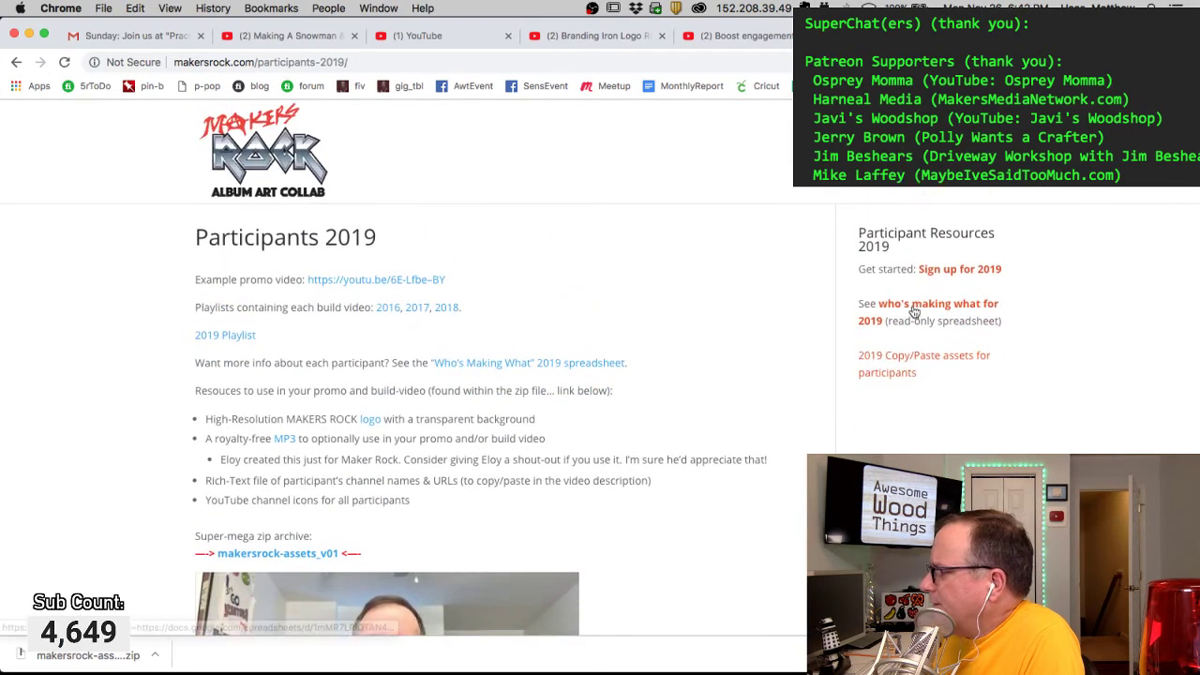
{"action": "left_click", "coordinate": [914, 310]}
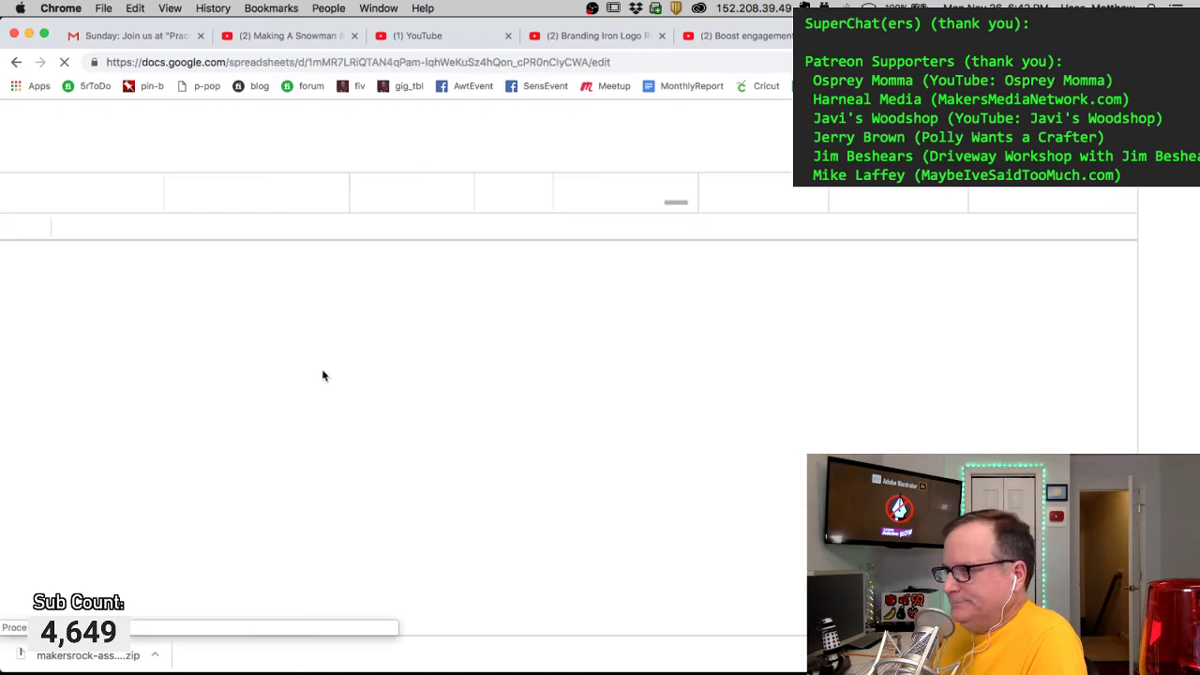
{"action": "scroll", "coordinate": [330, 375], "scroll_direction": "down", "scroll_amount": 4}
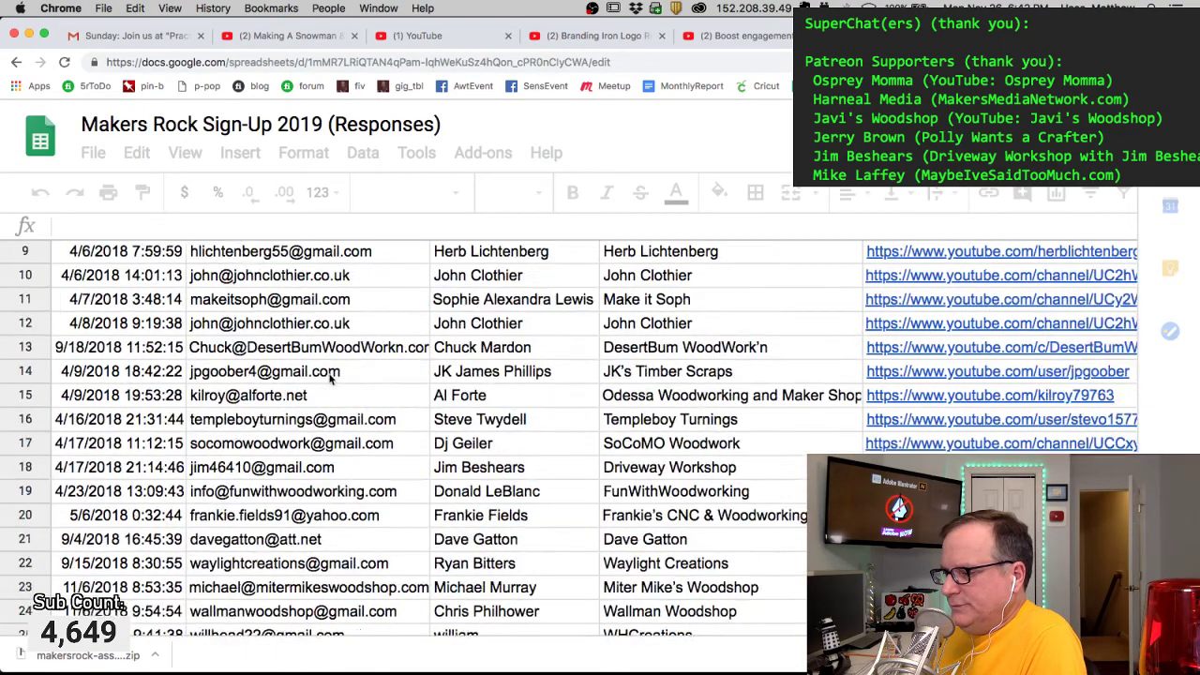
{"action": "scroll", "coordinate": [329, 375], "scroll_direction": "down", "scroll_amount": 2}
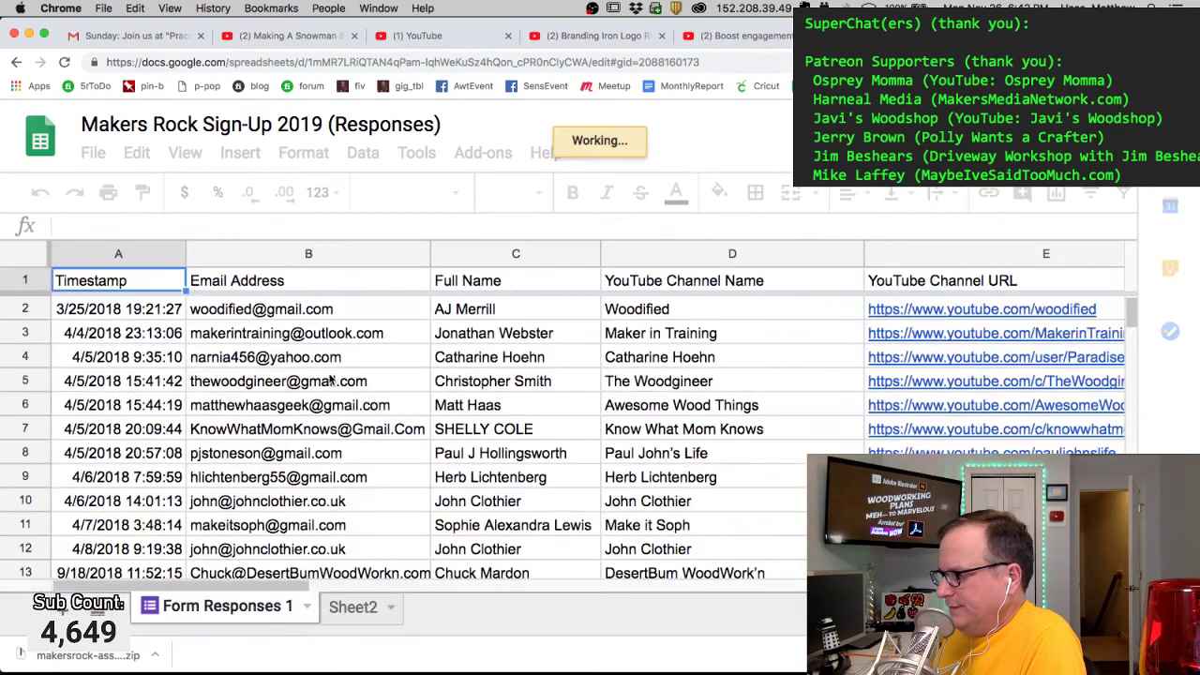
Step: Look up the band and album chosen by the Know What Mom Knows channel, and close the spreadsheet
{"action": "left_click", "coordinate": [722, 428]}
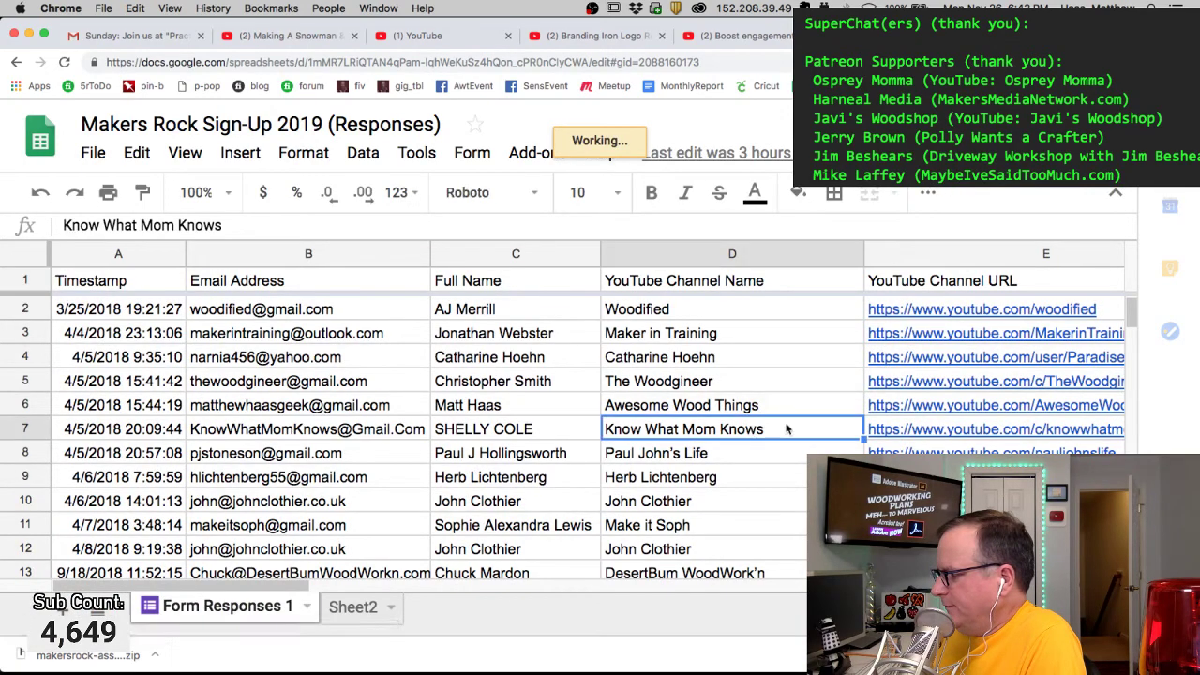
{"action": "left_click", "coordinate": [959, 428]}
{"action": "key", "text": "Right"}
{"action": "key", "text": "Right"}
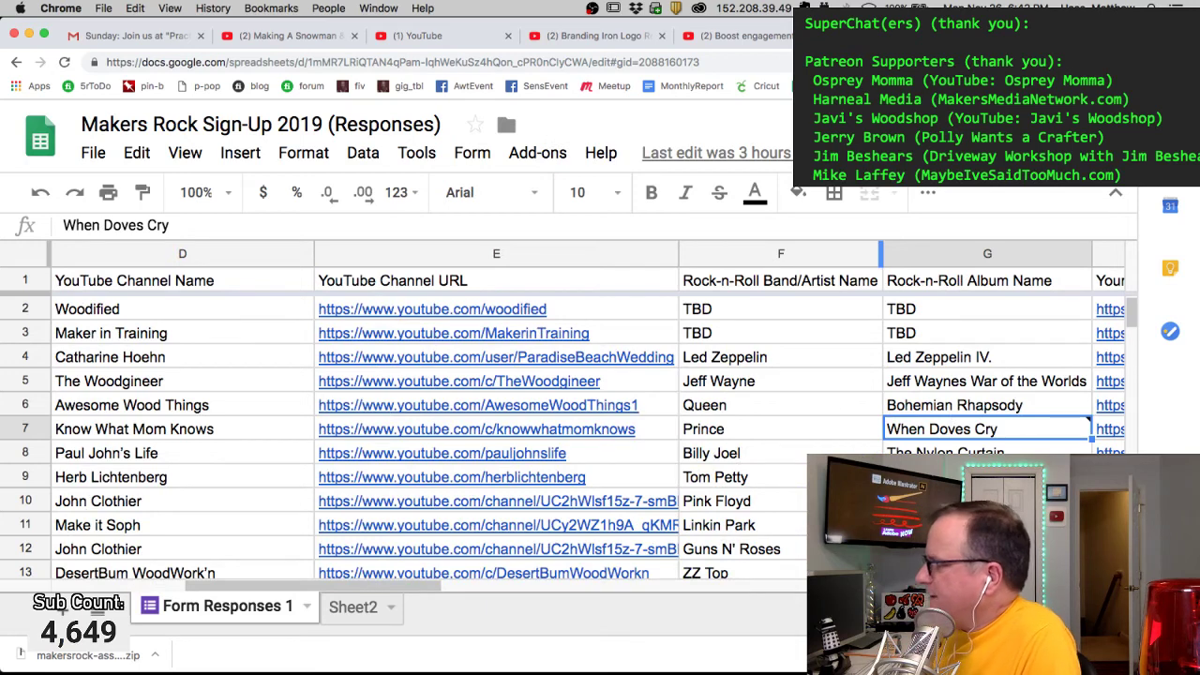
{"action": "key", "text": "super+w"}
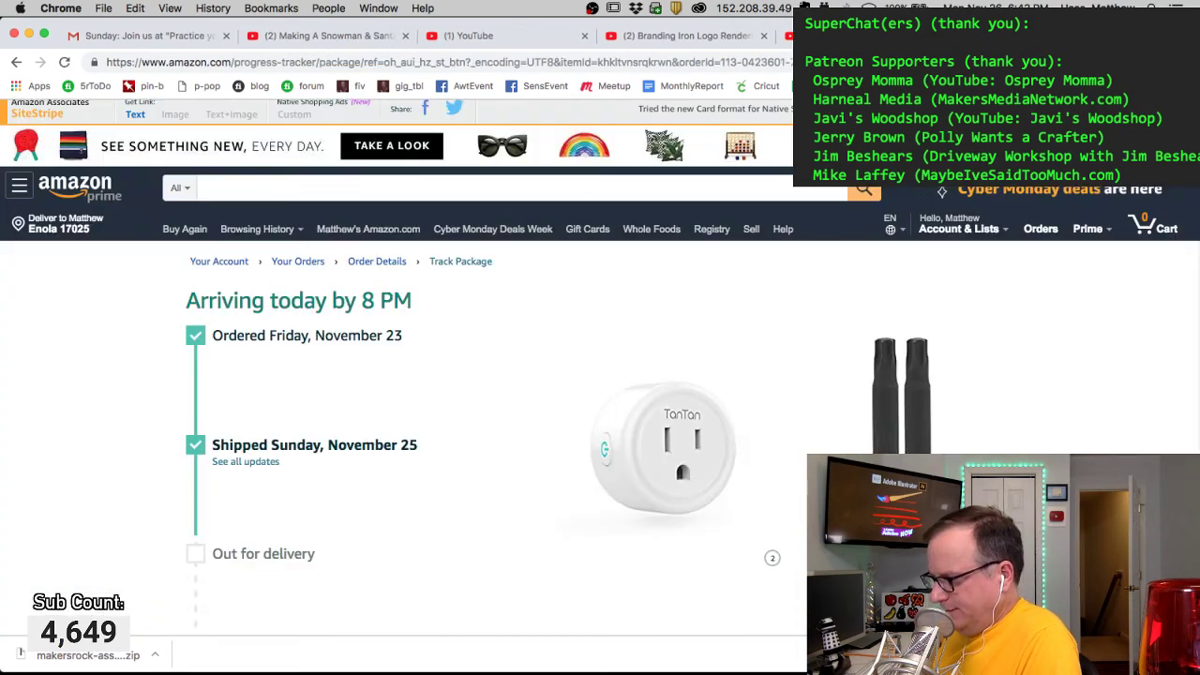
Step: Leave the browser and switch back to the 29-dave-logo.ai drawing in Illustrator
{"action": "left_click", "coordinate": [653, 437]}
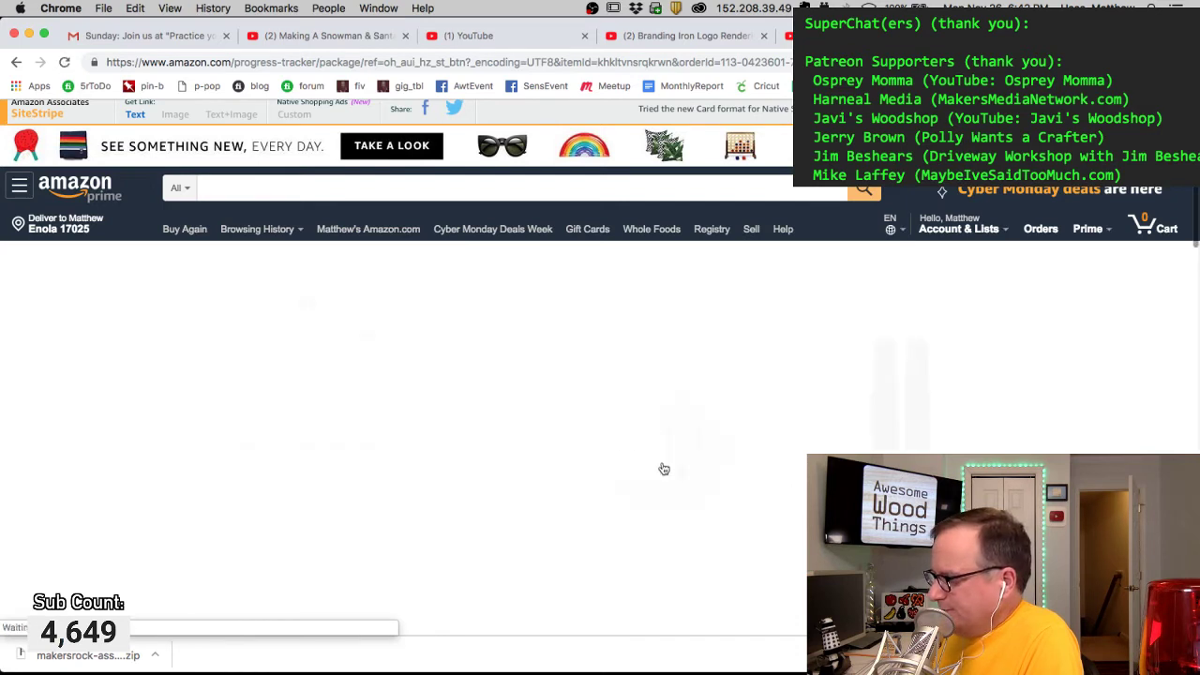
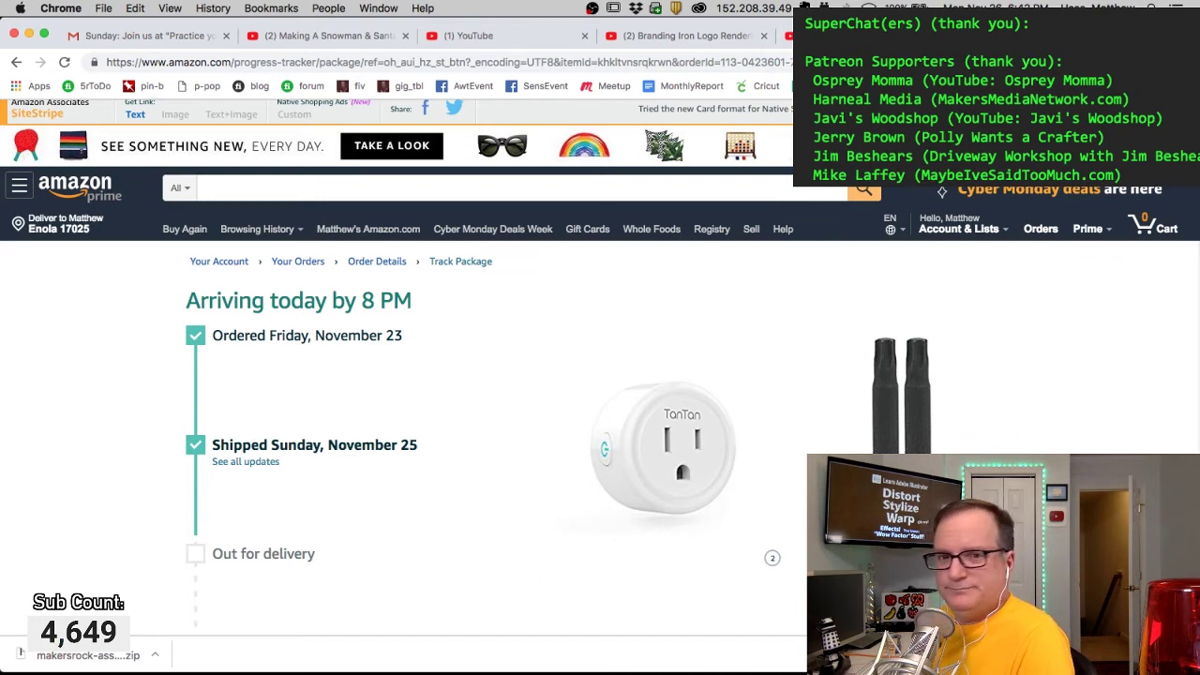
{"action": "key", "text": "super+Tab"}
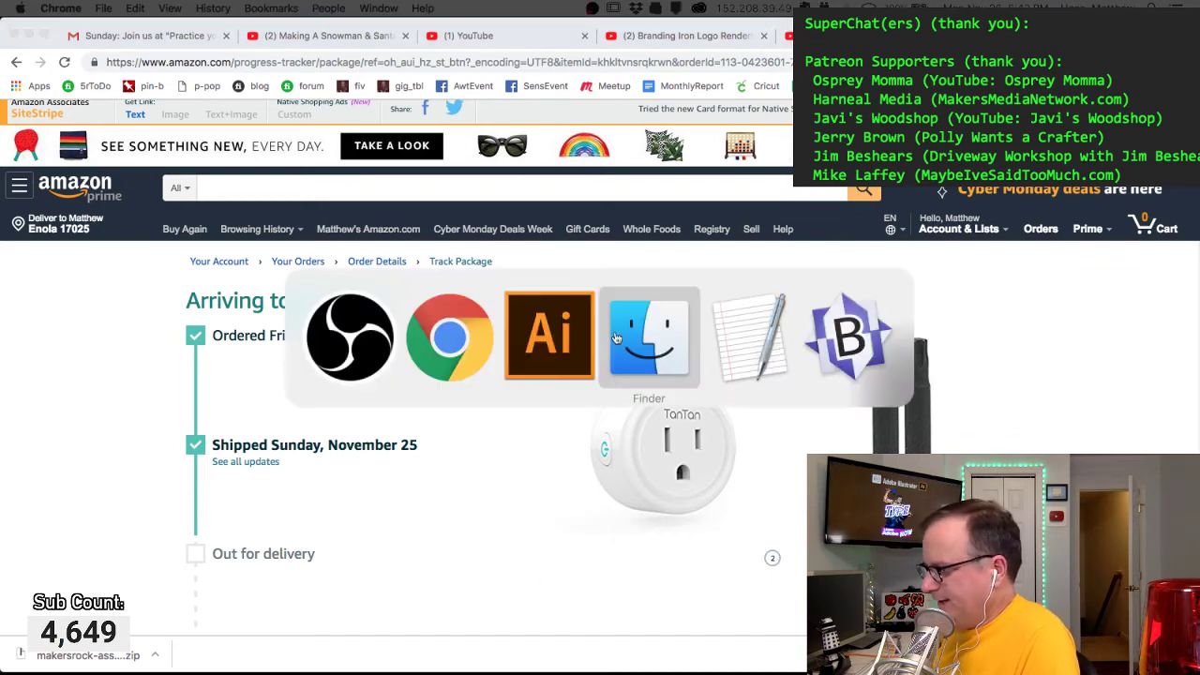
{"action": "key", "text": "super+Tab"}
{"action": "key", "text": "super+Tab"}
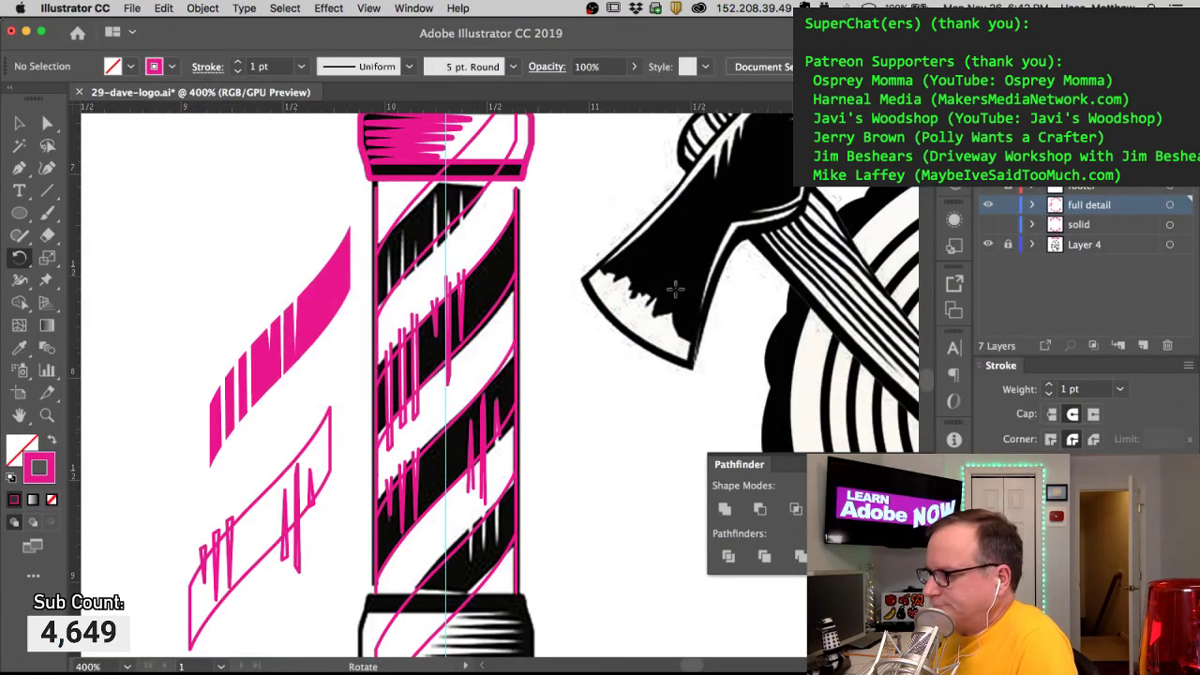
Step: Give the six slivers on the copied stripe a white fill and no stroke, and copy them to the empty area above the solid stripe
{"action": "key", "text": "super+alt"}
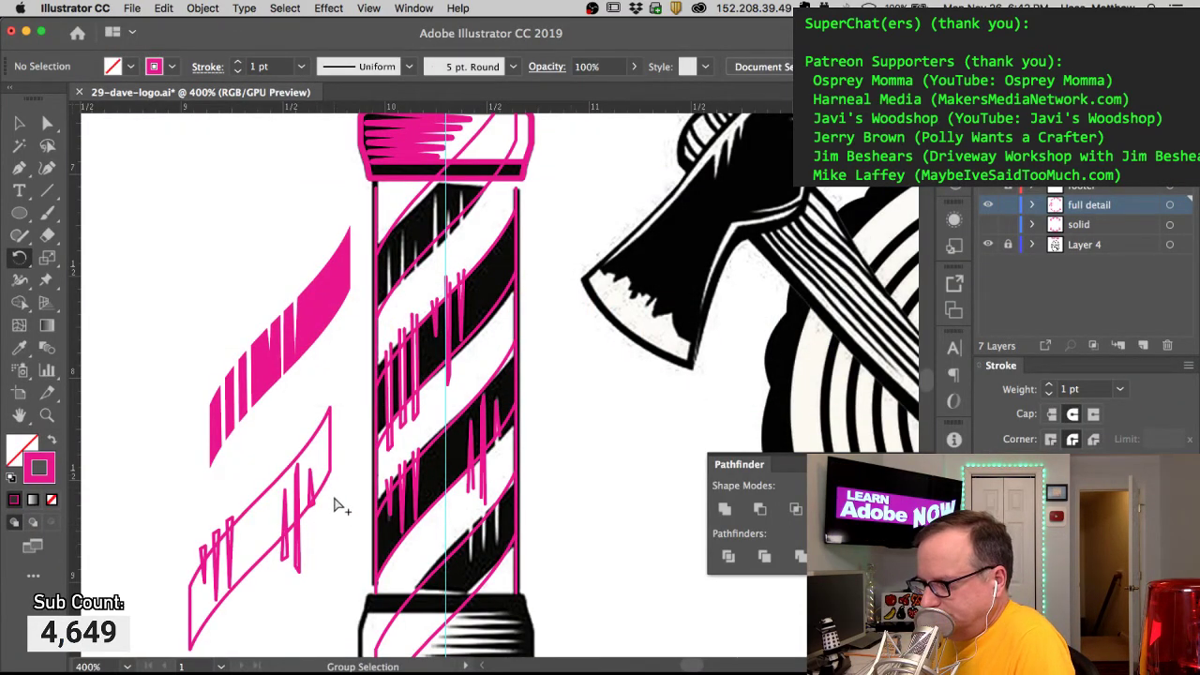
{"action": "left_click", "coordinate": [261, 485]}
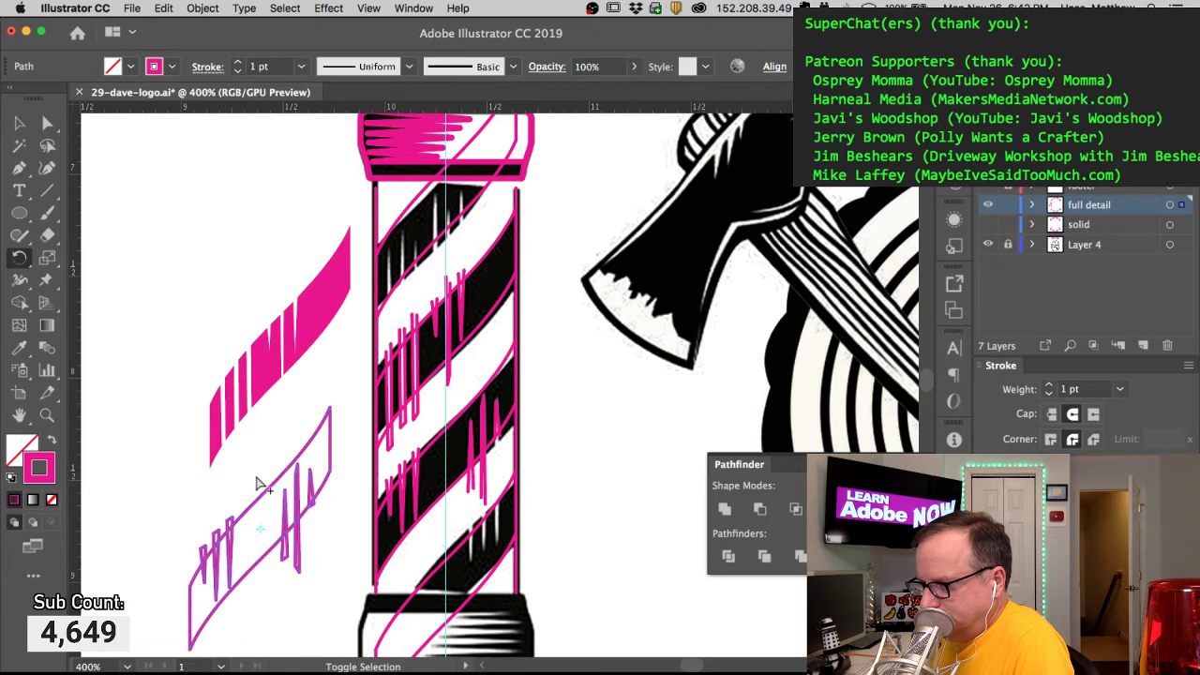
{"action": "left_click", "coordinate": [12, 478]}
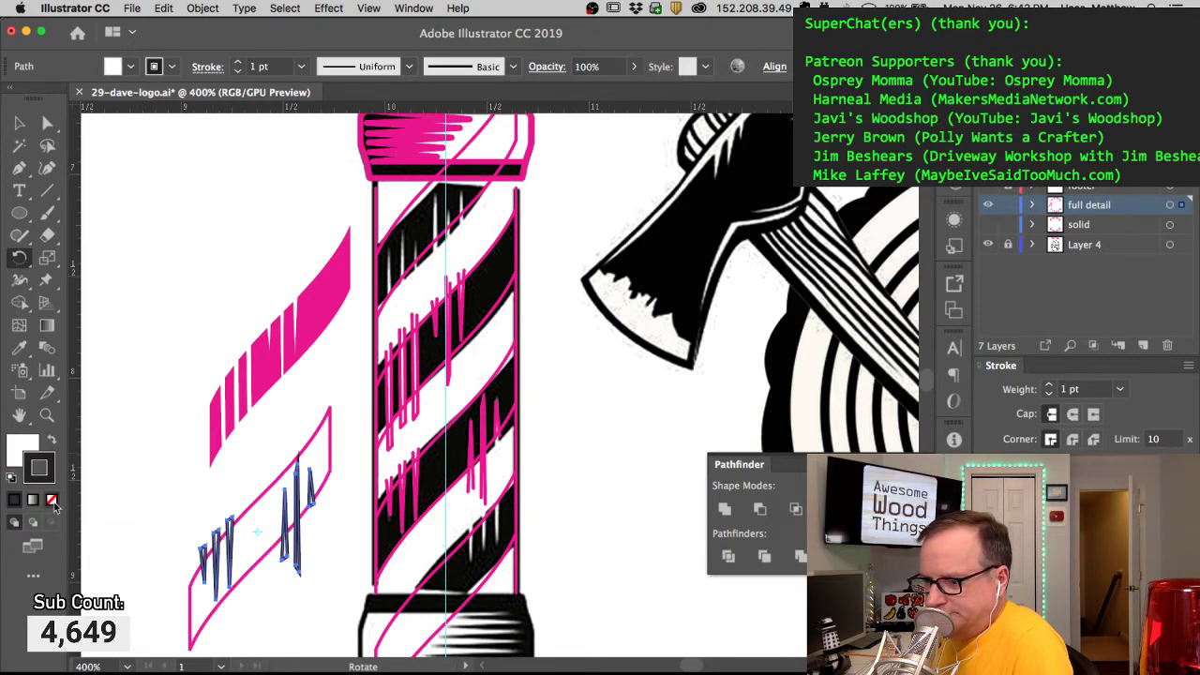
{"action": "left_click", "coordinate": [52, 500]}
{"action": "left_click_drag", "start_coordinate": [300, 521], "coordinate": [225, 192]}
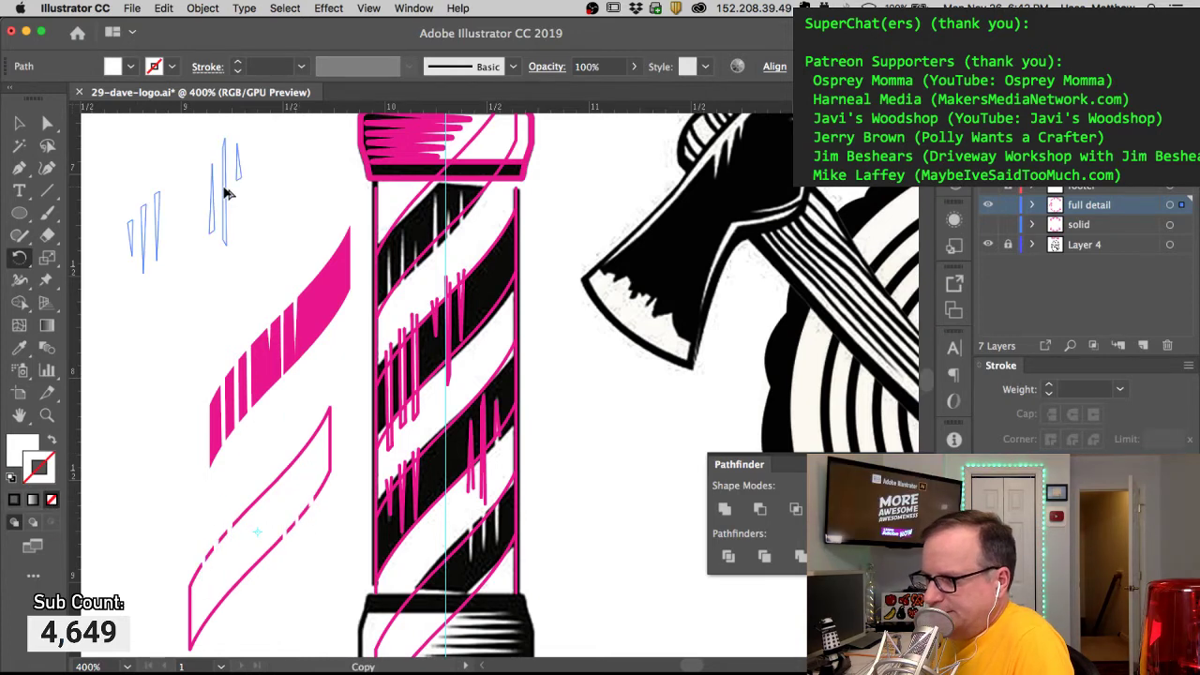
Step: Fill the copied stripe outline below the solid stripe with the same pink and no stroke
{"action": "left_click", "coordinate": [328, 434]}
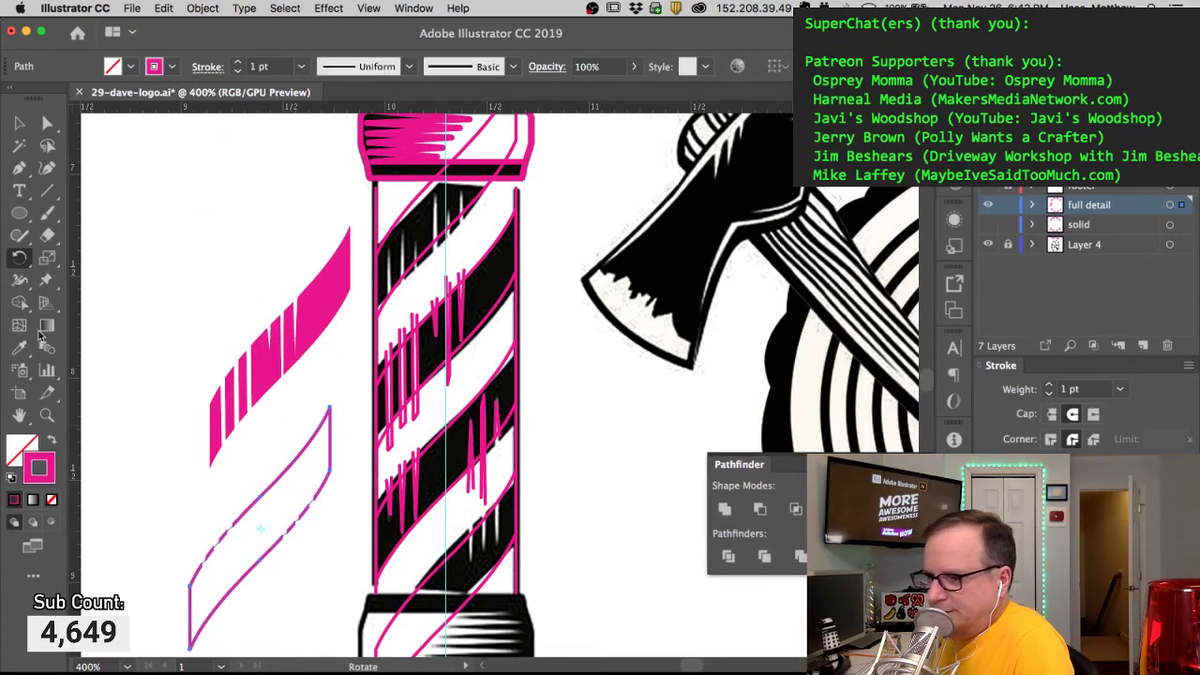
{"action": "key", "text": "i"}
{"action": "left_click", "coordinate": [326, 296]}
{"action": "left_click", "coordinate": [310, 566], "text": "super"}
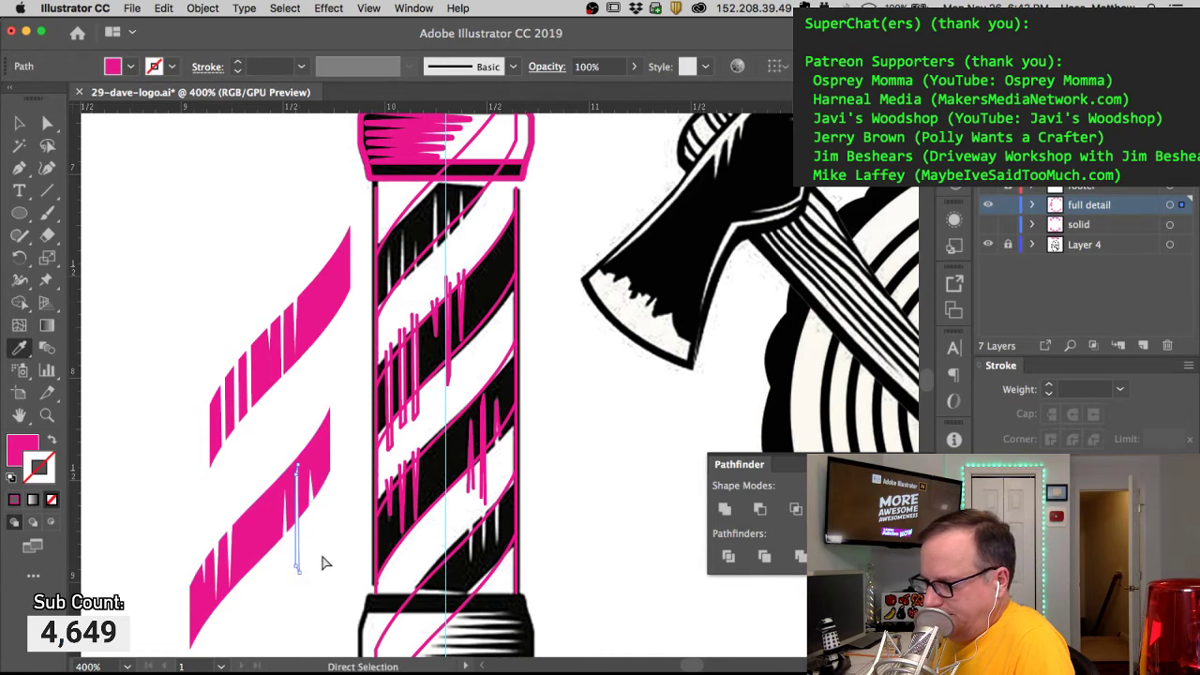
Step: Cut the slivers out of the lower pink stripe with Pathfinder and delete the leftover sliver shapes
{"action": "mouse_move", "coordinate": [341, 442]}
{"action": "left_mouse_down"}
{"action": "mouse_move", "coordinate": [267, 565]}
{"action": "mouse_move", "coordinate": [196, 578]}
{"action": "left_mouse_up"}
{"action": "left_click", "coordinate": [757, 508]}
{"action": "left_click", "coordinate": [317, 467], "text": "shift+super"}
{"action": "key", "text": "Delete"}
{"action": "key", "text": "a"}
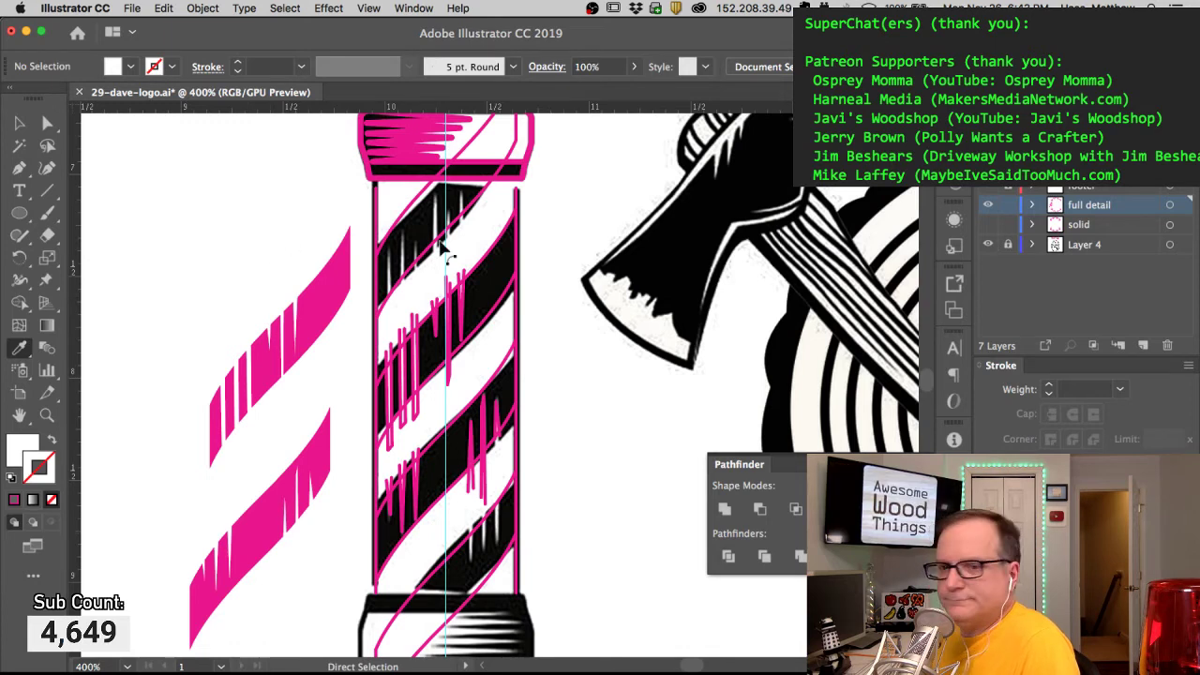
Step: Place white slivers over the sketch's shading marks on the pole's top stripe
{"action": "left_click_drag", "start_coordinate": [322, 187], "coordinate": [452, 267]}
{"action": "key", "text": "Delete"}
{"action": "left_click", "coordinate": [216, 235], "text": "super"}
{"action": "left_click_drag", "start_coordinate": [447, 201], "coordinate": [393, 261]}
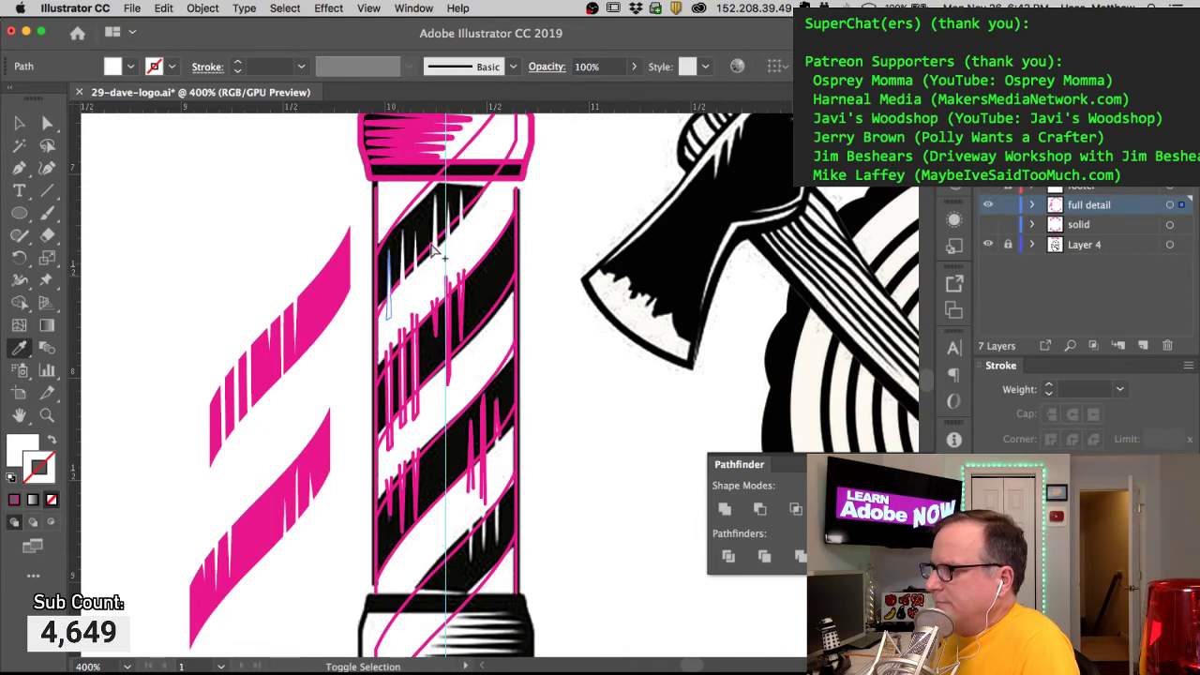
Step: Copy the top stripe's outline together with its six slivers to the empty area beside the finished stripes
{"action": "left_click", "coordinate": [401, 268], "text": "shift"}
{"action": "left_click", "coordinate": [413, 258], "text": "shift"}
{"action": "left_click", "coordinate": [433, 232], "text": "shift"}
{"action": "left_click", "coordinate": [449, 215], "text": "shift"}
{"action": "left_click", "coordinate": [460, 203], "text": "shift"}
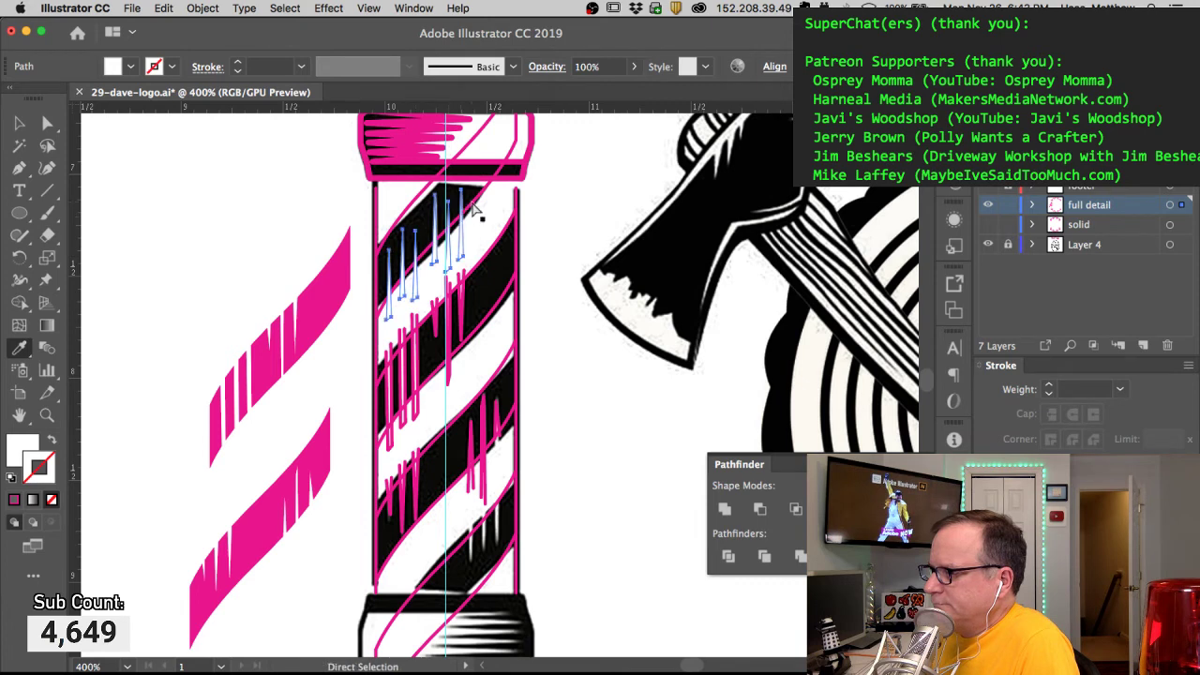
{"action": "left_click", "coordinate": [474, 205], "text": "shift"}
{"action": "mouse_move", "coordinate": [473, 206]}
{"action": "left_mouse_down"}
{"action": "mouse_move", "coordinate": [243, 276]}
{"action": "mouse_move", "coordinate": [198, 261]}
{"action": "left_mouse_up"}
{"action": "scroll", "coordinate": [221, 267], "scroll_direction": "left", "scroll_amount": 3}
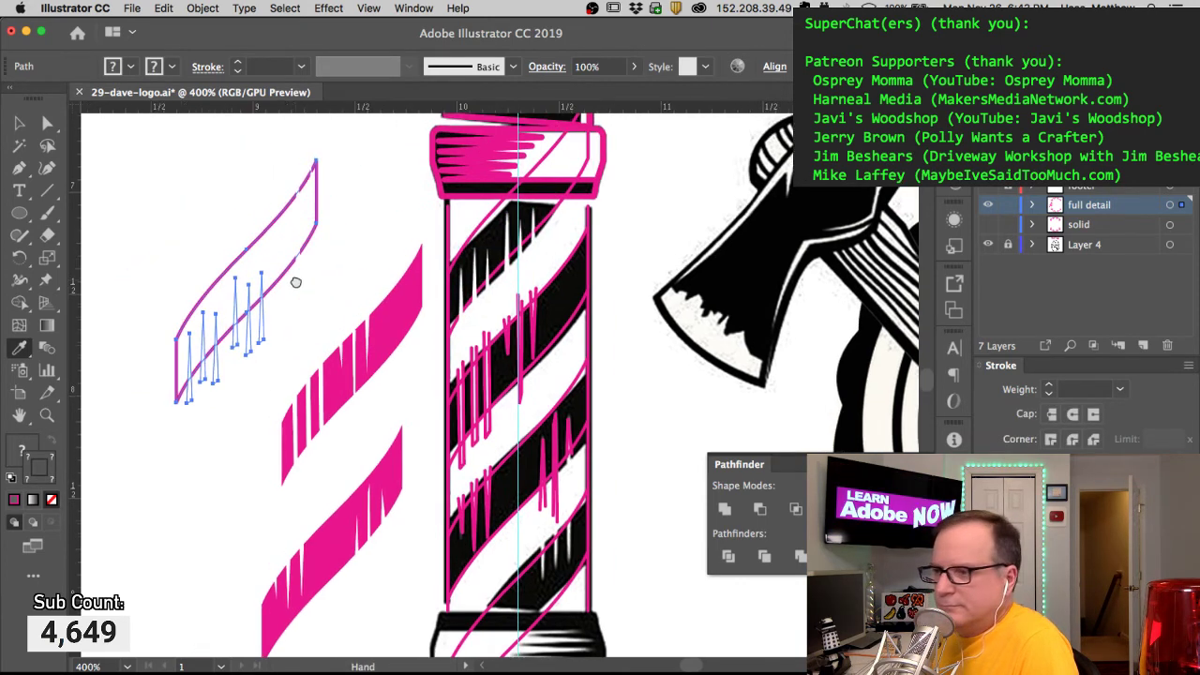
Step: Delete the stray sliver near the upper end of the top stripe's copy and fill the stripe pink with no stroke
{"action": "left_click", "coordinate": [334, 266], "text": "super"}
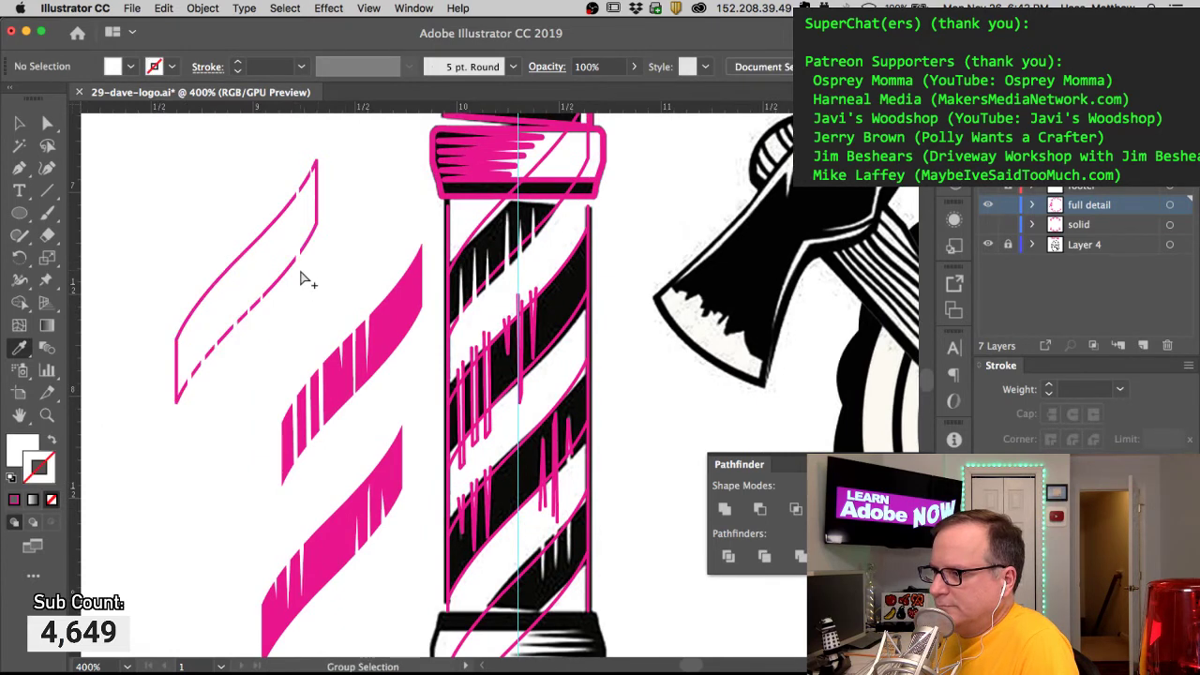
{"action": "left_click", "coordinate": [300, 267], "text": "alt+super"}
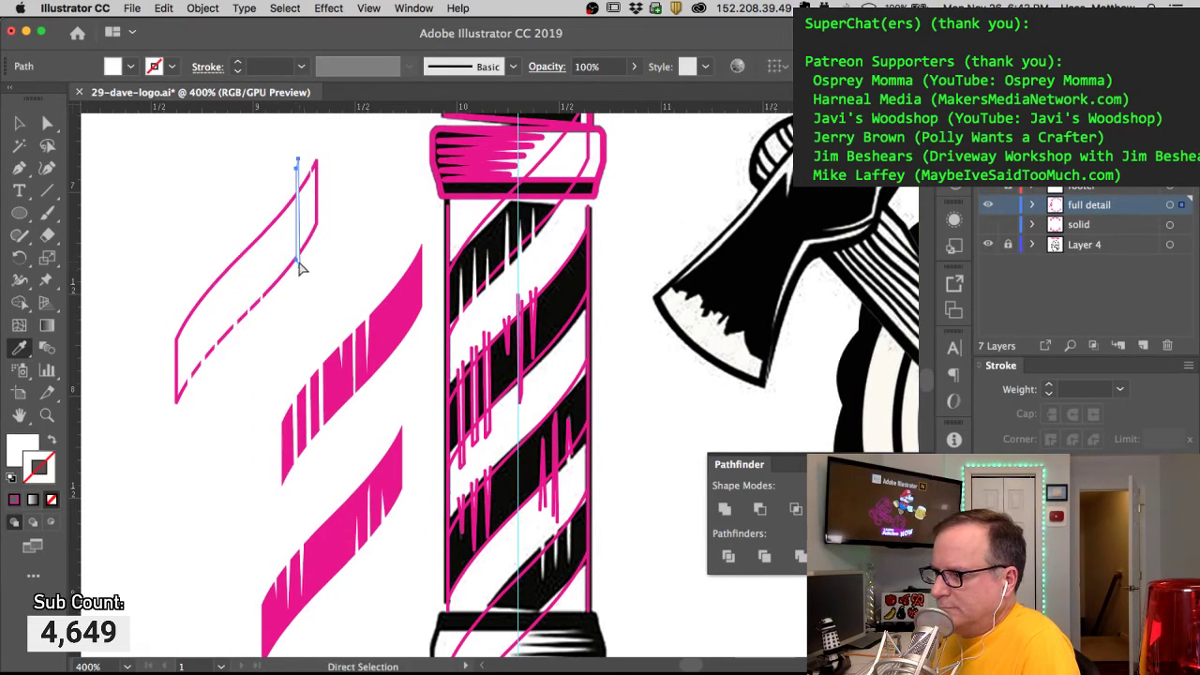
{"action": "key", "text": "Delete"}
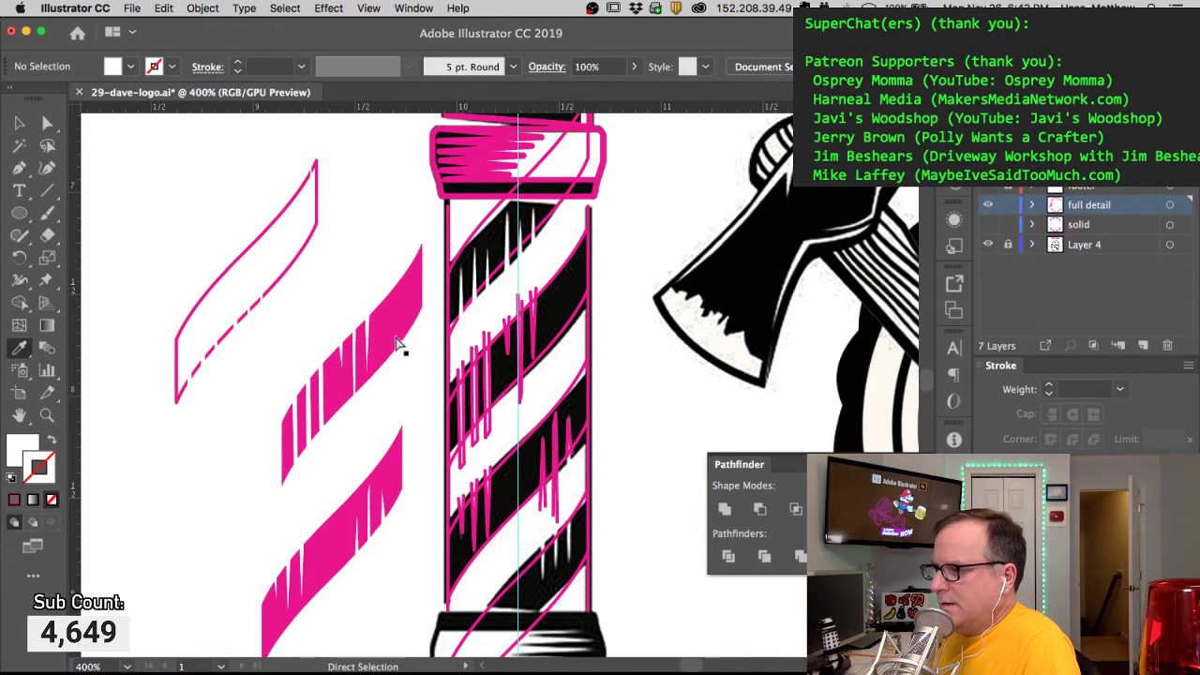
{"action": "left_click", "coordinate": [399, 342], "text": "super"}
{"action": "left_click", "coordinate": [313, 235], "text": "alt+super"}
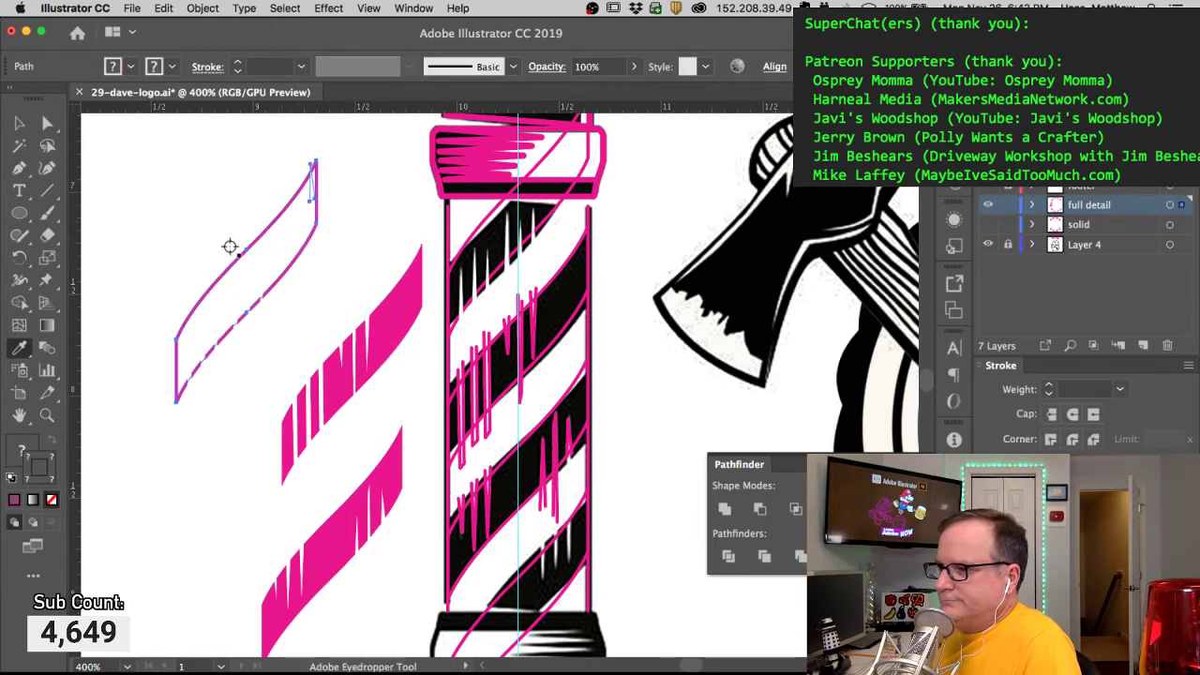
{"action": "left_click", "coordinate": [392, 323]}
{"action": "left_click", "coordinate": [323, 201], "text": "super"}
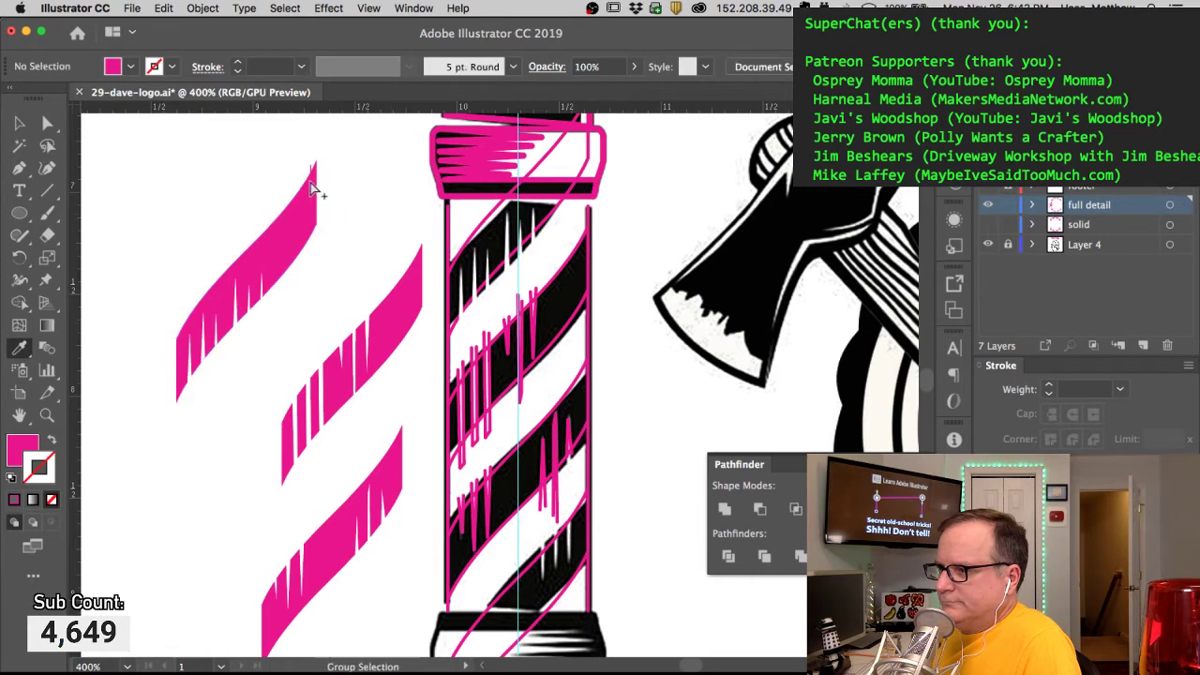
Step: Divide the top stripe's copy by its six lower-edge slivers with Pathfinder and remove the sliver pieces
{"action": "left_click_drag", "start_coordinate": [326, 279], "coordinate": [159, 336]}
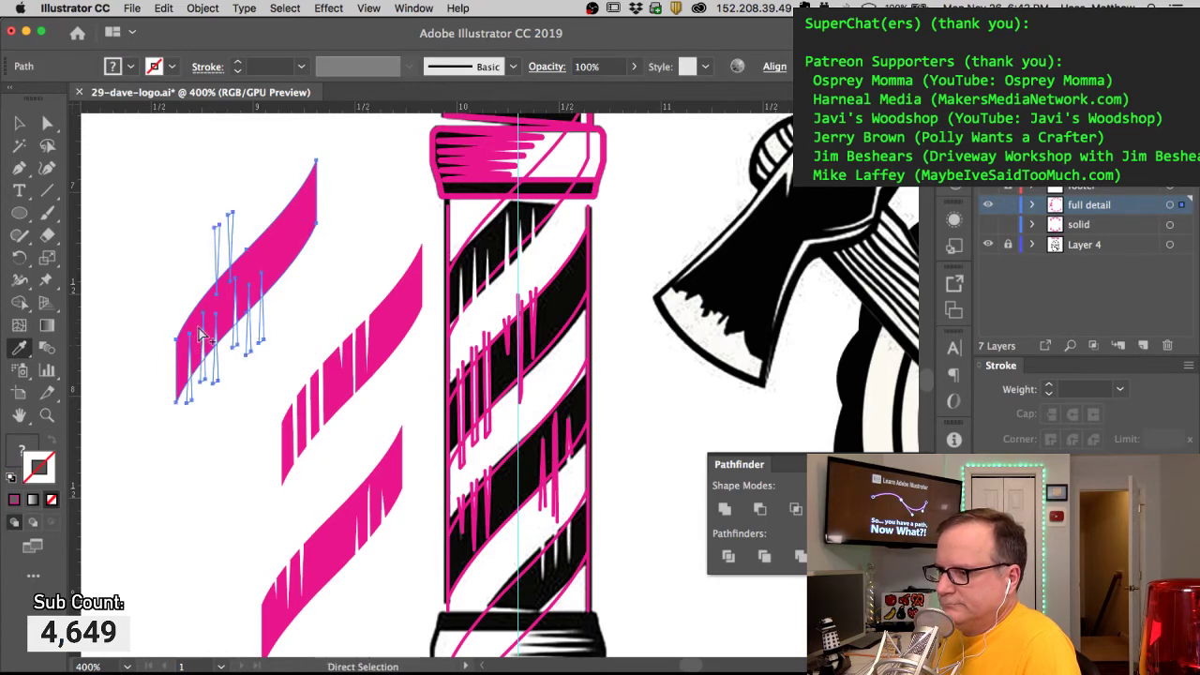
{"action": "left_click", "coordinate": [262, 246]}
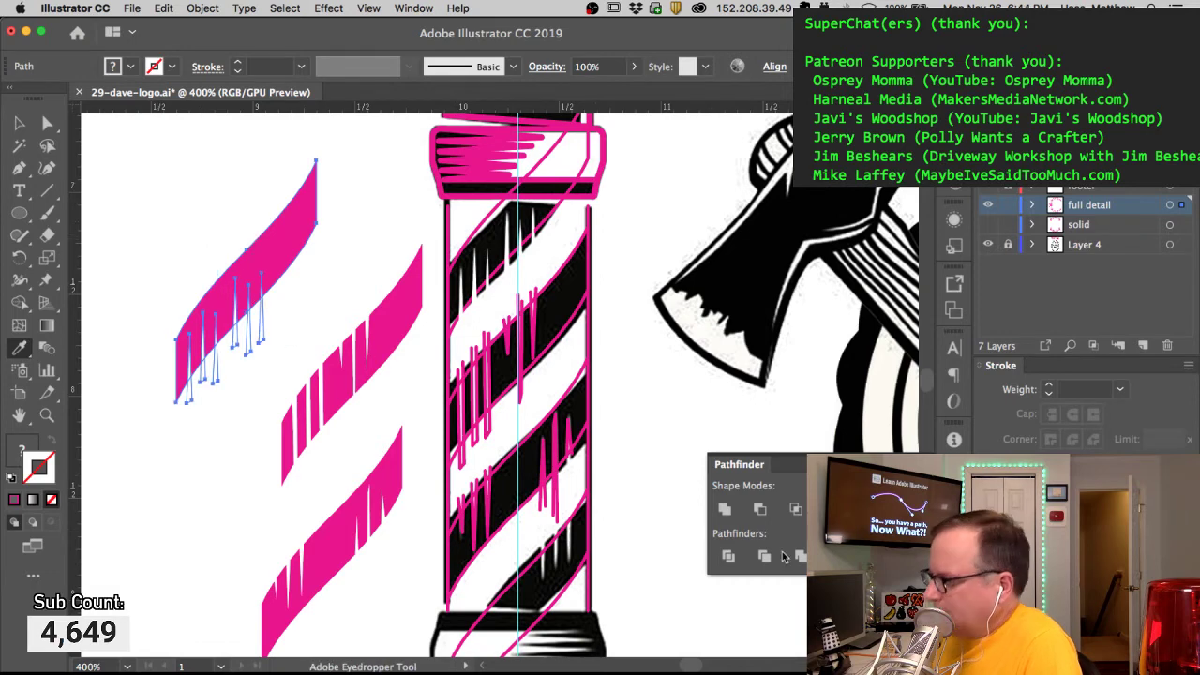
{"action": "left_click", "coordinate": [729, 557]}
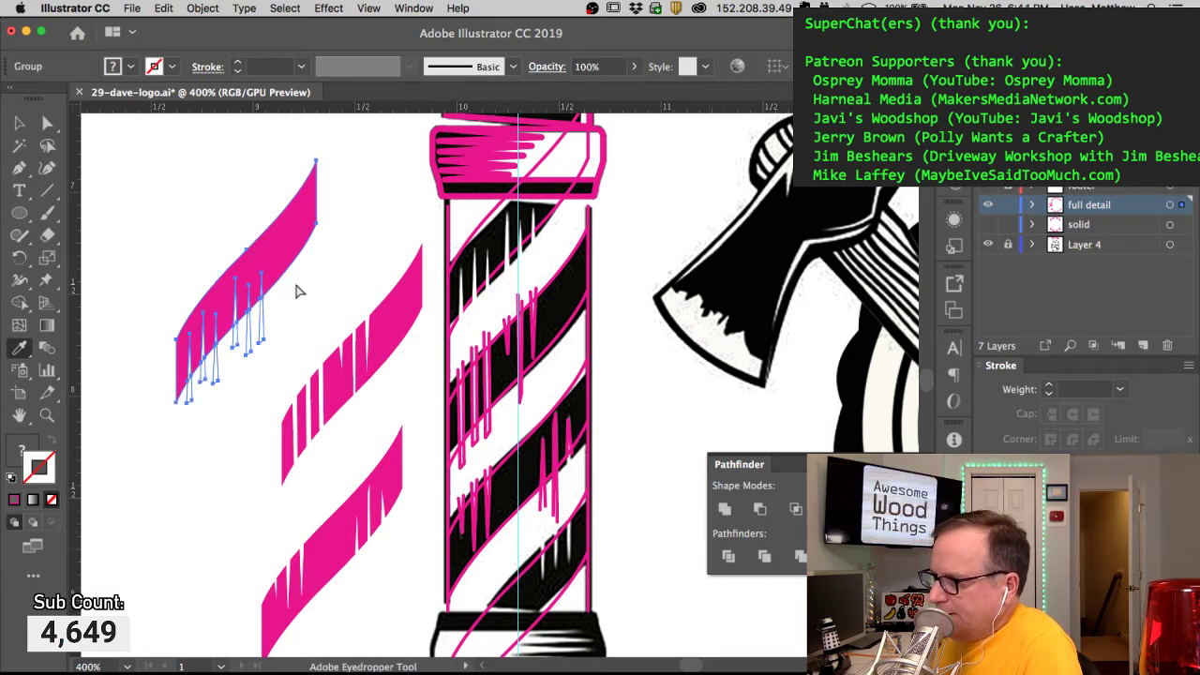
{"action": "left_click", "coordinate": [279, 262], "text": "shift+super"}
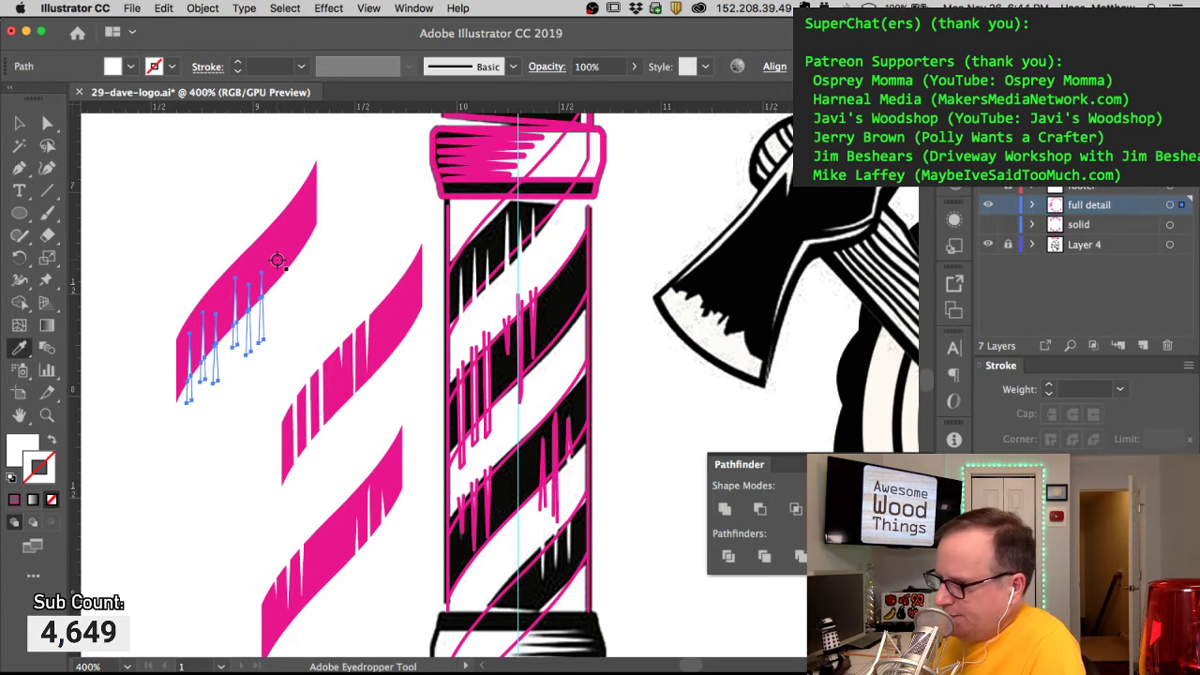
{"action": "key", "text": "super+shift+a"}
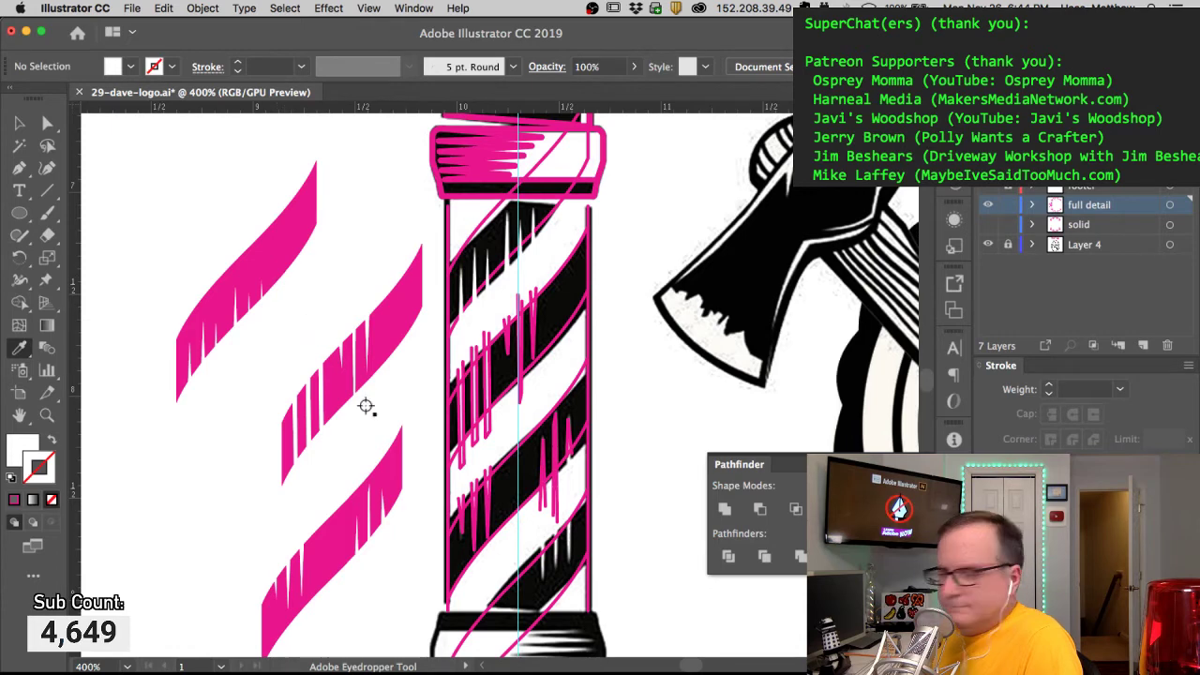
Step: Place a spare white sliver over the bottom stripe's shading on the pole and copy it onto the neighbouring mark
{"action": "scroll", "coordinate": [361, 356], "scroll_direction": "down", "scroll_amount": 3}
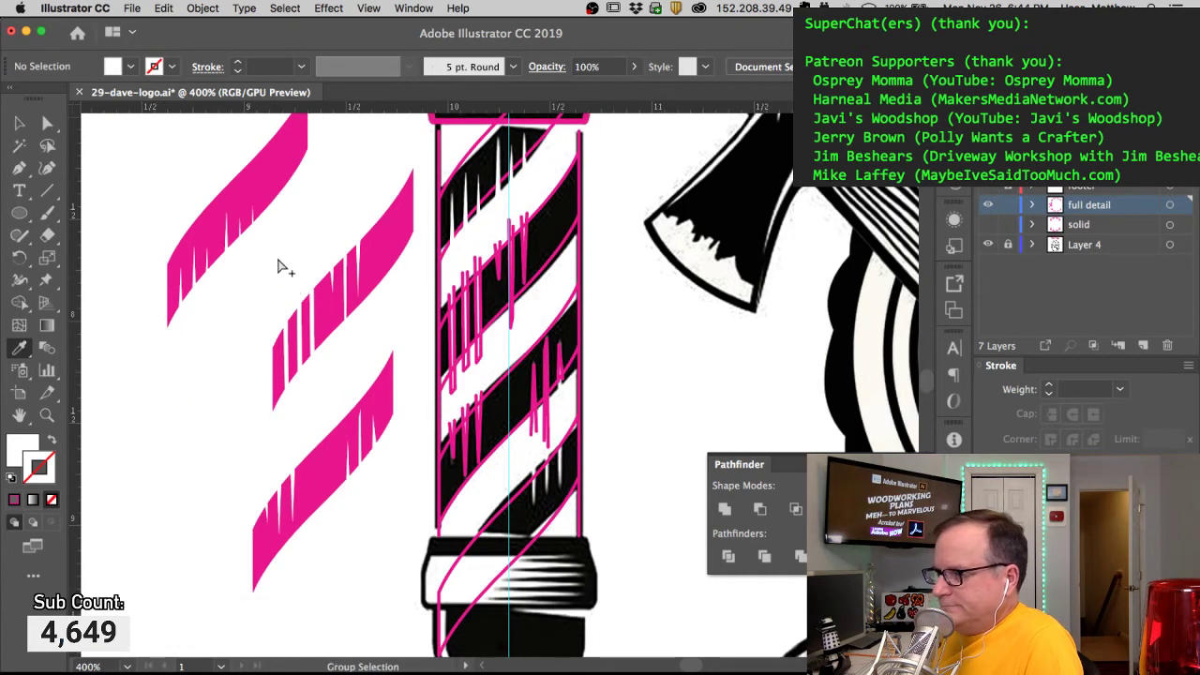
{"action": "key", "text": "super+a"}
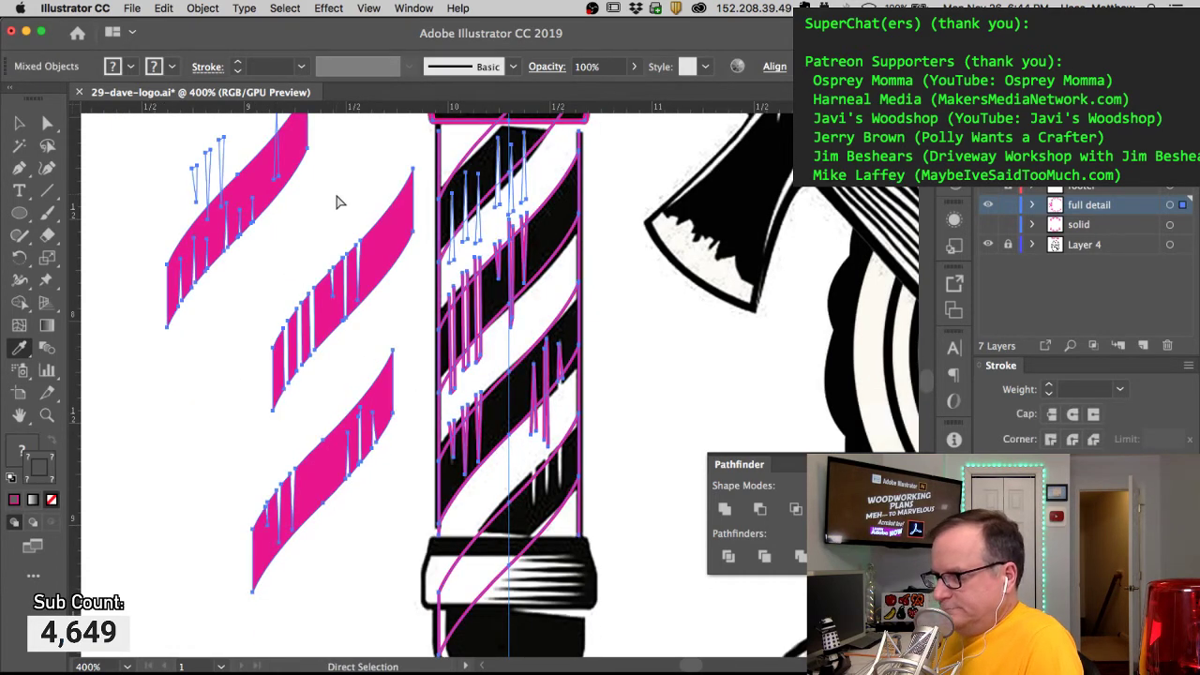
{"action": "left_click", "coordinate": [219, 155]}
{"action": "left_click", "coordinate": [209, 162]}
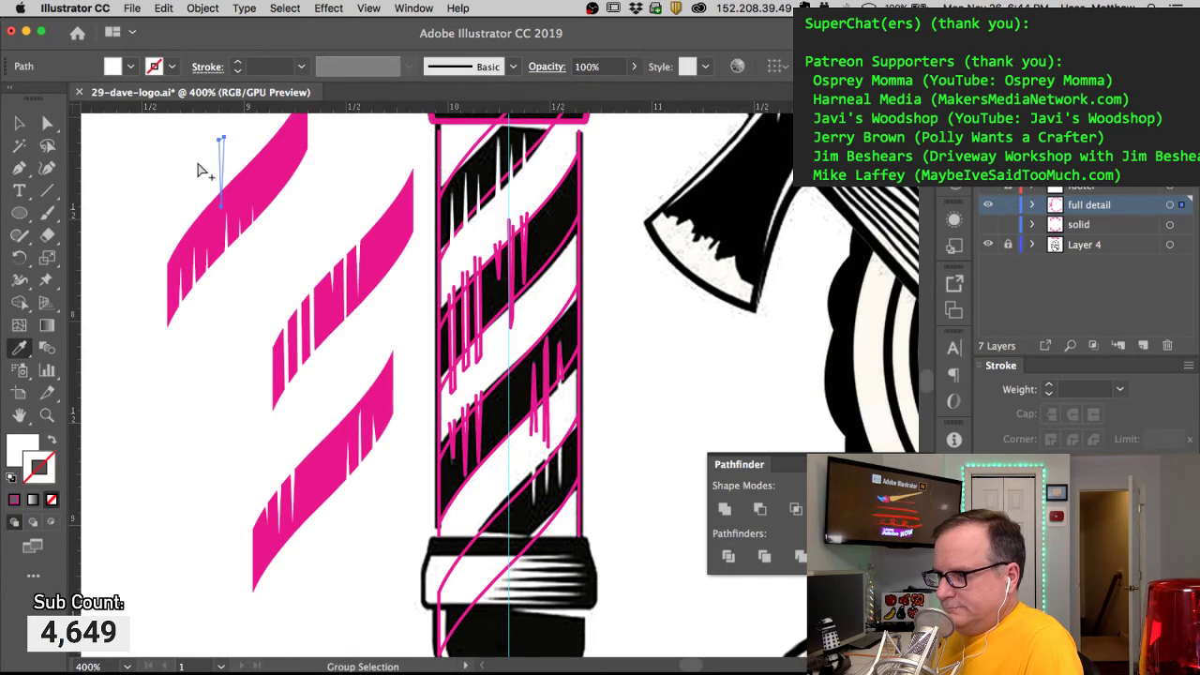
{"action": "left_click_drag", "start_coordinate": [208, 167], "coordinate": [562, 490]}
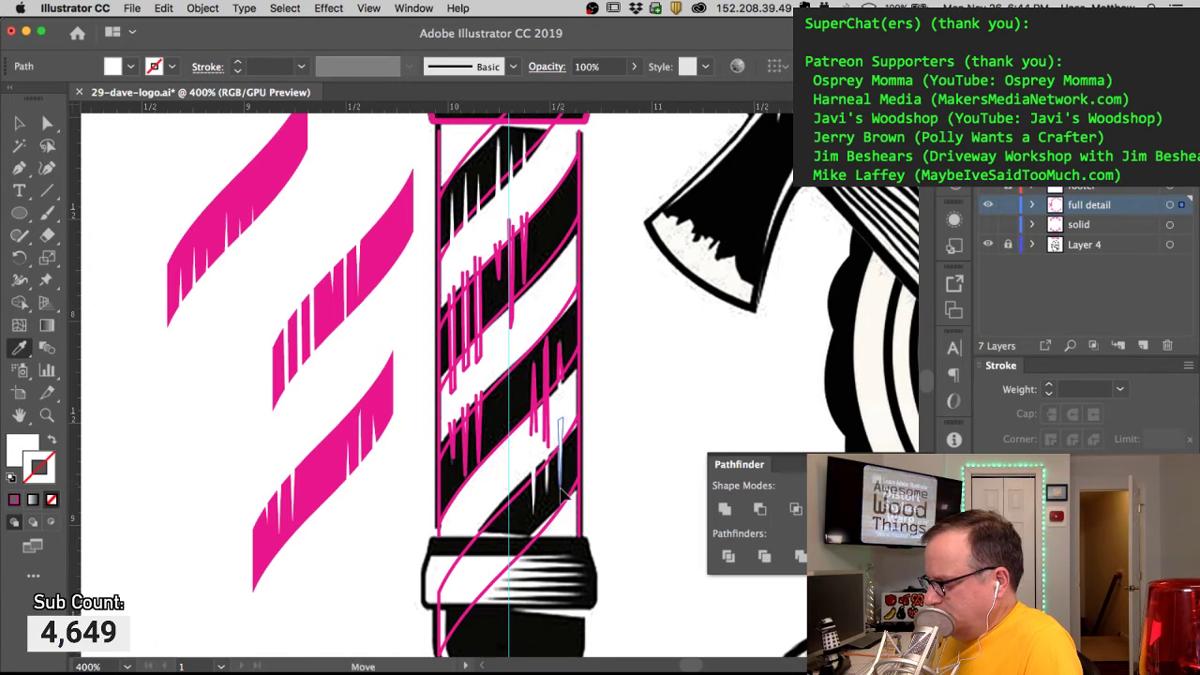
{"action": "left_click_drag", "start_coordinate": [564, 490], "coordinate": [549, 503]}
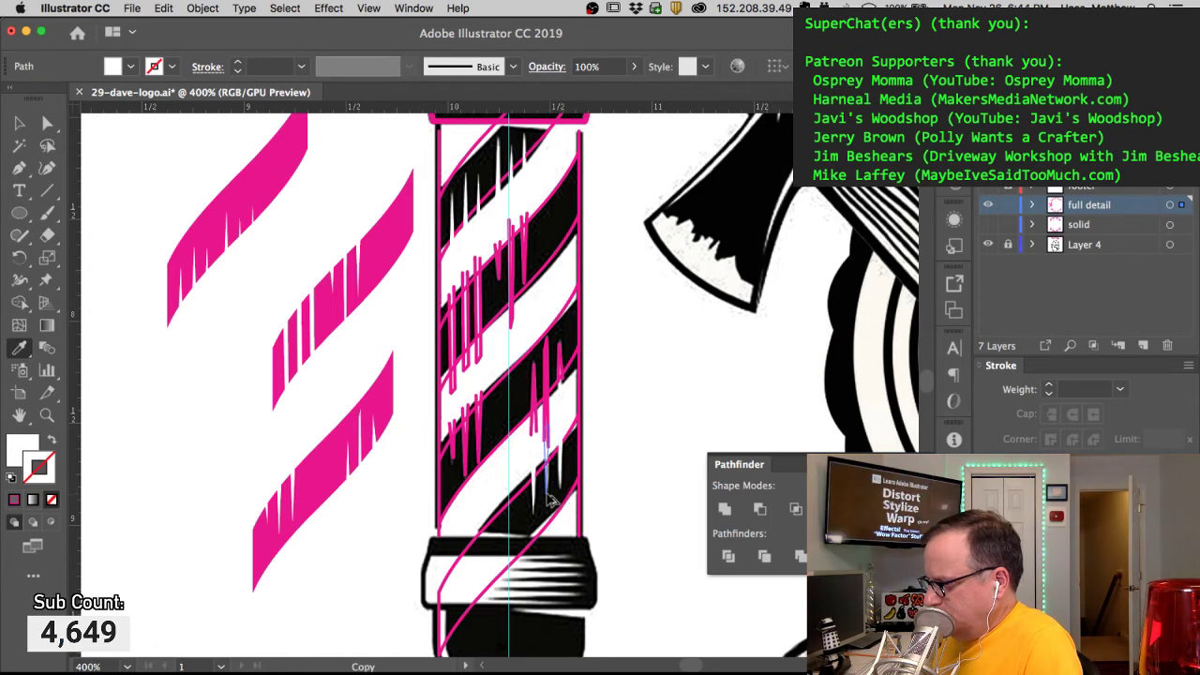
Step: Copy the bottom stripe's outline and its three slivers to the empty area below the other stripe copies
{"action": "left_click", "coordinate": [560, 468], "text": "shift+super"}
{"action": "left_click", "coordinate": [534, 488], "text": "shift+super"}
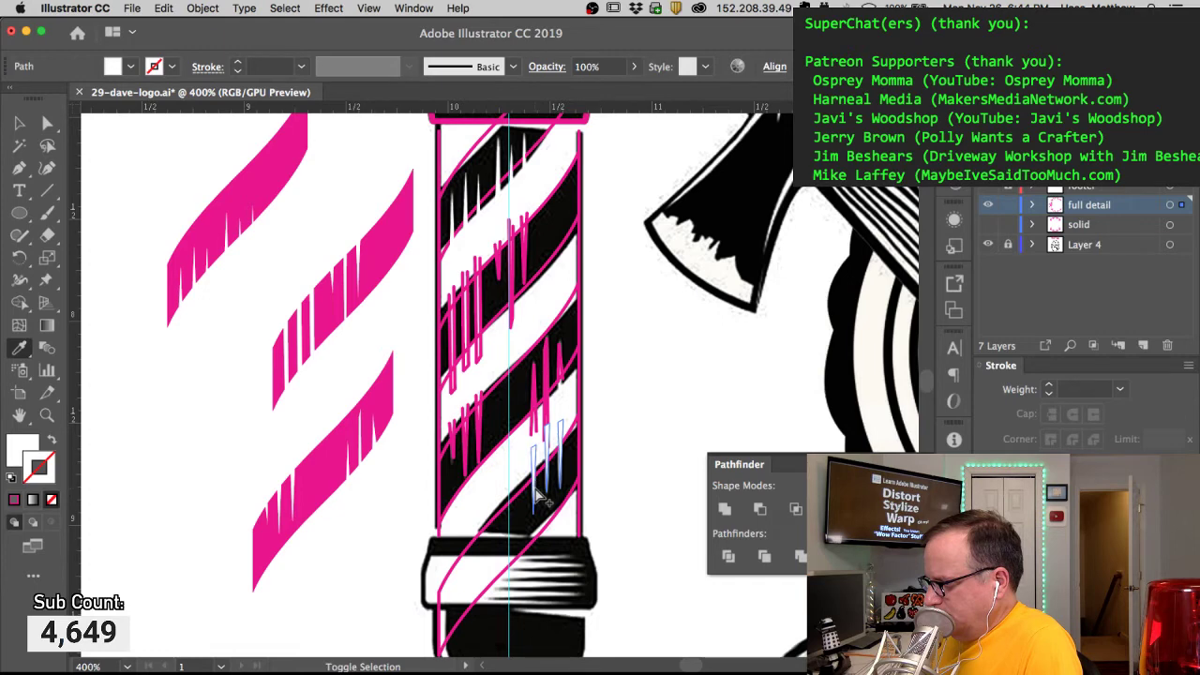
{"action": "left_click", "coordinate": [570, 437], "text": "shift"}
{"action": "left_click_drag", "start_coordinate": [569, 429], "coordinate": [192, 415]}
{"action": "key", "text": "Delete"}
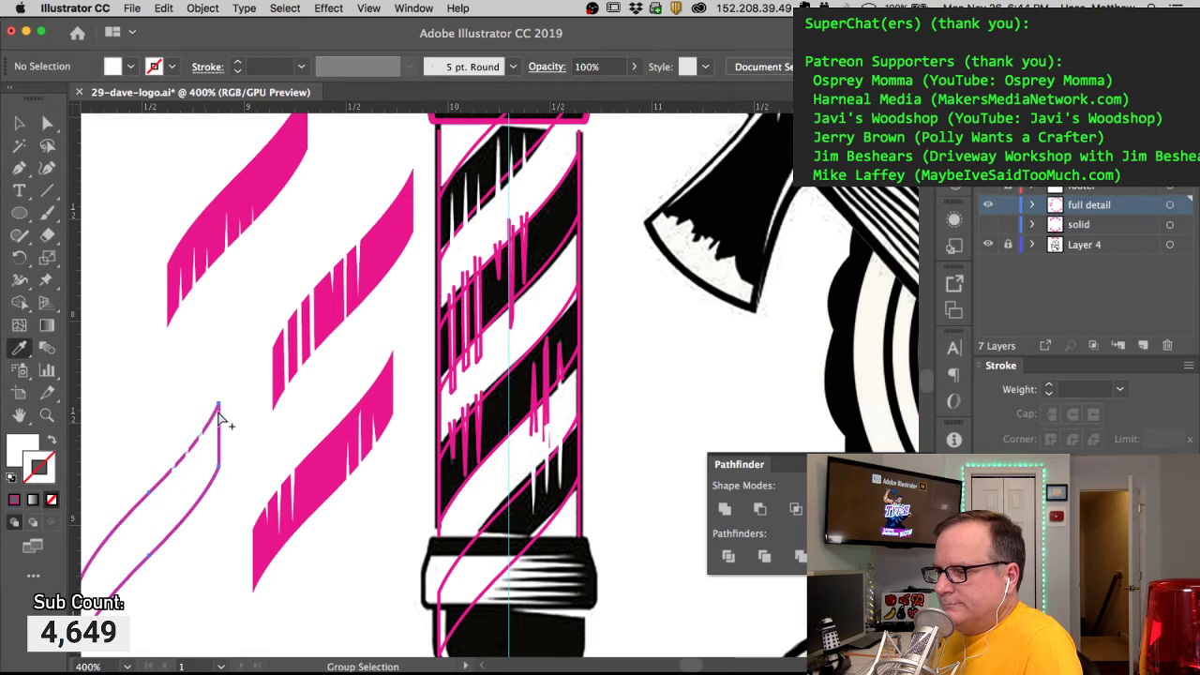
Step: Fill the bottom stripe's copy pink with no stroke, and divide it by its slivers, removing the sliver pieces
{"action": "left_click", "coordinate": [17, 349]}
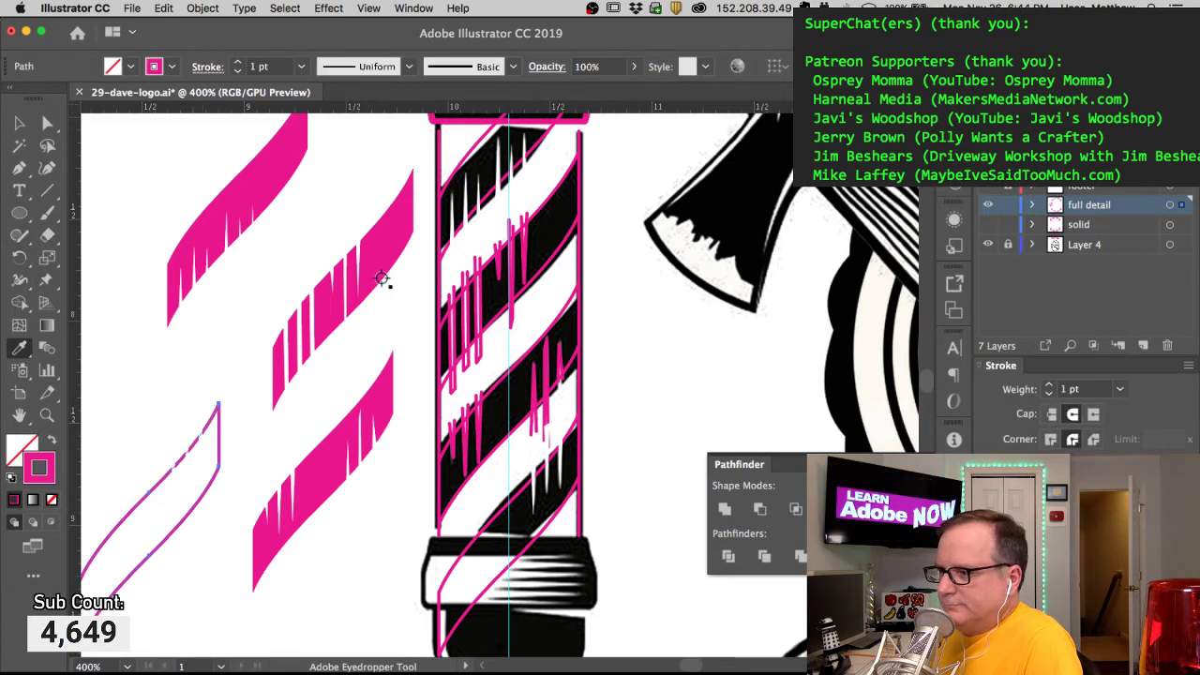
{"action": "left_click", "coordinate": [388, 277]}
{"action": "left_click_drag", "start_coordinate": [164, 472], "coordinate": [164, 472]}
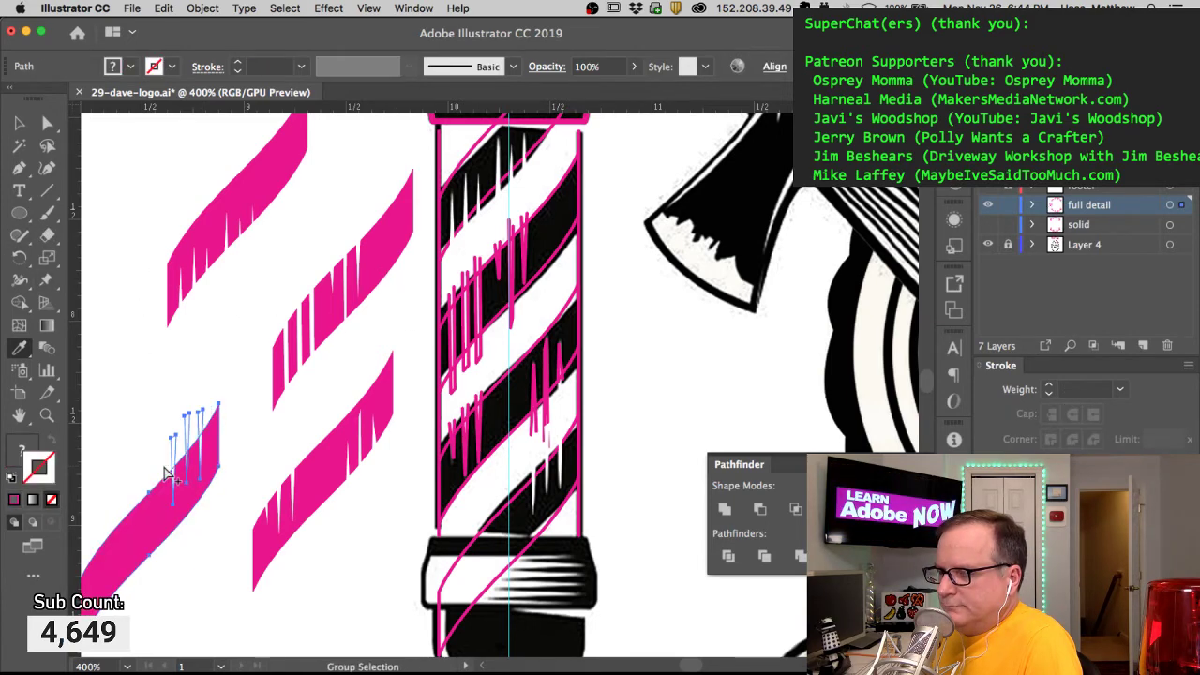
{"action": "left_click", "coordinate": [173, 473]}
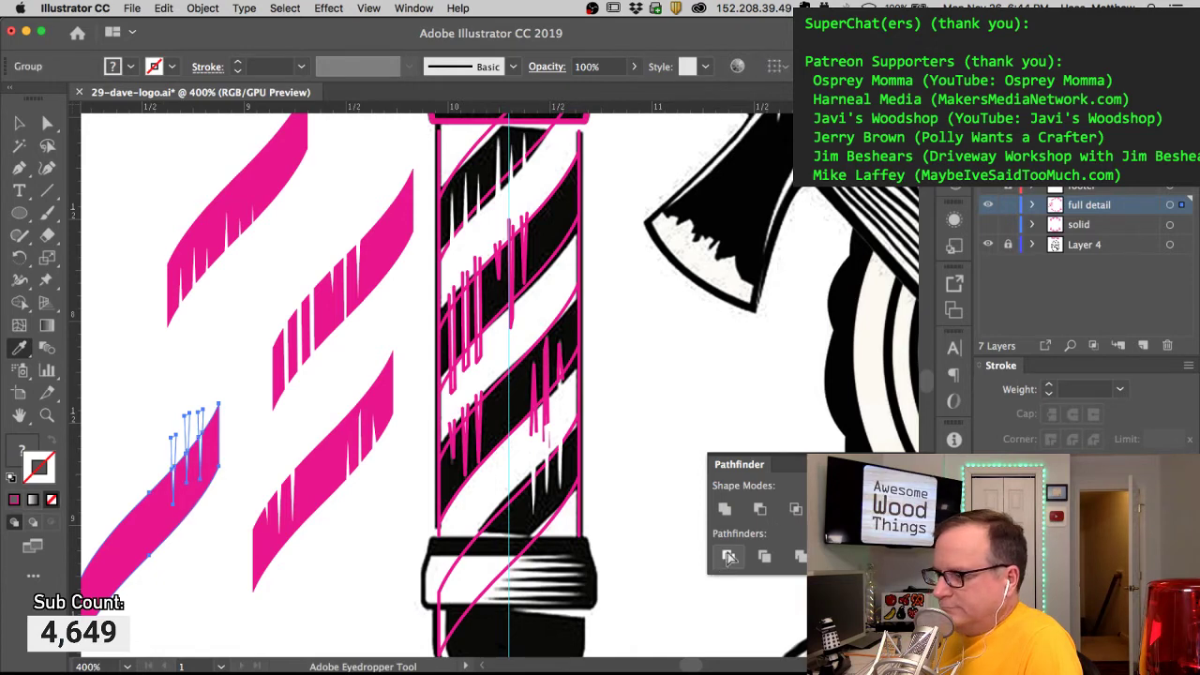
{"action": "left_click", "coordinate": [210, 472], "text": "shift+super"}
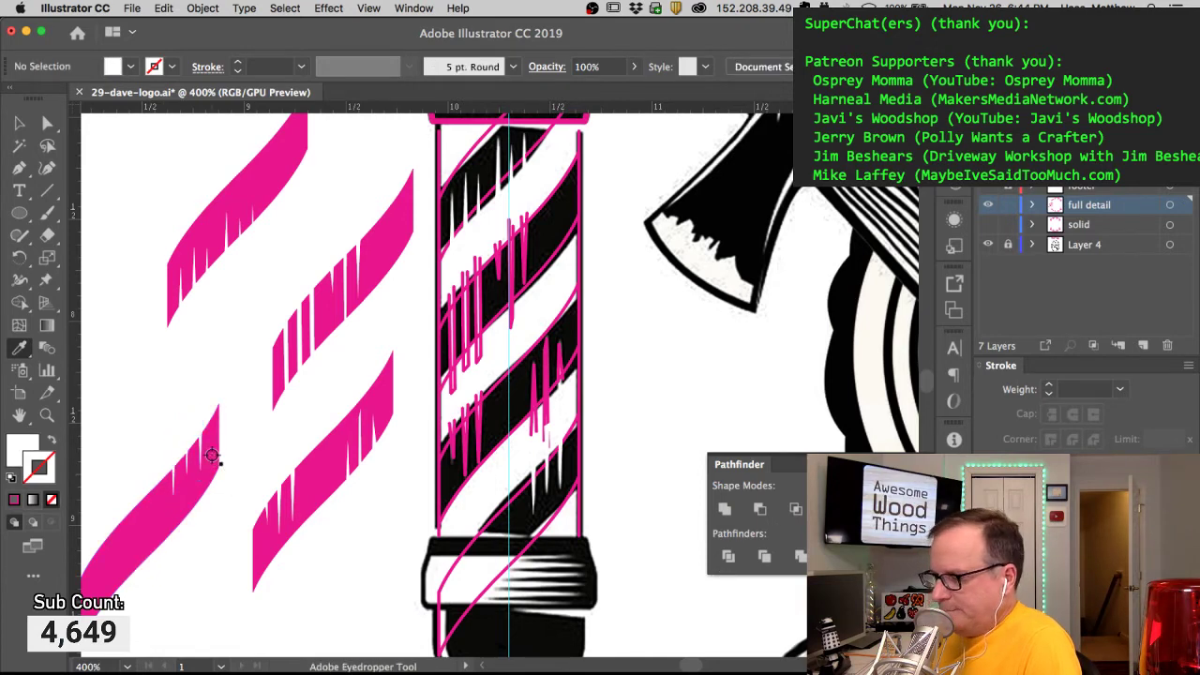
{"action": "left_click", "coordinate": [132, 7]}
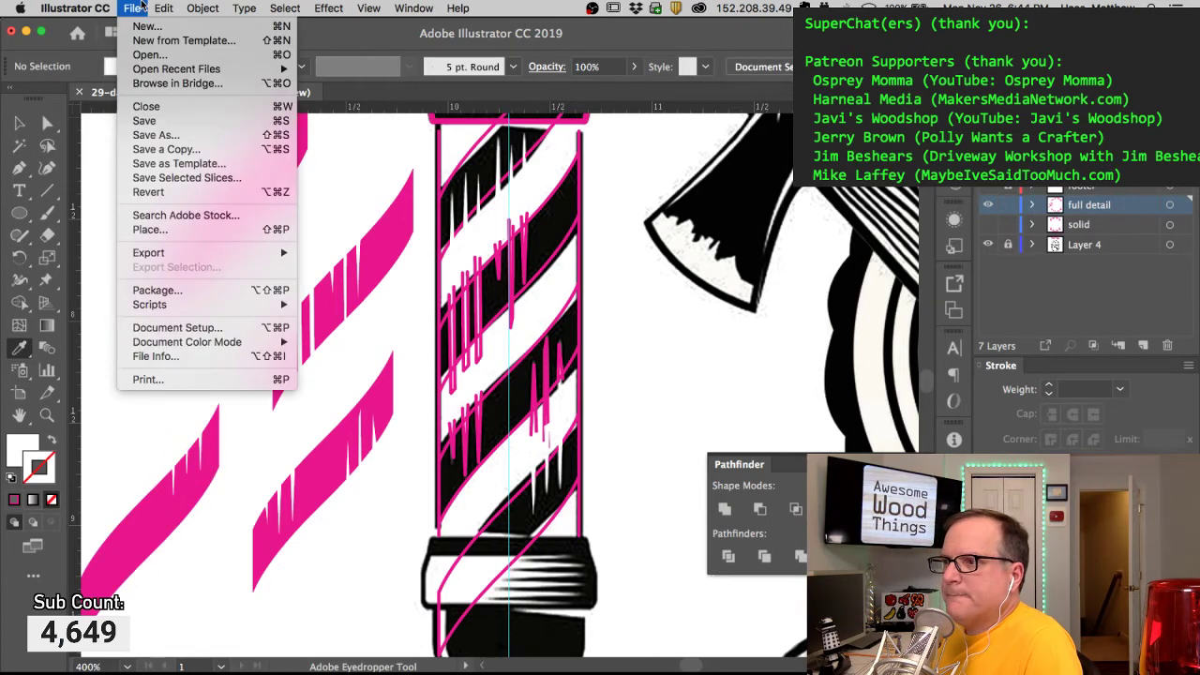
{"action": "mouse_move", "coordinate": [57, 7]}
{"action": "mouse_move", "coordinate": [20, 8]}
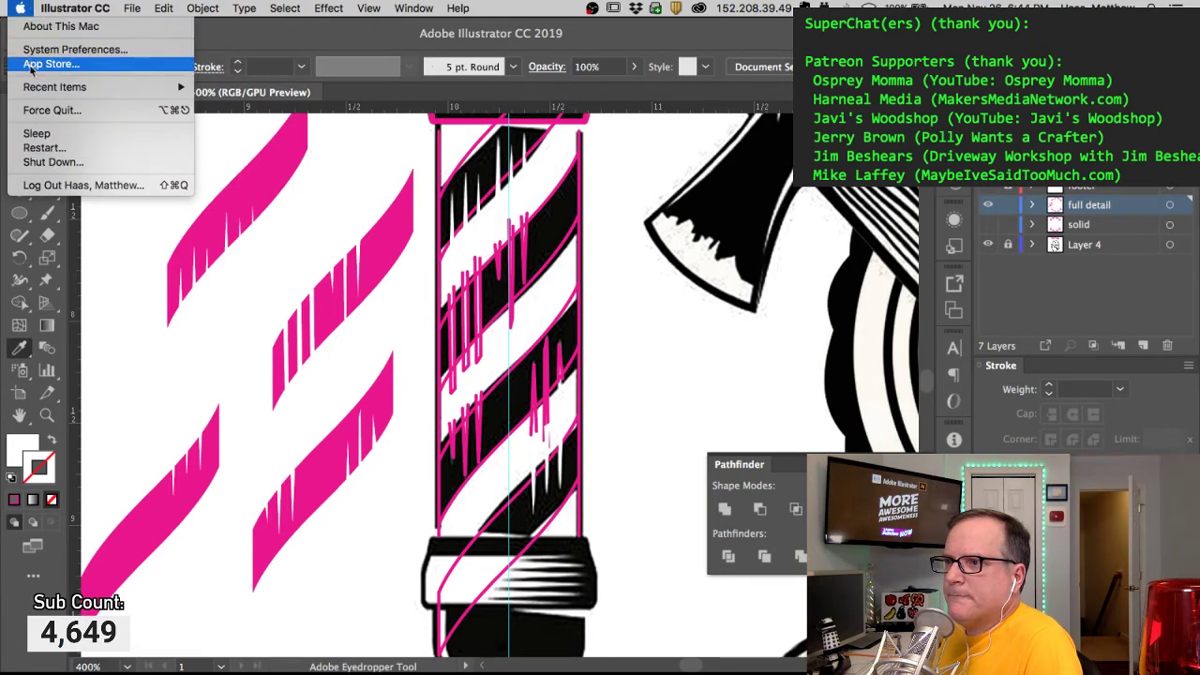
{"action": "mouse_move", "coordinate": [32, 87]}
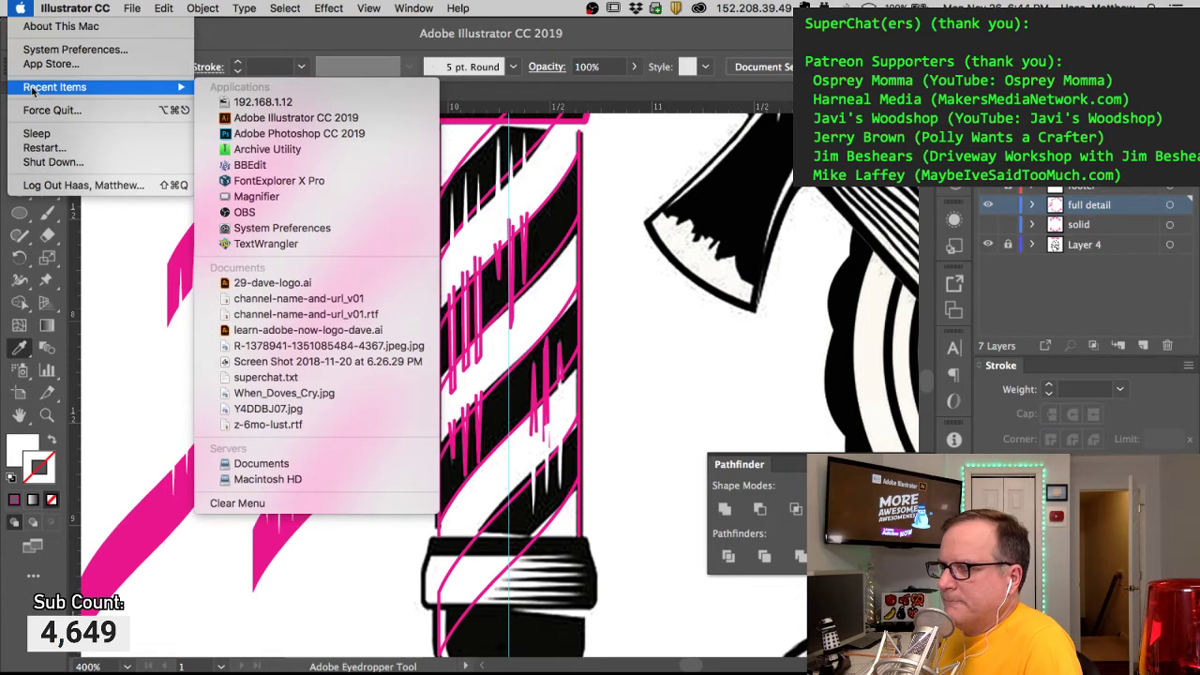
{"action": "left_click", "coordinate": [249, 40]}
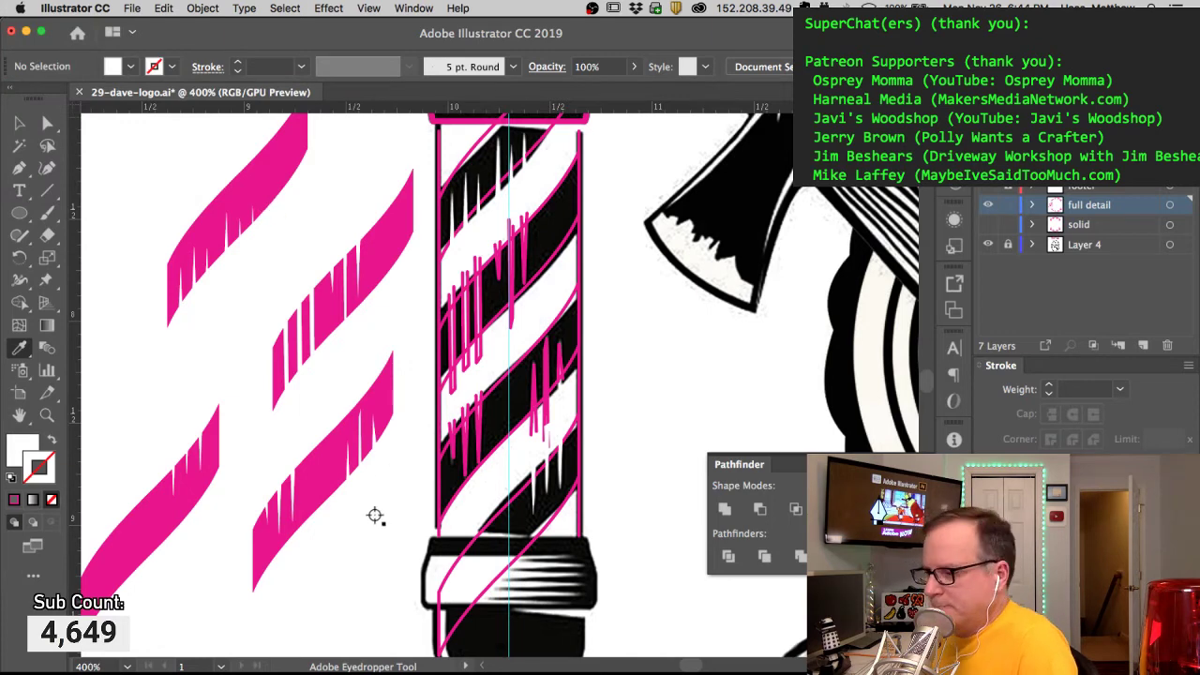
{"action": "key", "text": "super+alt"}
{"action": "left_click", "coordinate": [165, 489], "text": "alt+super"}
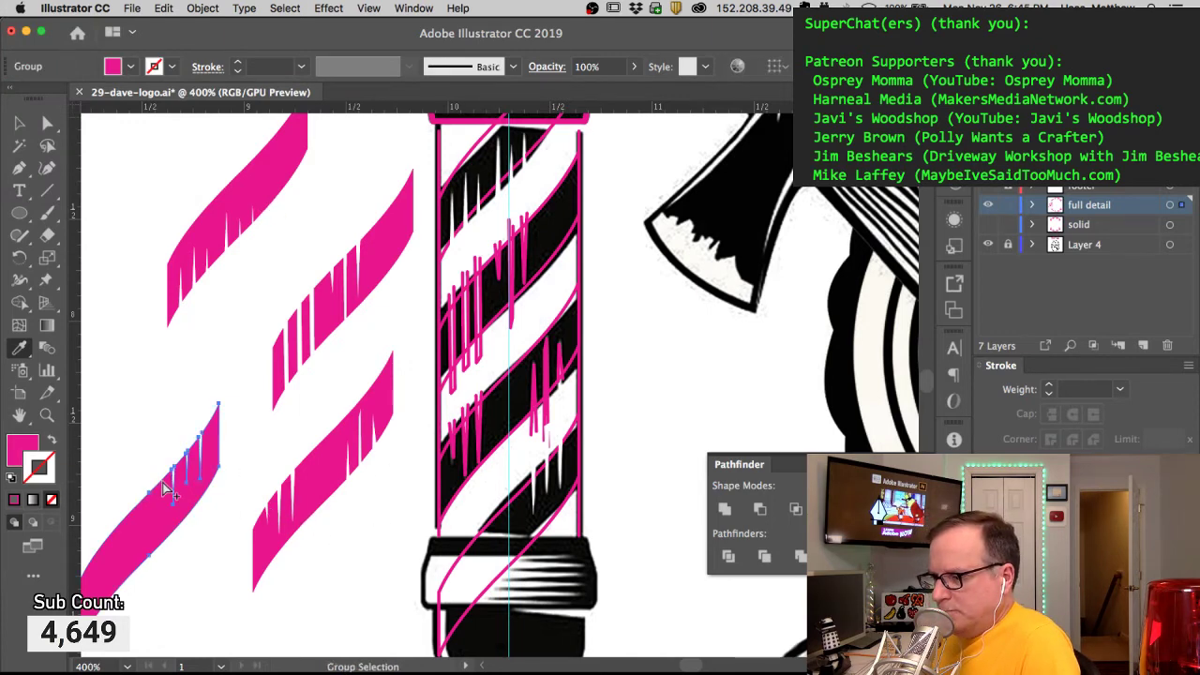
{"action": "key", "text": "super+alt+space"}
{"action": "left_click", "coordinate": [506, 370], "text": "alt+super"}
{"action": "left_click", "coordinate": [506, 368], "text": "alt"}
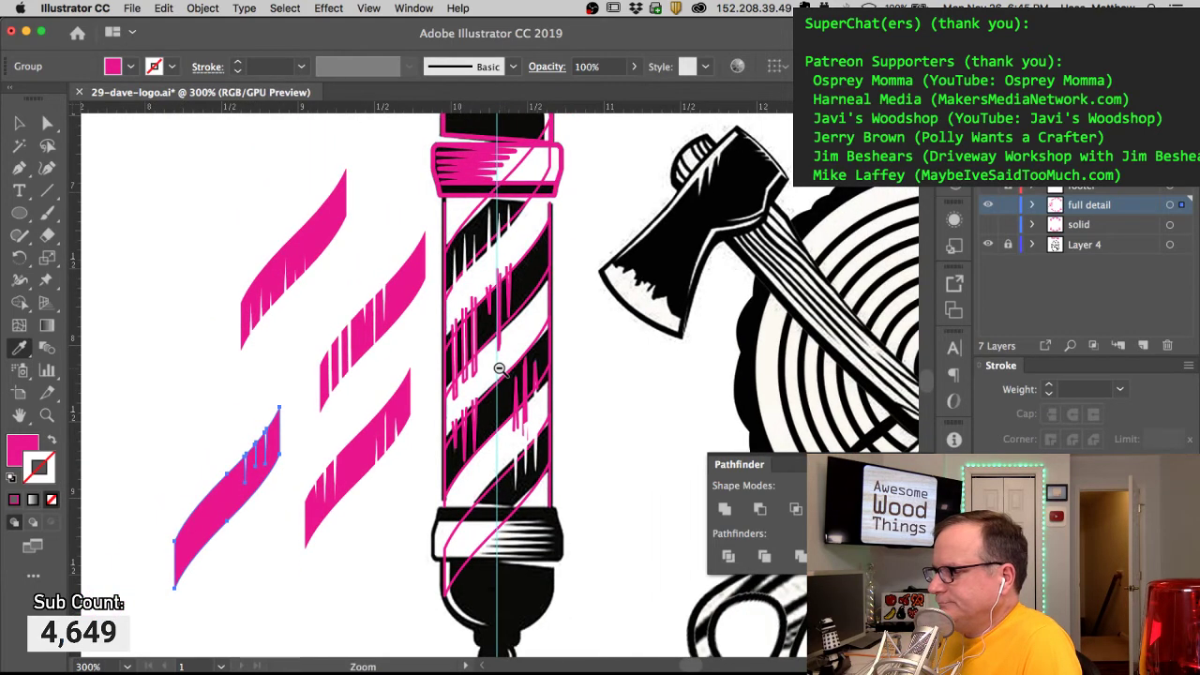
{"action": "left_click", "coordinate": [513, 293], "text": "alt+super"}
{"action": "left_click", "coordinate": [499, 315]}
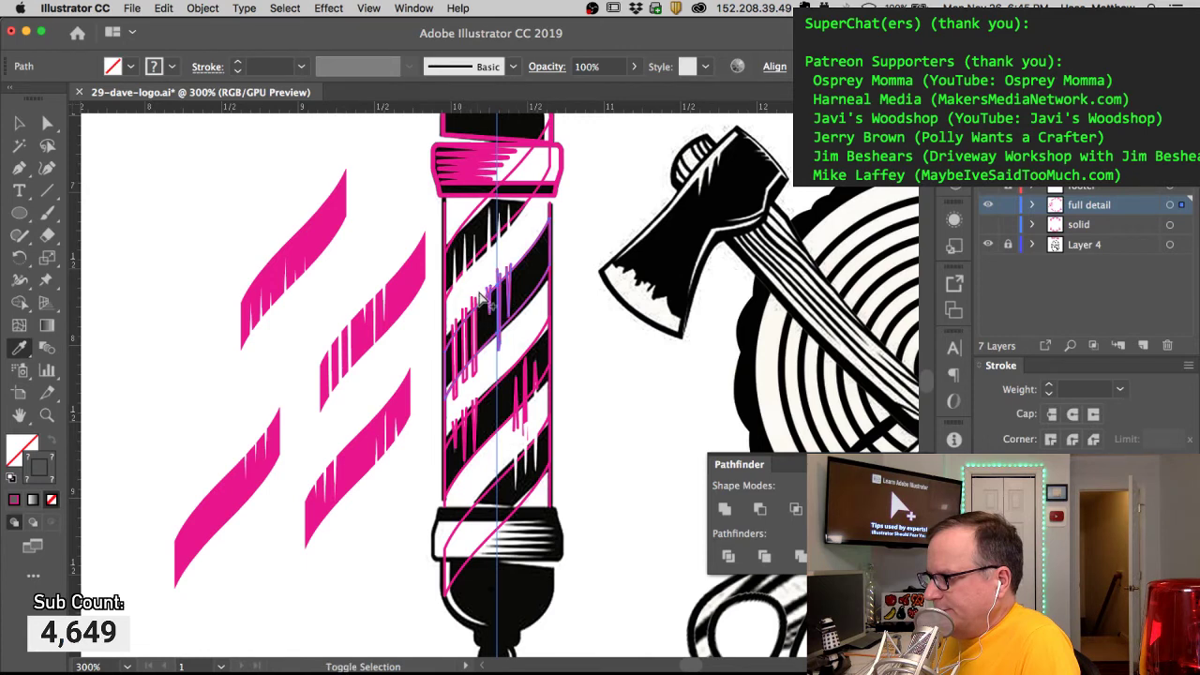
{"action": "left_click", "coordinate": [459, 357], "text": "shift"}
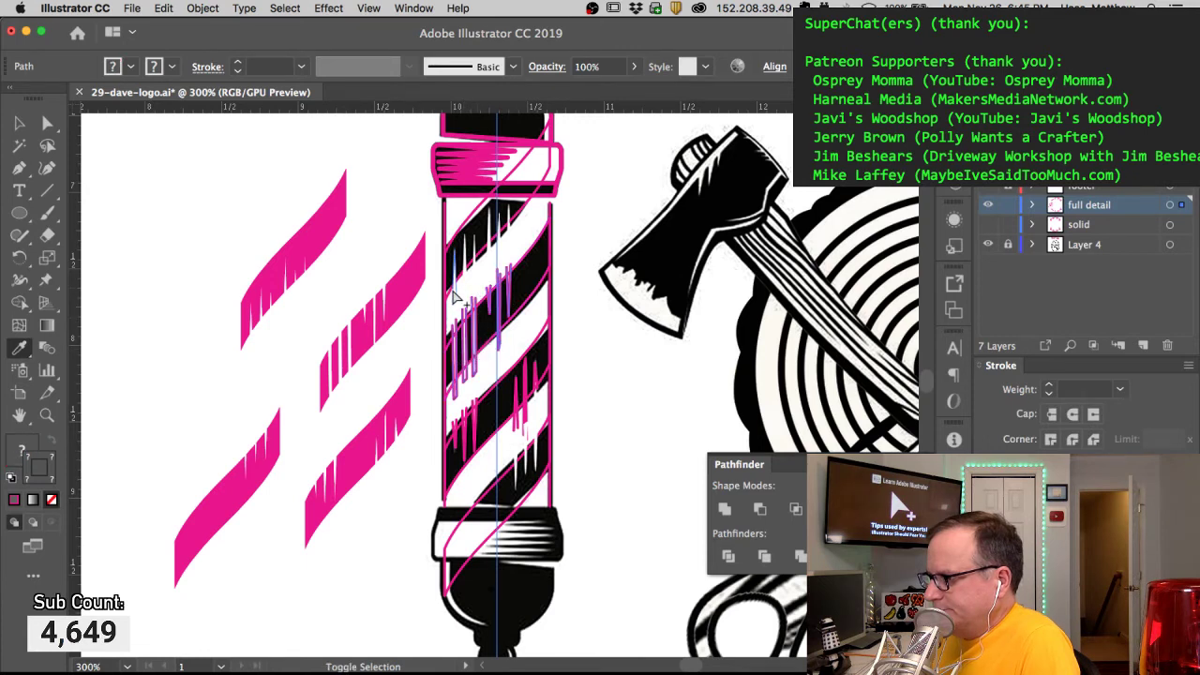
{"action": "left_click", "coordinate": [453, 289], "text": "shift"}
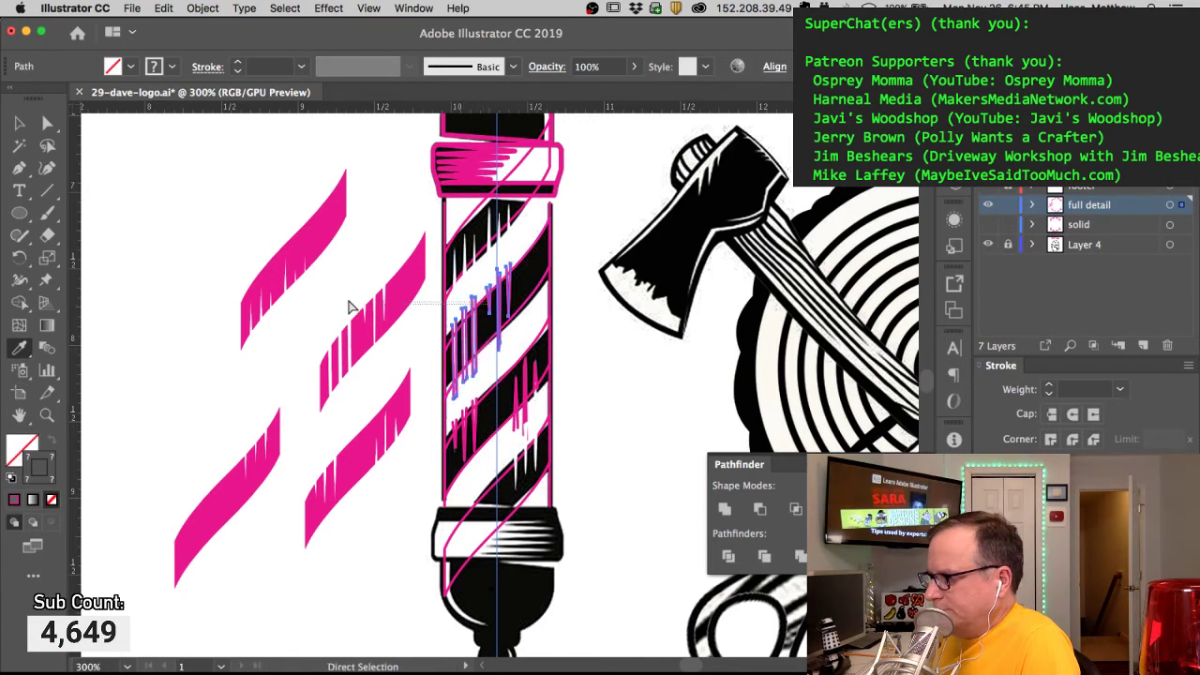
{"action": "left_click", "coordinate": [489, 313]}
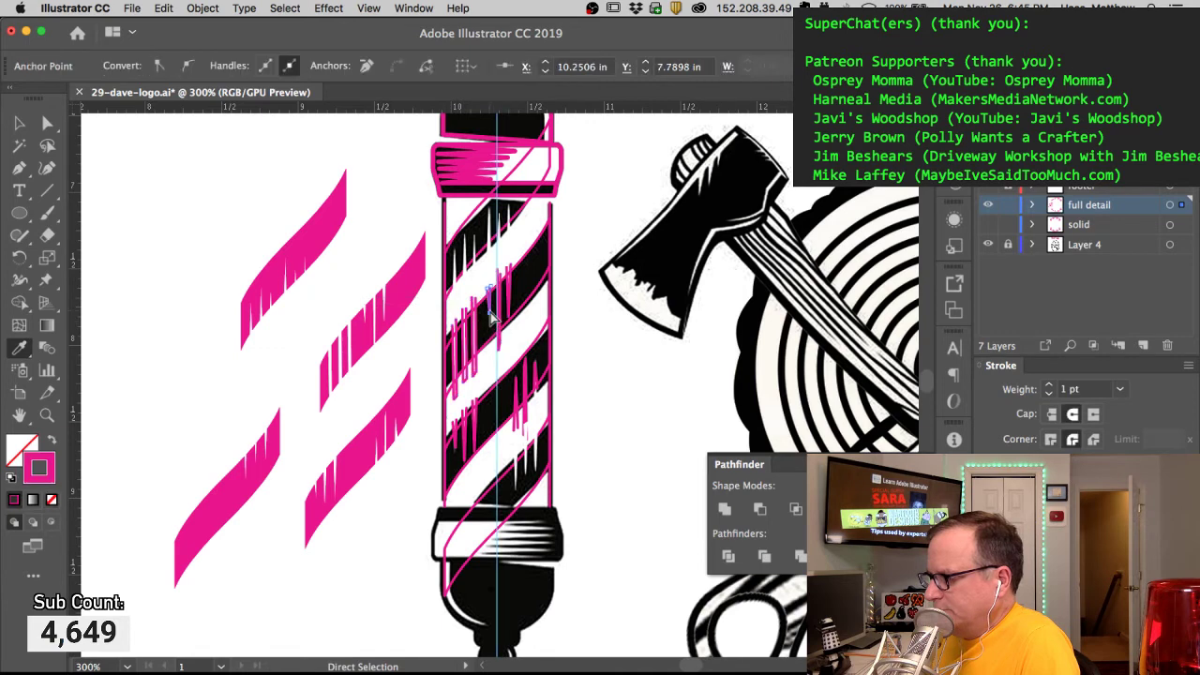
{"action": "left_click", "coordinate": [516, 296]}
{"action": "left_click_drag", "start_coordinate": [488, 306], "coordinate": [452, 456]}
{"action": "left_click", "coordinate": [536, 503]}
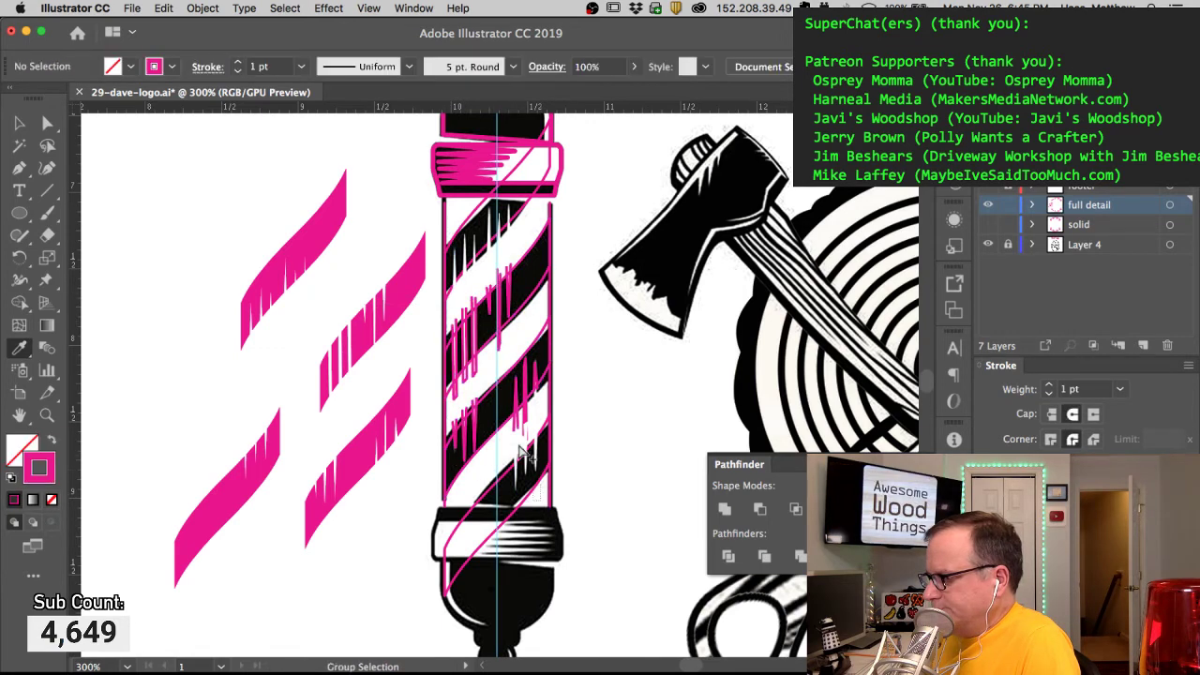
Step: Move all the shading slivers off the pole's stripes to the empty area beside the pink stripe copies
{"action": "left_click", "coordinate": [507, 232], "text": "alt"}
{"action": "left_click", "coordinate": [507, 232], "text": "alt"}
{"action": "left_click", "coordinate": [536, 214], "text": "shift"}
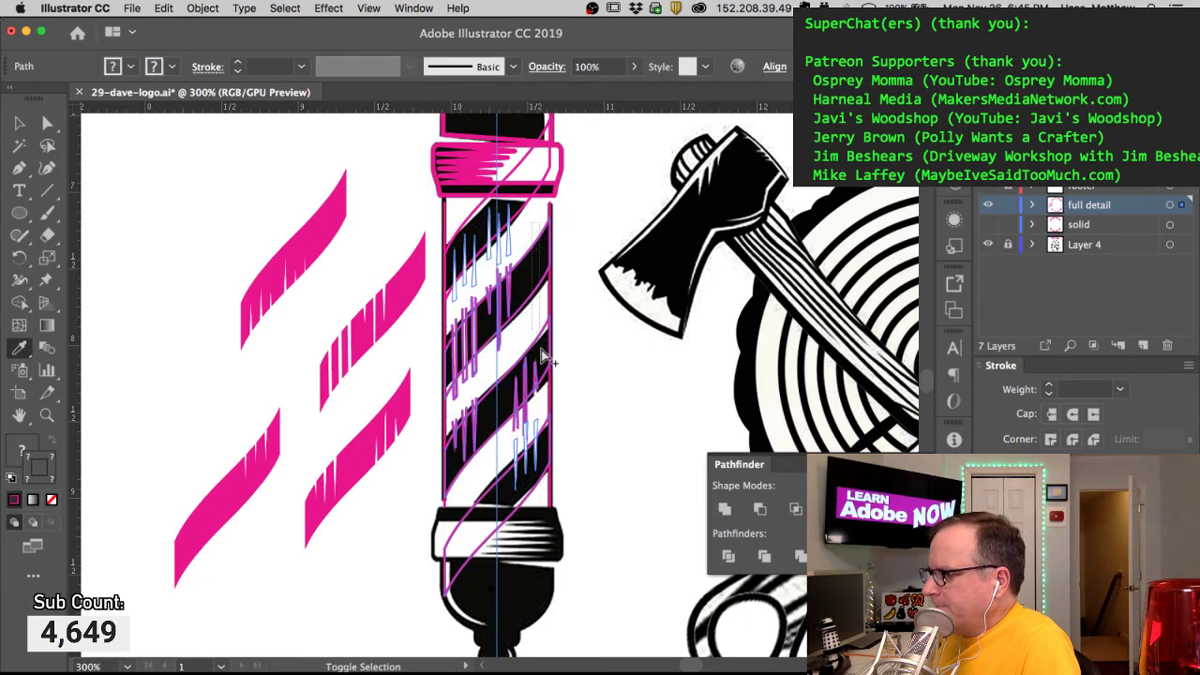
{"action": "left_click_drag", "start_coordinate": [483, 486], "coordinate": [512, 506]}
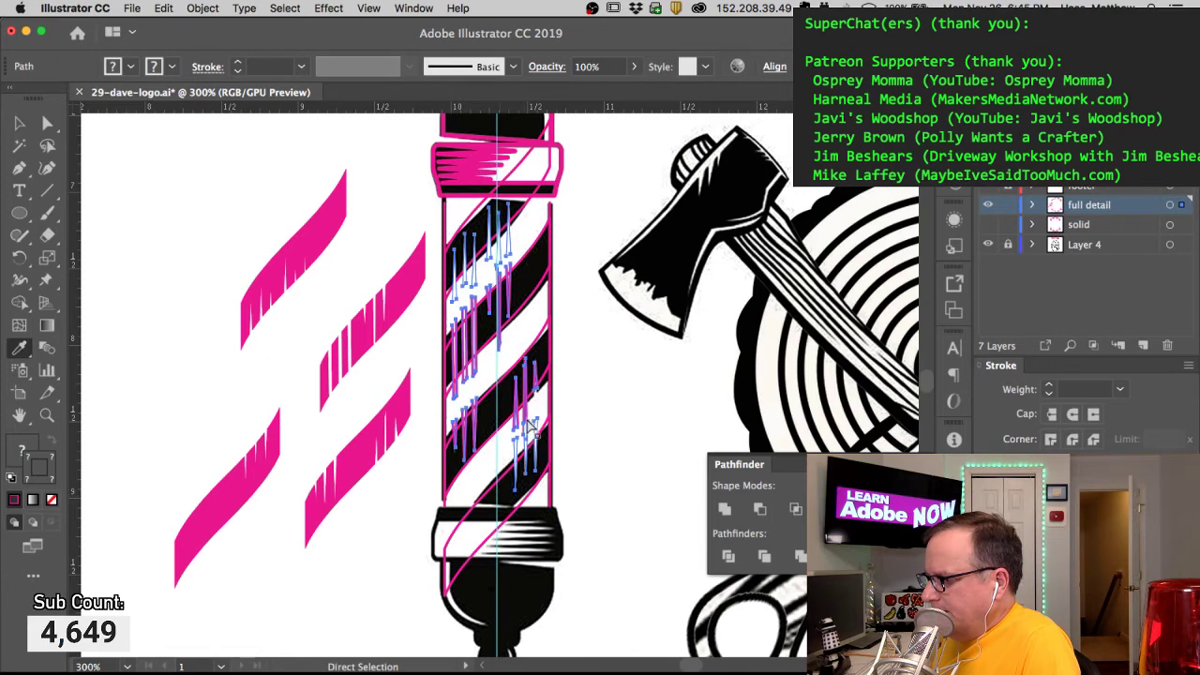
{"action": "left_click_drag", "start_coordinate": [530, 436], "coordinate": [192, 403]}
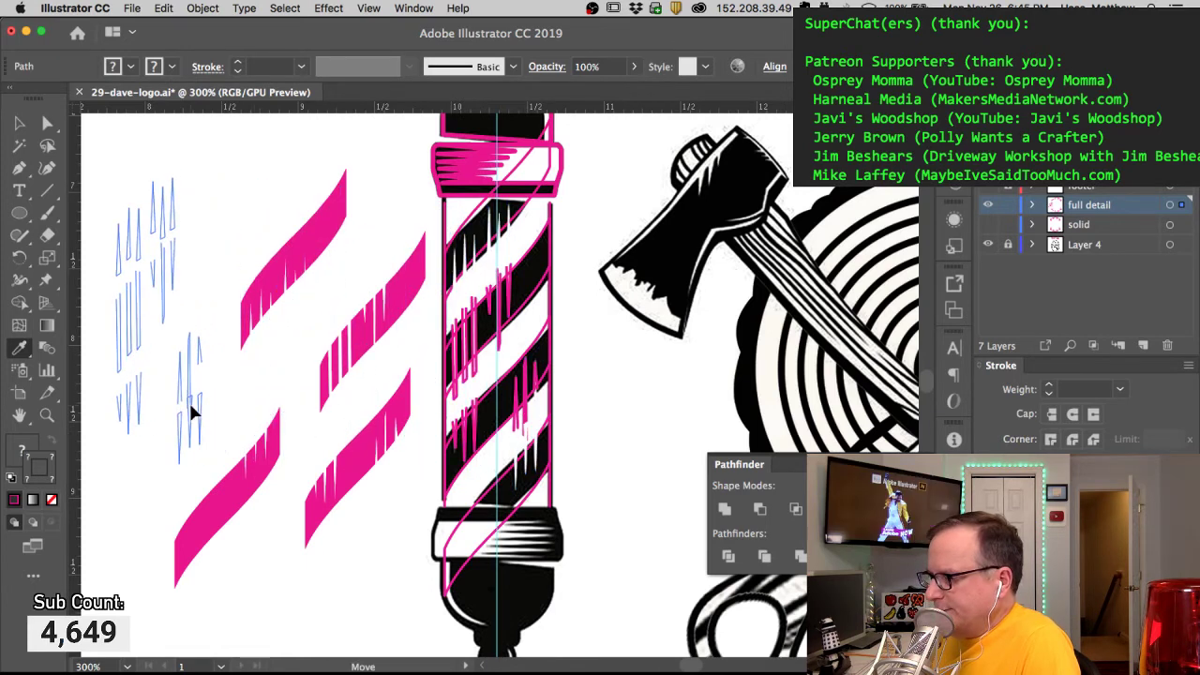
Step: Move the top stripe's pink copy back onto the pole, aligned with the top stripe's outline
{"action": "left_click", "coordinate": [327, 213]}
{"action": "left_click_drag", "start_coordinate": [355, 195], "coordinate": [365, 265]}
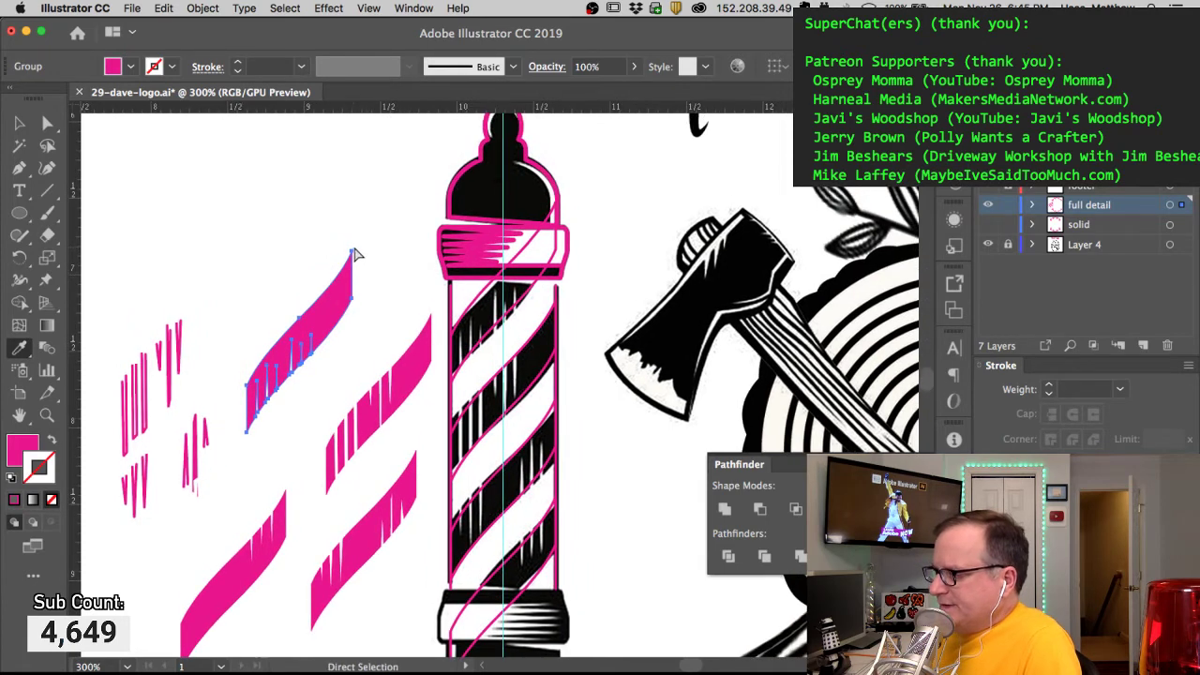
{"action": "left_click", "coordinate": [356, 245]}
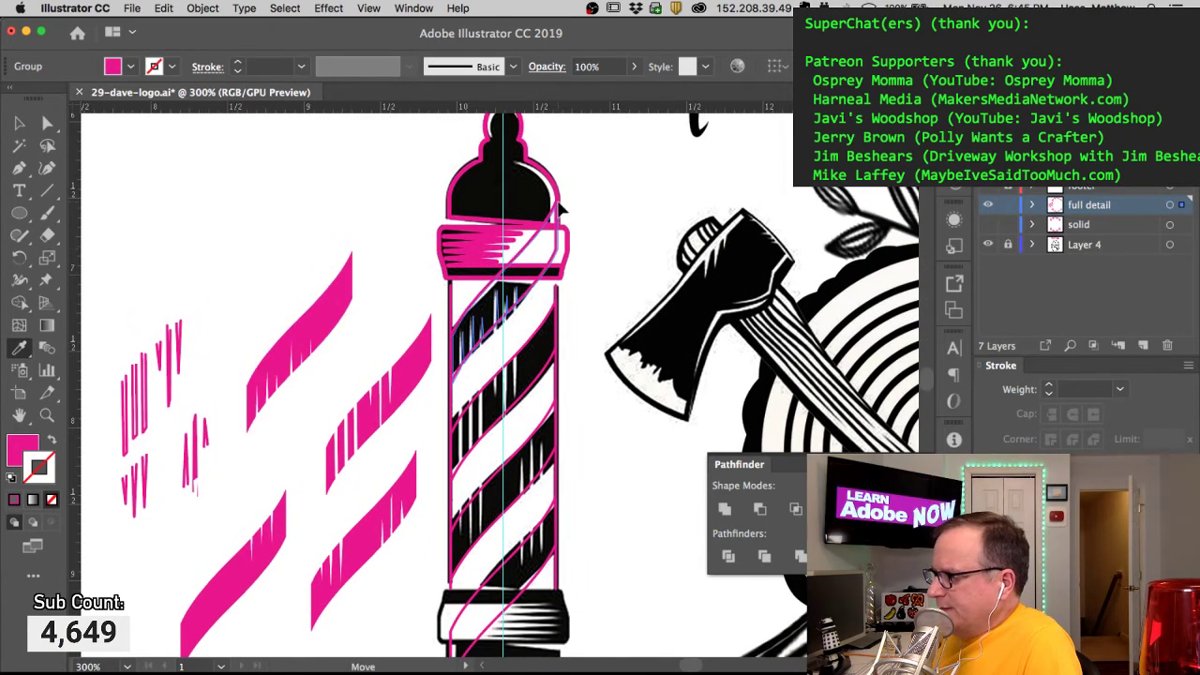
{"action": "left_click_drag", "start_coordinate": [543, 234], "coordinate": [543, 234]}
Step: Move all the pieces of the second stripe's pink copy back onto the pole, aligned with its outline
{"action": "left_click", "coordinate": [419, 354]}
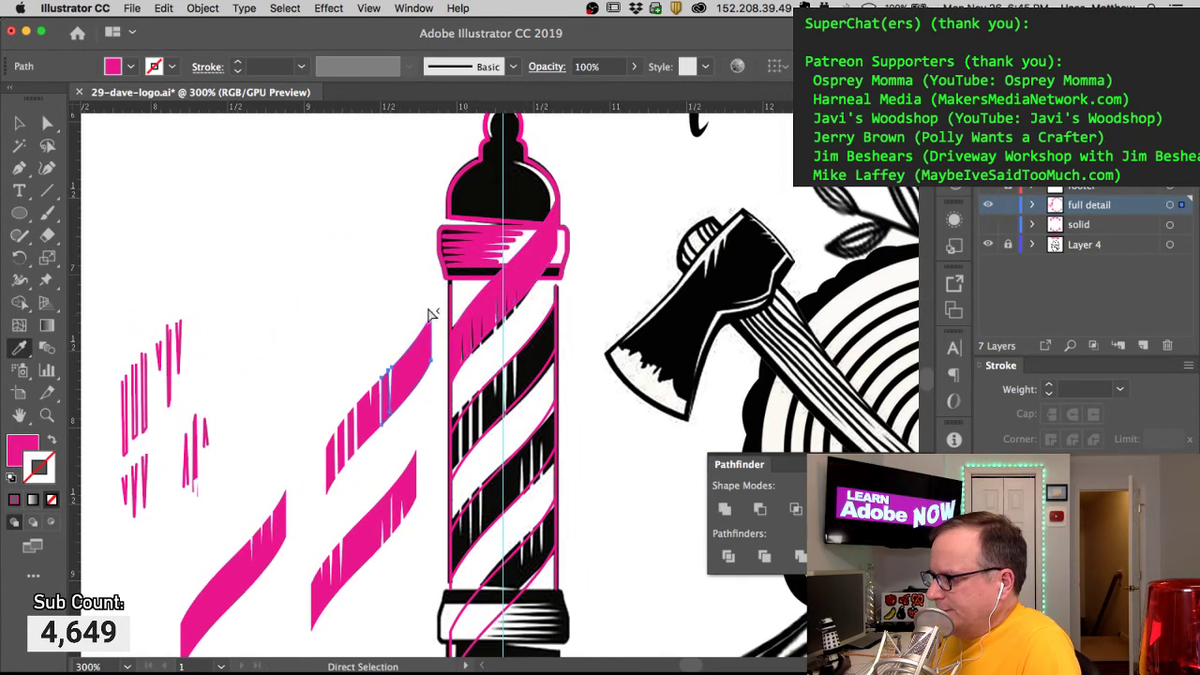
{"action": "left_click_drag", "start_coordinate": [429, 312], "coordinate": [561, 307]}
{"action": "key", "text": "super+z"}
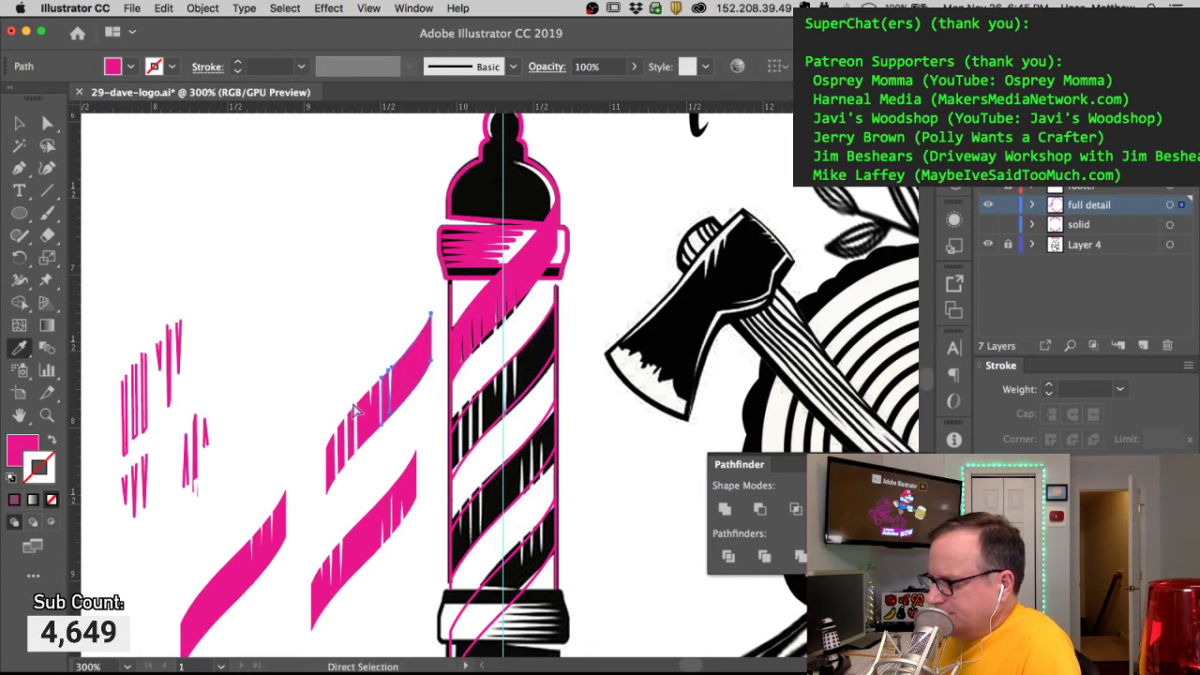
{"action": "left_click", "coordinate": [361, 427], "text": "shift"}
{"action": "left_click_drag", "start_coordinate": [309, 418], "coordinate": [348, 482]}
{"action": "left_click_drag", "start_coordinate": [432, 318], "coordinate": [556, 324]}
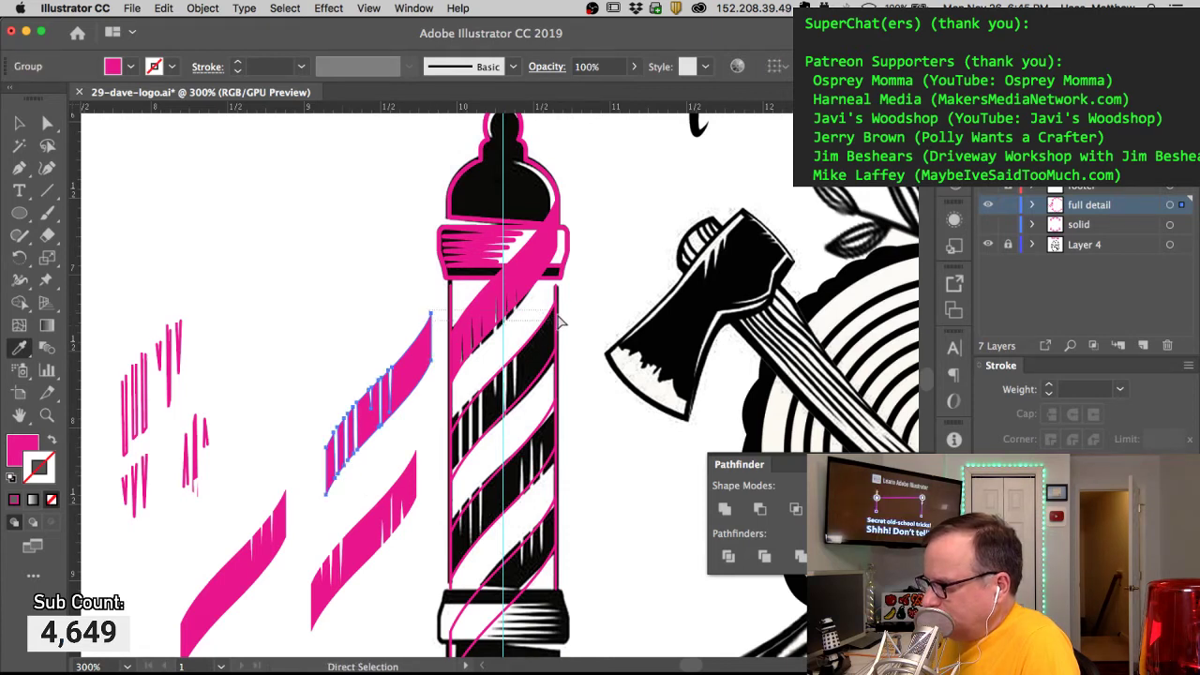
{"action": "left_click_drag", "start_coordinate": [431, 319], "coordinate": [557, 310]}
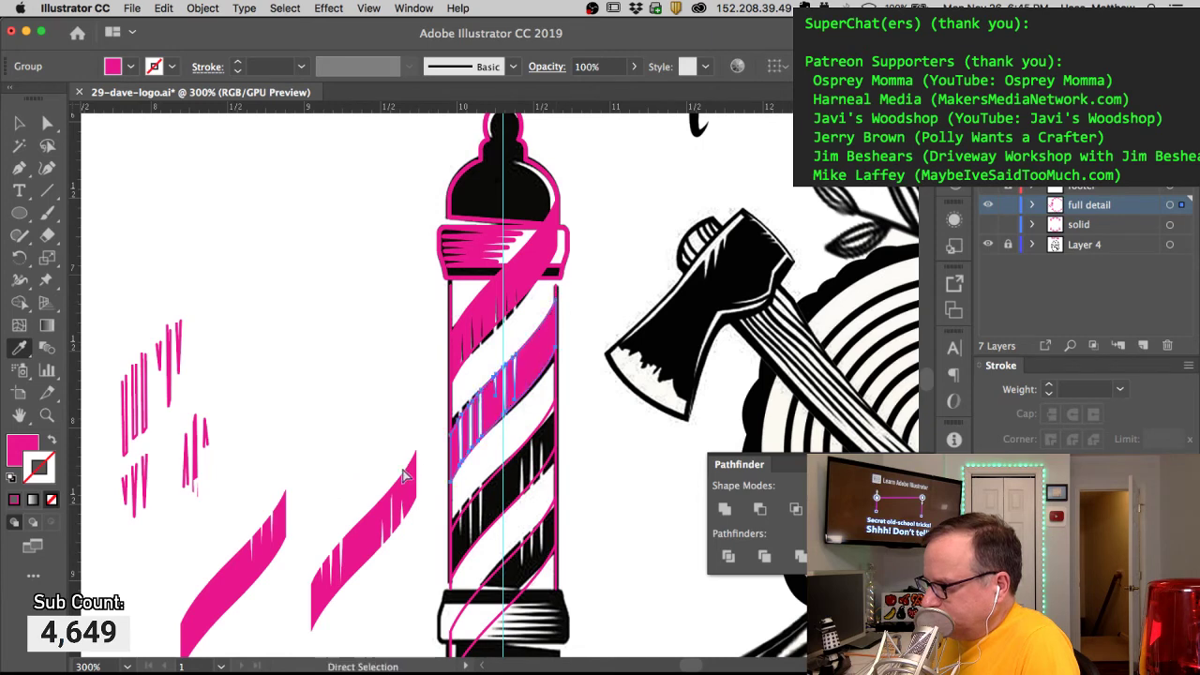
Step: Move the third and bottom stripes' pink copies back onto the pole, aligned with their outlines
{"action": "left_click_drag", "start_coordinate": [422, 438], "coordinate": [308, 636]}
{"action": "left_click_drag", "start_coordinate": [421, 456], "coordinate": [559, 405]}
{"action": "left_click", "coordinate": [254, 562]}
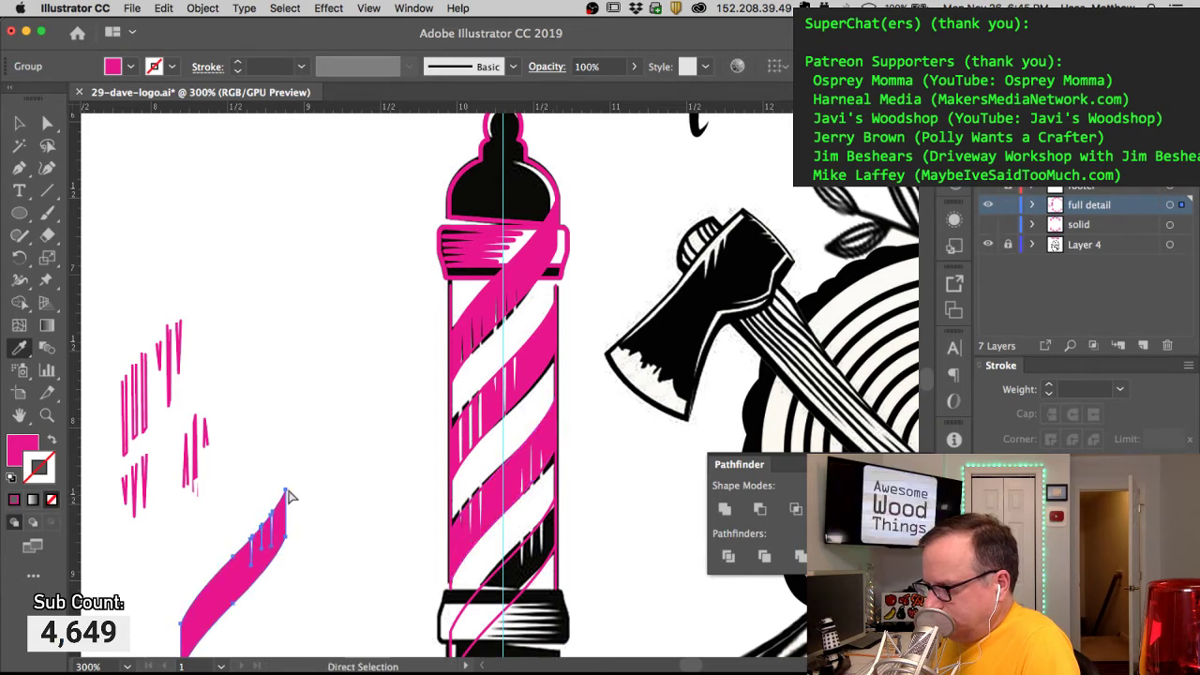
{"action": "left_click_drag", "start_coordinate": [284, 488], "coordinate": [560, 503]}
{"action": "left_click", "coordinate": [581, 477]}
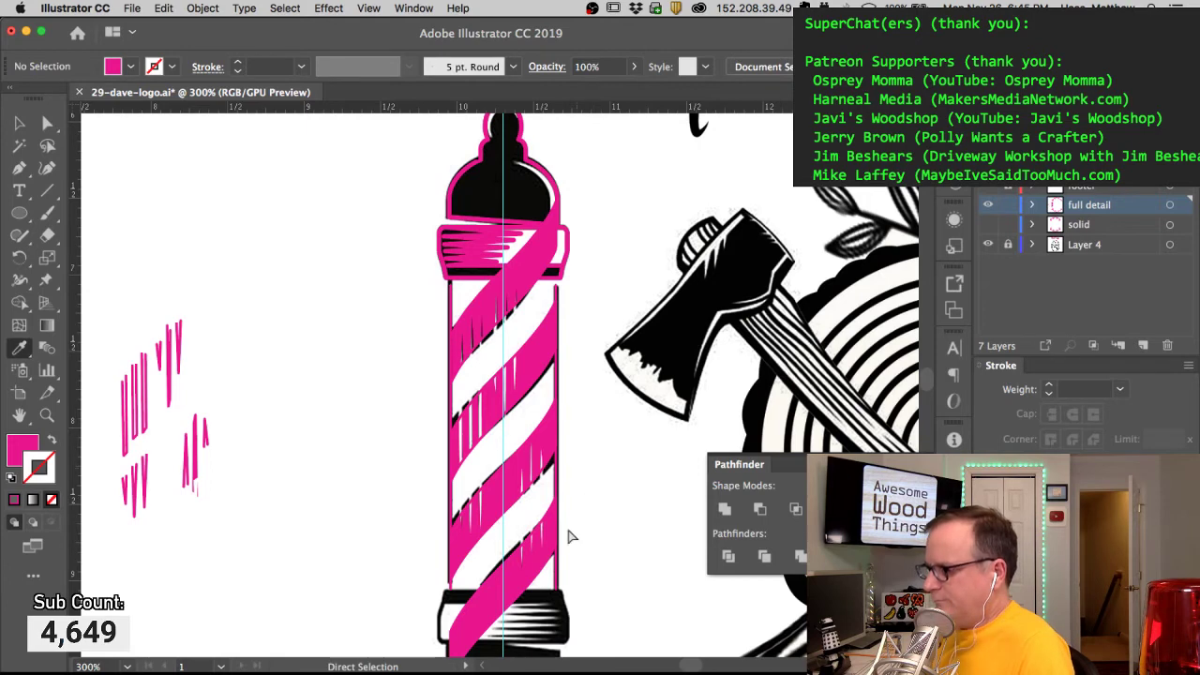
Step: Group the pink stripes on the pole and hide them so the stripe outlines beneath can be reached
{"action": "left_click", "coordinate": [554, 464]}
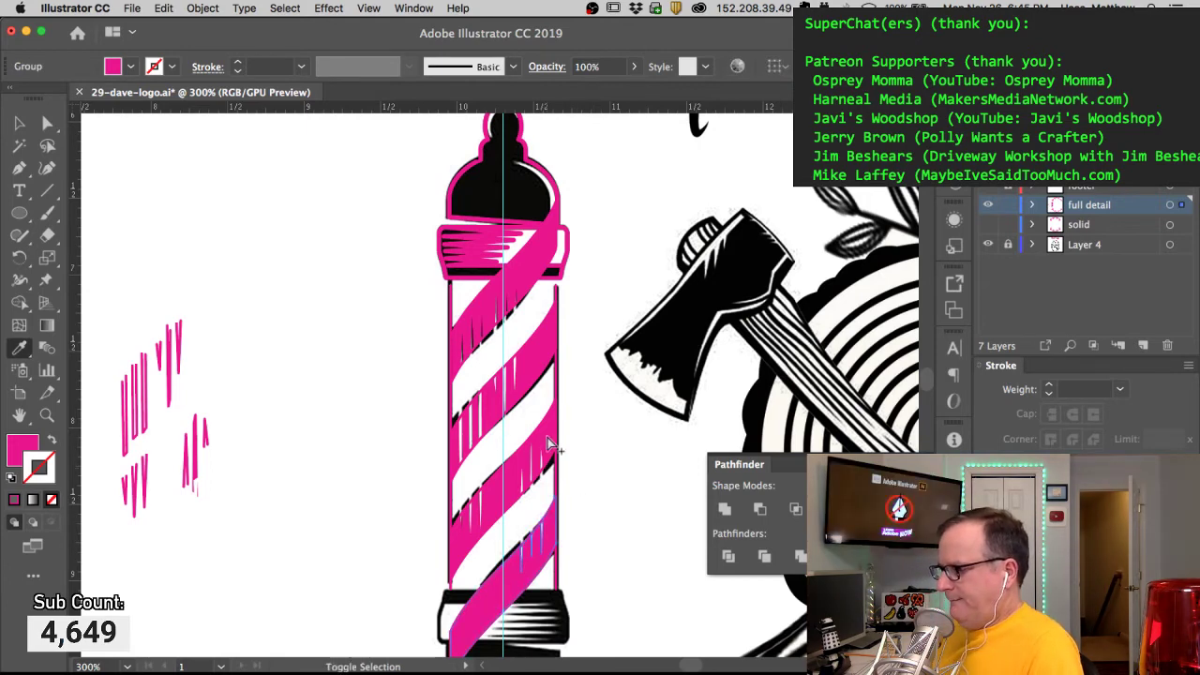
{"action": "left_click", "coordinate": [539, 348], "text": "shift+super"}
{"action": "left_click", "coordinate": [530, 273], "text": "shift+super"}
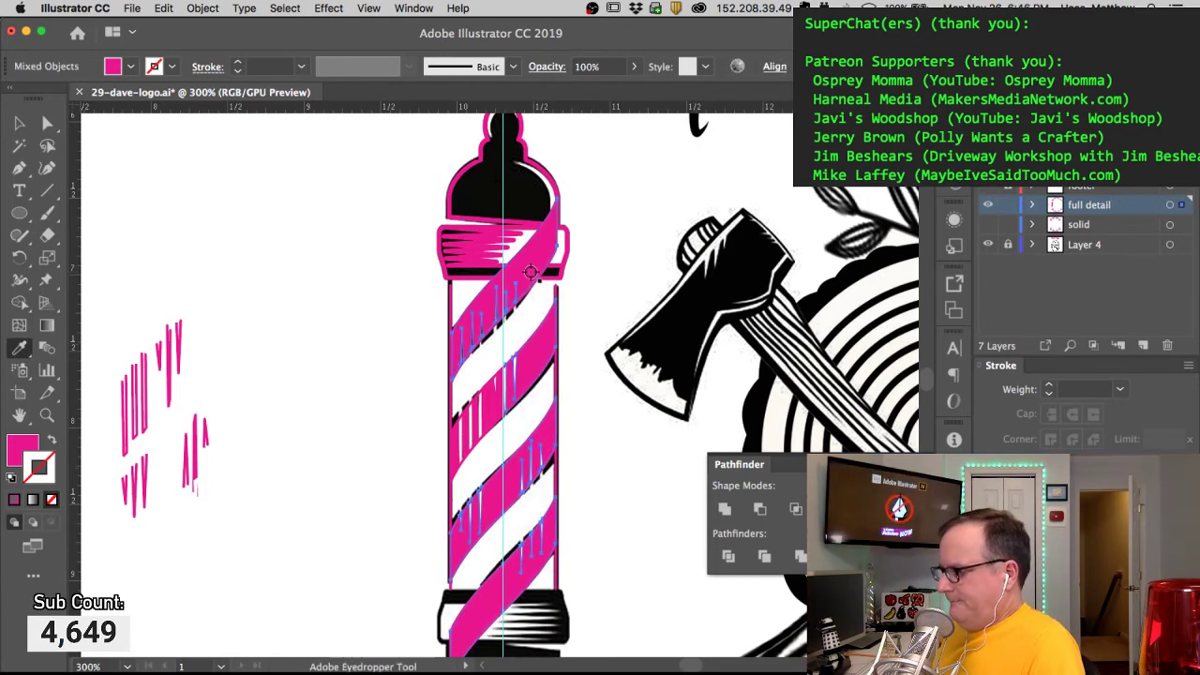
{"action": "key", "text": "super+g"}
{"action": "key", "text": "super+3"}
Step: Copy the pole's four stripe outlines to the empty area between the pole and the moved slivers
{"action": "left_click", "coordinate": [558, 258], "text": "alt+super"}
{"action": "key", "text": "shift+x"}
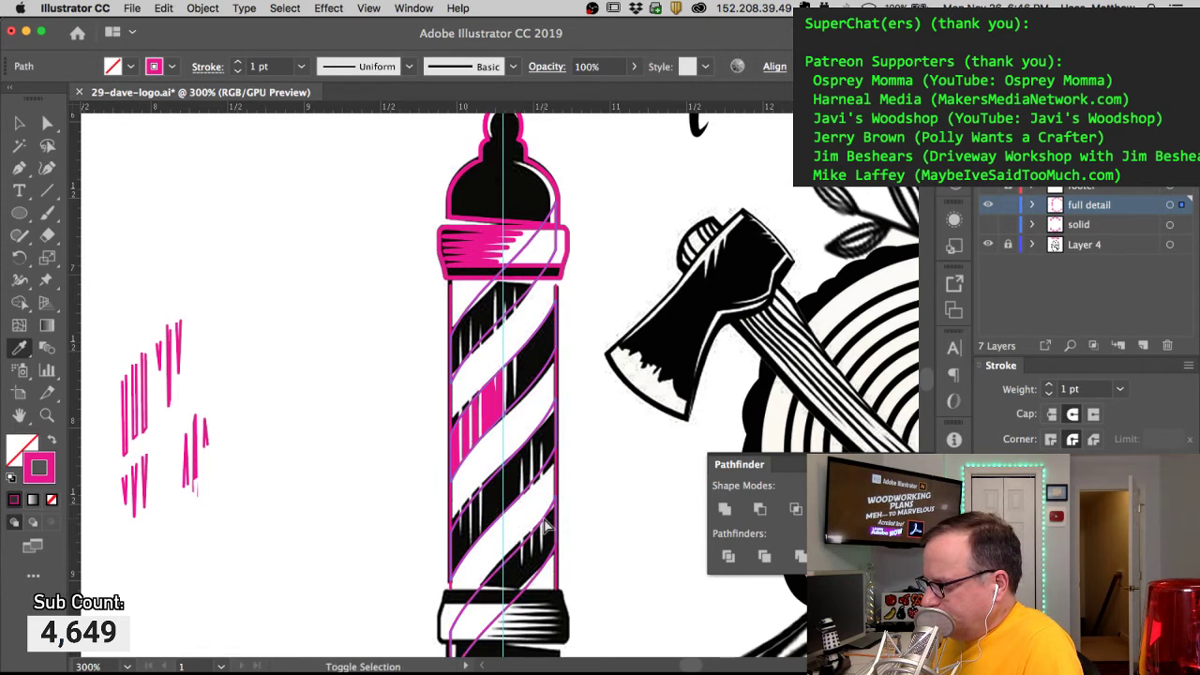
{"action": "left_click_drag", "start_coordinate": [534, 515], "coordinate": [348, 437]}
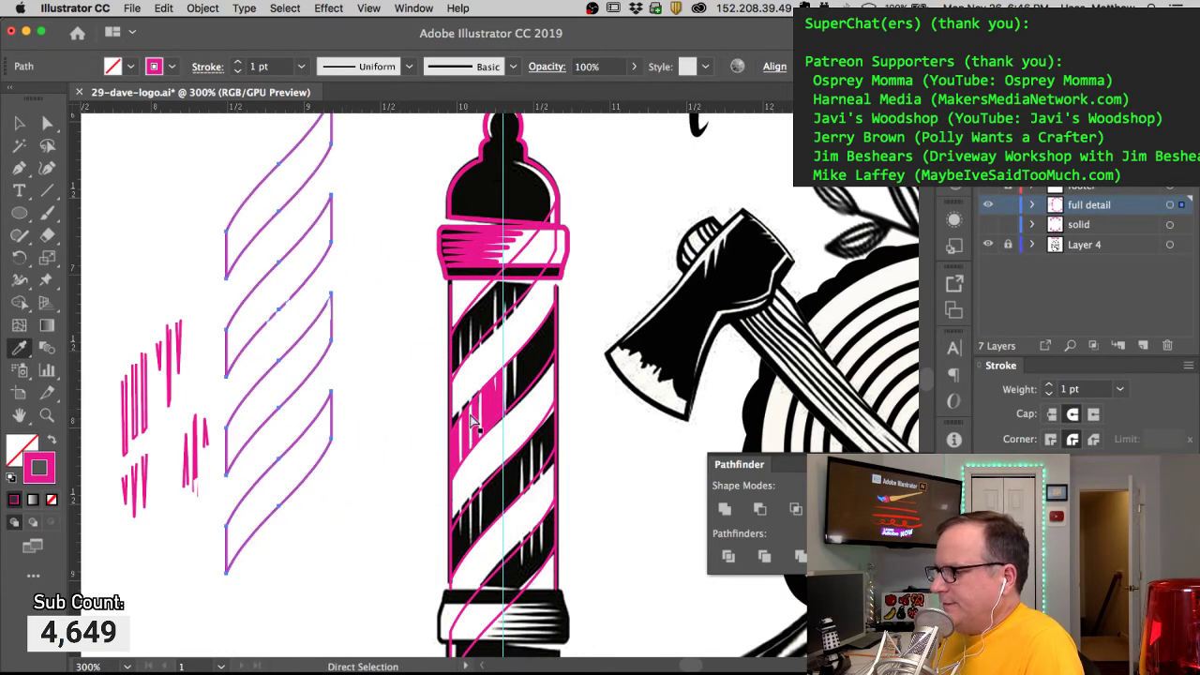
Step: Delete the original stripe outlines from the pole and show all hidden objects again
{"action": "left_click", "coordinate": [522, 303]}
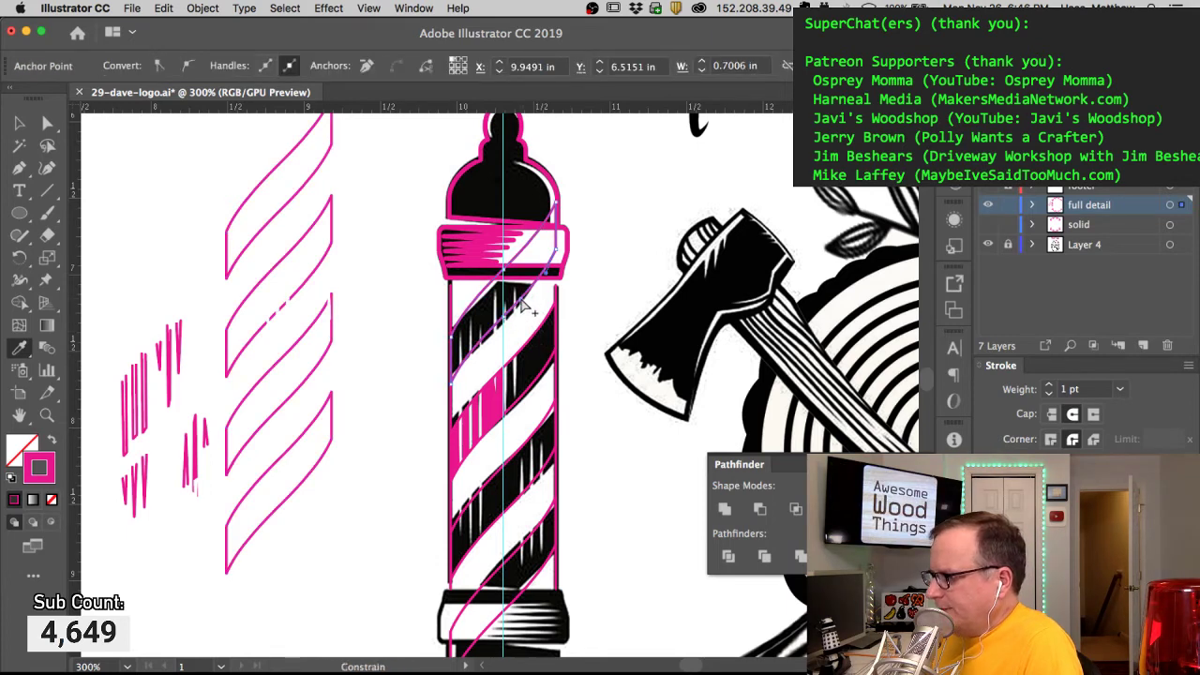
{"action": "left_click", "coordinate": [527, 302]}
{"action": "left_click", "coordinate": [525, 296]}
{"action": "left_click_drag", "start_coordinate": [533, 307], "coordinate": [534, 553]}
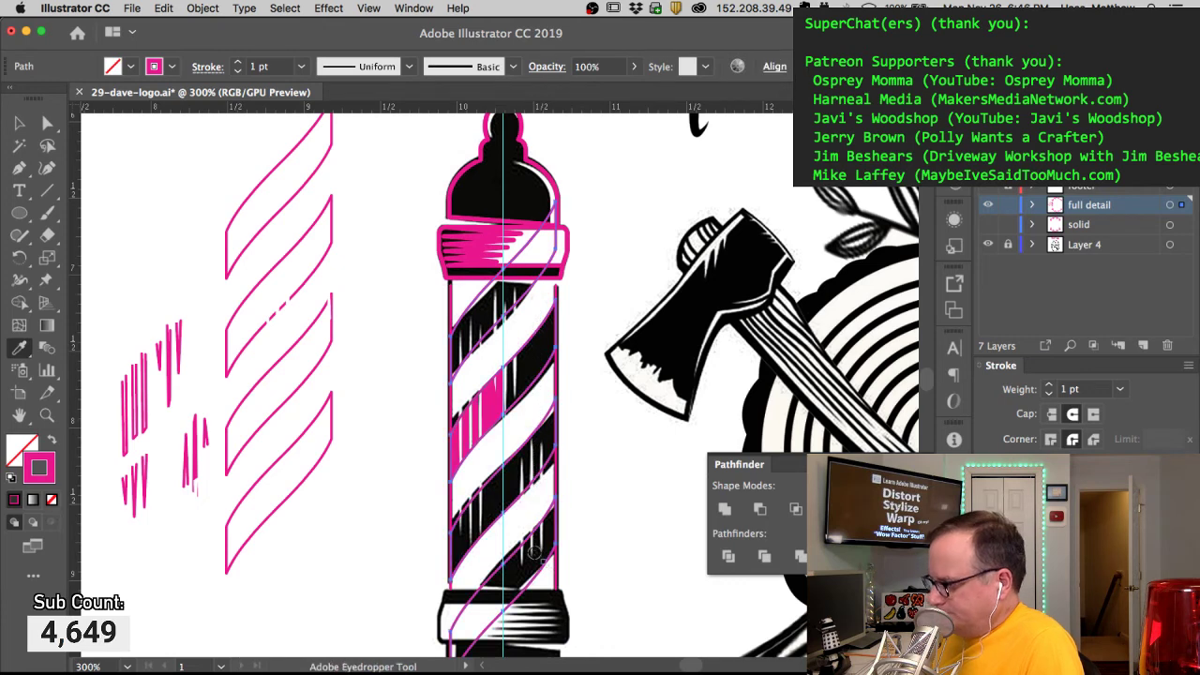
{"action": "key", "text": "Delete"}
{"action": "left_click", "coordinate": [202, 7]}
{"action": "left_click", "coordinate": [216, 131]}
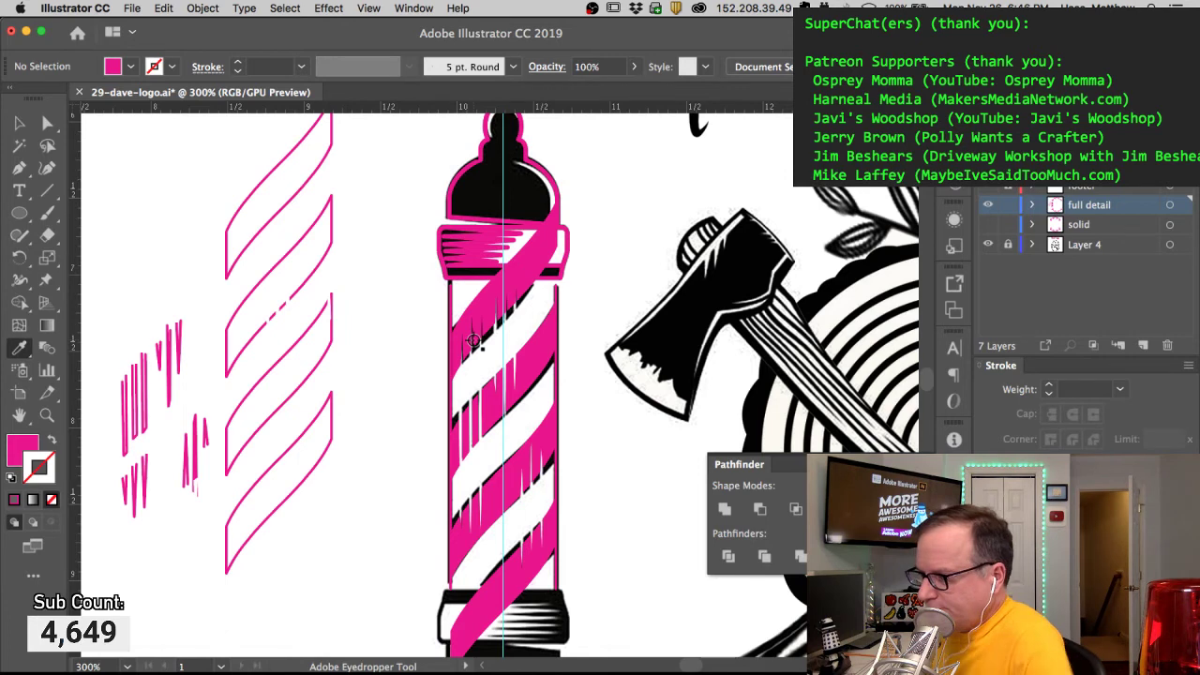
Step: Remove the leftover white slivers from the stripe outline copies beside the pole
{"action": "left_click", "coordinate": [48, 123]}
{"action": "right_click", "coordinate": [346, 148]}
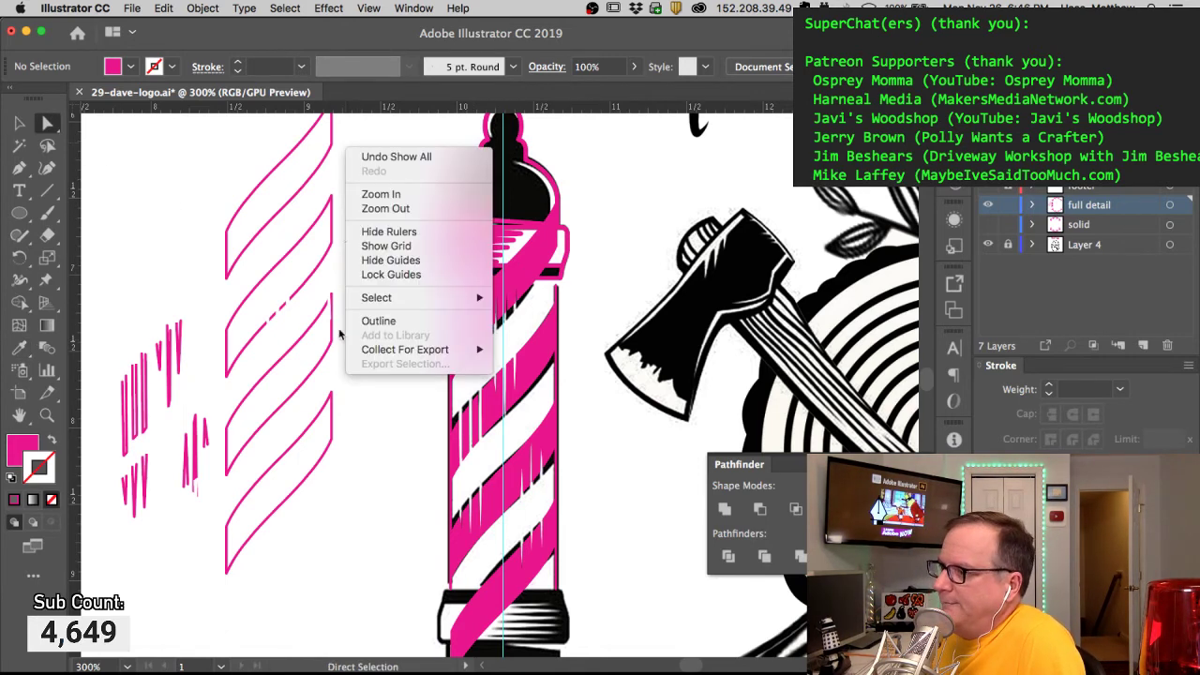
{"action": "left_click", "coordinate": [189, 260]}
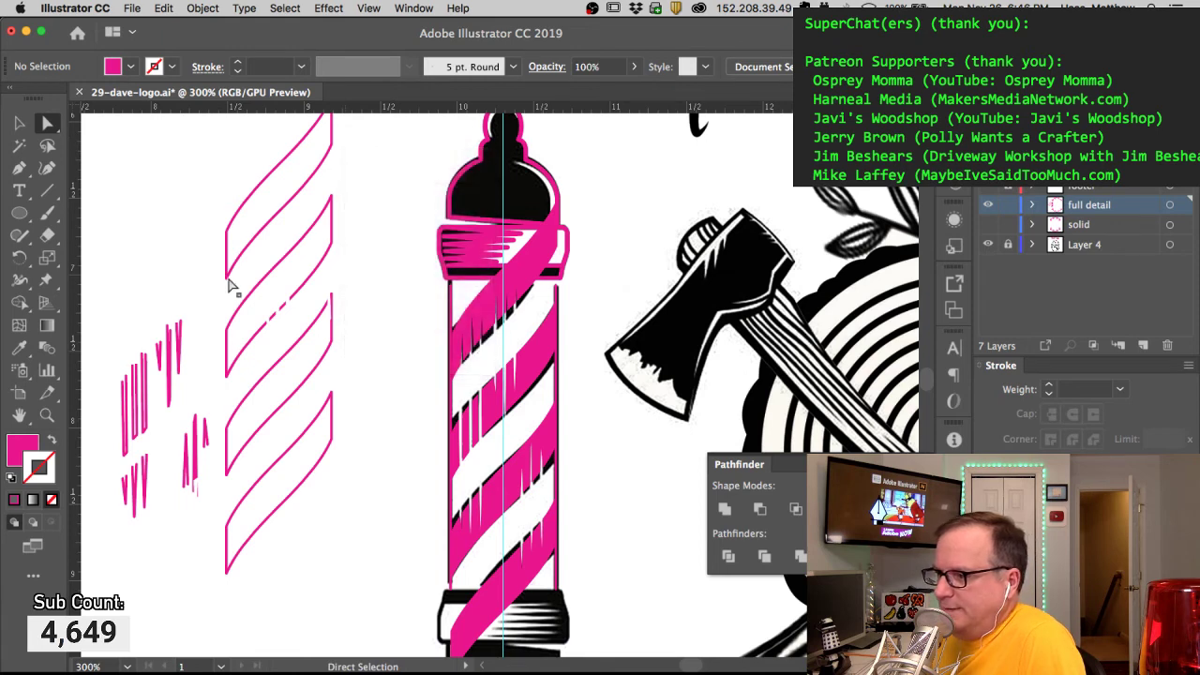
{"action": "left_click", "coordinate": [412, 348], "text": "alt+super"}
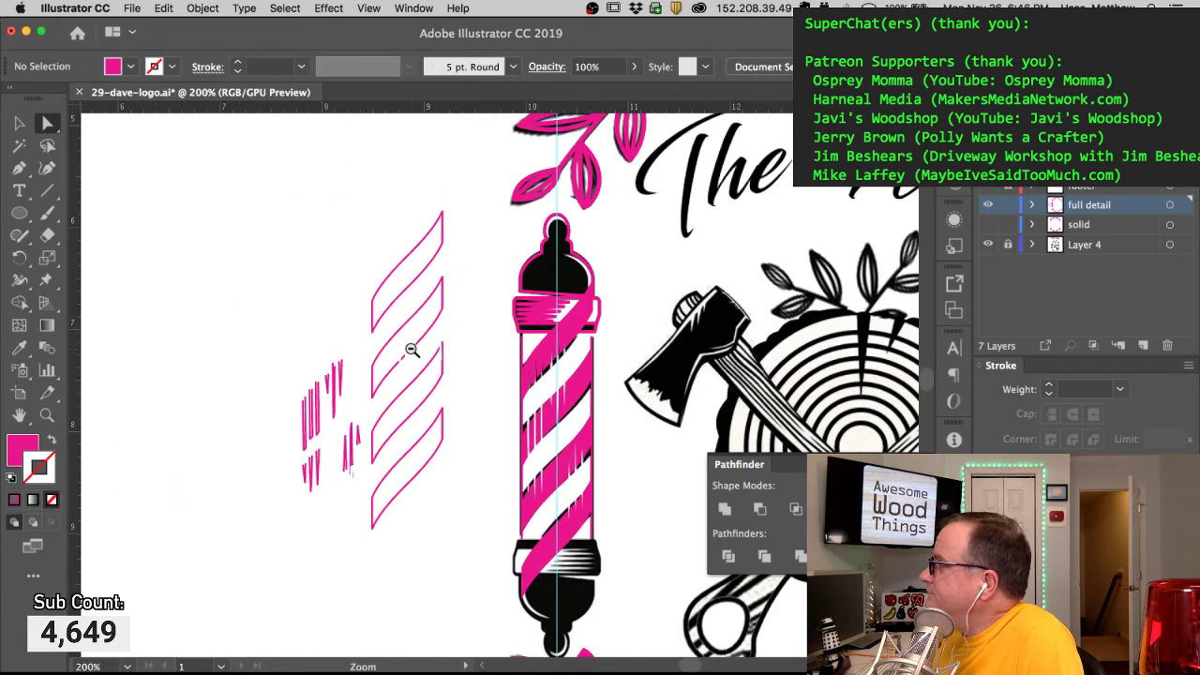
{"action": "left_click", "coordinate": [381, 345], "text": "alt+super"}
{"action": "left_click_drag", "start_coordinate": [434, 313], "coordinate": [333, 328]}
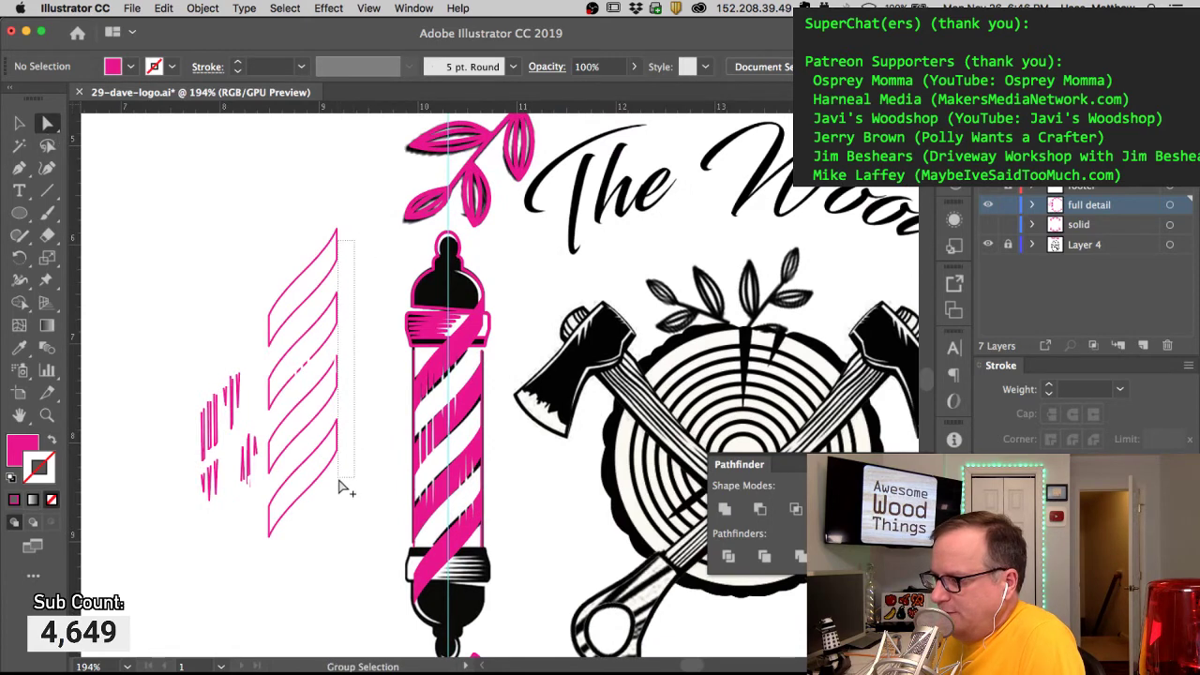
{"action": "left_click", "coordinate": [336, 317], "text": "alt"}
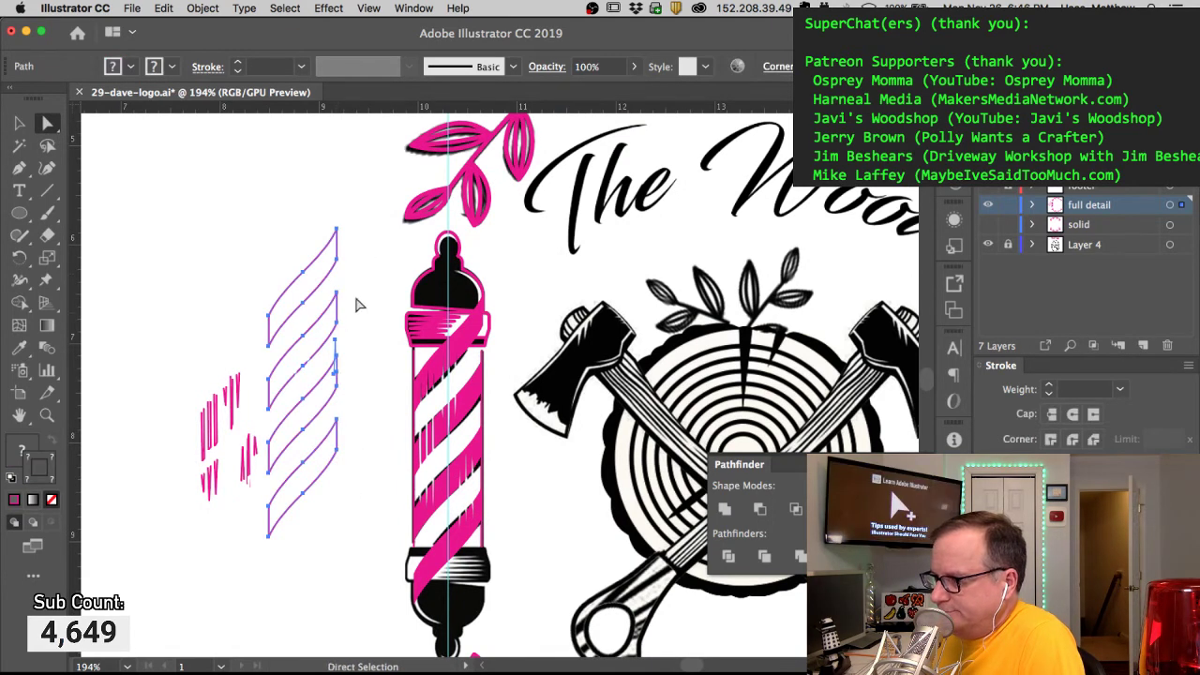
{"action": "left_click", "coordinate": [356, 303]}
{"action": "left_click", "coordinate": [340, 449], "text": "alt"}
{"action": "left_click", "coordinate": [342, 349]}
{"action": "left_click", "coordinate": [334, 351]}
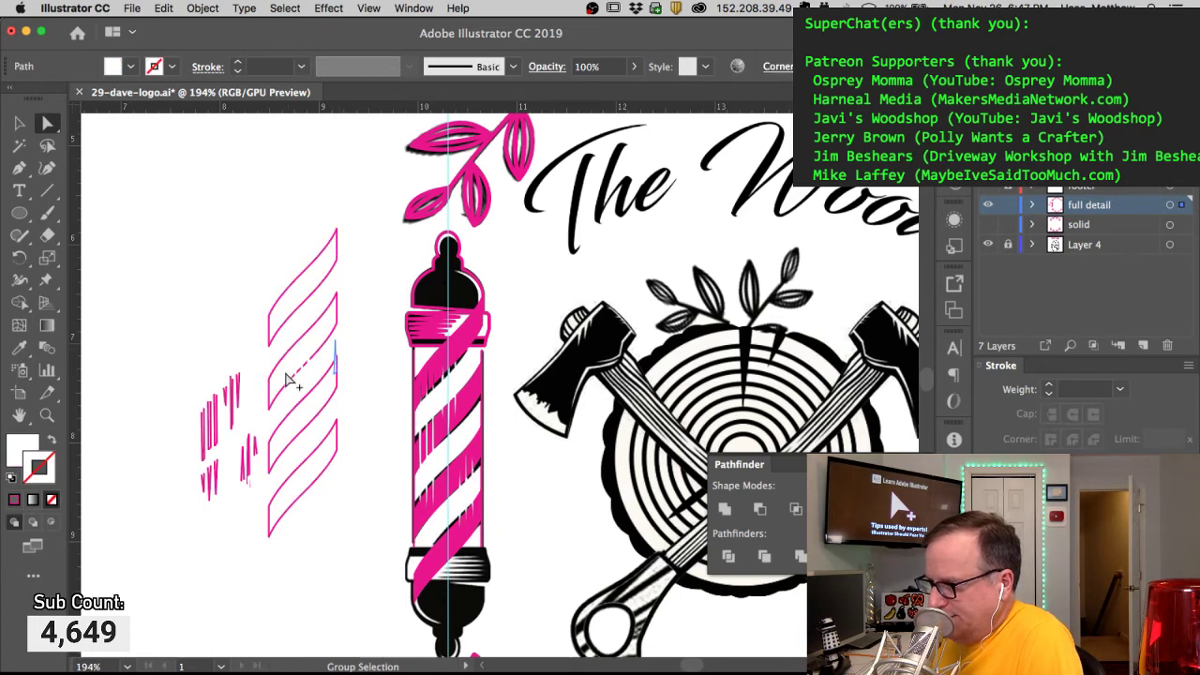
{"action": "left_click_drag", "start_coordinate": [304, 391], "coordinate": [309, 385]}
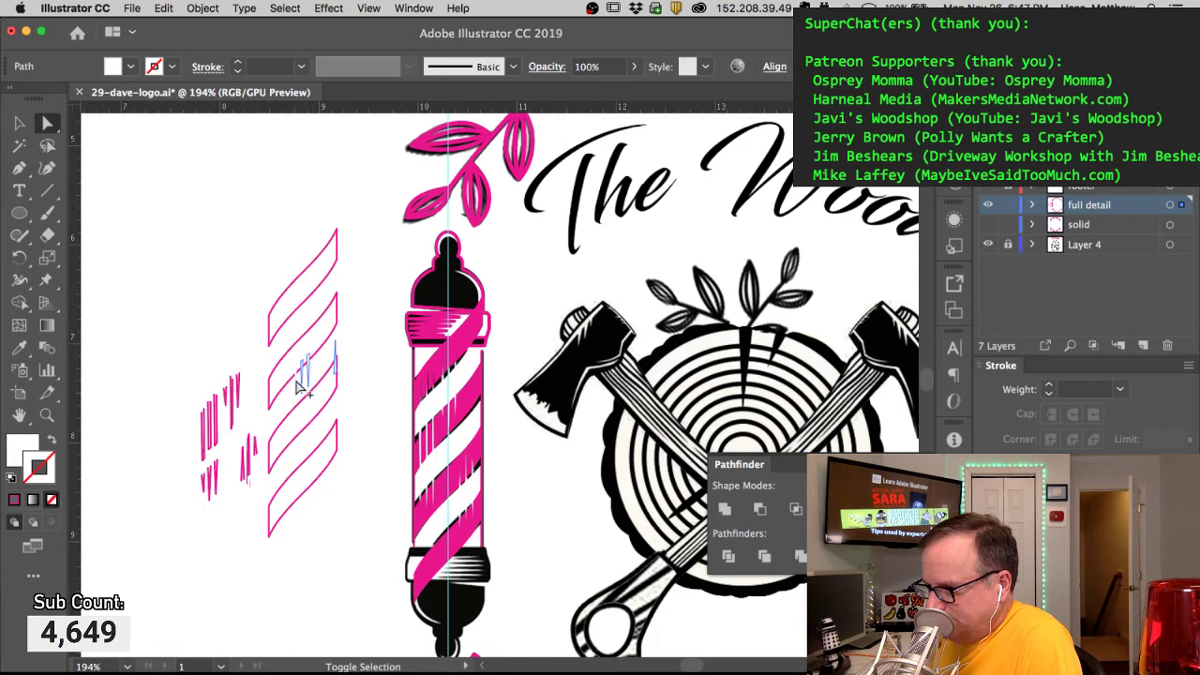
{"action": "left_click", "coordinate": [301, 388]}
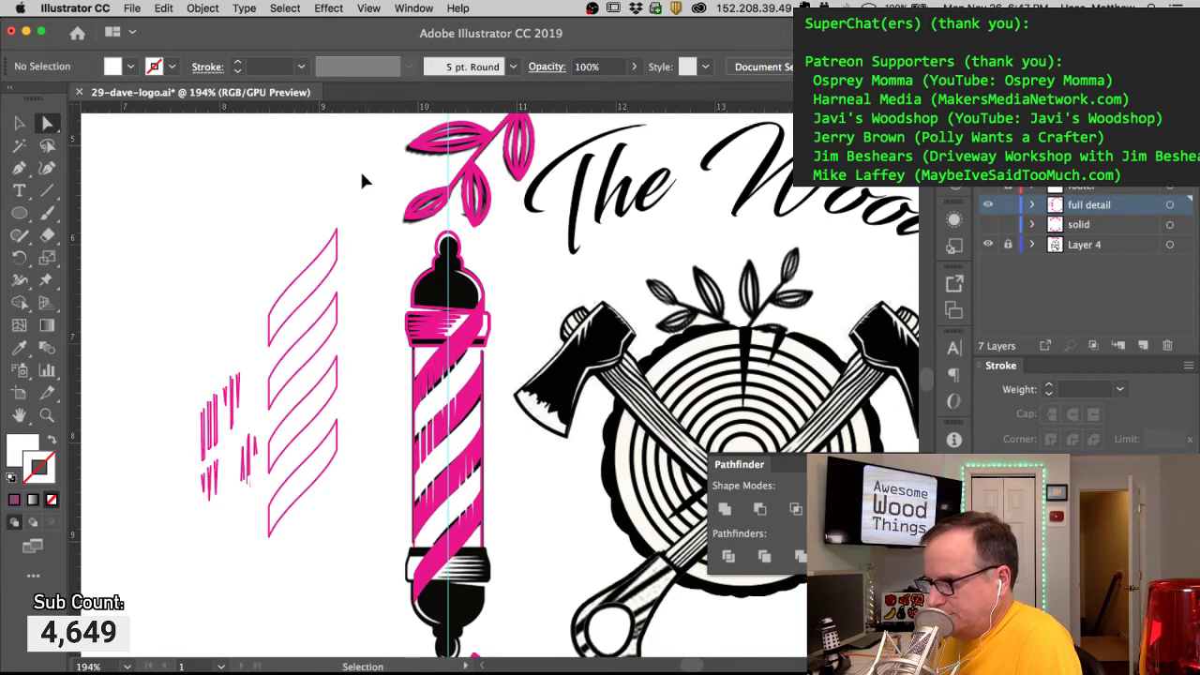
Step: Swap fill and stroke on the four stripe outline copies, giving them a pink fill and no stroke
{"action": "left_click_drag", "start_coordinate": [364, 177], "coordinate": [119, 574]}
{"action": "left_click", "coordinate": [349, 293]}
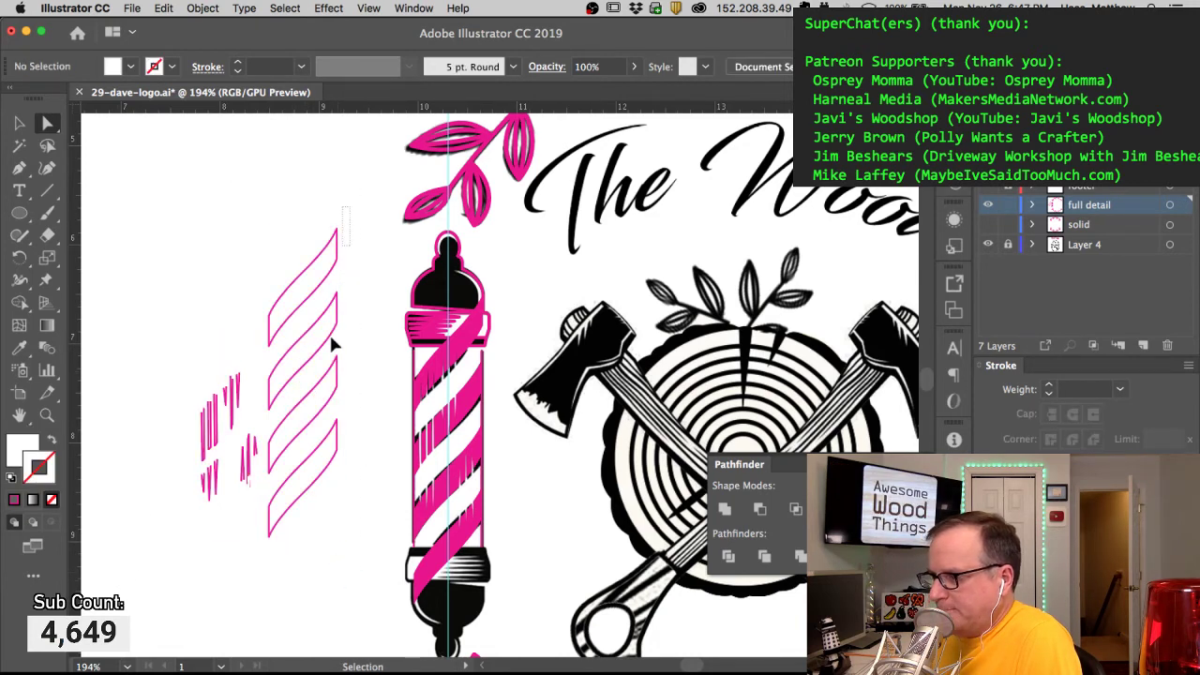
{"action": "left_click_drag", "start_coordinate": [331, 337], "coordinate": [321, 476]}
{"action": "left_click", "coordinate": [52, 439]}
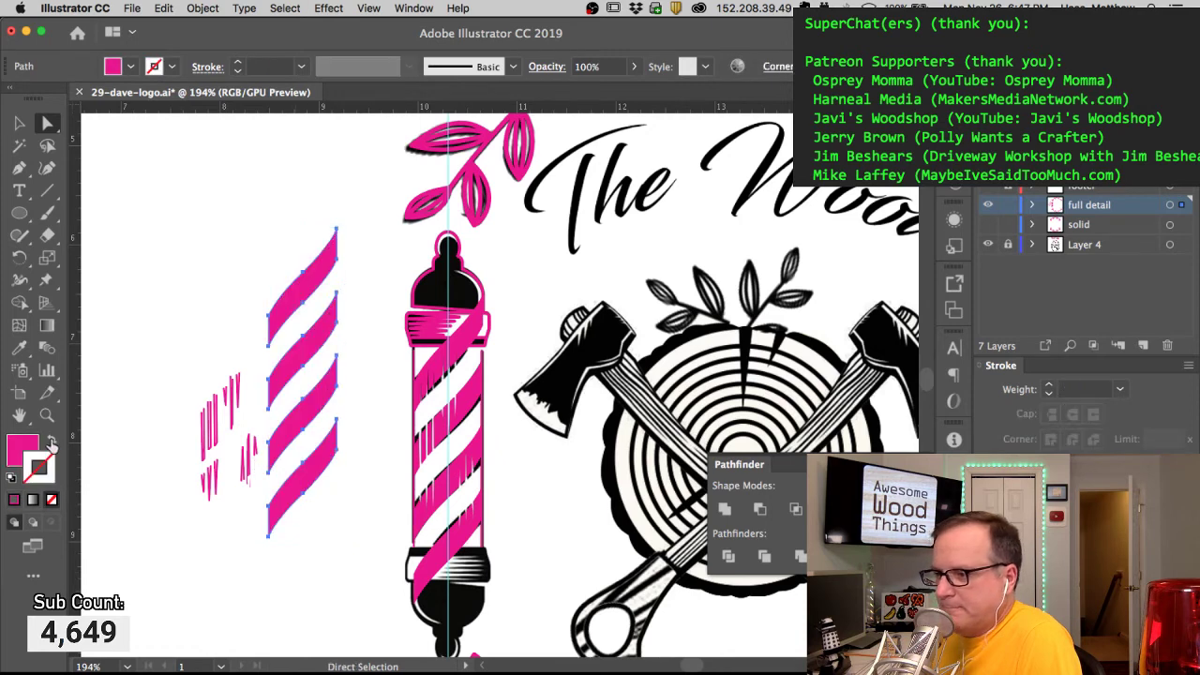
Step: Draw a rectangle over the part of the pole's top stripe that overlaps the upper collar, aligned to the collar's lower edge
{"action": "left_click", "coordinate": [150, 247]}
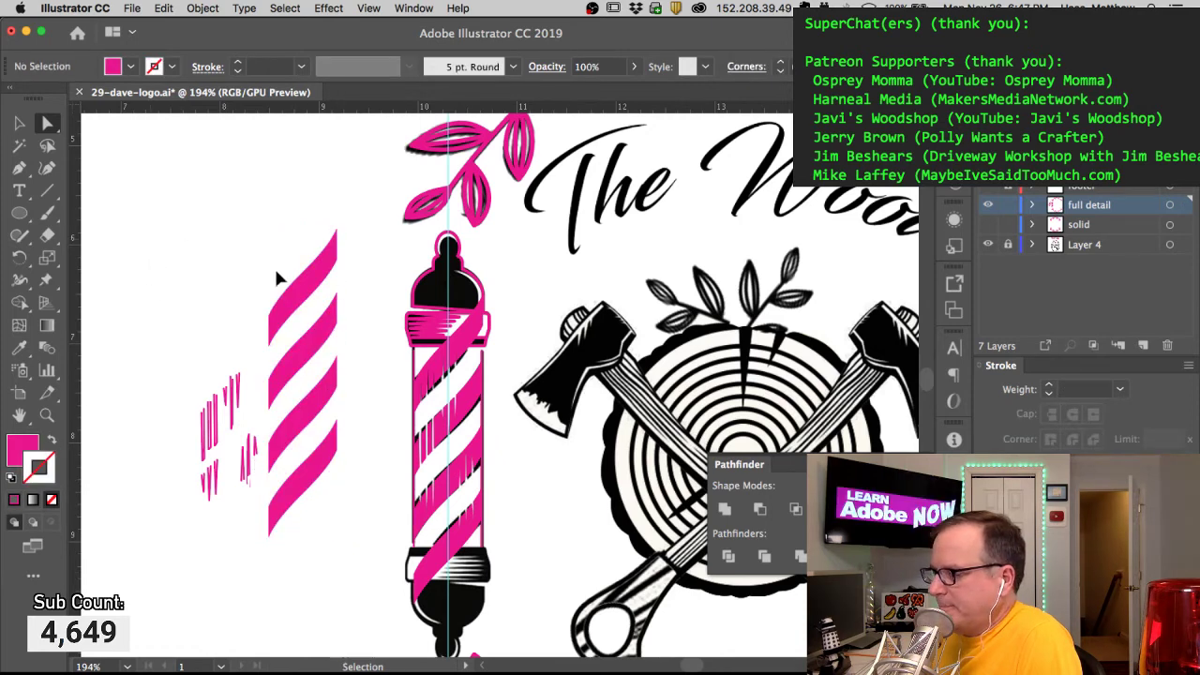
{"action": "left_click", "coordinate": [472, 356]}
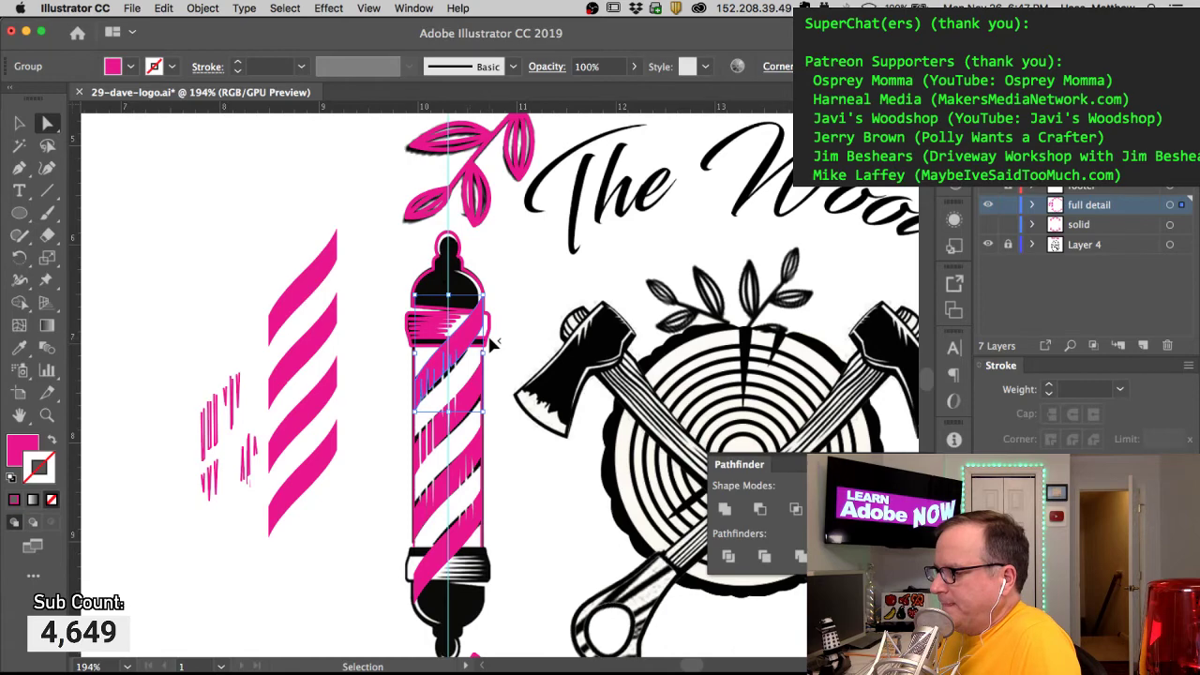
{"action": "key", "text": "super+space"}
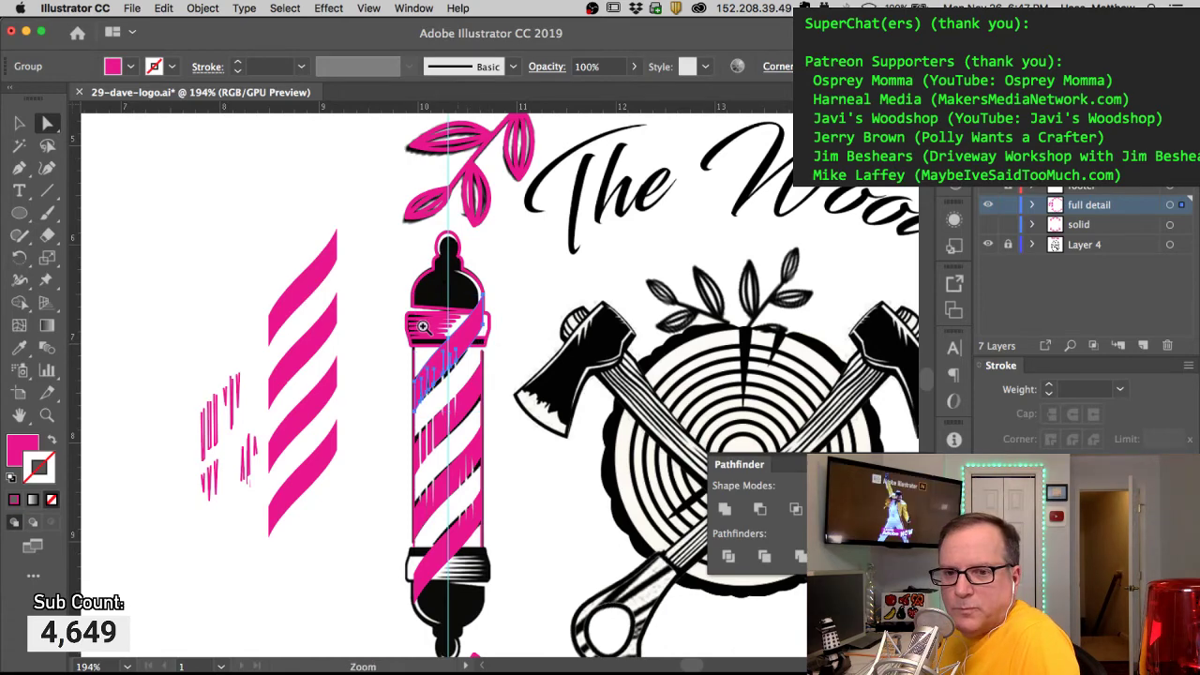
{"action": "left_click_drag", "start_coordinate": [388, 302], "coordinate": [506, 392]}
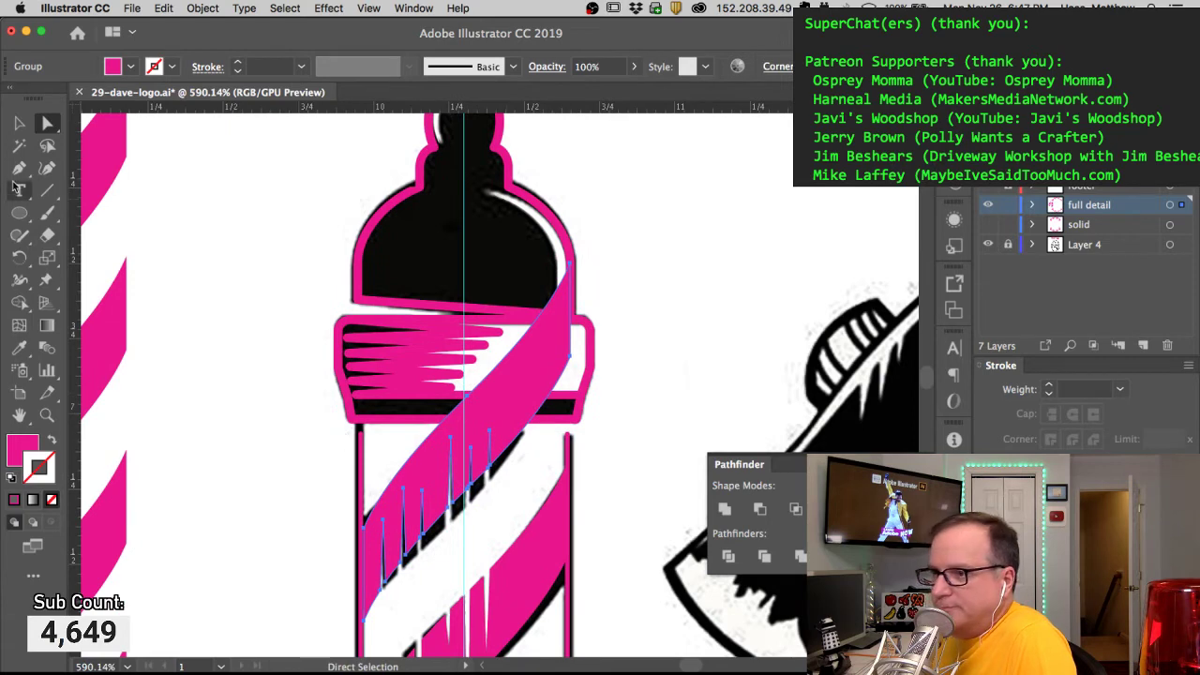
{"action": "left_click_drag", "start_coordinate": [19, 214], "coordinate": [122, 210]}
{"action": "key", "text": "a"}
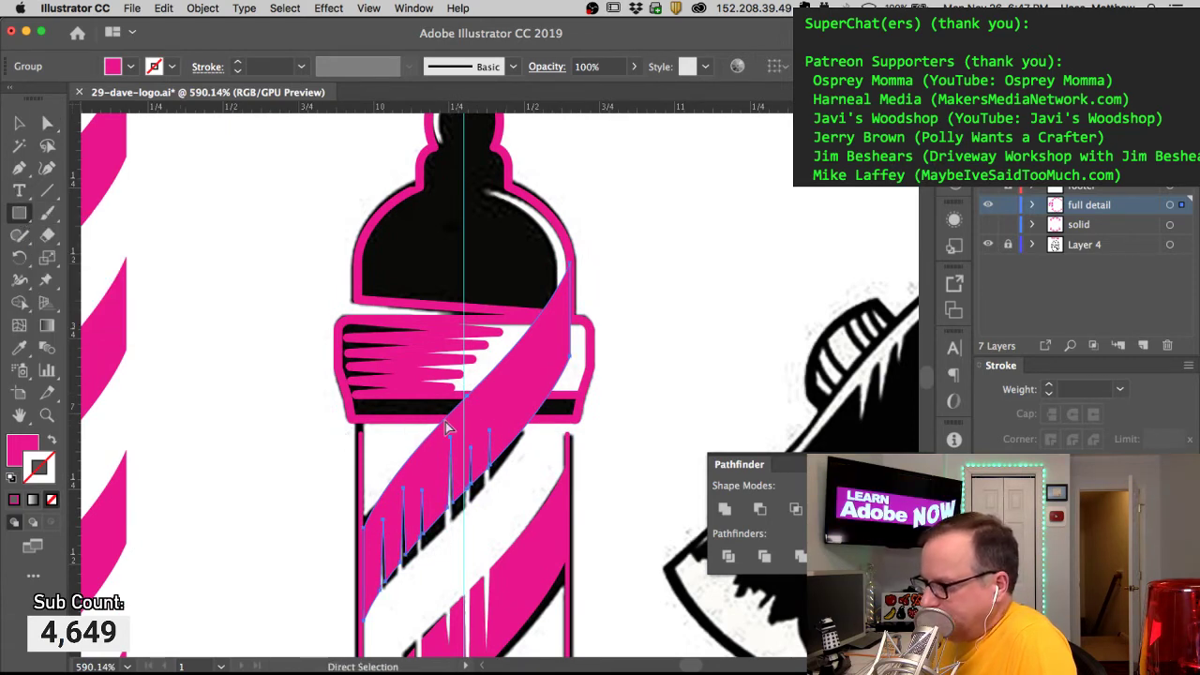
{"action": "left_click", "coordinate": [634, 401], "text": "super"}
{"action": "left_click", "coordinate": [538, 409], "text": "super"}
{"action": "left_click", "coordinate": [538, 409], "text": "alt+super"}
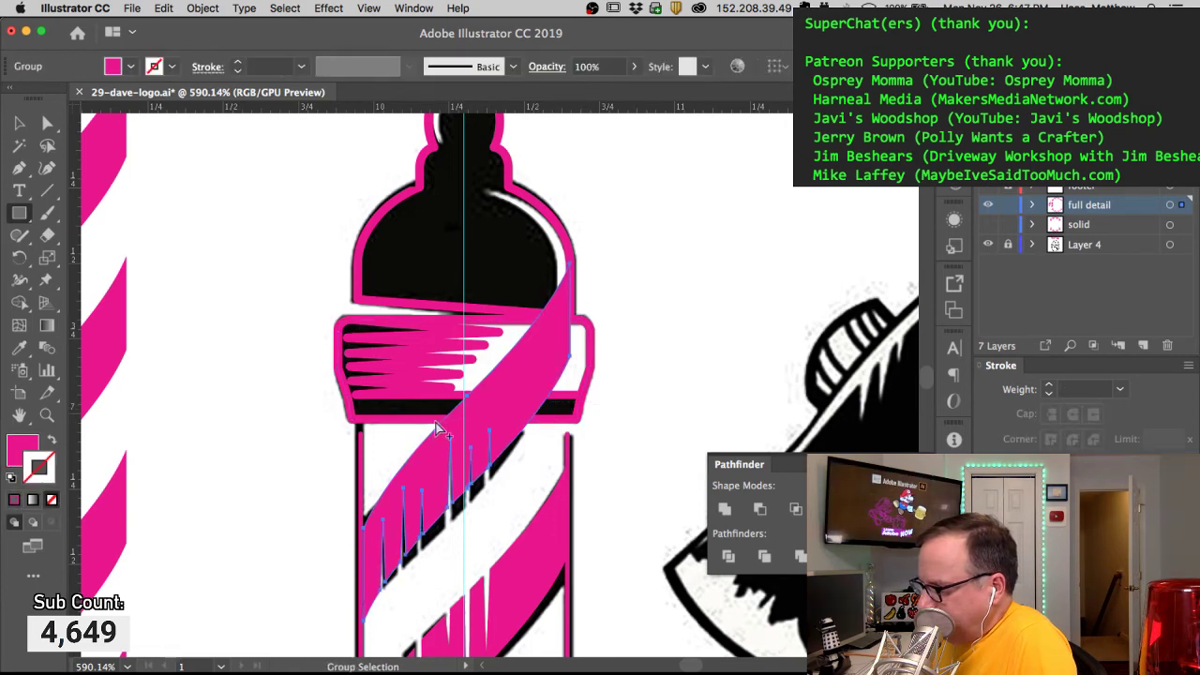
{"action": "mouse_move", "coordinate": [353, 419]}
{"action": "left_mouse_down"}
{"action": "mouse_move", "coordinate": [581, 366]}
{"action": "mouse_move", "coordinate": [570, 355]}
{"action": "left_mouse_up"}
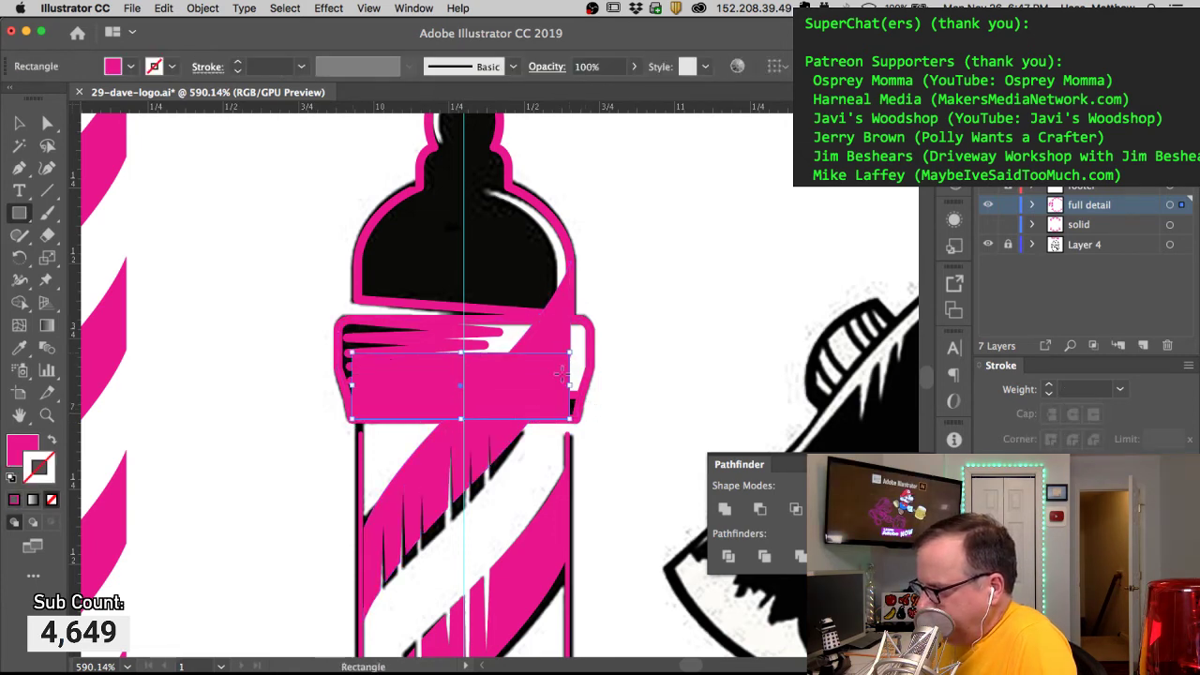
Step: Divide the top stripe with the rectangle using Pathfinder and delete the pieces covering the upper collar
{"action": "left_click", "coordinate": [492, 433], "text": "shift+super"}
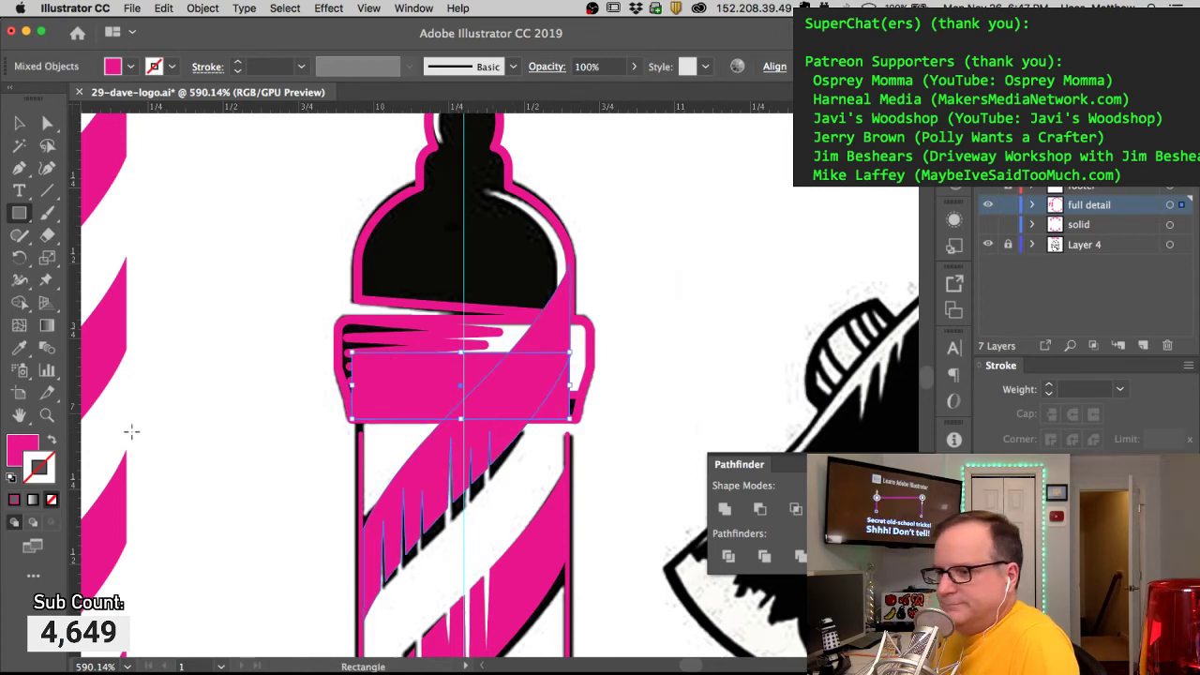
{"action": "left_click", "coordinate": [728, 557]}
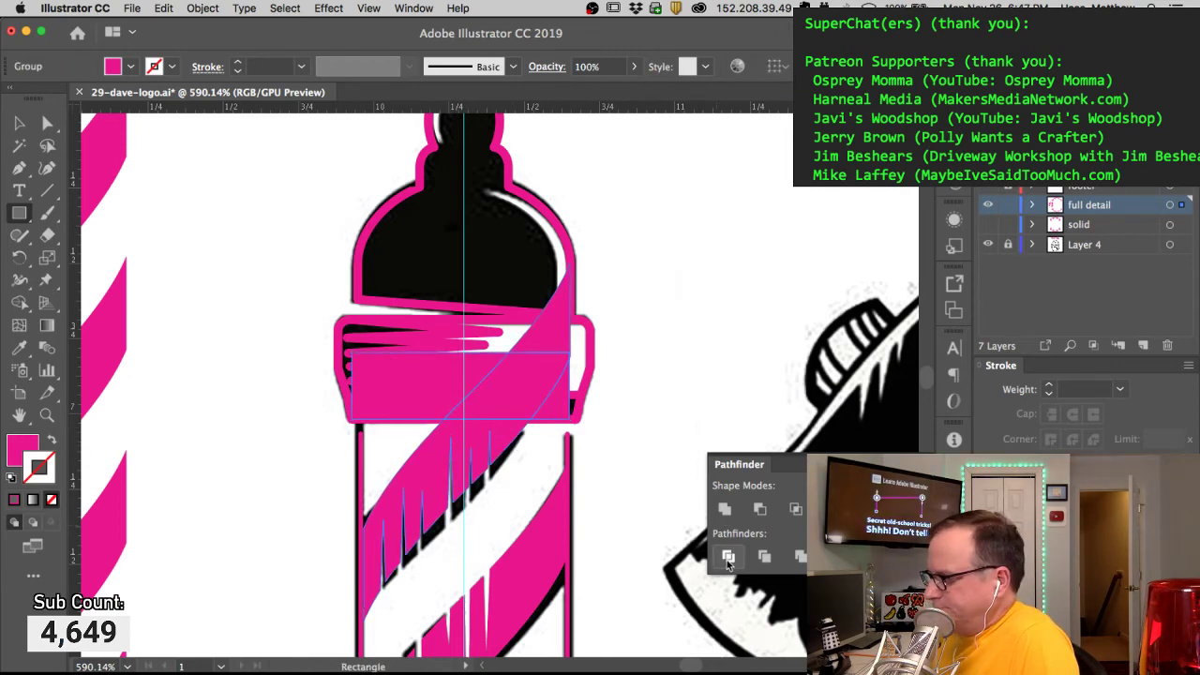
{"action": "key", "text": "Delete"}
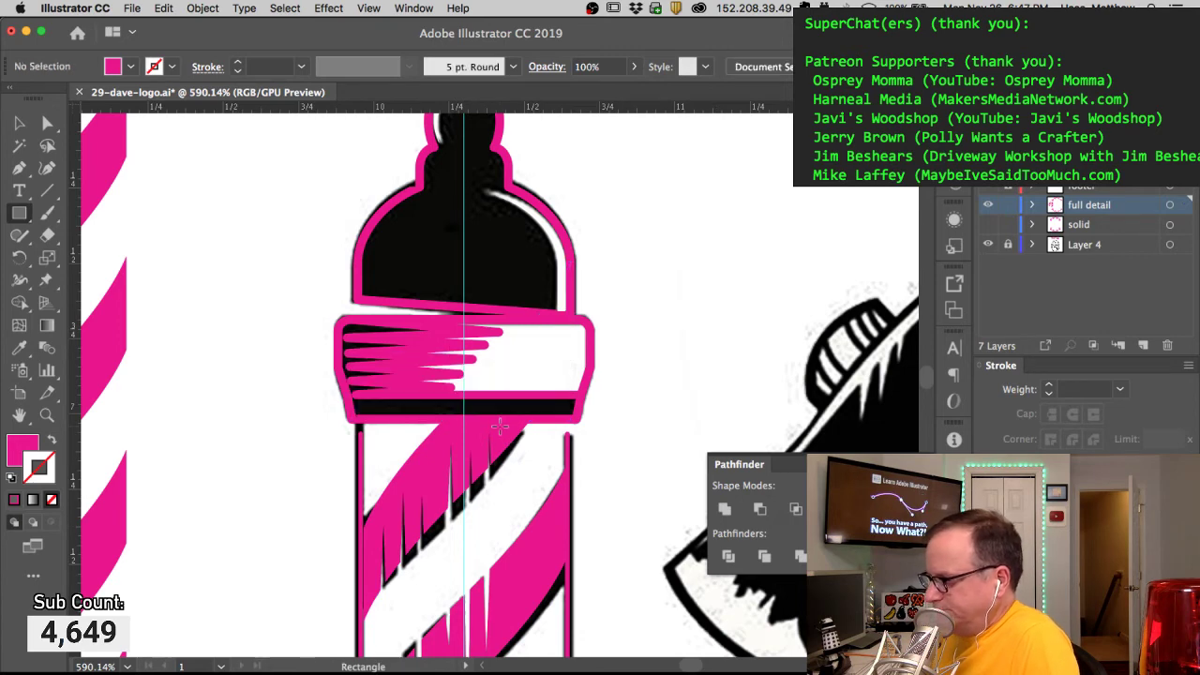
Step: Trim the bottom stripe at the lower collar's upper edge by dividing it with a rectangle and deleting the overlapping pieces
{"action": "left_click_drag", "start_coordinate": [435, 433], "coordinate": [423, 218]}
{"action": "scroll", "coordinate": [424, 218], "scroll_direction": "down", "scroll_amount": 5}
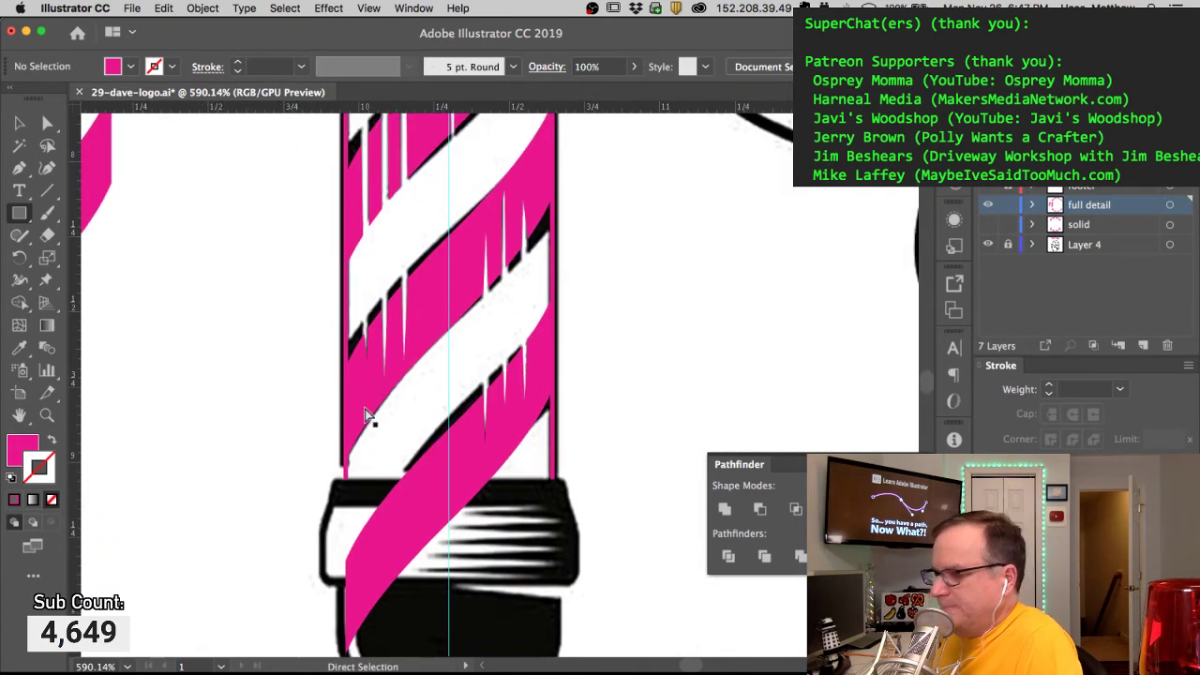
{"action": "key", "text": "m"}
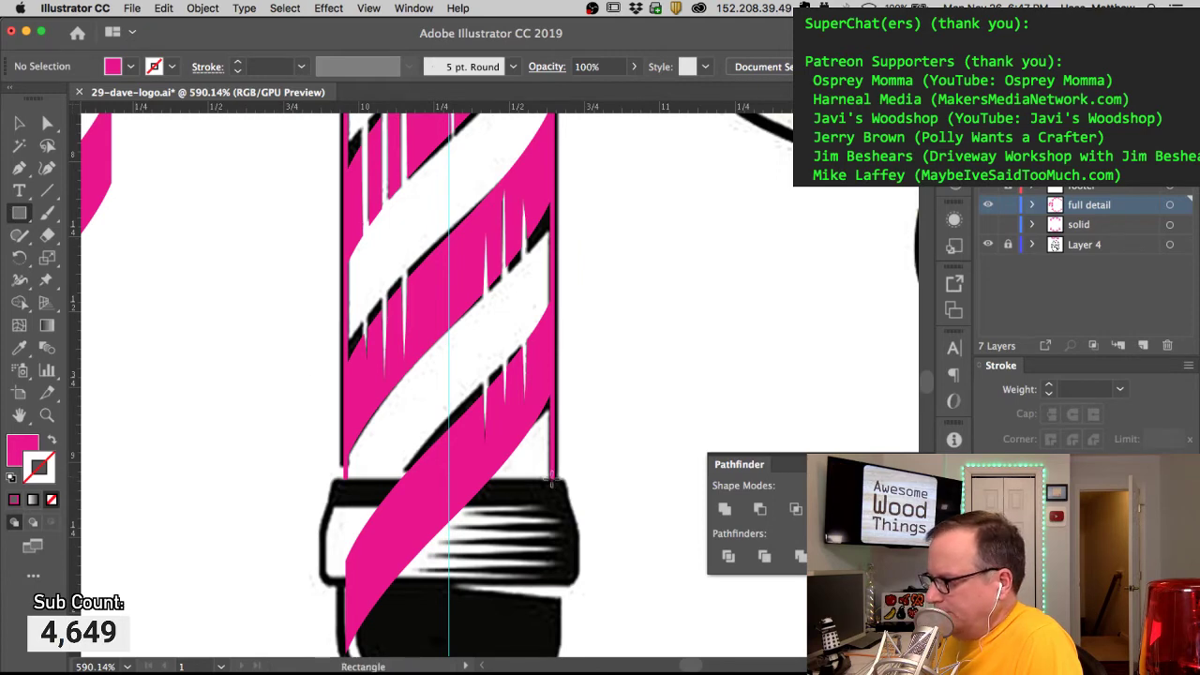
{"action": "left_click_drag", "start_coordinate": [319, 523], "coordinate": [358, 527]}
{"action": "left_click", "coordinate": [468, 460], "text": "shift+super"}
{"action": "left_click", "coordinate": [732, 560]}
{"action": "left_click", "coordinate": [485, 468], "text": "shift+super"}
{"action": "key", "text": "Delete"}
Step: Review the trimmed stripes on the pole and examine the whole logo
{"action": "key", "text": "space"}
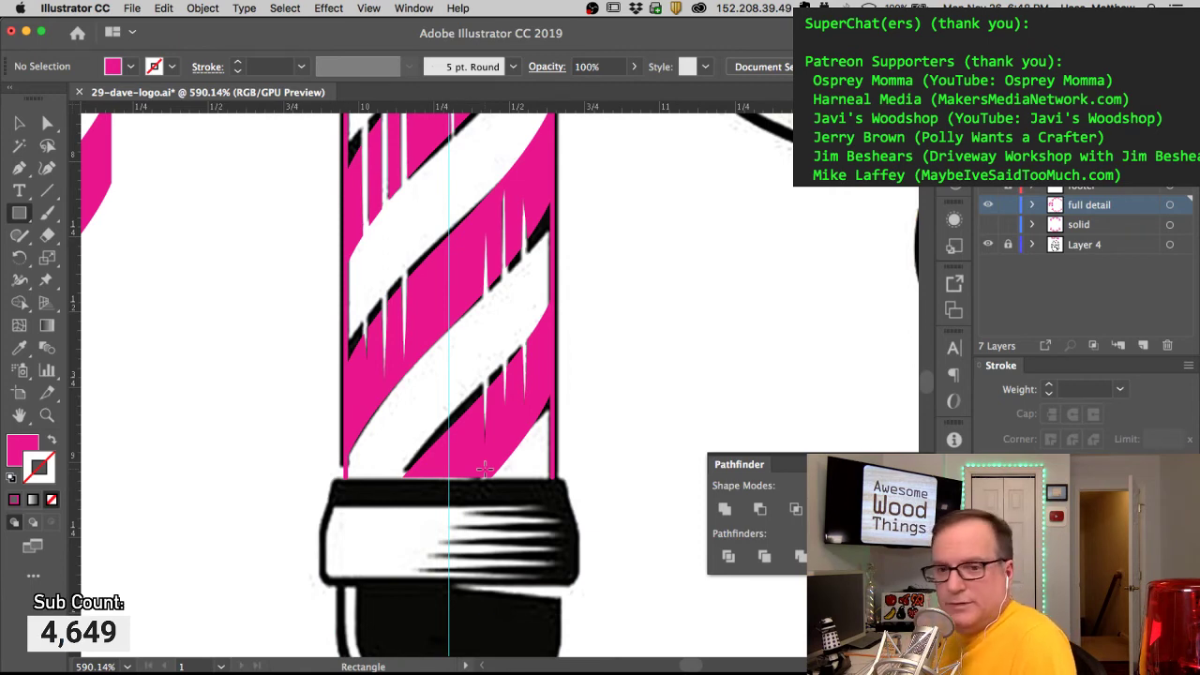
{"action": "left_click", "coordinate": [479, 389], "text": "alt+super"}
{"action": "left_click", "coordinate": [482, 389], "text": "alt+super"}
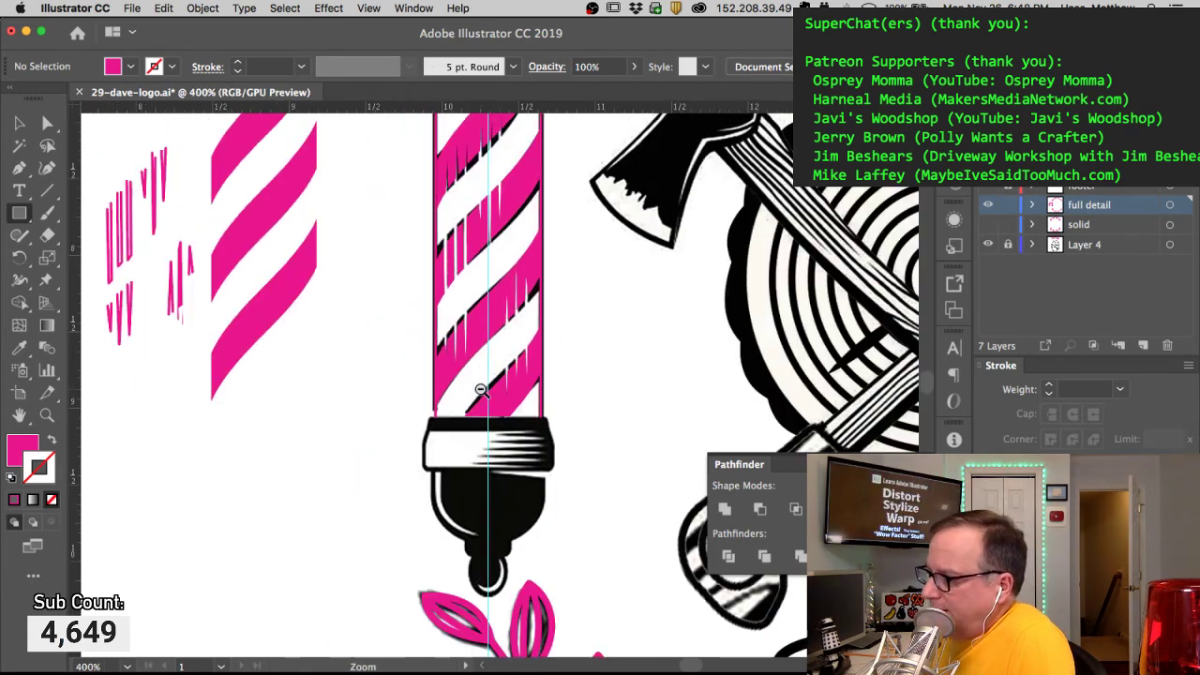
{"action": "left_click_drag", "start_coordinate": [506, 375], "coordinate": [475, 473]}
{"action": "left_click_drag", "start_coordinate": [491, 433], "coordinate": [402, 402]}
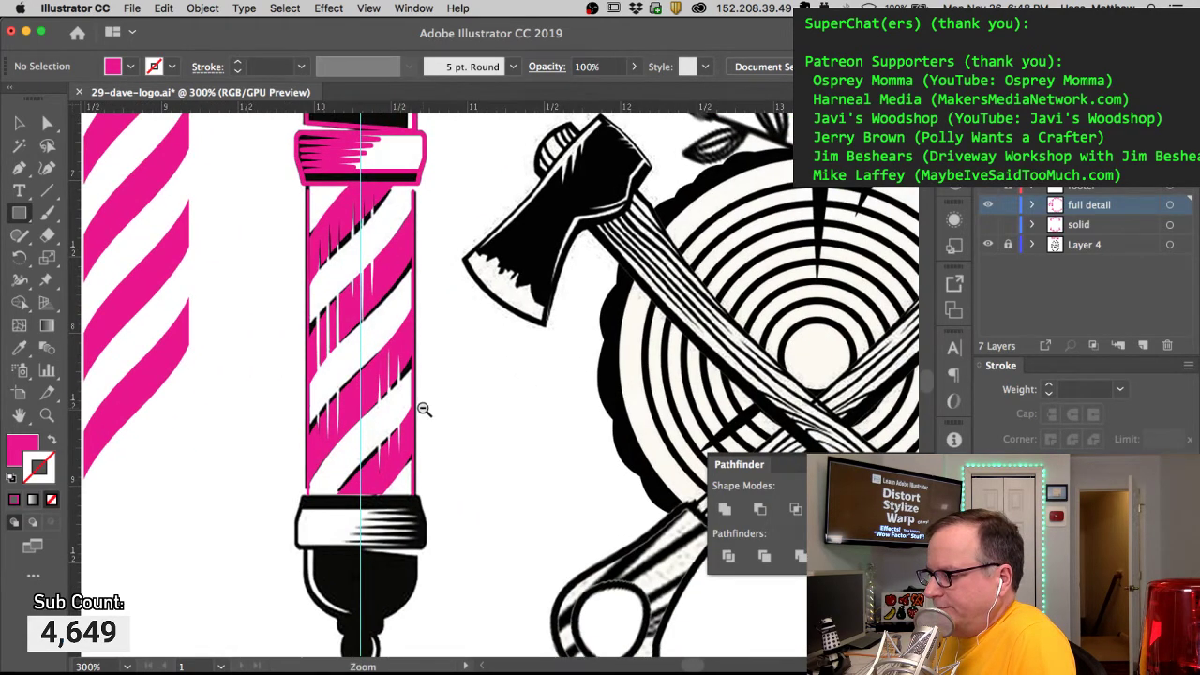
{"action": "left_click", "coordinate": [422, 410], "text": "alt+super"}
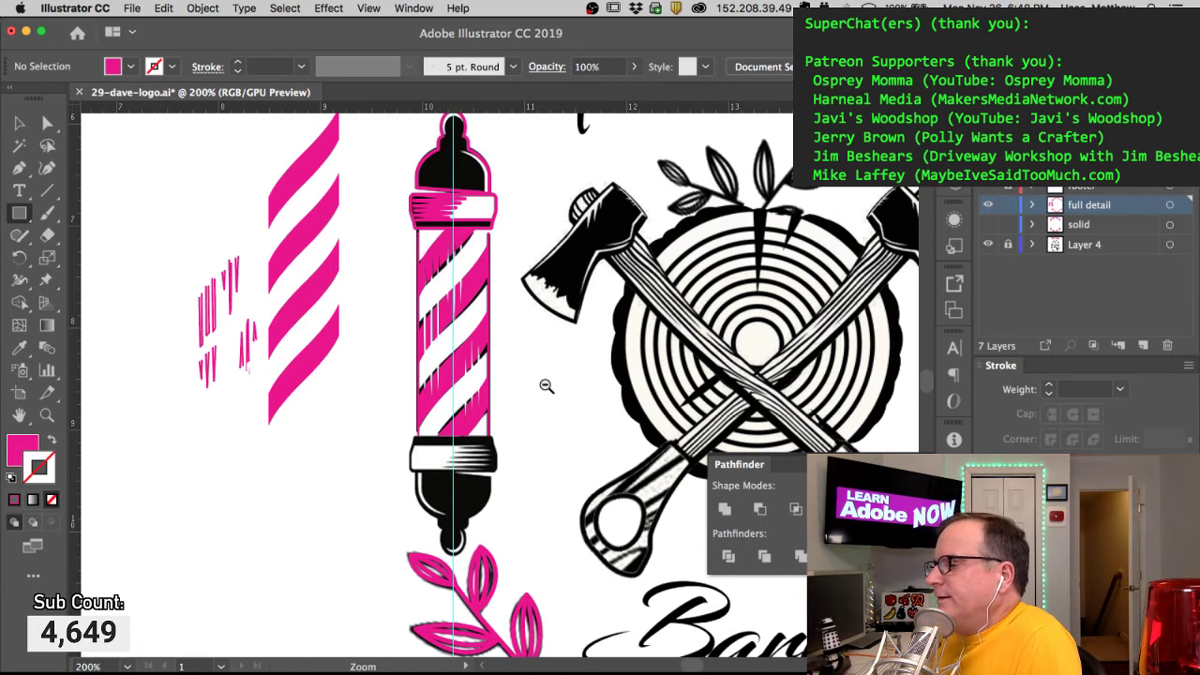
{"action": "left_click", "coordinate": [544, 386], "text": "alt+super"}
{"action": "left_click_drag", "start_coordinate": [440, 391], "coordinate": [326, 457]}
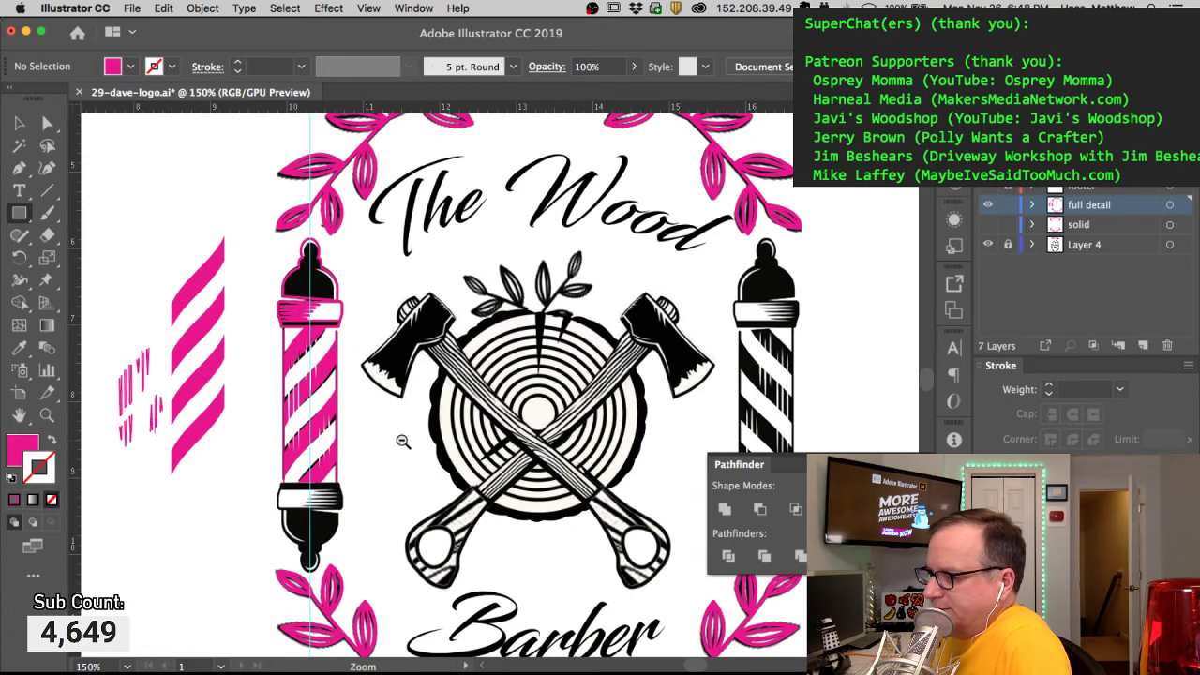
{"action": "left_click", "coordinate": [403, 441], "text": "alt+super"}
{"action": "left_click_drag", "start_coordinate": [527, 362], "coordinate": [382, 422]}
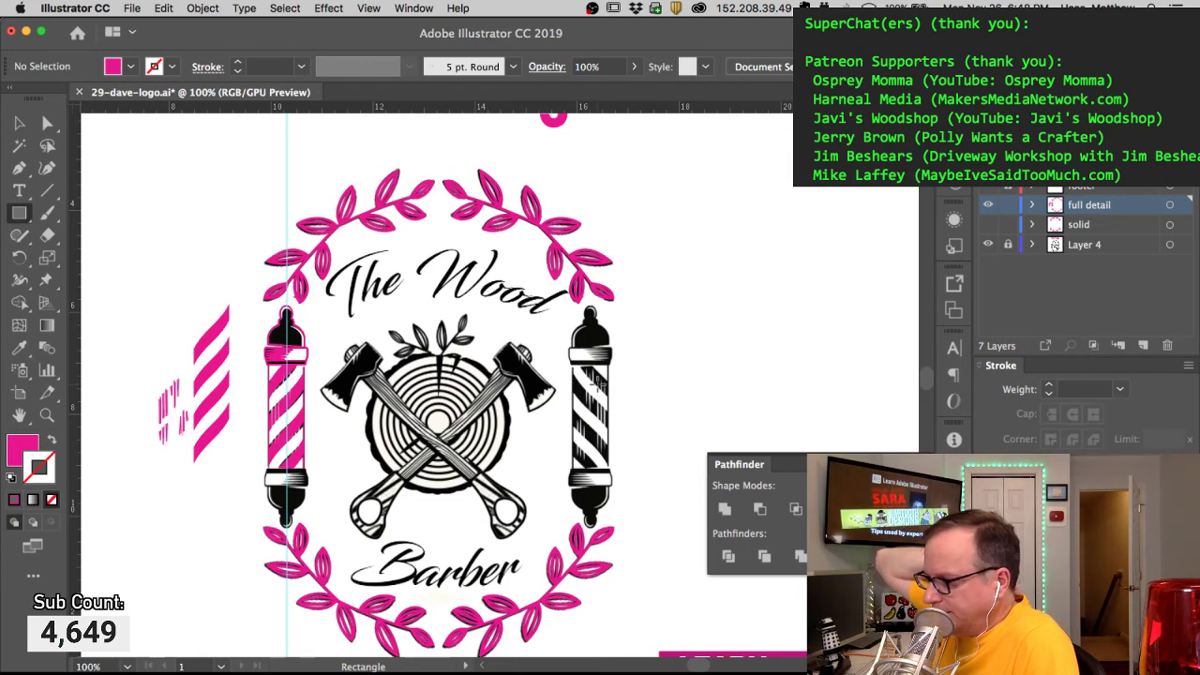
Step: Save 29-dave-logo.ai and close it
{"action": "key", "text": "super"}
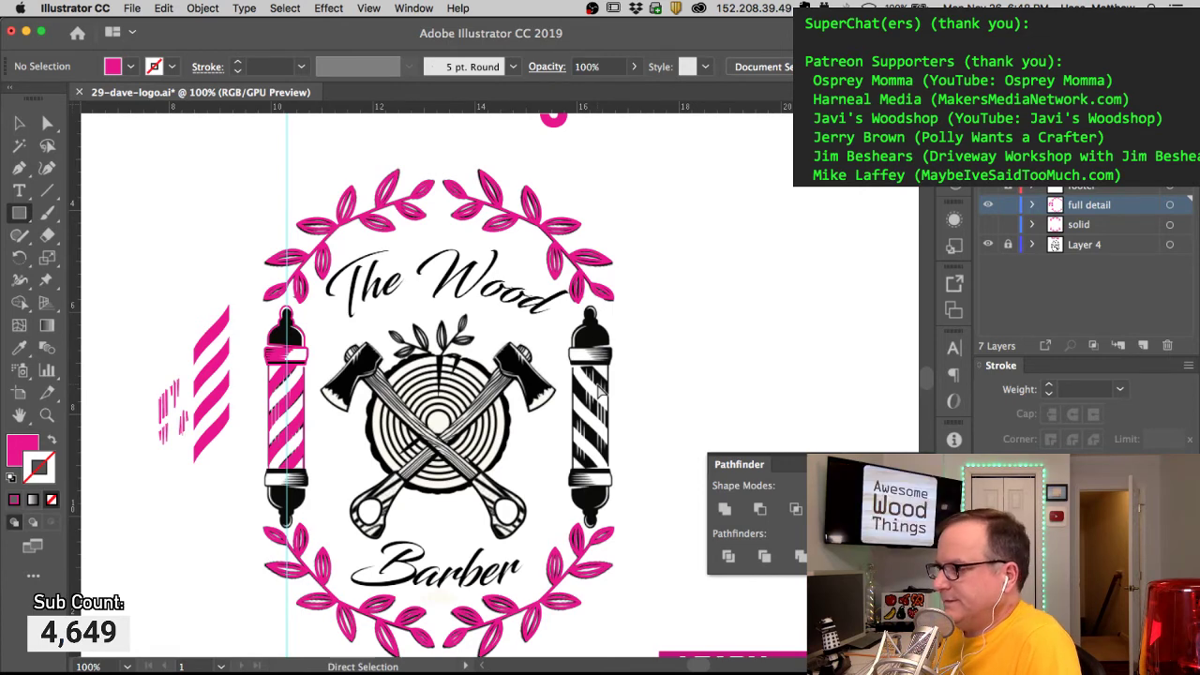
{"action": "key", "text": "super+s"}
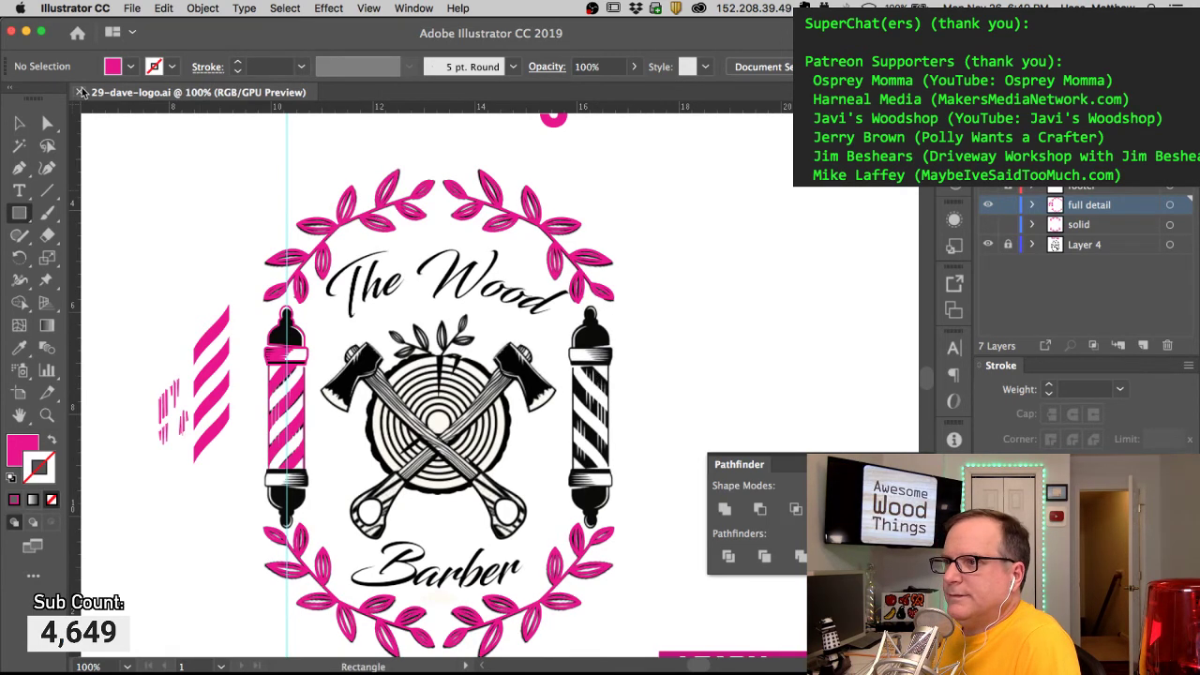
{"action": "left_click", "coordinate": [80, 92]}
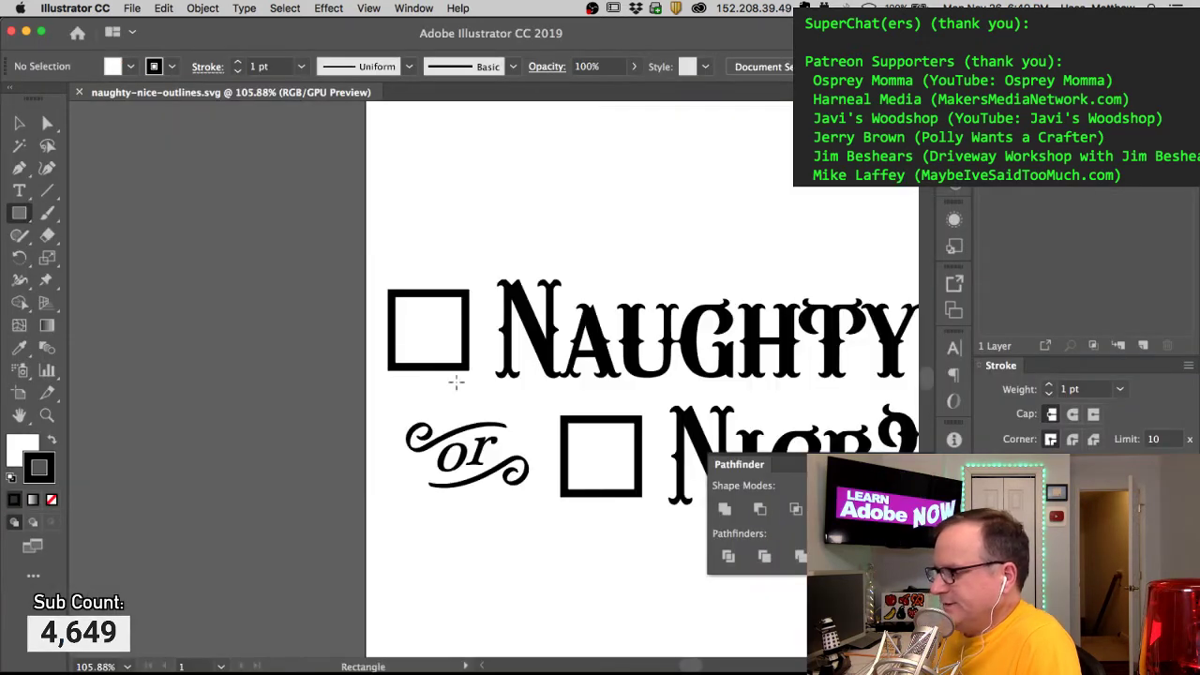
Step: Examine the naughty-nice-outlines.svg artwork, selecting the "Naughty" lettering to inspect its outline paths, and clear the selection
{"action": "key", "text": "space"}
{"action": "left_click_drag", "start_coordinate": [580, 314], "coordinate": [355, 258]}
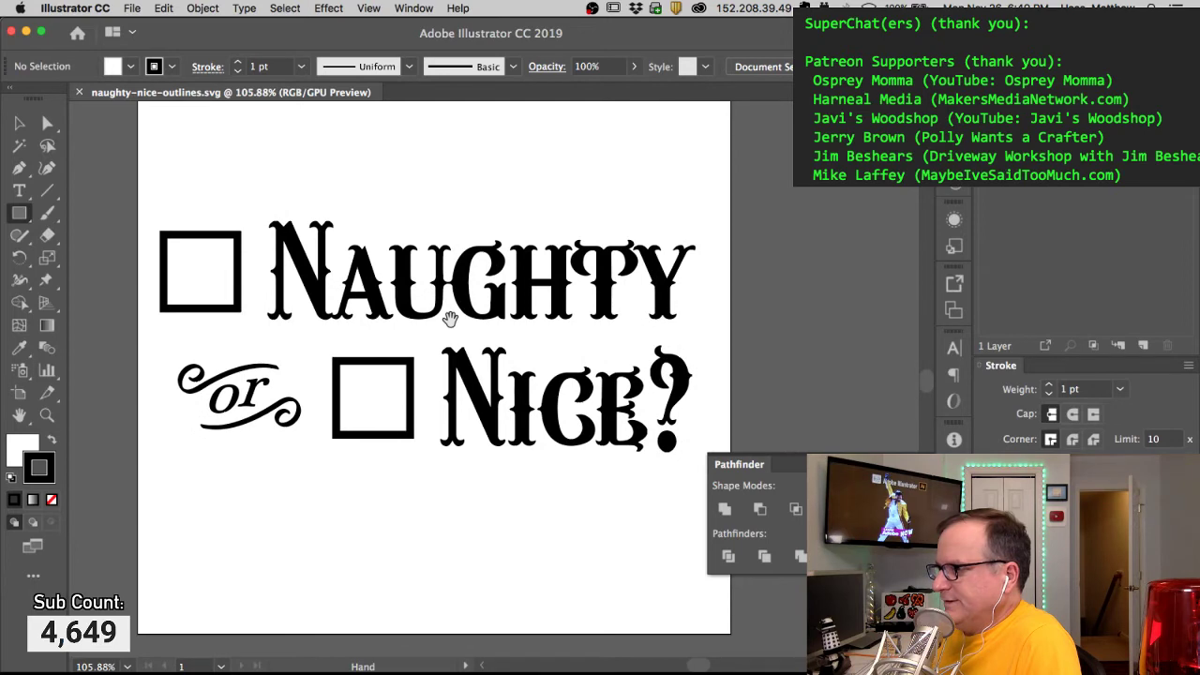
{"action": "key", "text": "super+space"}
{"action": "left_click", "coordinate": [461, 352], "text": "super"}
{"action": "left_click_drag", "start_coordinate": [463, 354], "coordinate": [489, 283]}
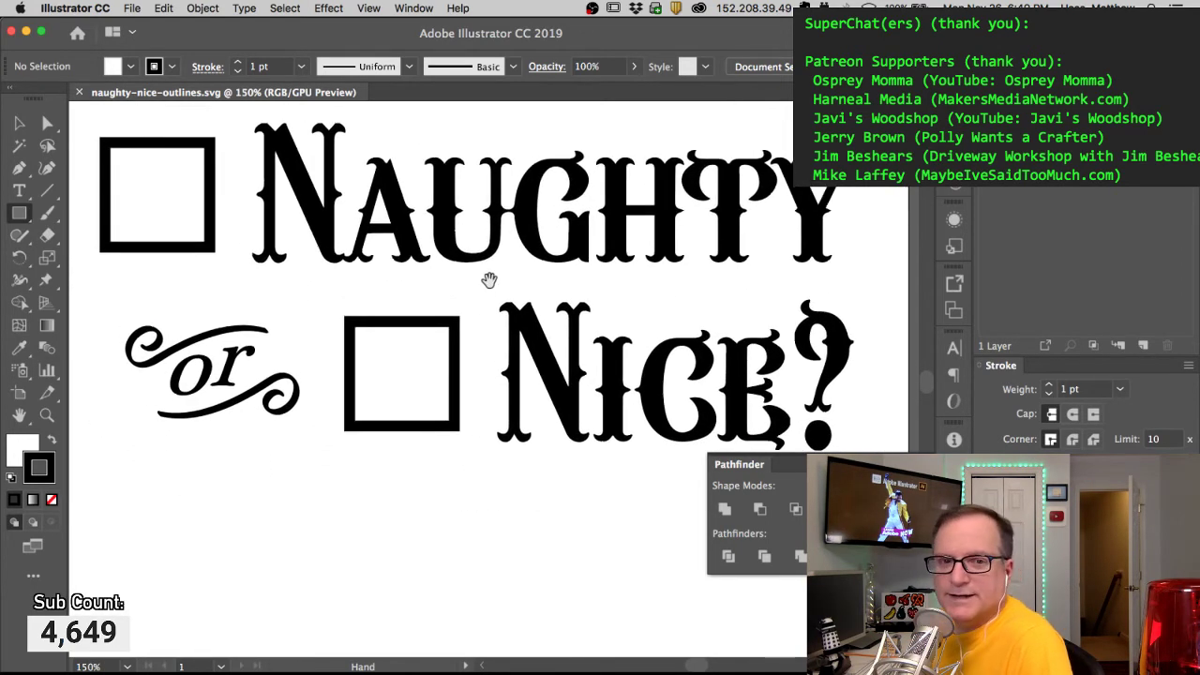
{"action": "key", "text": "a"}
{"action": "left_click", "coordinate": [314, 214]}
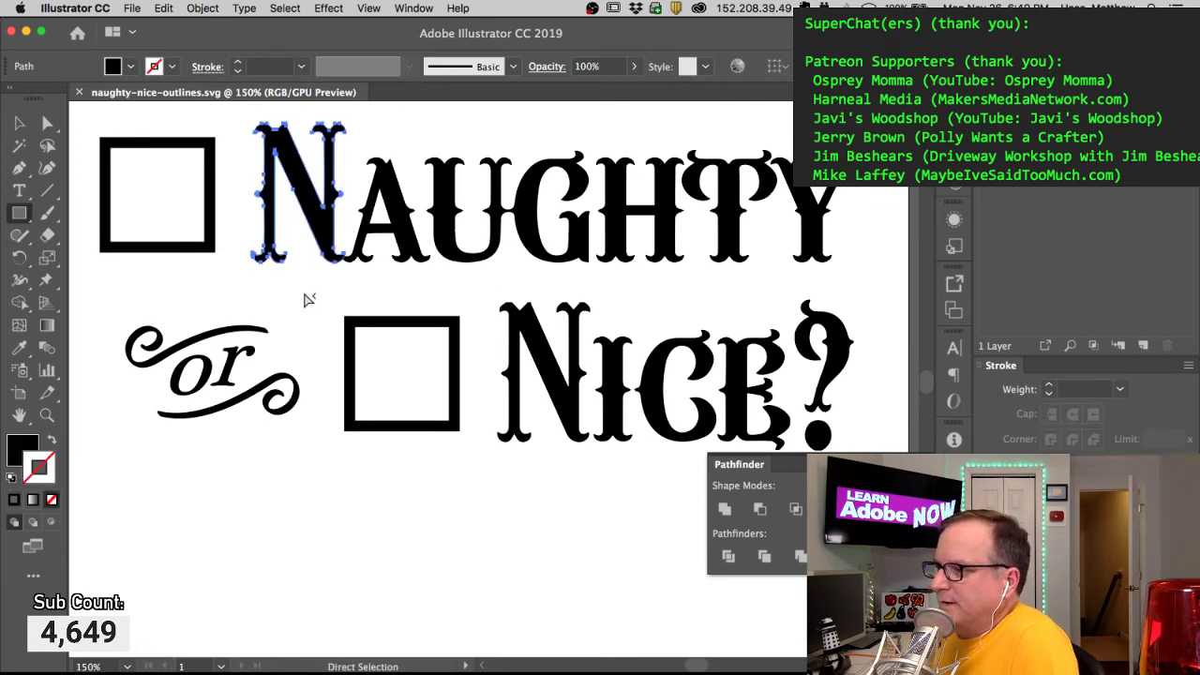
{"action": "left_click", "coordinate": [239, 145]}
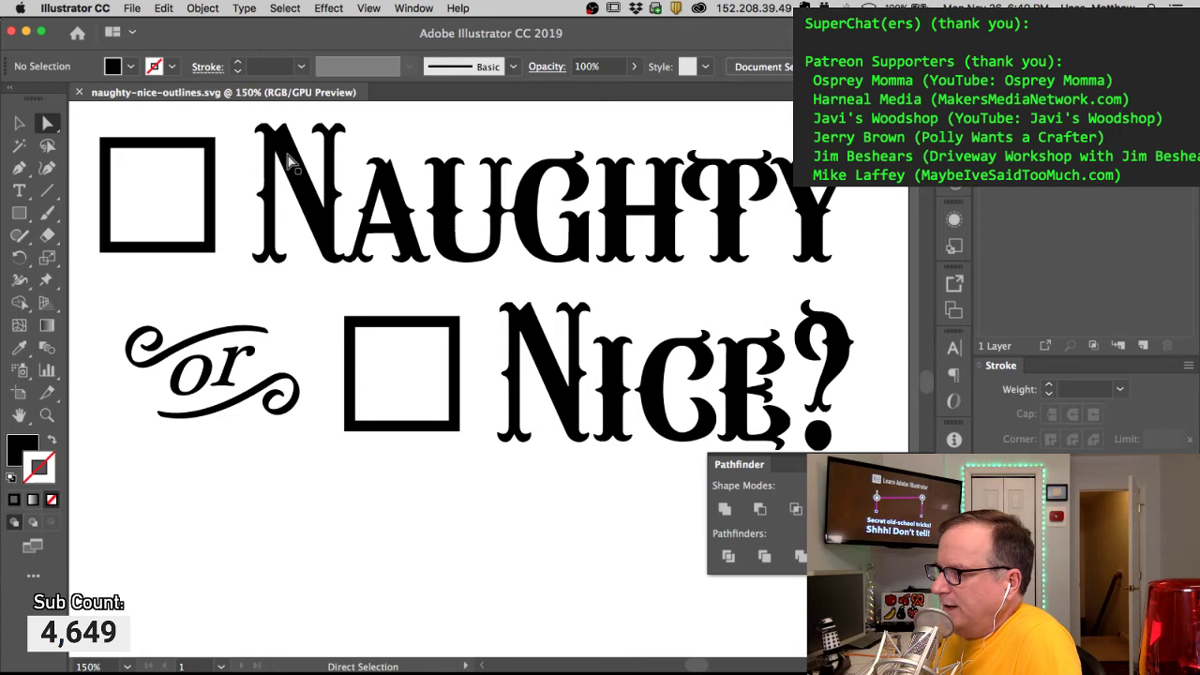
{"action": "left_click_drag", "start_coordinate": [249, 178], "coordinate": [859, 251]}
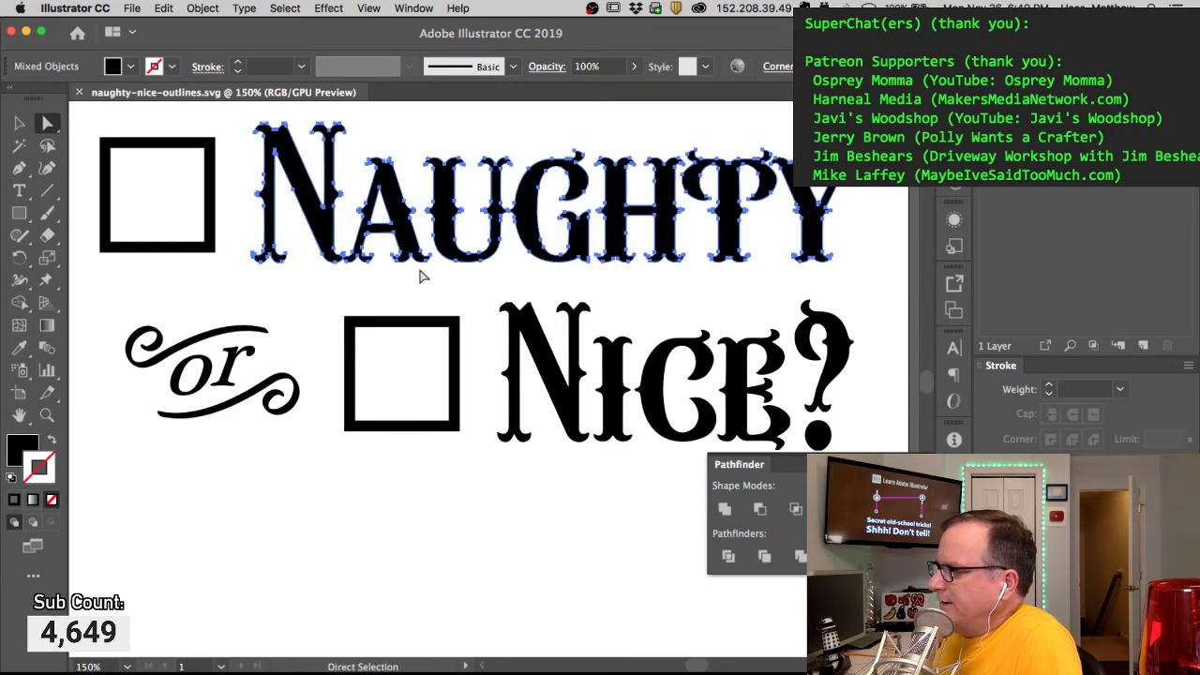
{"action": "left_click", "coordinate": [262, 292]}
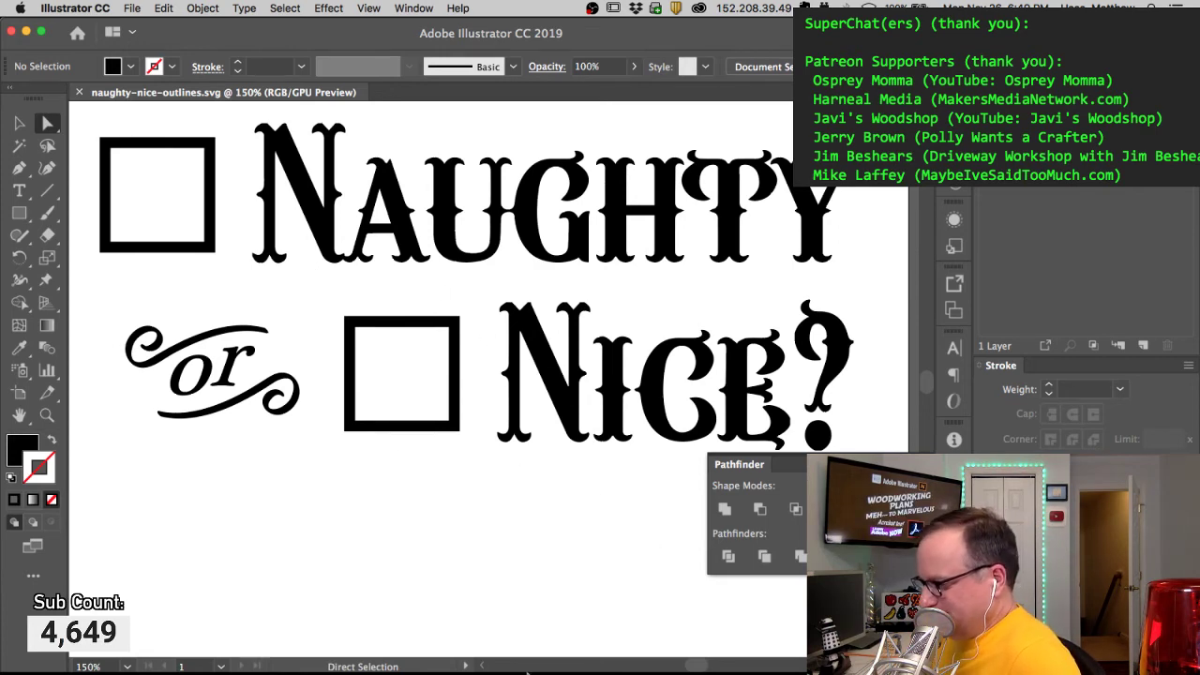
Step: Switch to Google Chrome and open a new tab
{"action": "left_click", "coordinate": [398, 661]}
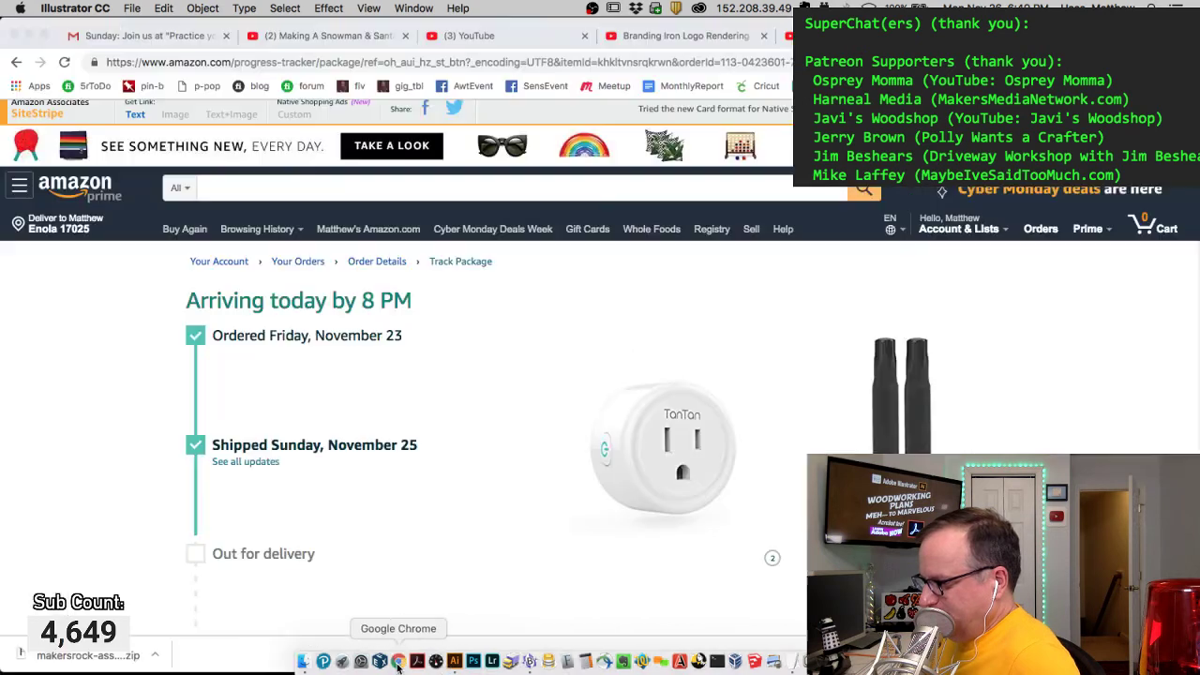
{"action": "key", "text": "super+t"}
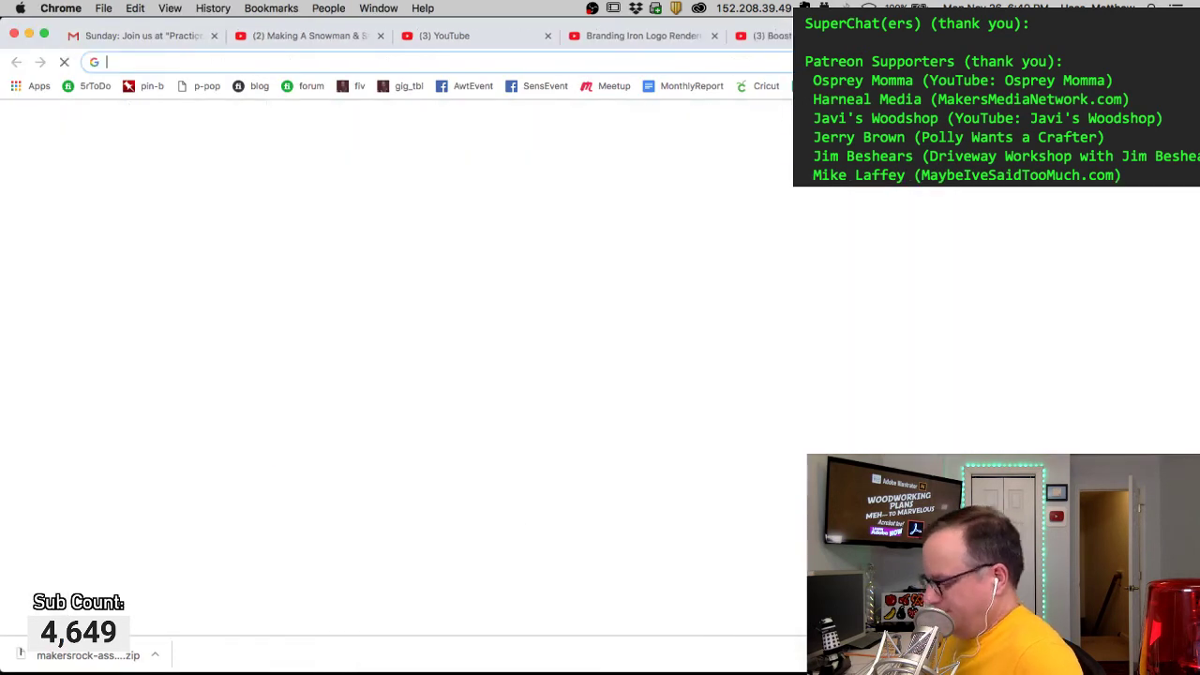
{"action": "type", "text": "EAS"}
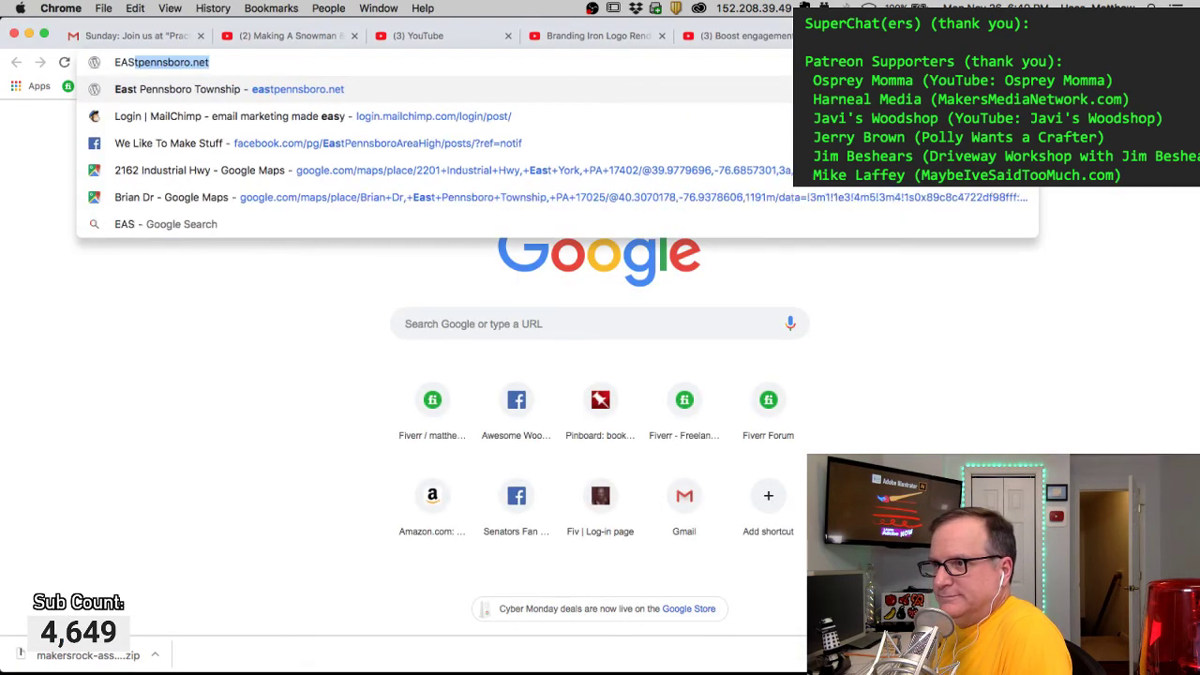
{"action": "key", "text": "BackSpace"}
{"action": "key", "text": "BackSpace"}
{"action": "key", "text": "BackSpace"}
{"action": "key", "text": "BackSpace"}
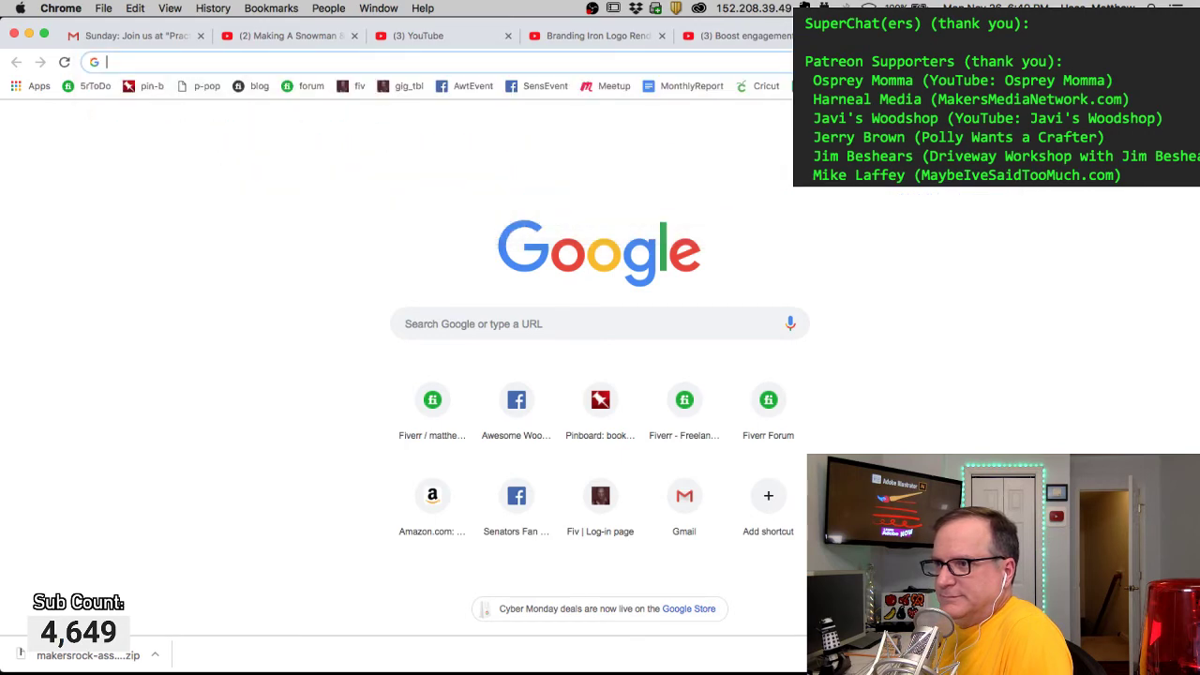
Step: Go to inventables.com and open the Easel project dashboard
{"action": "type", "text": "INVEN"}
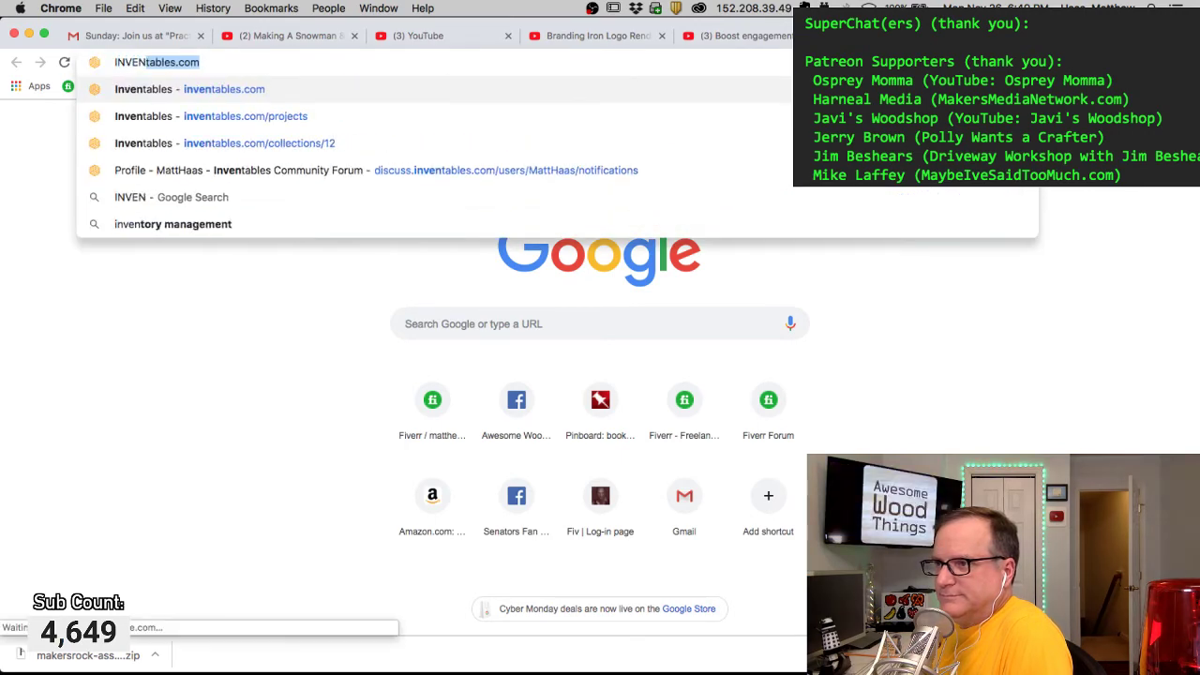
{"action": "key", "text": "Return"}
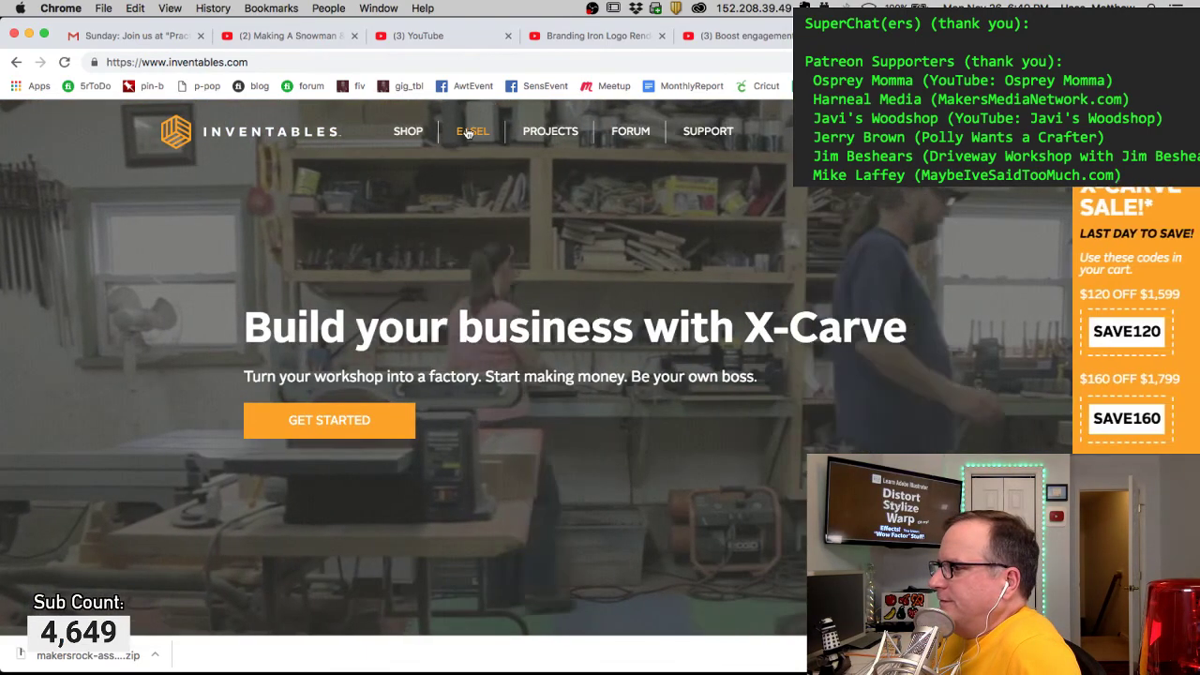
{"action": "left_click", "coordinate": [467, 134]}
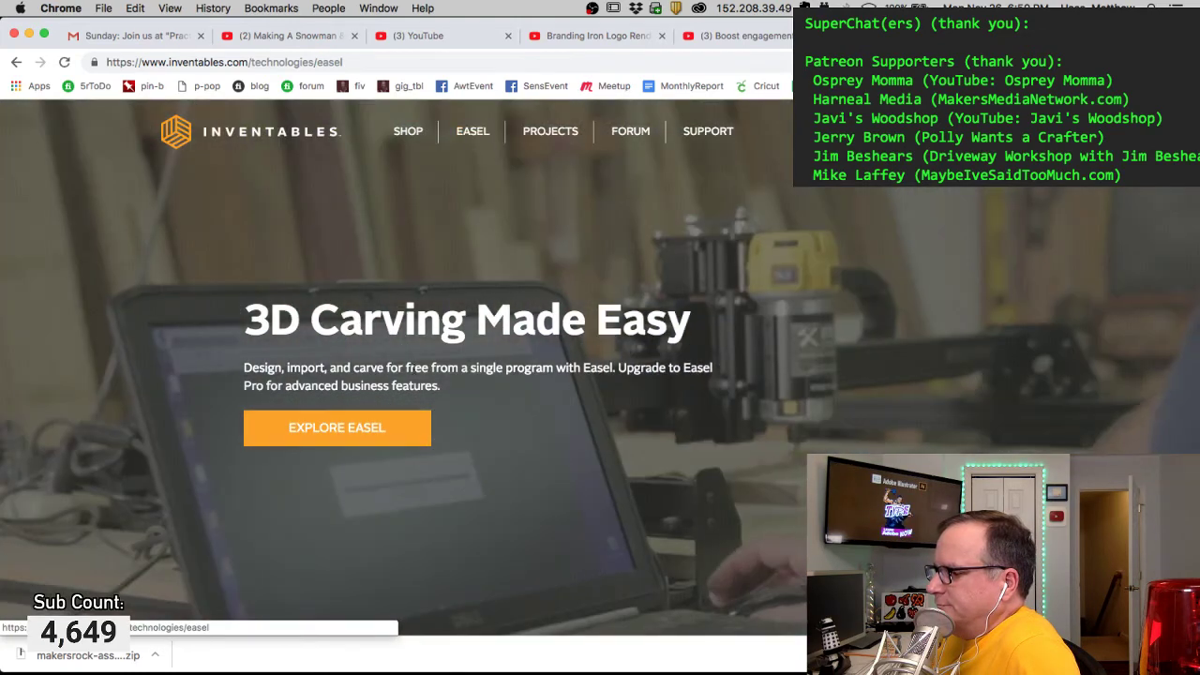
{"action": "left_click", "coordinate": [392, 426]}
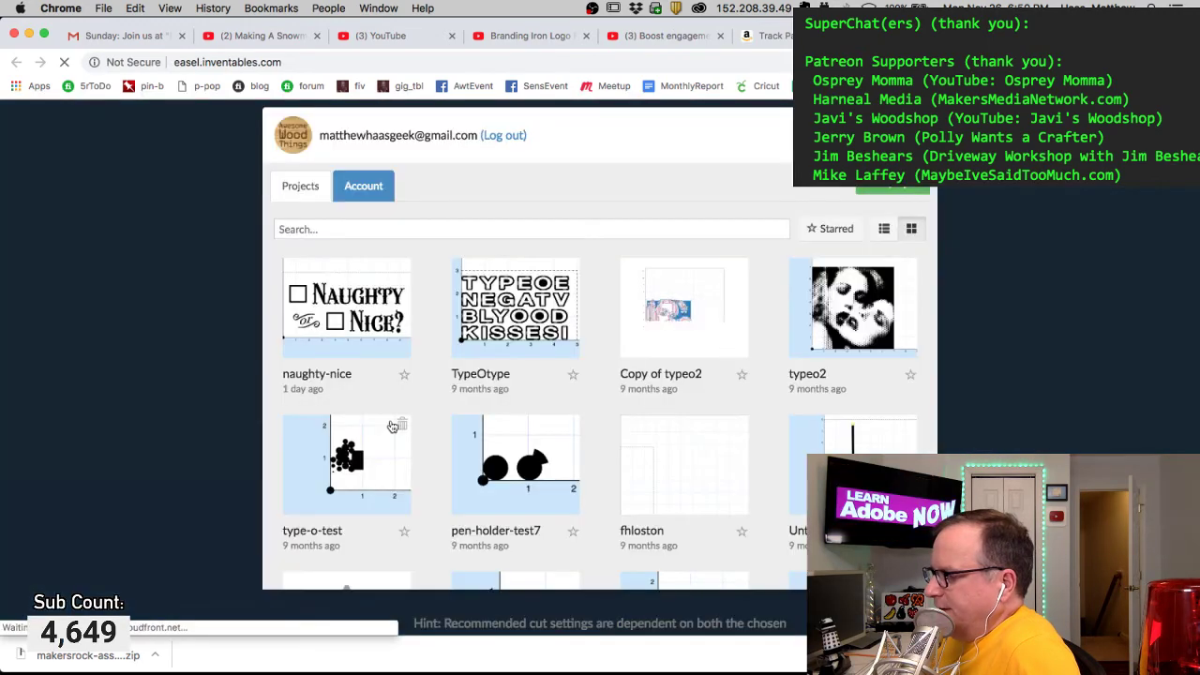
Step: Open the naughty-nice project, widen its 3D preview area, and examine the simulated carving on the wood board from different angles
{"action": "left_click", "coordinate": [371, 314]}
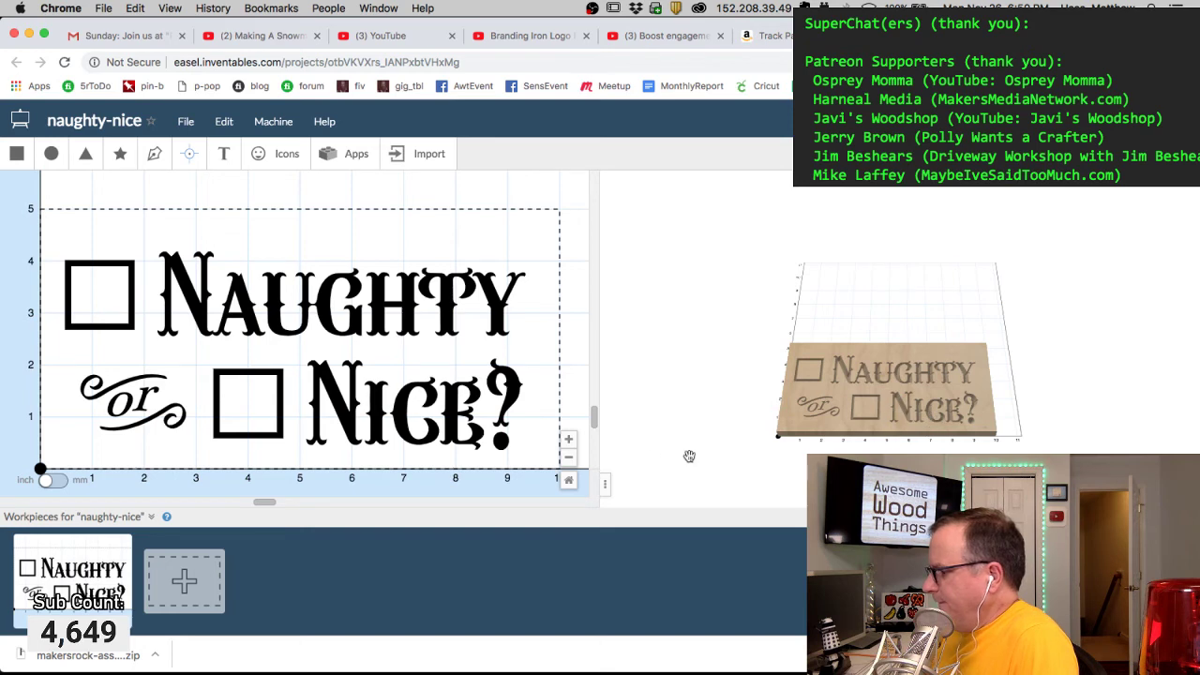
{"action": "left_click_drag", "start_coordinate": [921, 405], "coordinate": [882, 403]}
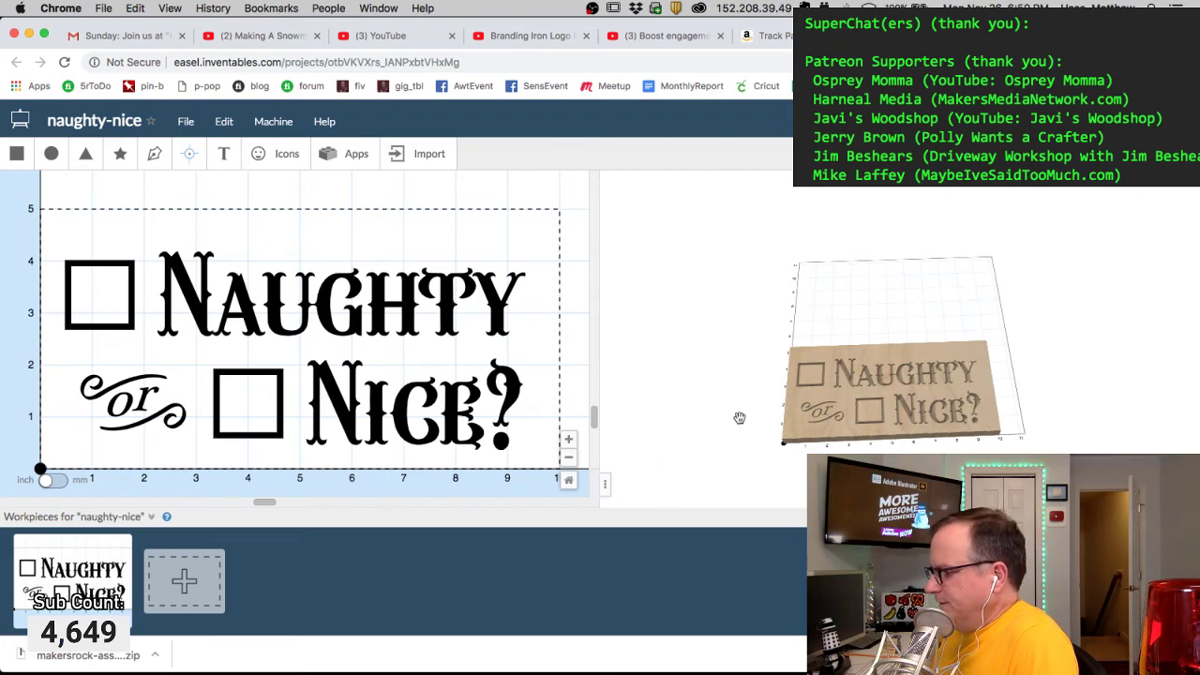
{"action": "left_click_drag", "start_coordinate": [606, 484], "coordinate": [438, 481]}
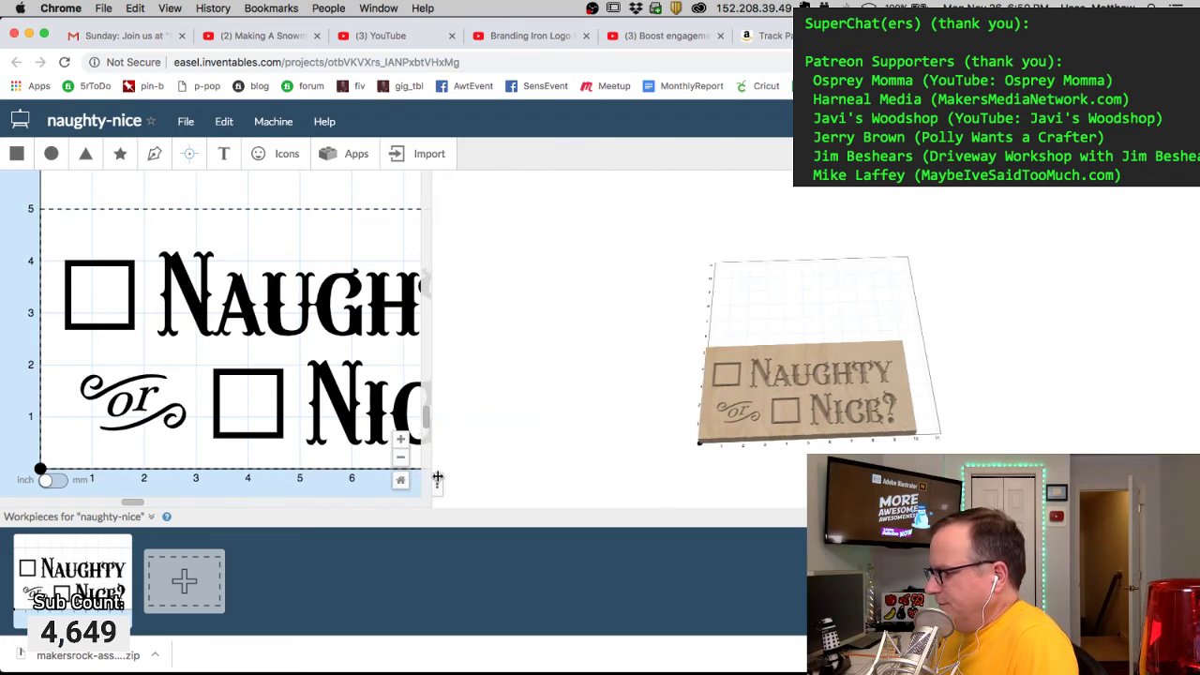
{"action": "left_click", "coordinate": [401, 440]}
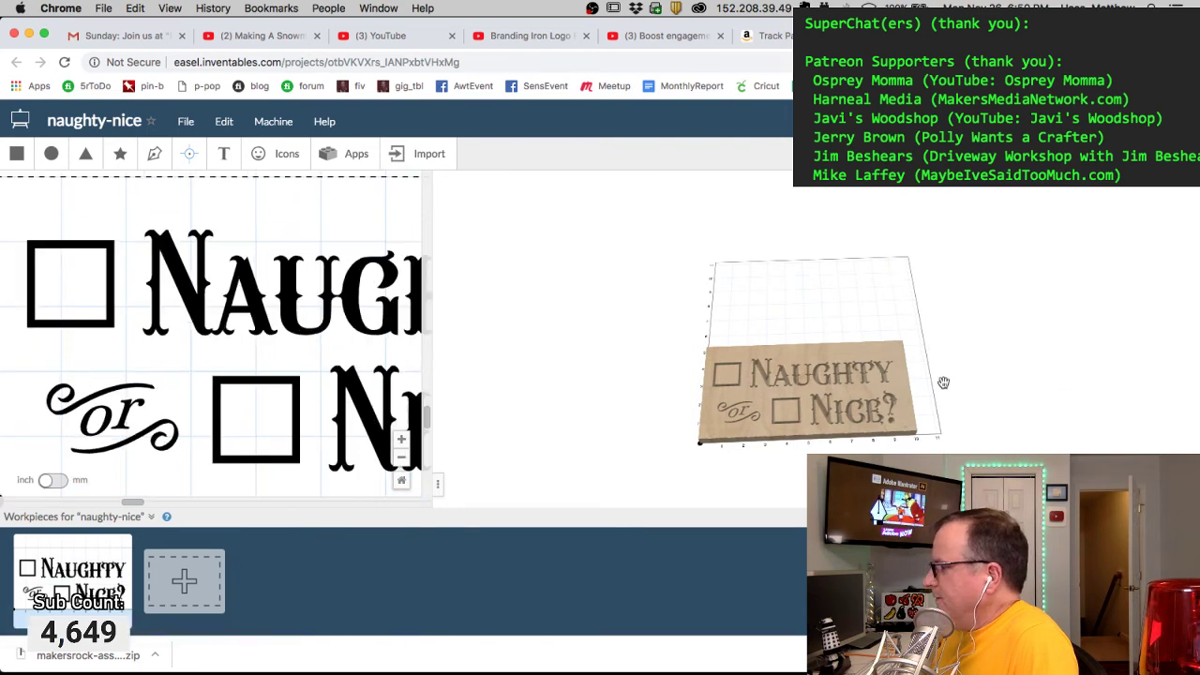
{"action": "left_click_drag", "start_coordinate": [845, 335], "coordinate": [827, 441]}
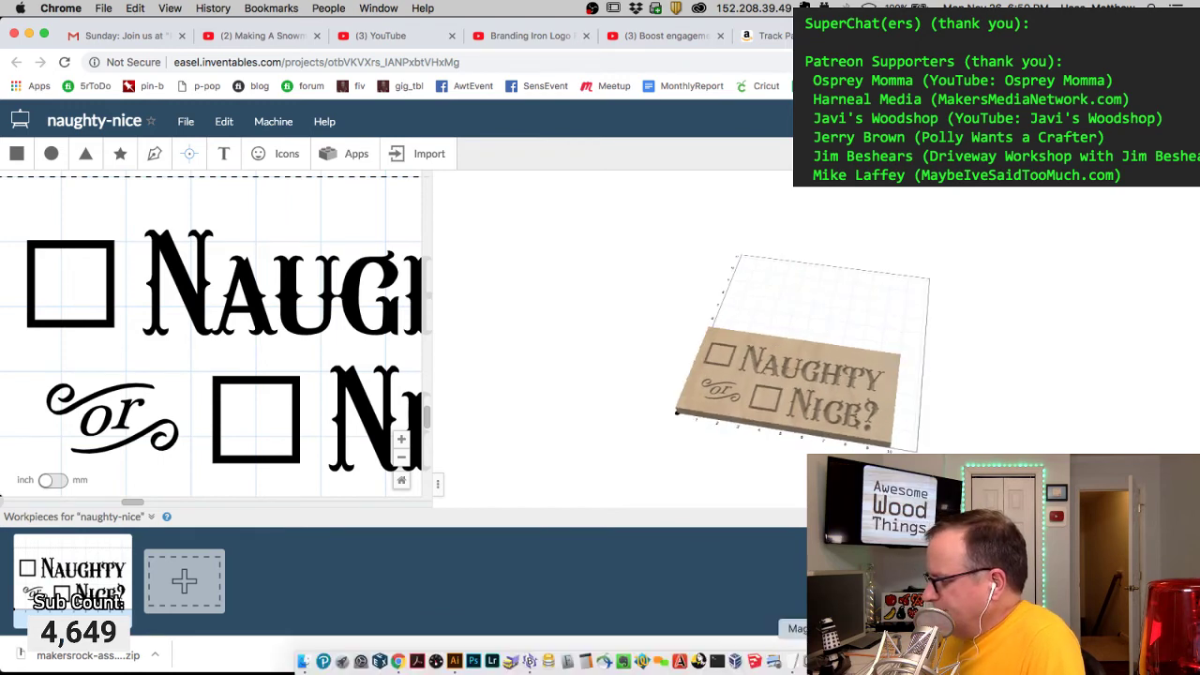
Step: Inspect the carving preview enlarged with the Magnifier app, quit Magnifier, and close the naughty-nice project's browser tab
{"action": "left_click", "coordinate": [812, 661]}
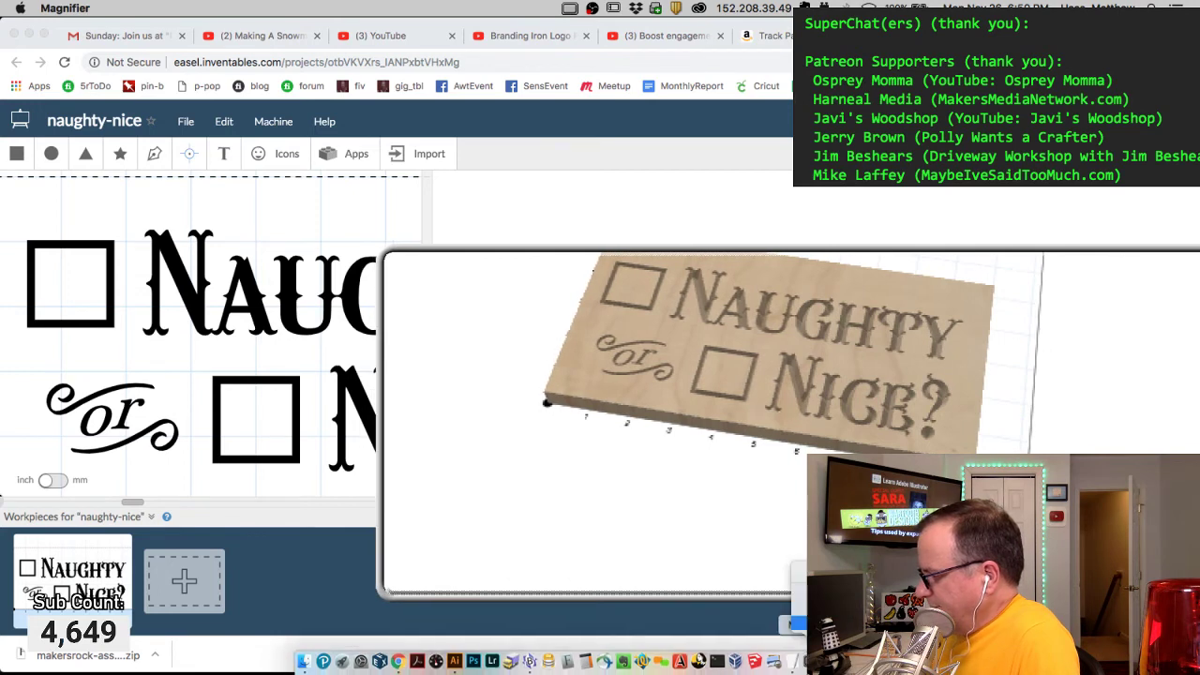
{"action": "left_click", "coordinate": [800, 623]}
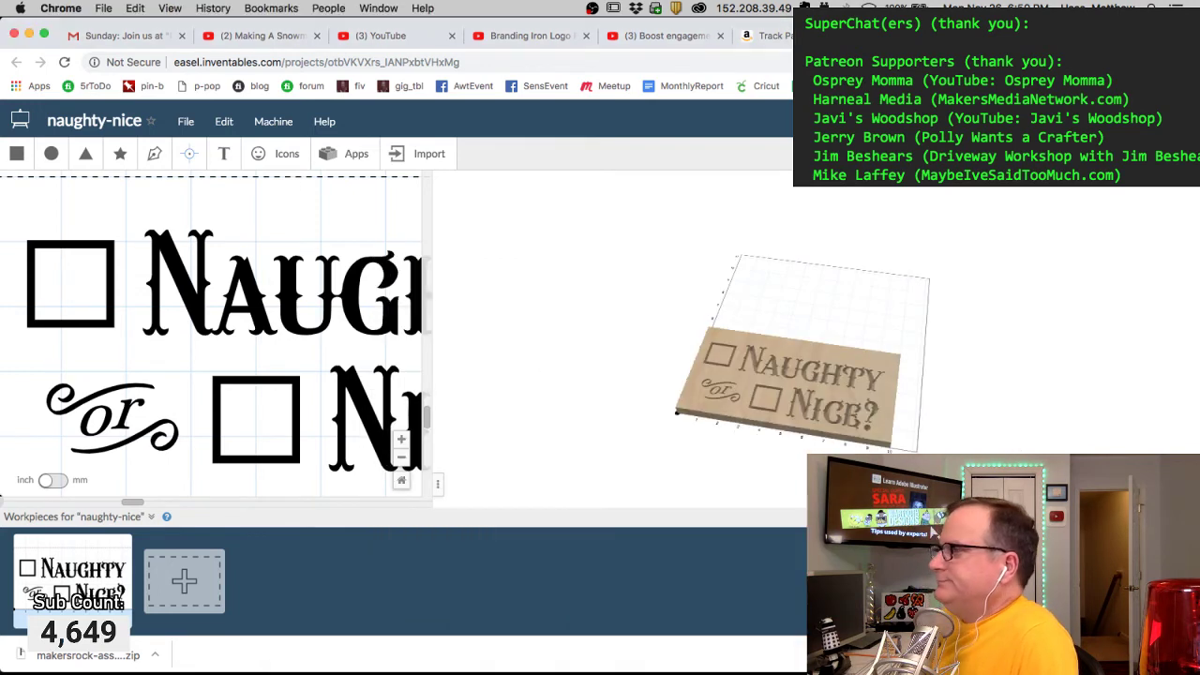
{"action": "key", "text": "super+w"}
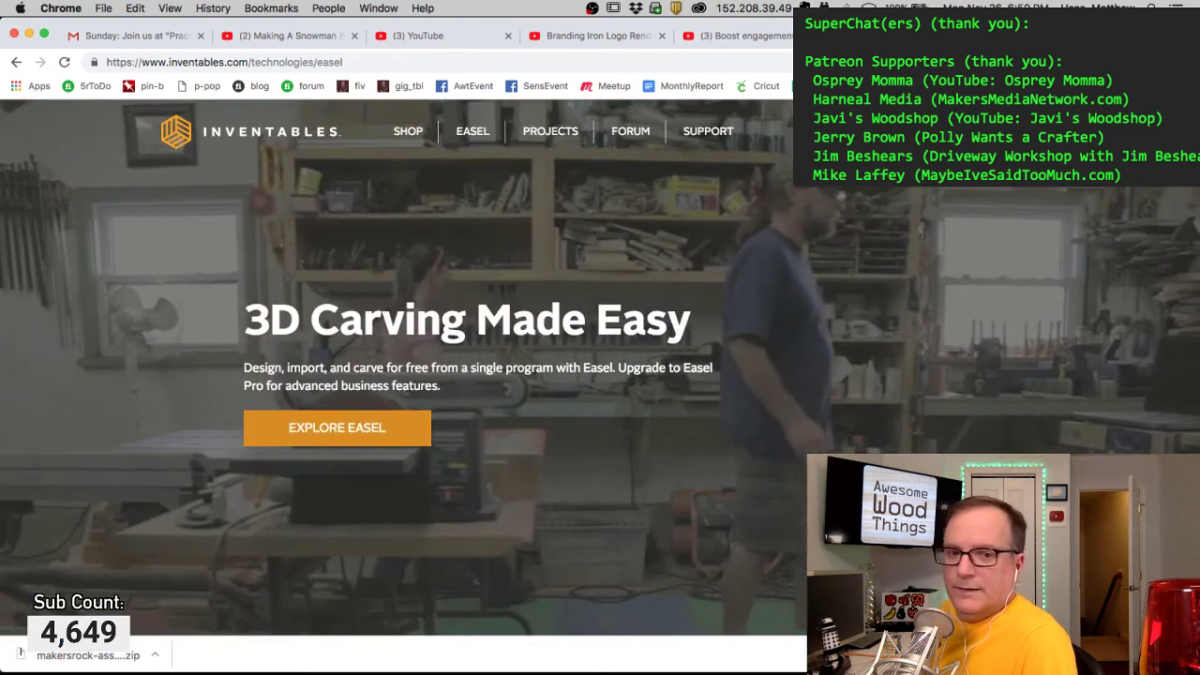